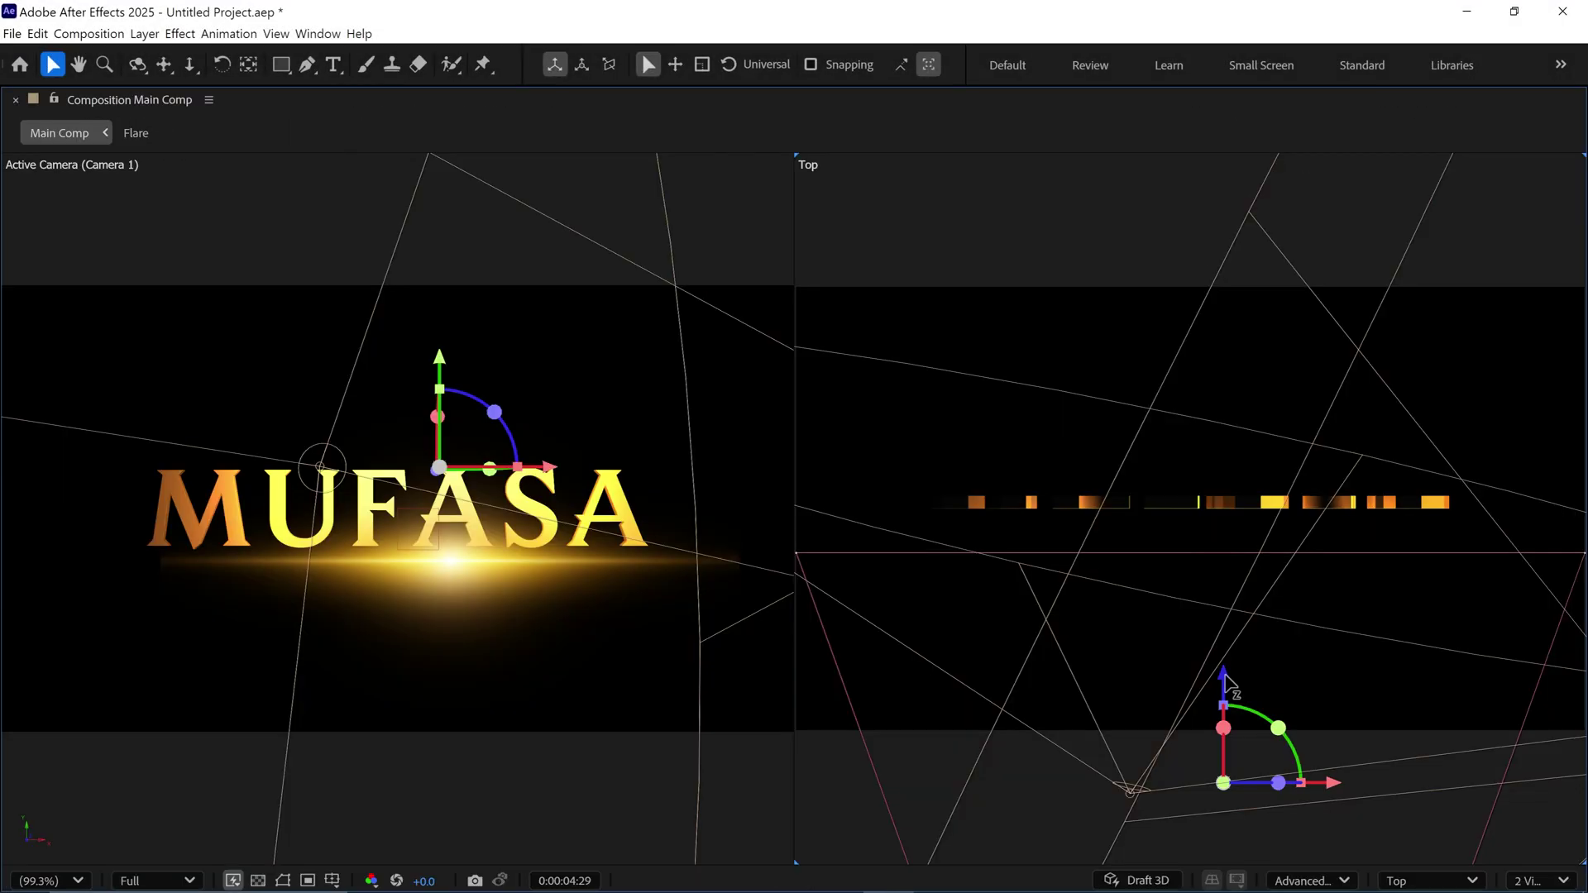
# Push the layer back in depth and play back the finished MUFASA animation
pyautogui.moveTo(1225, 677); pyautogui.dragTo(1225, 374)
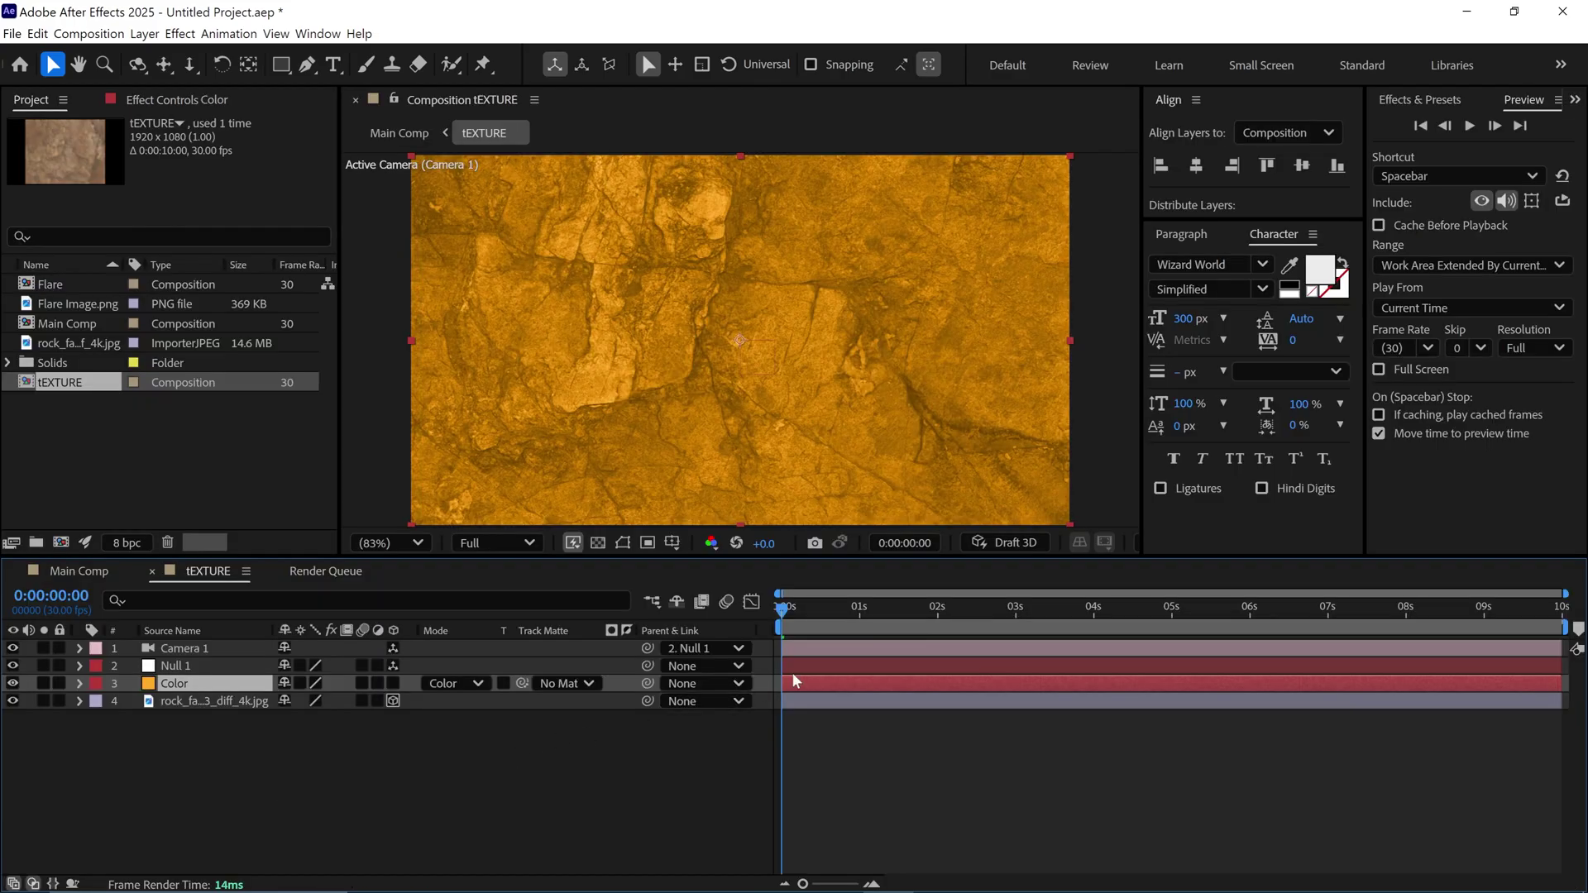
pyautogui.moveTo(888, 611); pyautogui.dragTo(1383, 702)
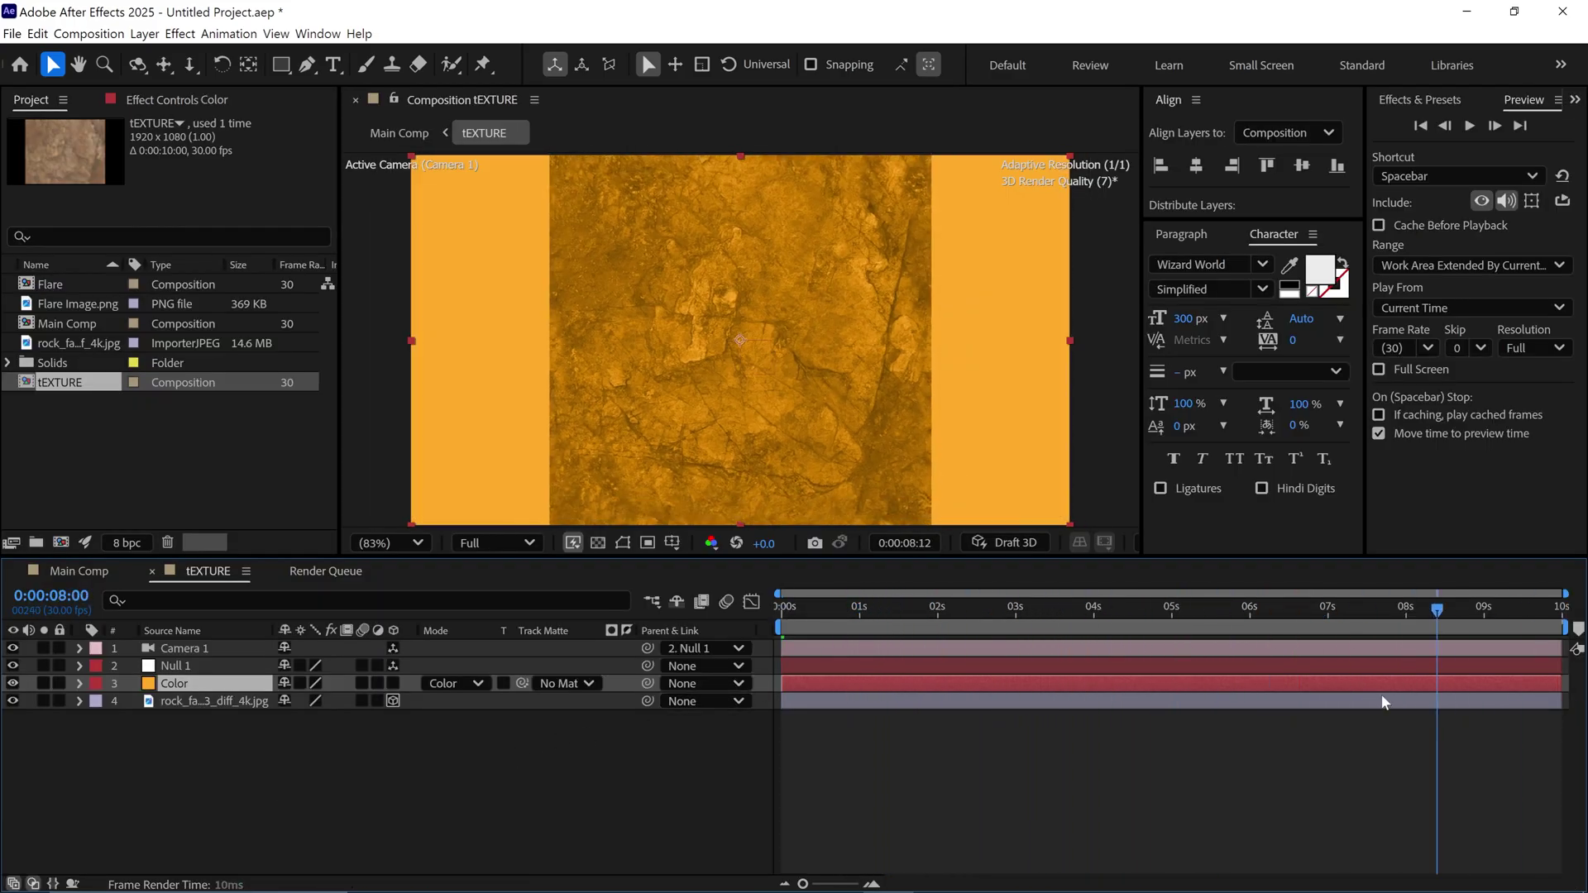
pyautogui.press('space')
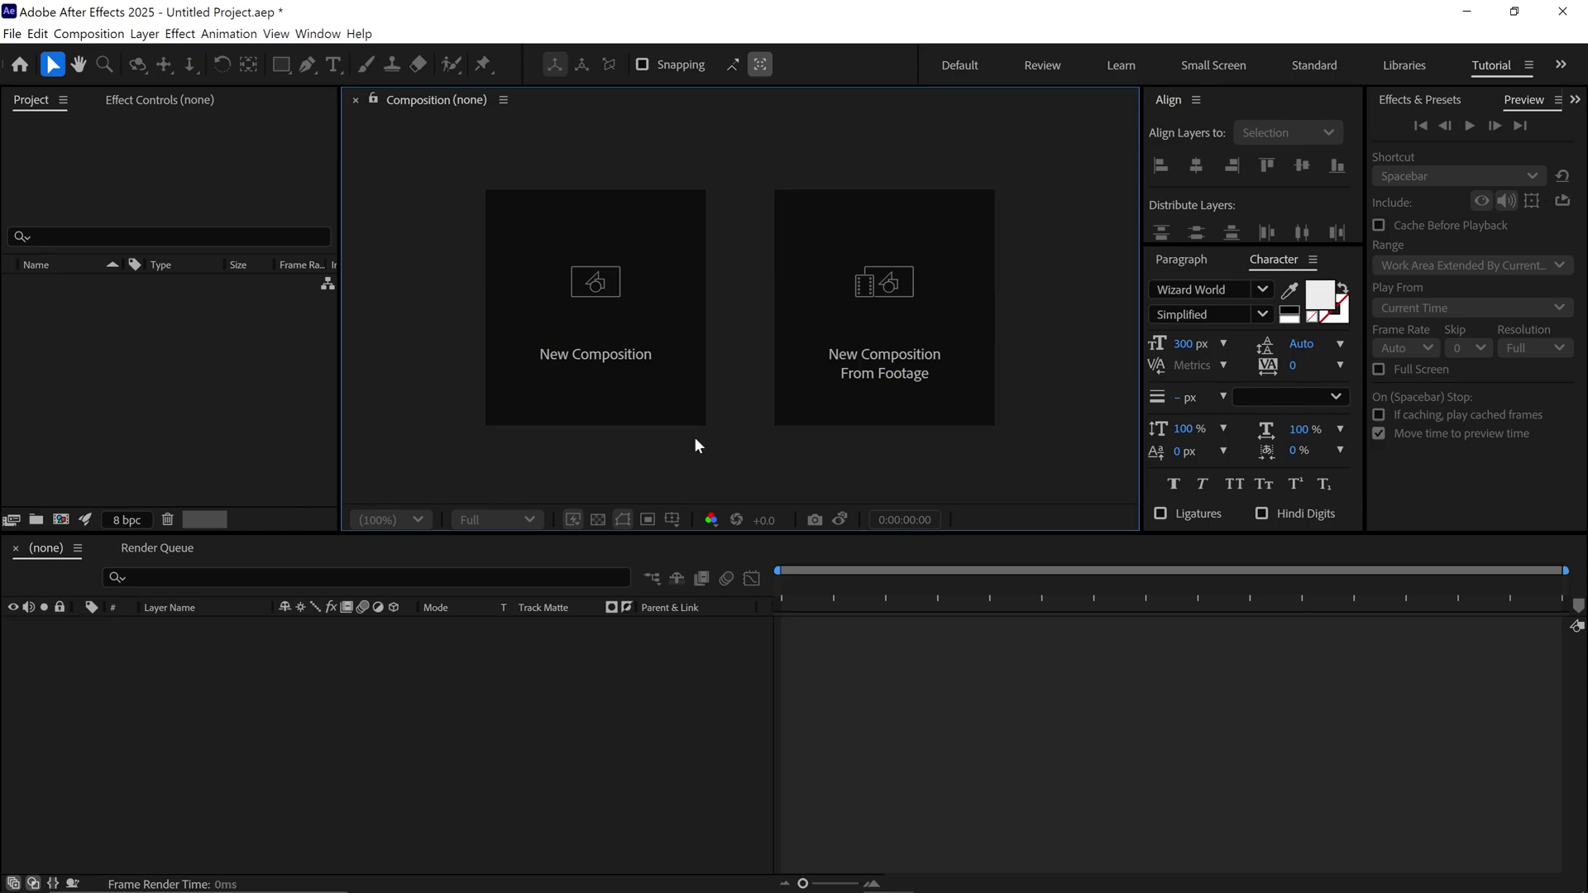
# Create a new composition named Main Comp at 30 fps
pyautogui.click(667, 395)
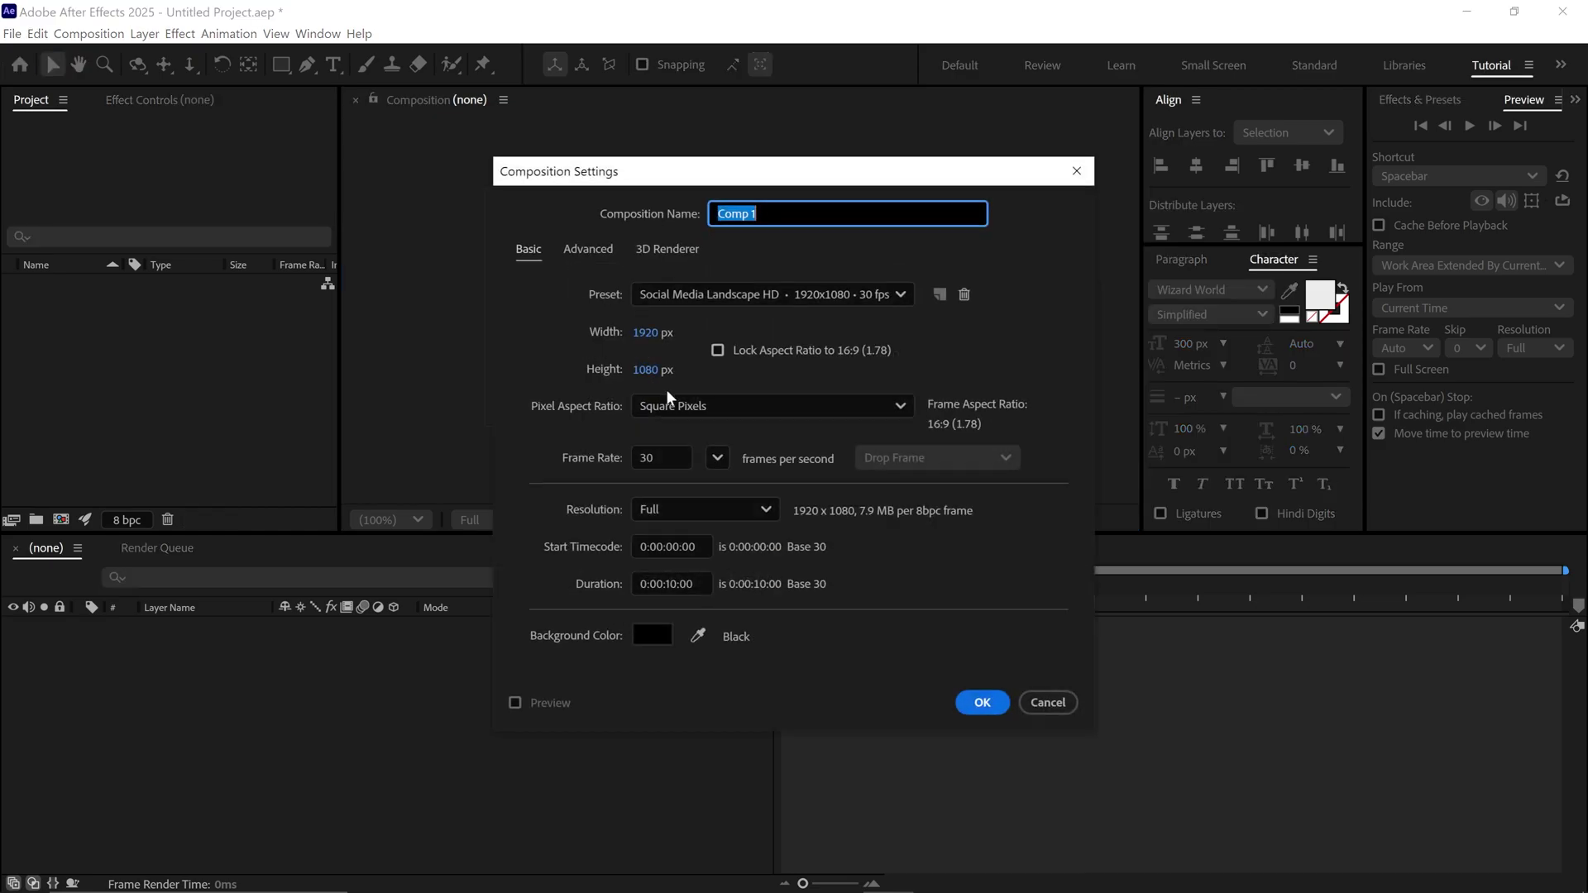
pyautogui.write('Main')
pyautogui.click(685, 463)
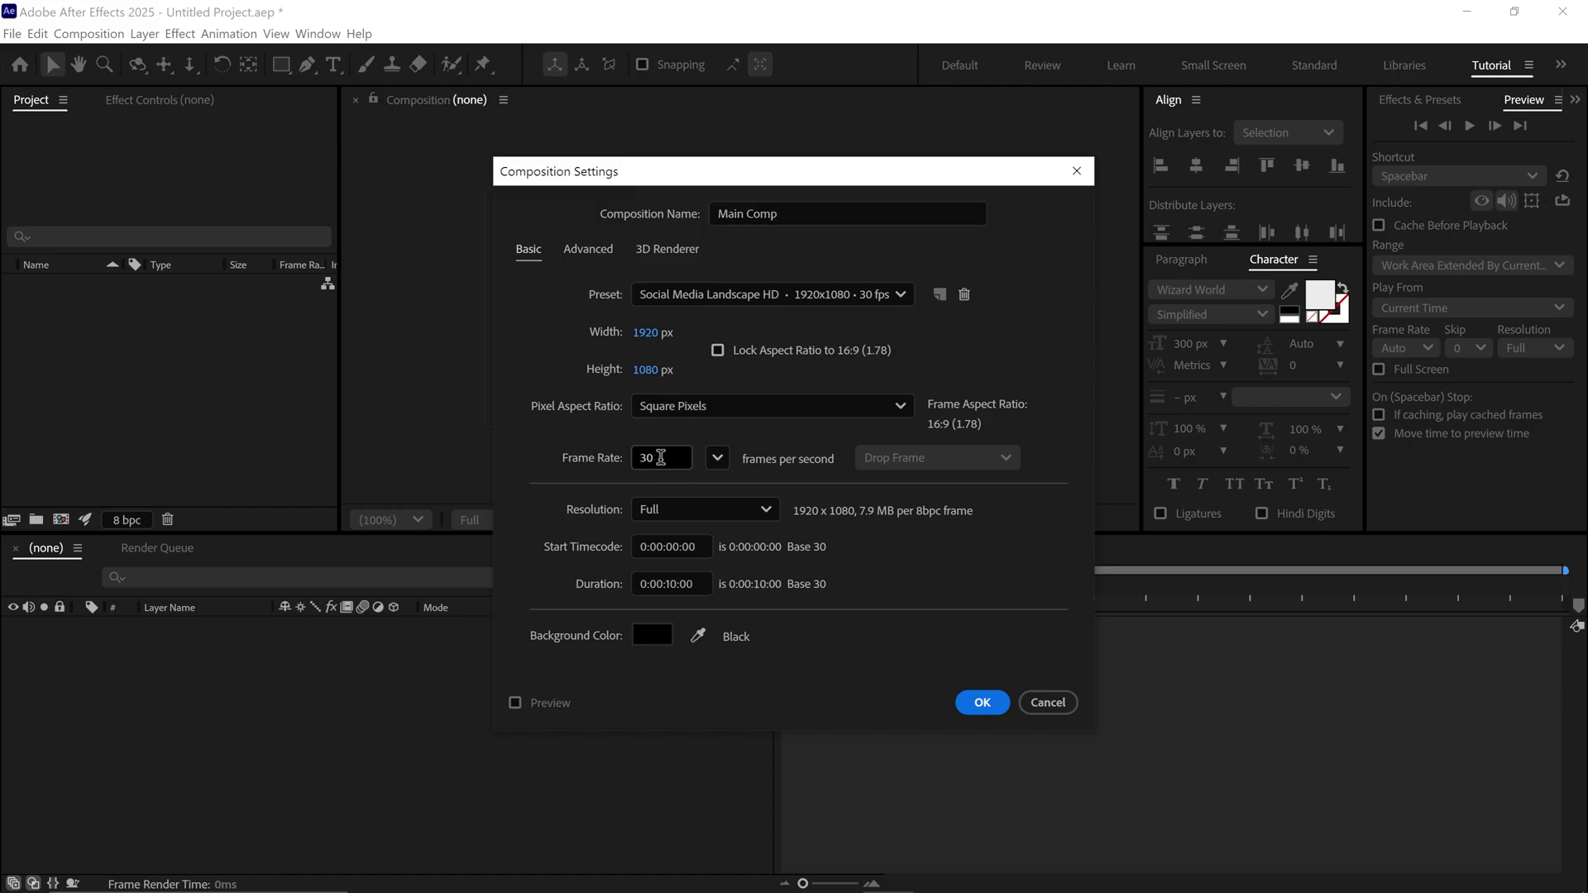
pyautogui.click(699, 460)
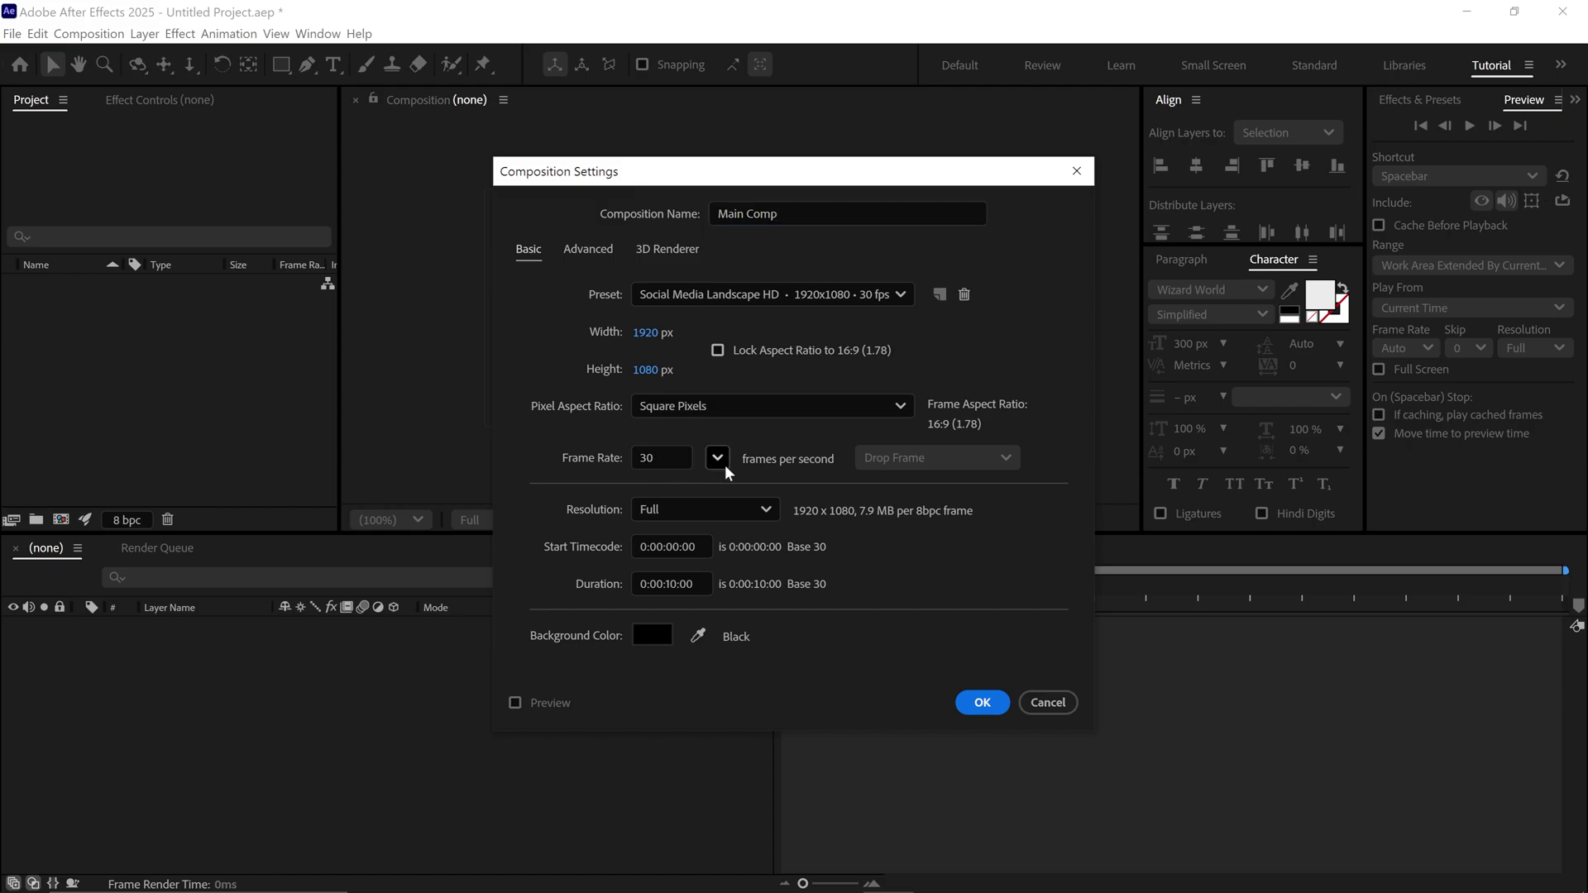
pyautogui.click(982, 702)
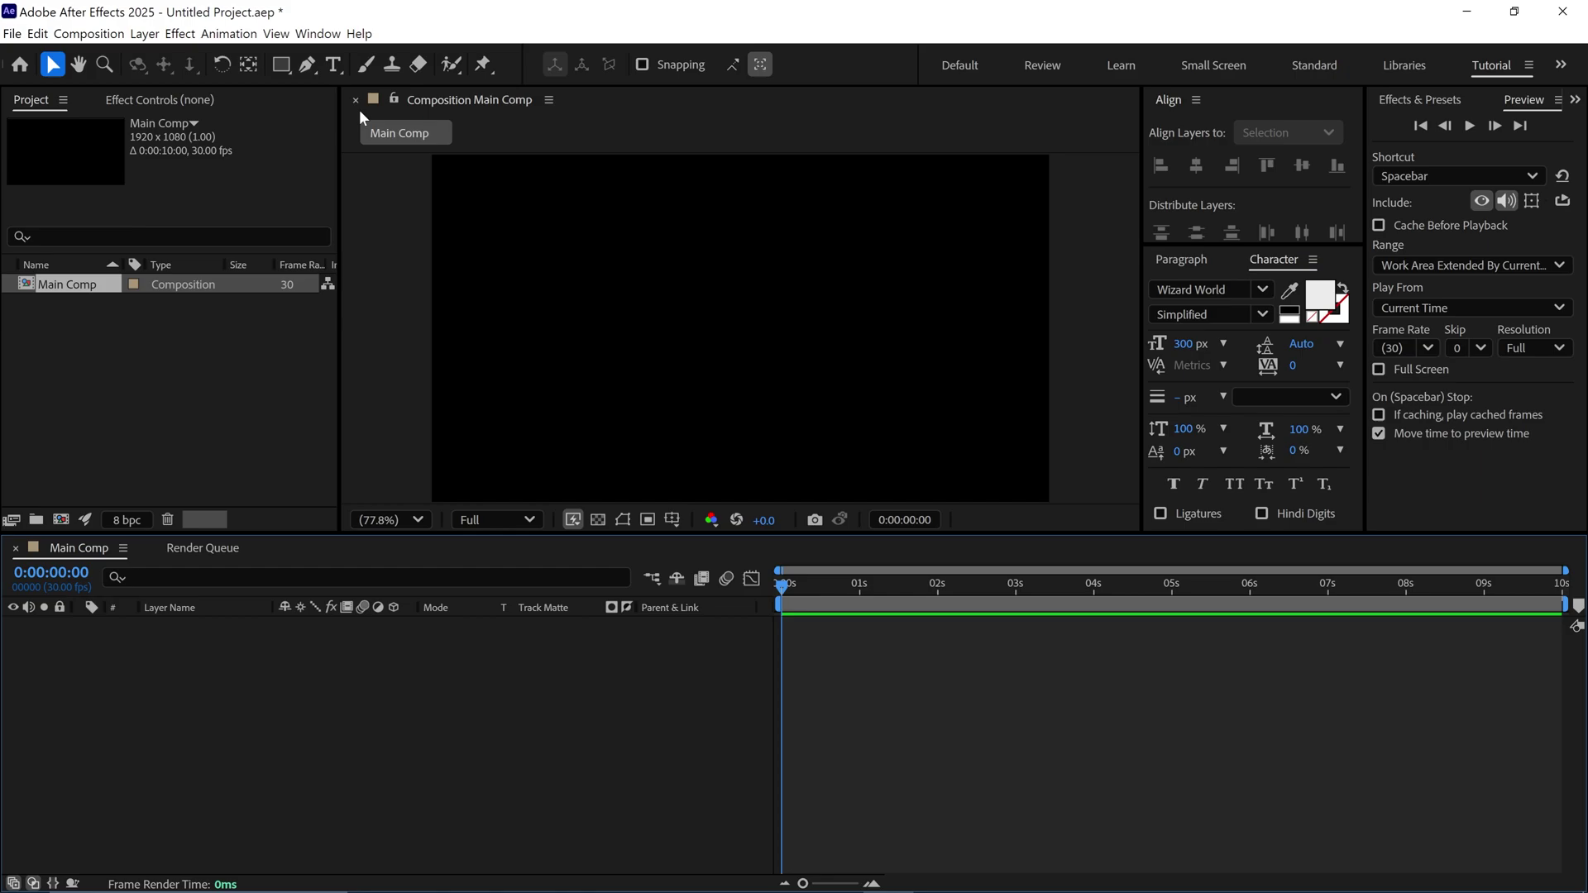
# Type MUFASA as a text layer and centre it horizontally and vertically in the comp
pyautogui.click(333, 64)
pyautogui.click(527, 364)
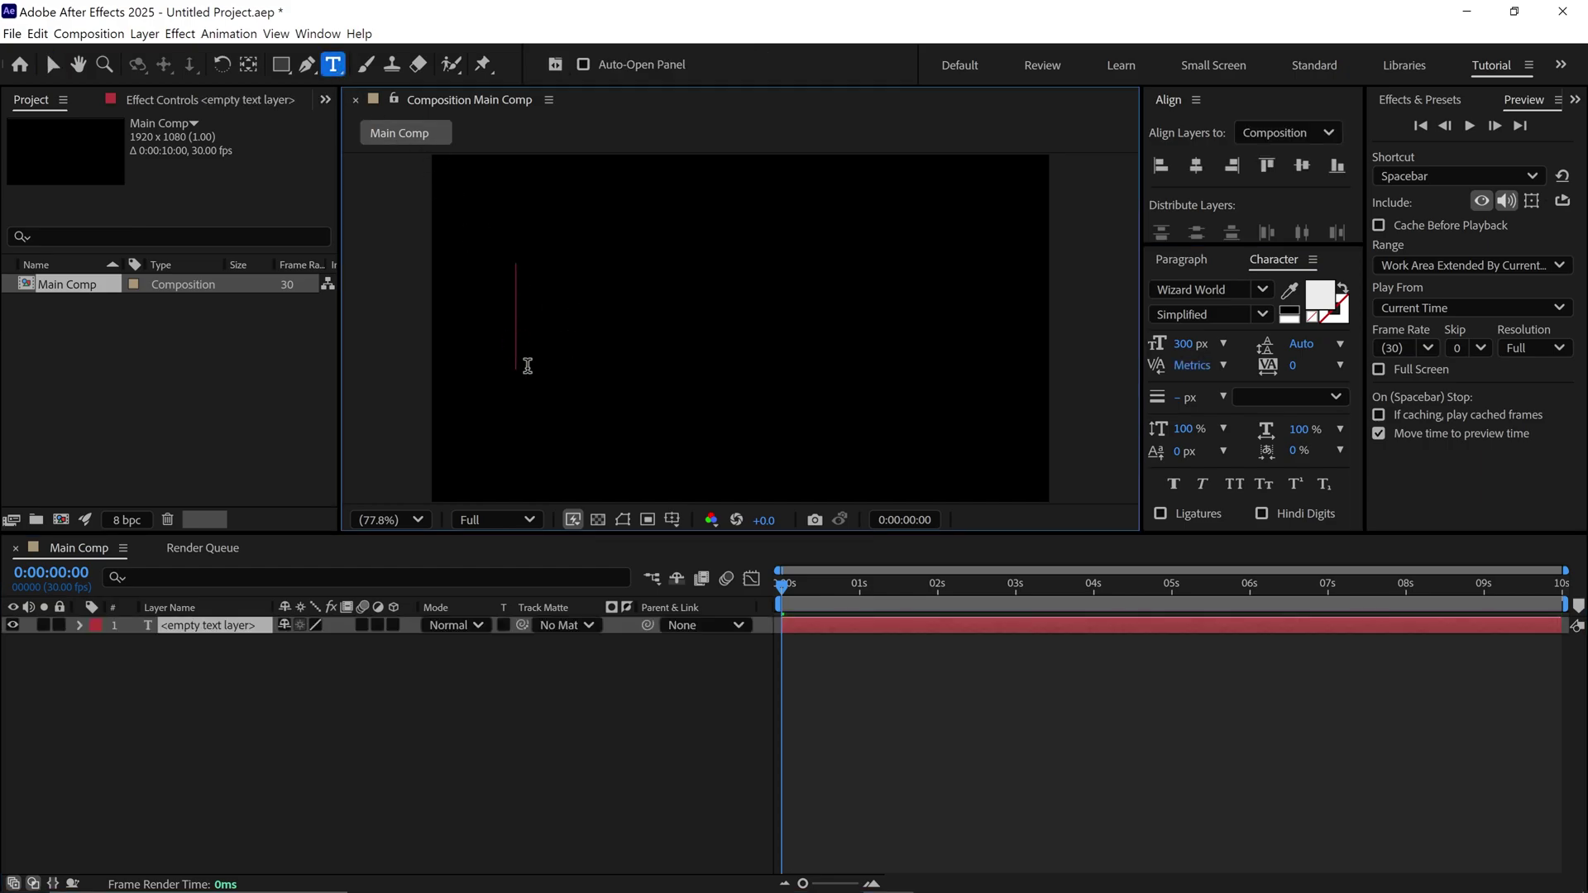
pyautogui.write('MUFASA')
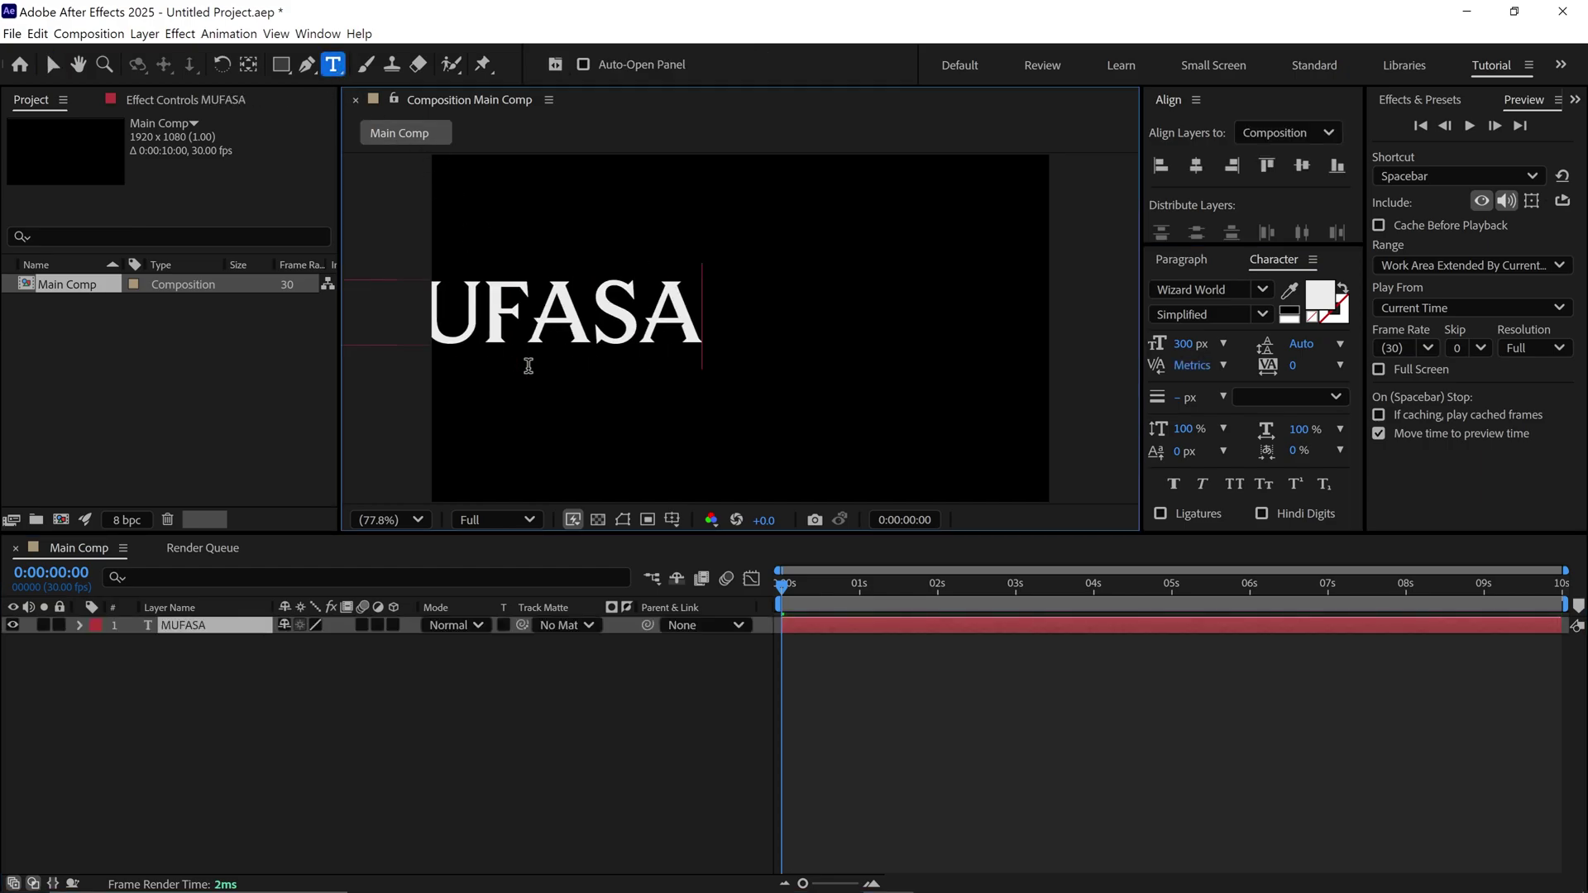
pyautogui.click(1195, 168)
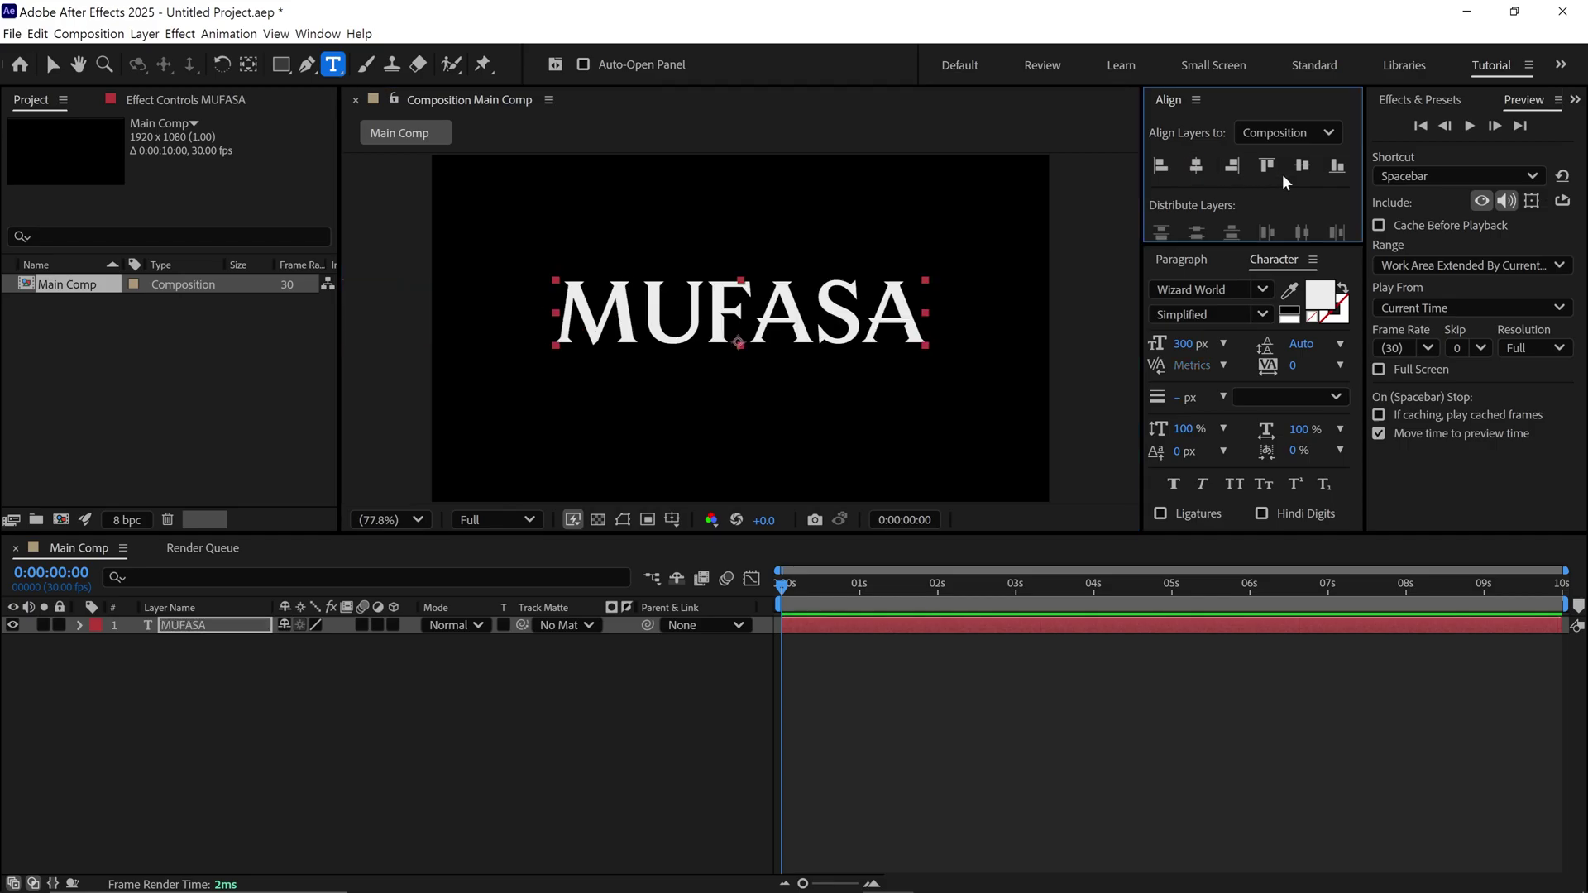
pyautogui.click(1303, 167)
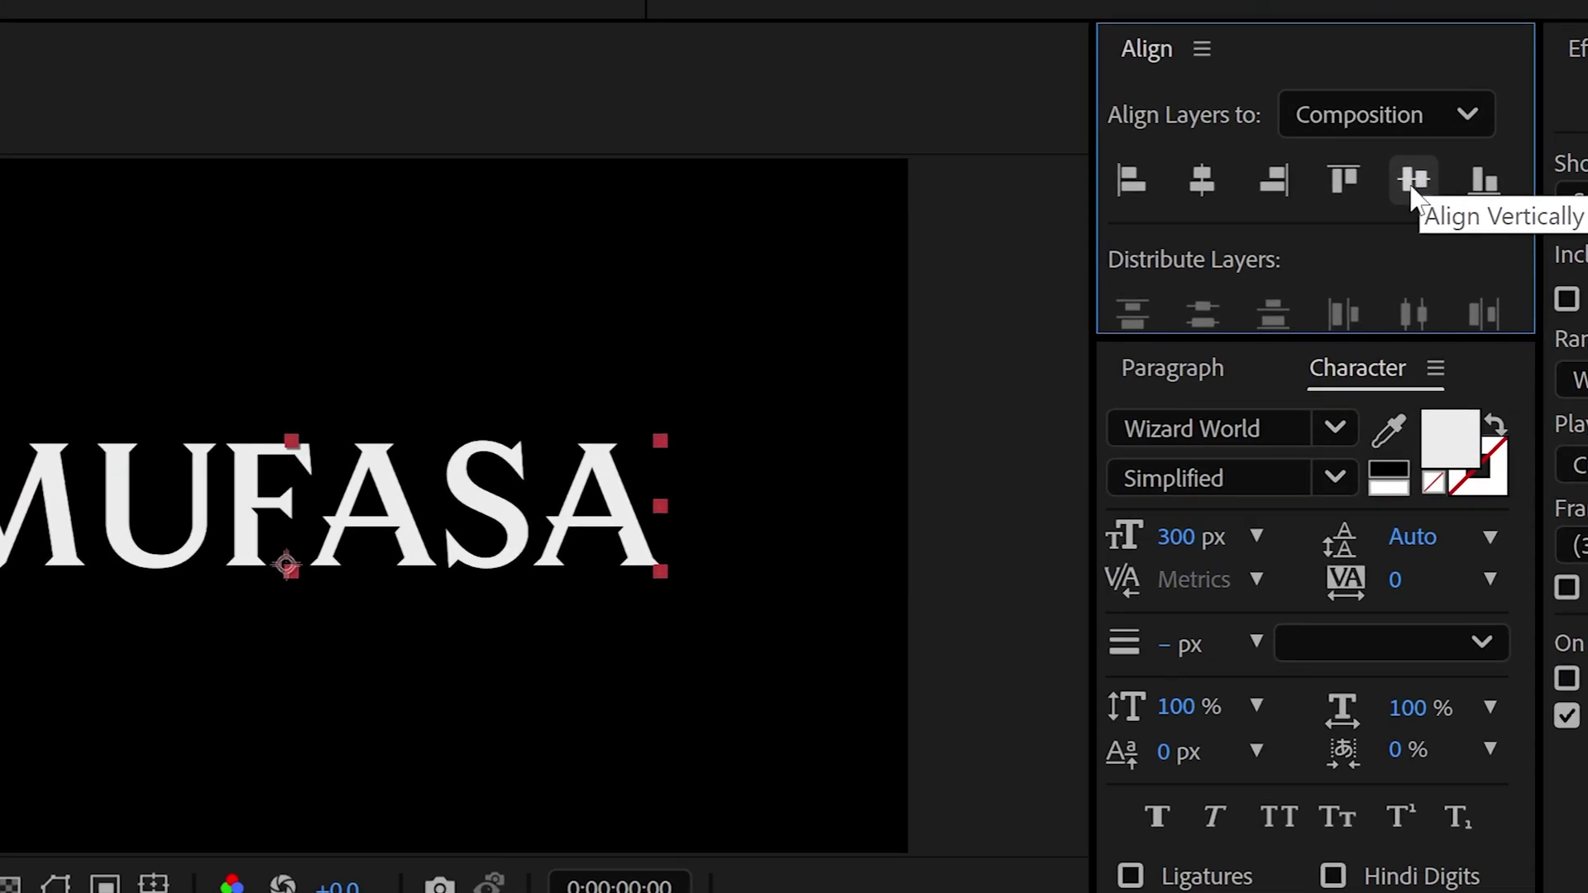
# Check the font list, keep Wizard World, and review the paragraph settings
pyautogui.click(1161, 426)
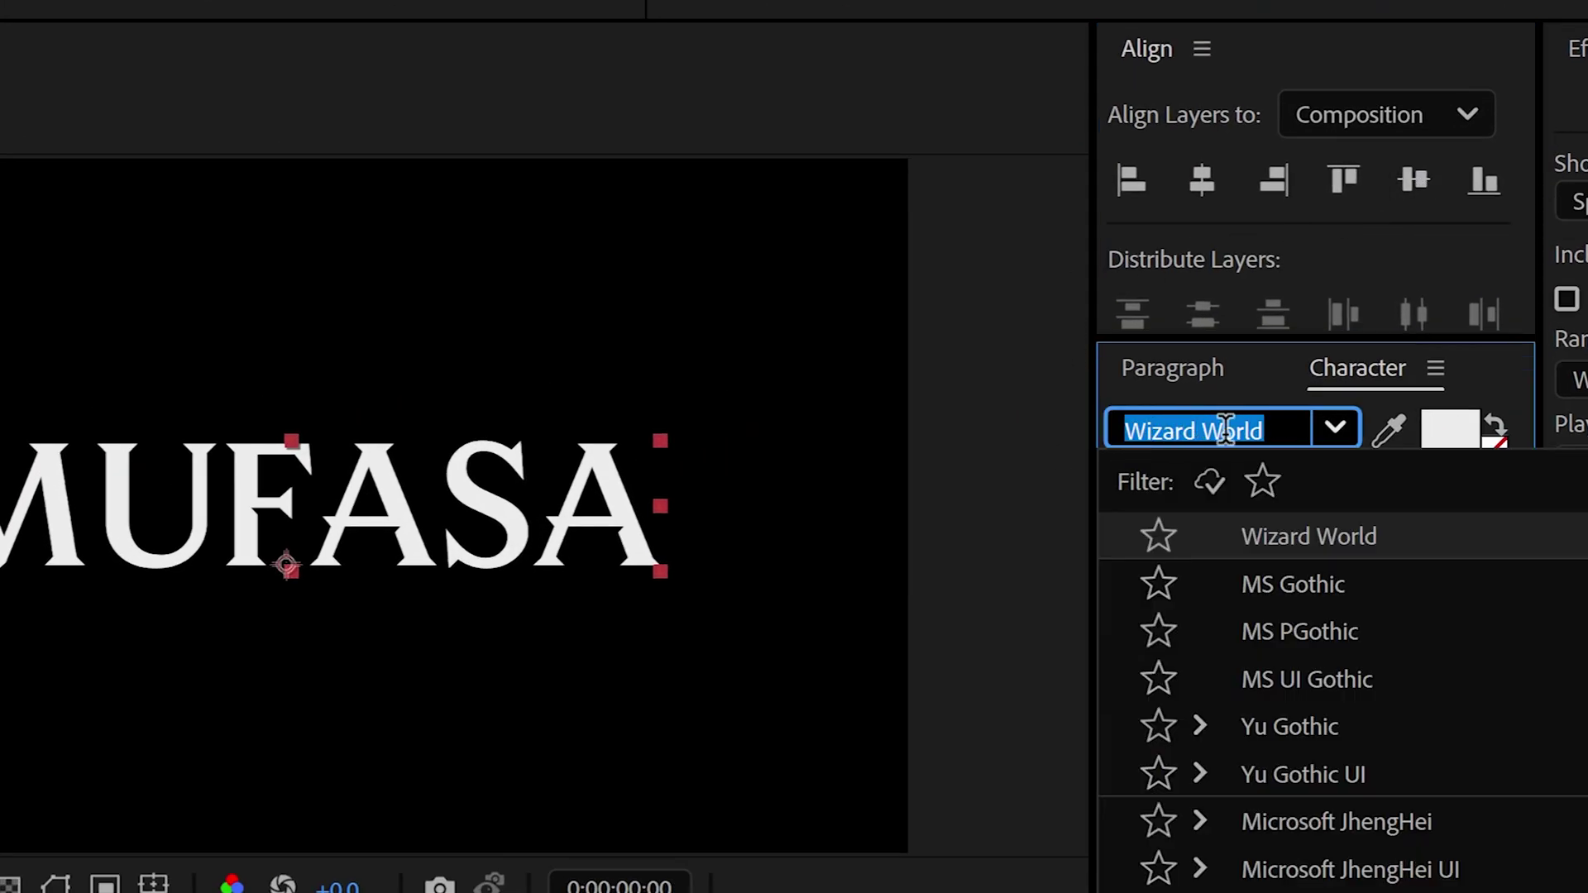
pyautogui.click(1334, 427)
pyautogui.click(1198, 377)
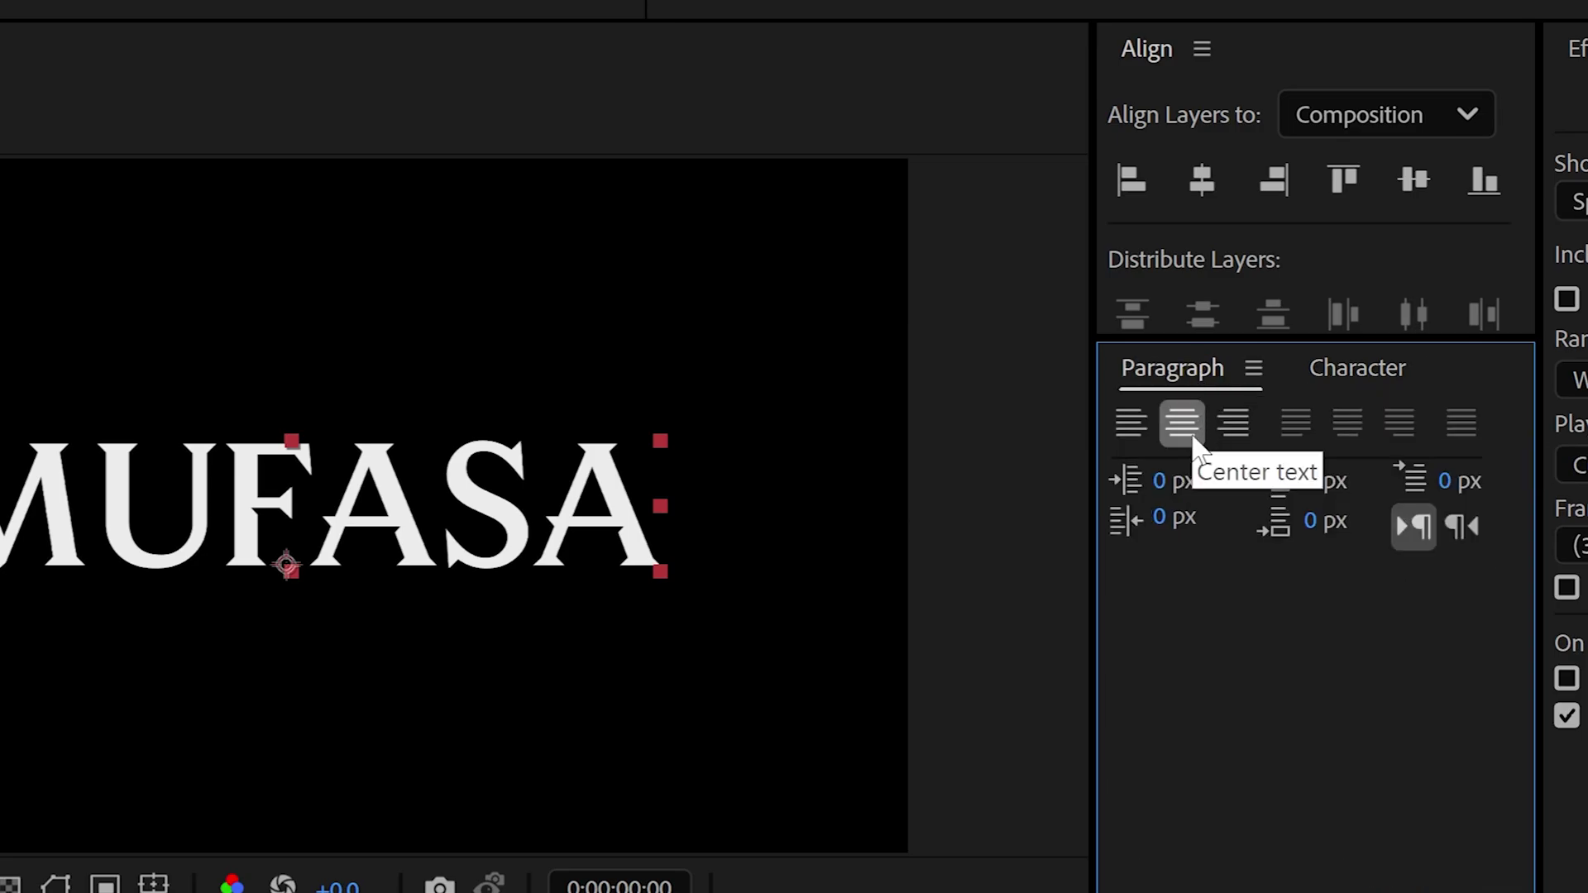
pyautogui.click(1357, 367)
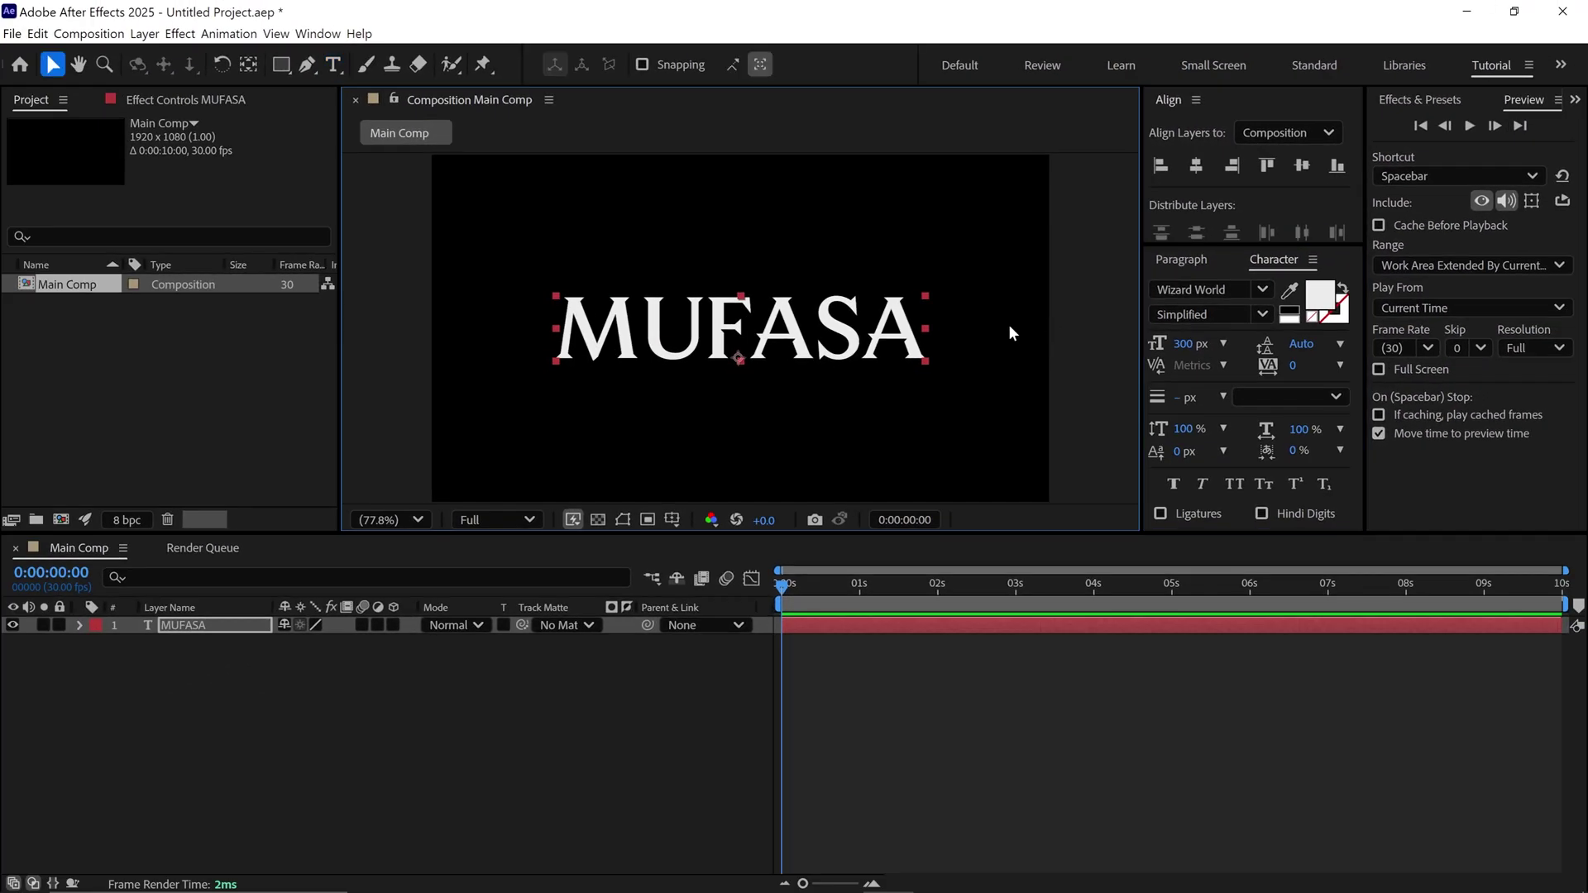
# Make the MUFASA layer 3D and add a Tracking animator to its text
pyautogui.click(393, 625)
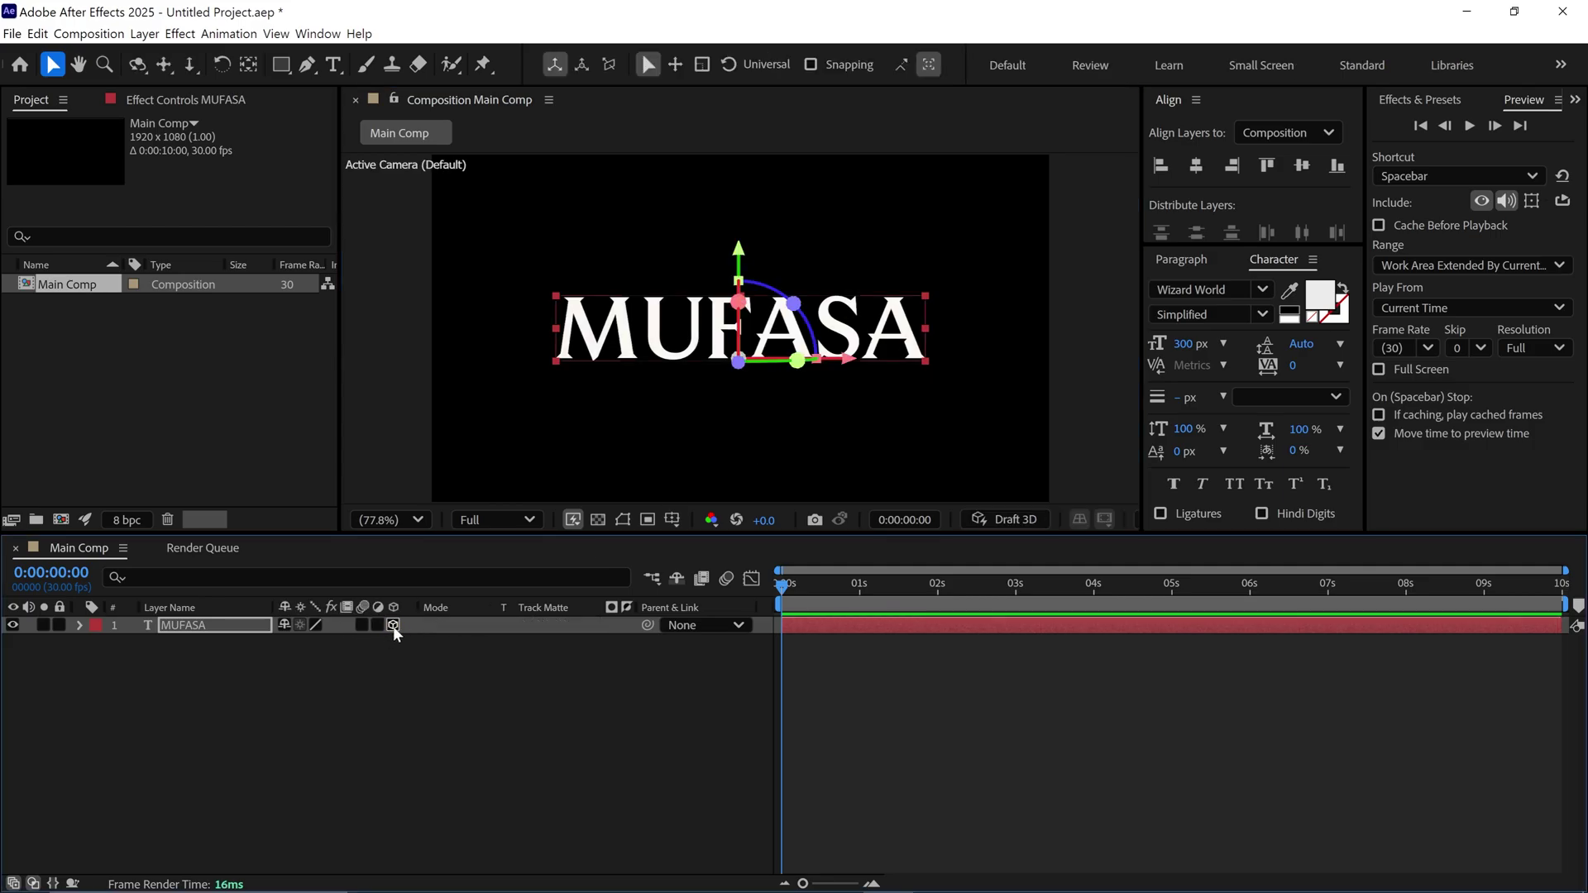
pyautogui.click(80, 627)
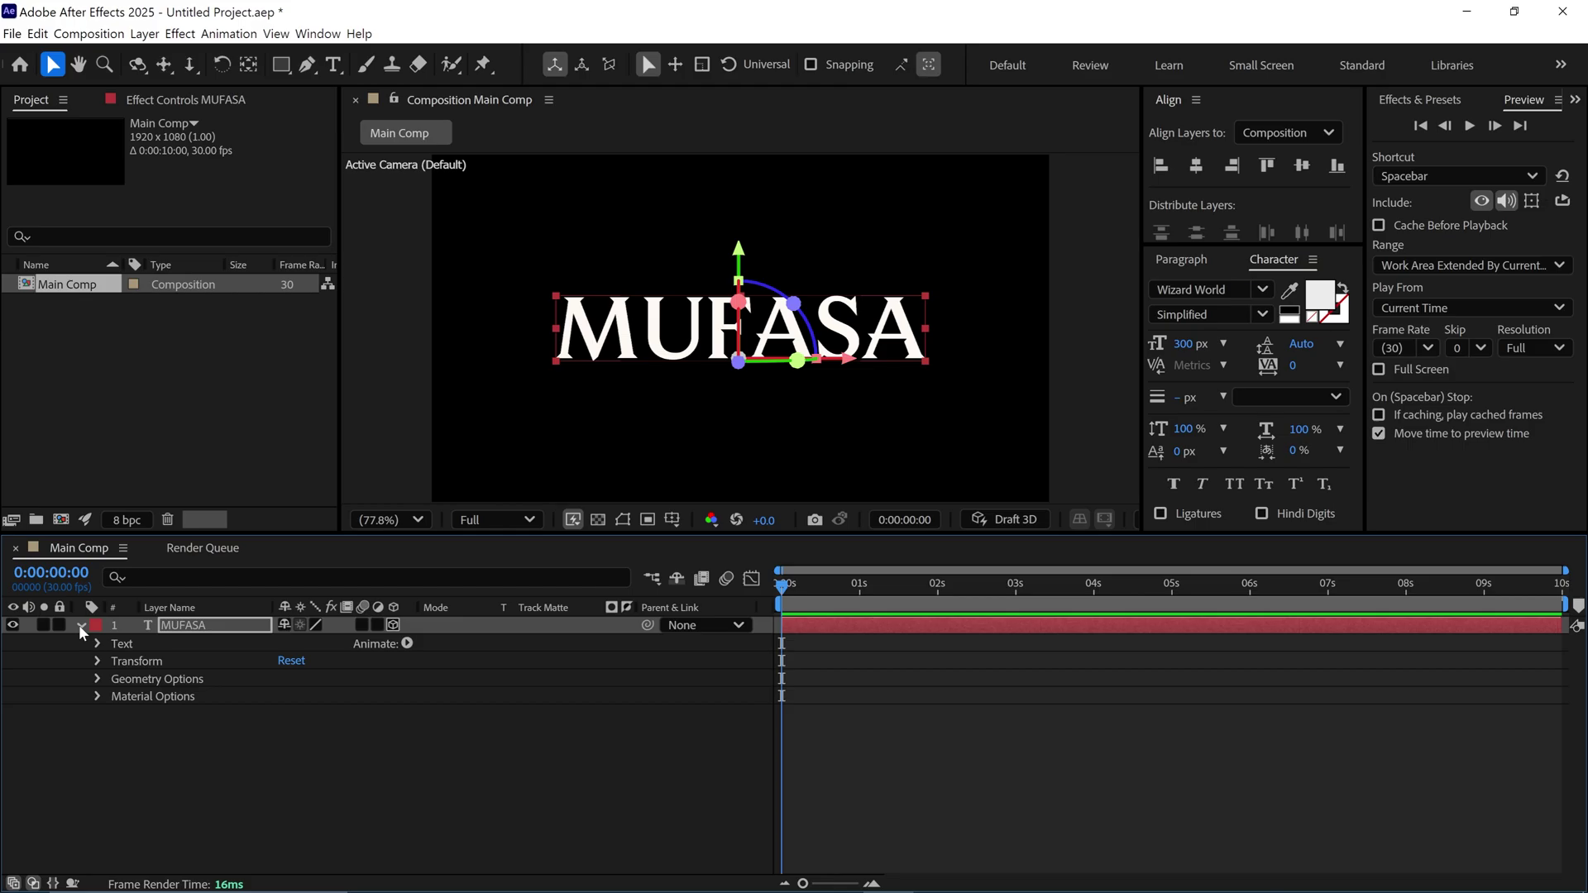
pyautogui.click(408, 644)
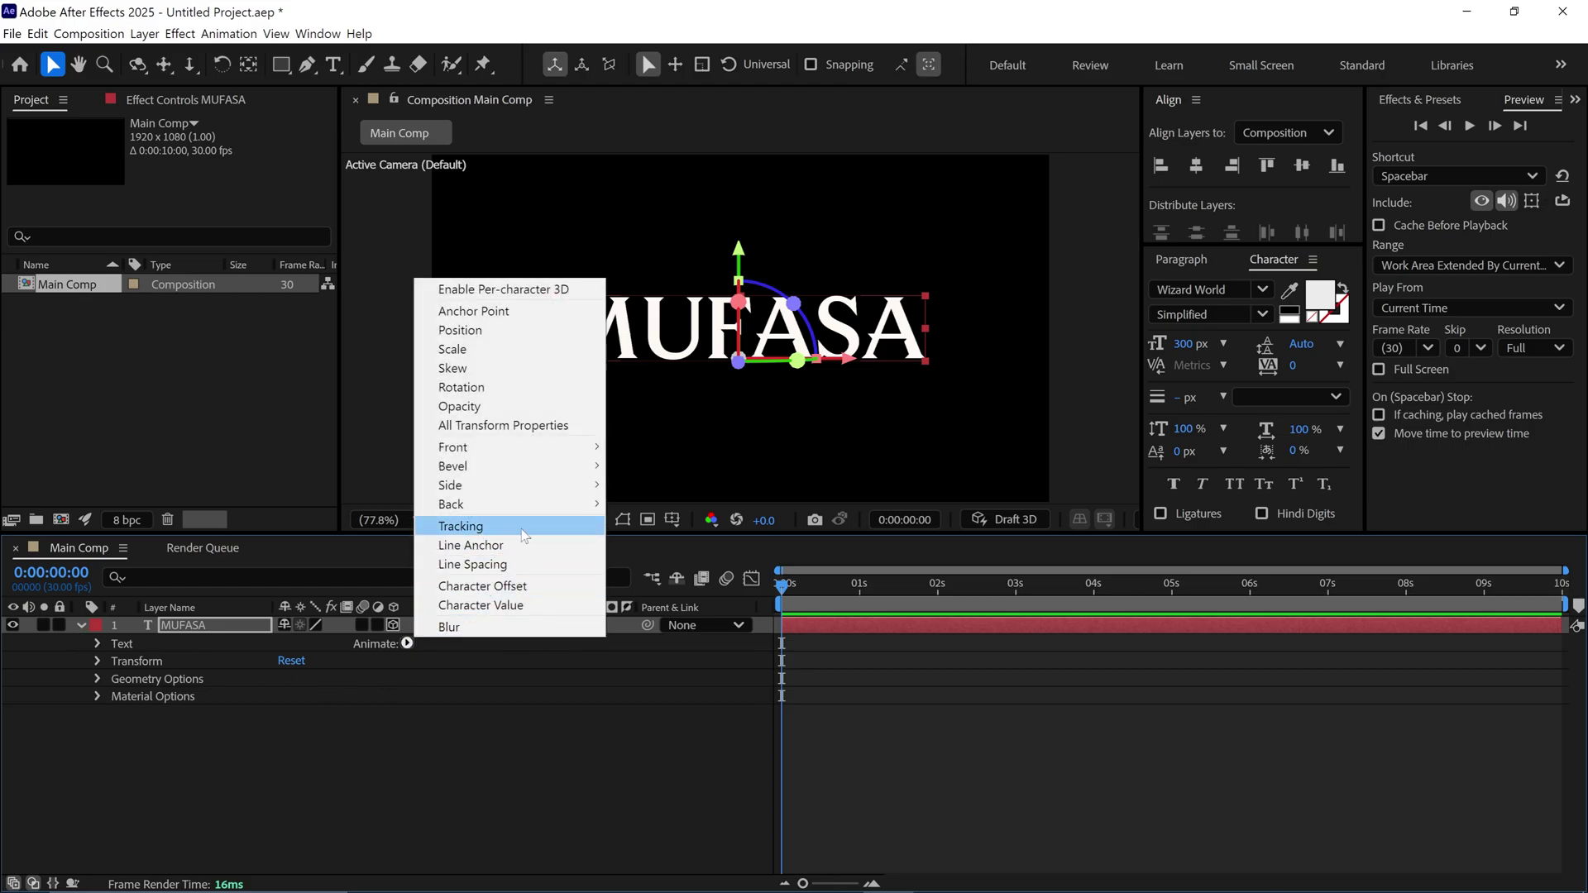
pyautogui.click(489, 527)
# Keyframe Tracking Amount at 40 at the start and 20 at 0:00:05:15
pyautogui.click(436, 706)
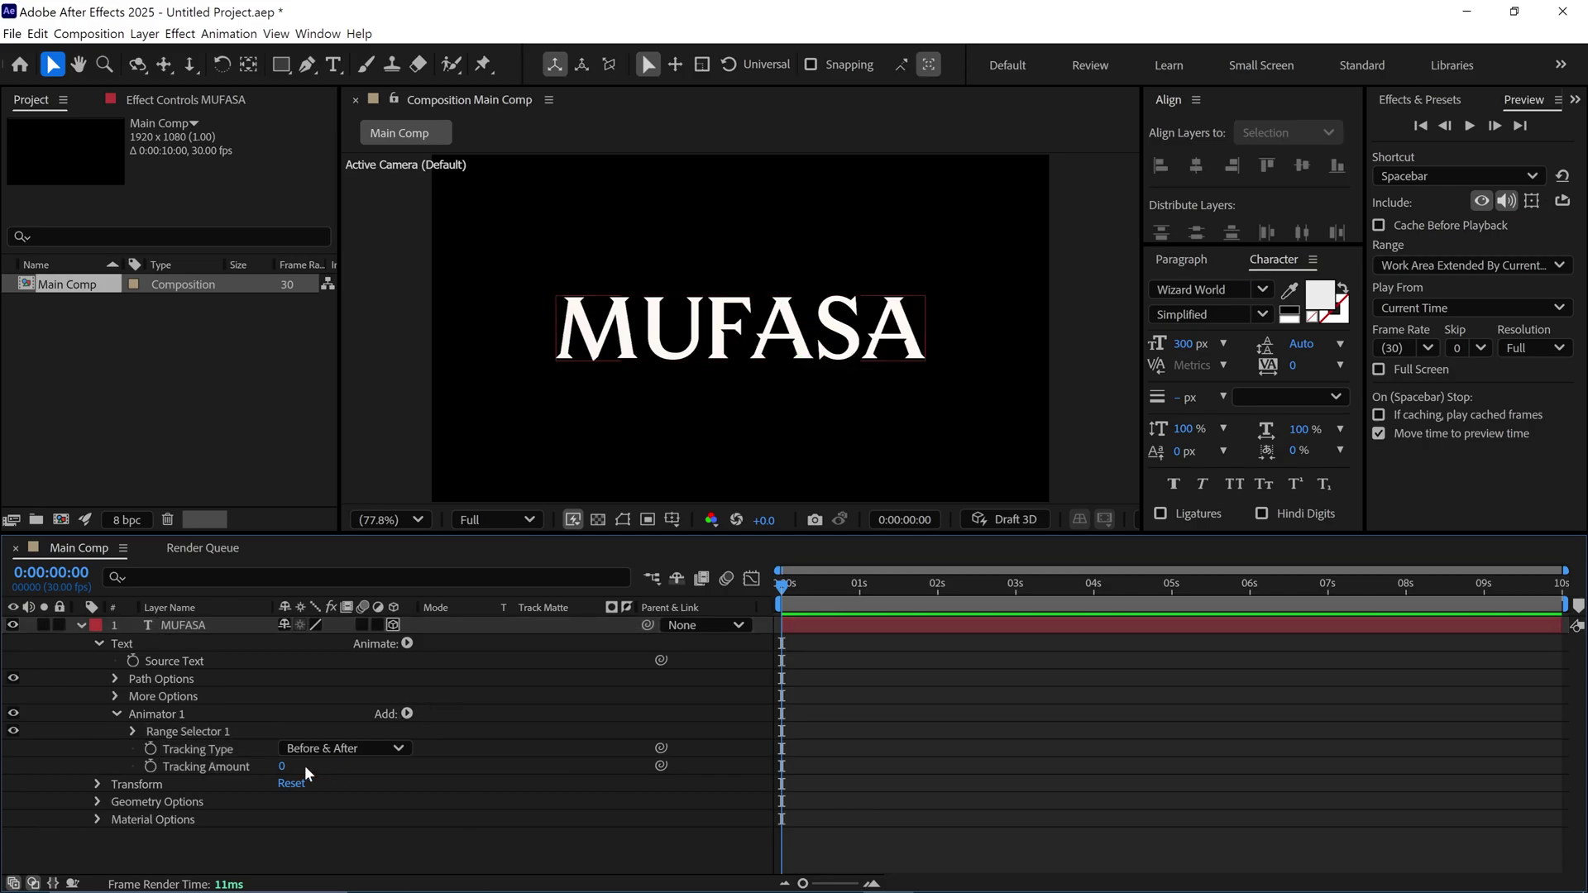
pyautogui.click(285, 767)
pyautogui.write('40')
pyautogui.press('Return')
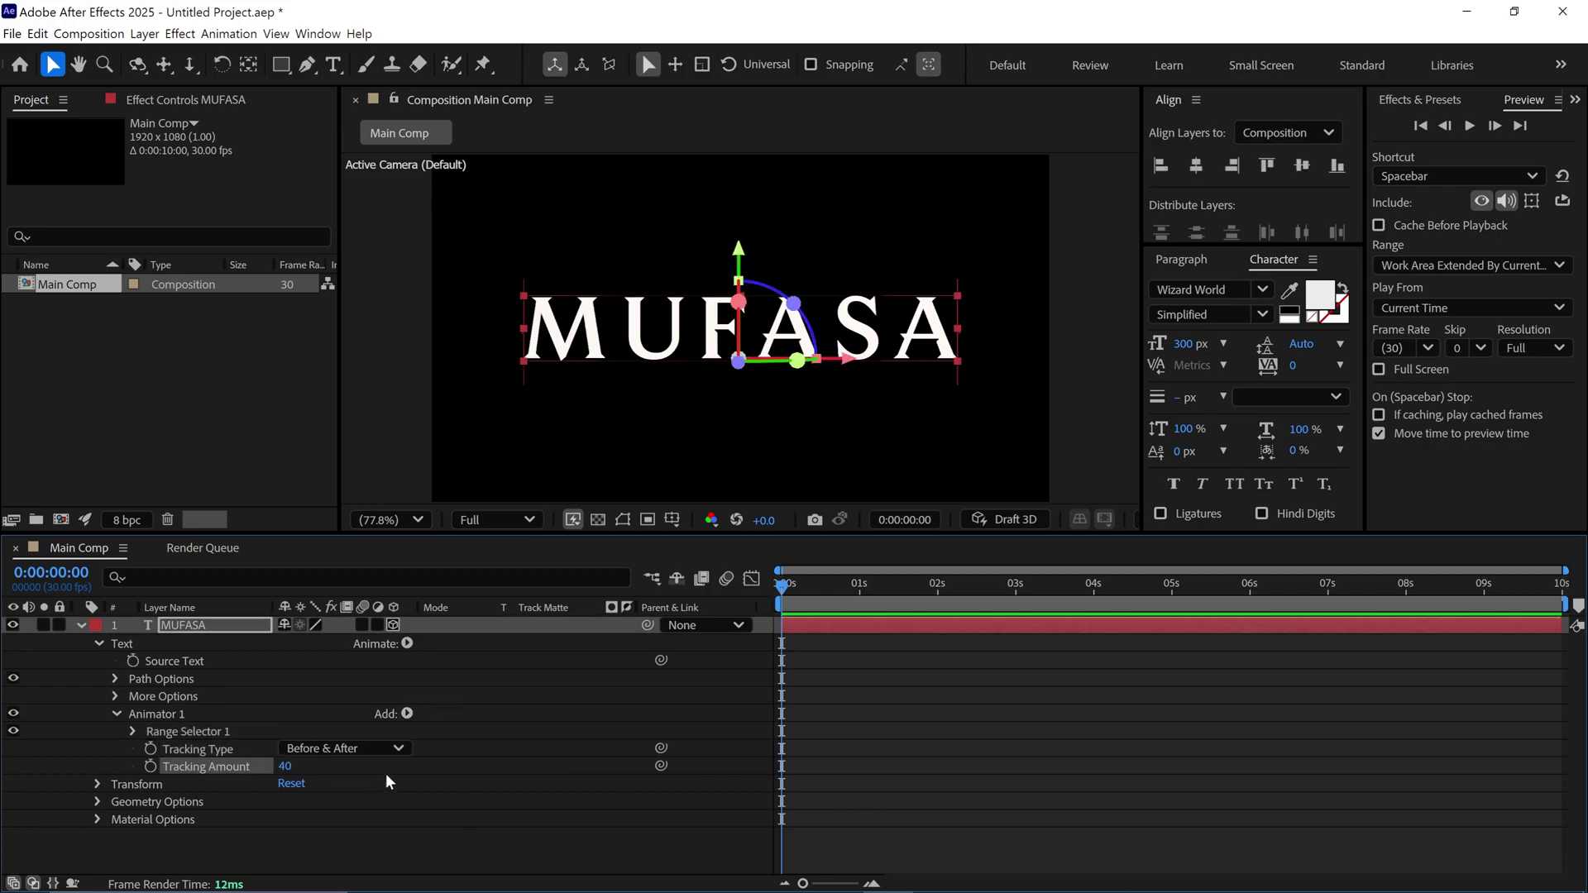
pyautogui.click(150, 766)
pyautogui.moveTo(798, 606); pyautogui.dragTo(1215, 604)
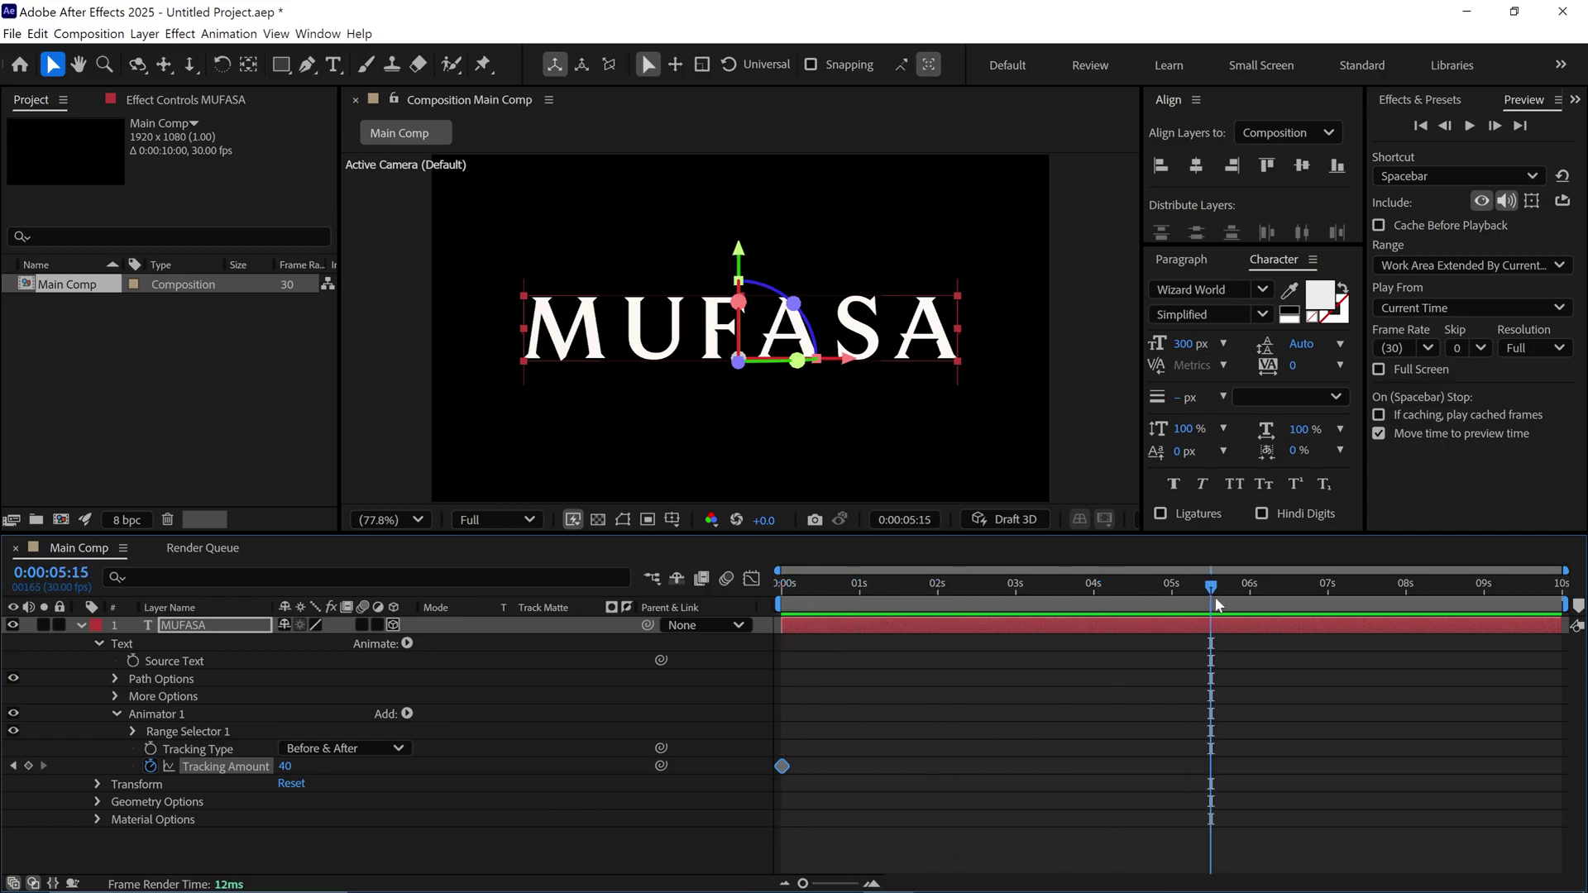
pyautogui.click(284, 767)
pyautogui.write('20')
pyautogui.press('Return')
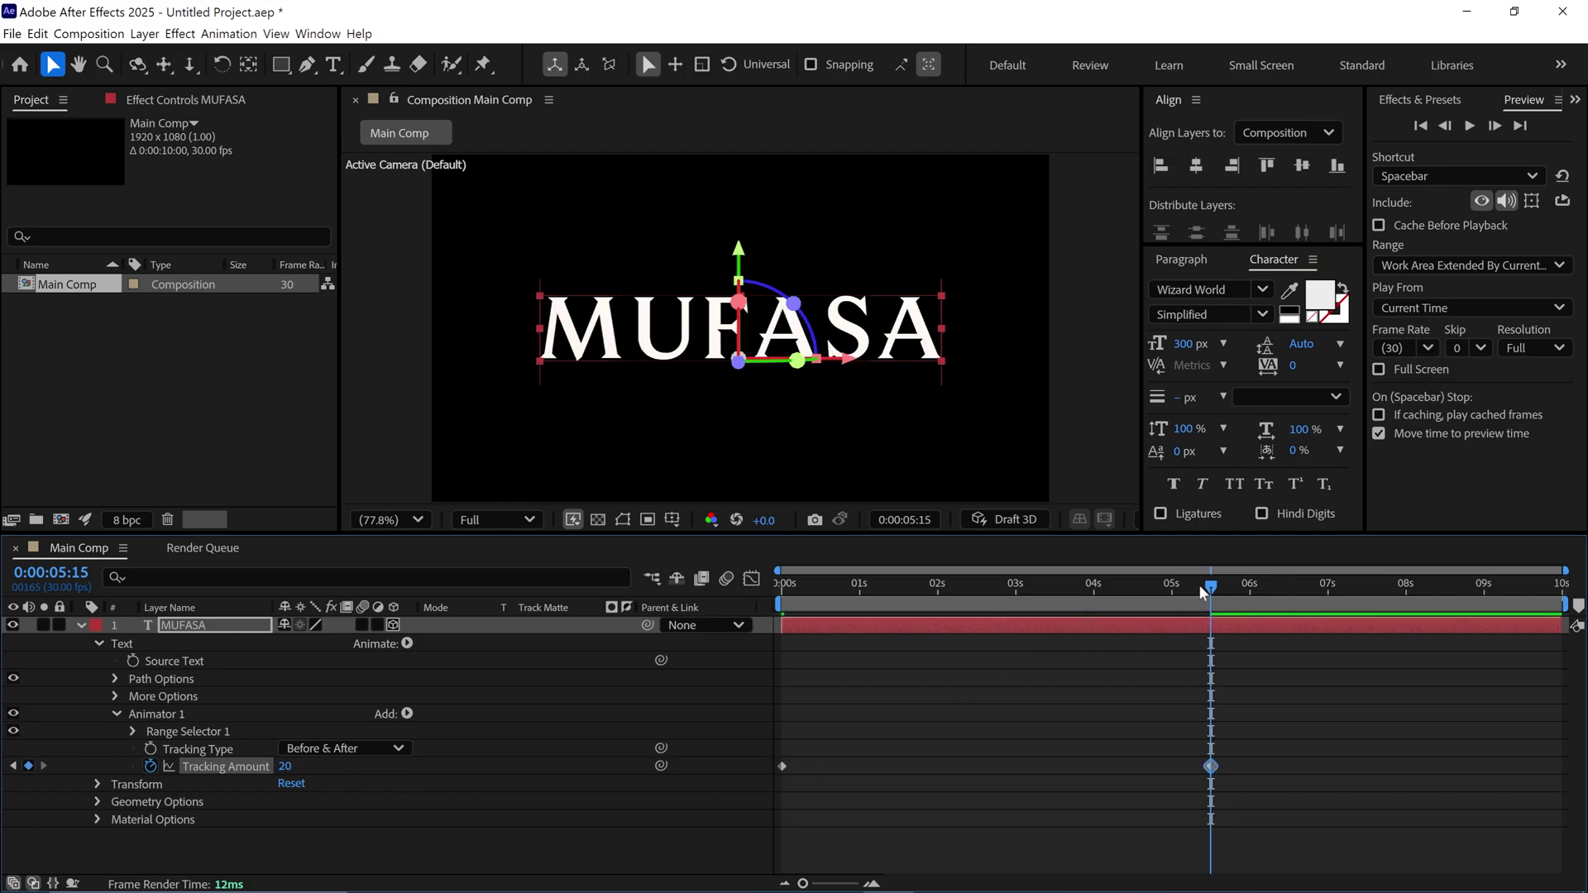
pyautogui.moveTo(1203, 591); pyautogui.dragTo(769, 659)
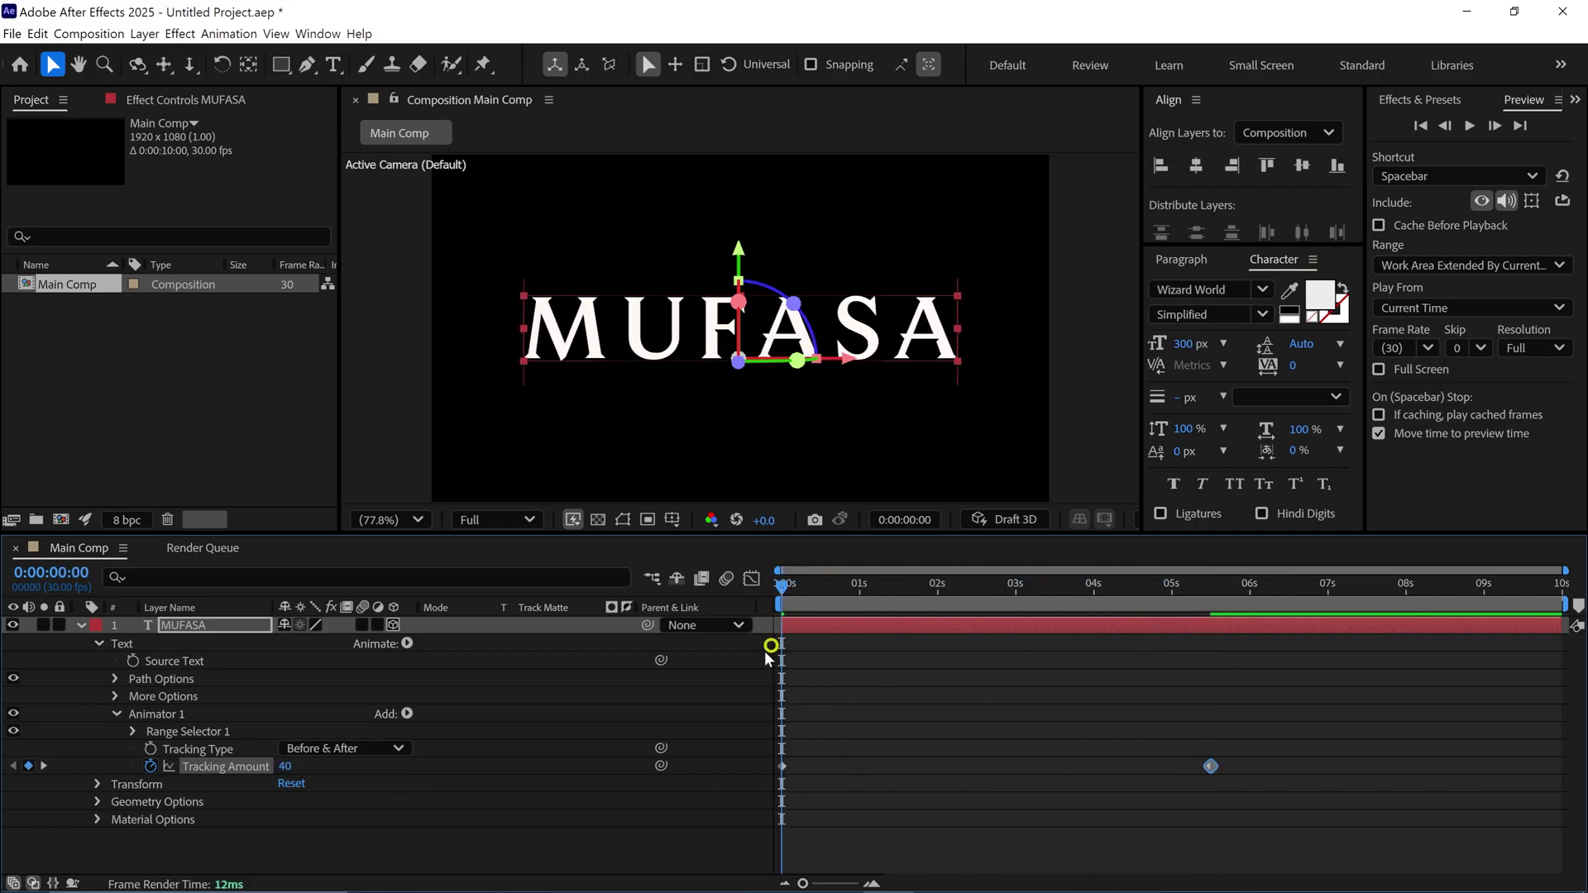
# Add Camera 1 to Main Comp with the 50mm preset and Two-Node Camera type
pyautogui.click(79, 626)
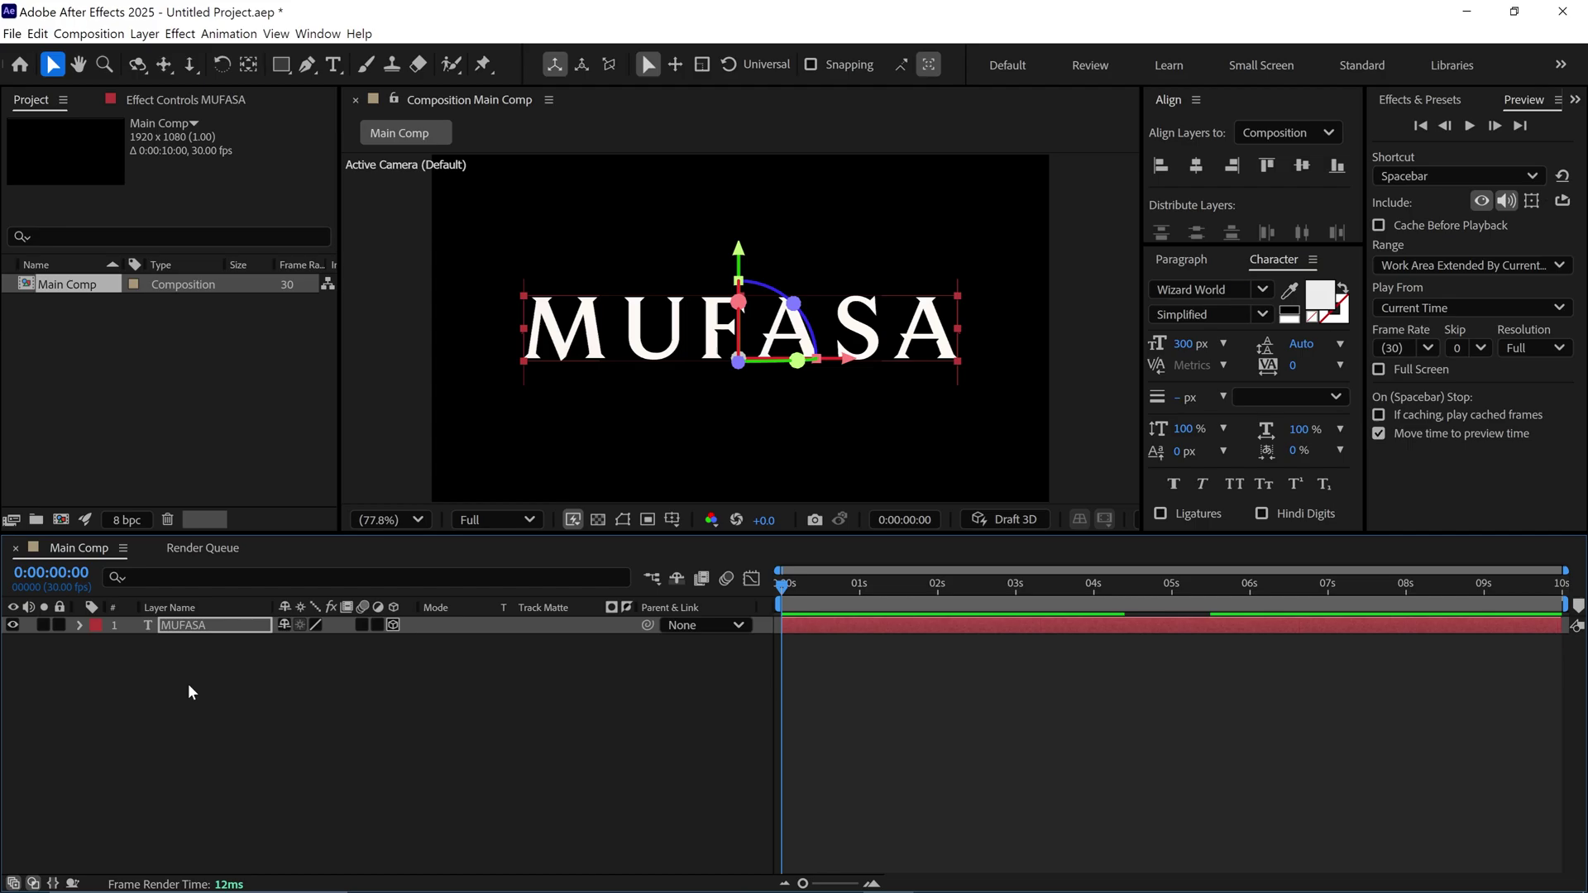
pyautogui.rightClick(274, 669)
pyautogui.moveTo(299, 682)
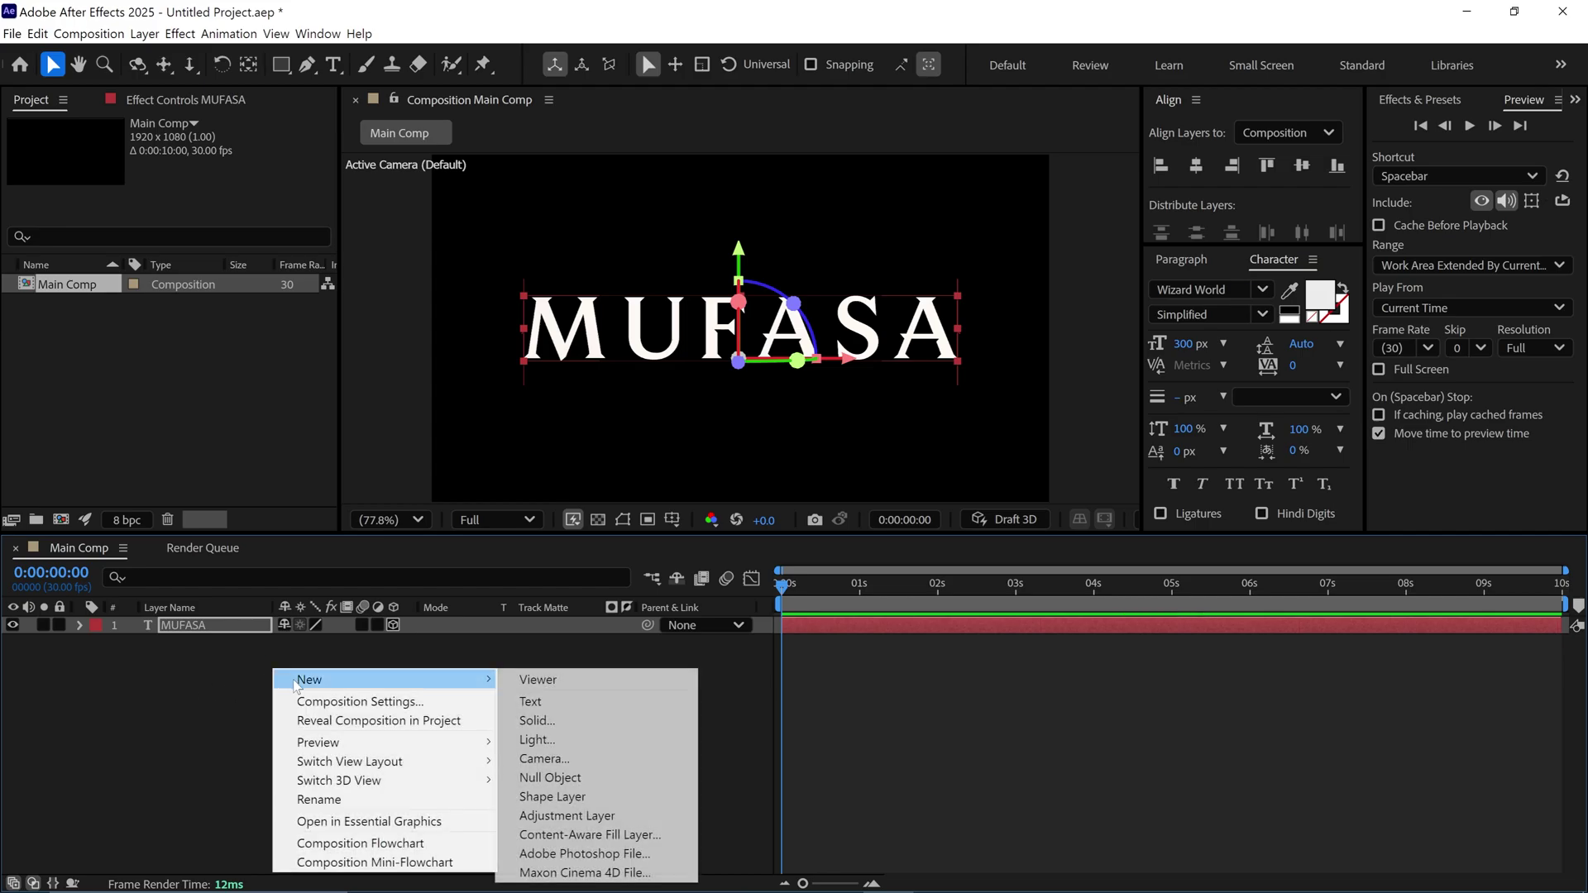
pyautogui.click(540, 759)
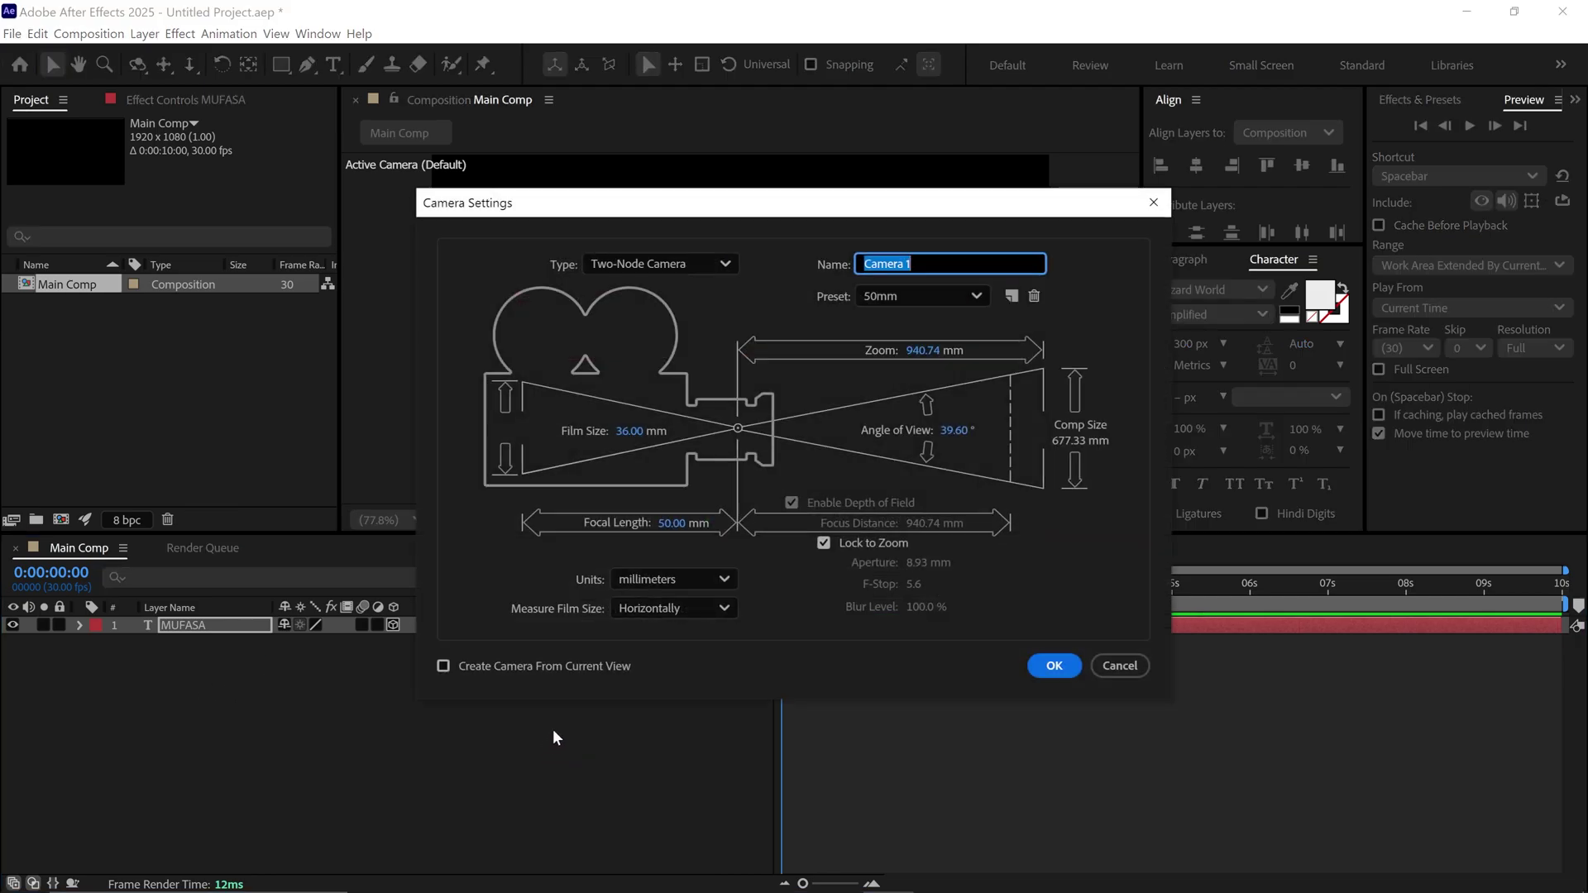
pyautogui.click(947, 299)
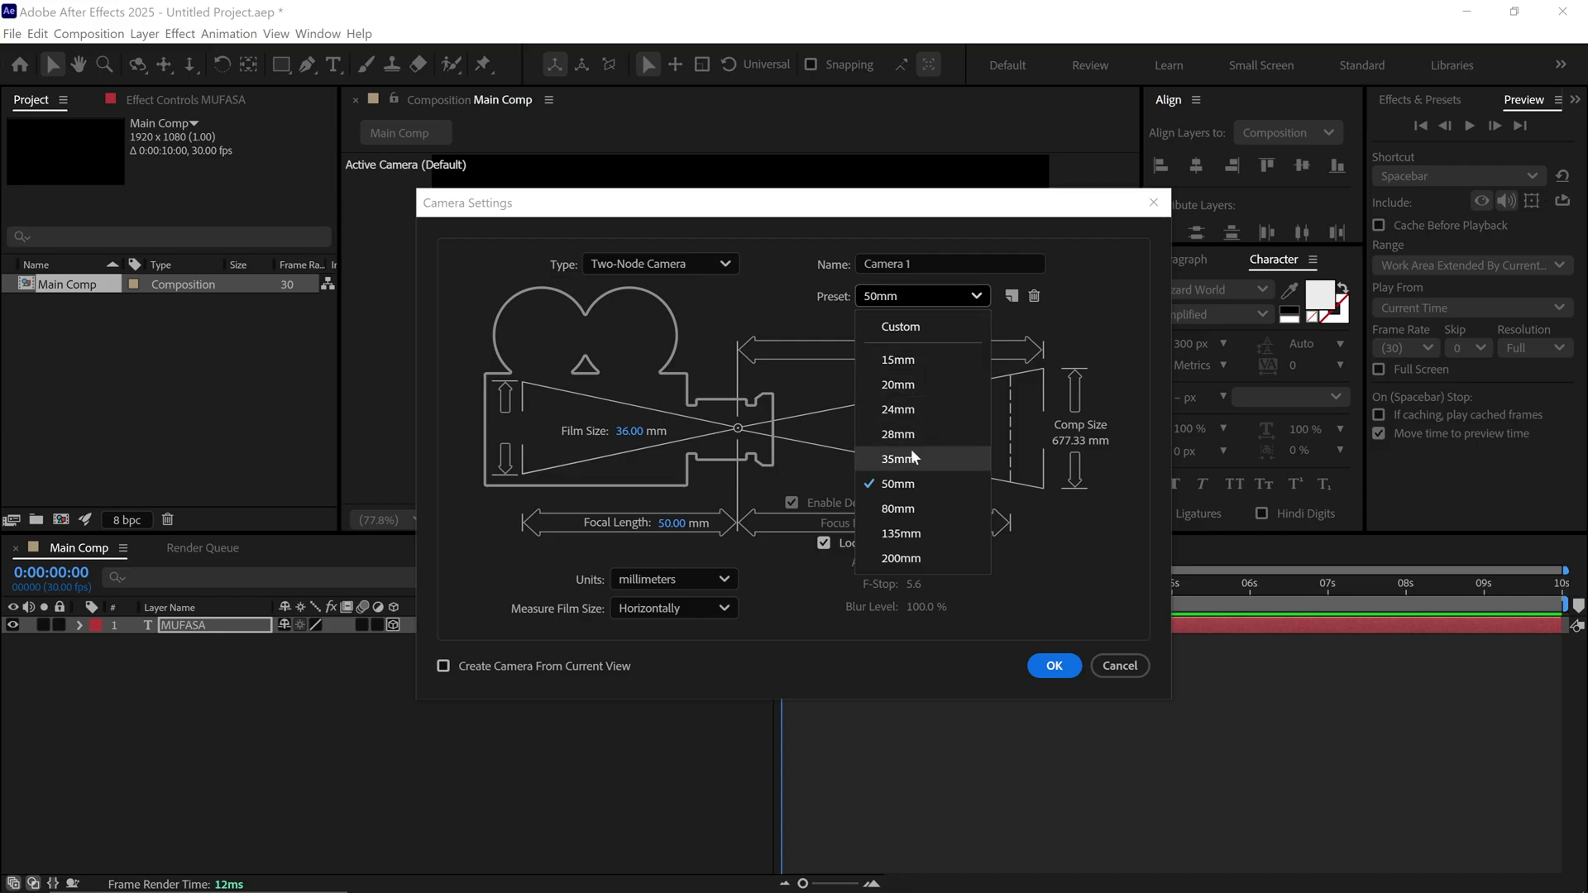
pyautogui.click(910, 483)
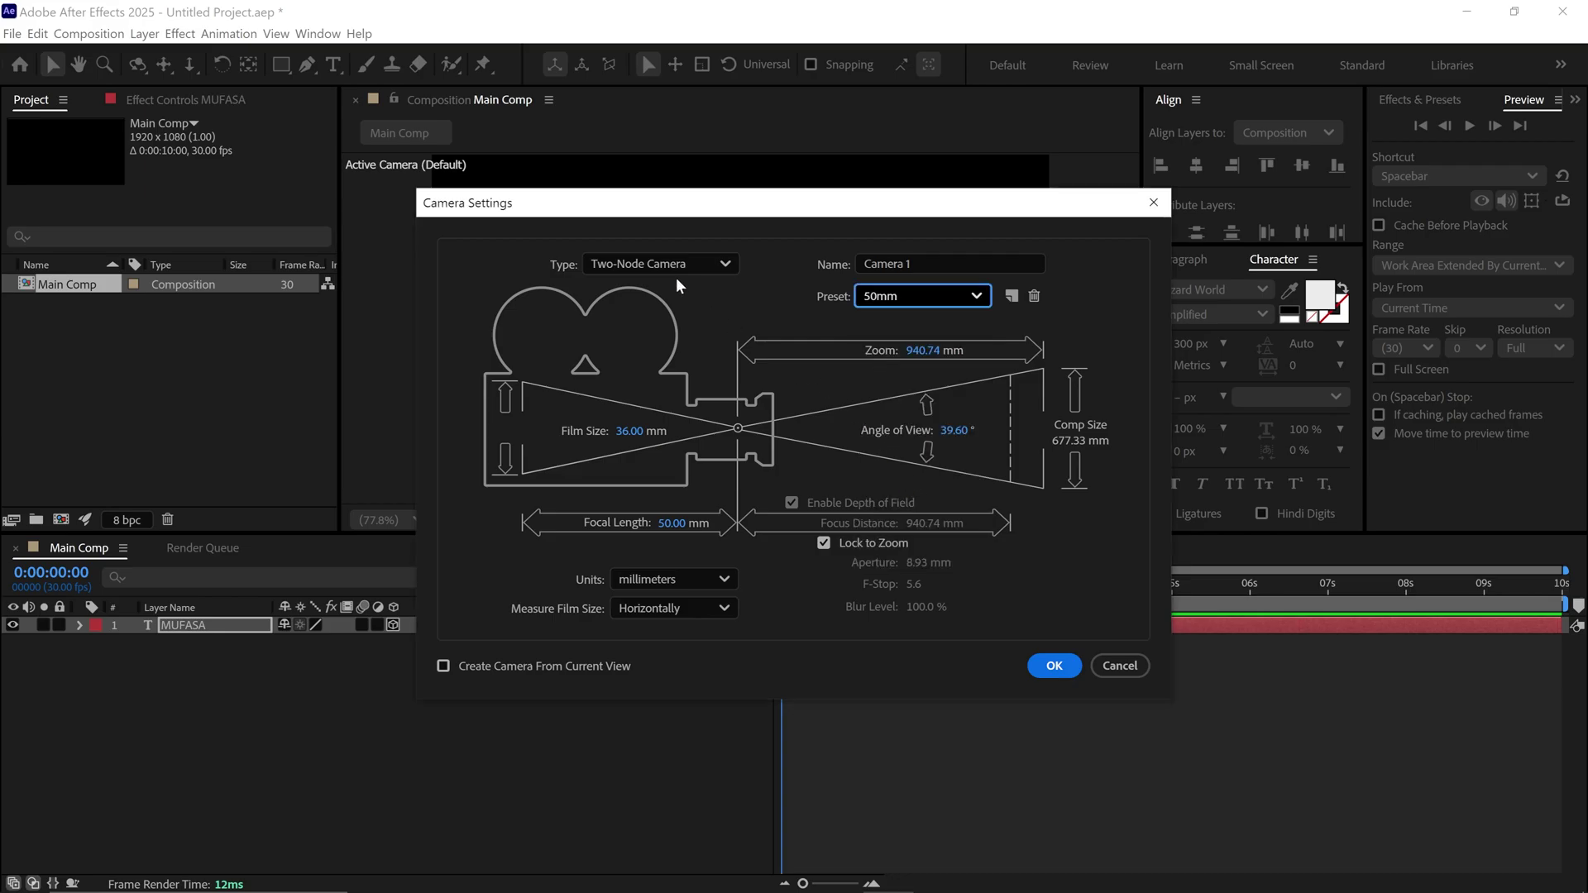
pyautogui.click(655, 265)
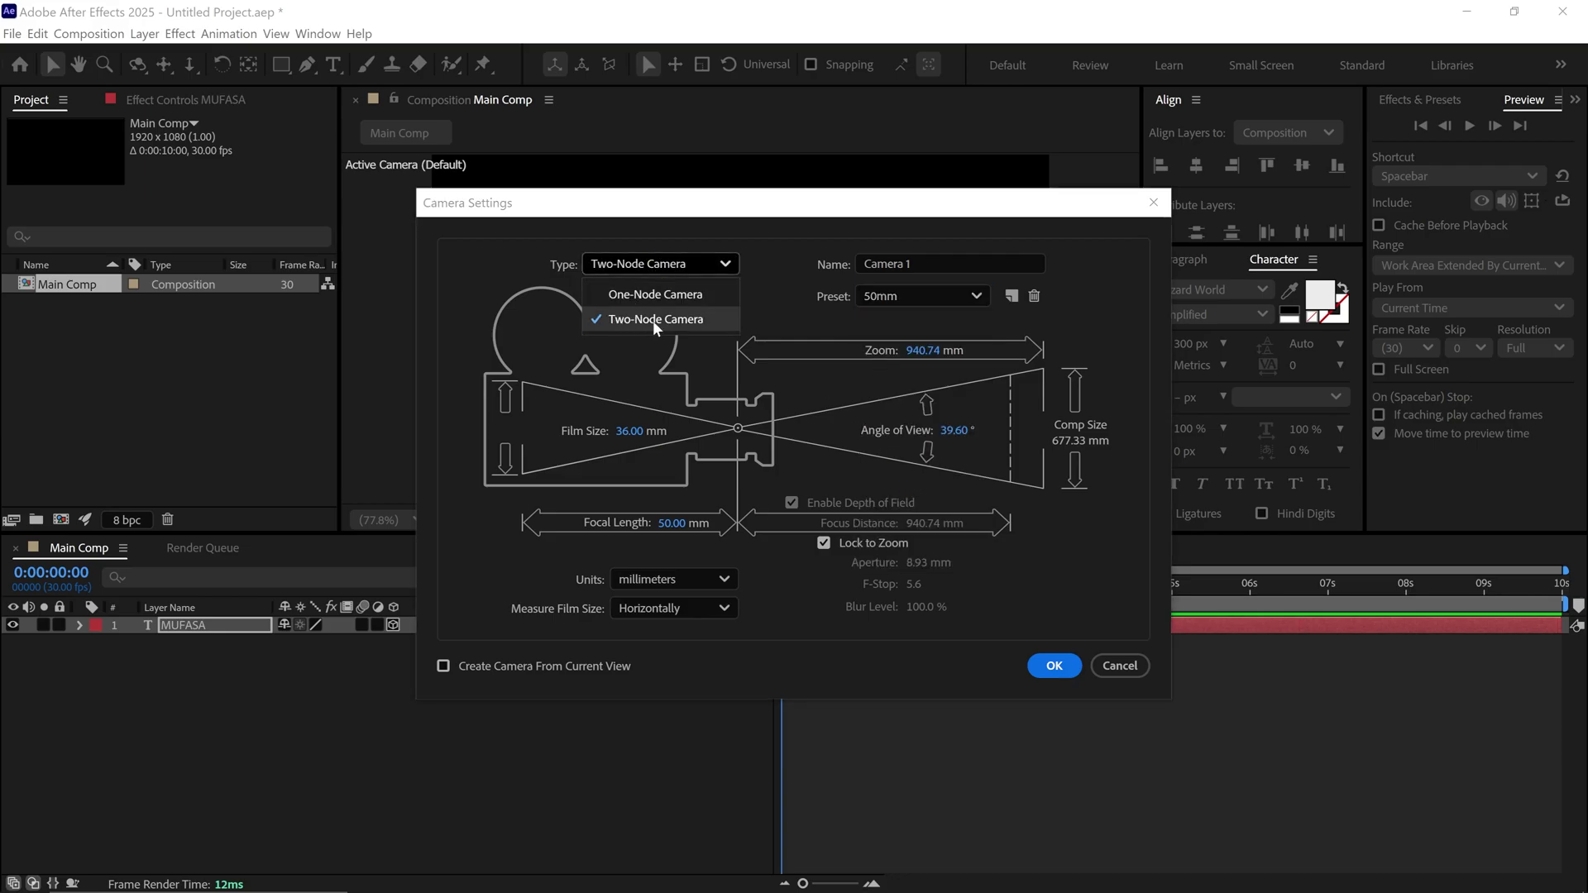
pyautogui.click(631, 320)
pyautogui.click(1050, 662)
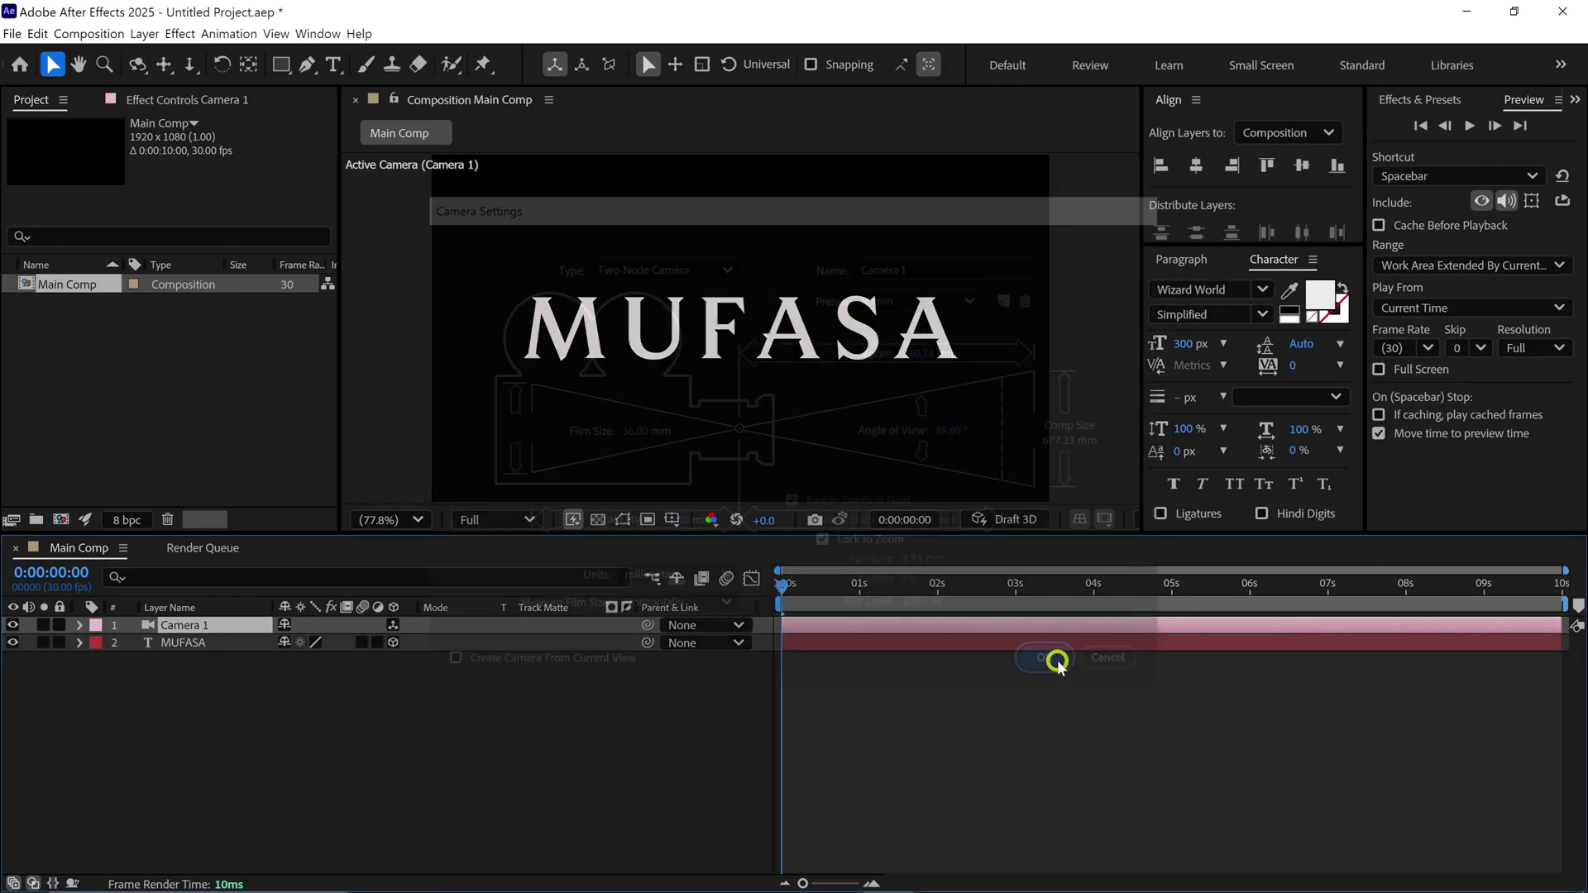
# Add a Null Object layer and rename it Camera Controler
pyautogui.rightClick(462, 678)
pyautogui.moveTo(468, 686)
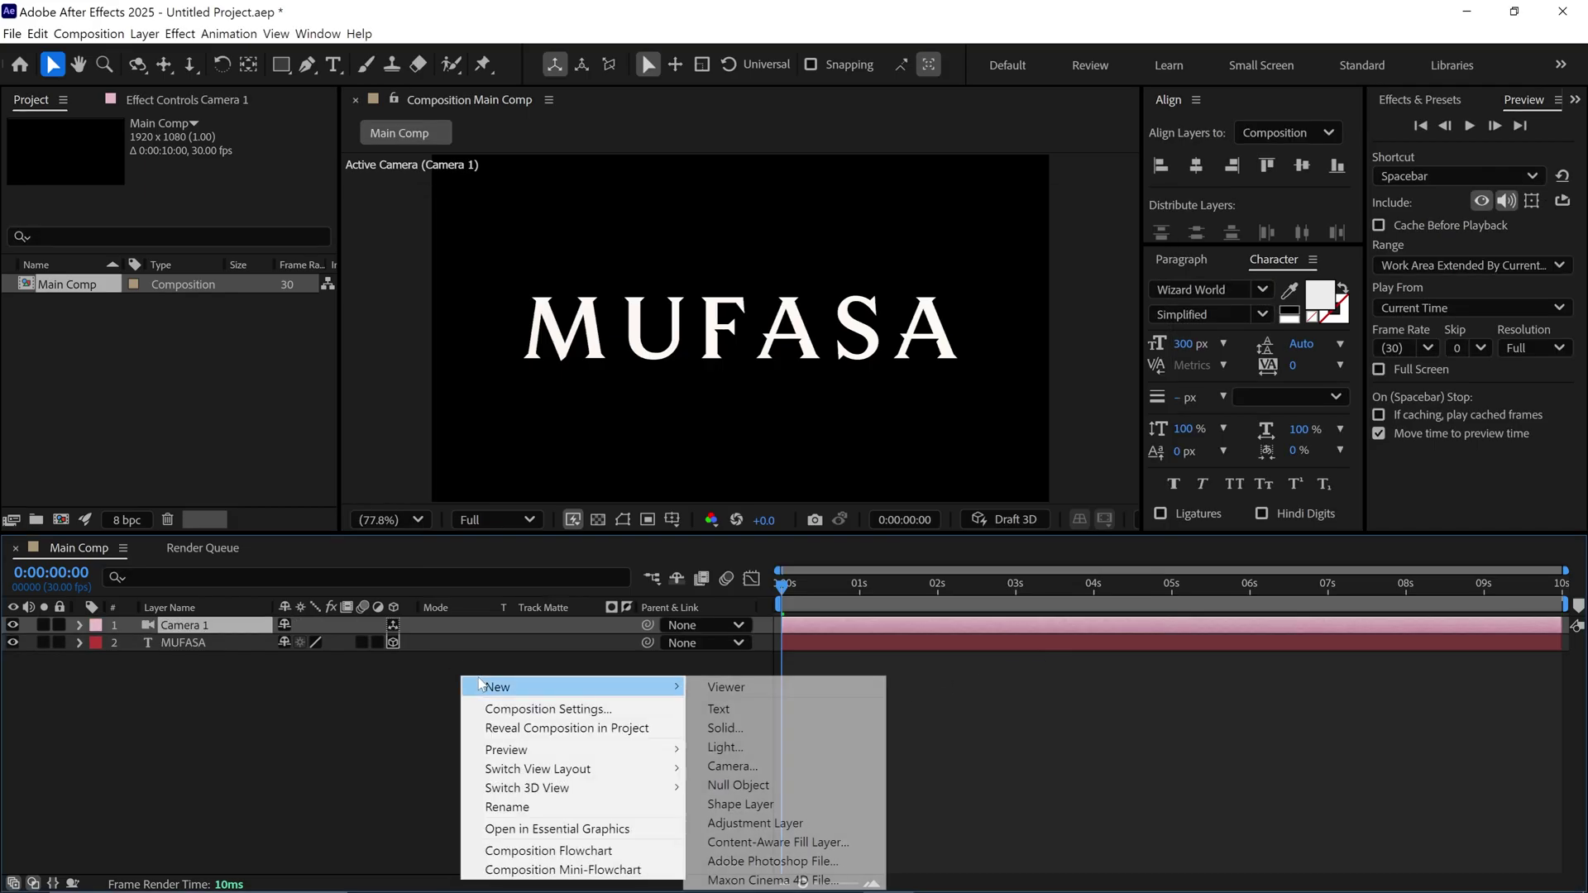
pyautogui.click(728, 786)
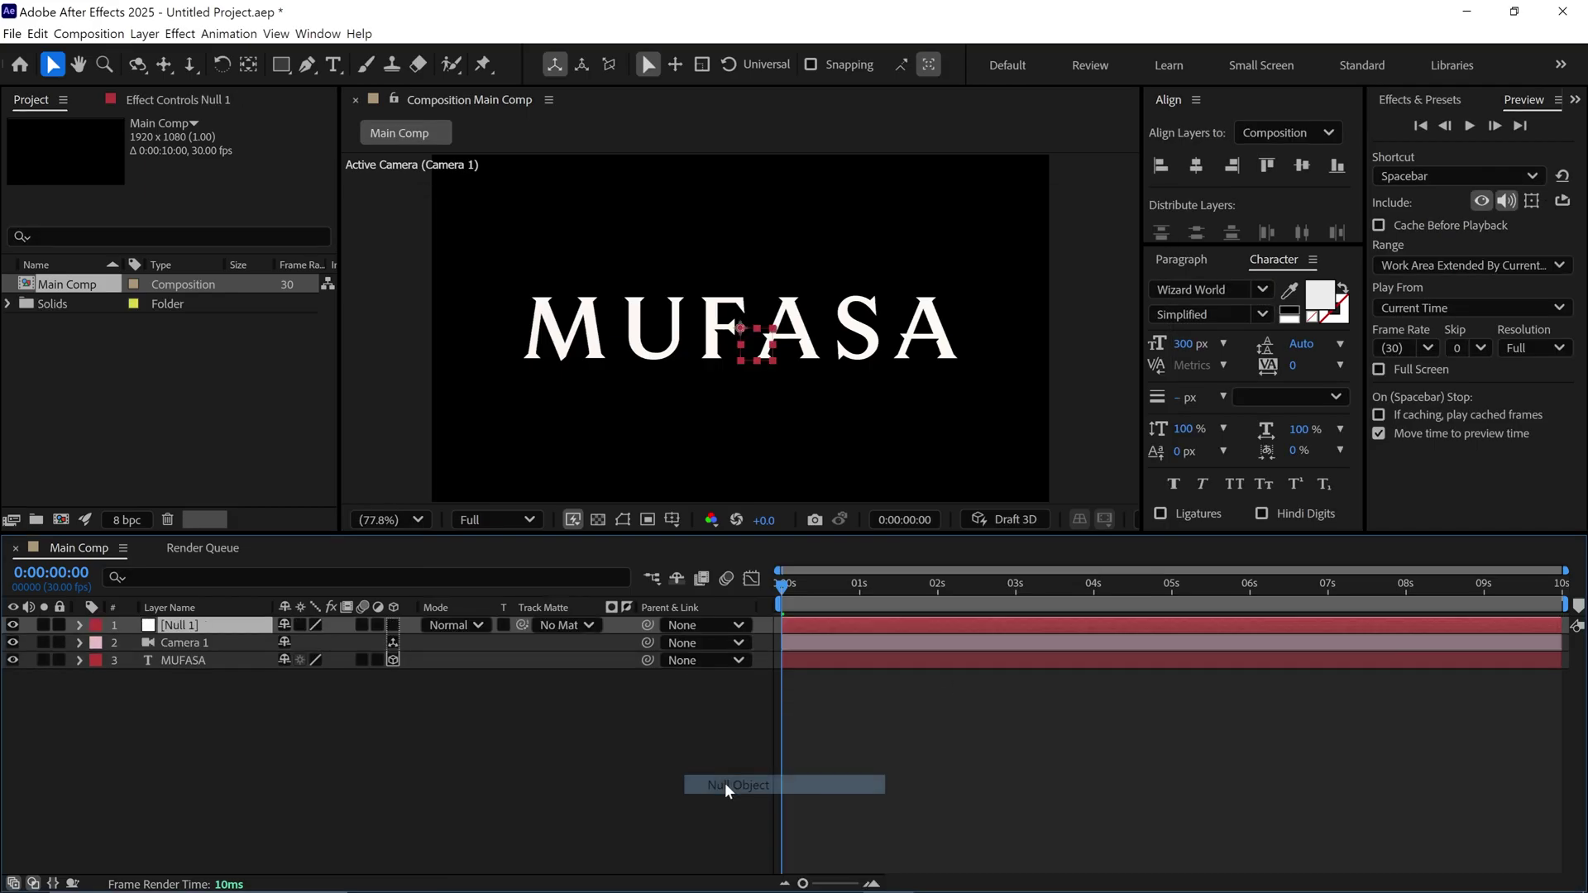
pyautogui.press('Return')
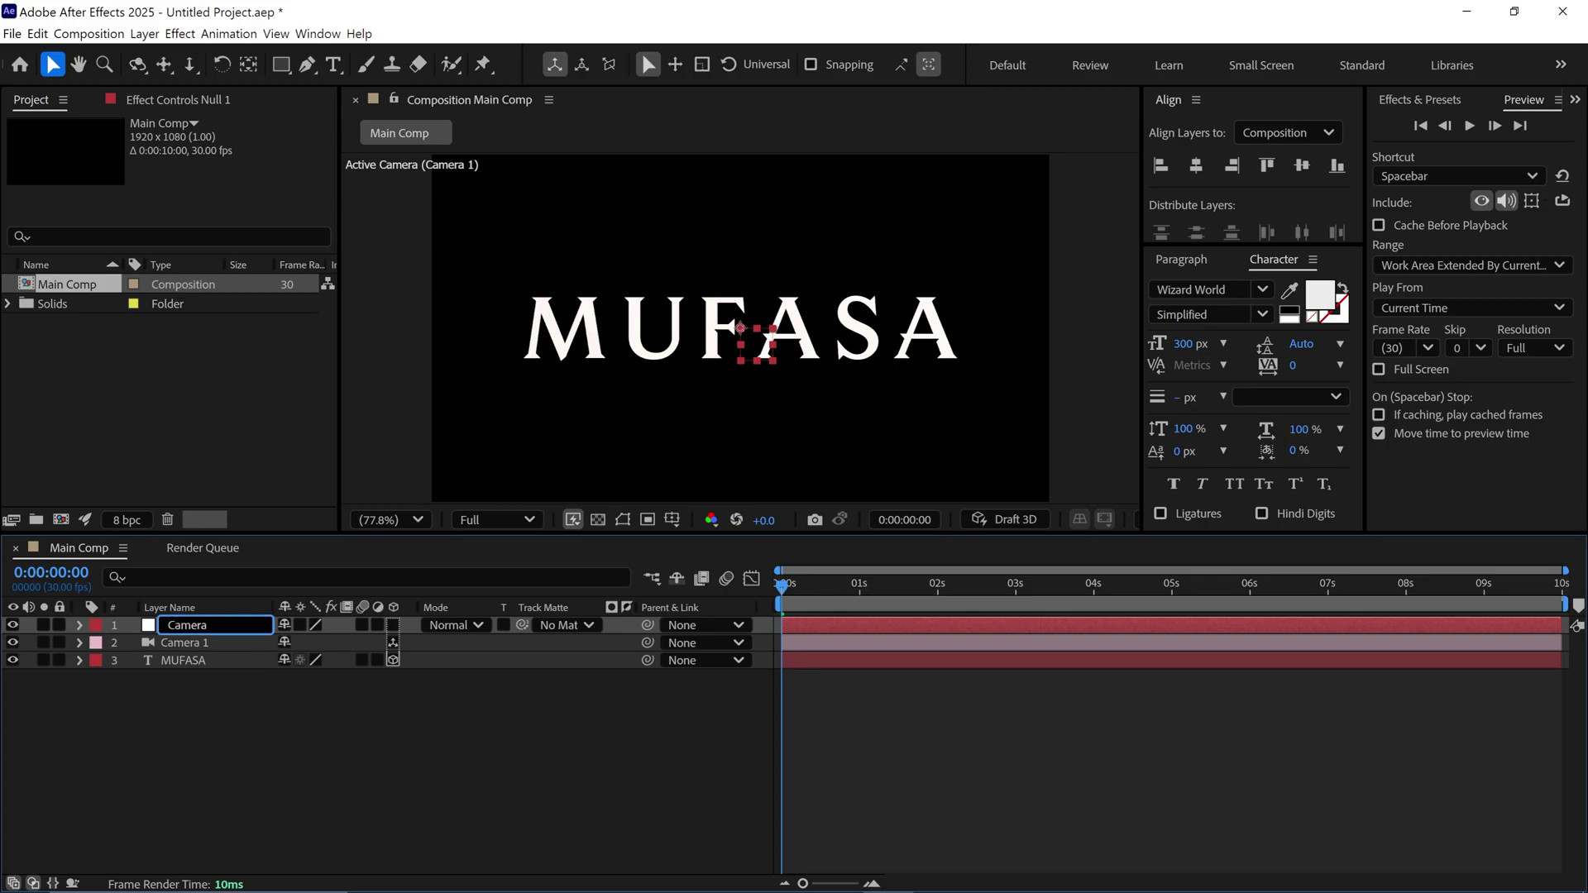
pyautogui.write('Camera Controler')
pyautogui.press('Return')
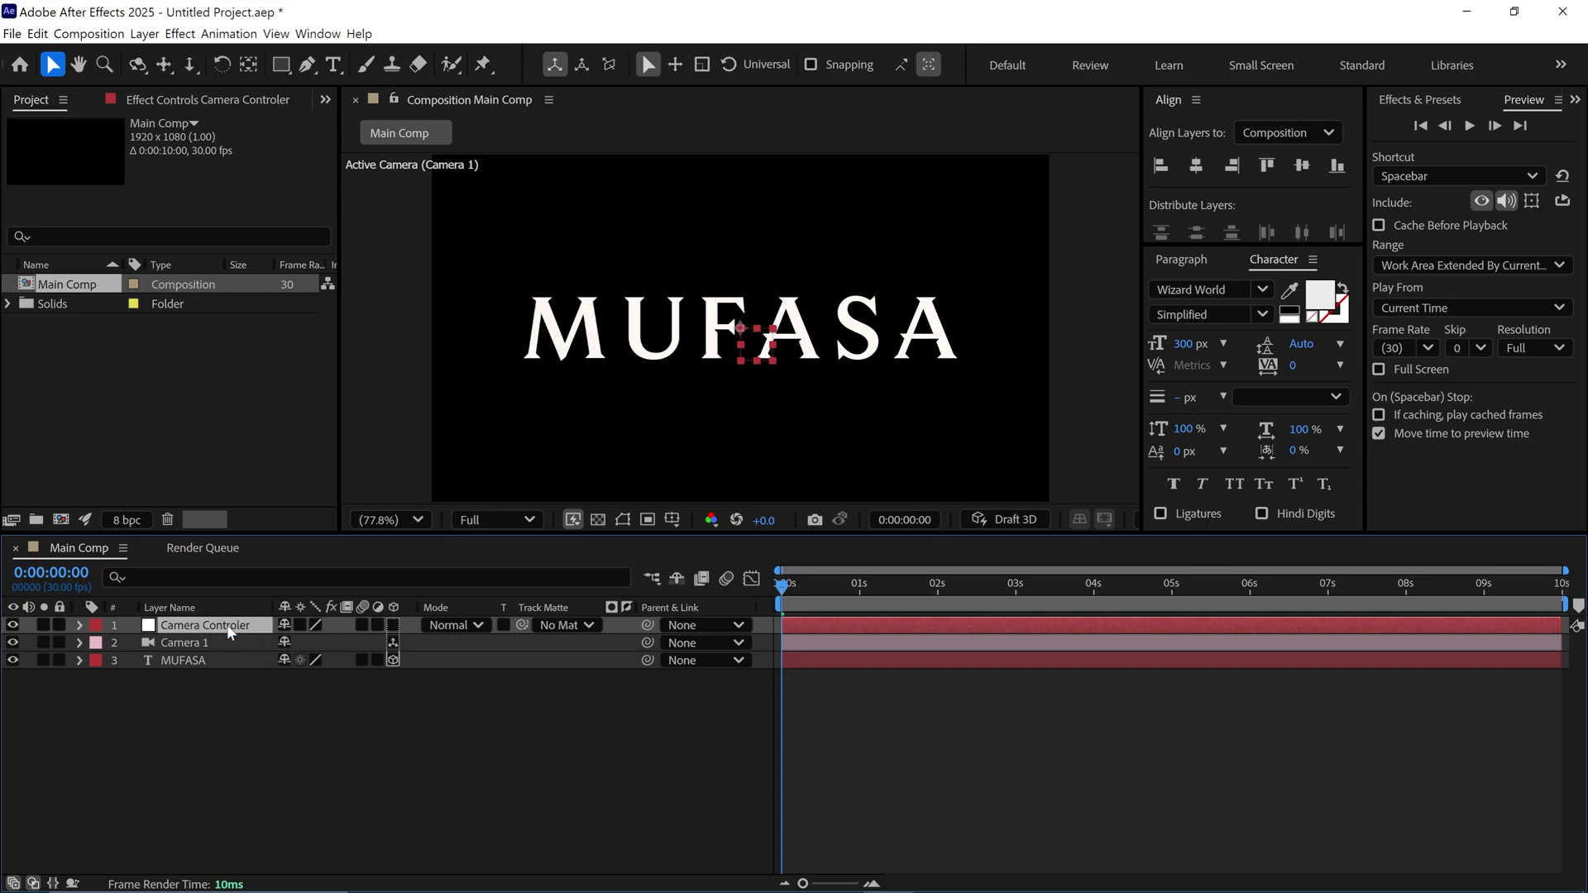
# Parent Camera 1 to Camera Controler and make the controller 3D
pyautogui.click(219, 644)
pyautogui.moveTo(647, 643); pyautogui.dragTo(244, 628)
pyautogui.click(234, 629)
pyautogui.click(394, 626)
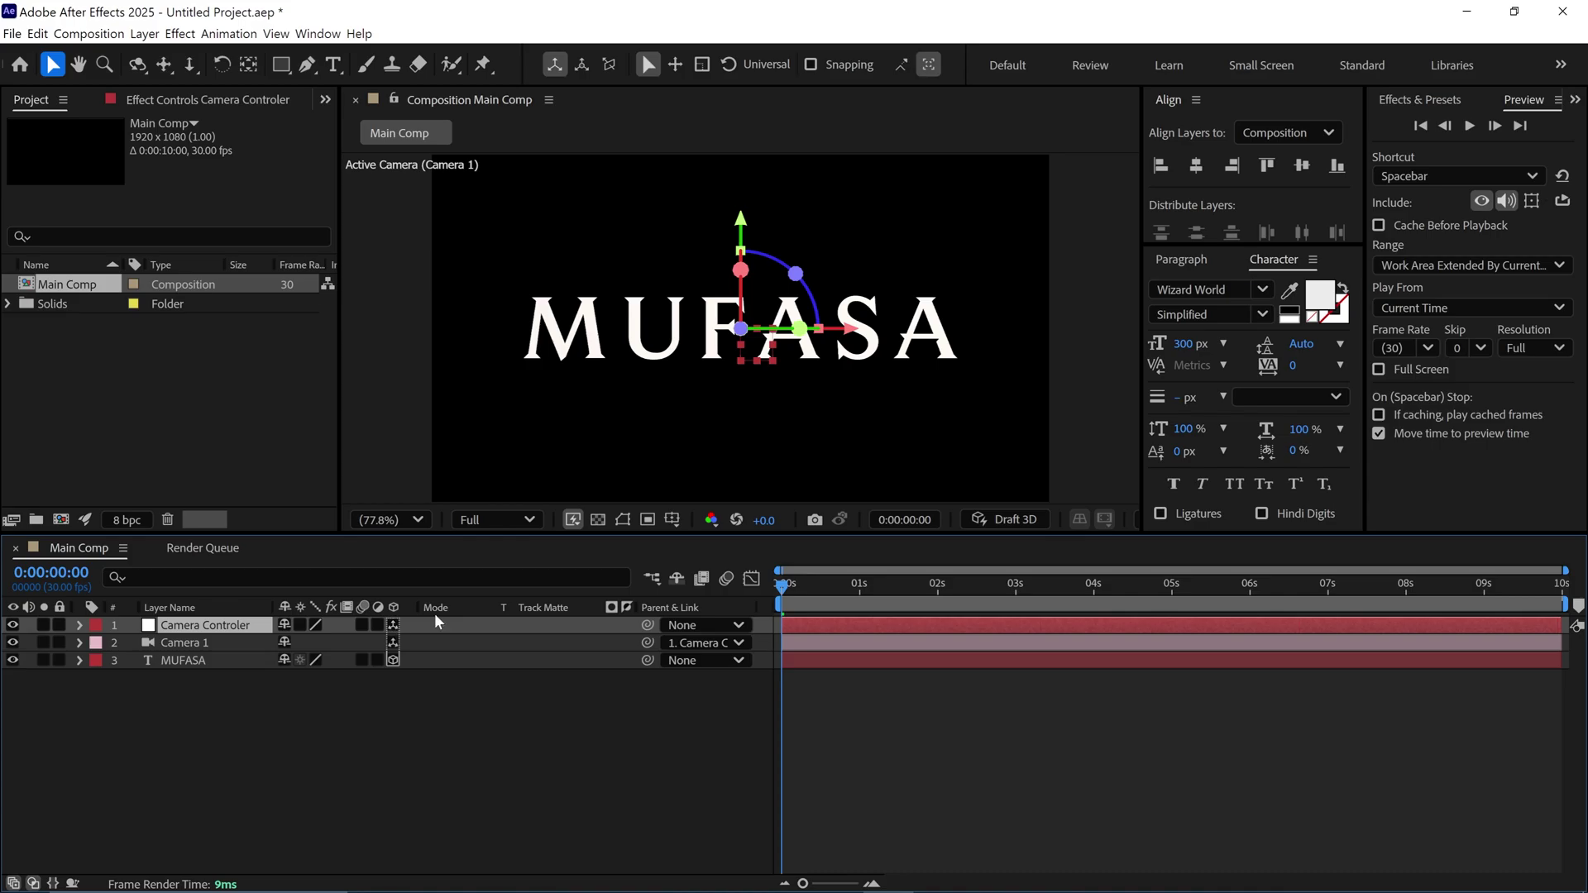
# Keyframe the Camera Controler's Z position at 1657 at the start
pyautogui.press('p')
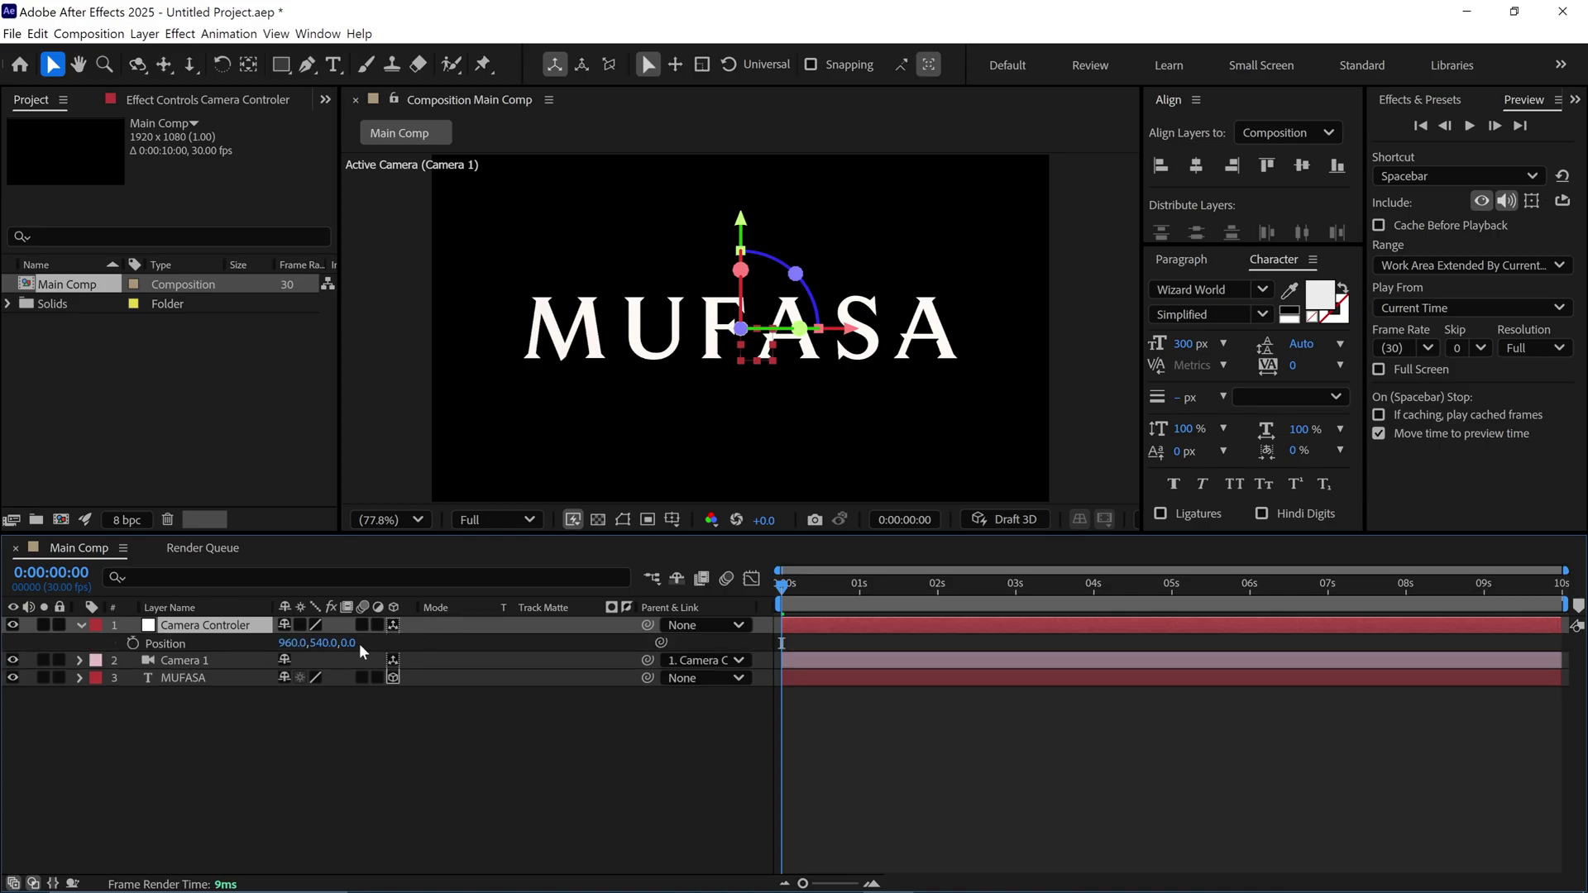
pyautogui.moveTo(345, 653); pyautogui.dragTo(504, 605)
pyautogui.hotkey('ctrl', 'z')
pyautogui.click(132, 643)
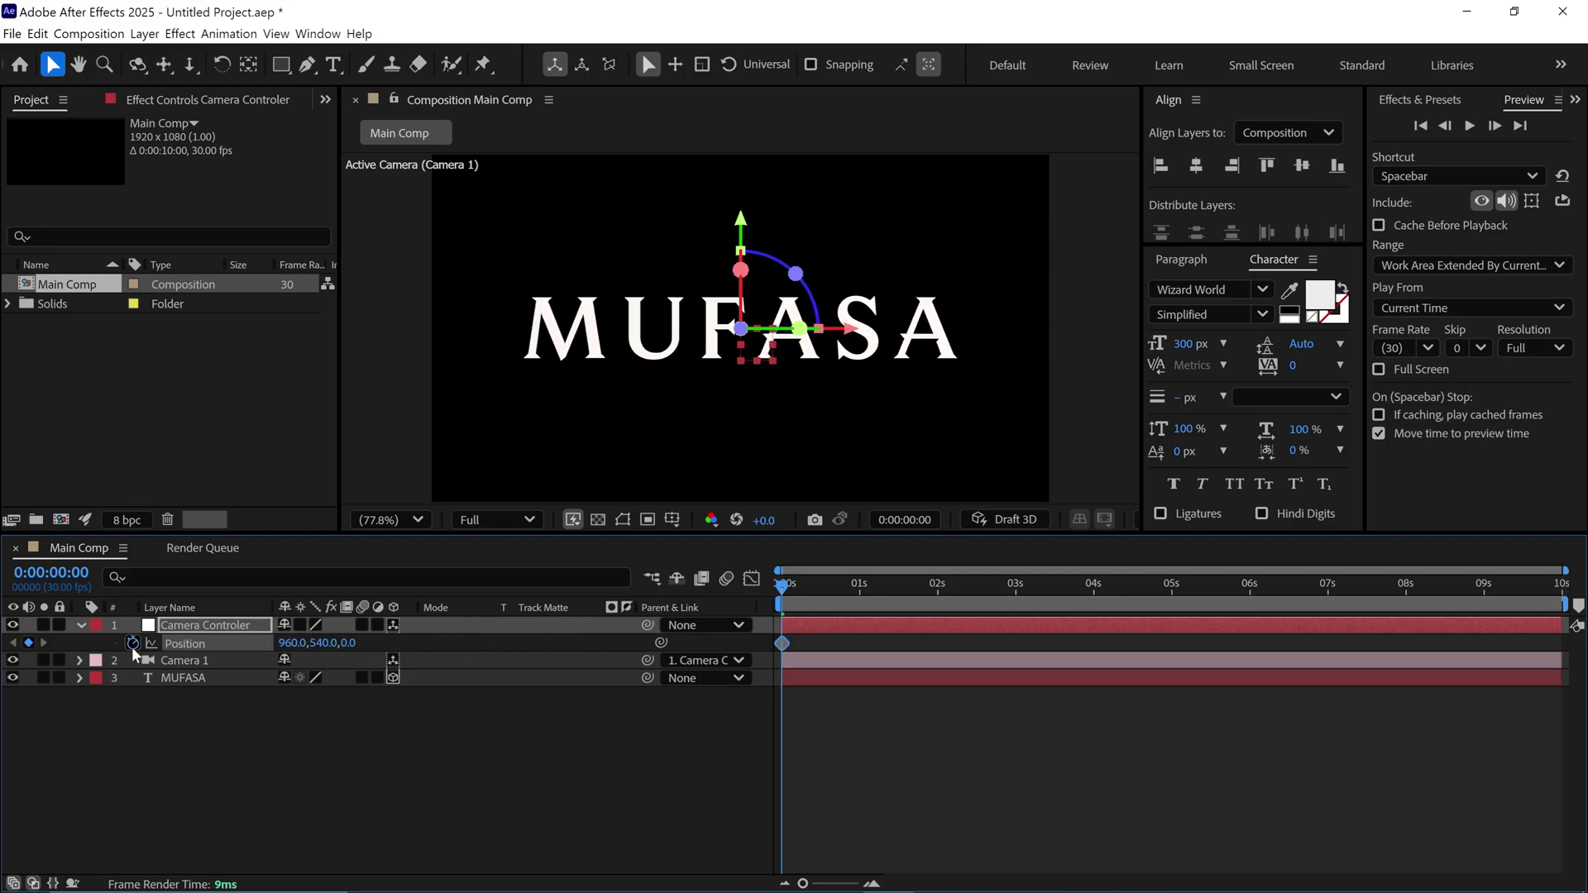
pyautogui.click(349, 644)
pyautogui.write('1657')
pyautogui.press('Return')
# Set a Z position keyframe of -474 at 6 seconds and preview the zoom-out
pyautogui.moveTo(787, 604); pyautogui.dragTo(1249, 599)
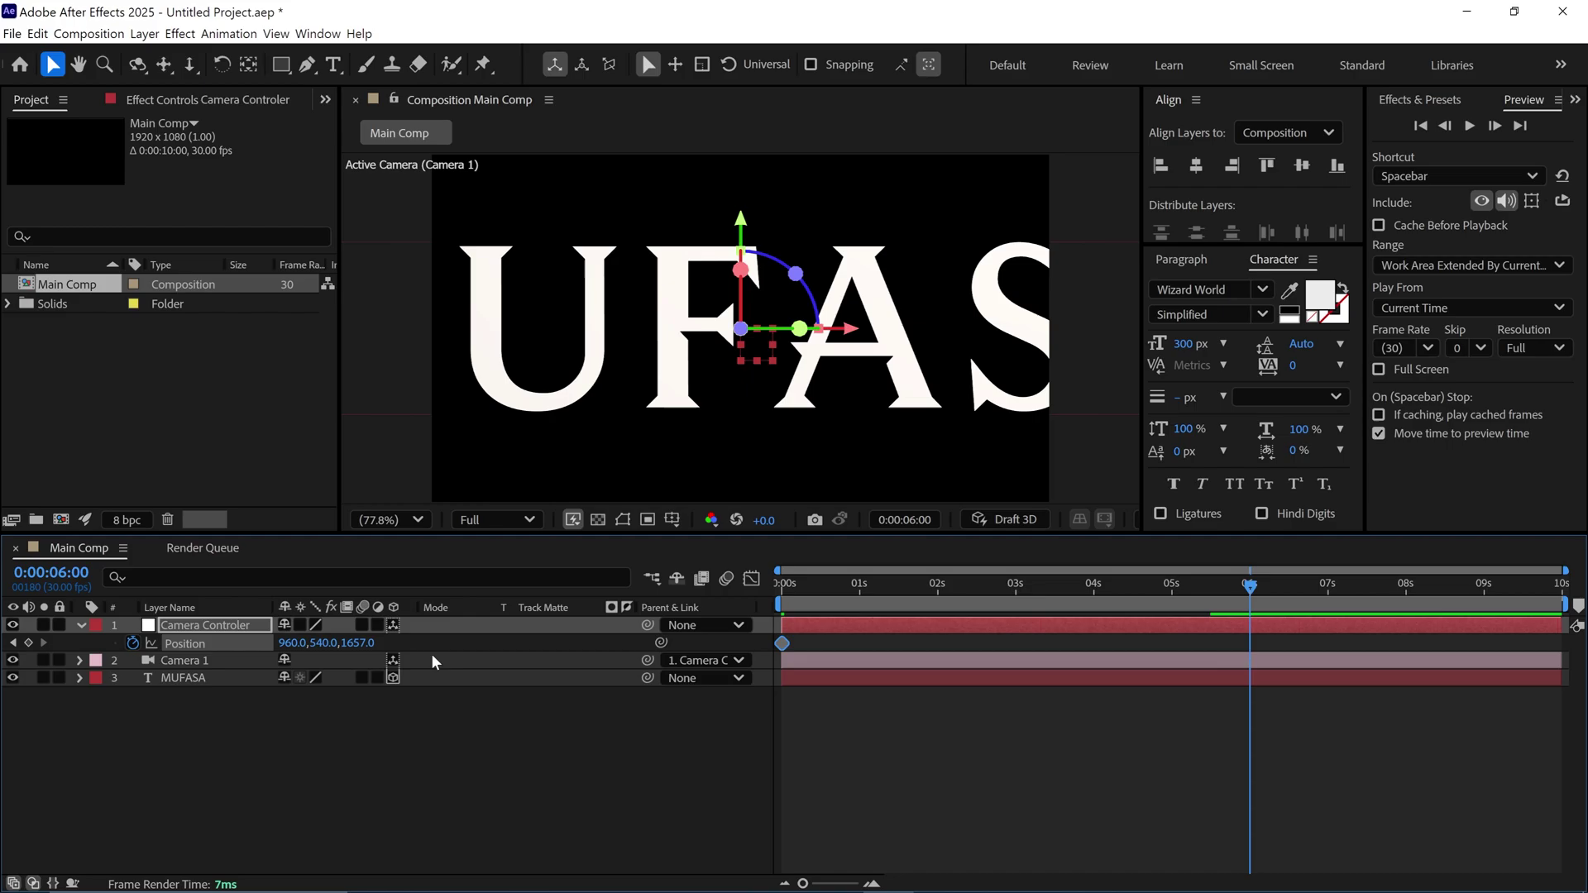
pyautogui.click(361, 644)
pyautogui.write('-474')
pyautogui.press('Return')
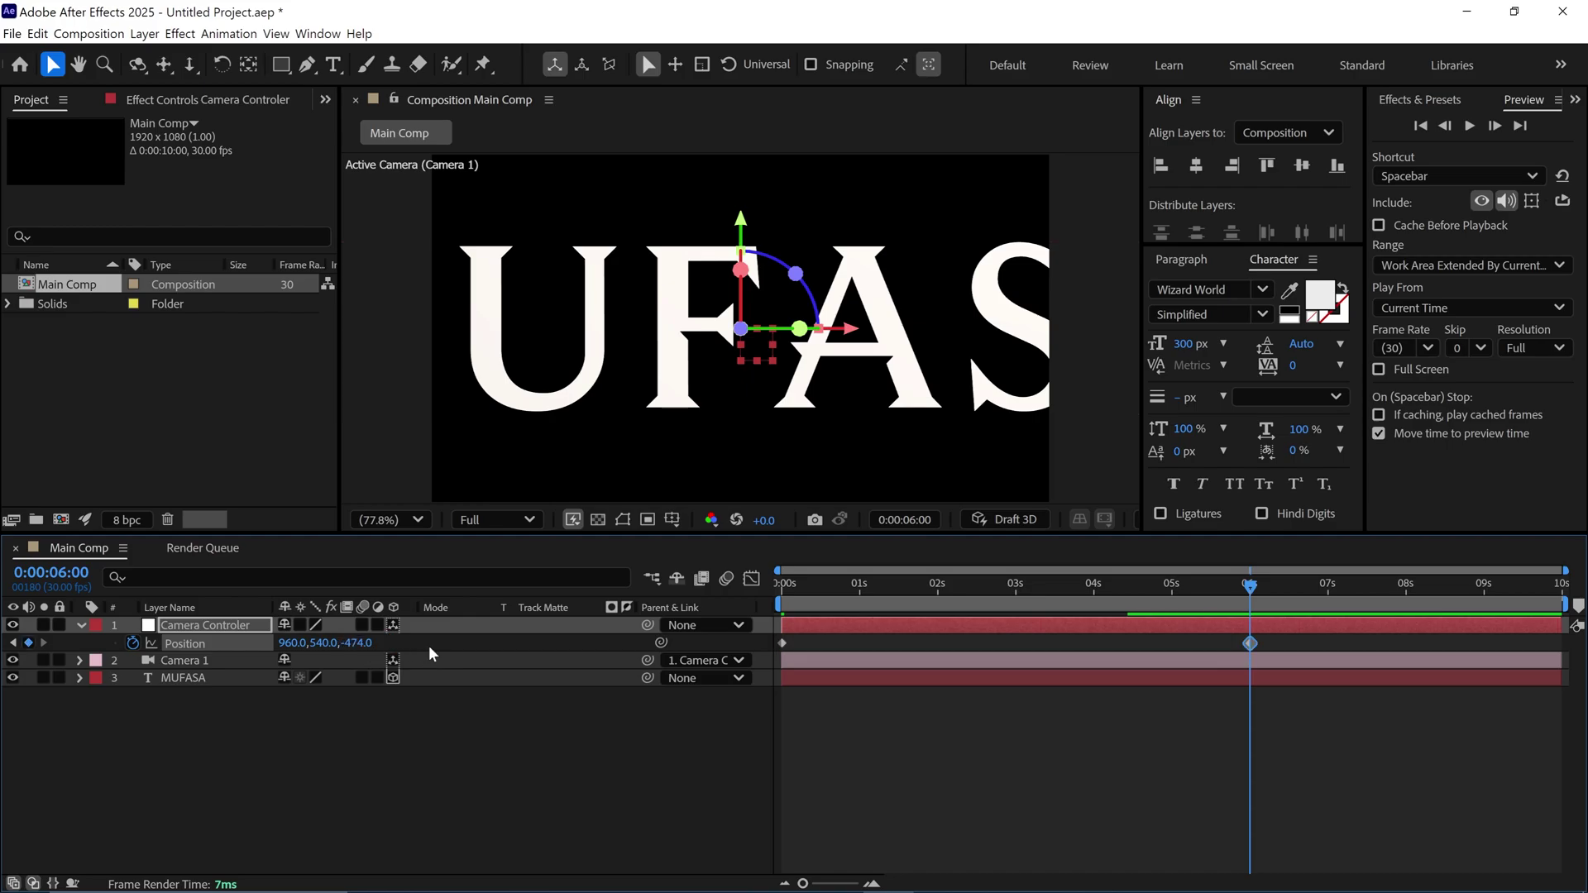
pyautogui.moveTo(1158, 587); pyautogui.dragTo(908, 646)
pyautogui.click(82, 626)
# Start a new solid layer named Black and open its colour picker
pyautogui.rightClick(476, 688)
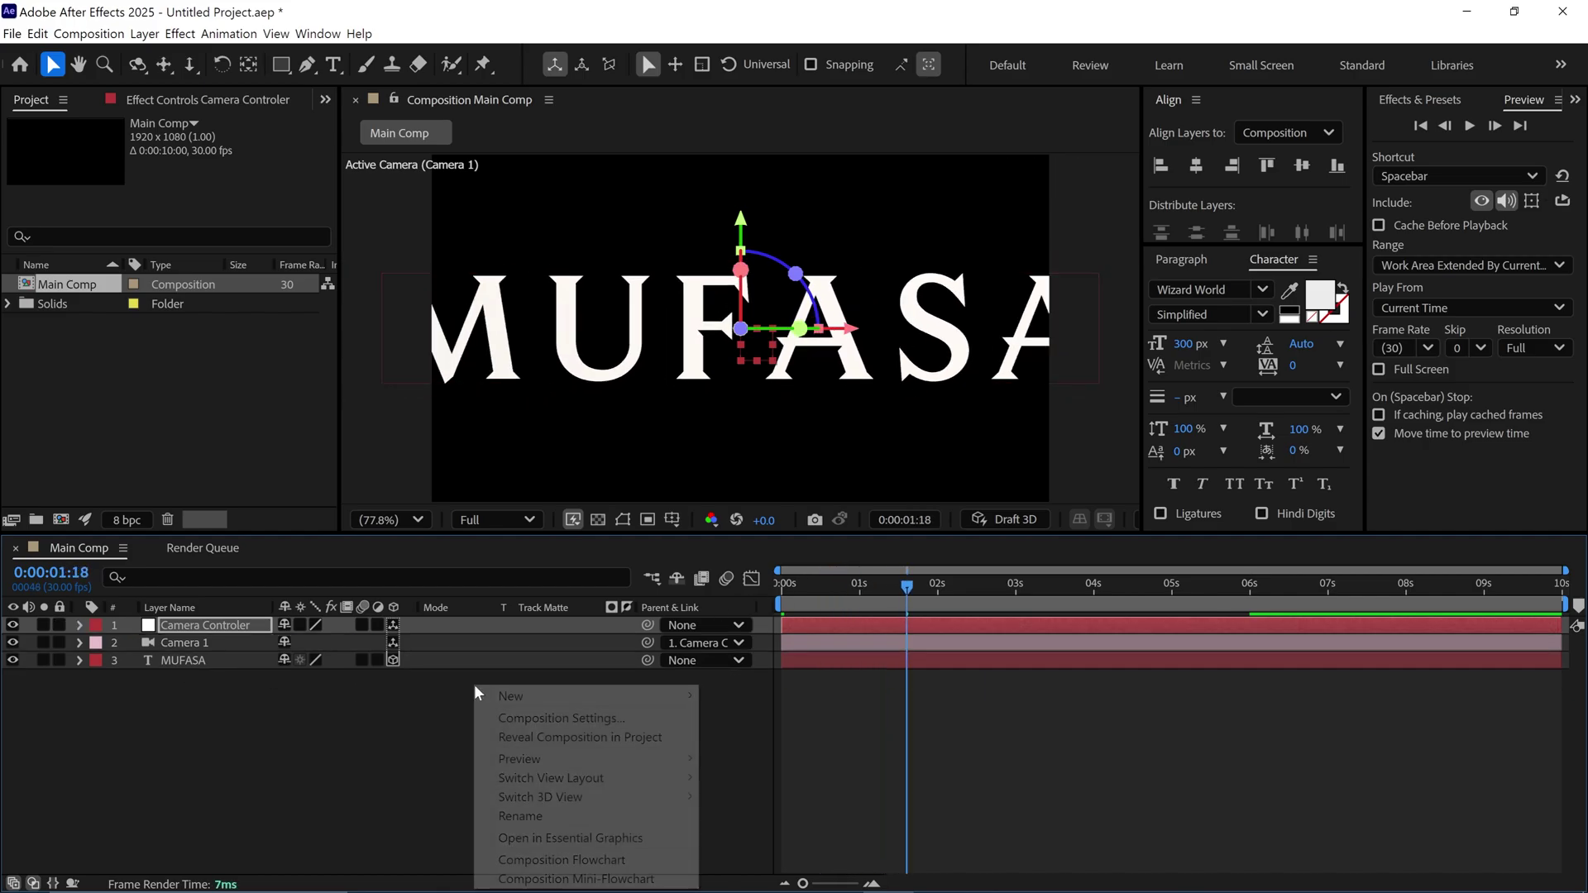
pyautogui.moveTo(579, 695)
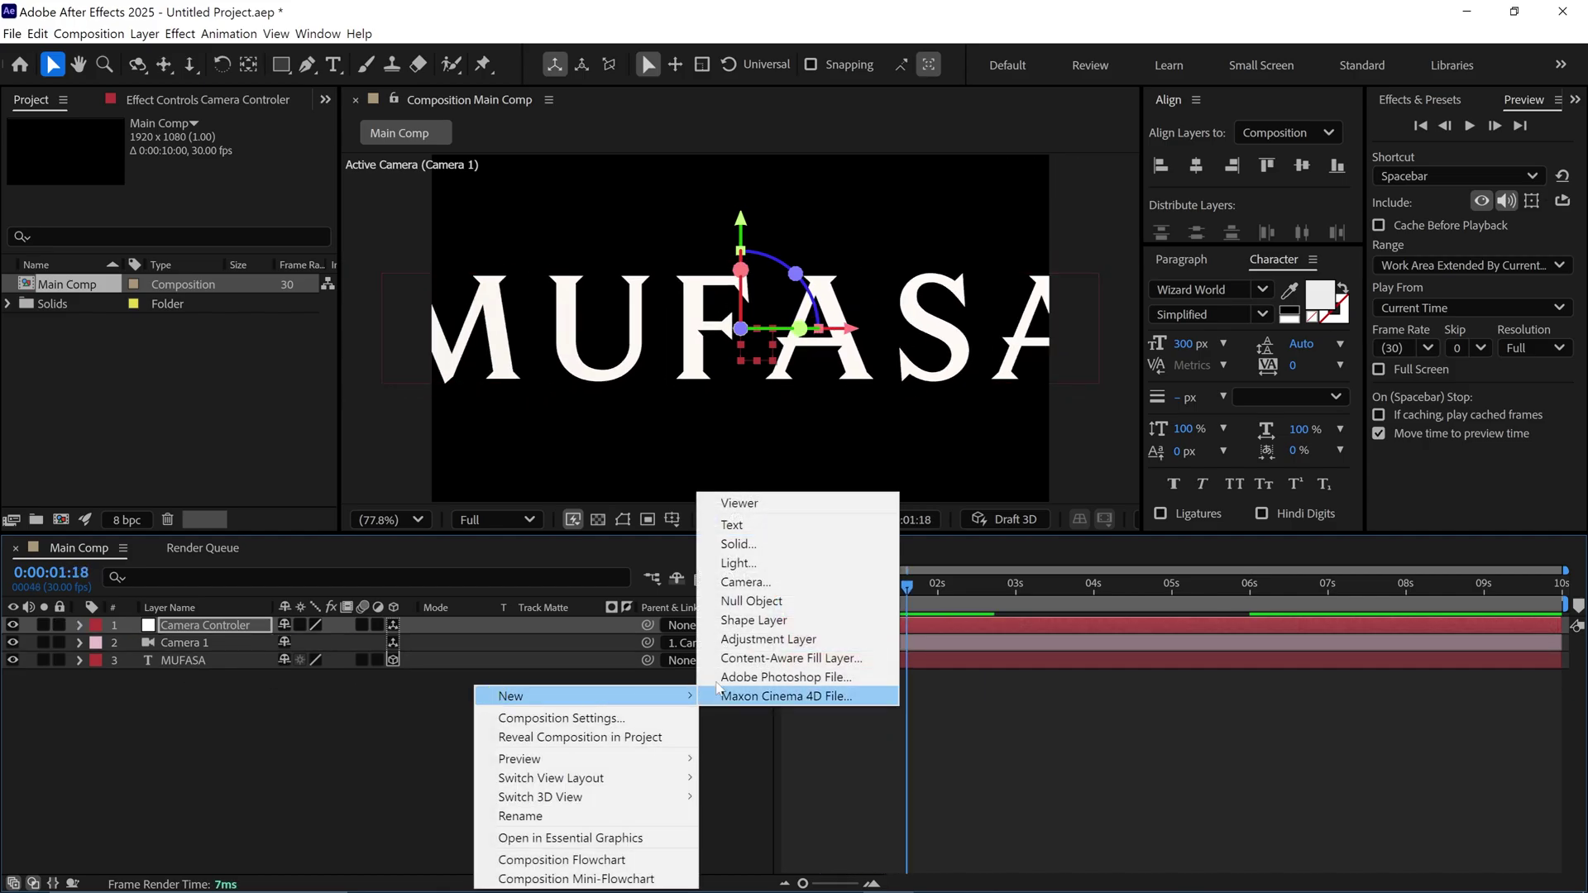
pyautogui.click(749, 544)
pyautogui.write('Black')
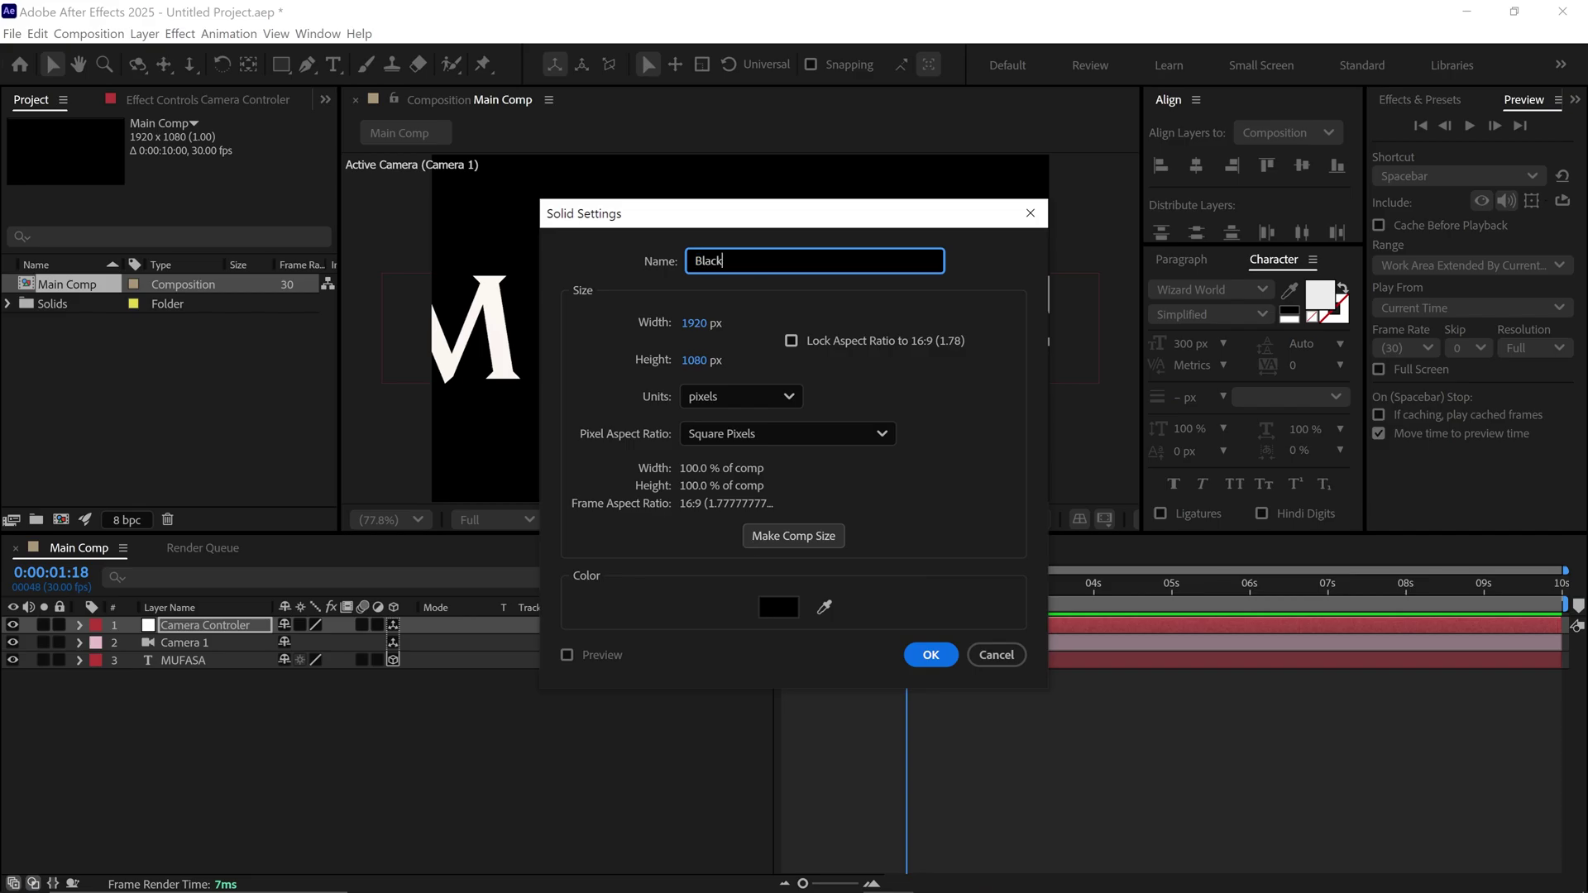
pyautogui.click(779, 607)
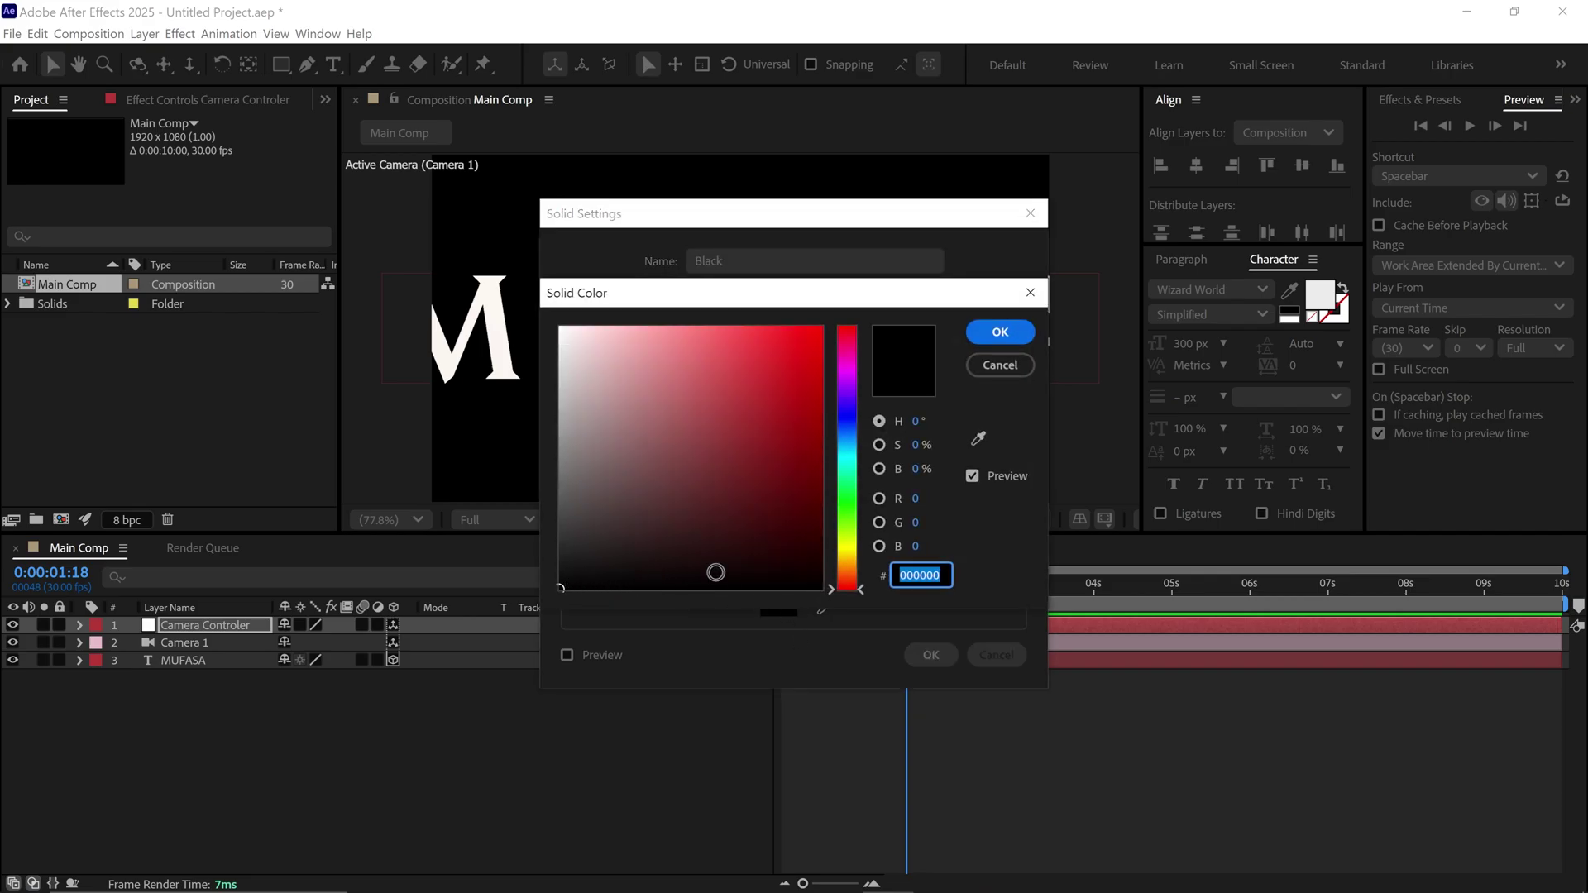
# Create the Black solid and keyframe its Opacity at 100% at the start
pyautogui.click(984, 365)
pyautogui.click(930, 654)
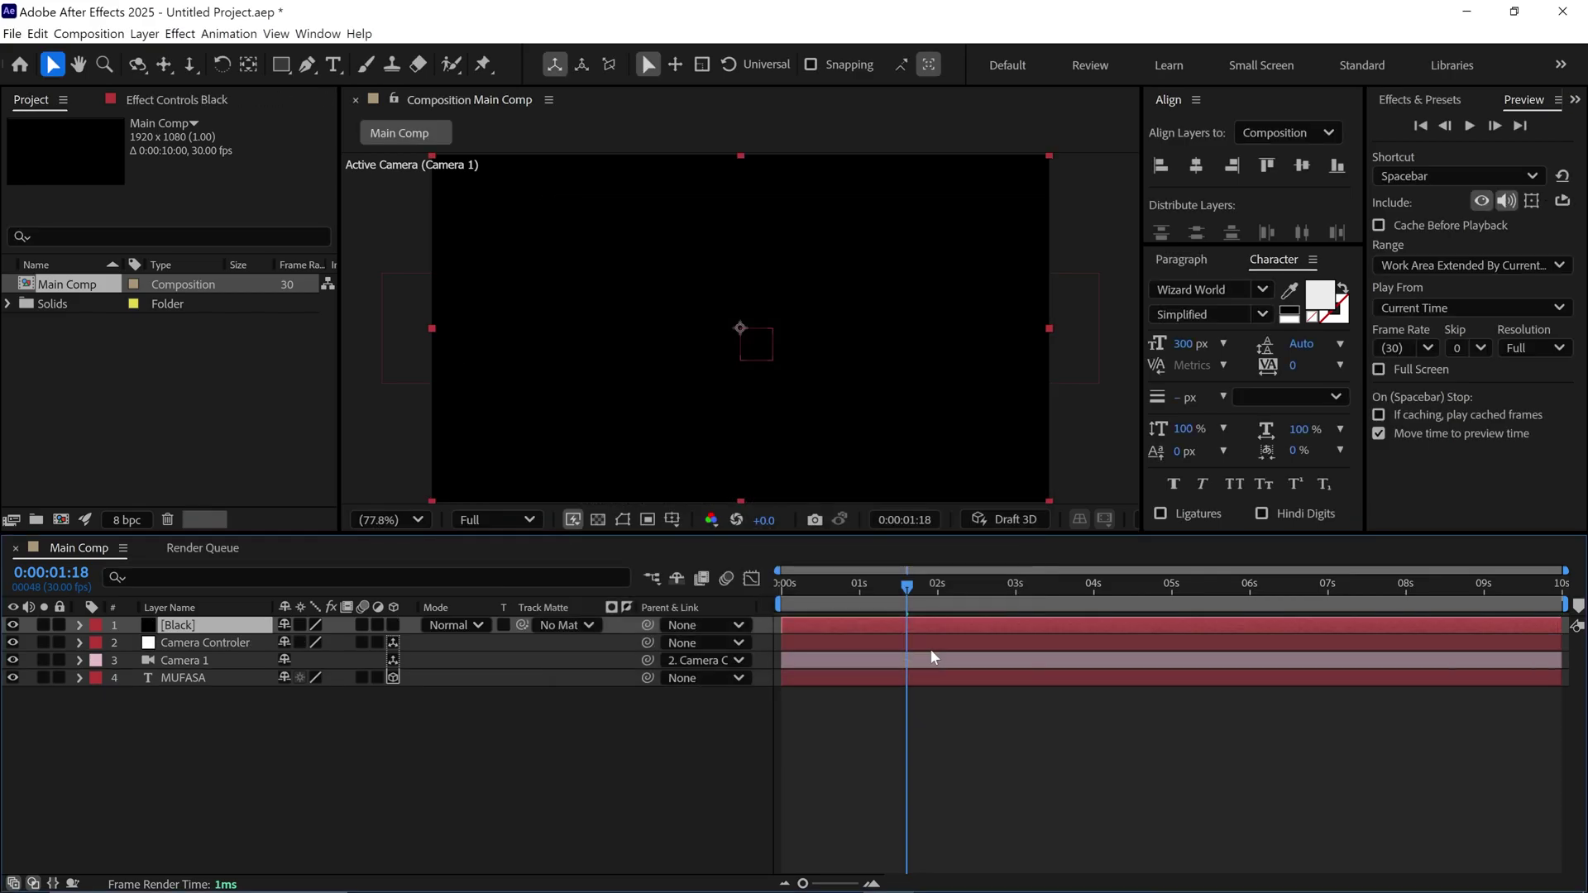
pyautogui.click(782, 584)
pyautogui.press('t')
pyautogui.click(132, 643)
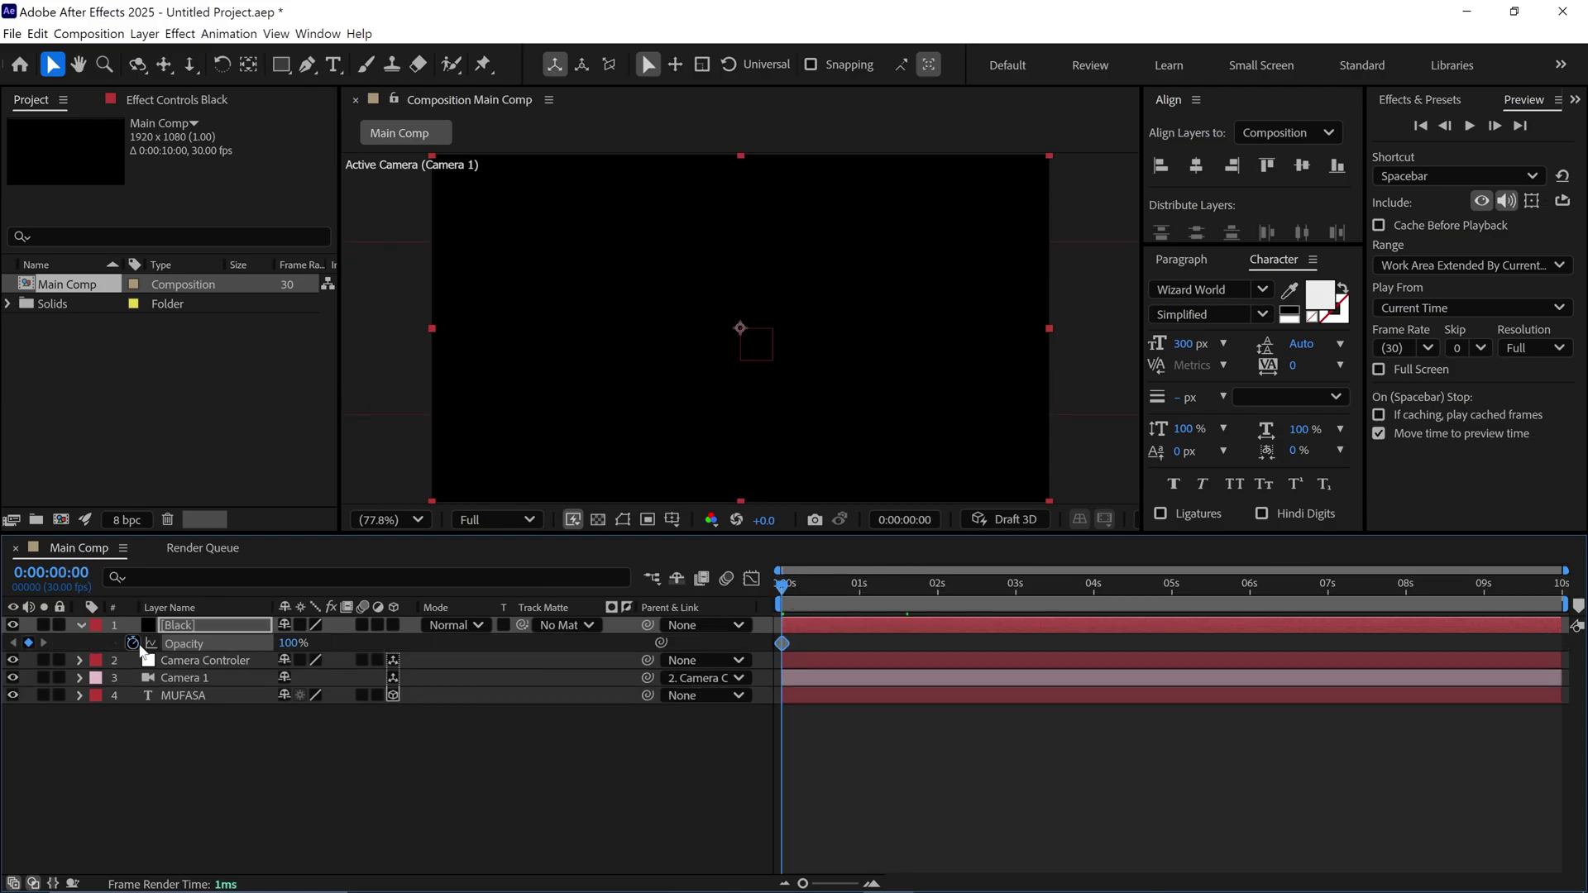
# Drop the Black solid's Opacity to 0% at 1:15 and hold it with a keyframe at 8:00
pyautogui.moveTo(782, 584); pyautogui.dragTo(1407, 598)
pyautogui.click(291, 643)
pyautogui.write('0')
pyautogui.press('Return')
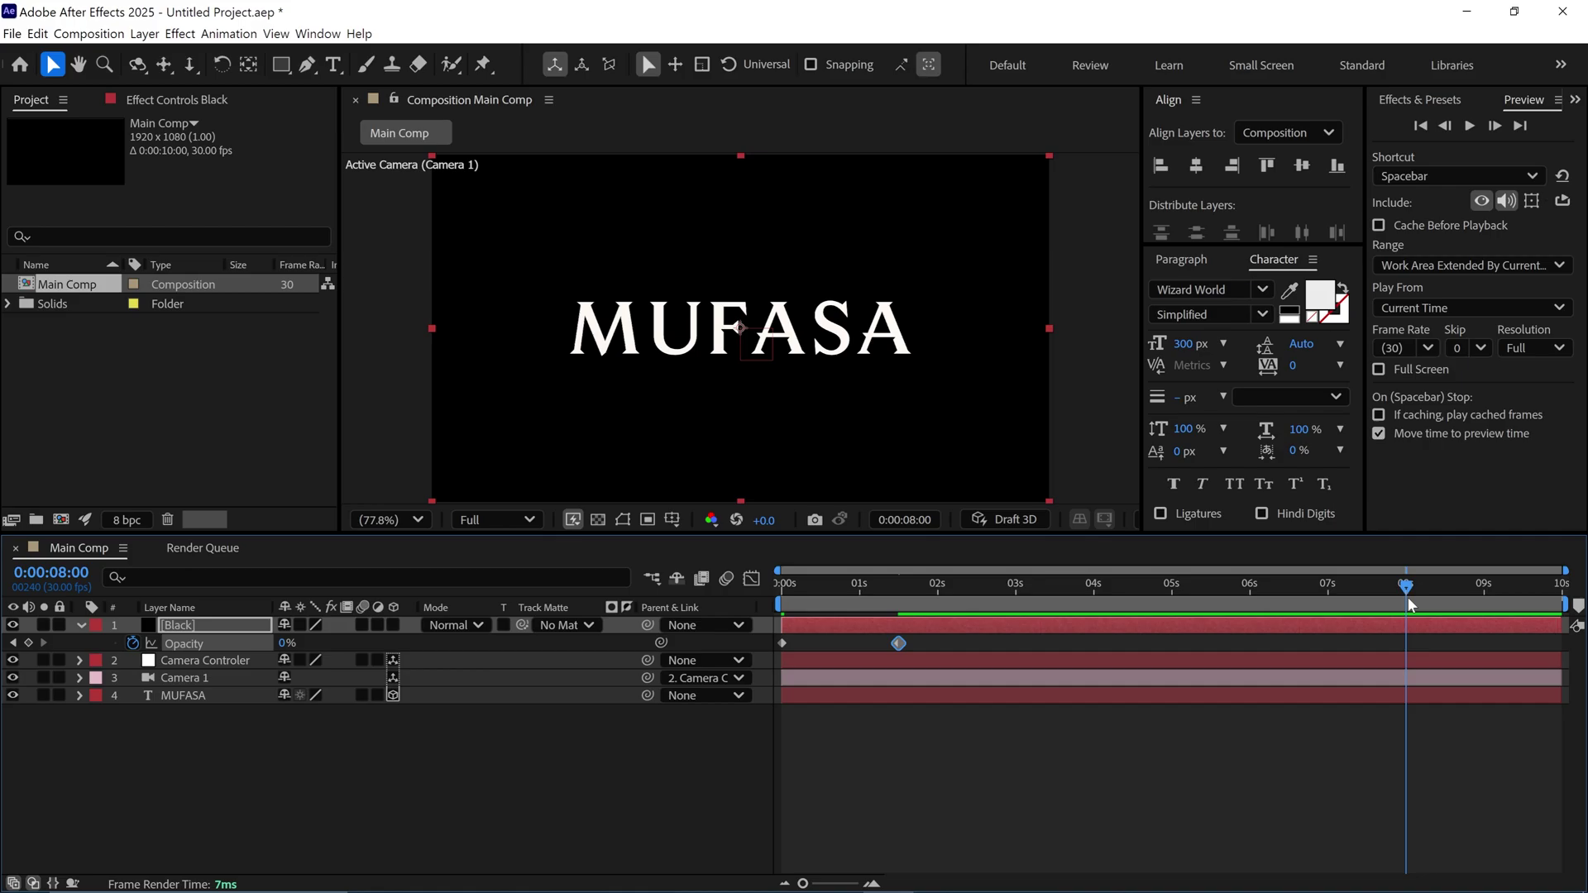
pyautogui.click(29, 643)
# Raise Opacity back to 100% at the comp's end and preview the fades
pyautogui.press('End')
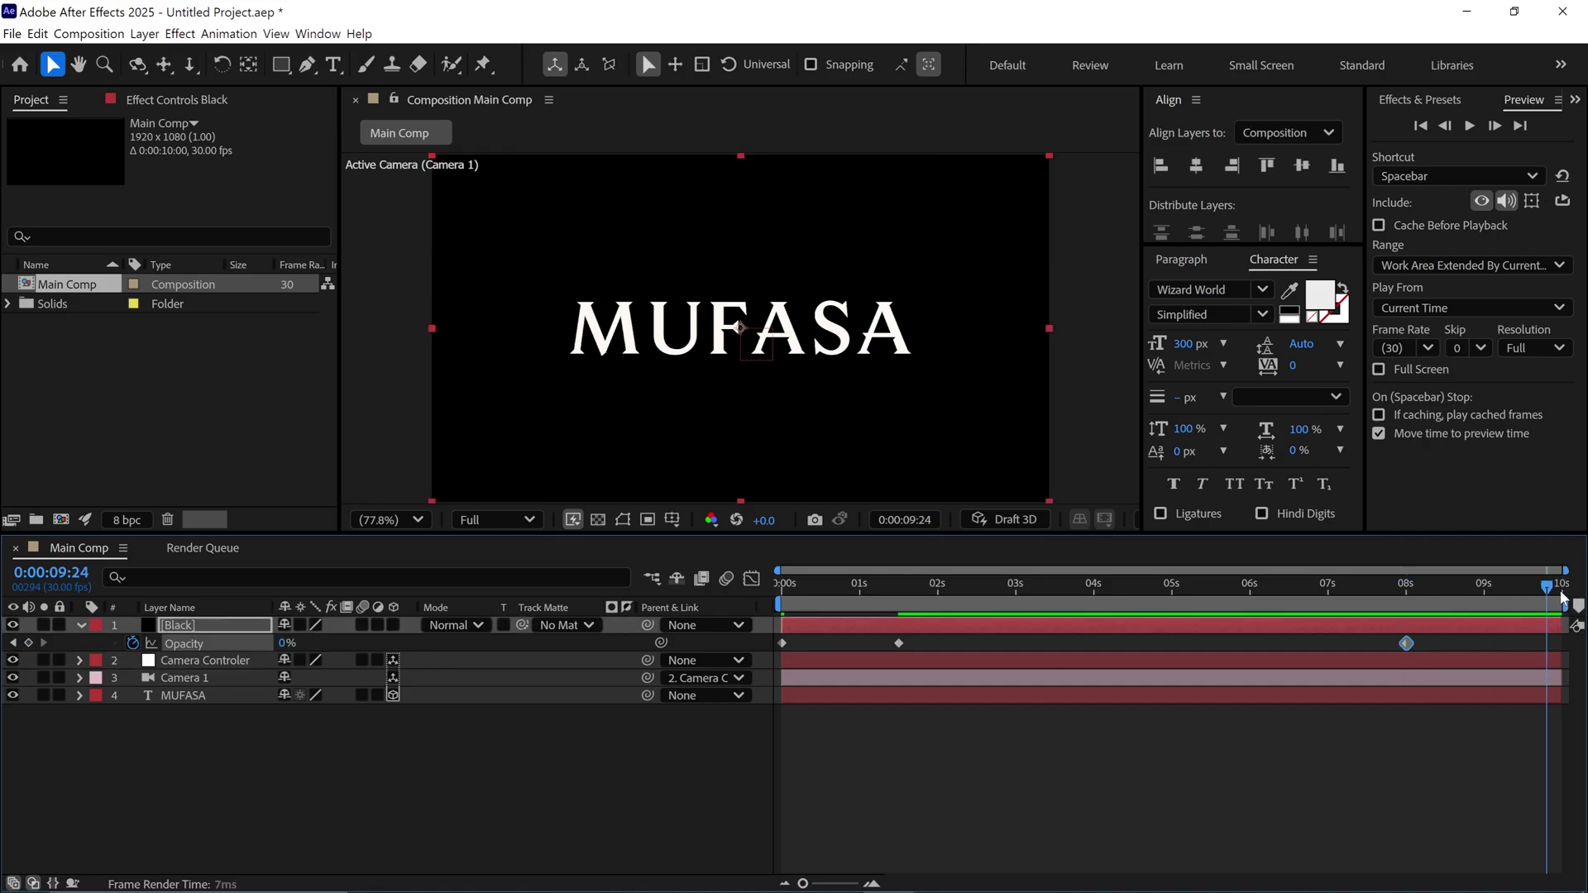
pyautogui.click(285, 643)
pyautogui.write('100')
pyautogui.press('Return')
pyautogui.press('space')
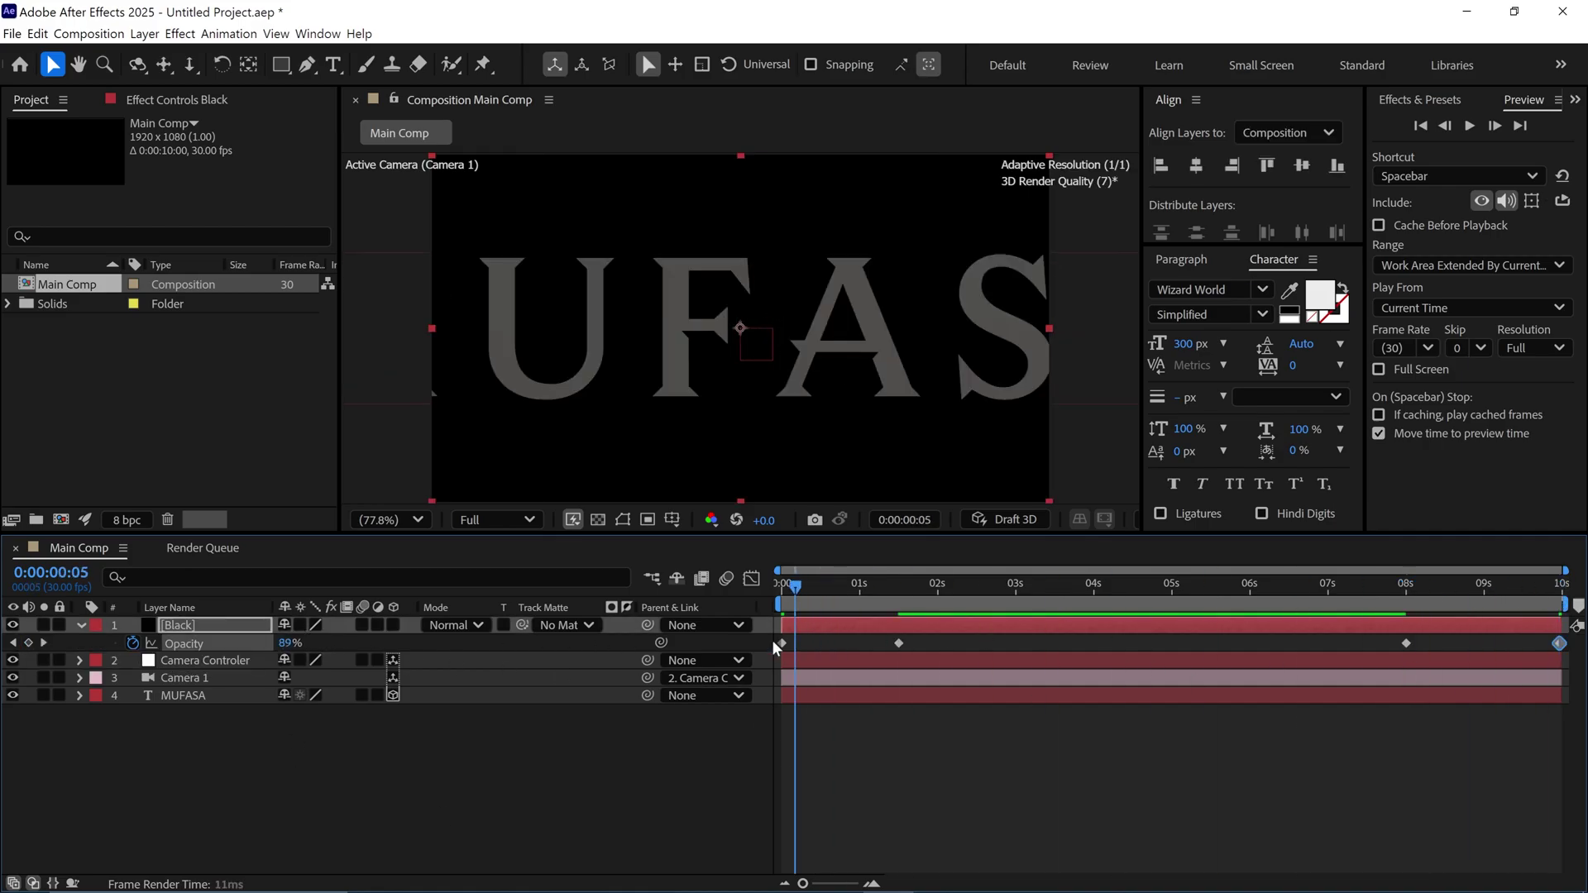
pyautogui.moveTo(1050, 589)
pyautogui.mouseDown()
pyautogui.moveTo(1076, 587)
pyautogui.moveTo(1062, 592)
pyautogui.mouseUp()
pyautogui.click(81, 626)
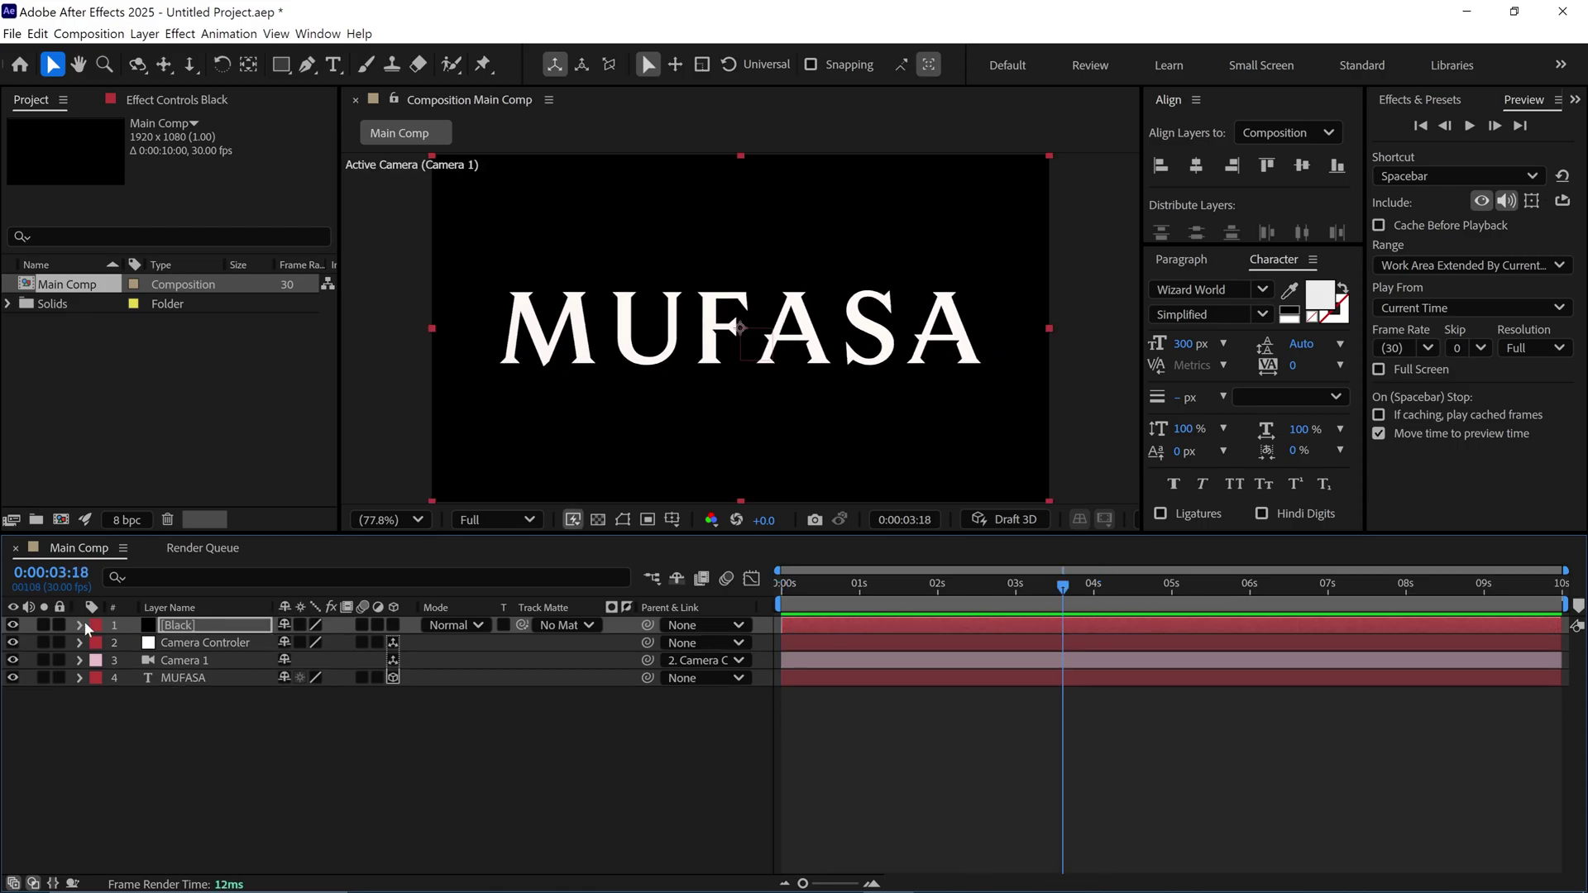
pyautogui.click(88, 33)
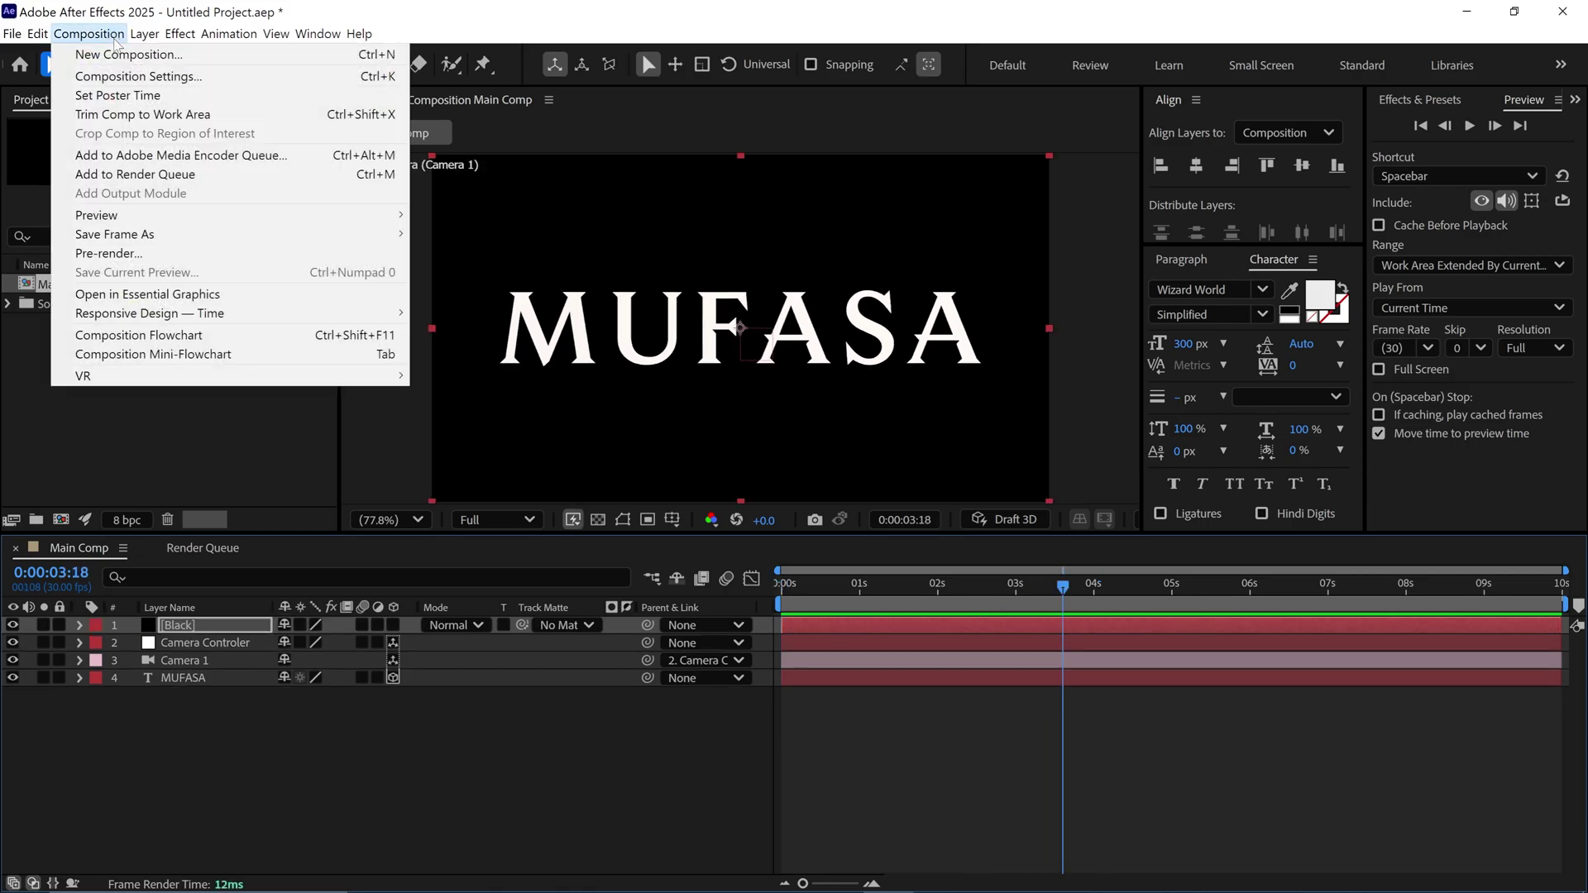
pyautogui.click(165, 83)
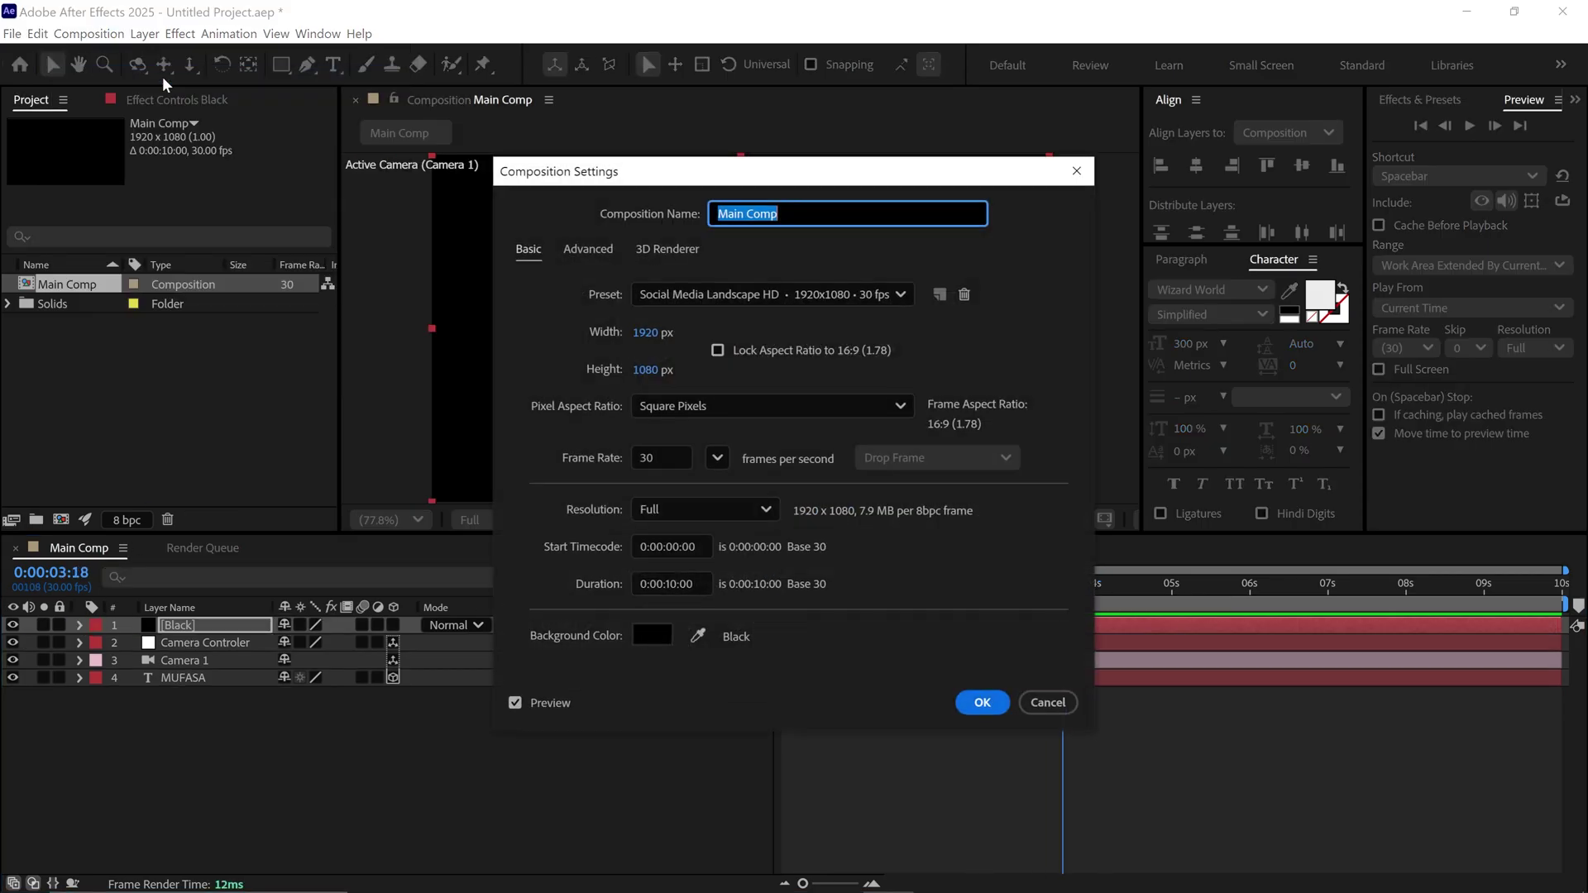
pyautogui.click(669, 249)
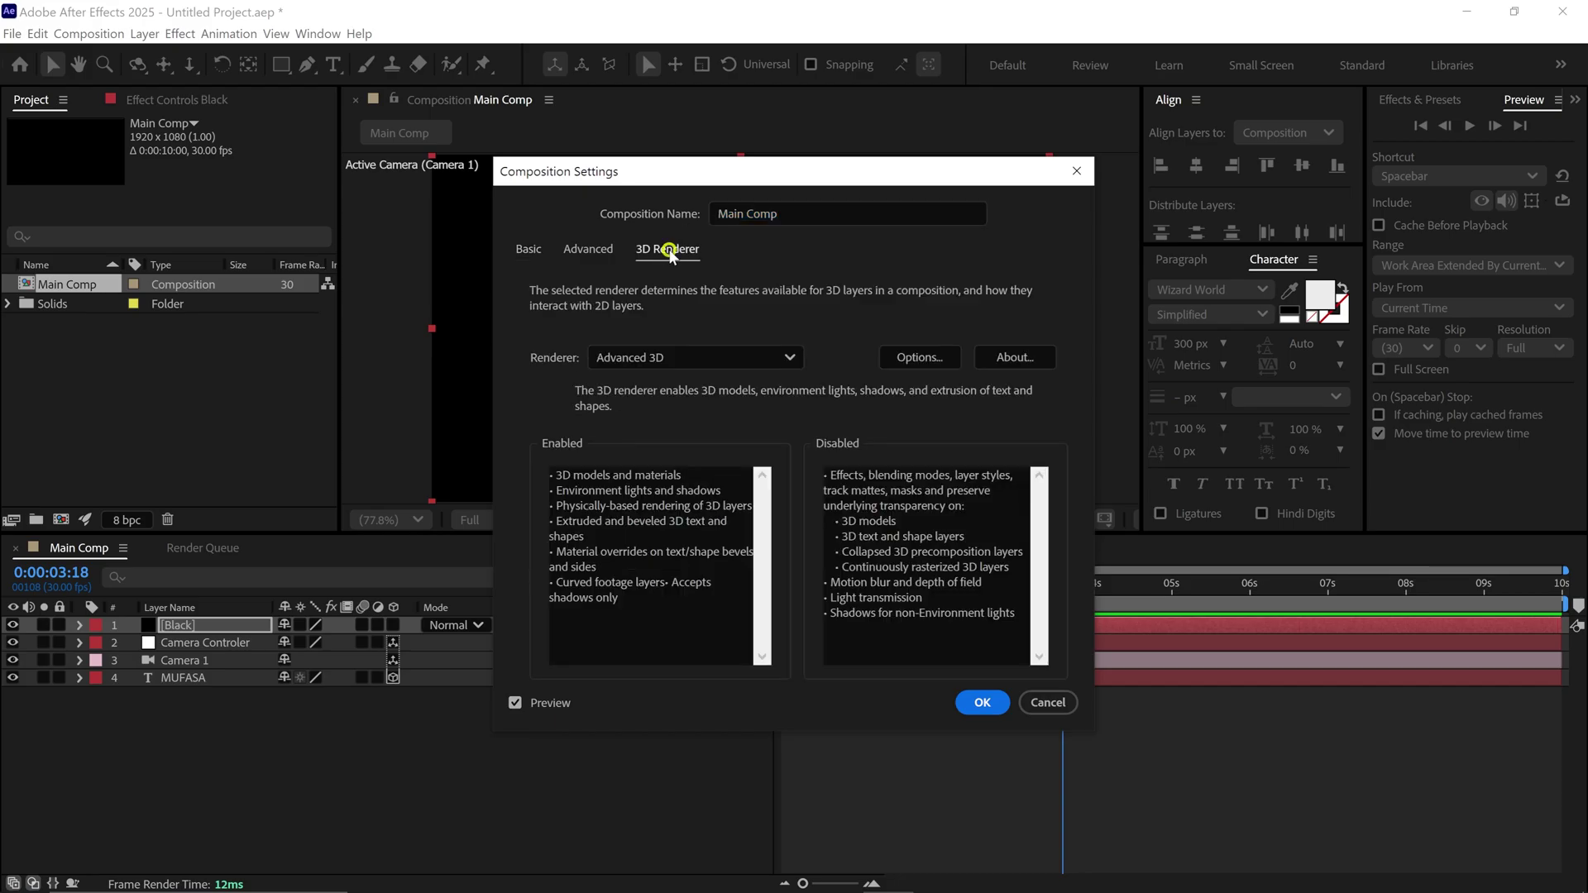
pyautogui.click(688, 349)
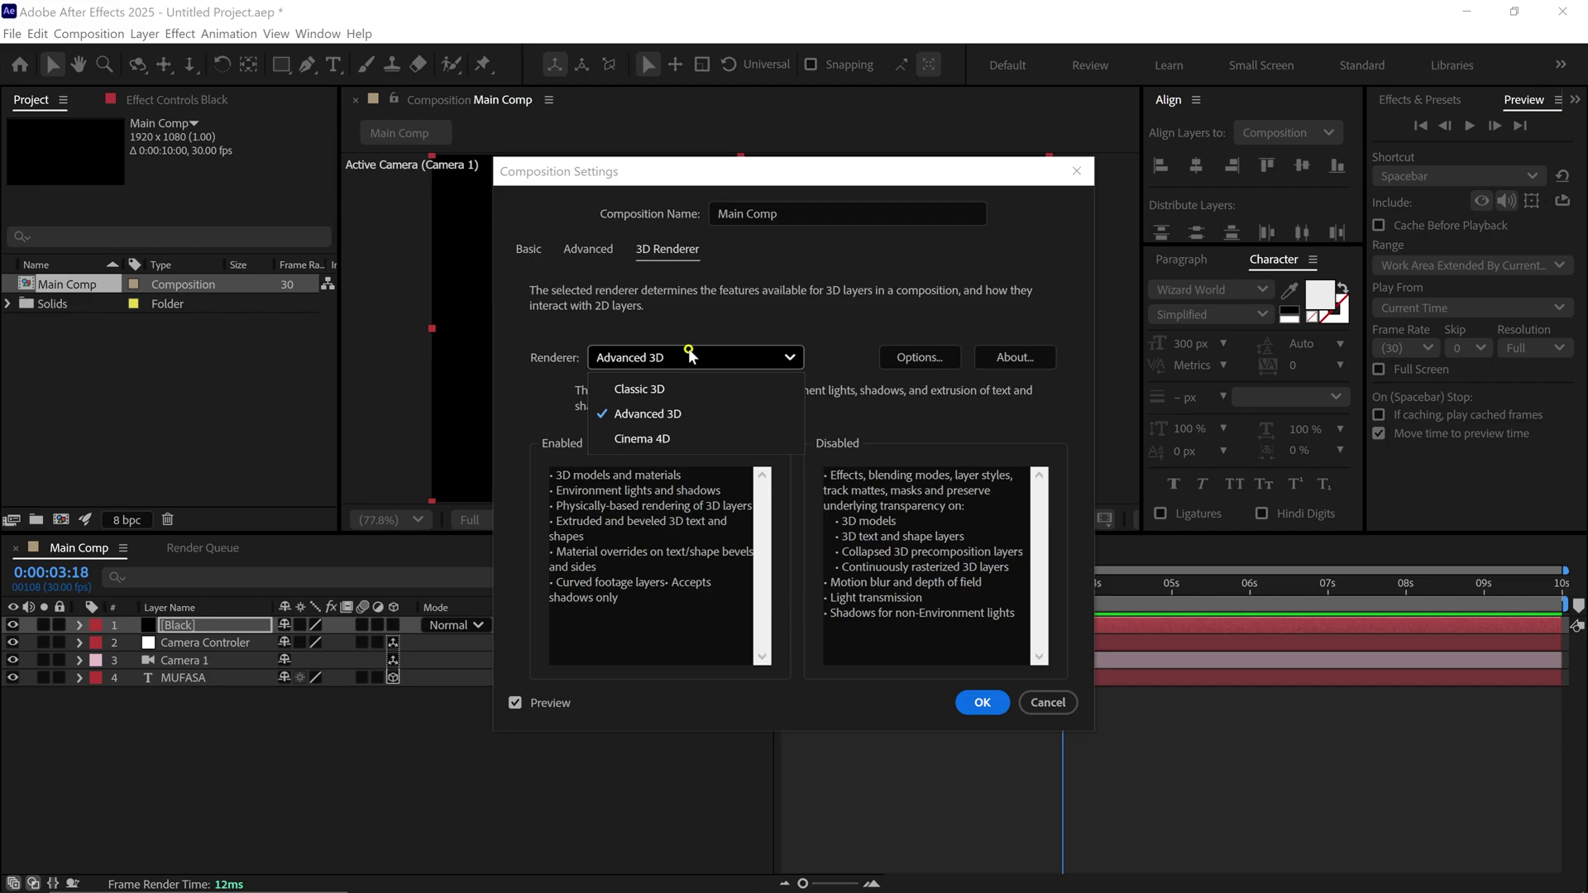
pyautogui.click(642, 415)
pyautogui.click(980, 702)
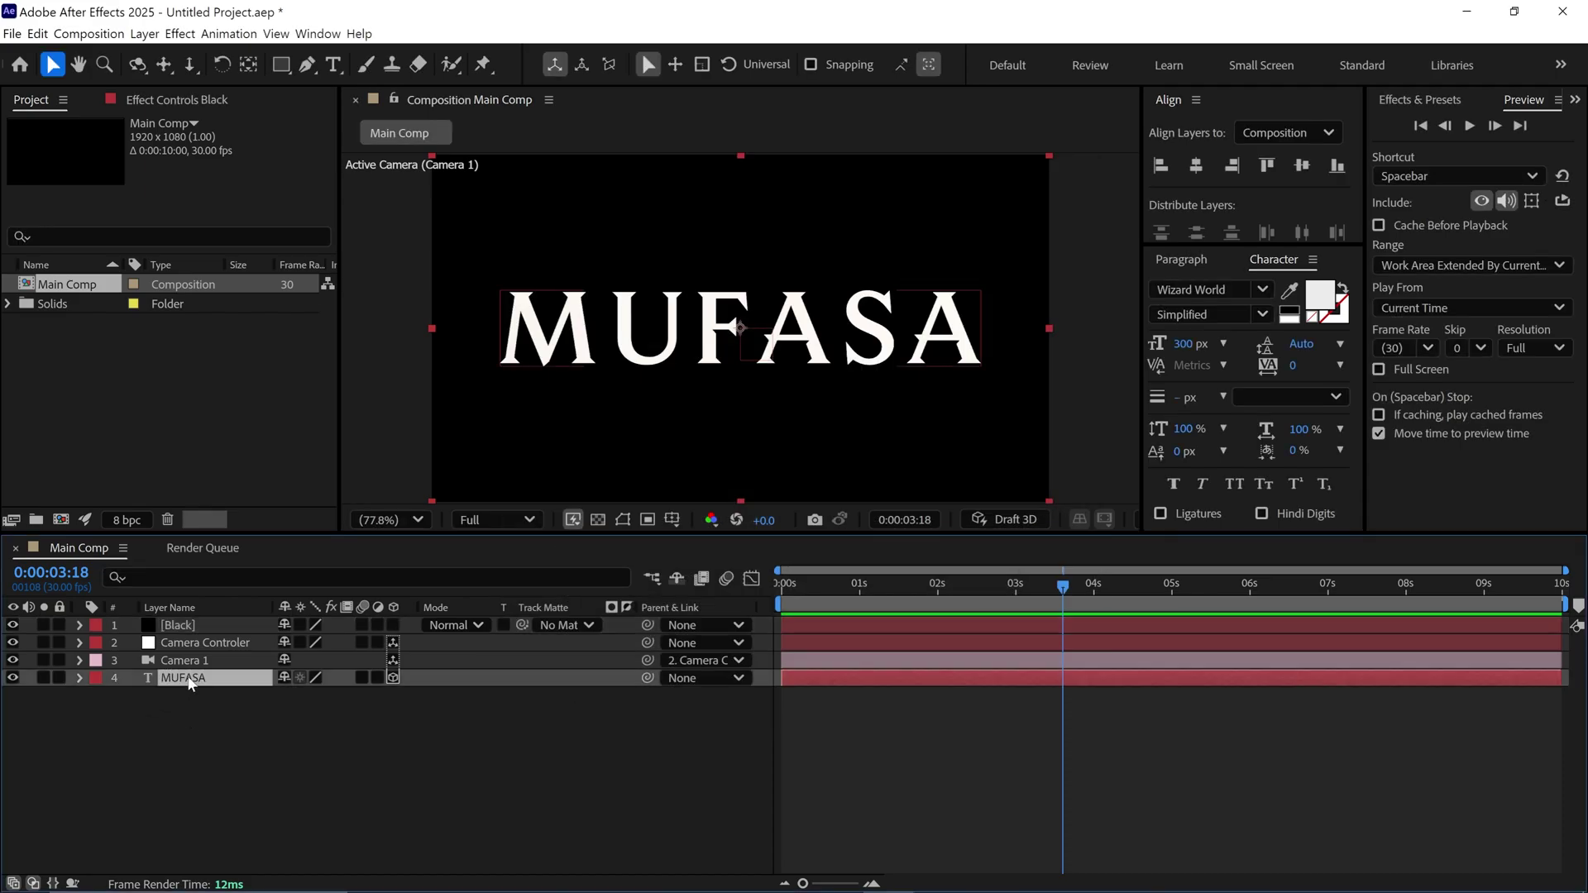
# Expand MUFASA's Geometry Options and set Bevel Style to Convex
pyautogui.click(188, 678)
pyautogui.click(79, 678)
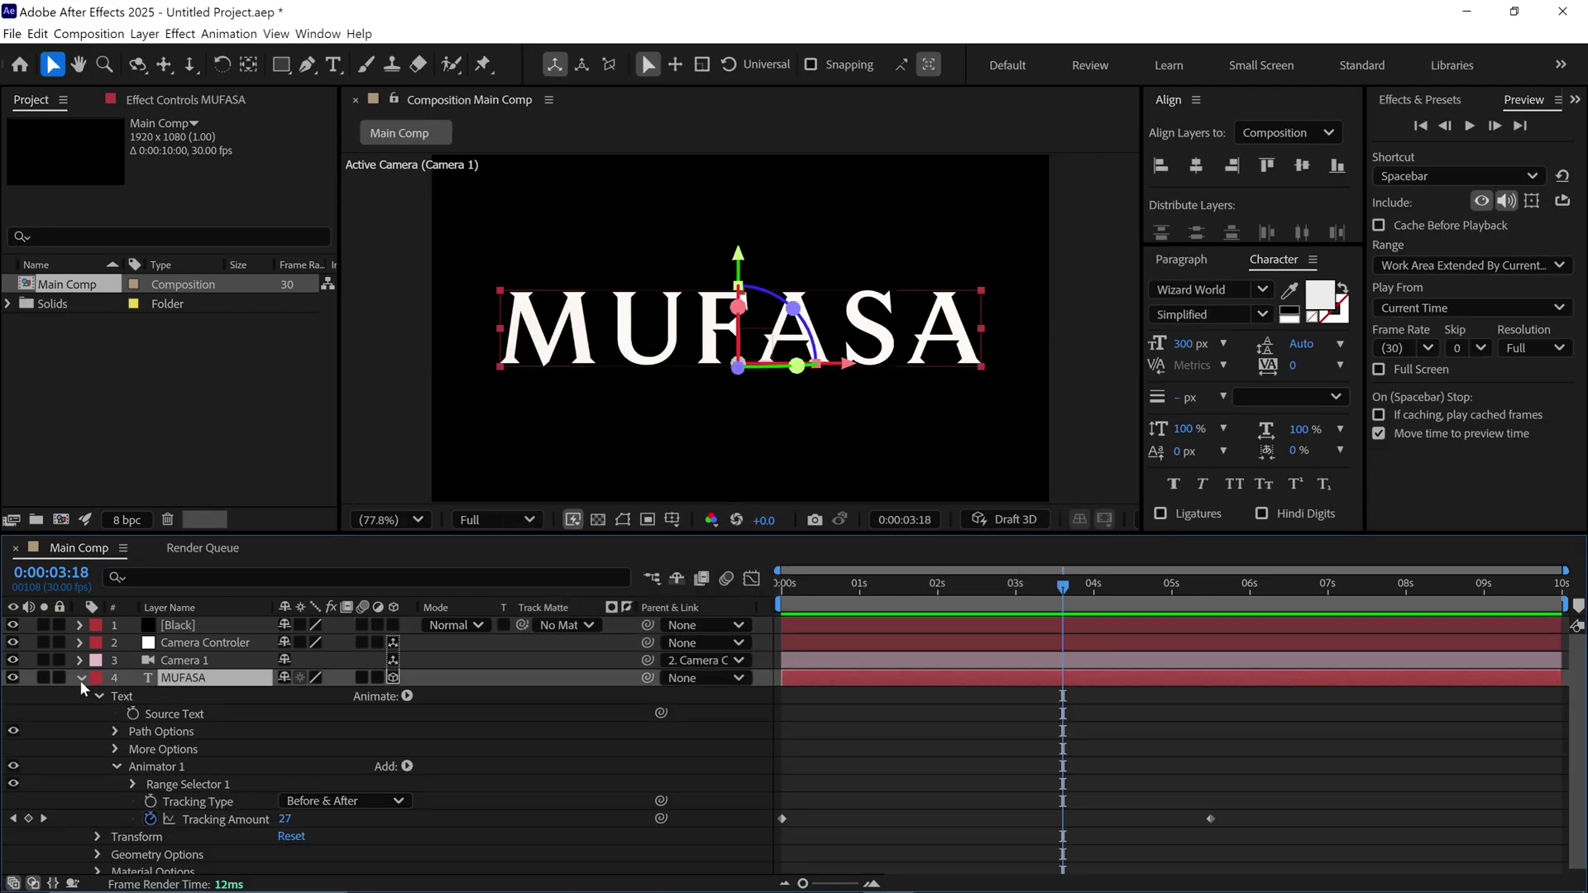
pyautogui.scroll(-1, 91, 711)
pyautogui.click(129, 846)
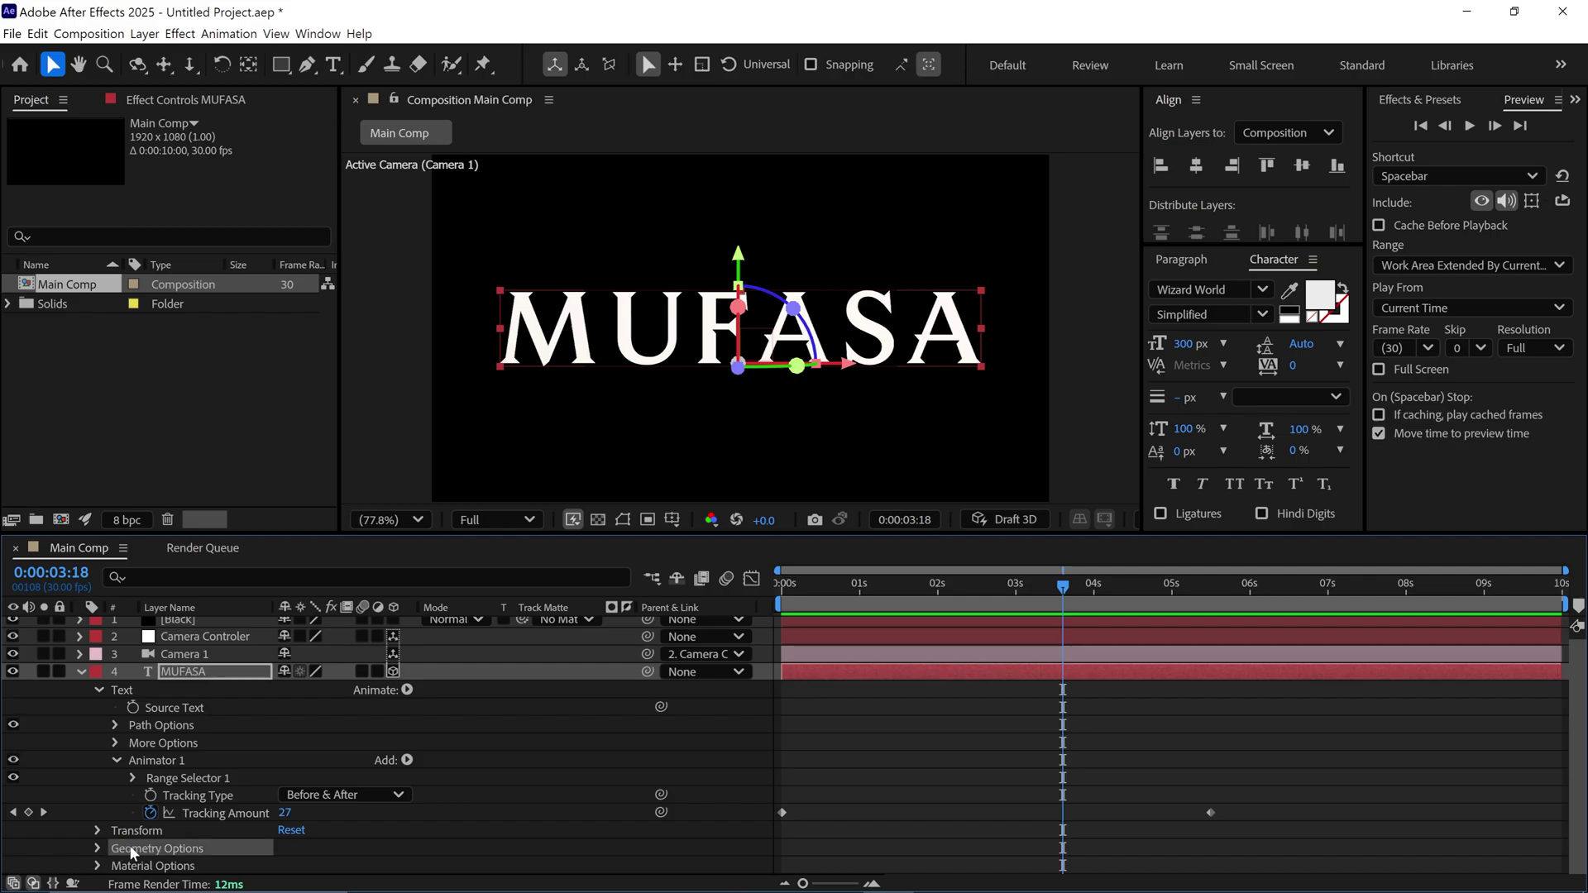
pyautogui.click(98, 847)
pyautogui.scroll(-2, 97, 846)
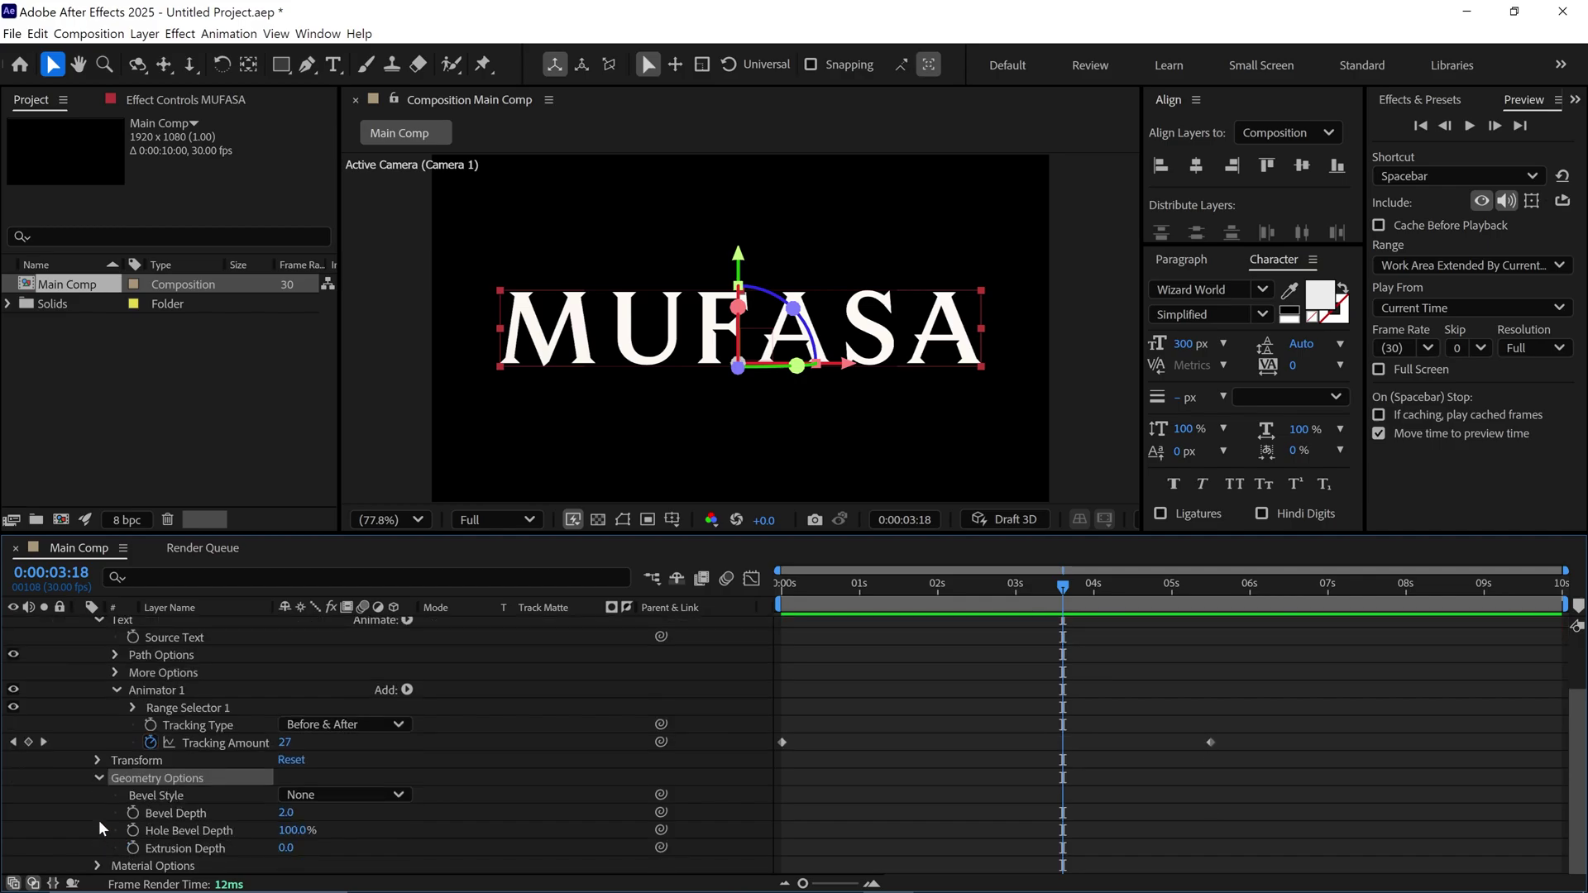
pyautogui.click(312, 795)
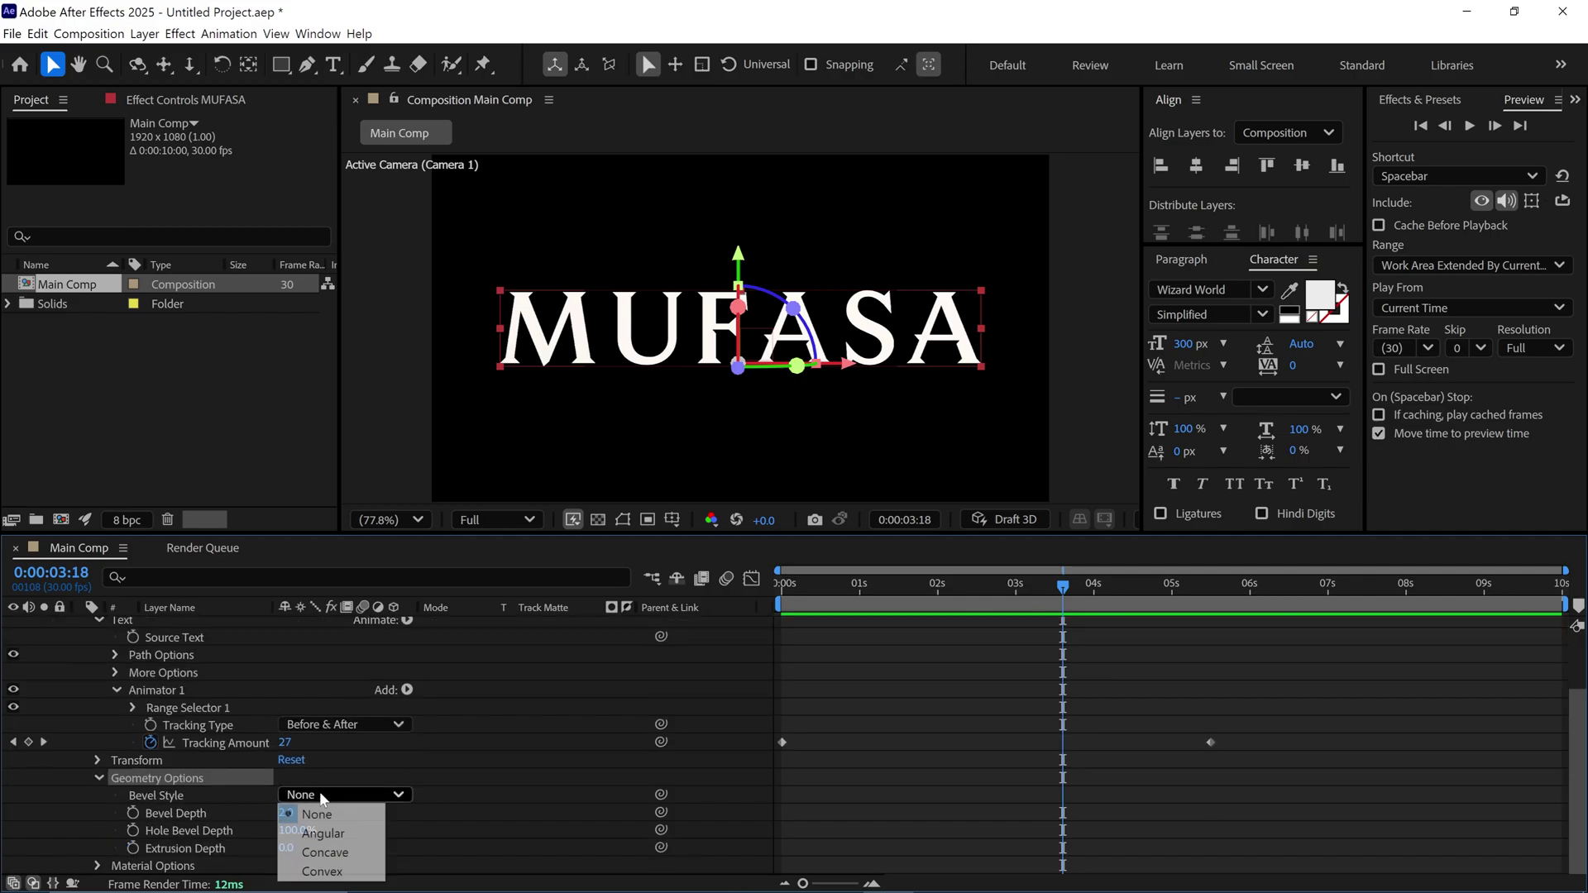
pyautogui.click(320, 872)
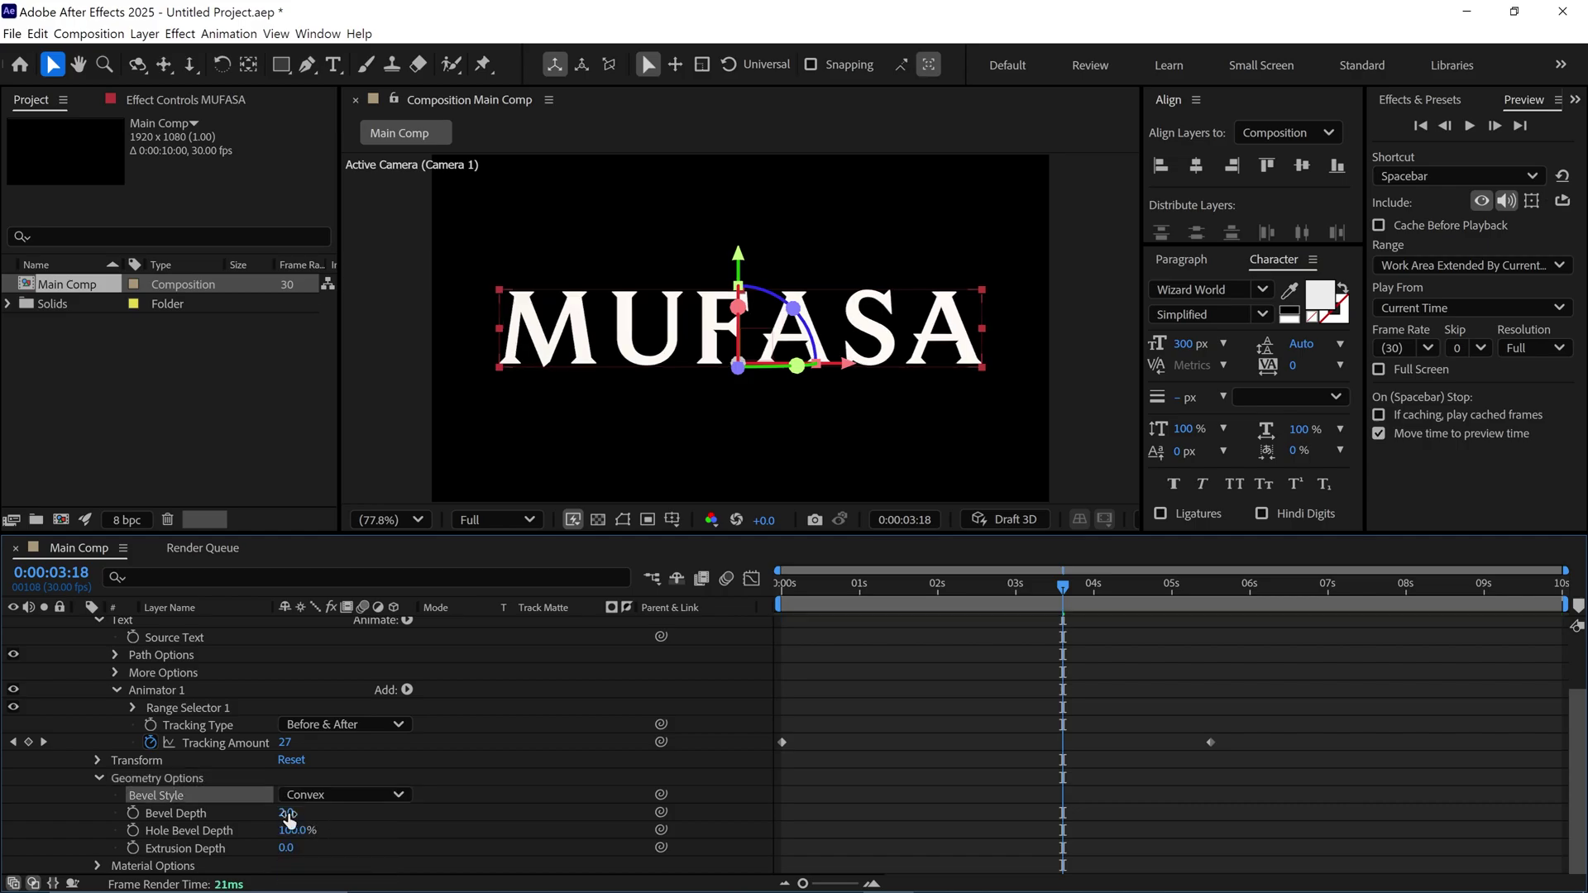
# Set Bevel Depth 1.0, Hole Bevel Depth 10% and Extrusion Depth 30
pyautogui.click(287, 813)
pyautogui.write('1')
pyautogui.press('Return')
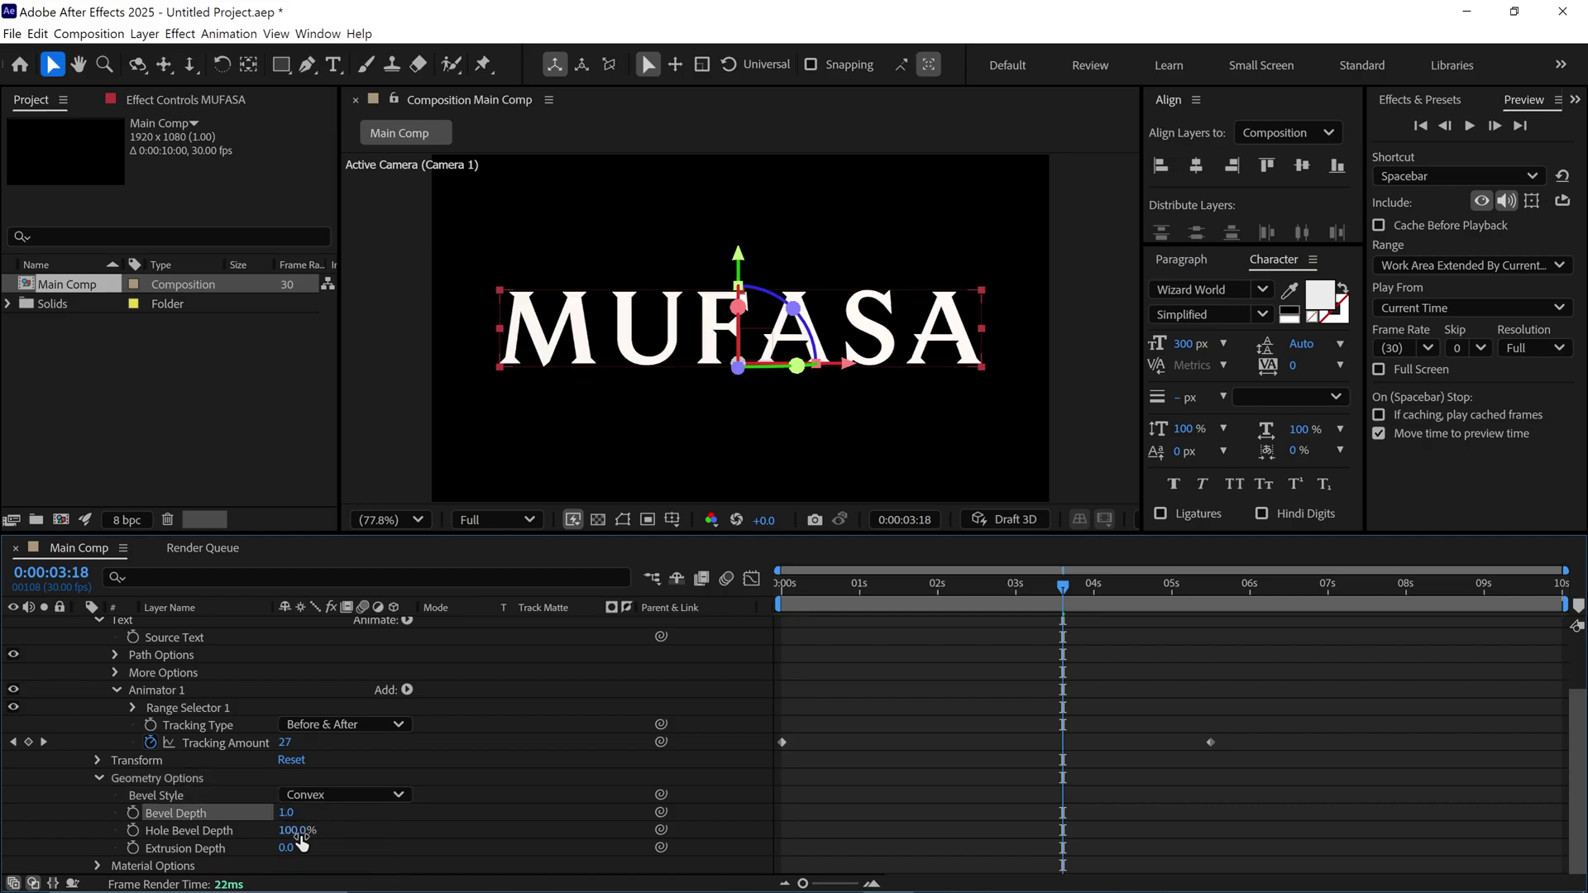
pyautogui.click(296, 831)
pyautogui.write('10')
pyautogui.press('Return')
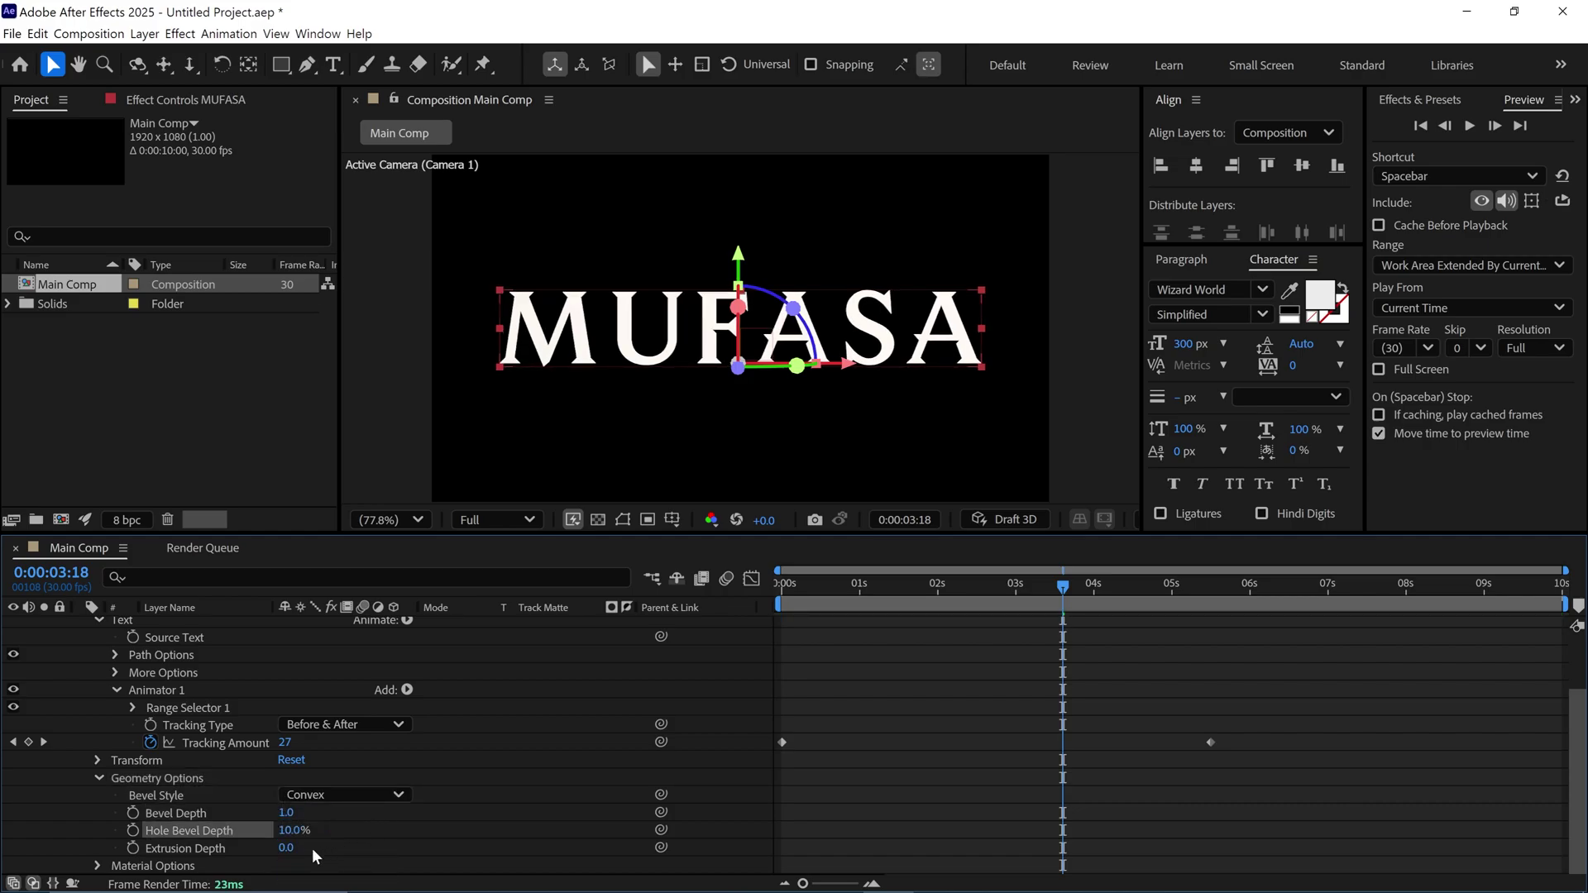
pyautogui.click(287, 847)
pyautogui.write('30')
pyautogui.press('Return')
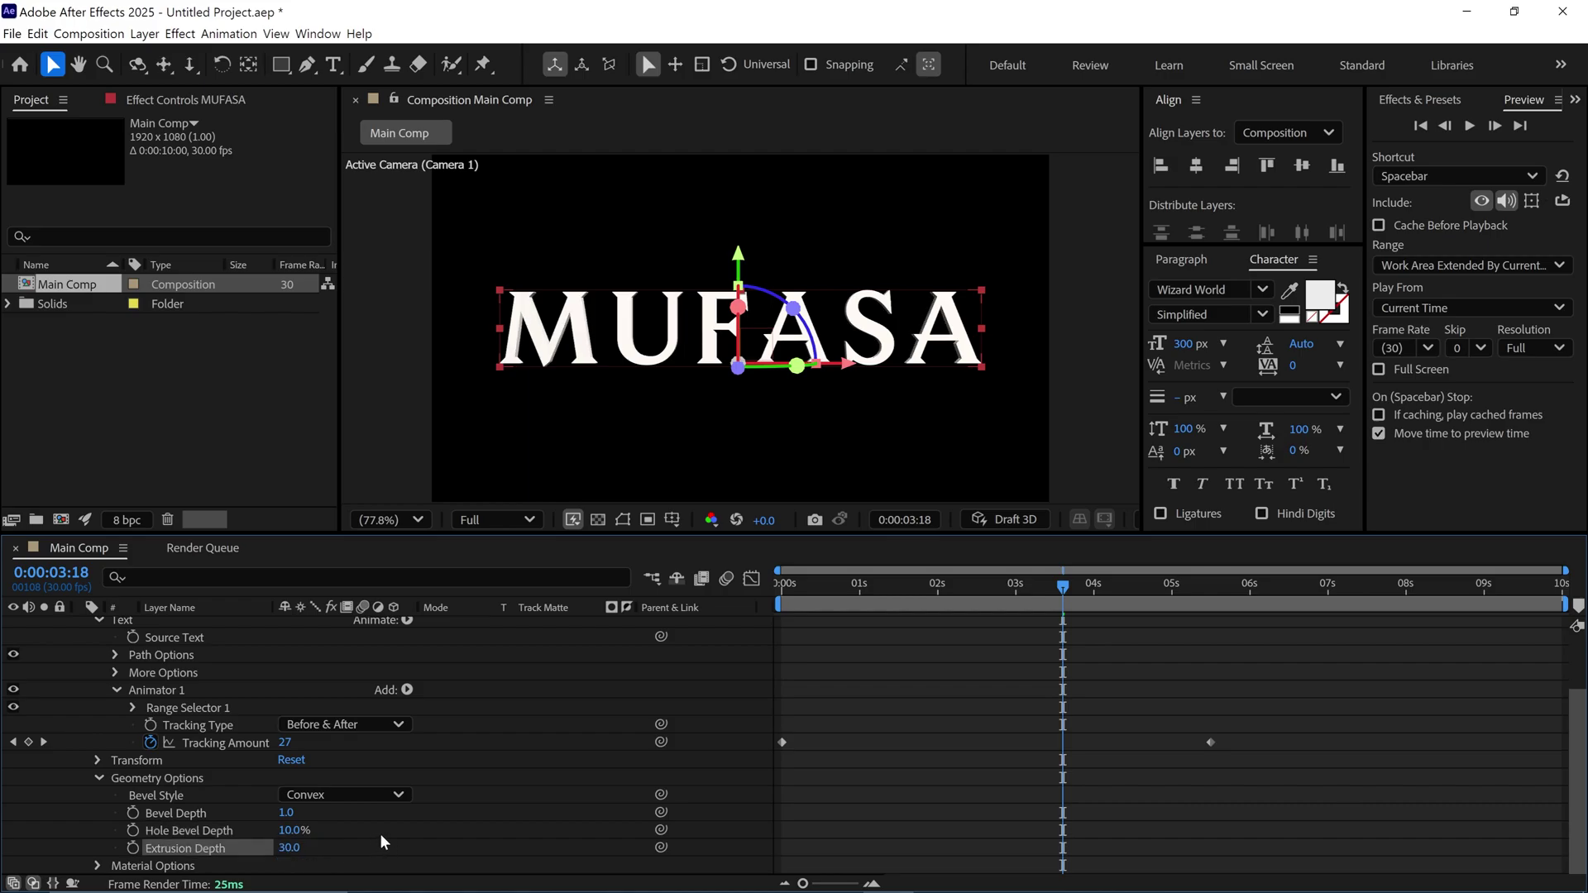
pyautogui.click(102, 777)
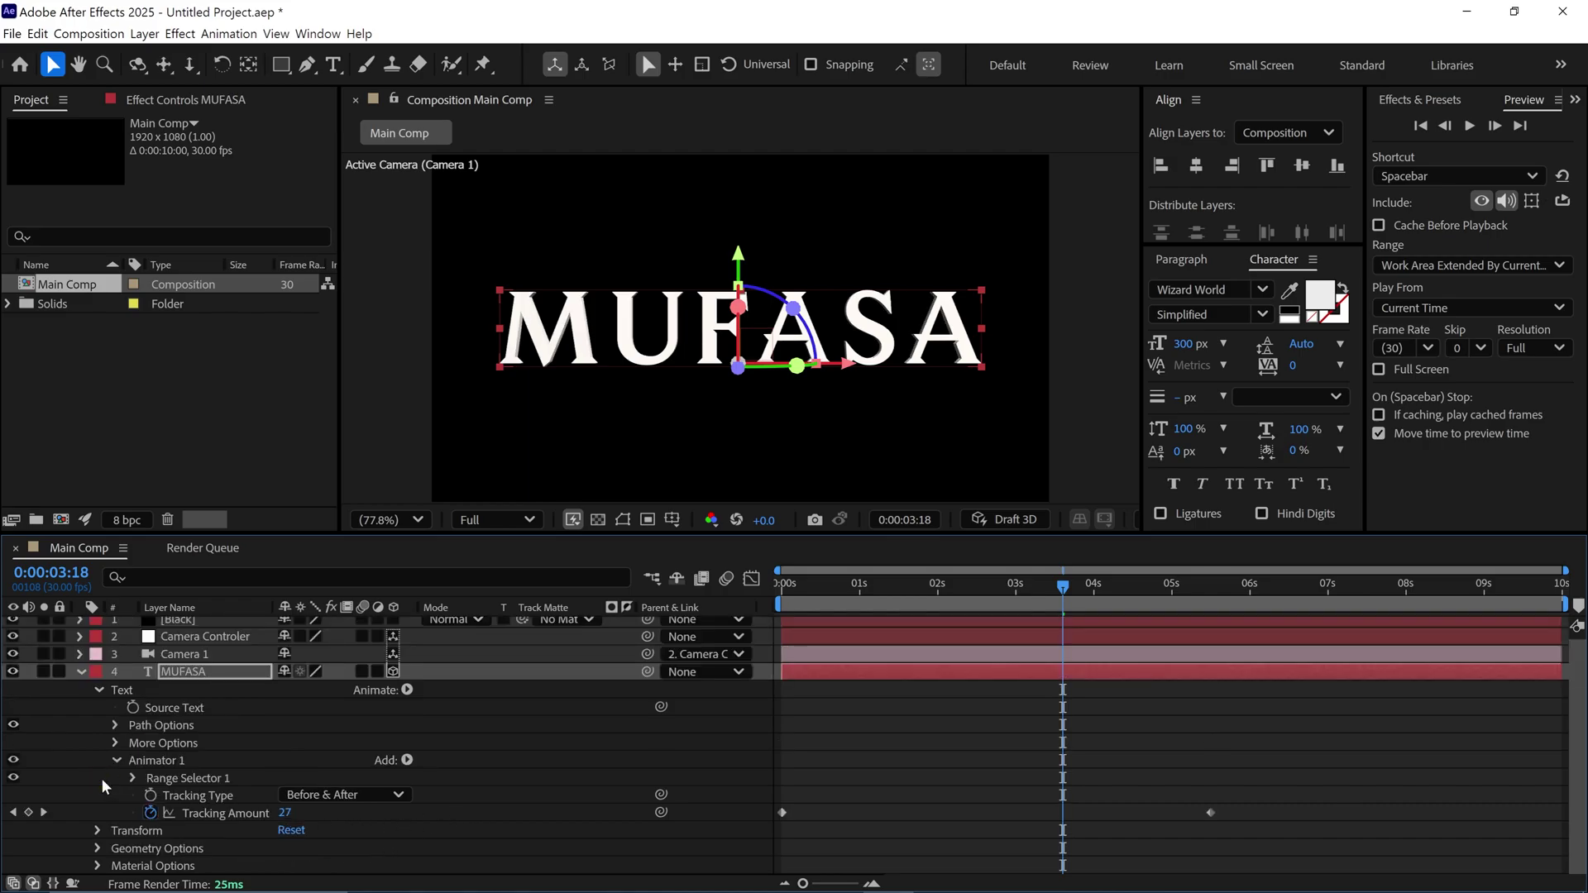
# Expand Material Options and set Ambient and Diffuse to 0%
pyautogui.click(96, 866)
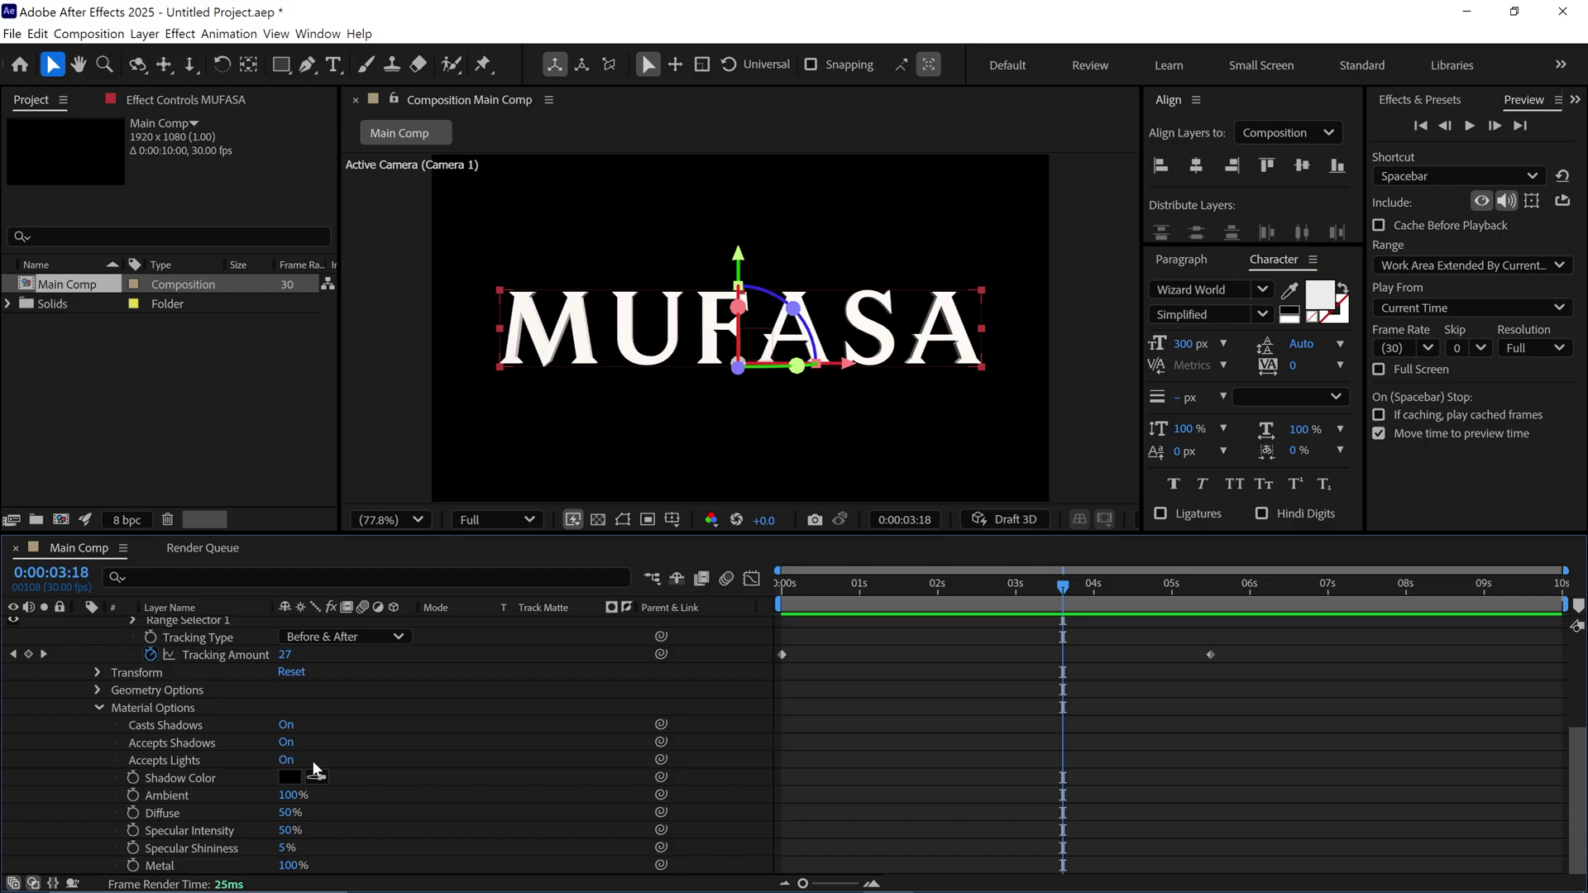
pyautogui.click(293, 796)
pyautogui.write('0')
pyautogui.press('Return')
pyautogui.click(291, 813)
pyautogui.write('0')
pyautogui.press('Return')
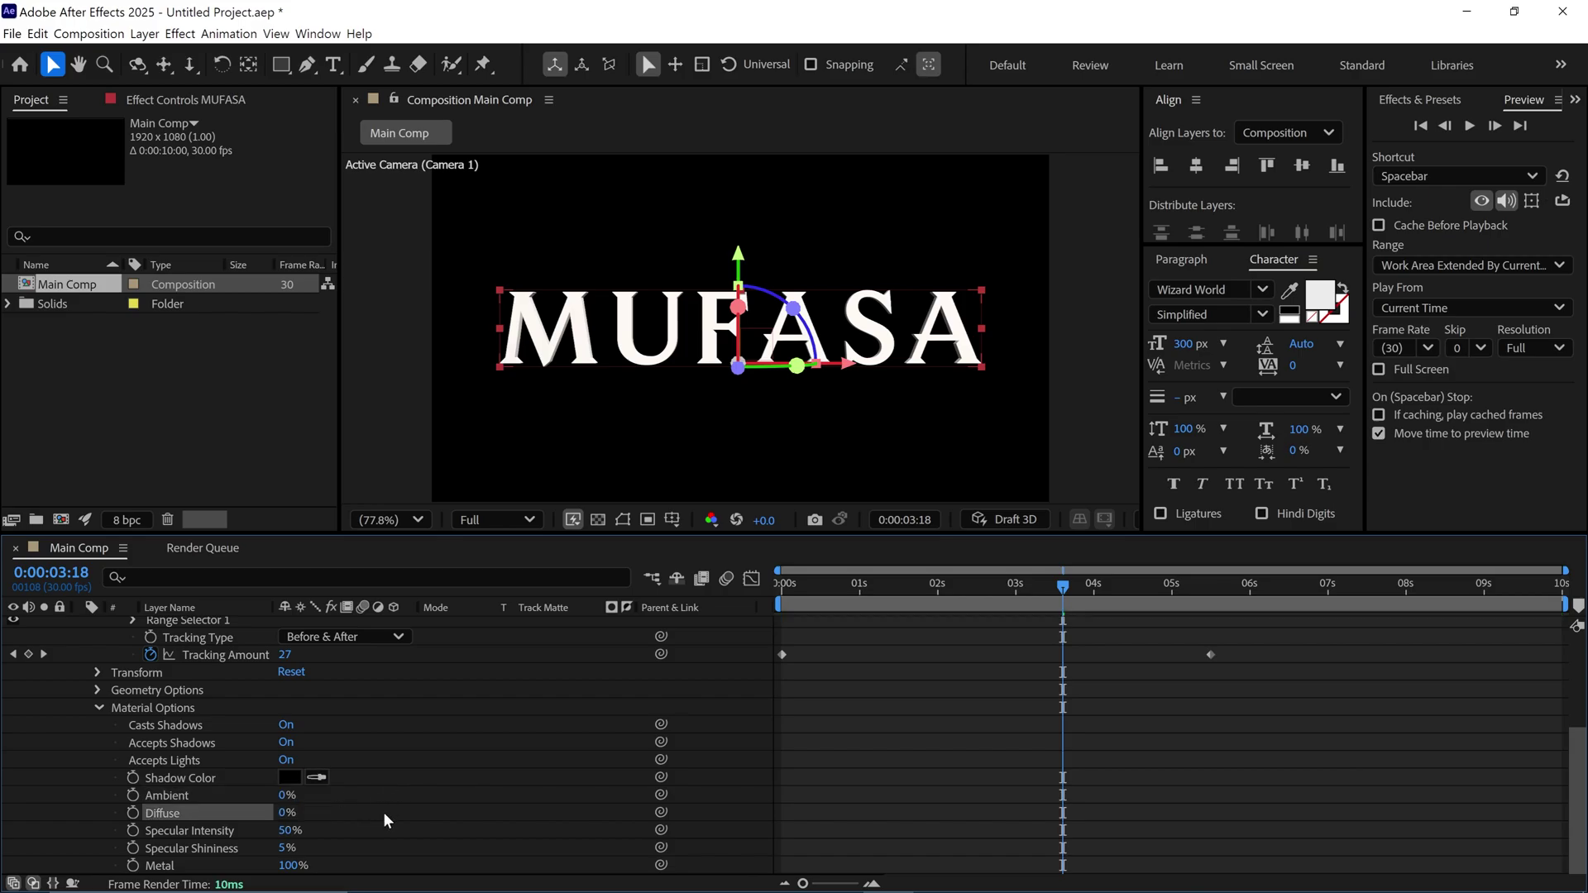
# Set Specular Shininess to 40% and Metal to 0%
pyautogui.click(288, 848)
pyautogui.write('40')
pyautogui.press('Return')
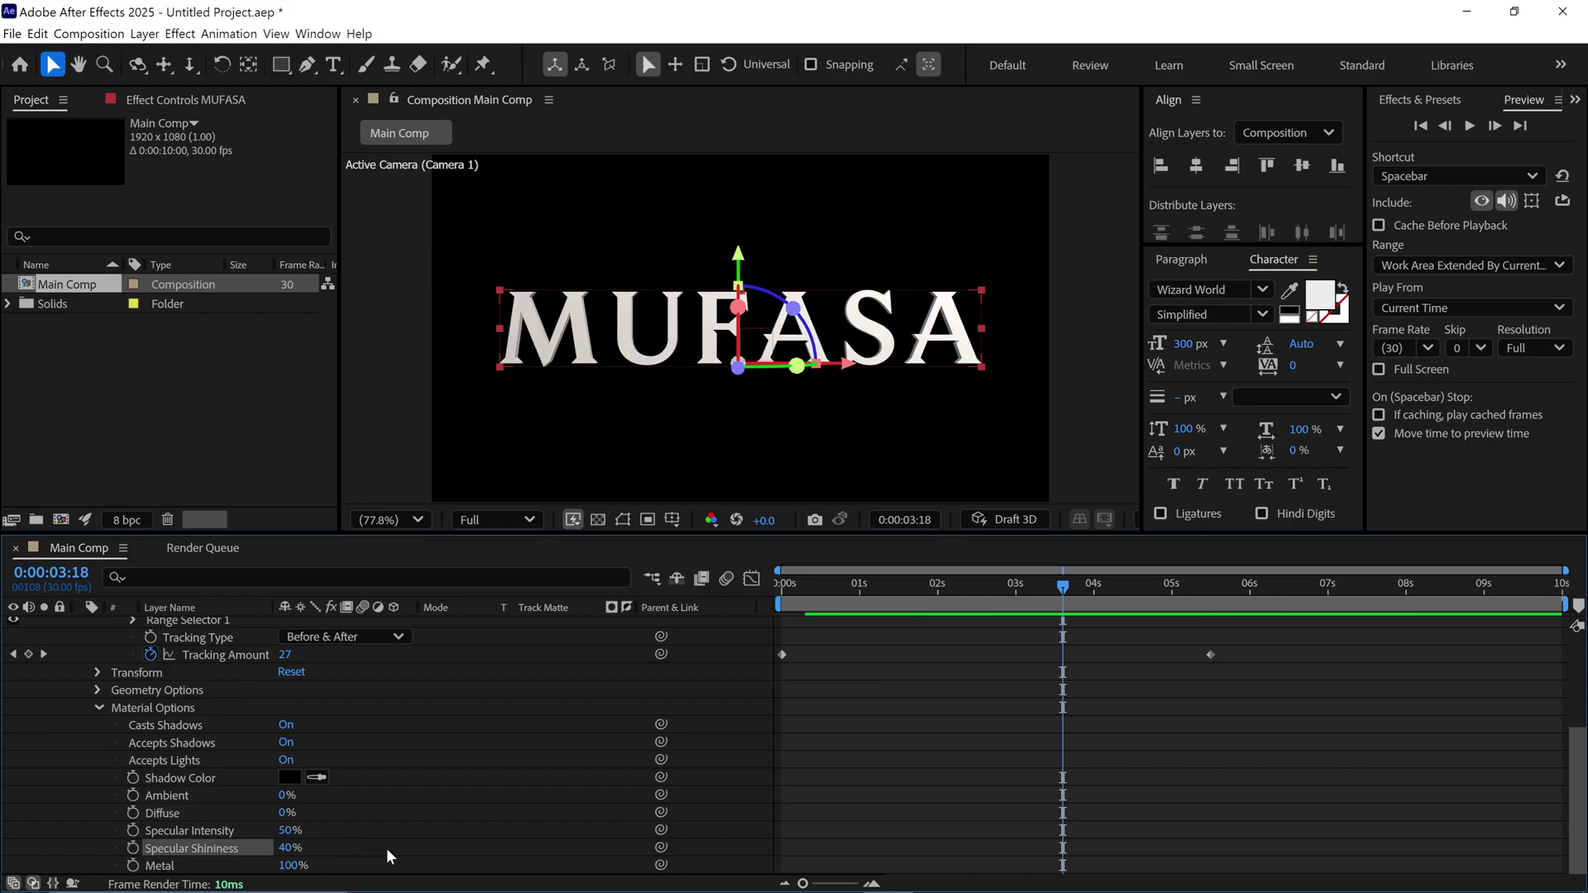
pyautogui.click(291, 865)
pyautogui.write('0')
pyautogui.press('Return')
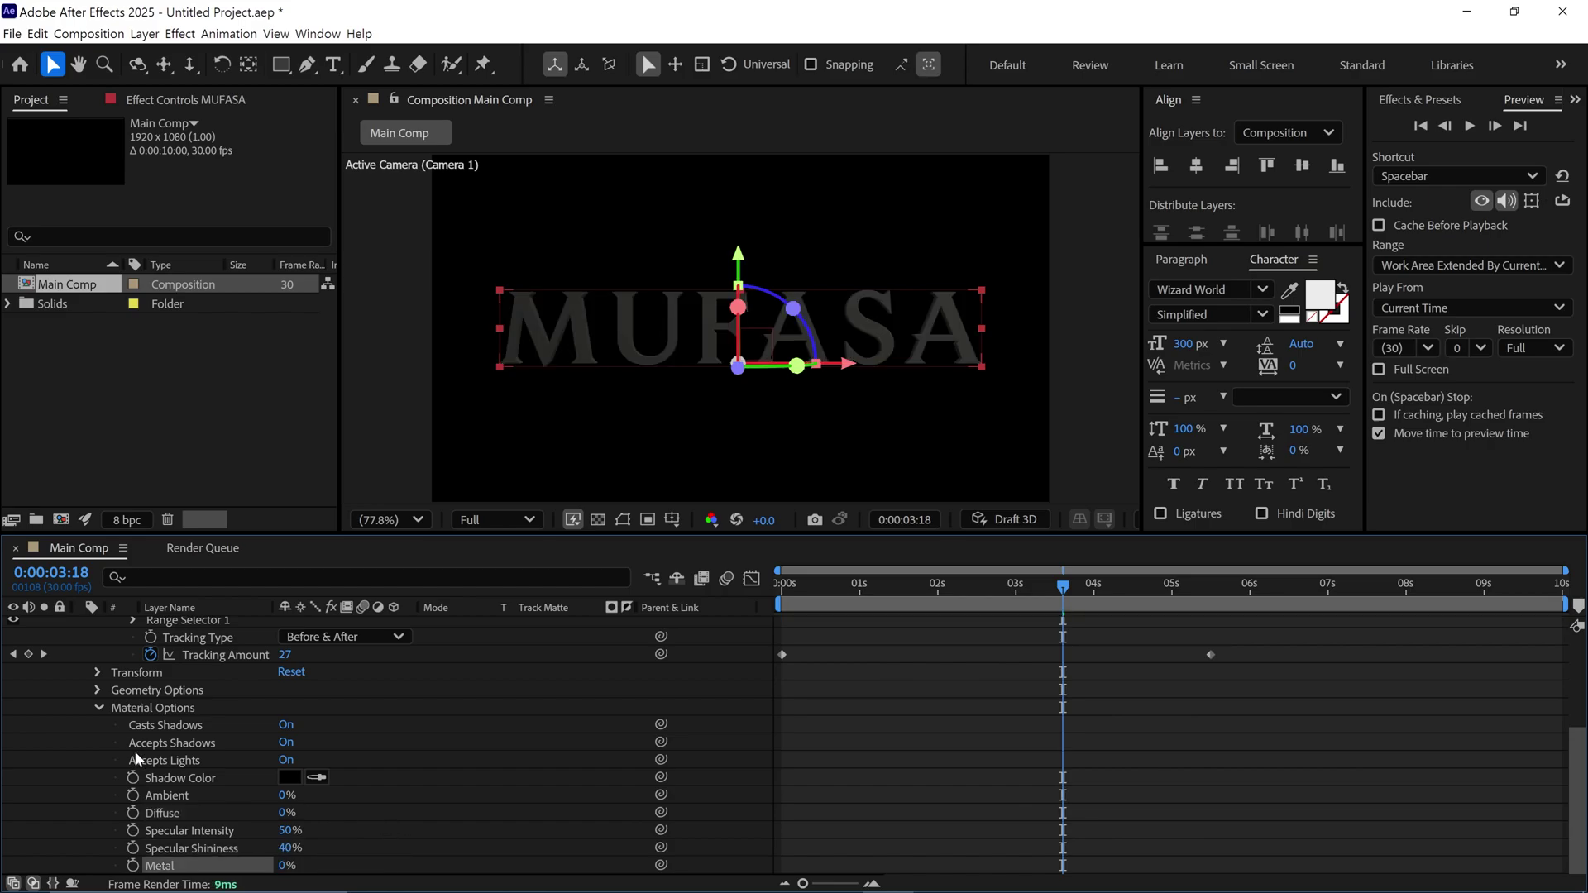
# Enable per-character 3D on the MUFASA text
pyautogui.click(97, 707)
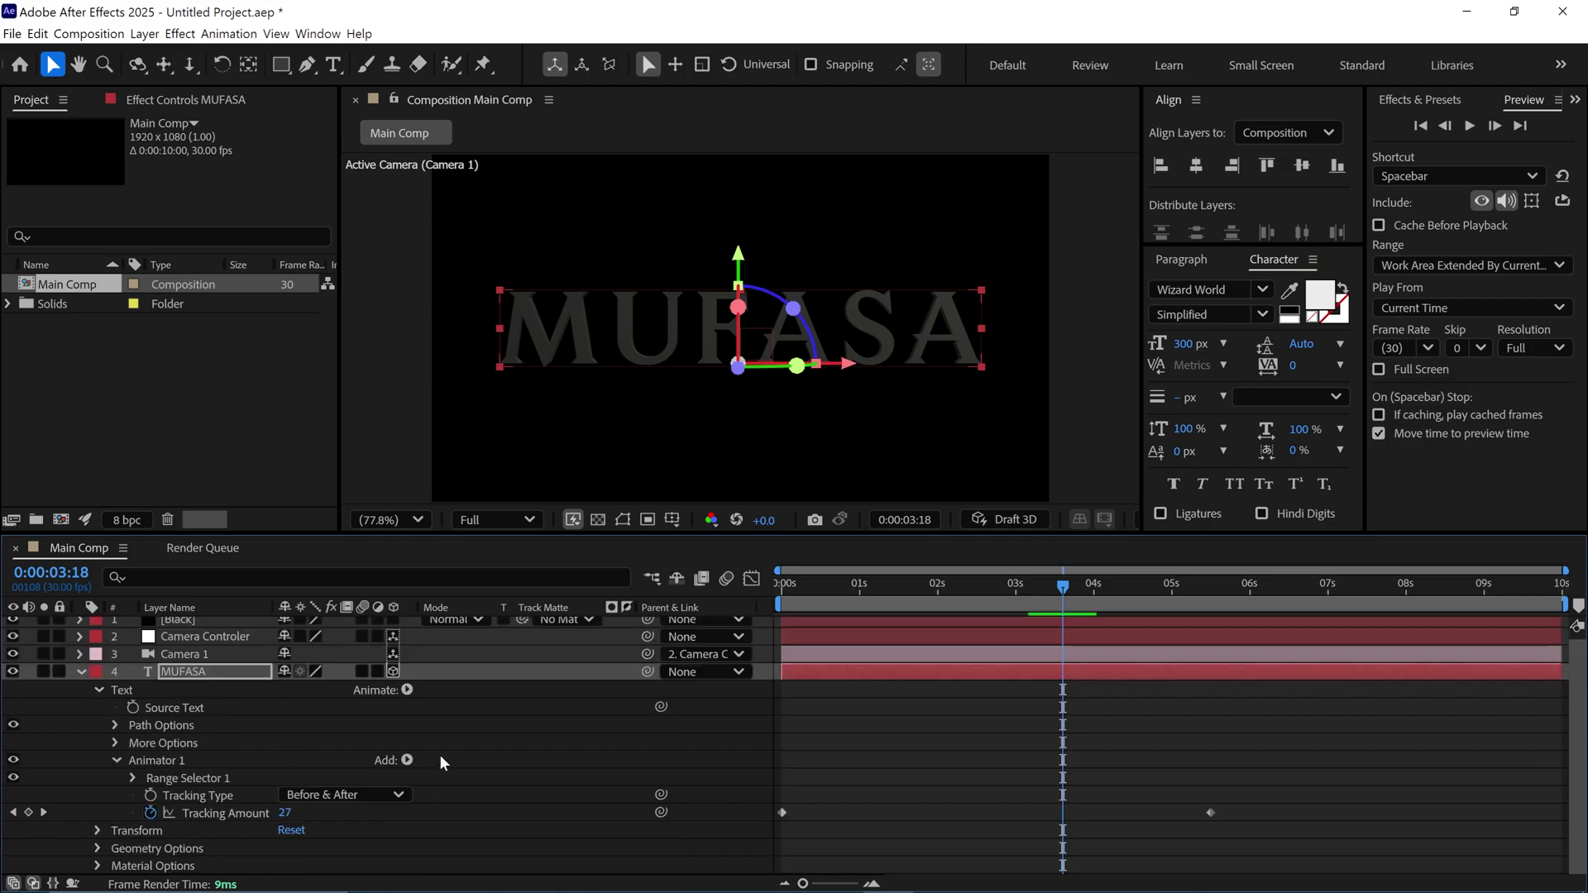
pyautogui.click(408, 690)
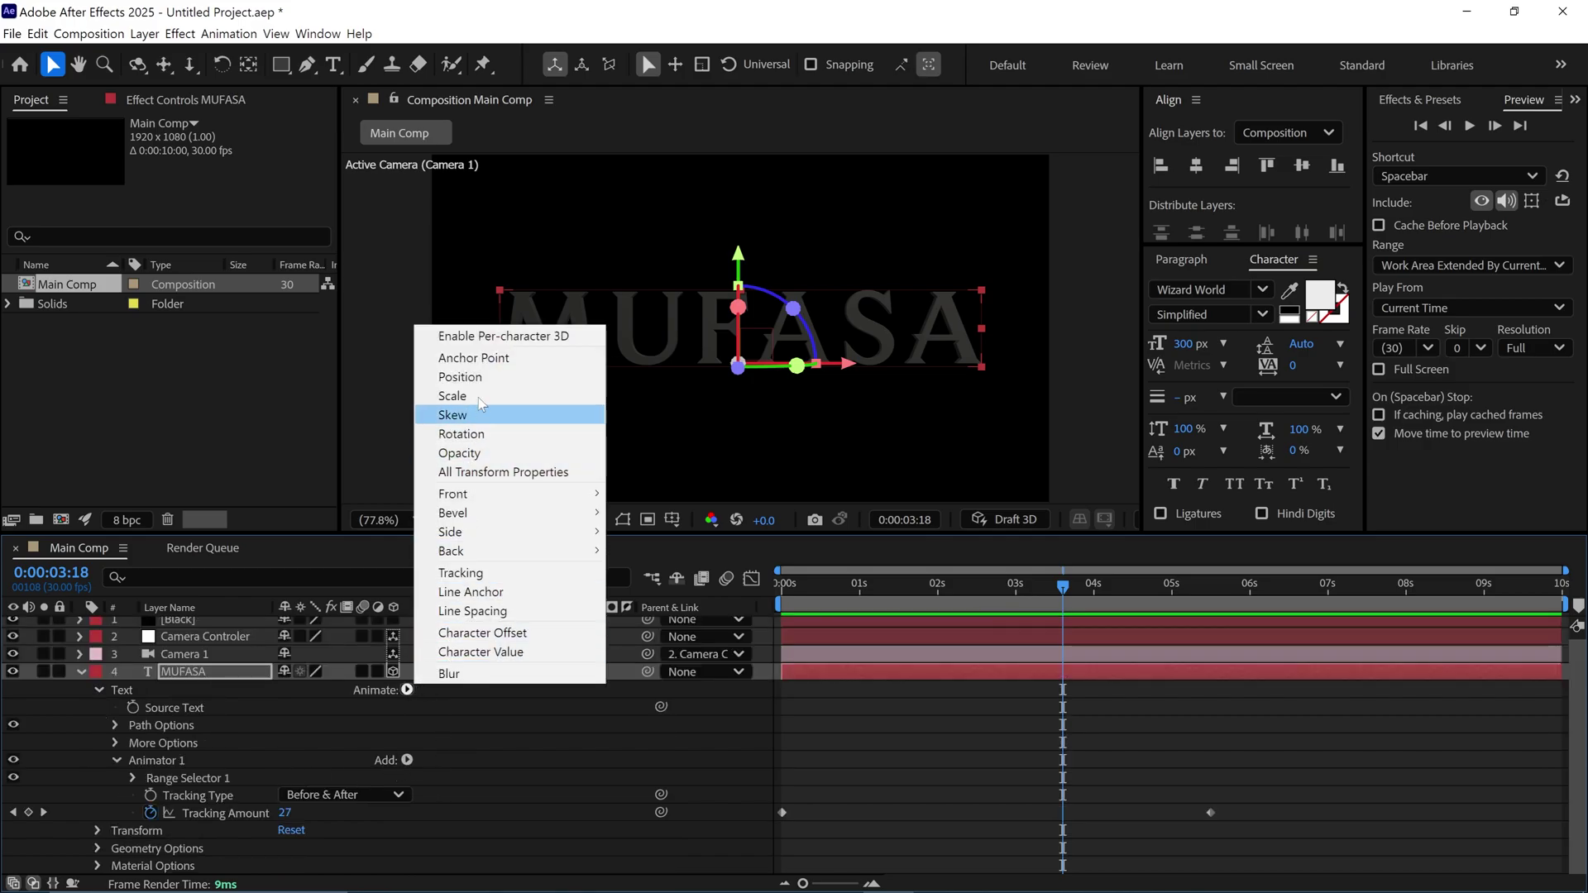
pyautogui.click(494, 337)
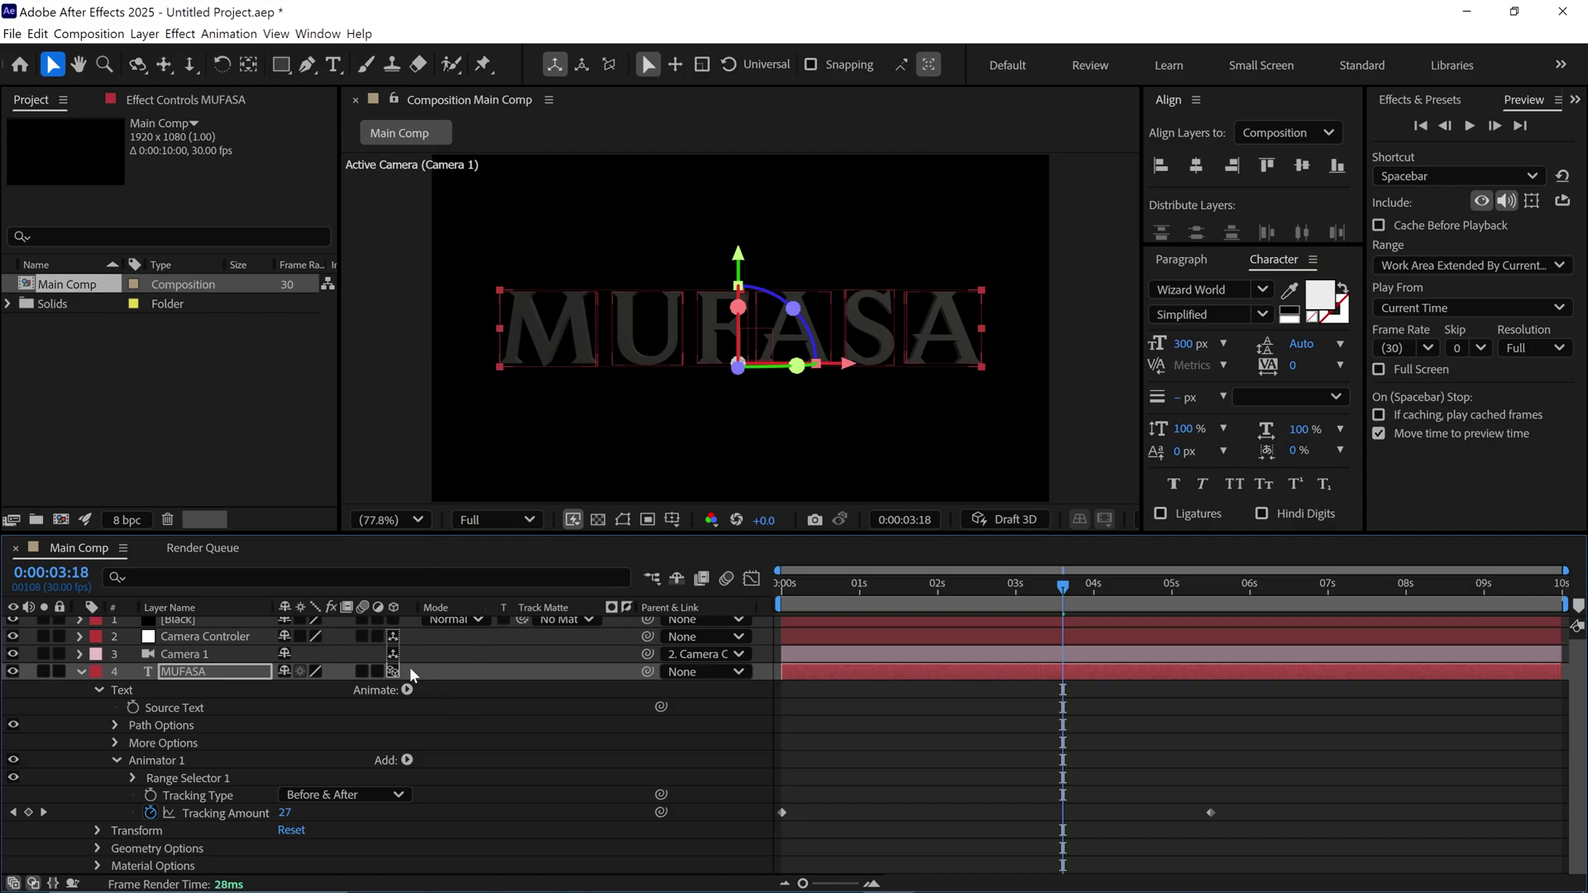
# Add a Rotation animator and scrub its Y Rotation to 62°
pyautogui.click(407, 689)
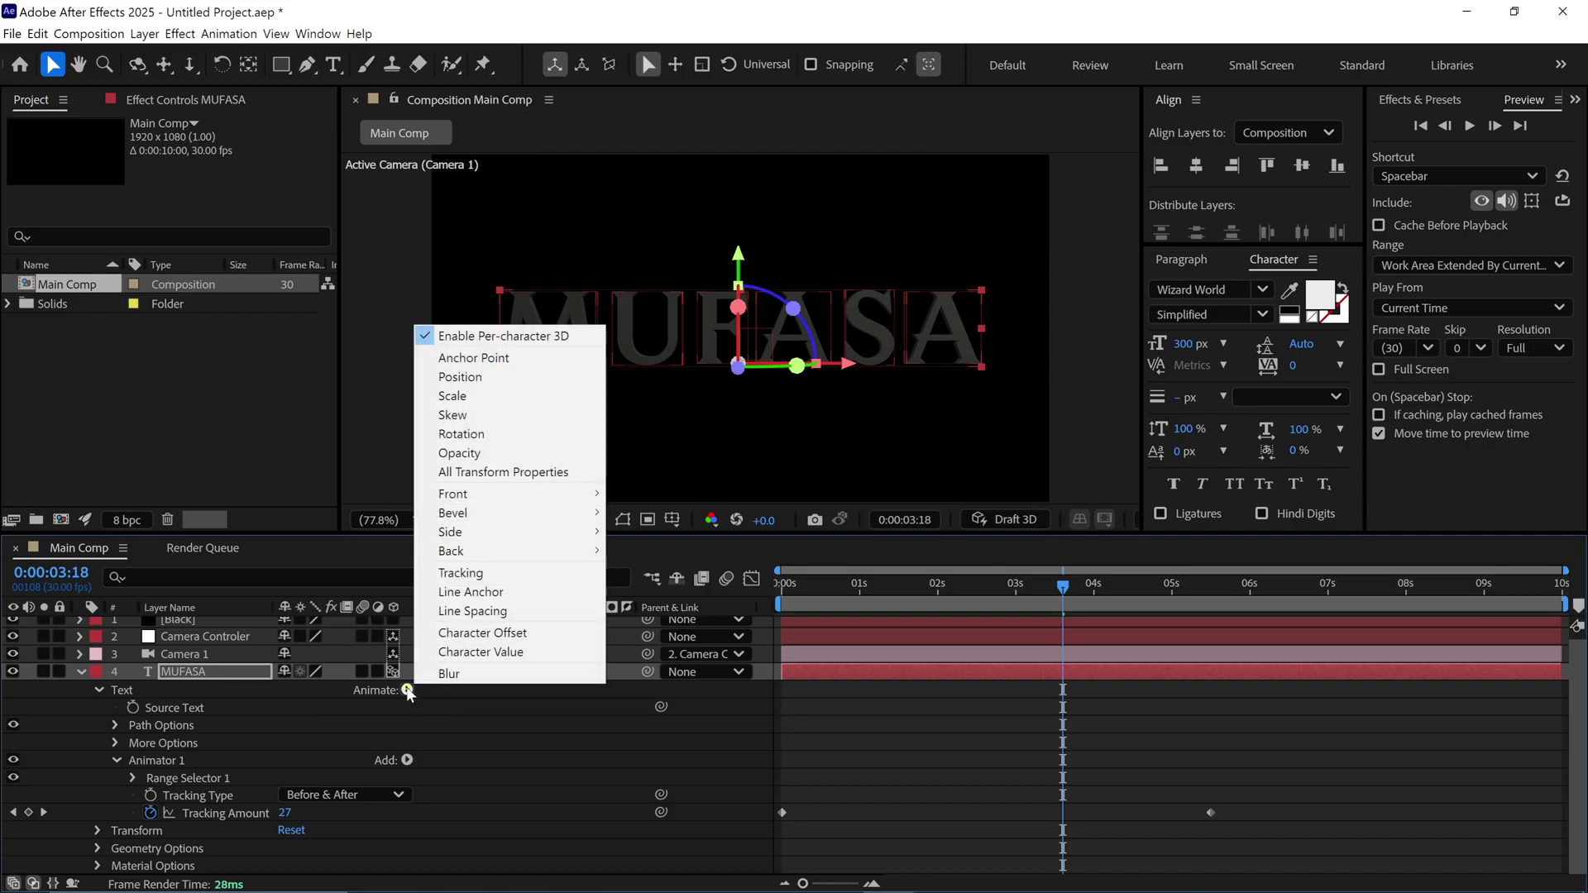
pyautogui.click(464, 432)
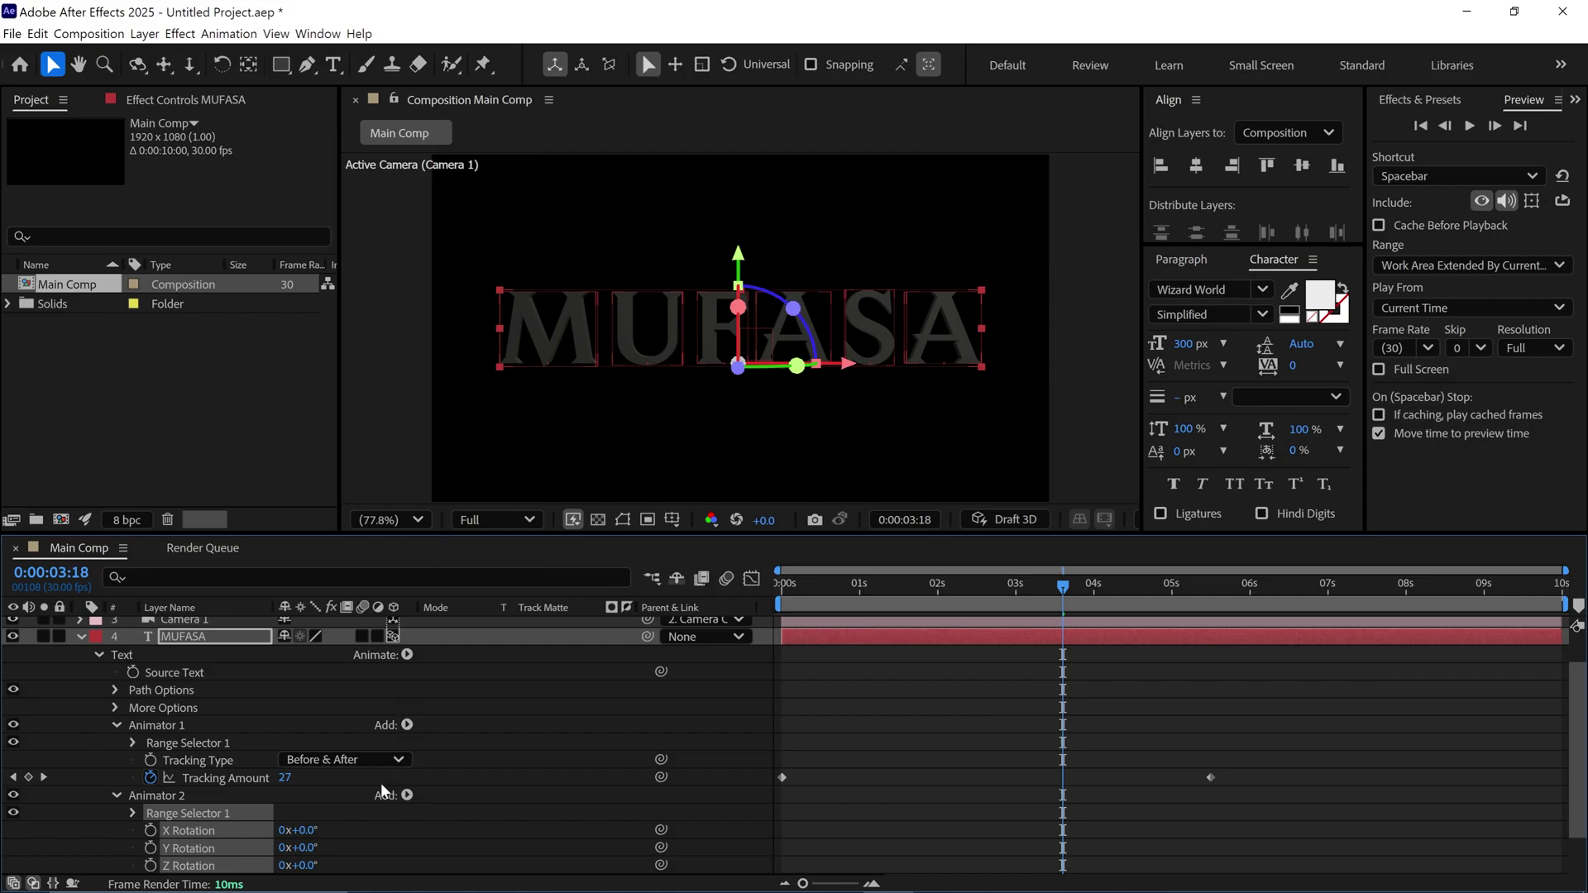
pyautogui.scroll(-1, 349, 803)
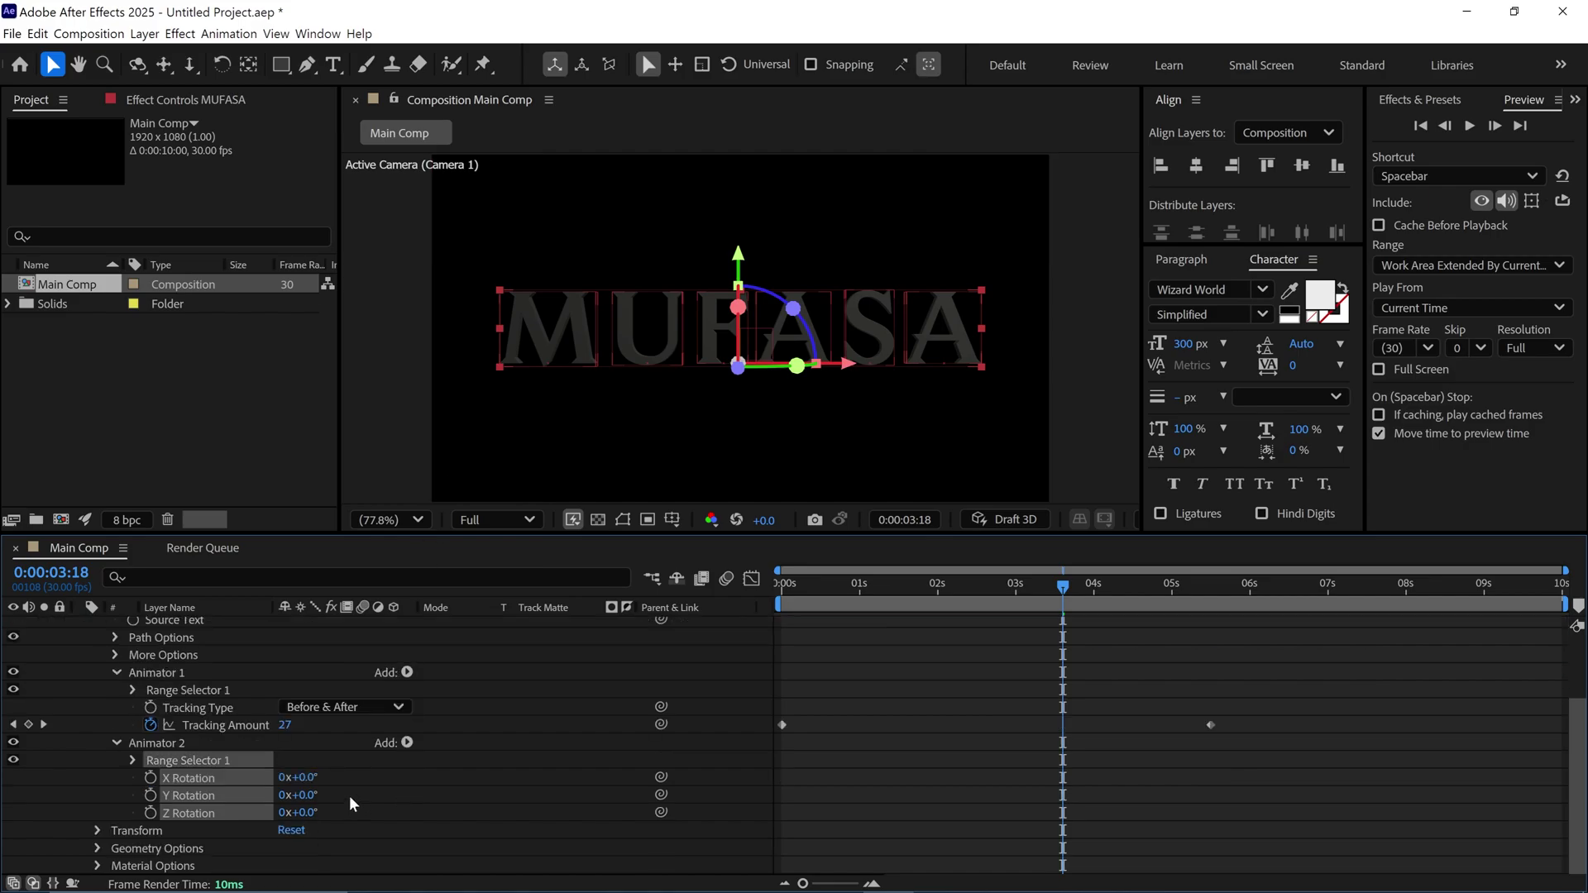
pyautogui.click(349, 795)
pyautogui.moveTo(308, 796); pyautogui.dragTo(403, 797)
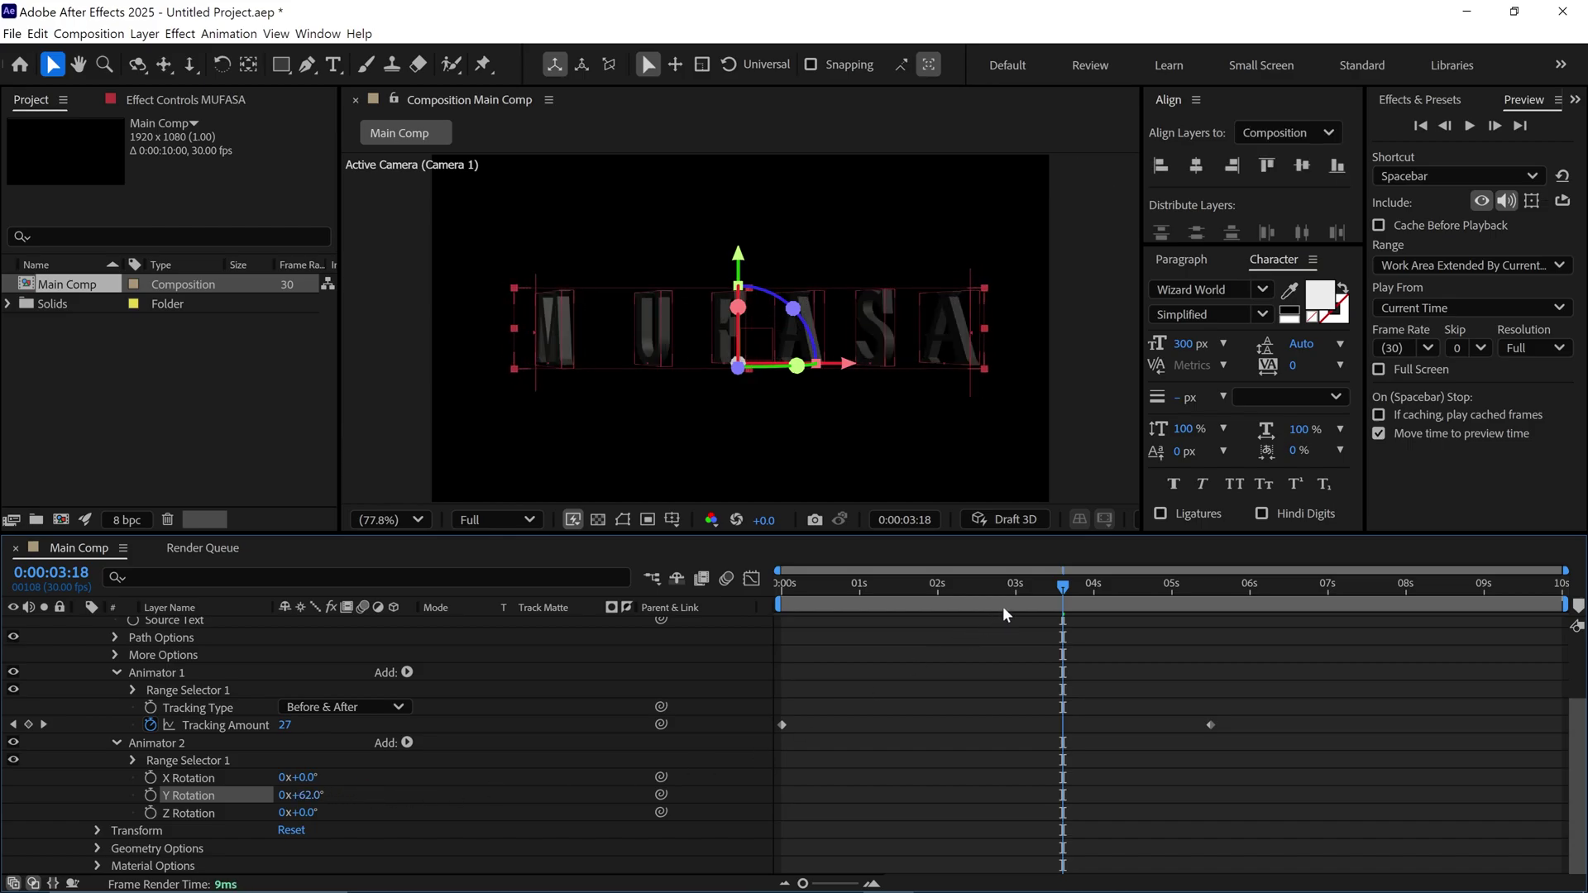
# Keyframe the letters' Y Rotation at 70° at the start of the timeline
pyautogui.moveTo(1049, 582); pyautogui.dragTo(766, 597)
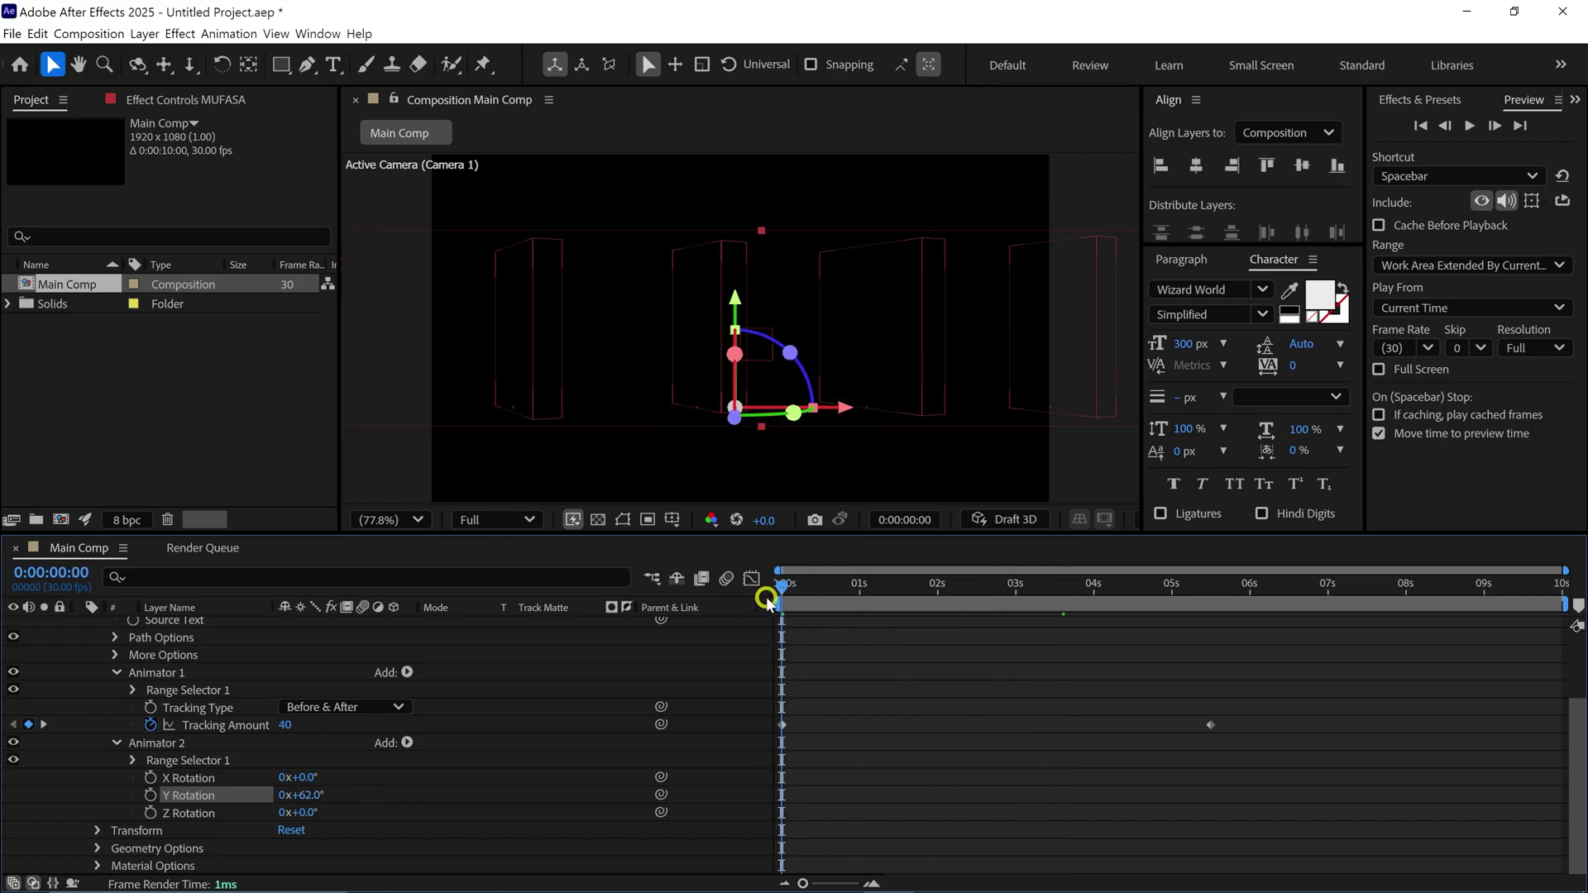
pyautogui.click(304, 796)
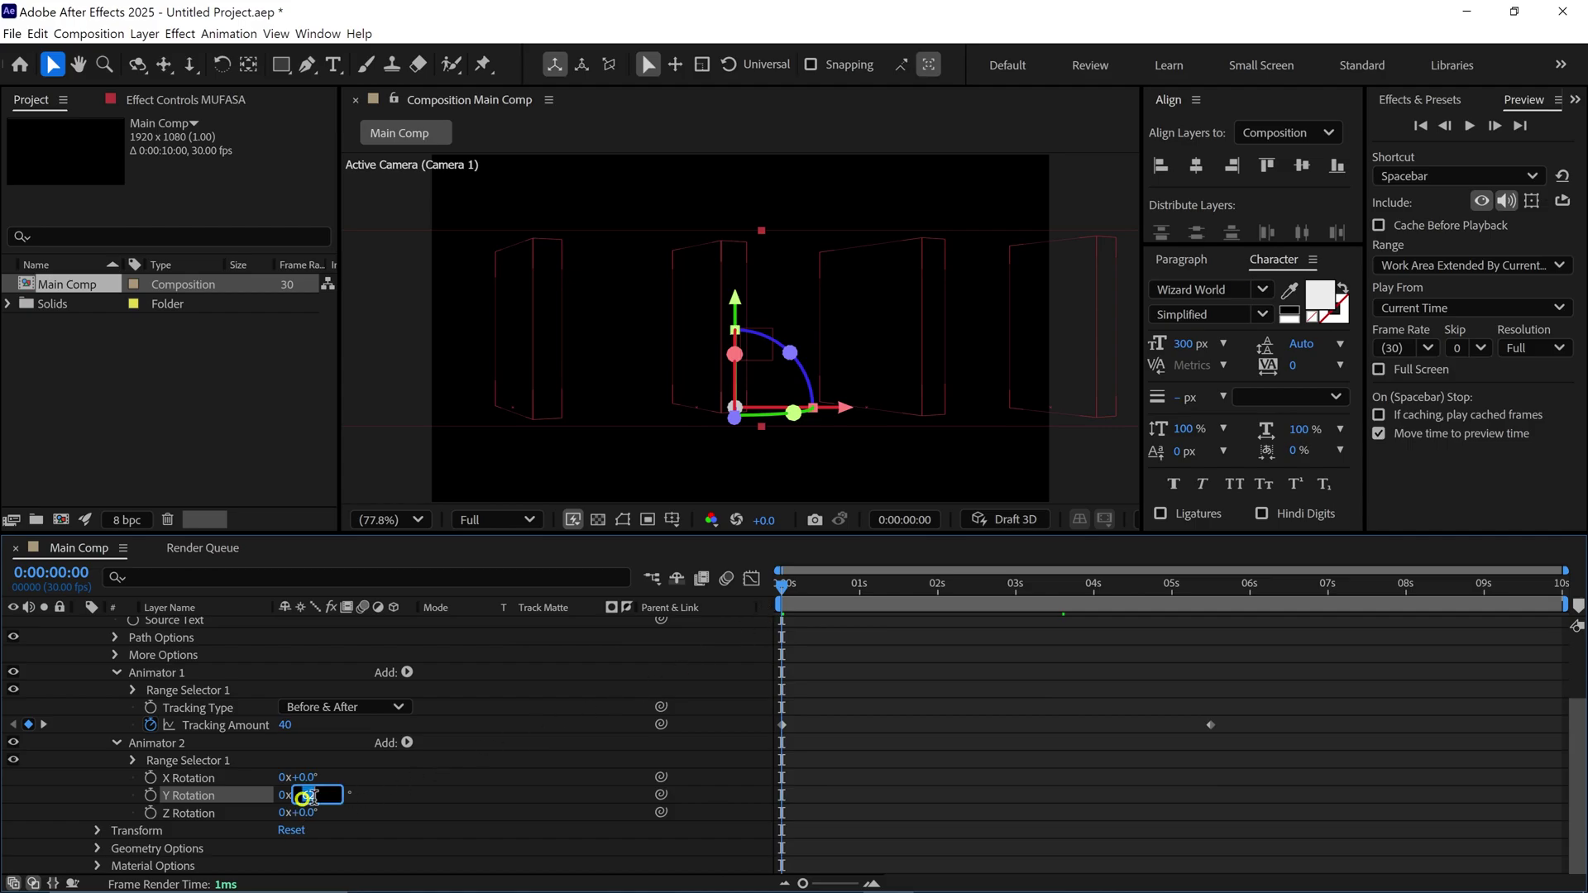
pyautogui.write('70')
pyautogui.press('Return')
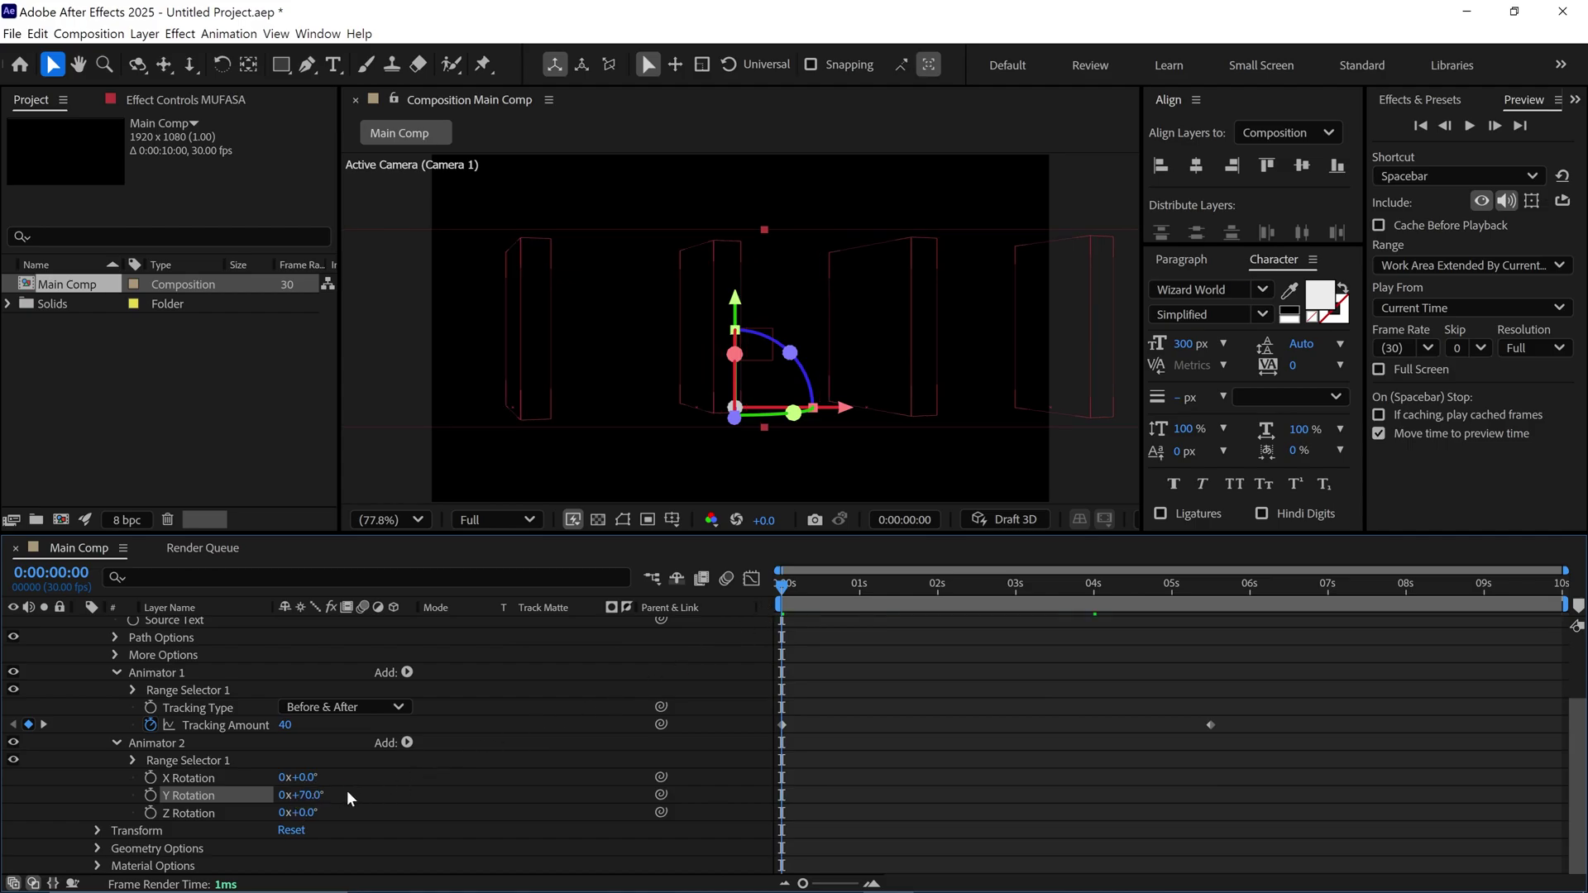
pyautogui.click(151, 795)
# Add a 0° Y Rotation keyframe at 4 seconds and preview the animation
pyautogui.moveTo(783, 589); pyautogui.dragTo(1093, 617)
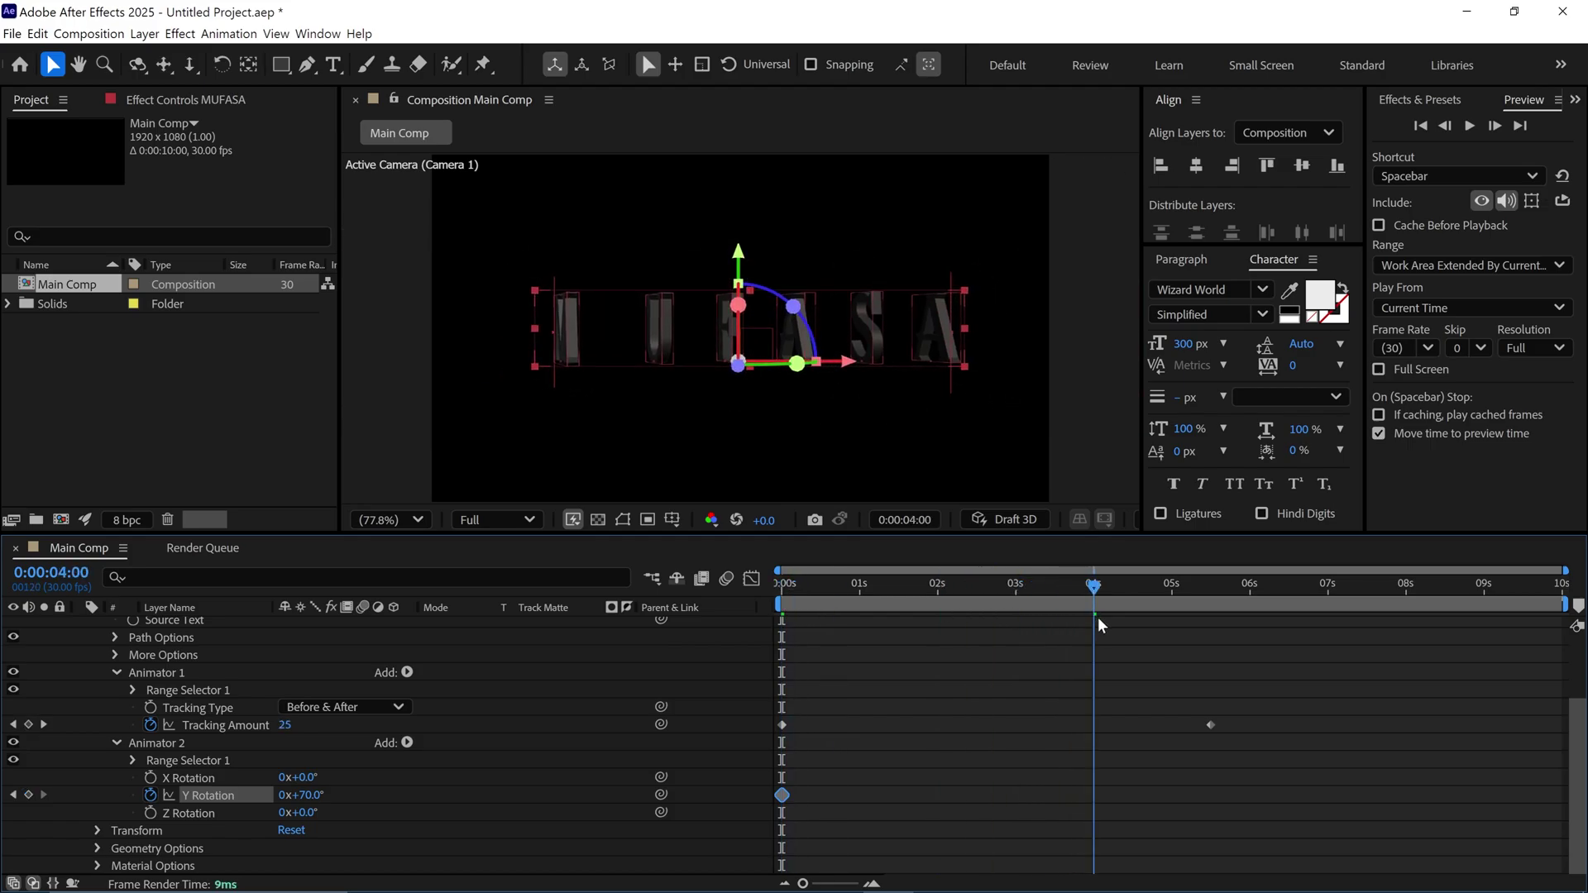
pyautogui.click(311, 797)
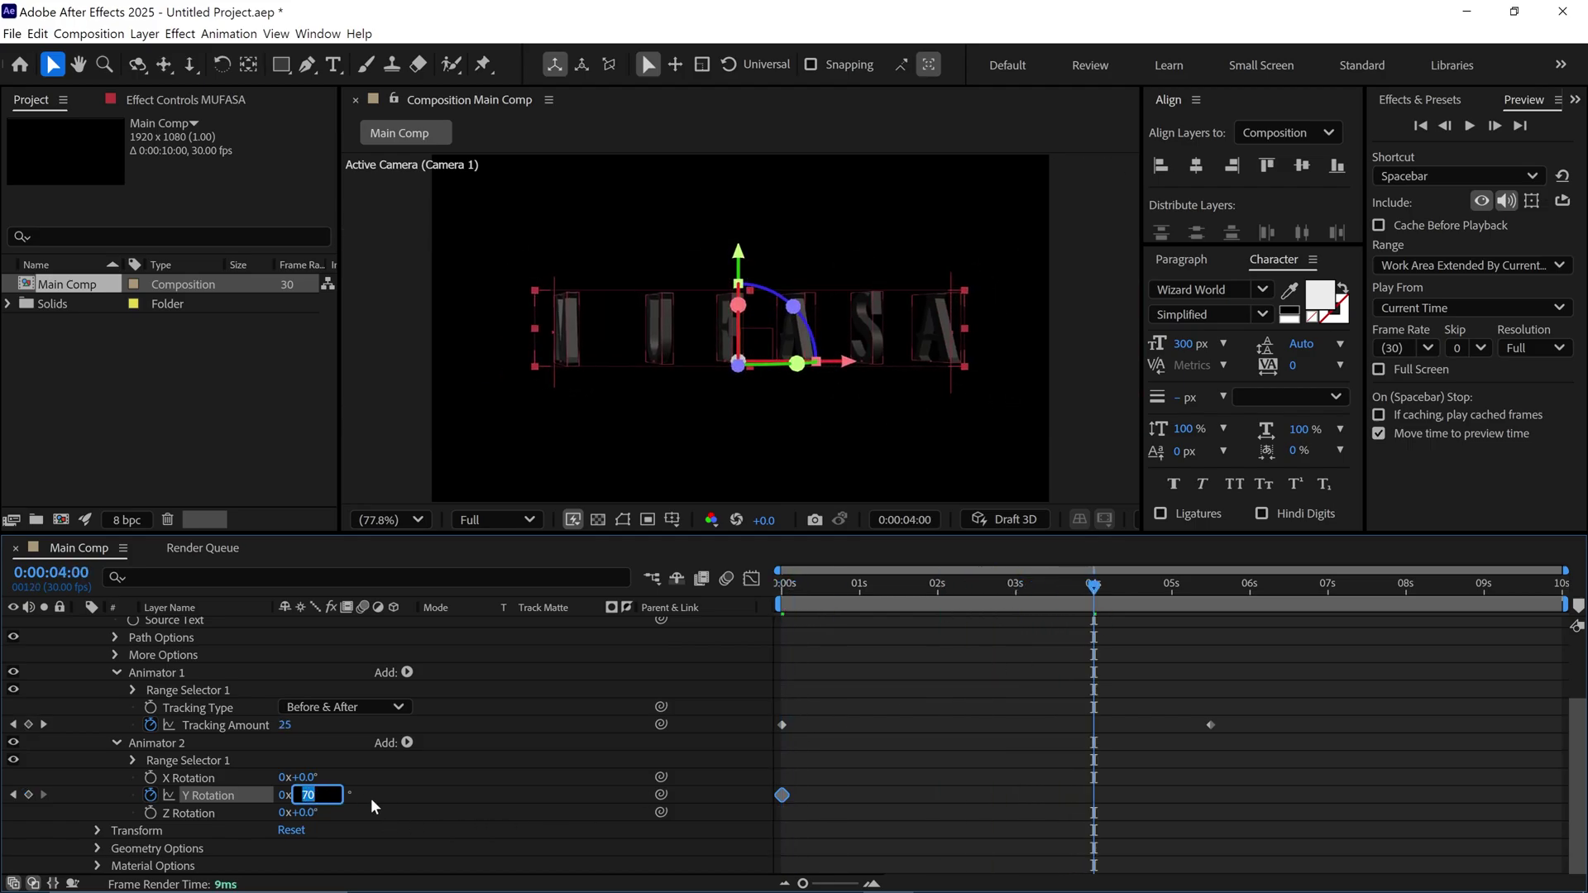
pyautogui.write('0')
pyautogui.press('Return')
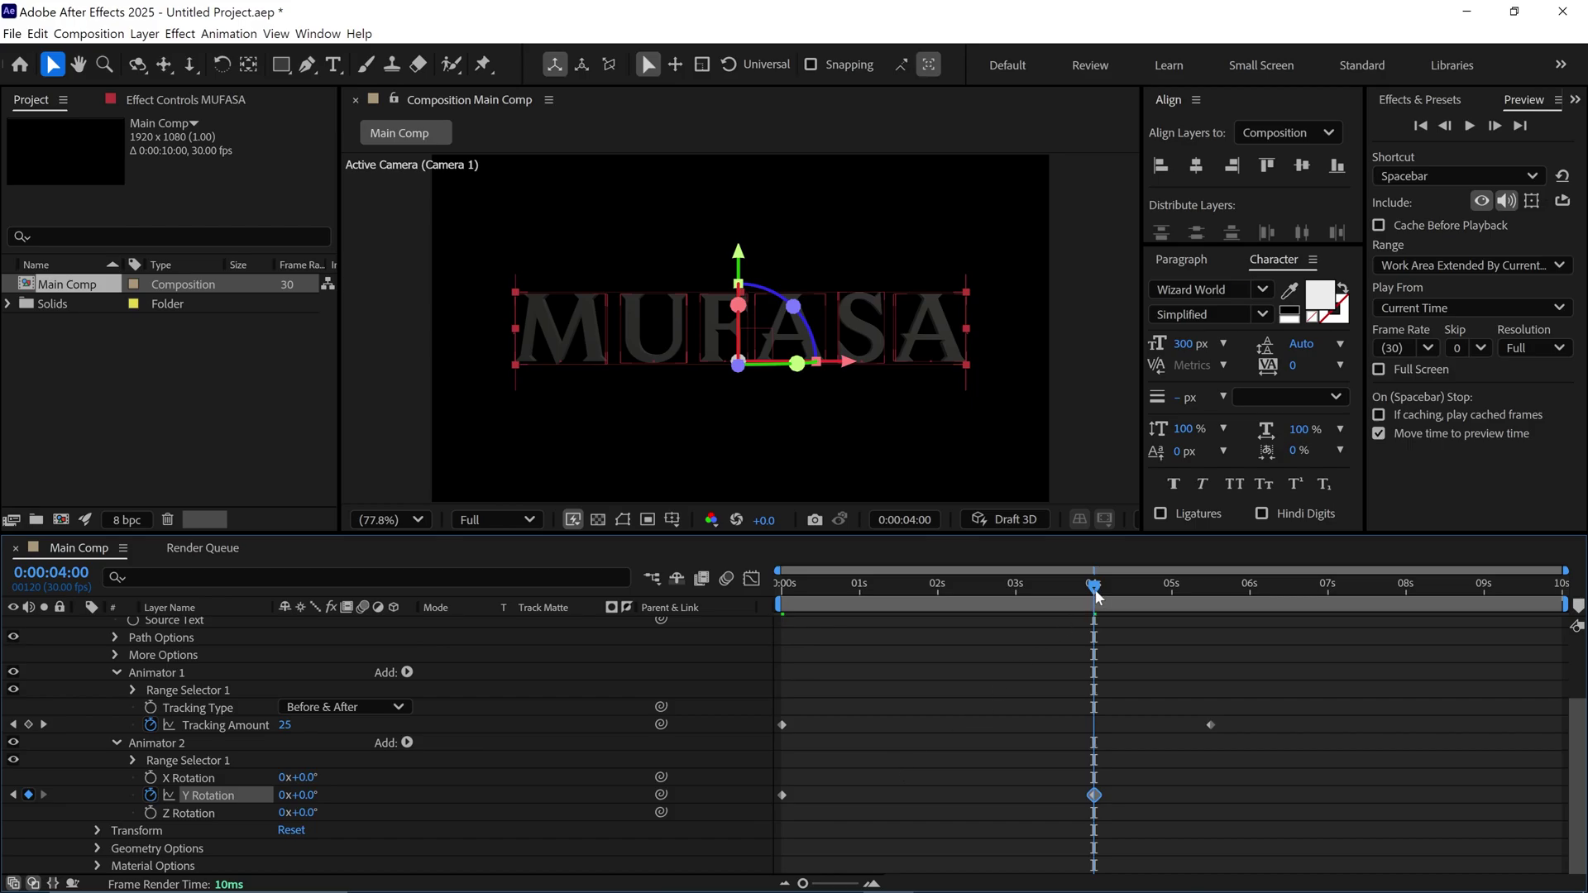
pyautogui.moveTo(1093, 592); pyautogui.dragTo(953, 589)
pyautogui.press('Home')
pyautogui.press('space')
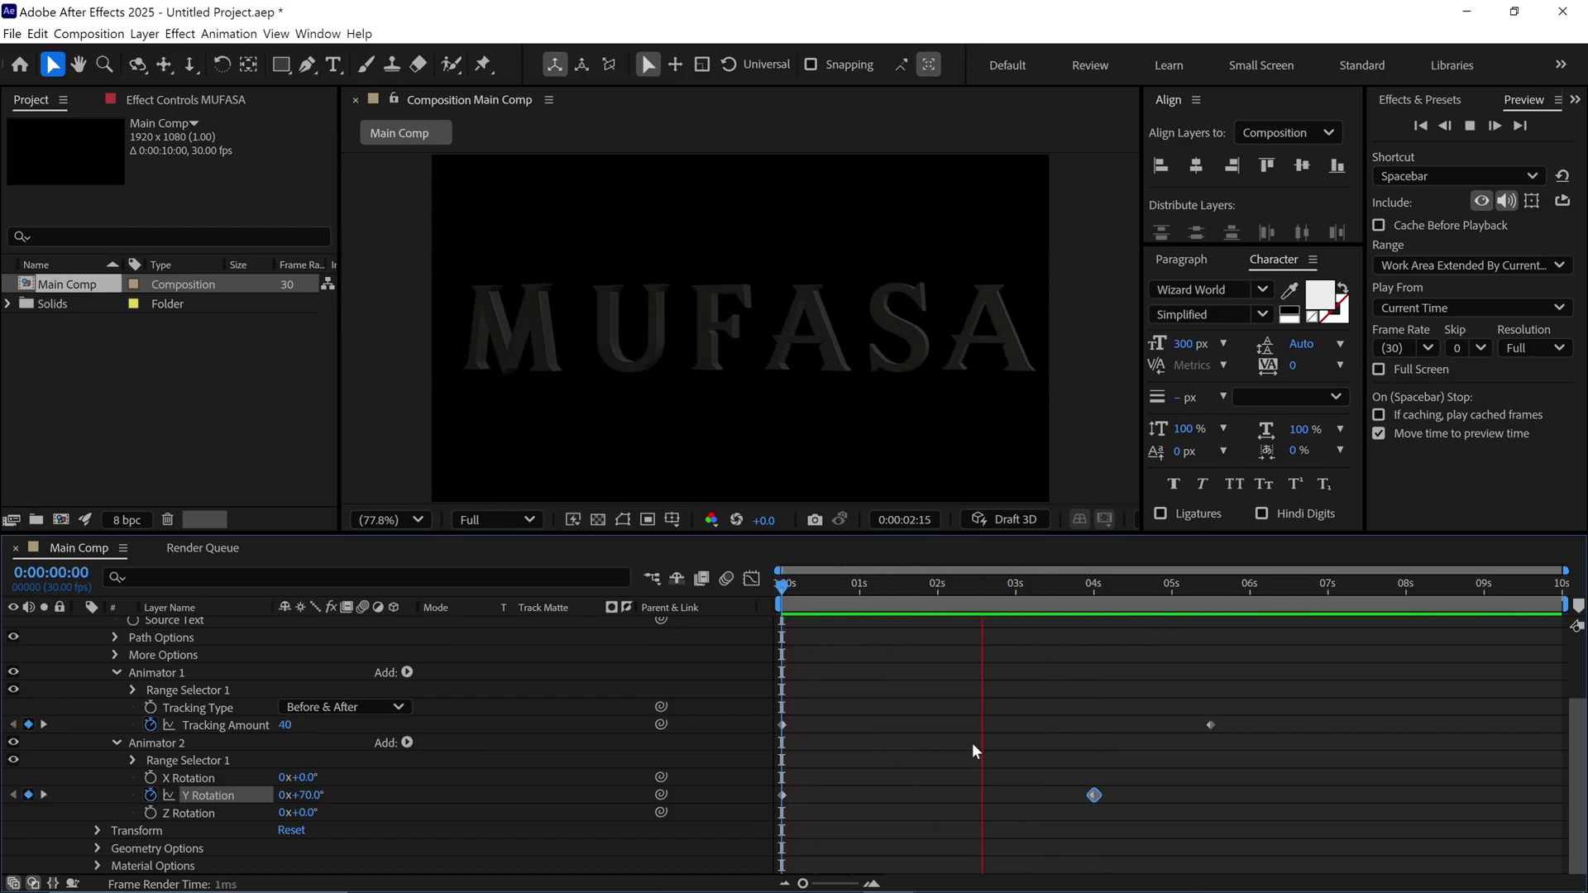
pyautogui.click(1089, 593)
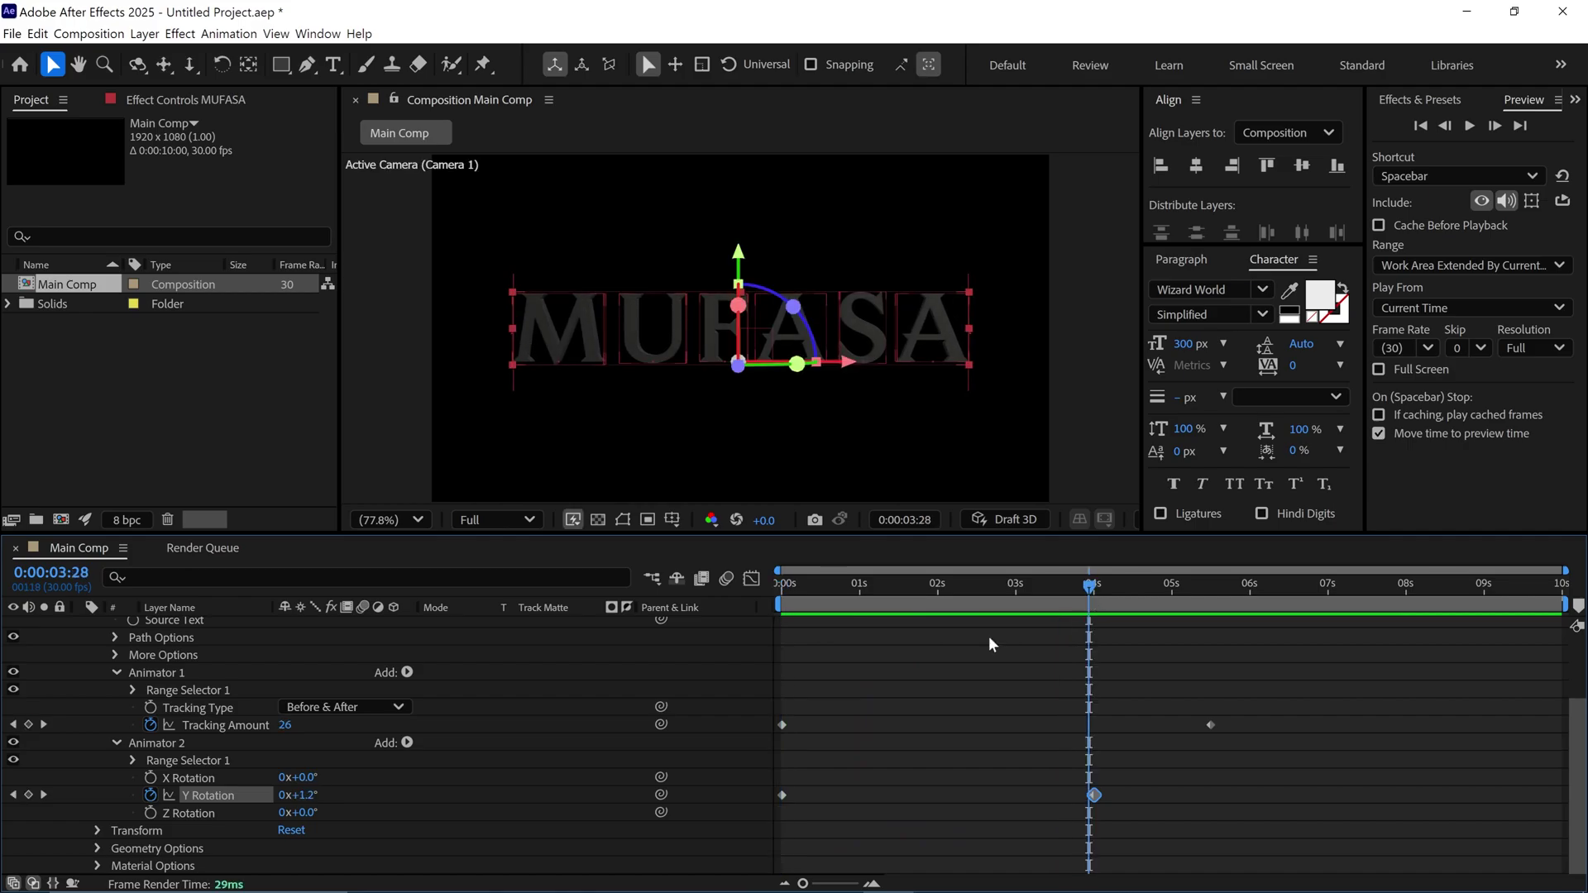
# Start a new light layer and set its Light Type to Spot
pyautogui.scroll(3, 141, 685)
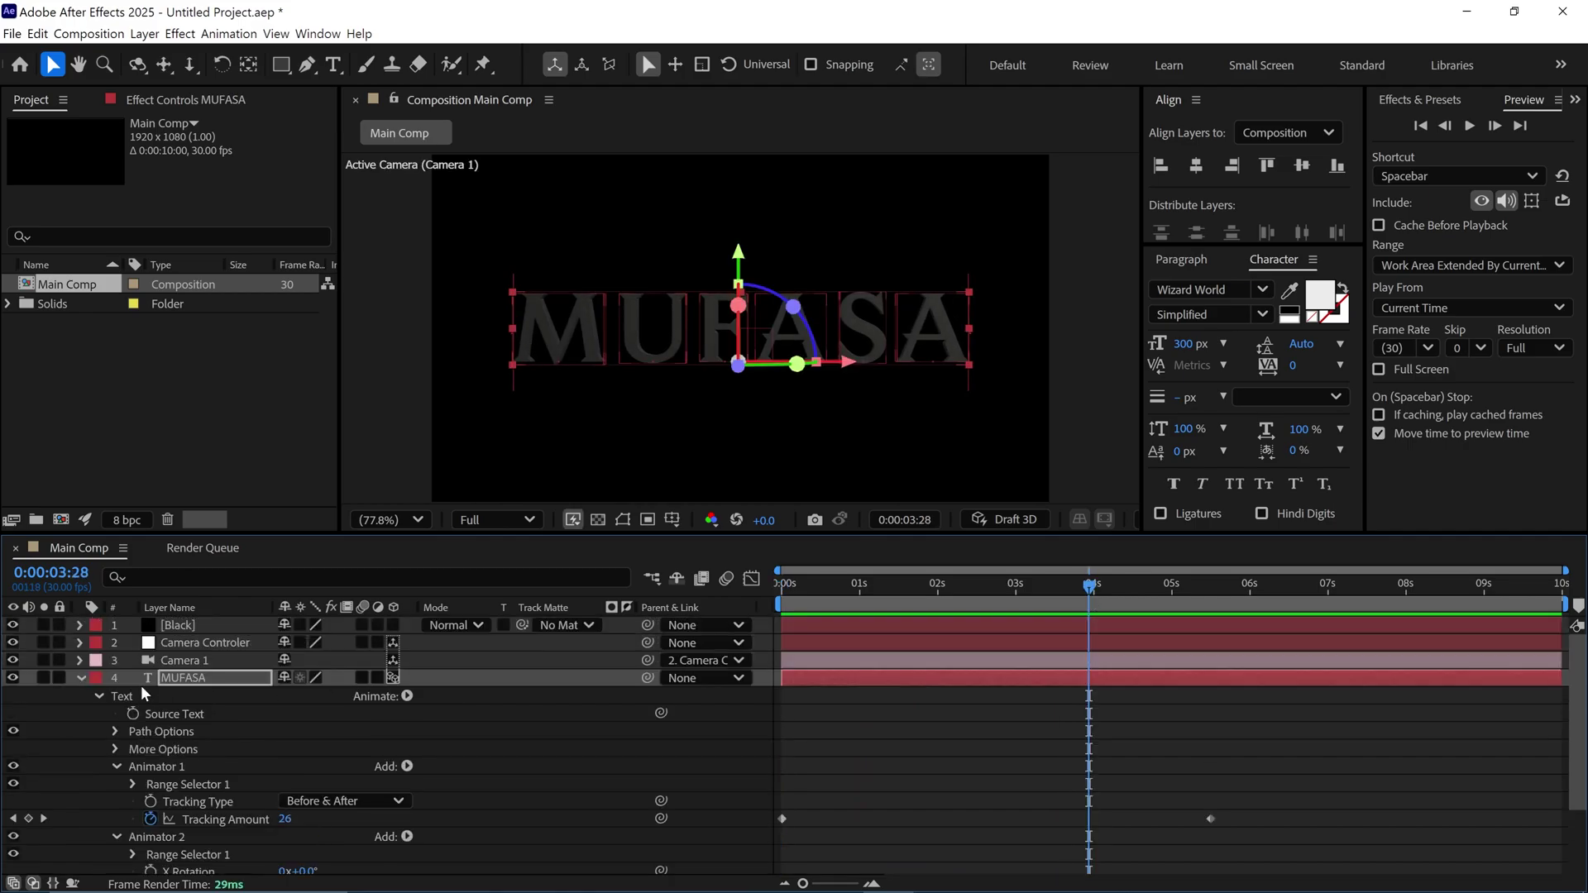
pyautogui.click(82, 679)
pyautogui.rightClick(284, 713)
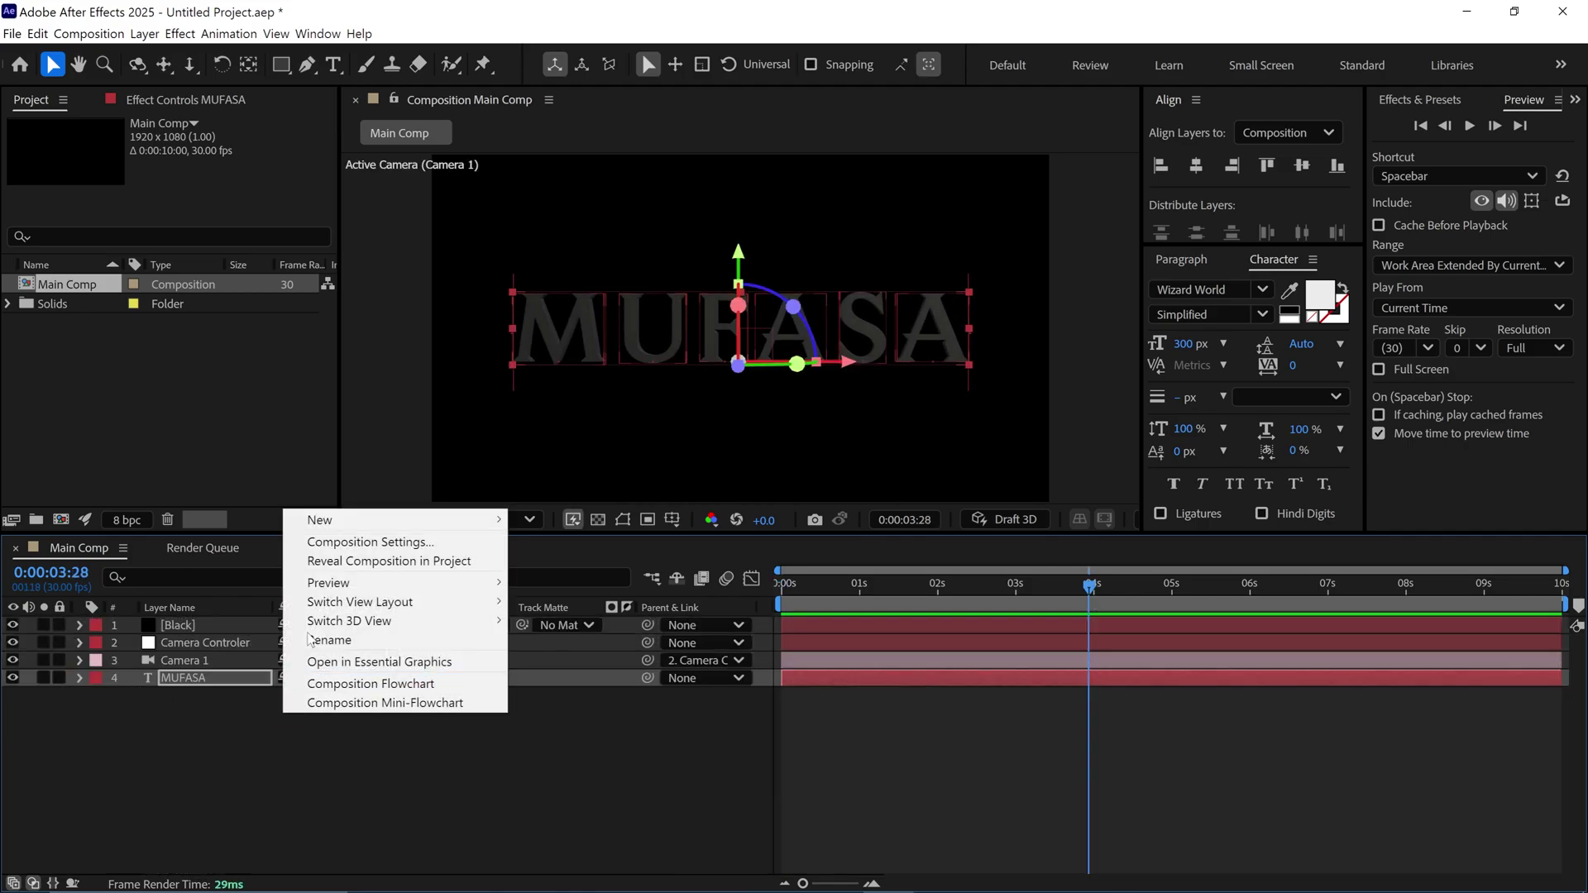
pyautogui.moveTo(335, 526)
pyautogui.click(548, 580)
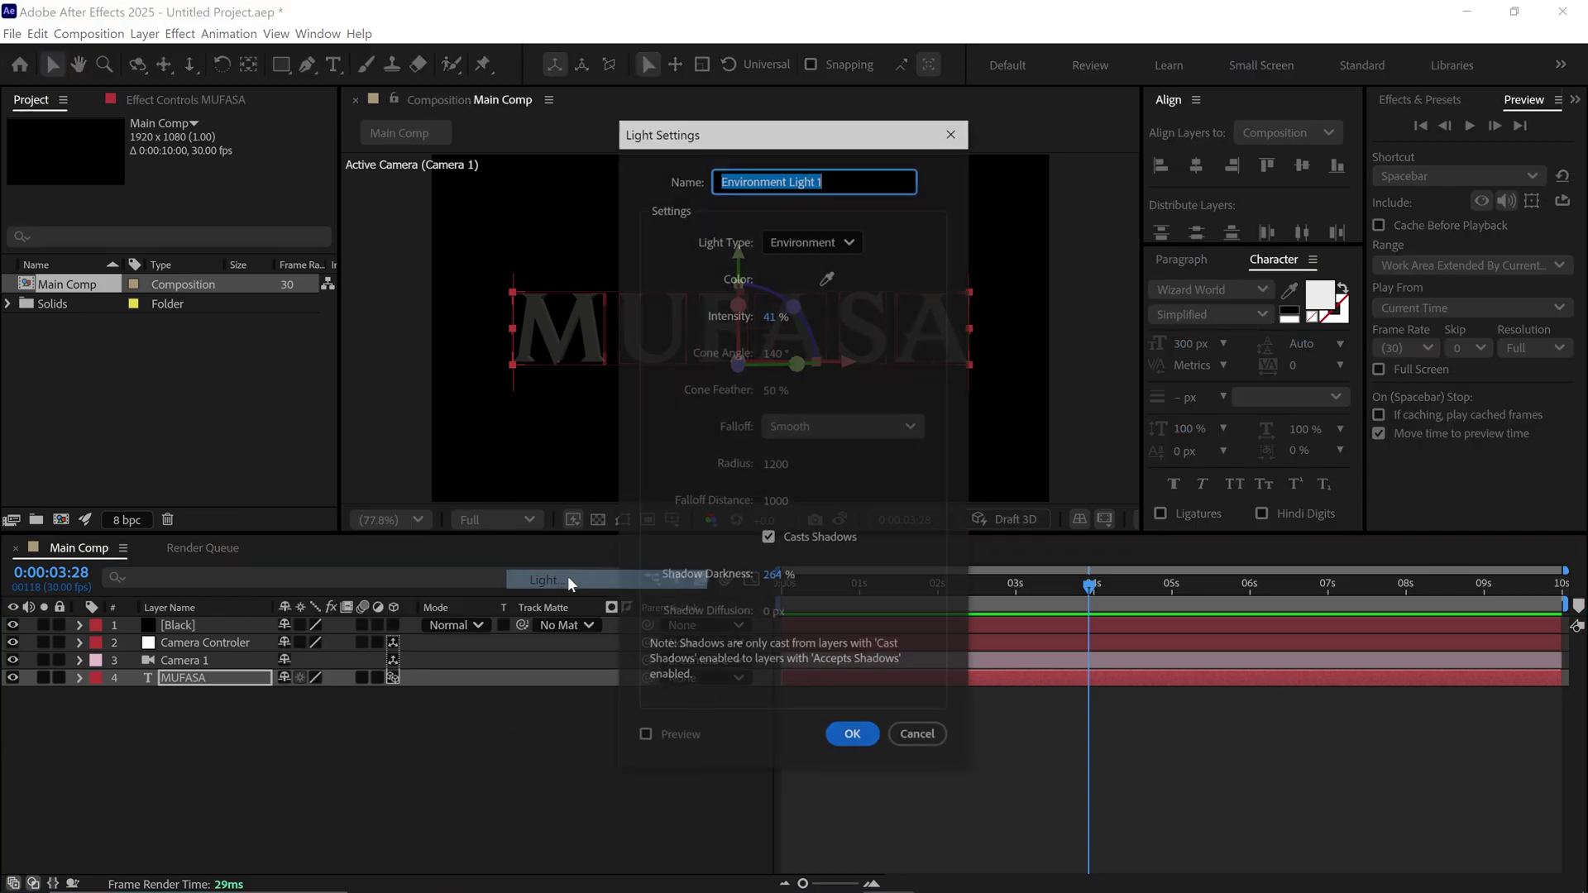
pyautogui.click(822, 240)
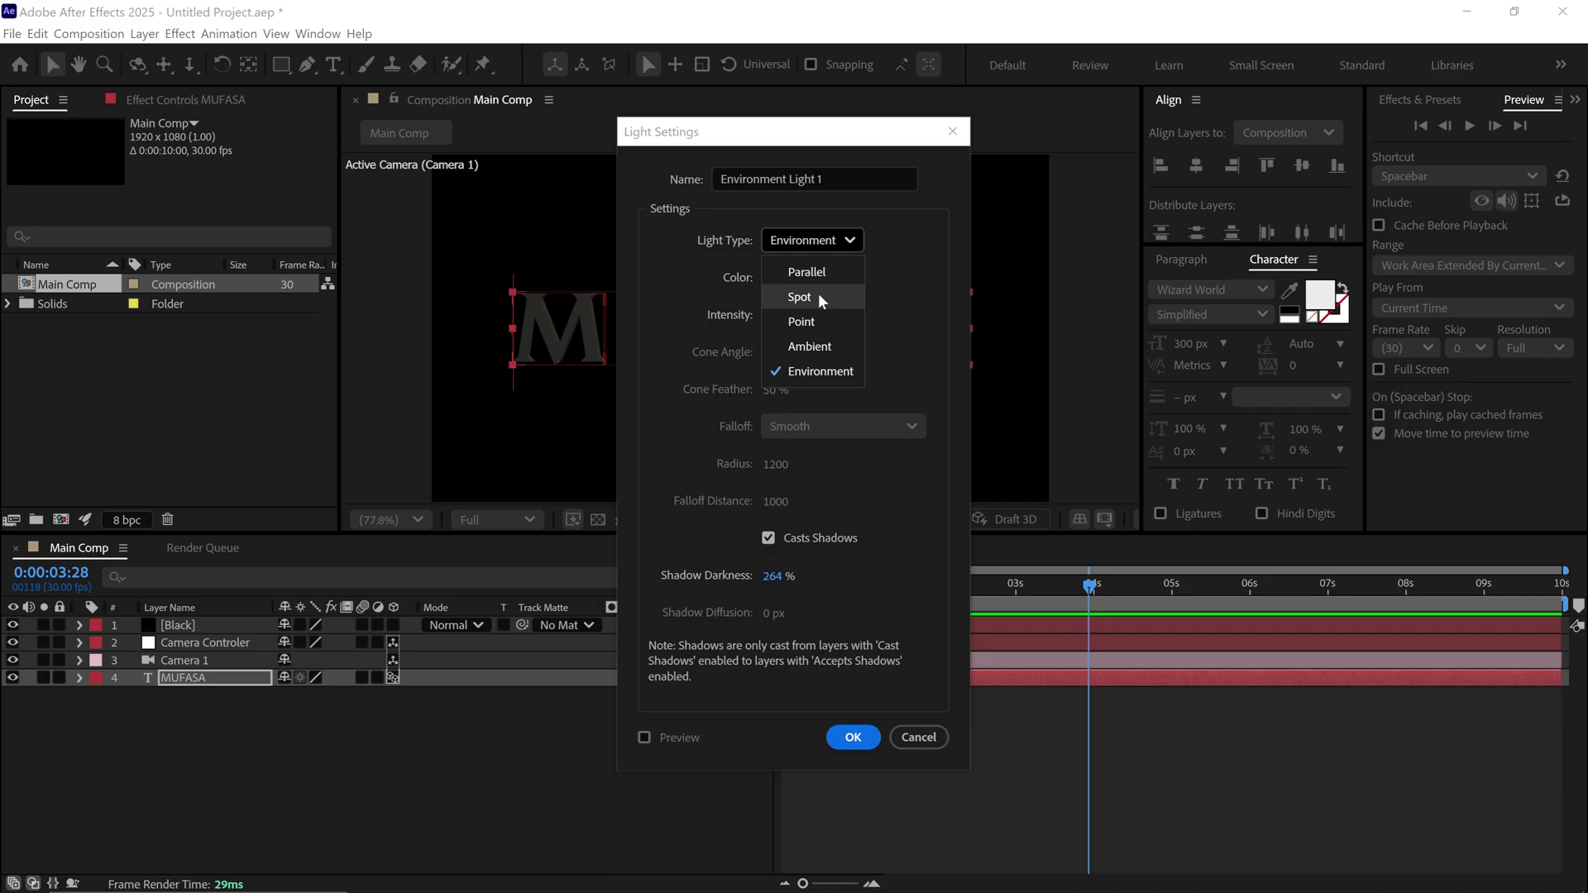
pyautogui.click(817, 296)
# Name the light 'Corner sPOT Light' with orange FF9024 colour and 1240% intensity
pyautogui.click(816, 180)
pyautogui.moveTo(815, 180); pyautogui.dragTo(703, 184)
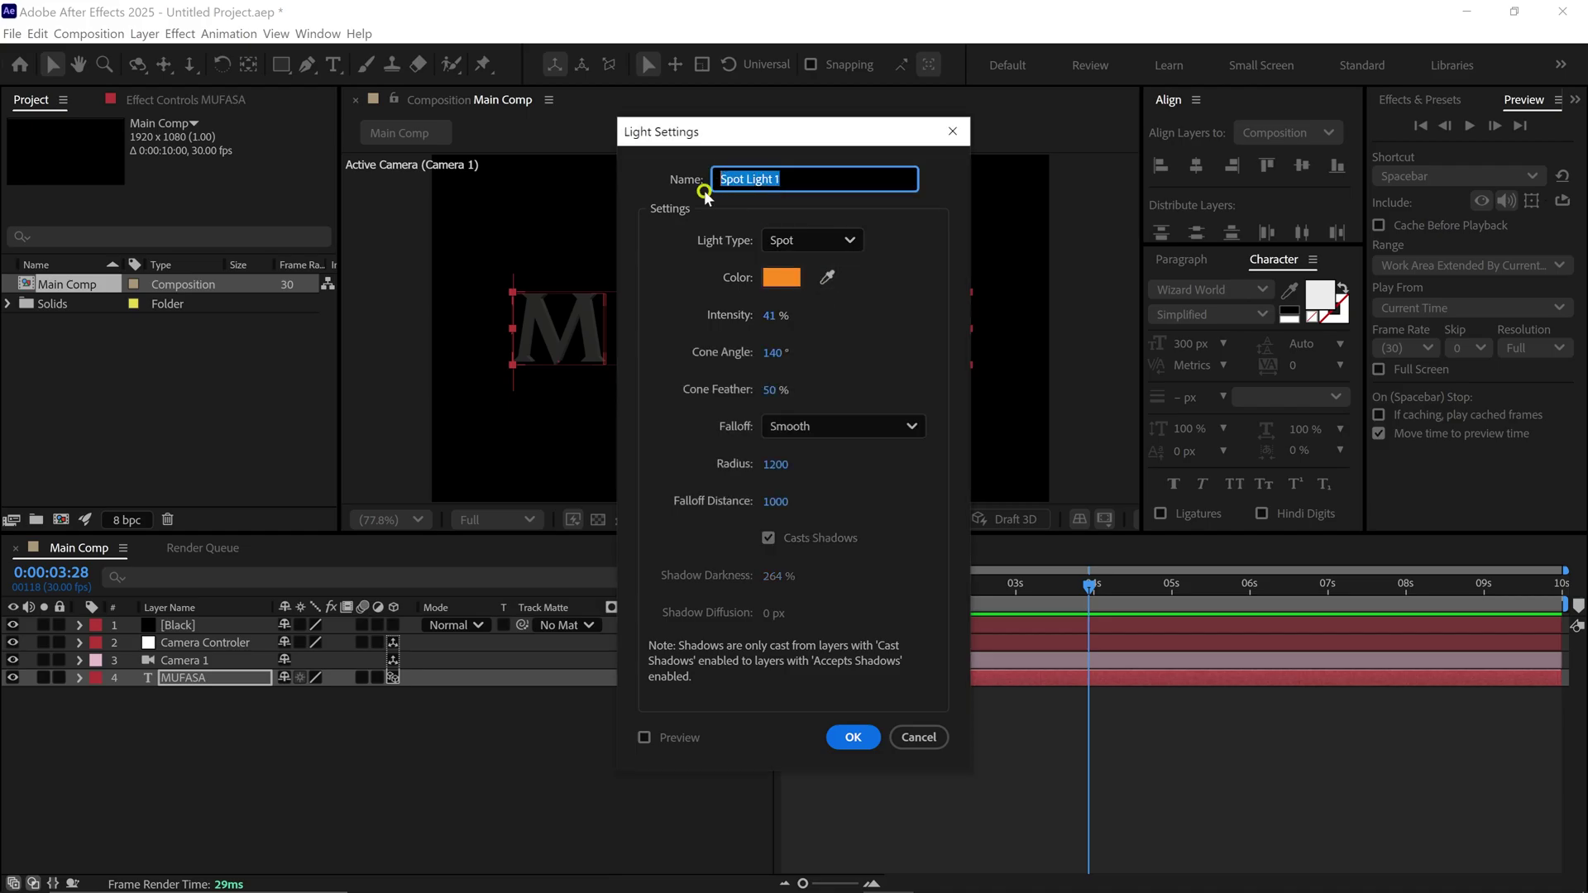
pyautogui.write('Corner sPOT Light')
pyautogui.click(782, 278)
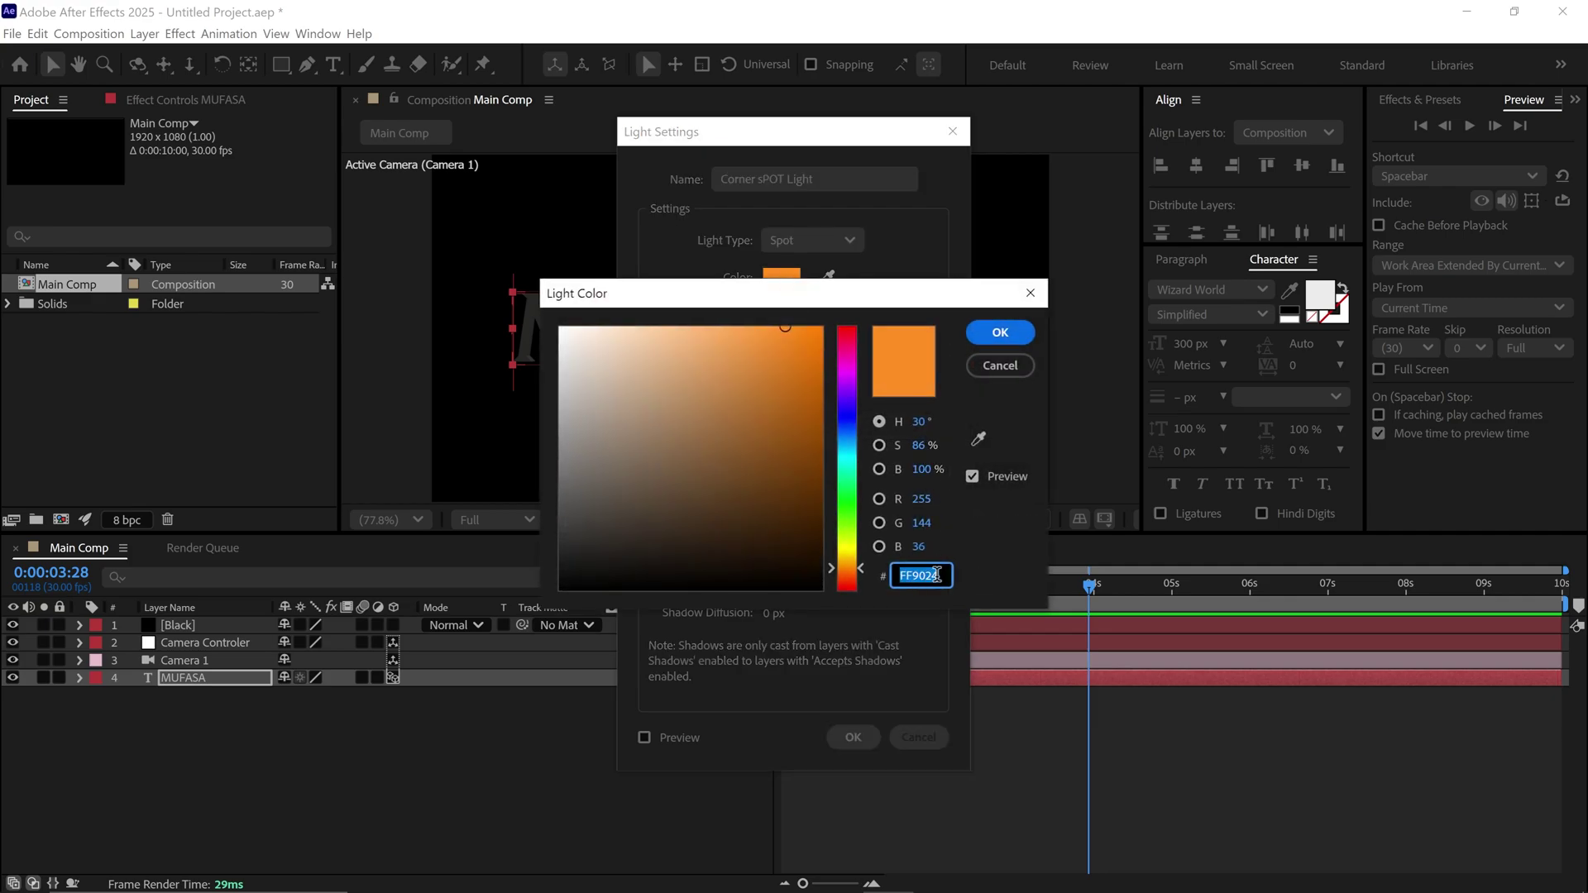
pyautogui.click(996, 334)
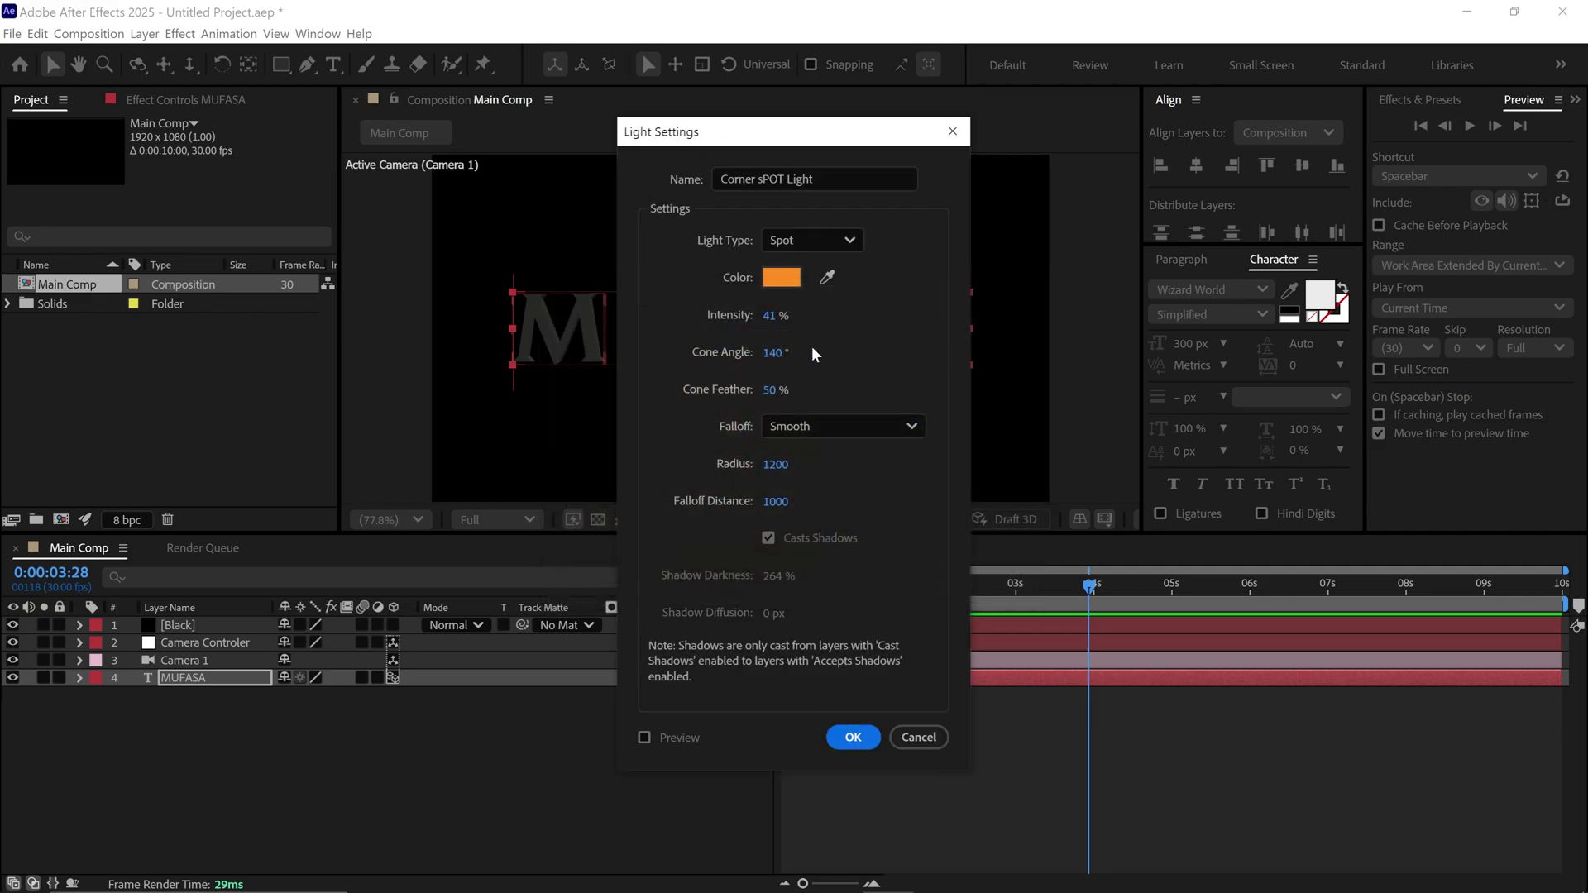
pyautogui.click(772, 318)
pyautogui.write('1240')
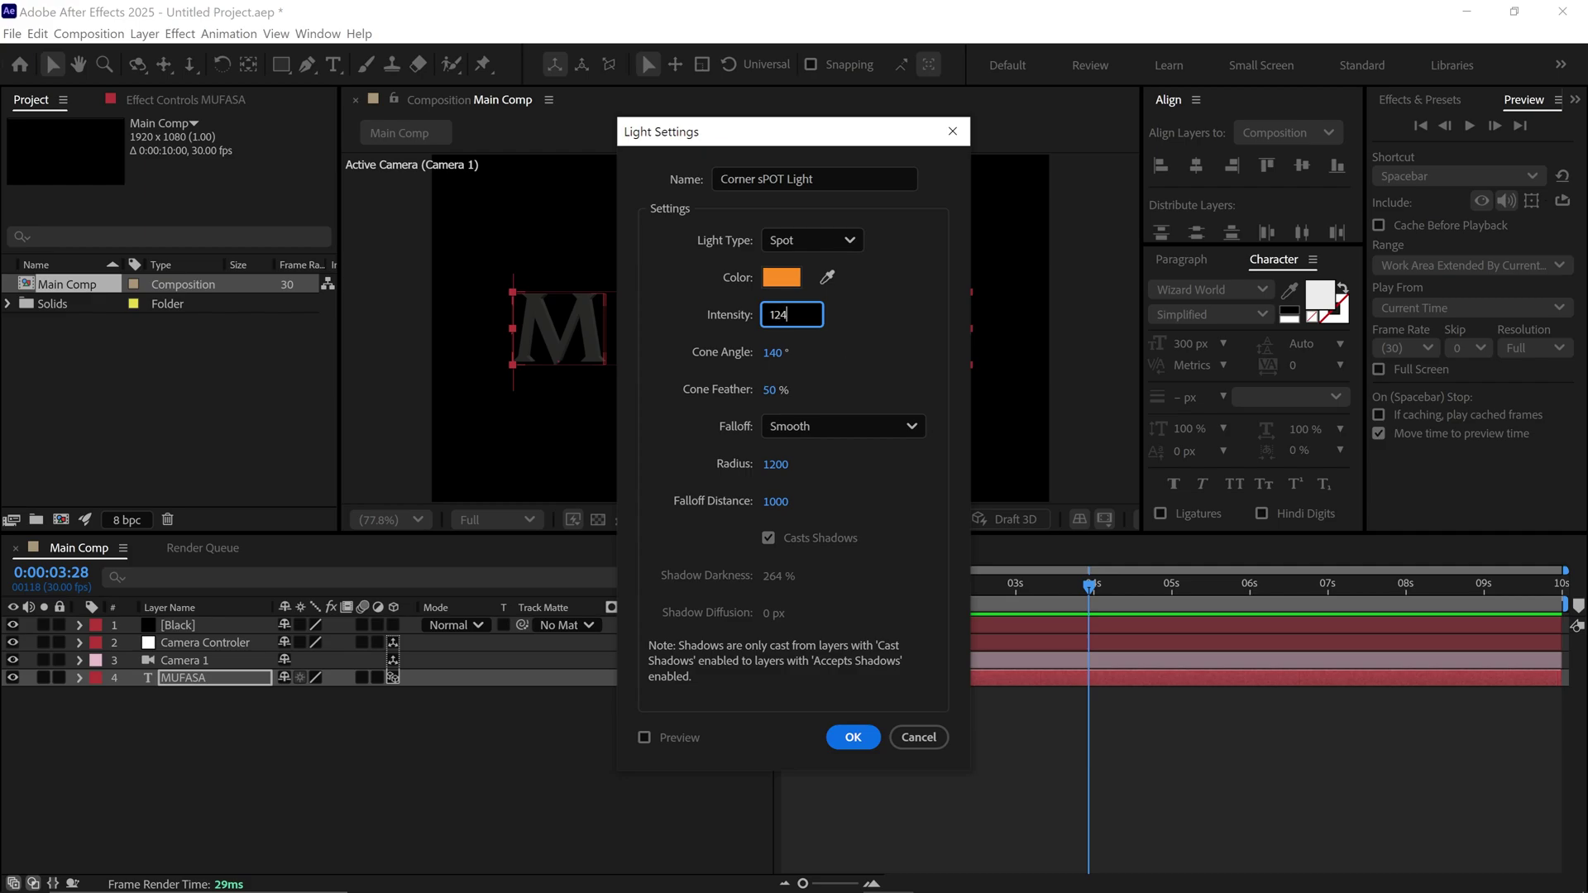
pyautogui.press('Return')
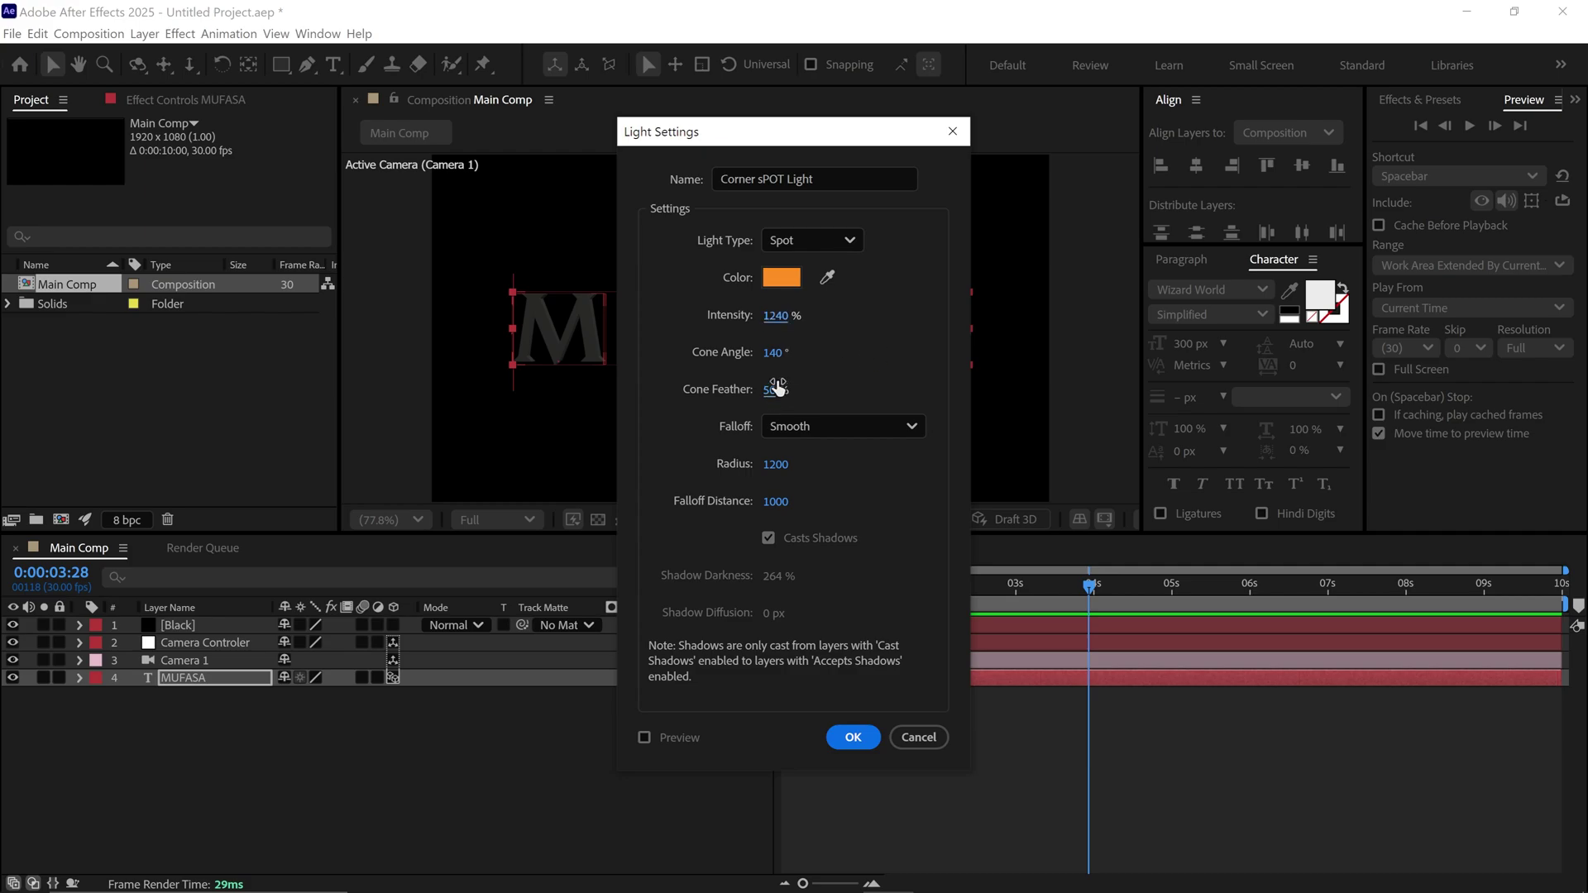
# Create the Corner sPOT Light layer and move it to the top of the layer stack
pyautogui.click(849, 744)
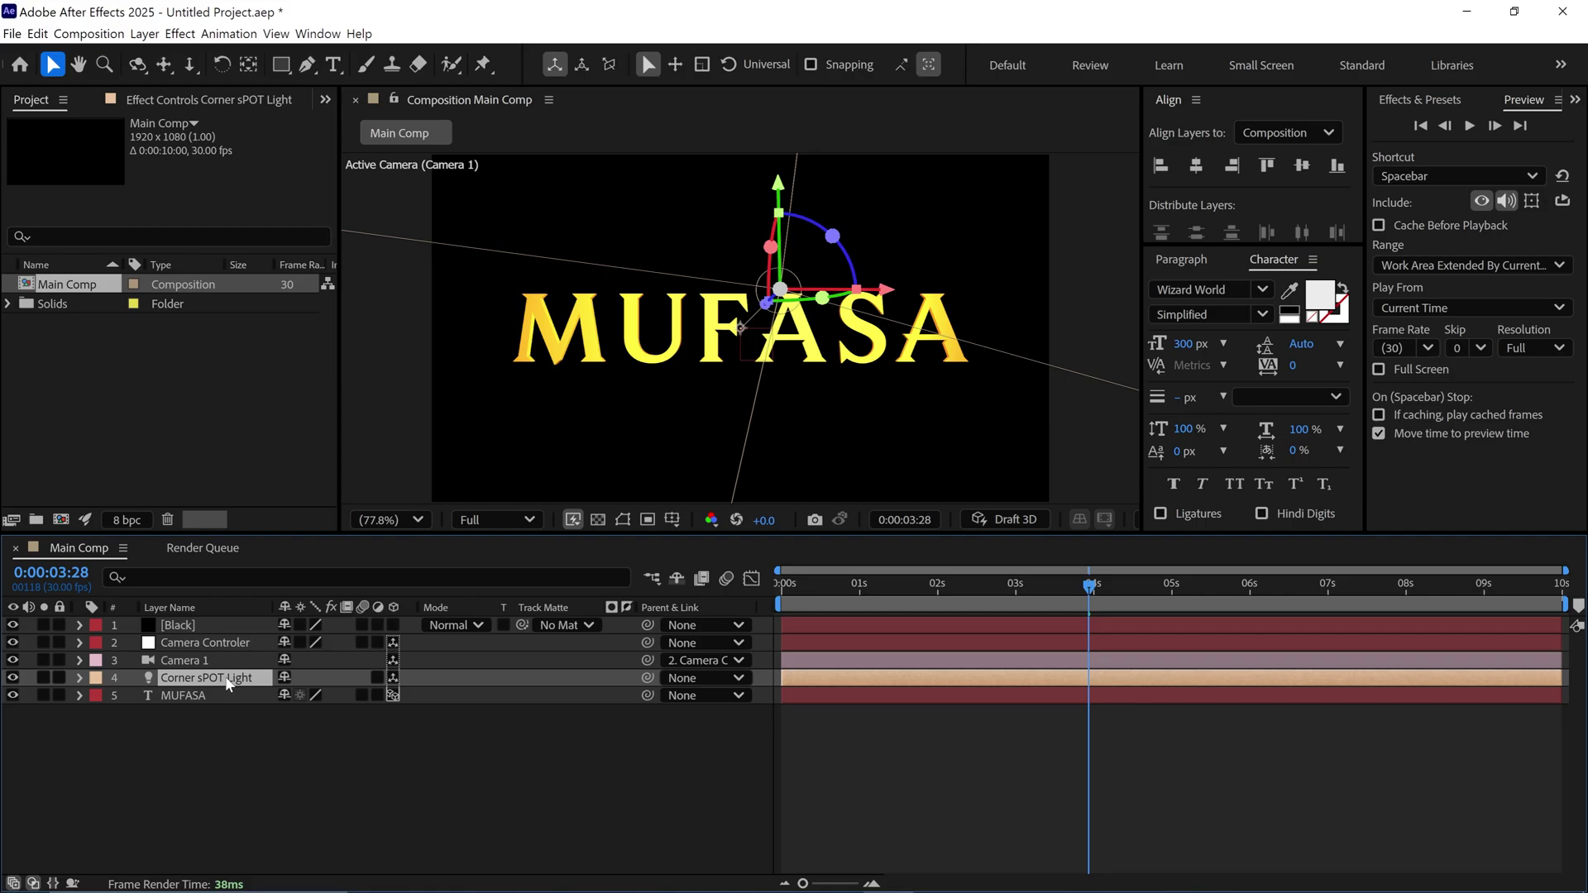
pyautogui.moveTo(228, 683); pyautogui.dragTo(234, 617)
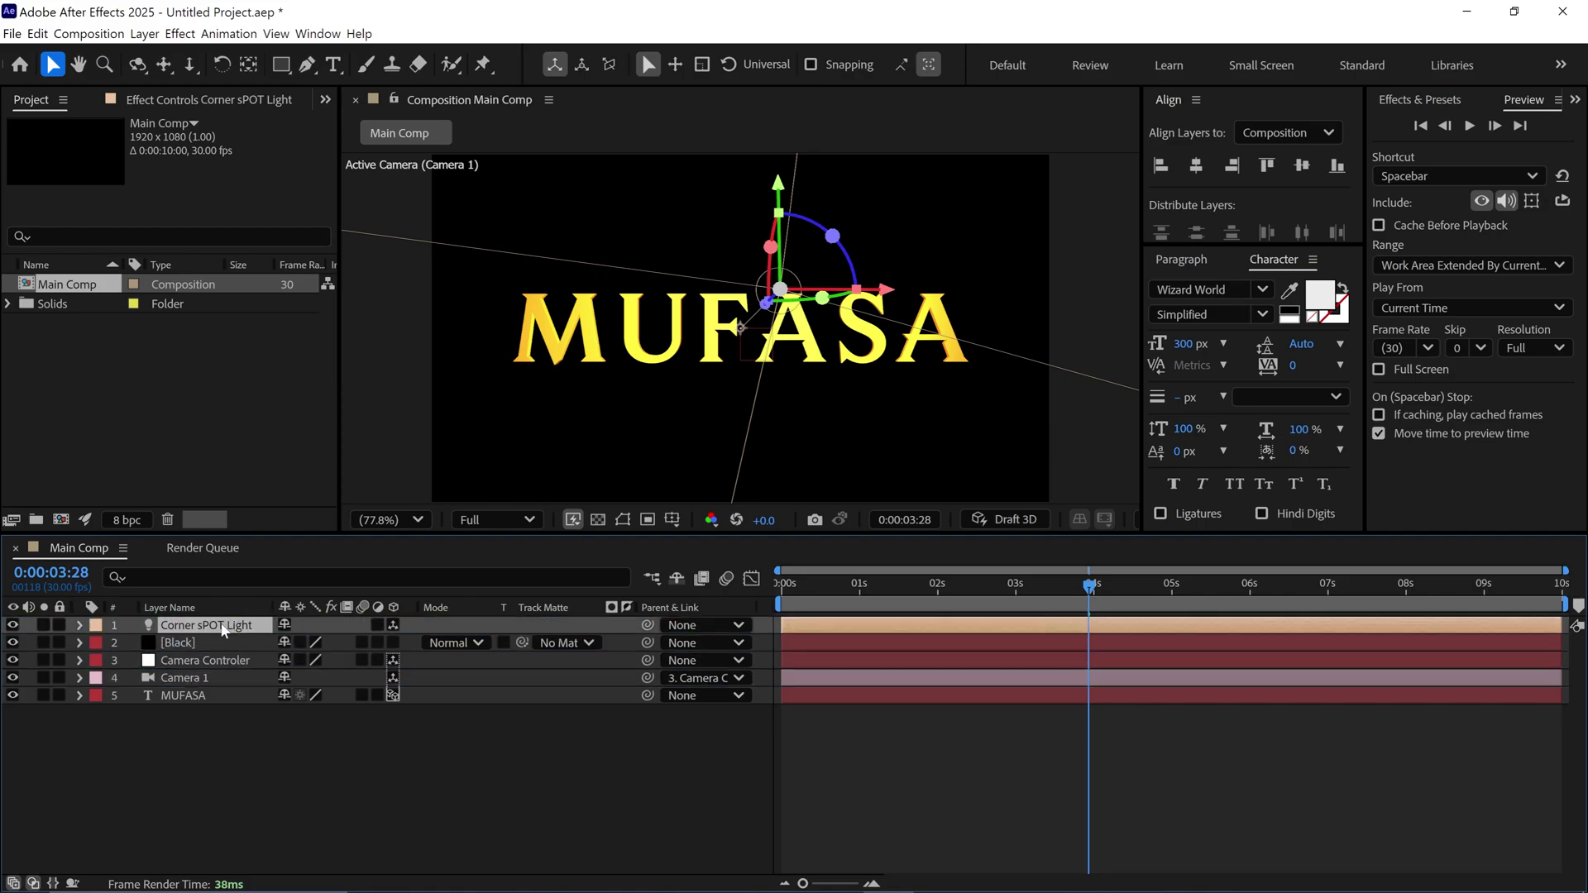
pyautogui.press('p')
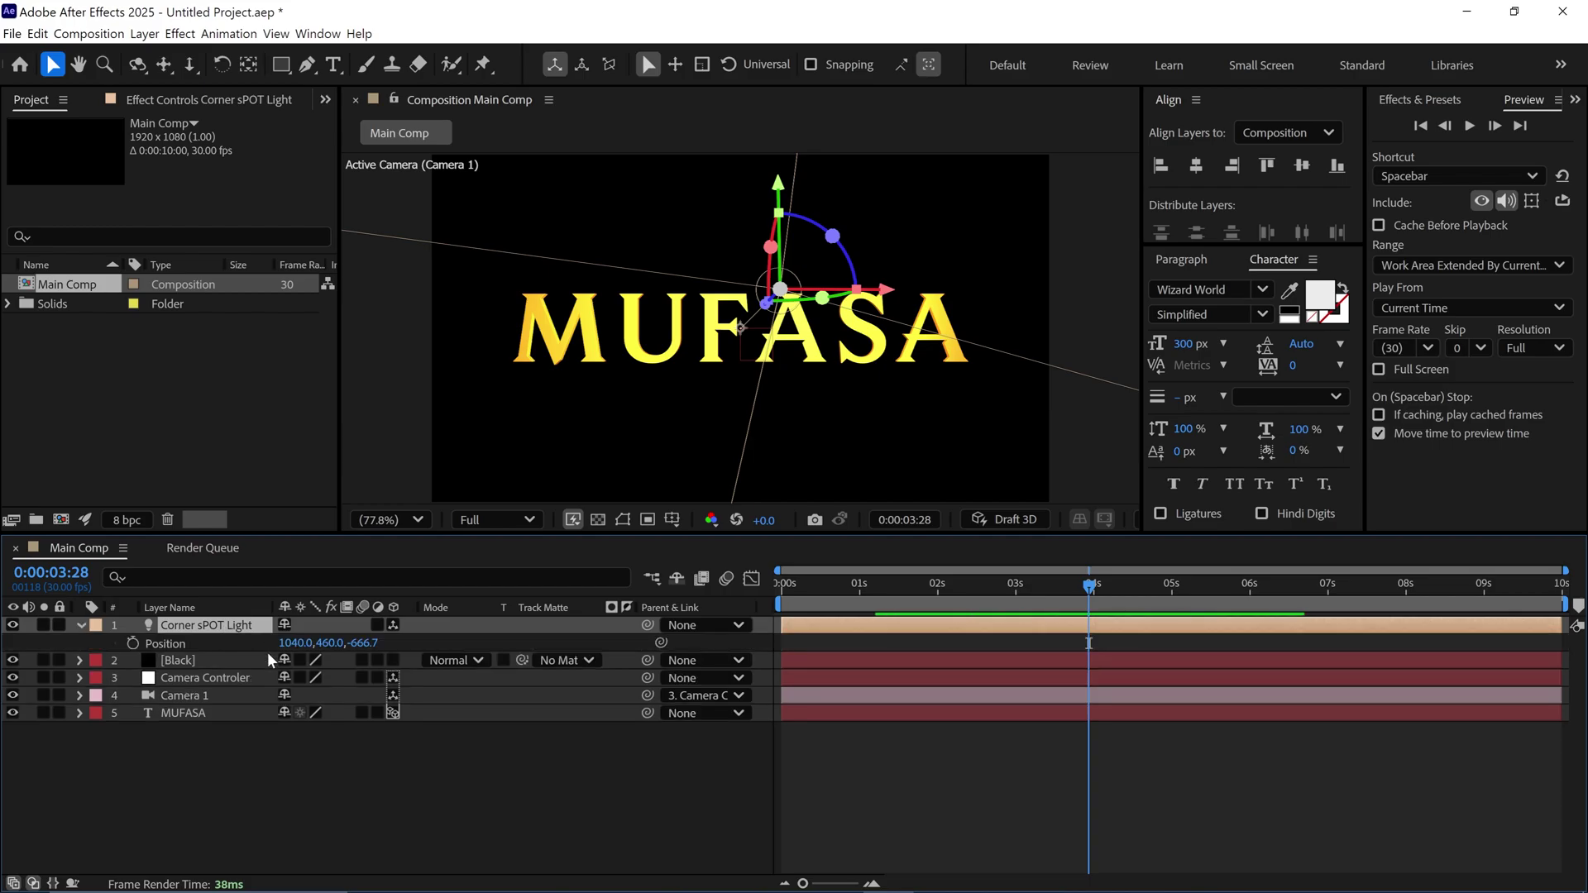
# Set the Corner sPOT Light's position to 2170, 468, -622
pyautogui.click(294, 643)
pyautogui.write('21')
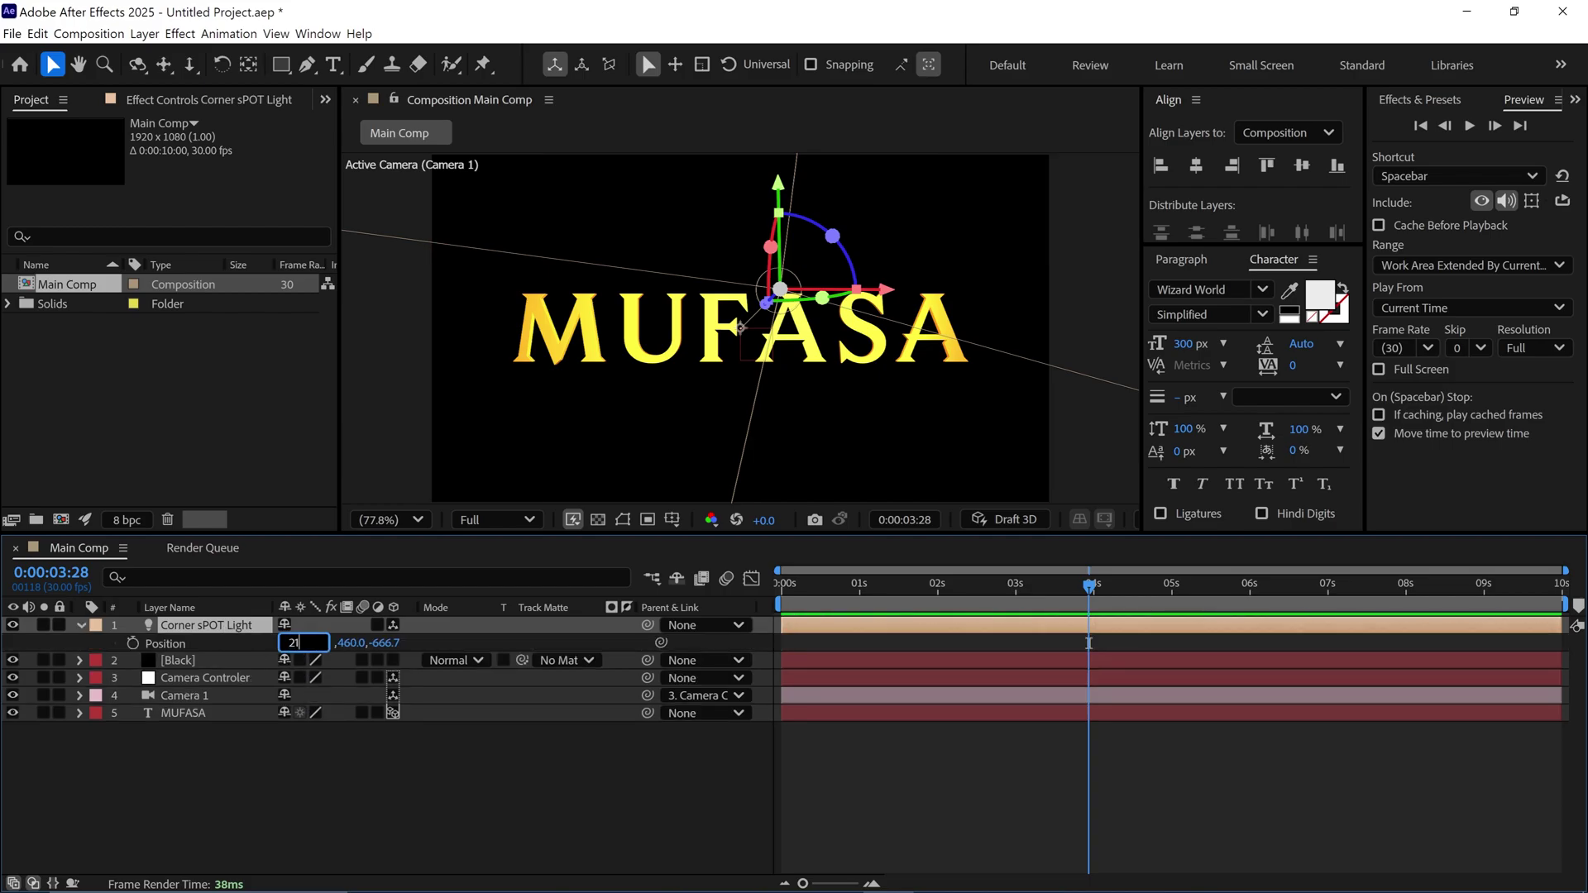
pyautogui.write('70')
pyautogui.press('Tab')
pyautogui.press('Tab')
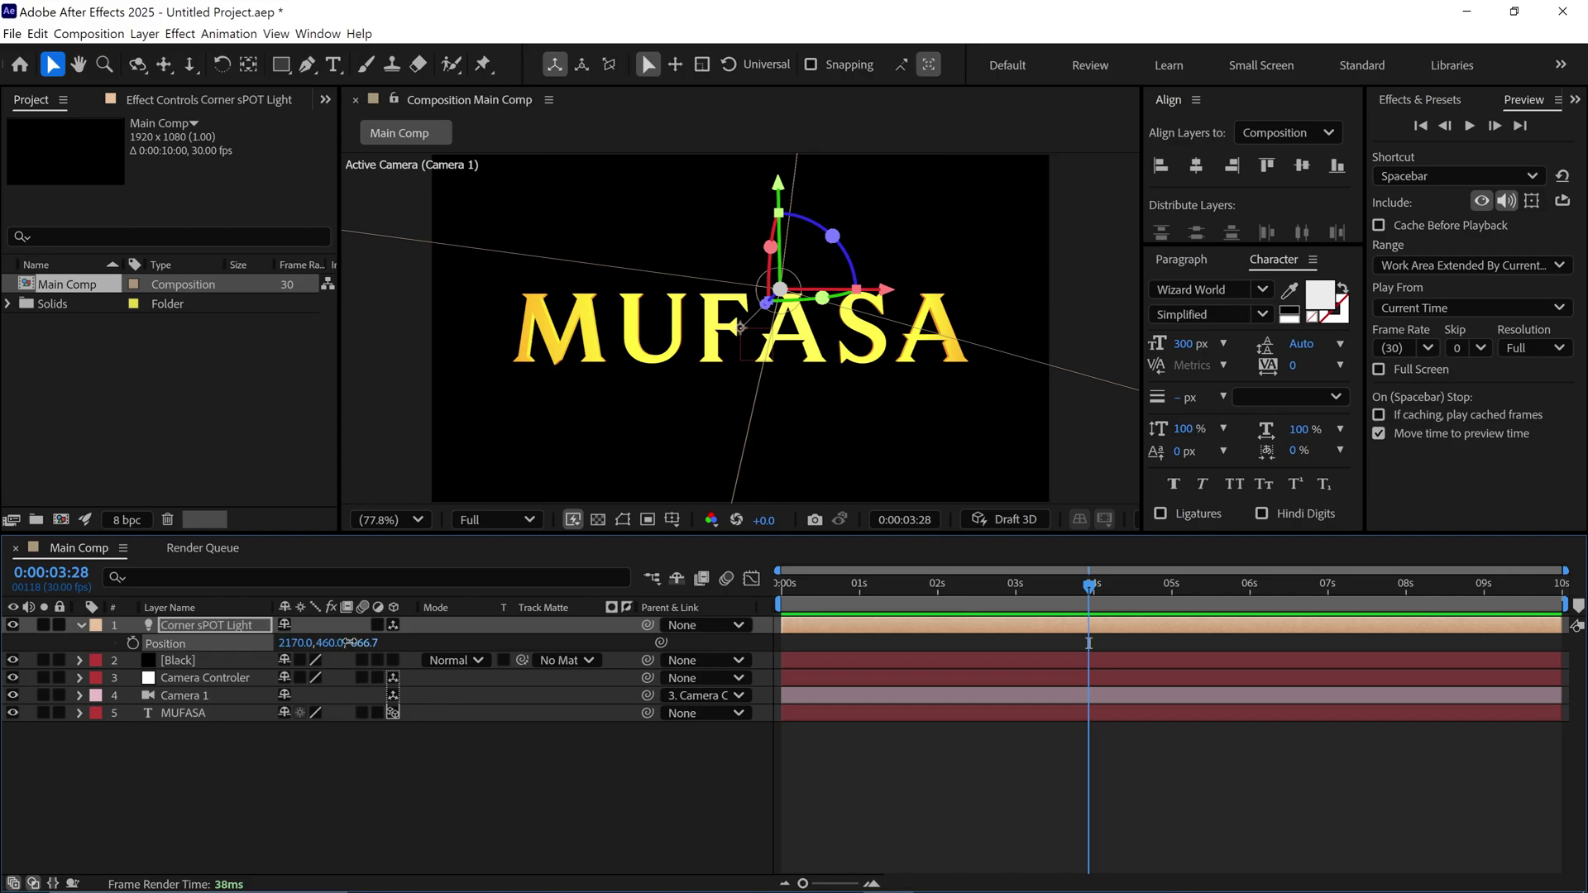
pyautogui.click(337, 649)
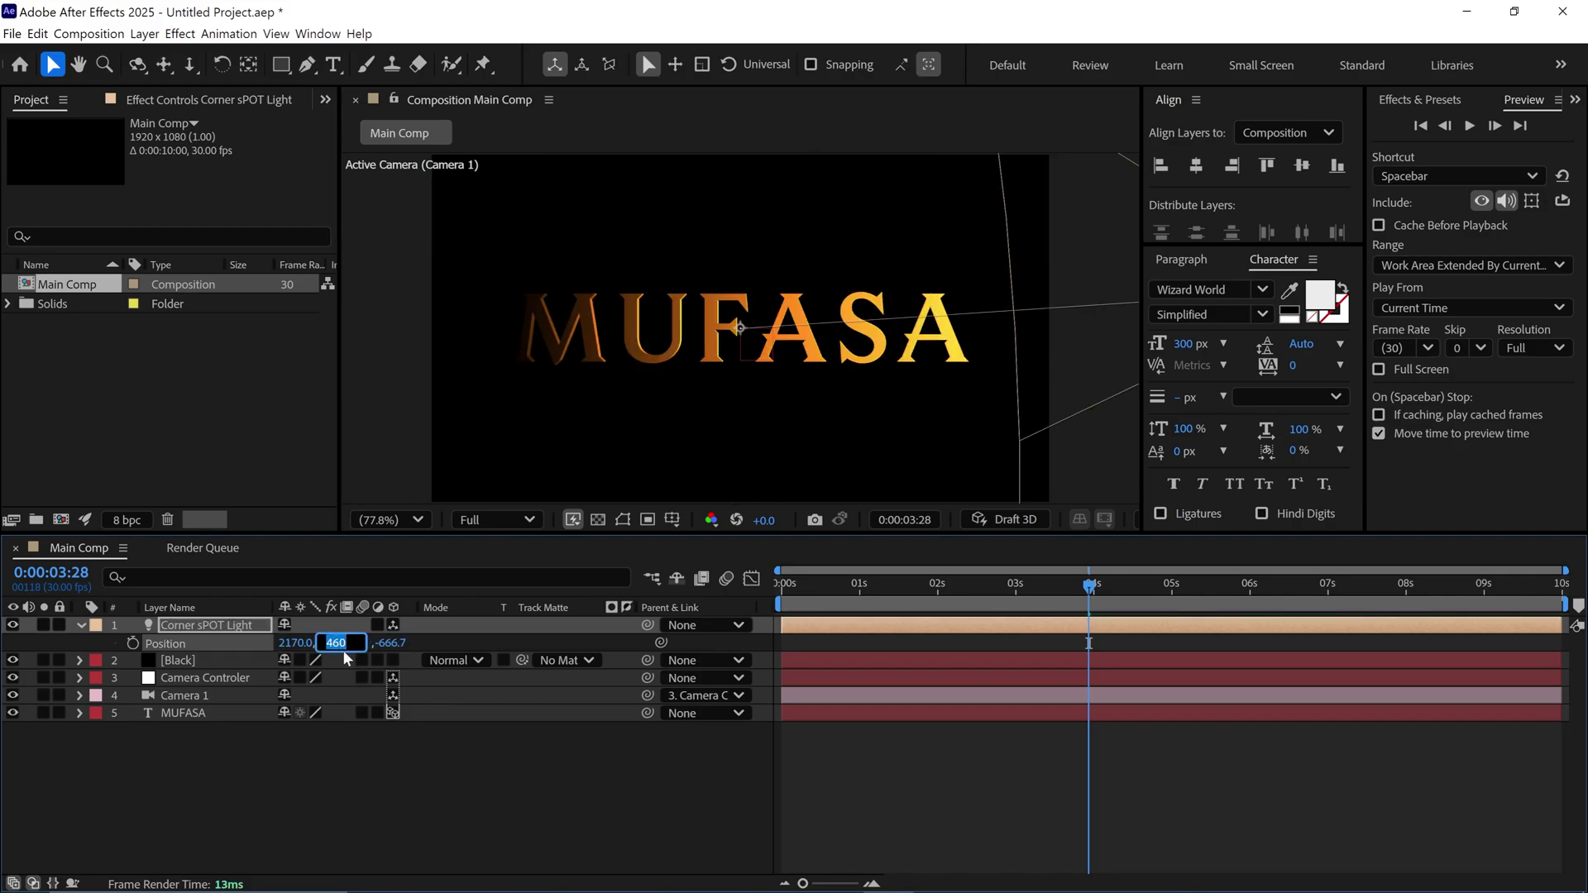
pyautogui.write('468')
pyautogui.press('Return')
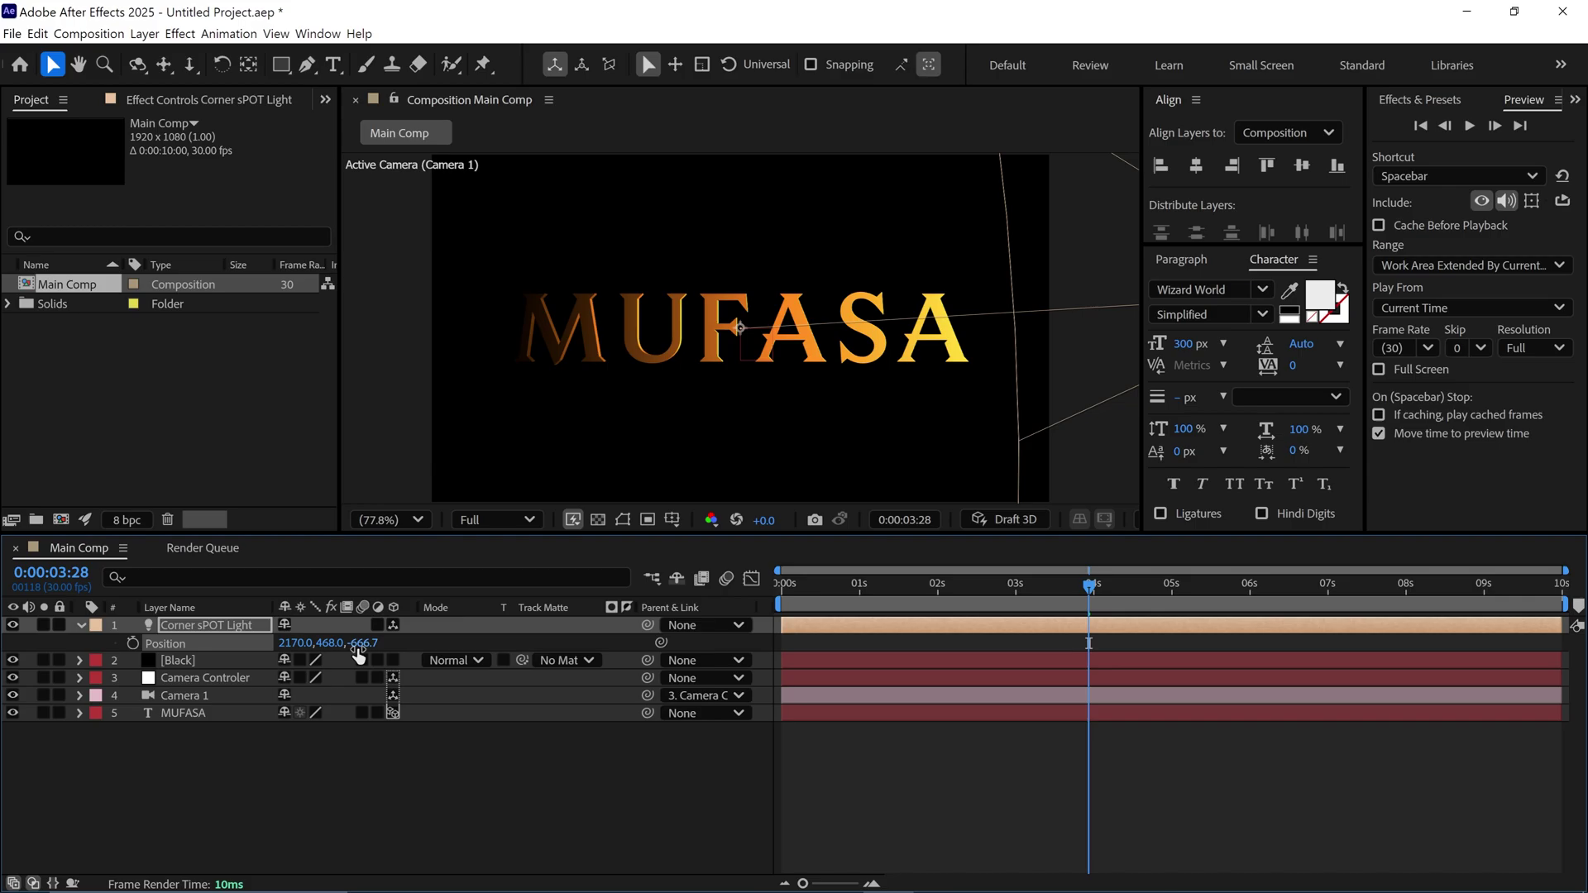
pyautogui.click(358, 649)
pyautogui.write('-622')
pyautogui.press('Return')
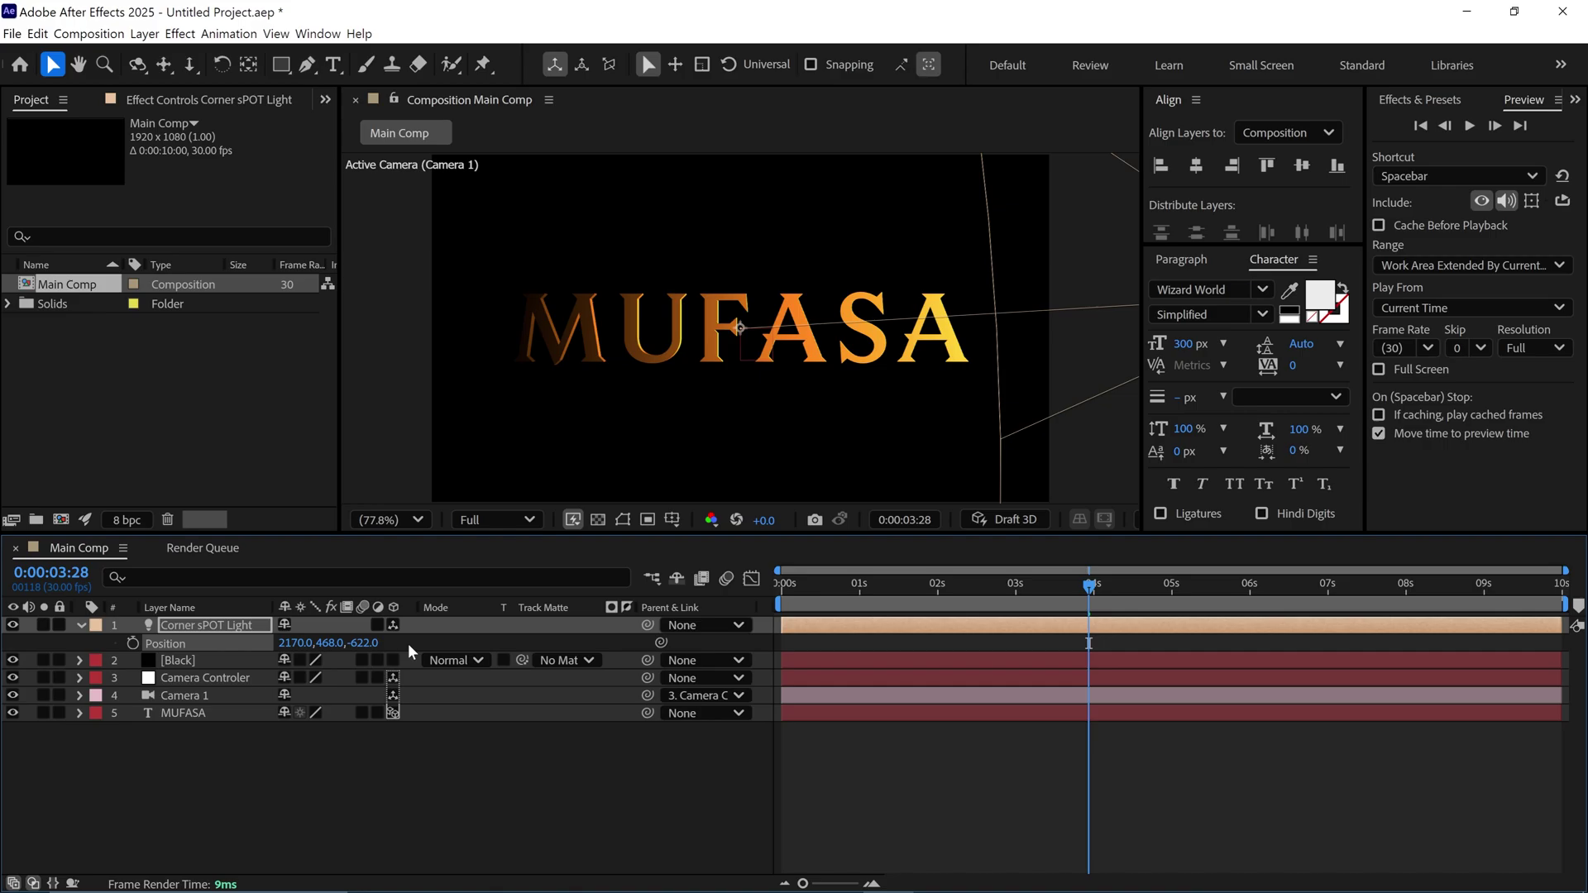
# Keyframe the light's Y Rotation at -15° on the first frame
pyautogui.press('r')
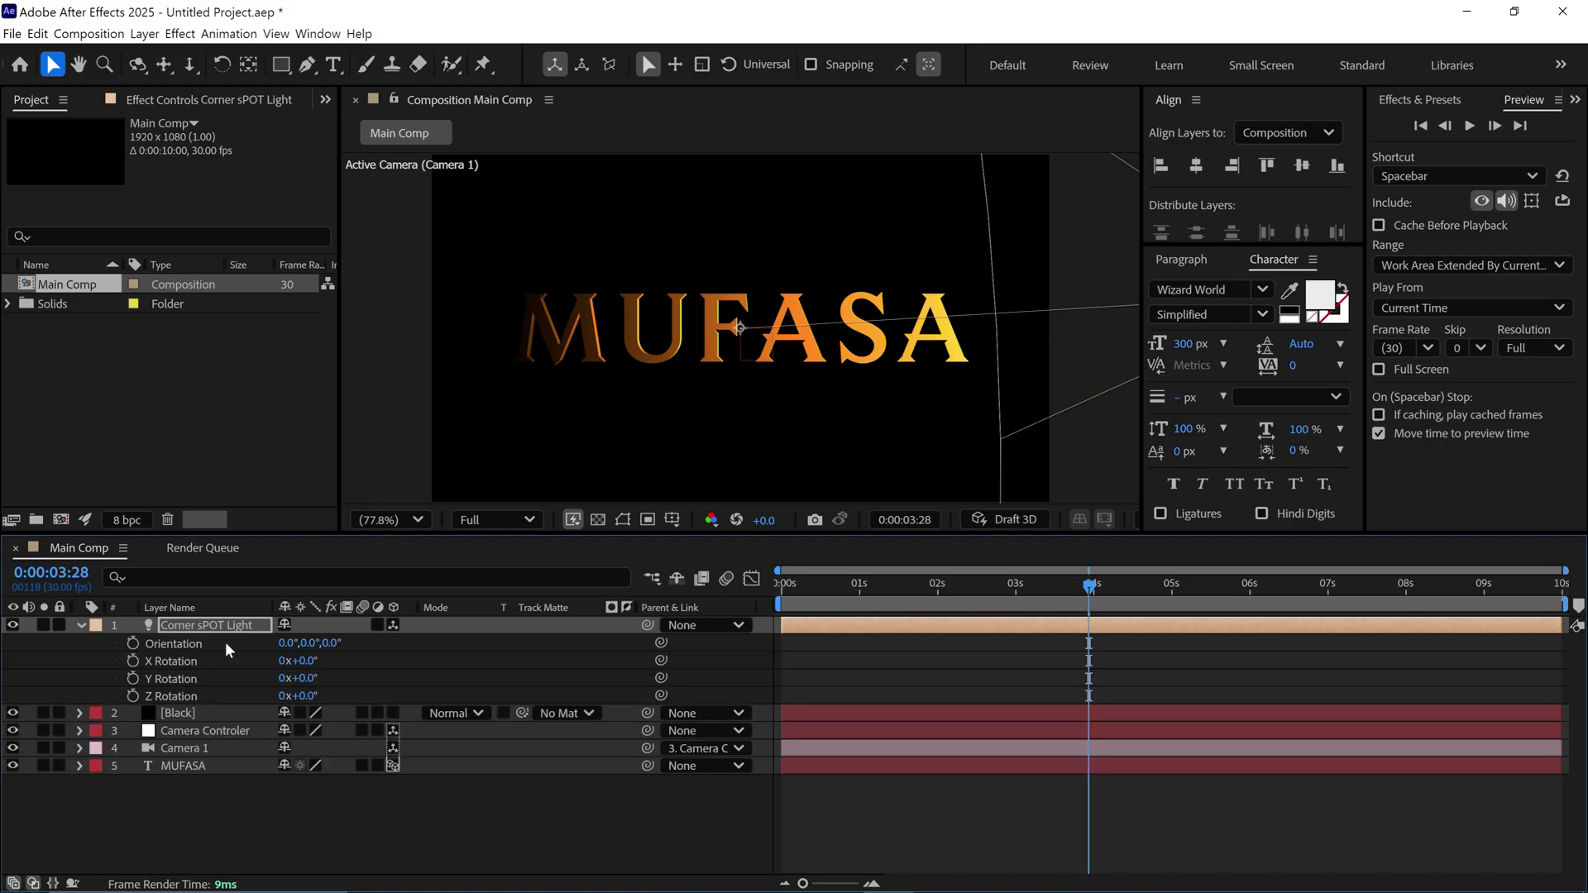
pyautogui.click(195, 679)
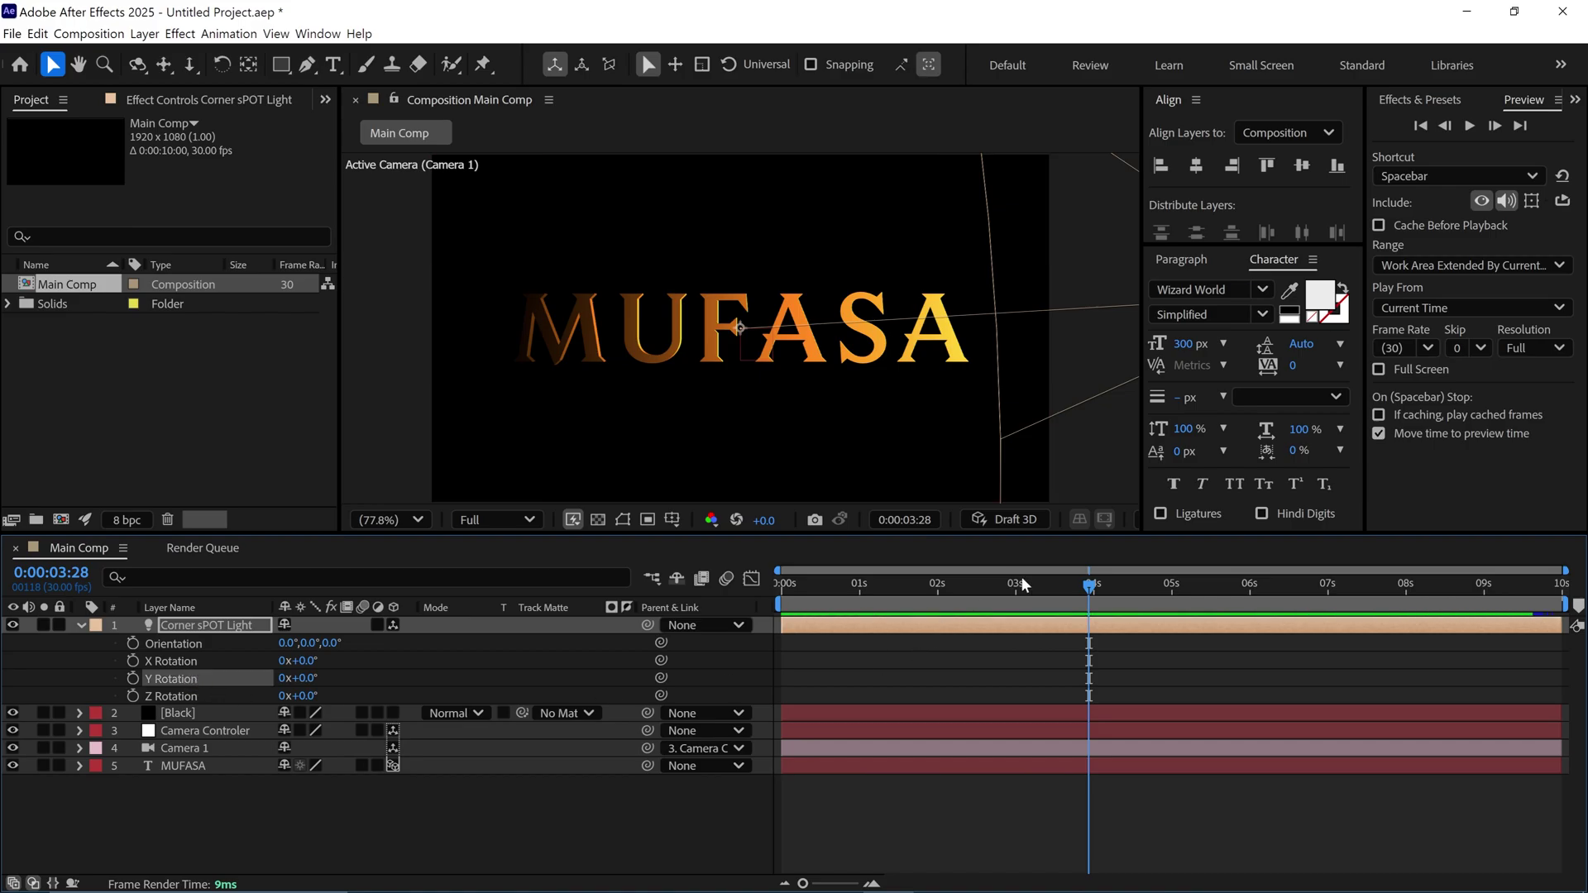
pyautogui.click(831, 583)
pyautogui.press('Home')
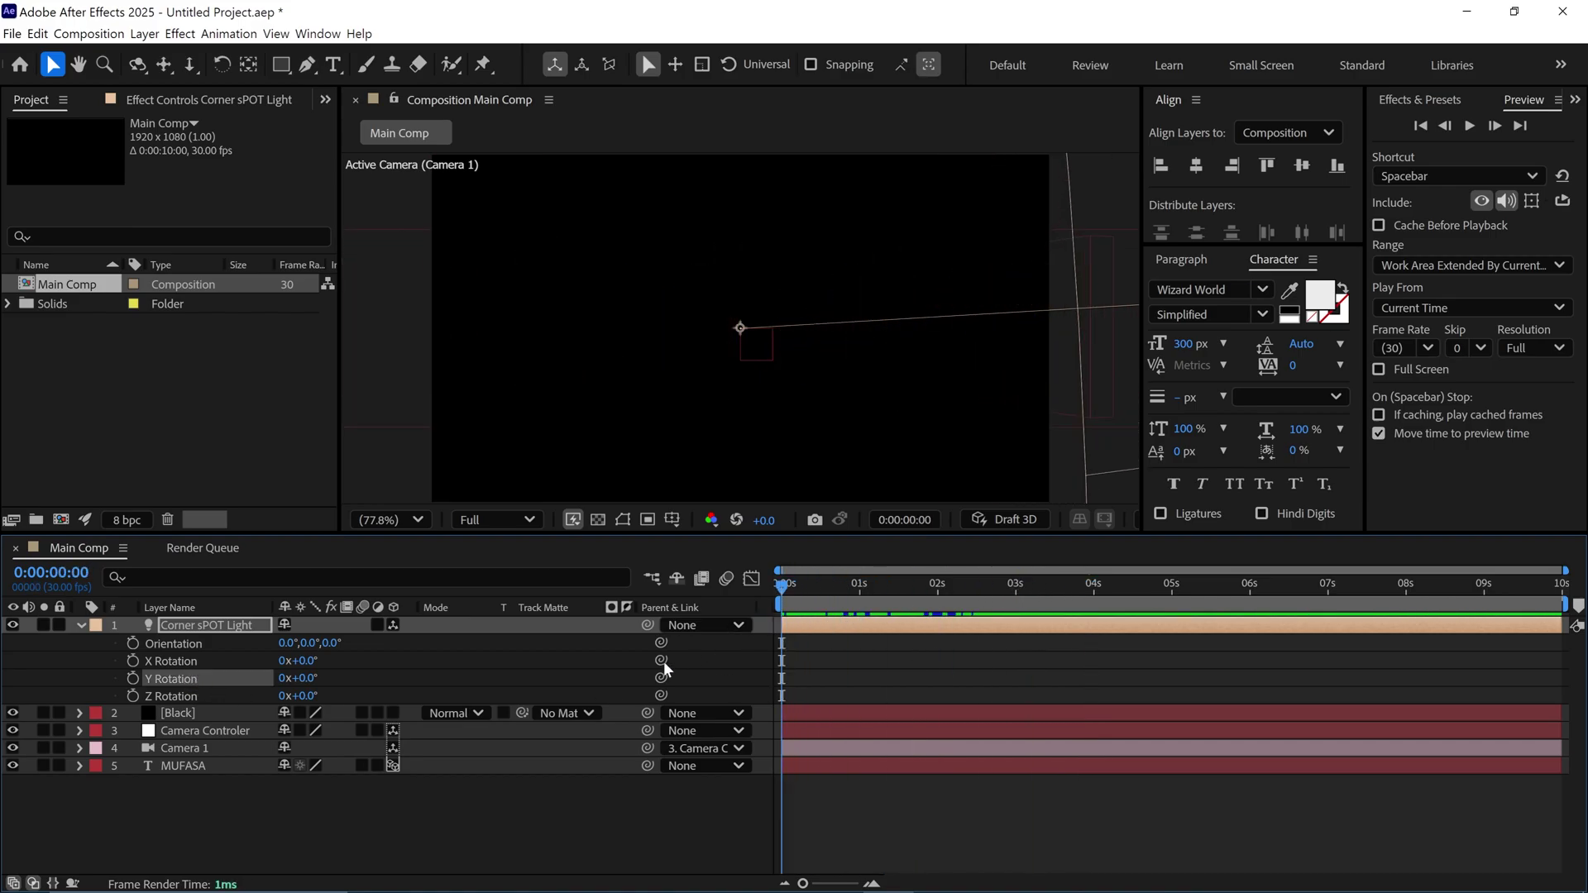
pyautogui.click(310, 679)
pyautogui.write('-15')
pyautogui.press('Return')
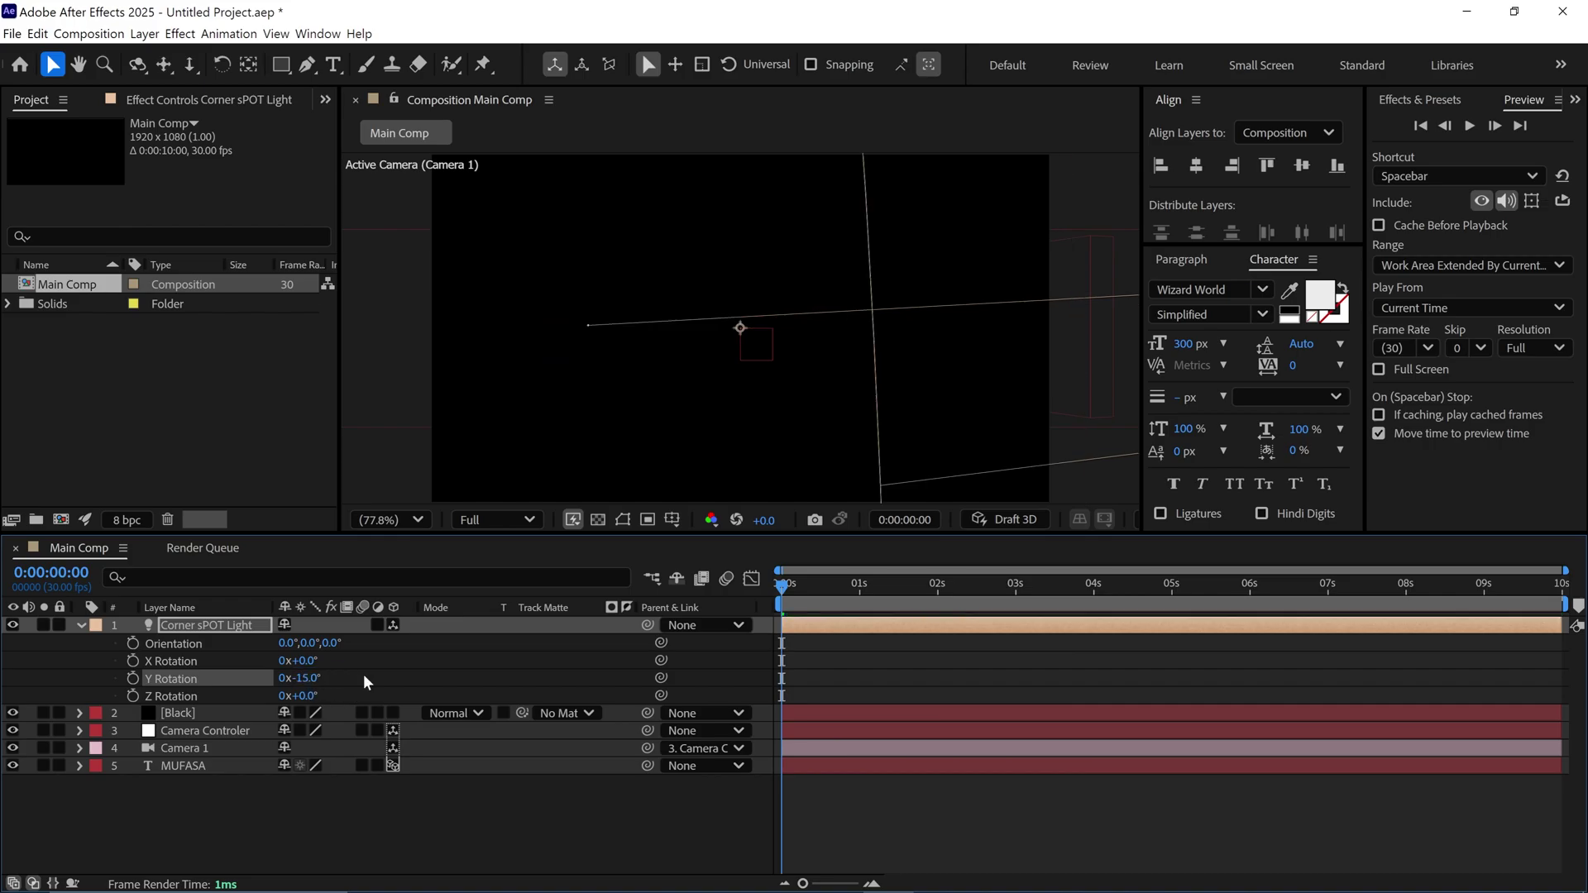
pyautogui.click(132, 678)
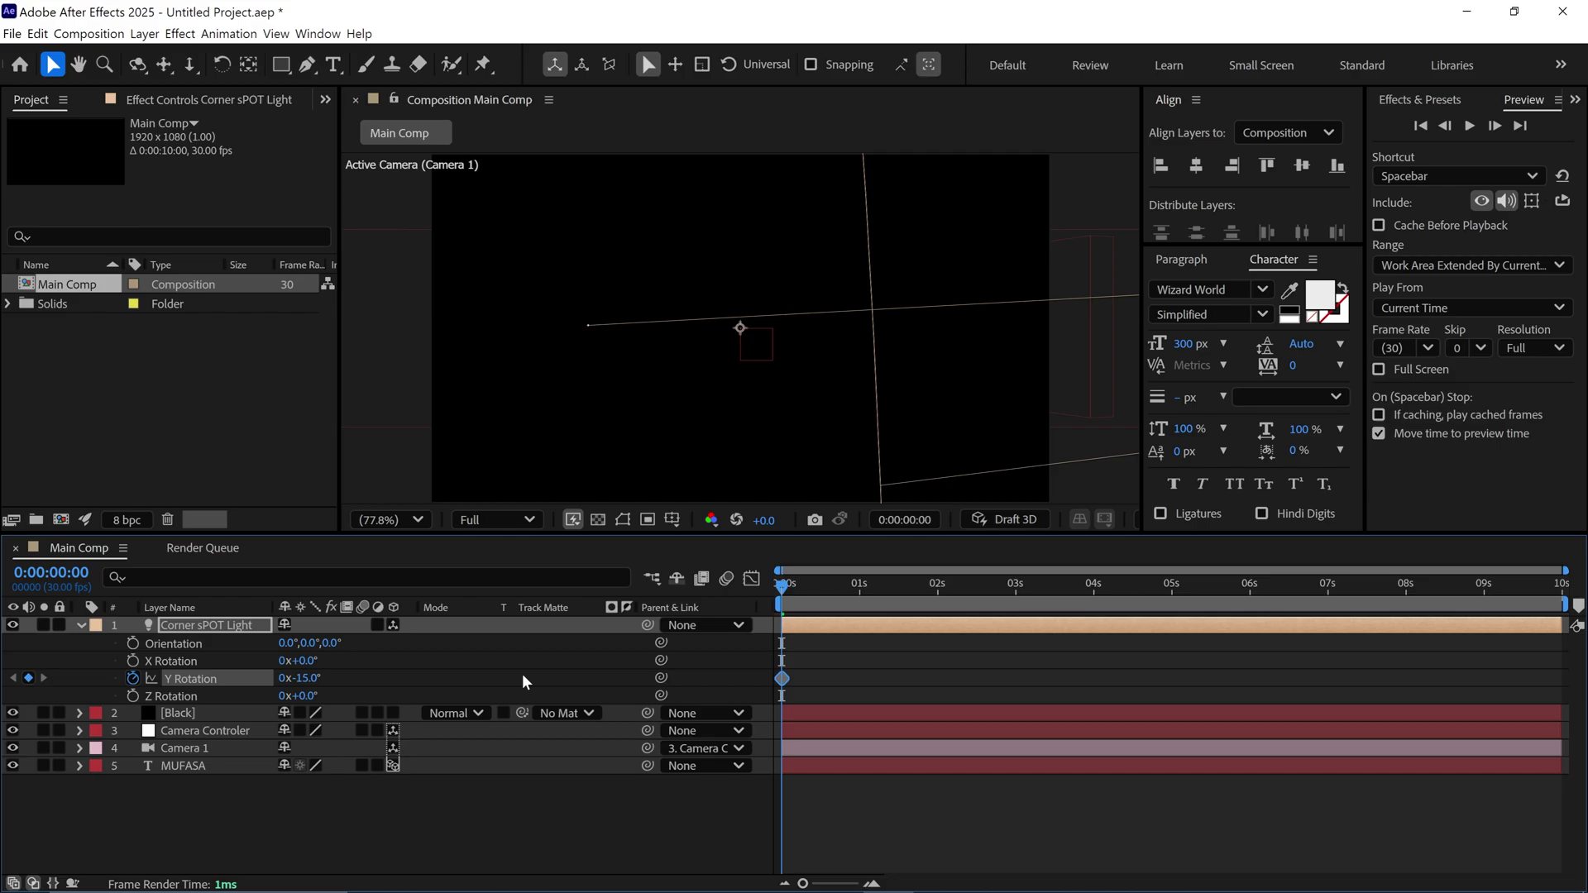
# Add Y Rotation keyframes of 0° at 1:11 and -1.2° at 6:07
pyautogui.moveTo(784, 586); pyautogui.dragTo(893, 584)
pyautogui.click(310, 678)
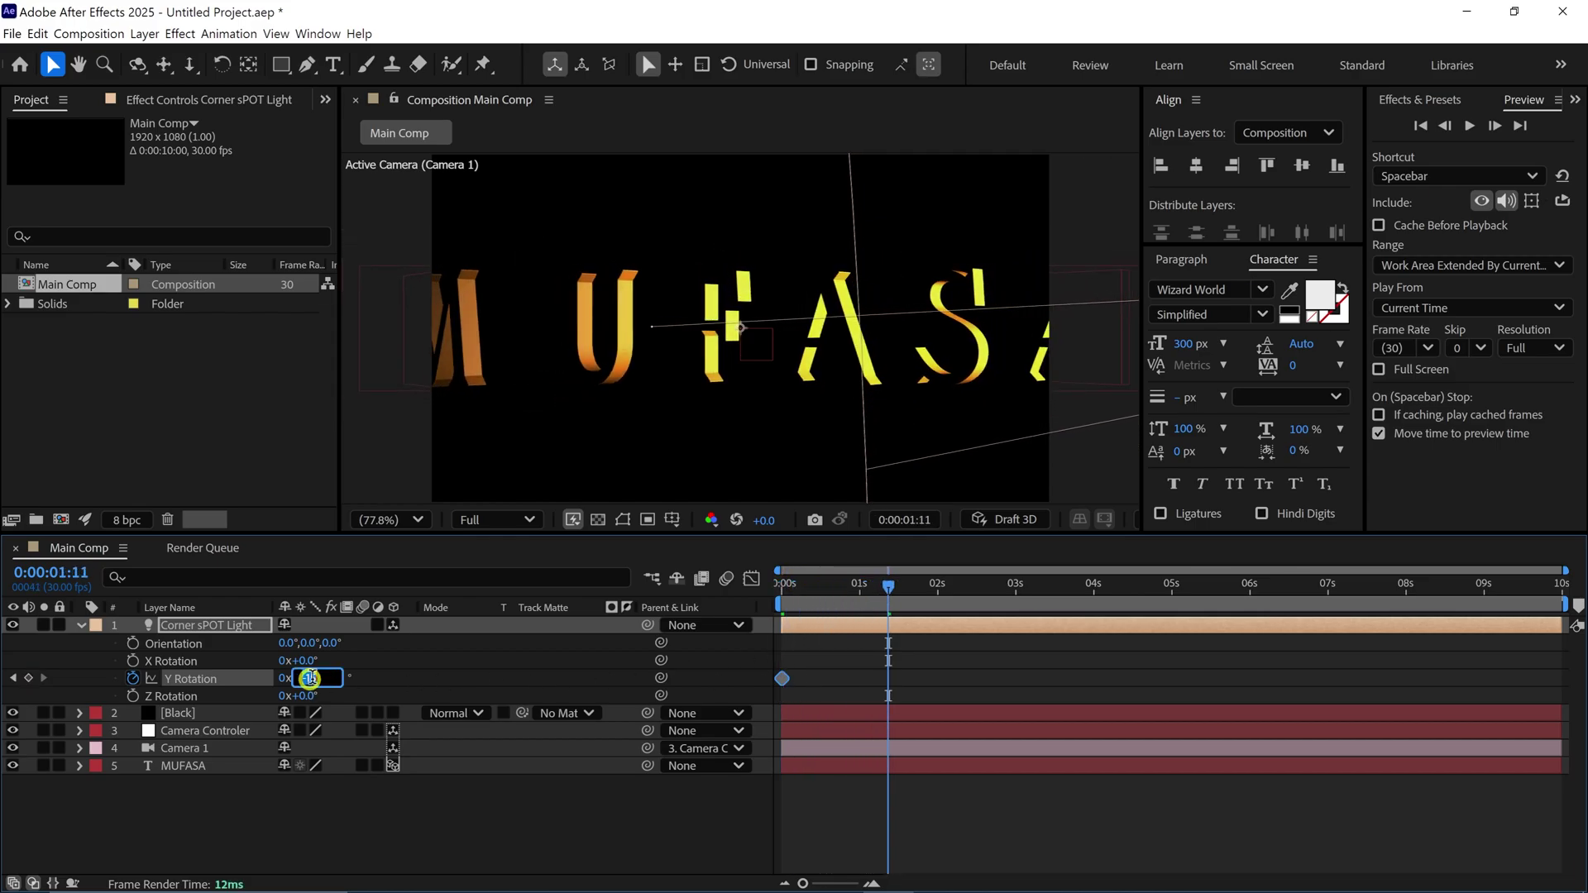
pyautogui.write('0')
pyautogui.press('Return')
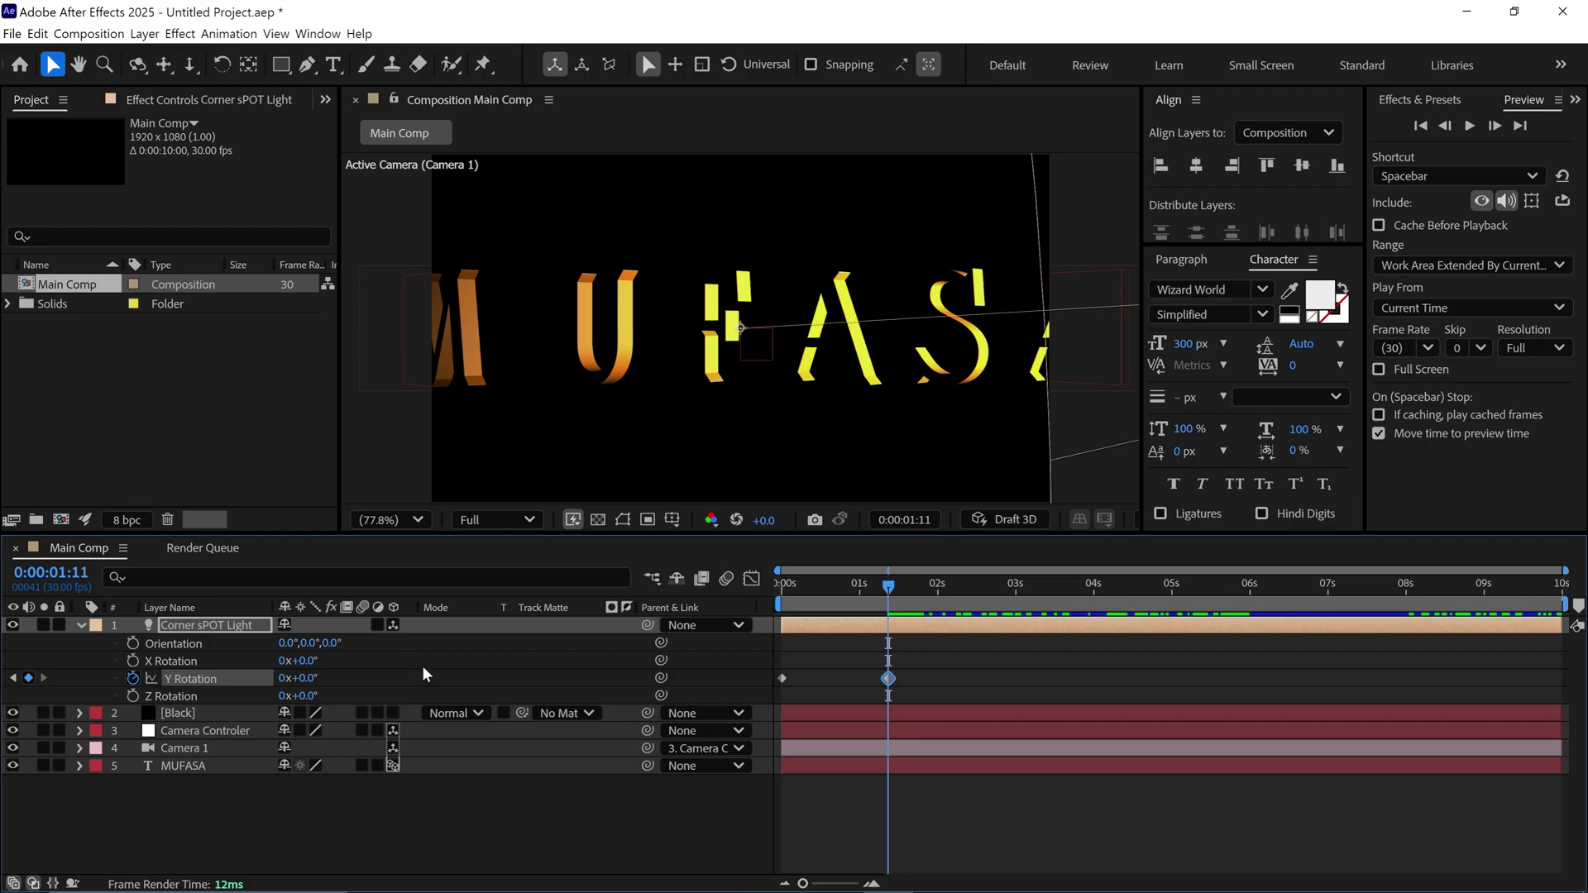
pyautogui.moveTo(891, 583); pyautogui.dragTo(1269, 588)
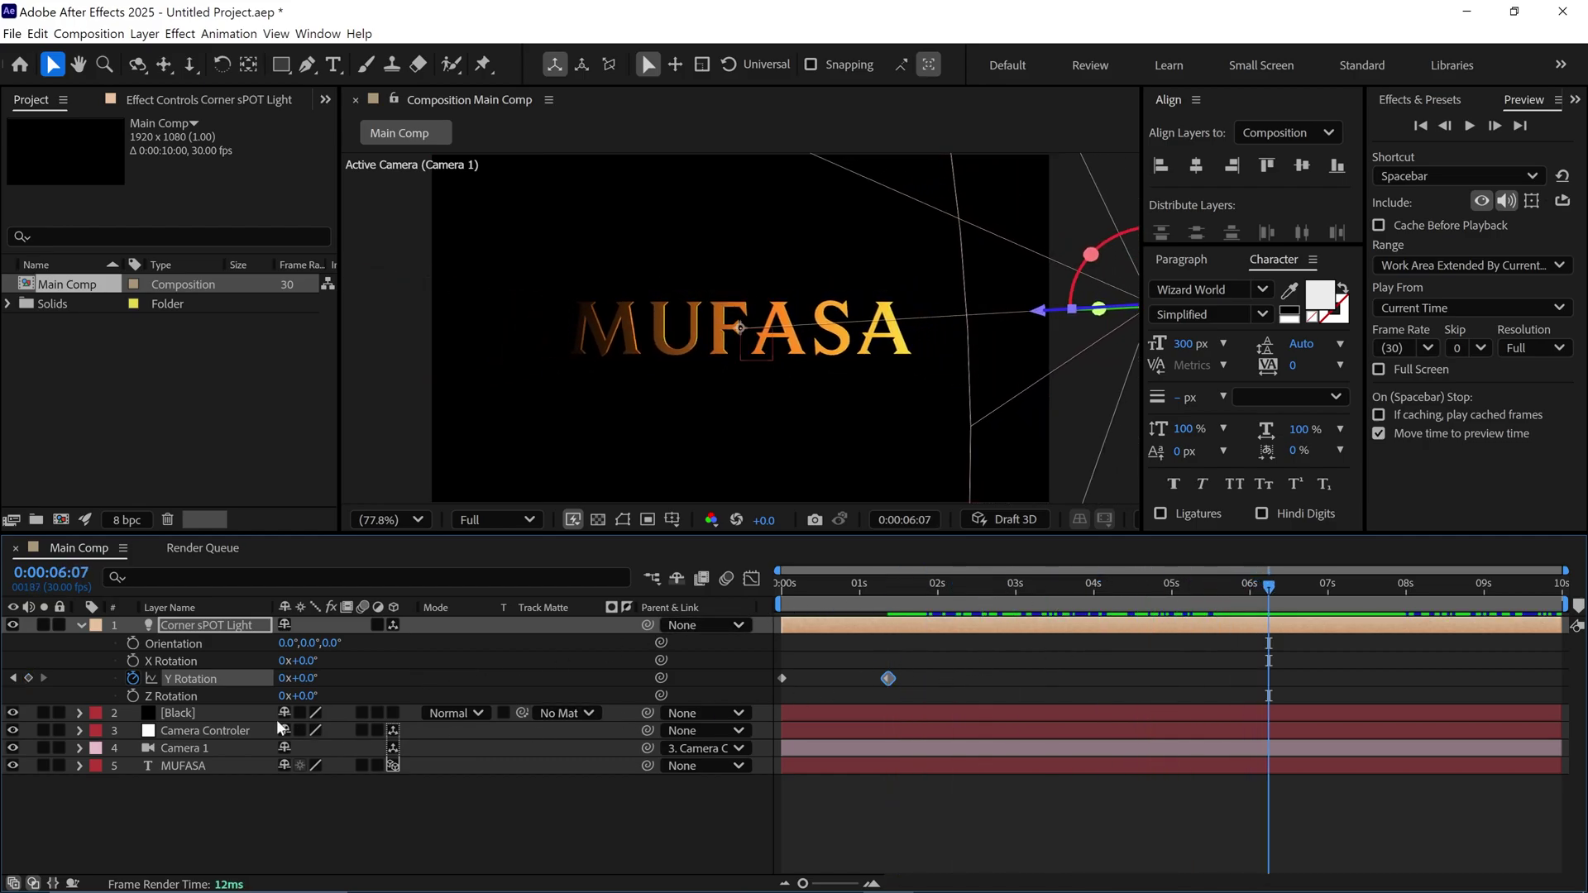
pyautogui.click(305, 678)
pyautogui.write('-1')
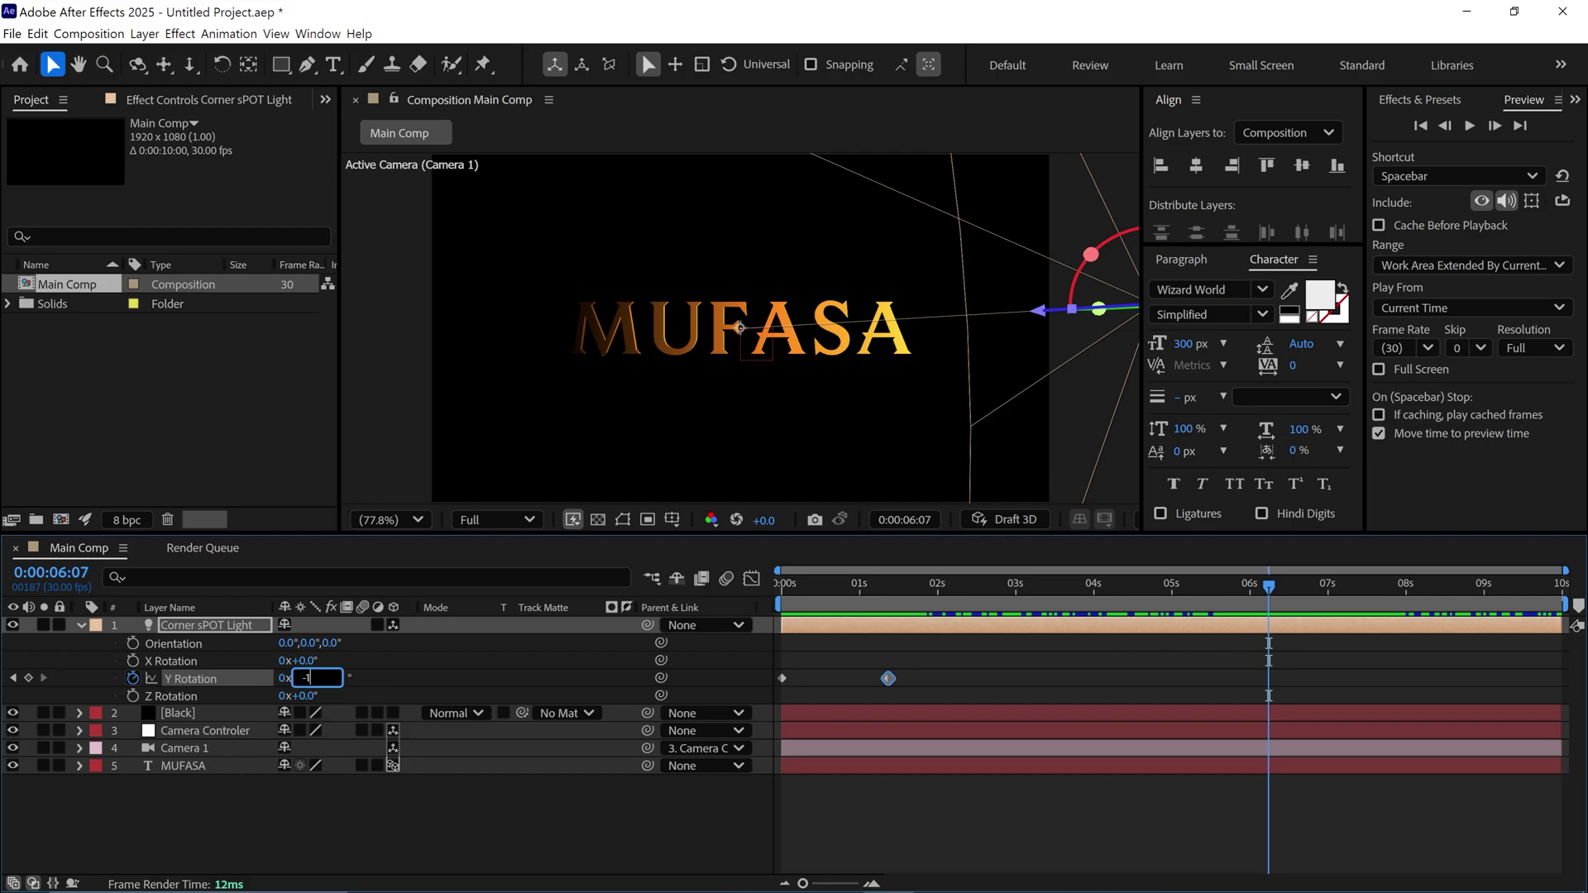
pyautogui.write('.')
pyautogui.write('5')
pyautogui.press('Return')
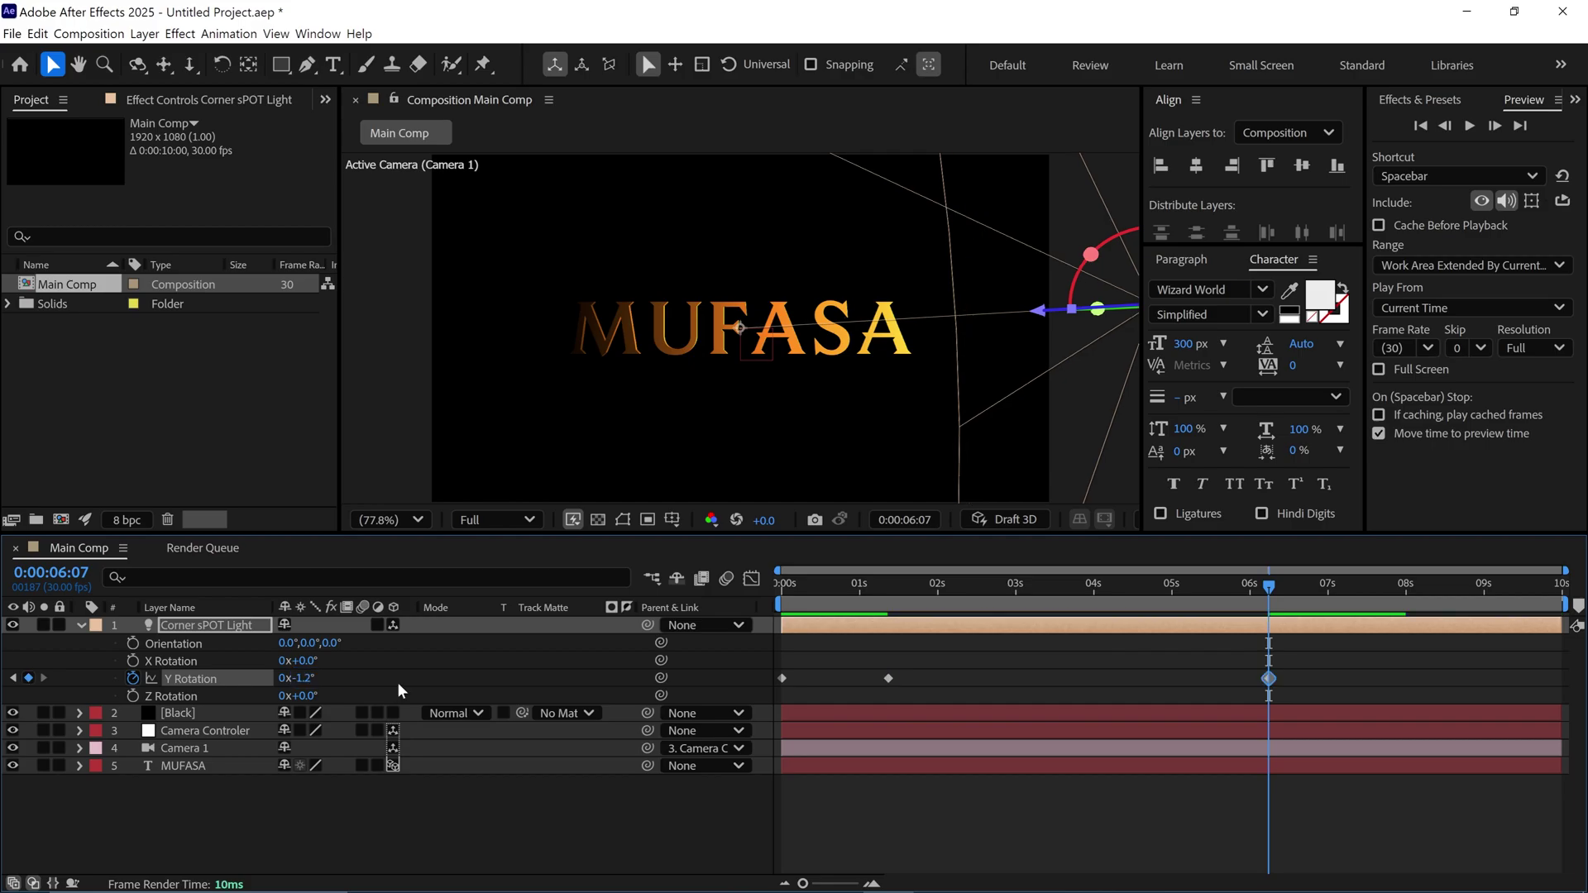
pyautogui.moveTo(1273, 585)
pyautogui.mouseDown()
pyautogui.moveTo(767, 610)
pyautogui.moveTo(1268, 587)
pyautogui.mouseUp()
# Keyframe the spotlight's Radius from 1200 at 1:11 to 1250 at 6:00
pyautogui.click(81, 625)
pyautogui.click(81, 625)
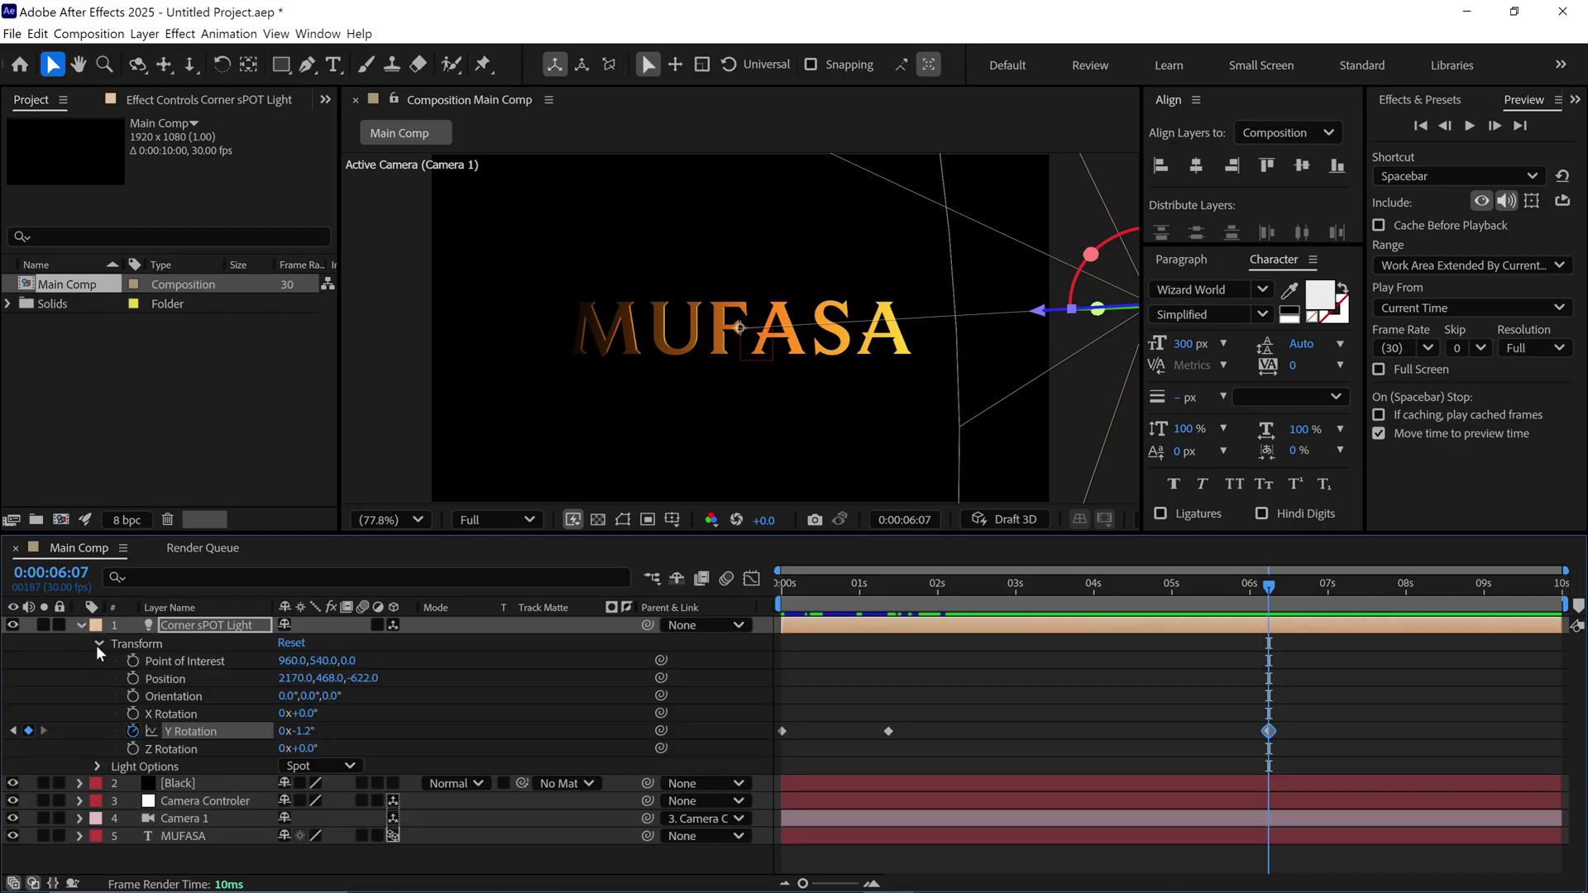
pyautogui.click(97, 644)
pyautogui.click(99, 662)
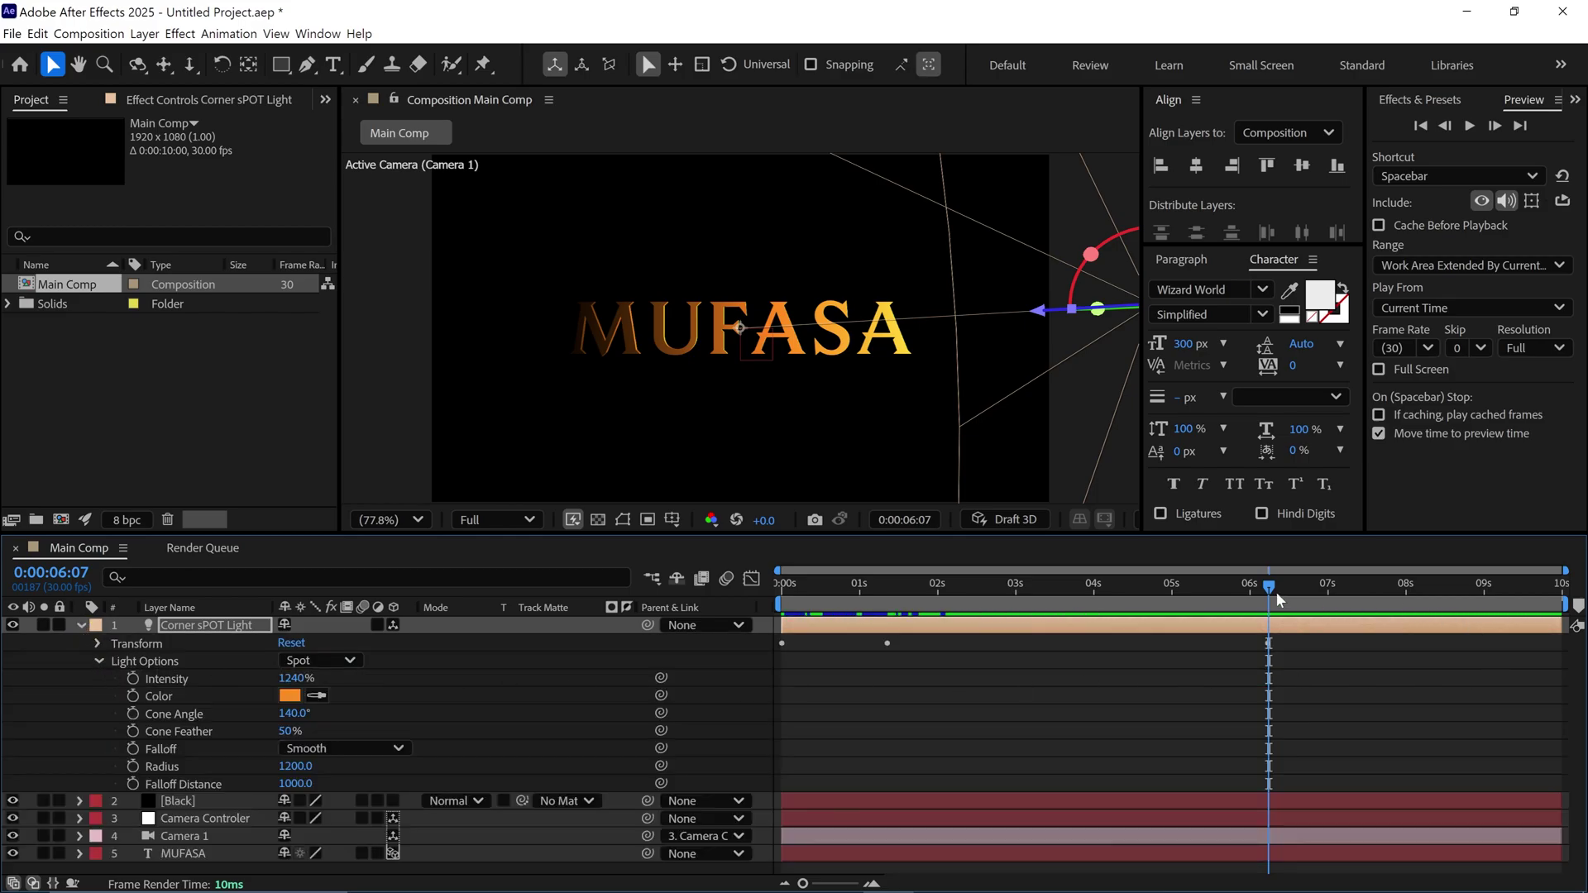
pyautogui.moveTo(1274, 588); pyautogui.dragTo(889, 629)
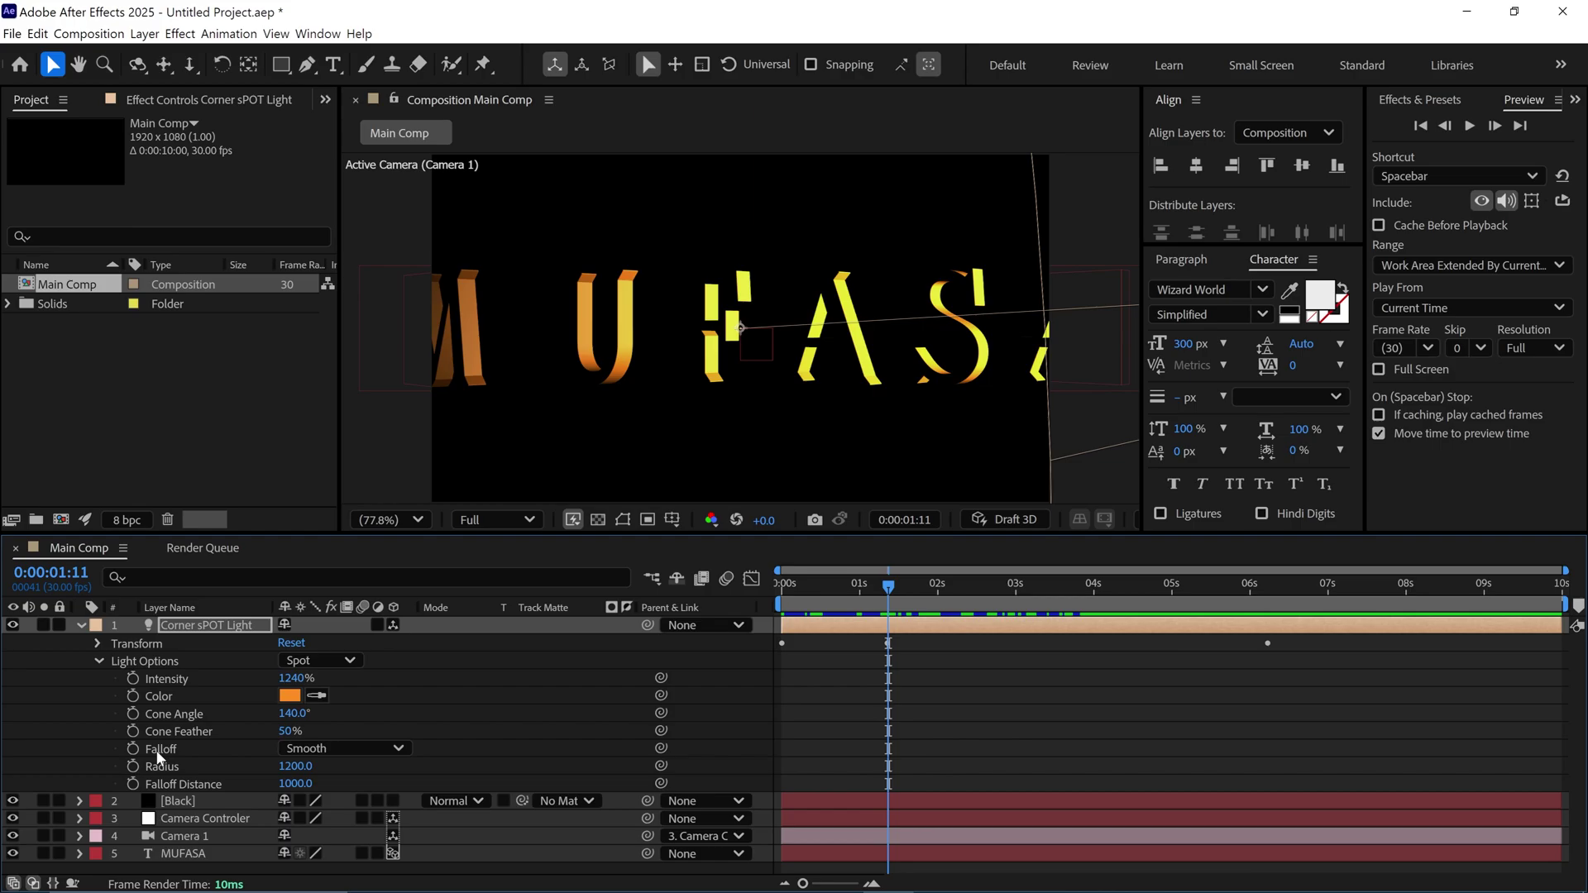
pyautogui.click(132, 765)
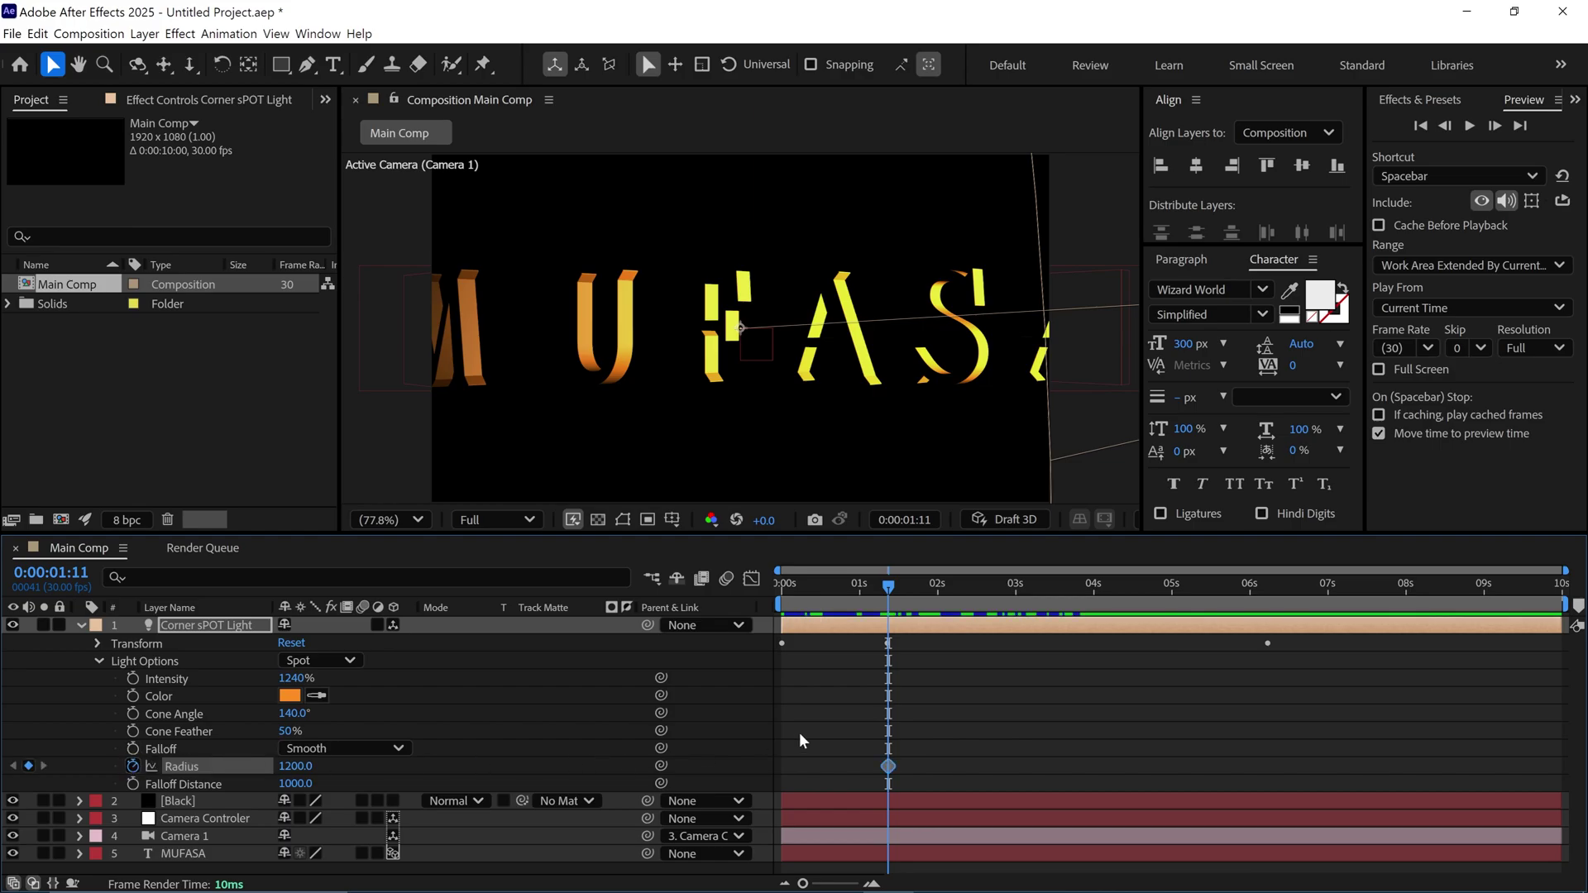
pyautogui.moveTo(888, 585); pyautogui.dragTo(1250, 587)
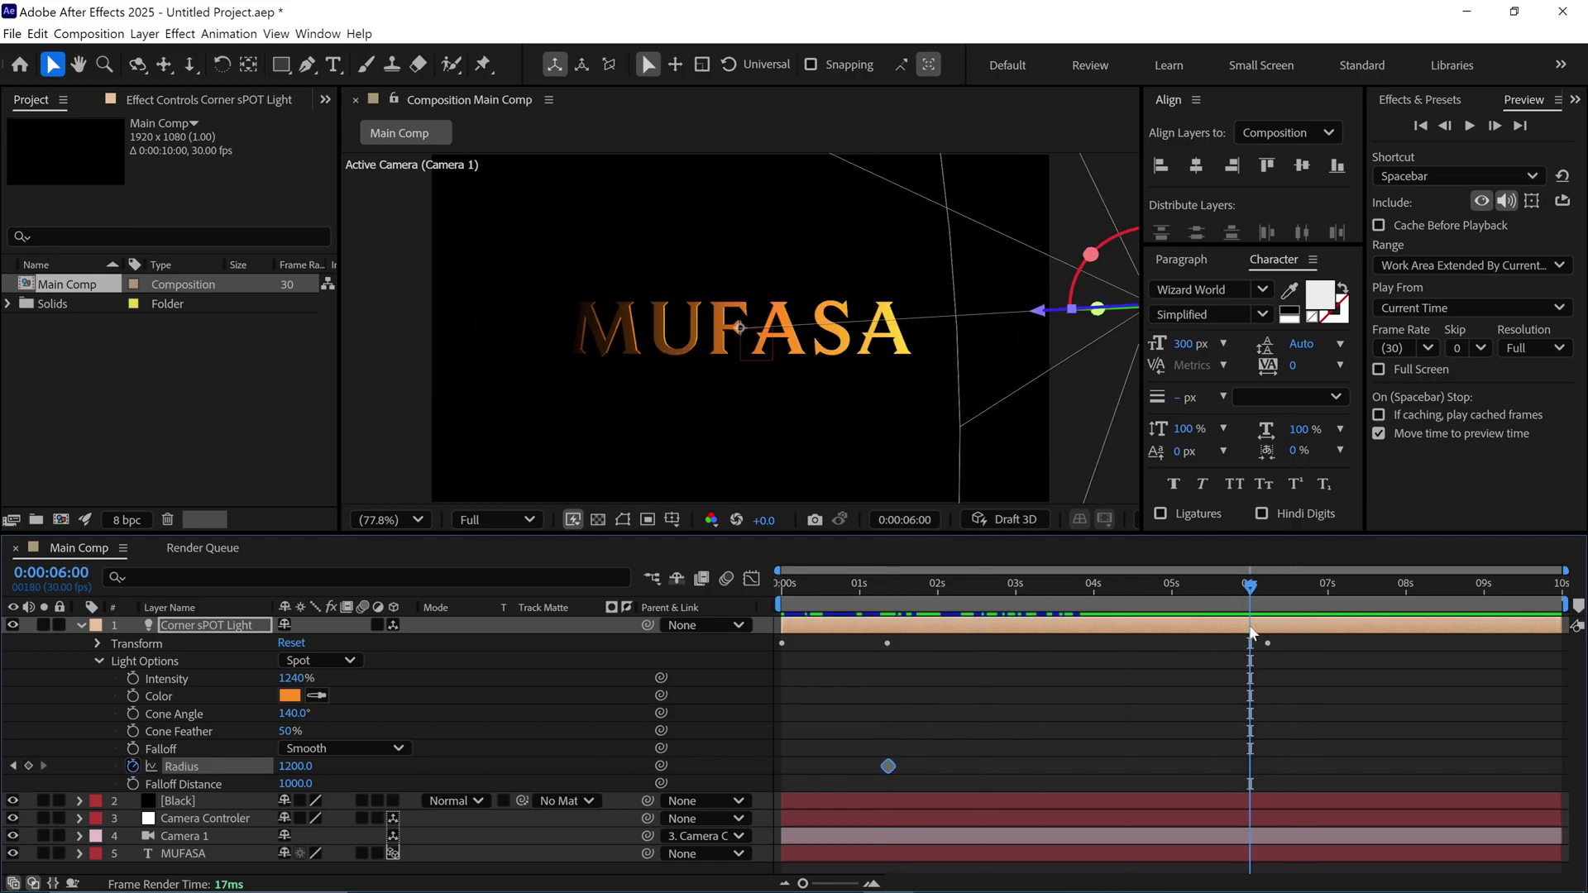
pyautogui.click(298, 766)
pyautogui.write('1250')
pyautogui.press('Return')
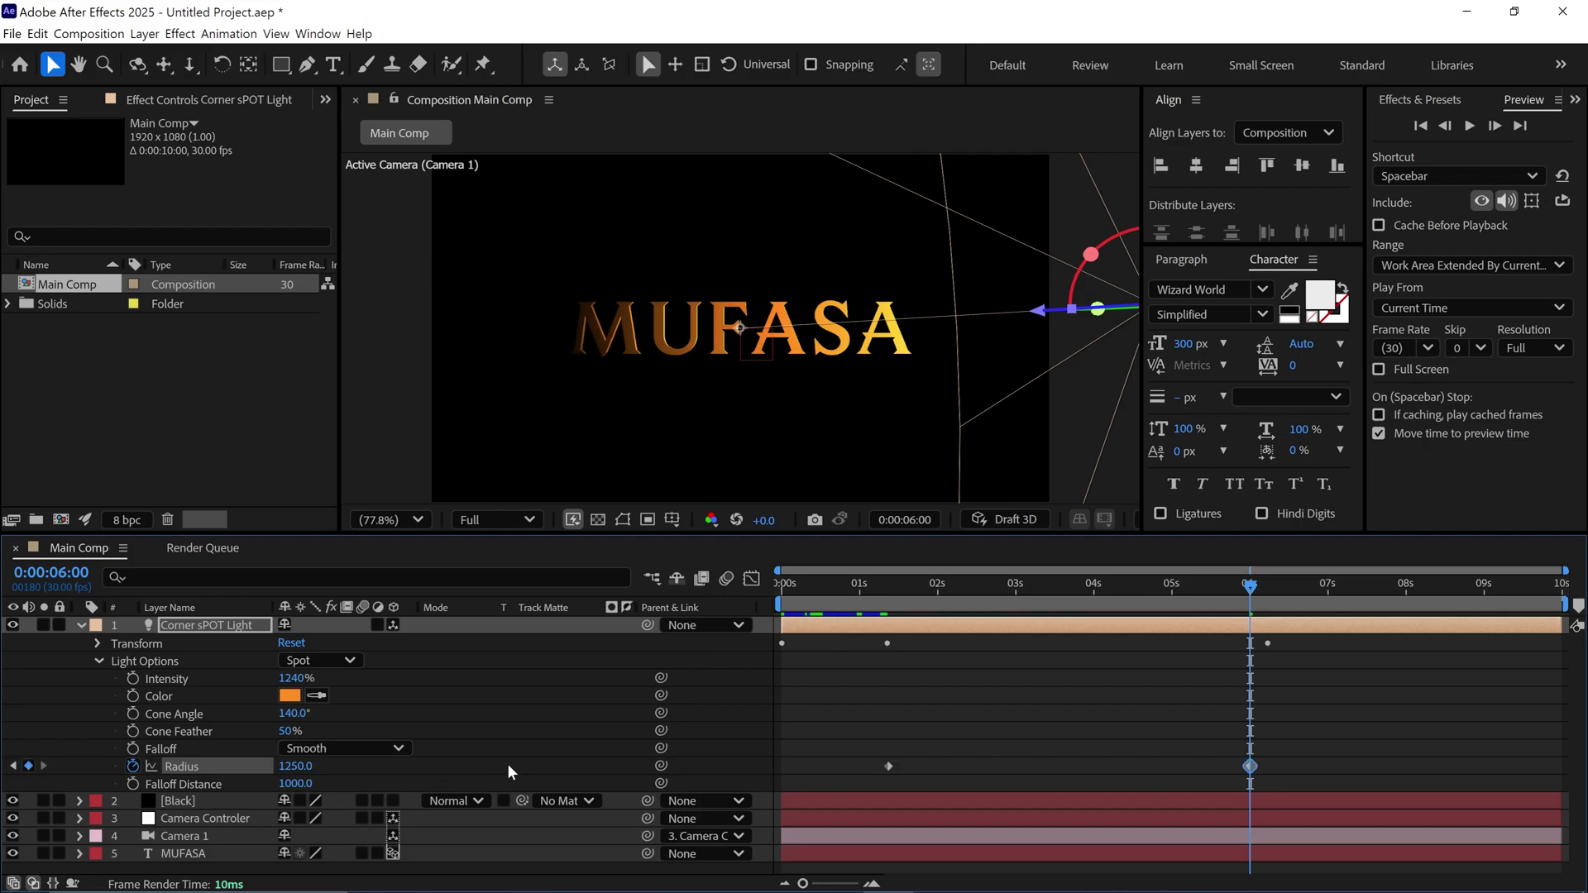
# Keyframe Intensity from 1240% at 4:00 down to 712% at 6:07
pyautogui.moveTo(1250, 586); pyautogui.dragTo(1096, 635)
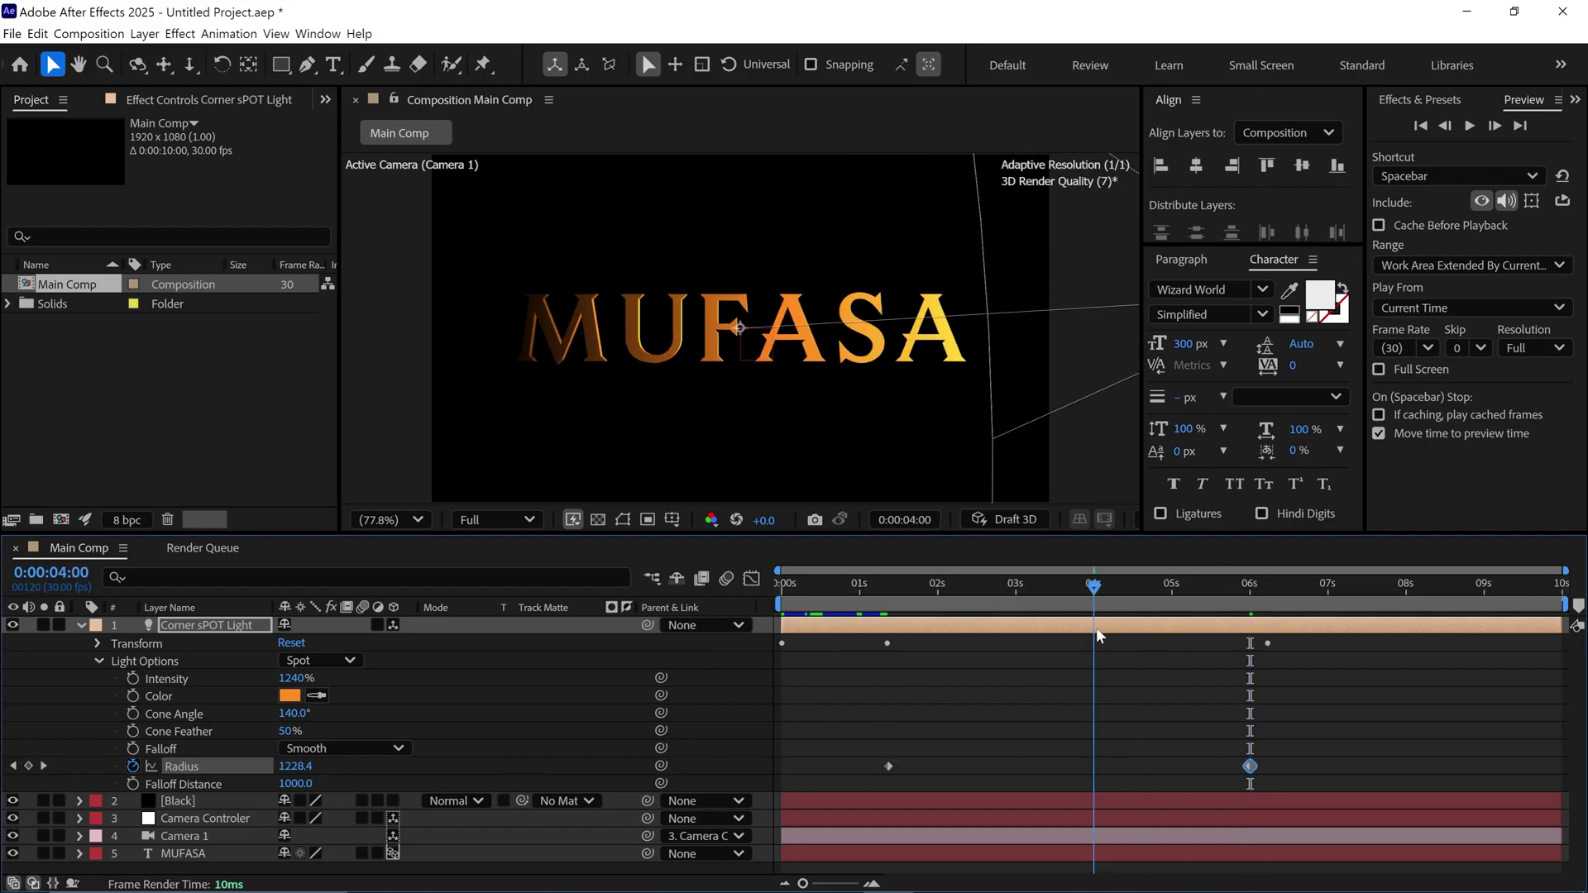
pyautogui.click(133, 678)
pyautogui.moveTo(1094, 585); pyautogui.dragTo(1269, 585)
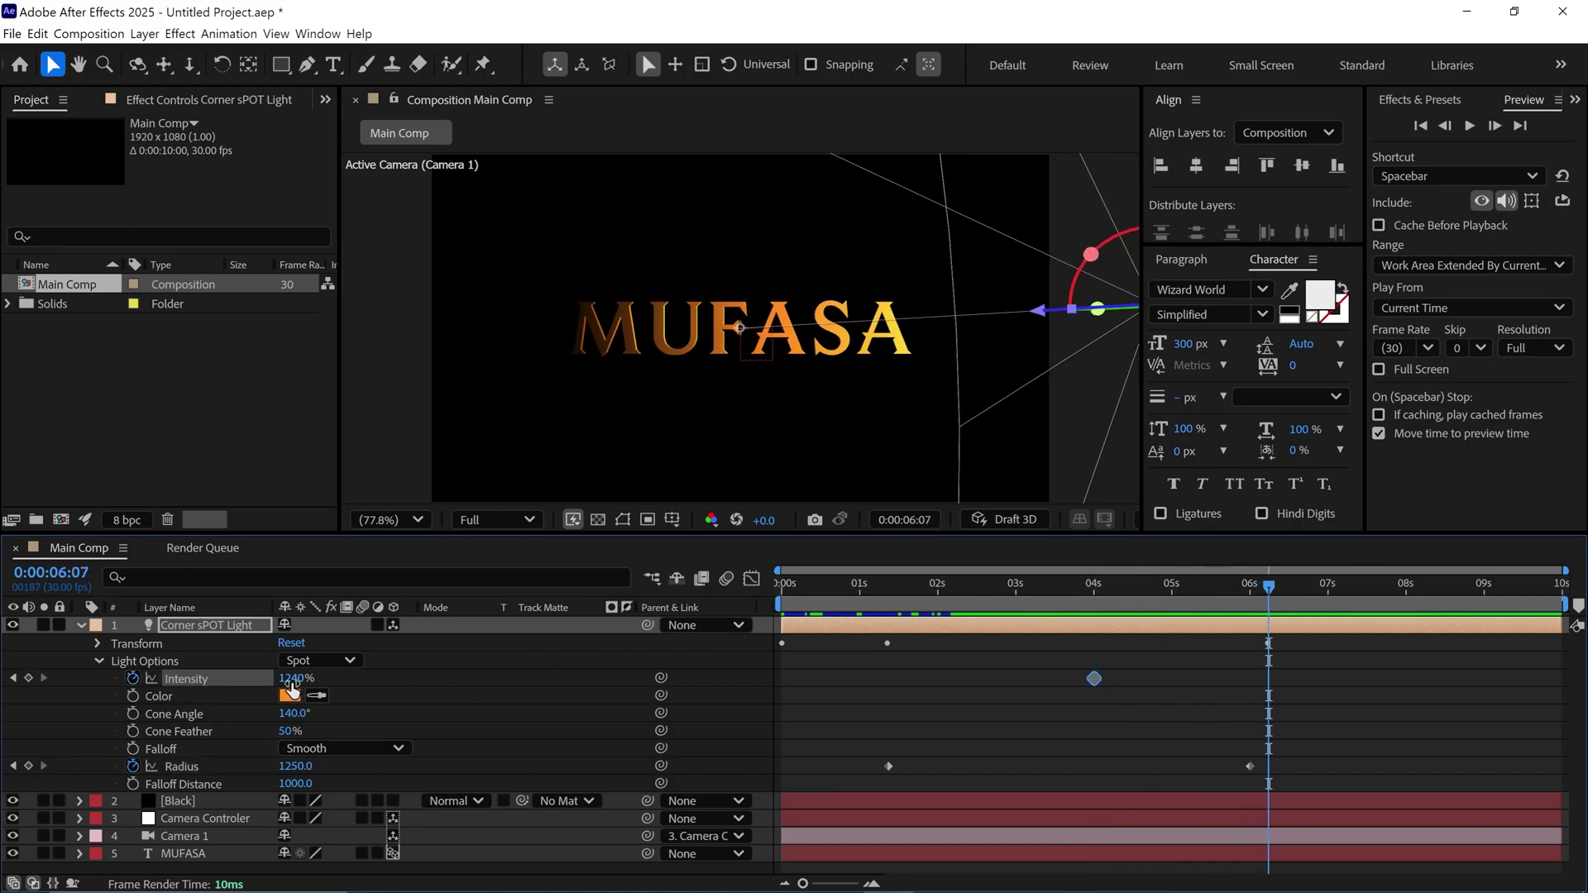
pyautogui.click(295, 678)
pyautogui.write('712')
pyautogui.press('Return')
# Create an orange spot light named 'Front Spot Light' with 0% intensity
pyautogui.click(80, 625)
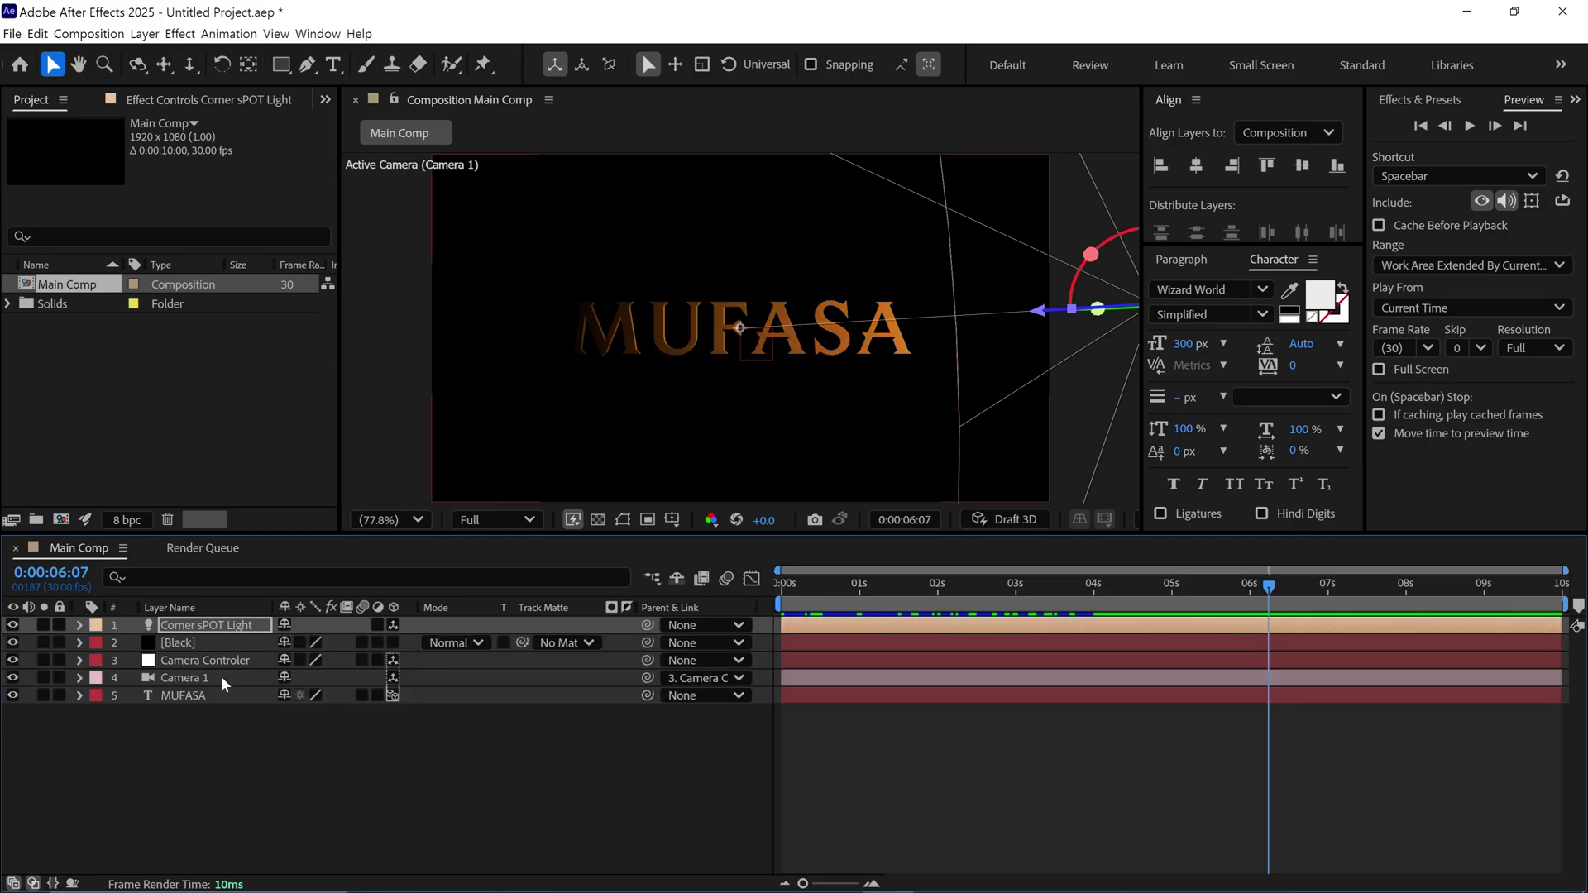
pyautogui.rightClick(281, 722)
pyautogui.moveTo(331, 533)
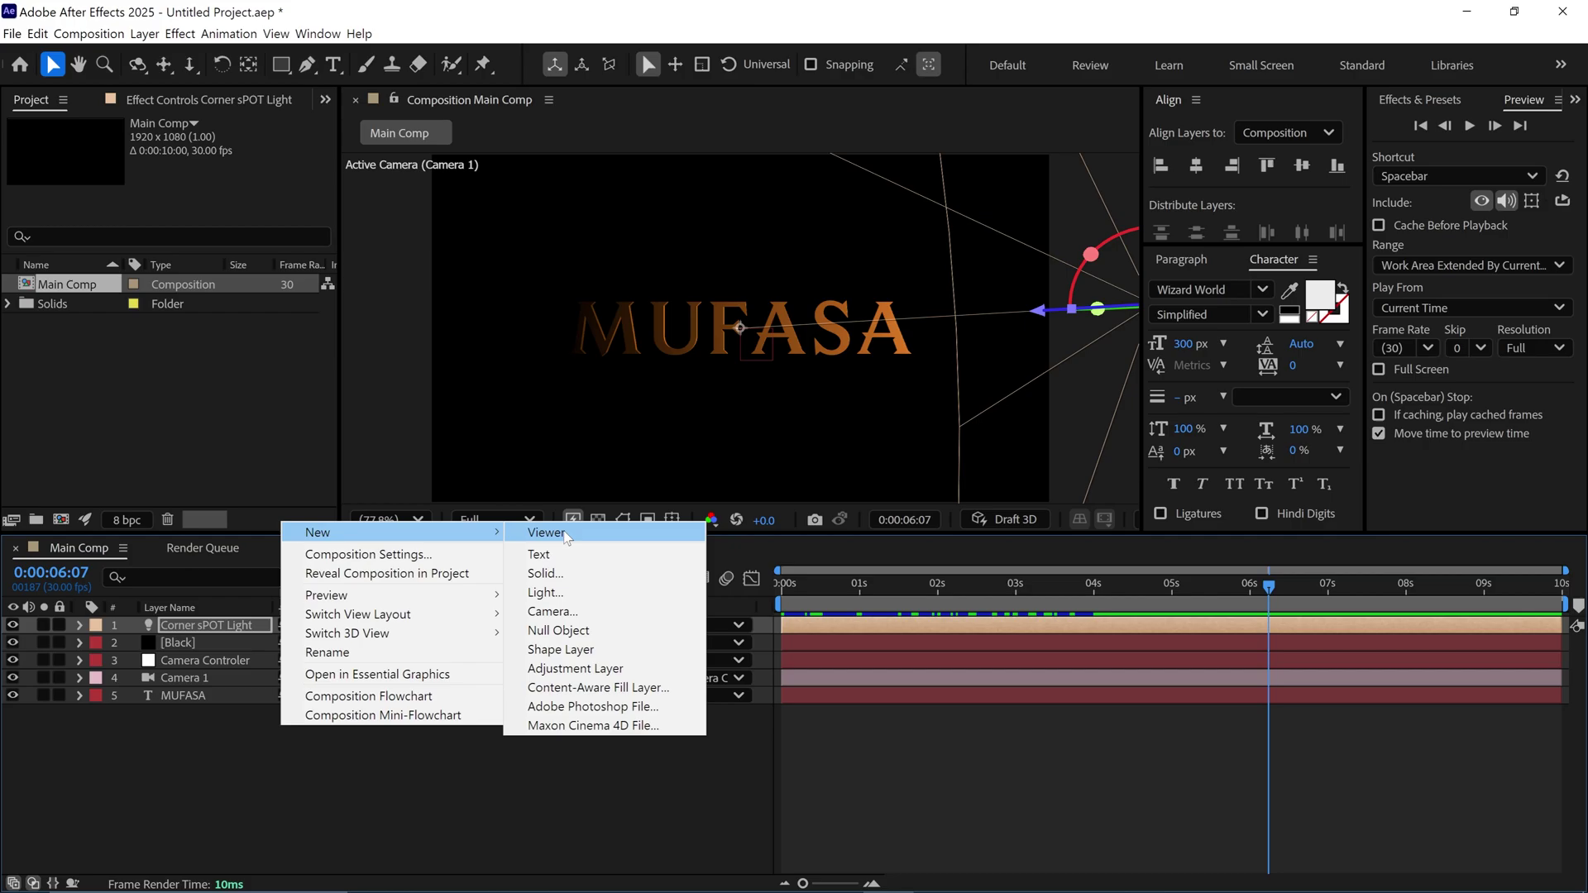
pyautogui.click(563, 593)
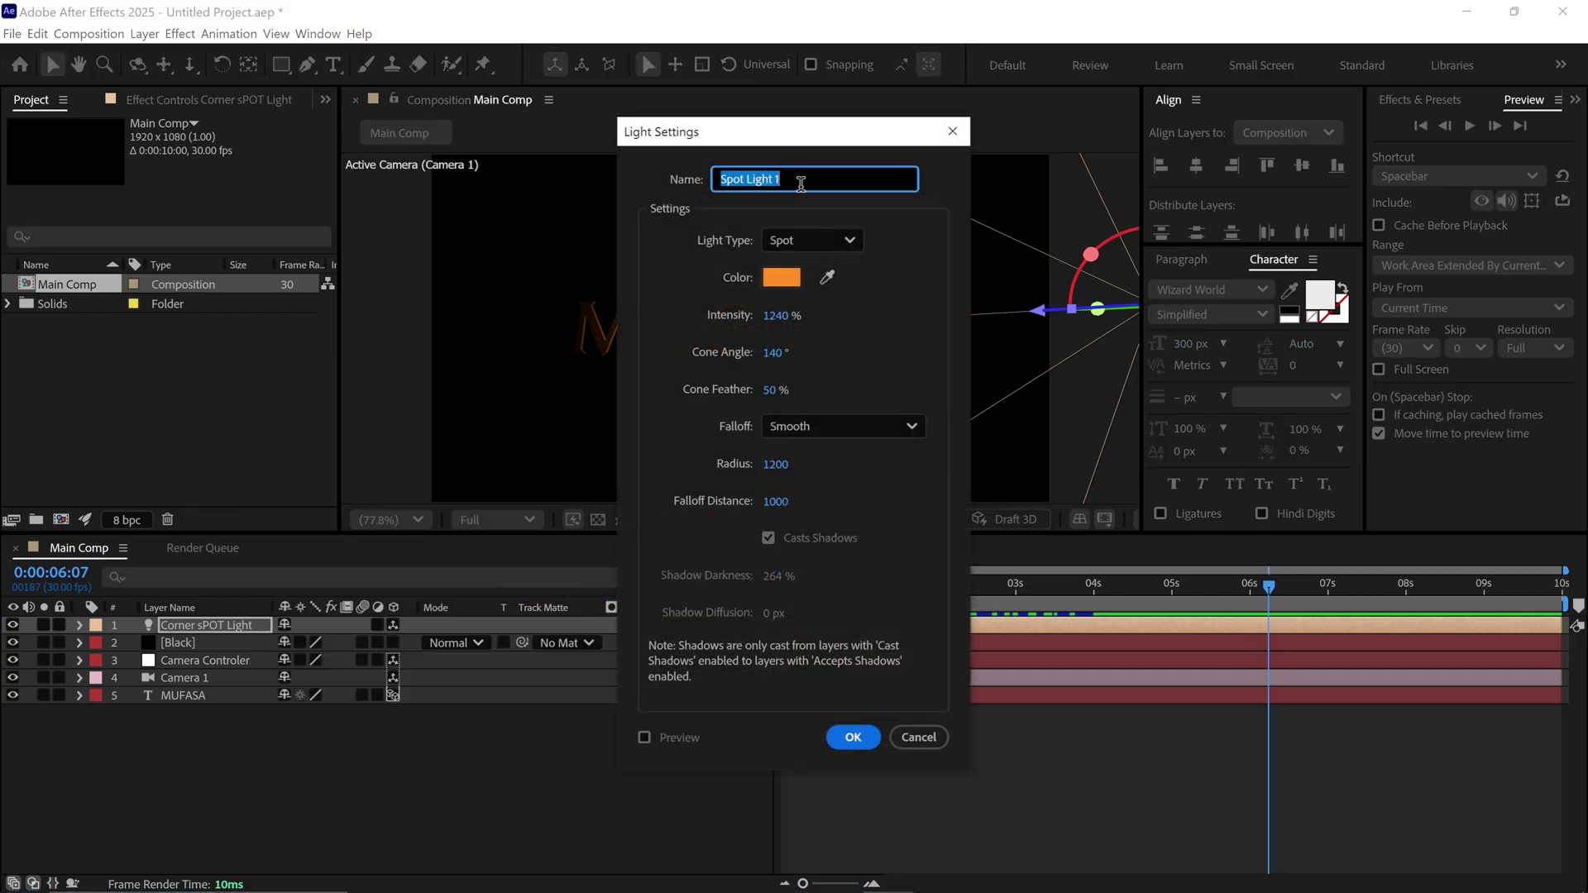
pyautogui.write('Front Spo')
pyautogui.write('ht')
pyautogui.click(774, 316)
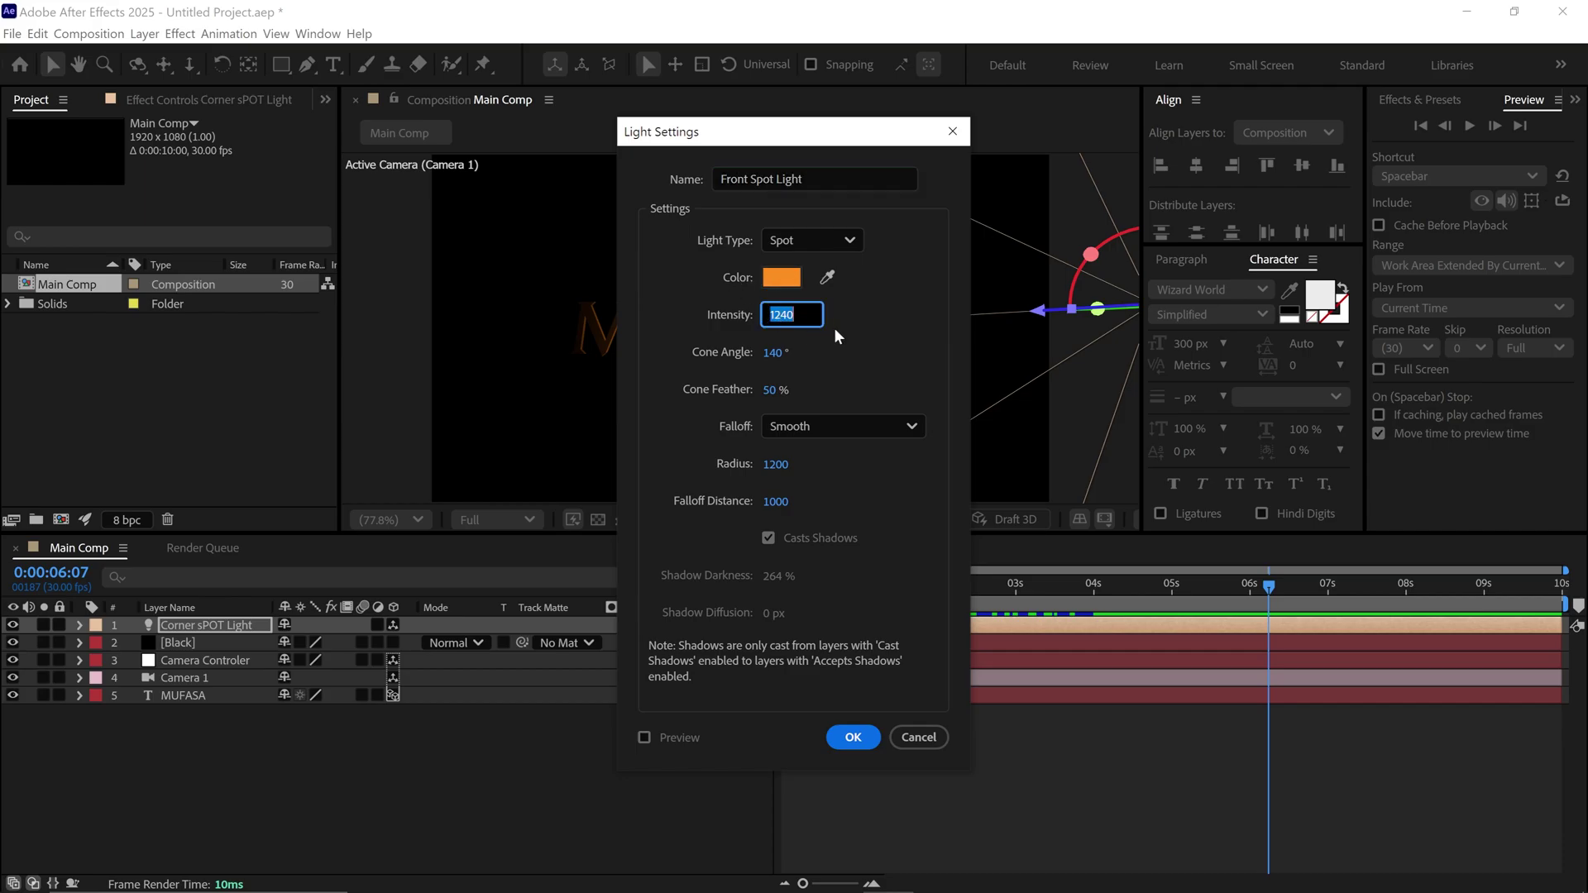
pyautogui.write('0')
pyautogui.press('Return')
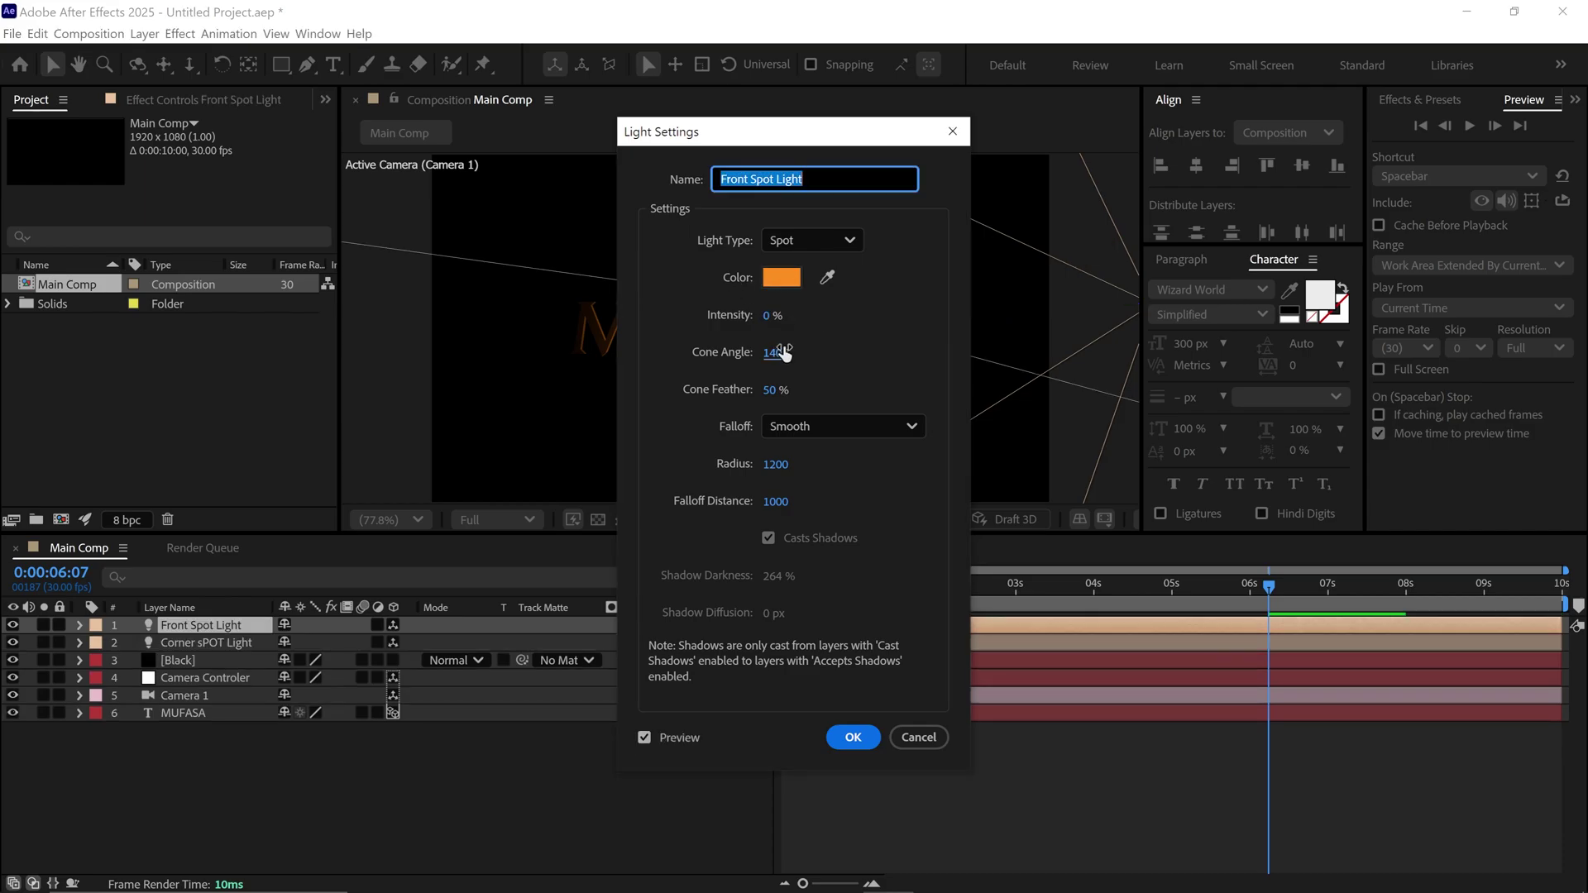
# Confirm the Front Spot Light and place it at position 813, 460, -693
pyautogui.click(854, 737)
pyautogui.press('p')
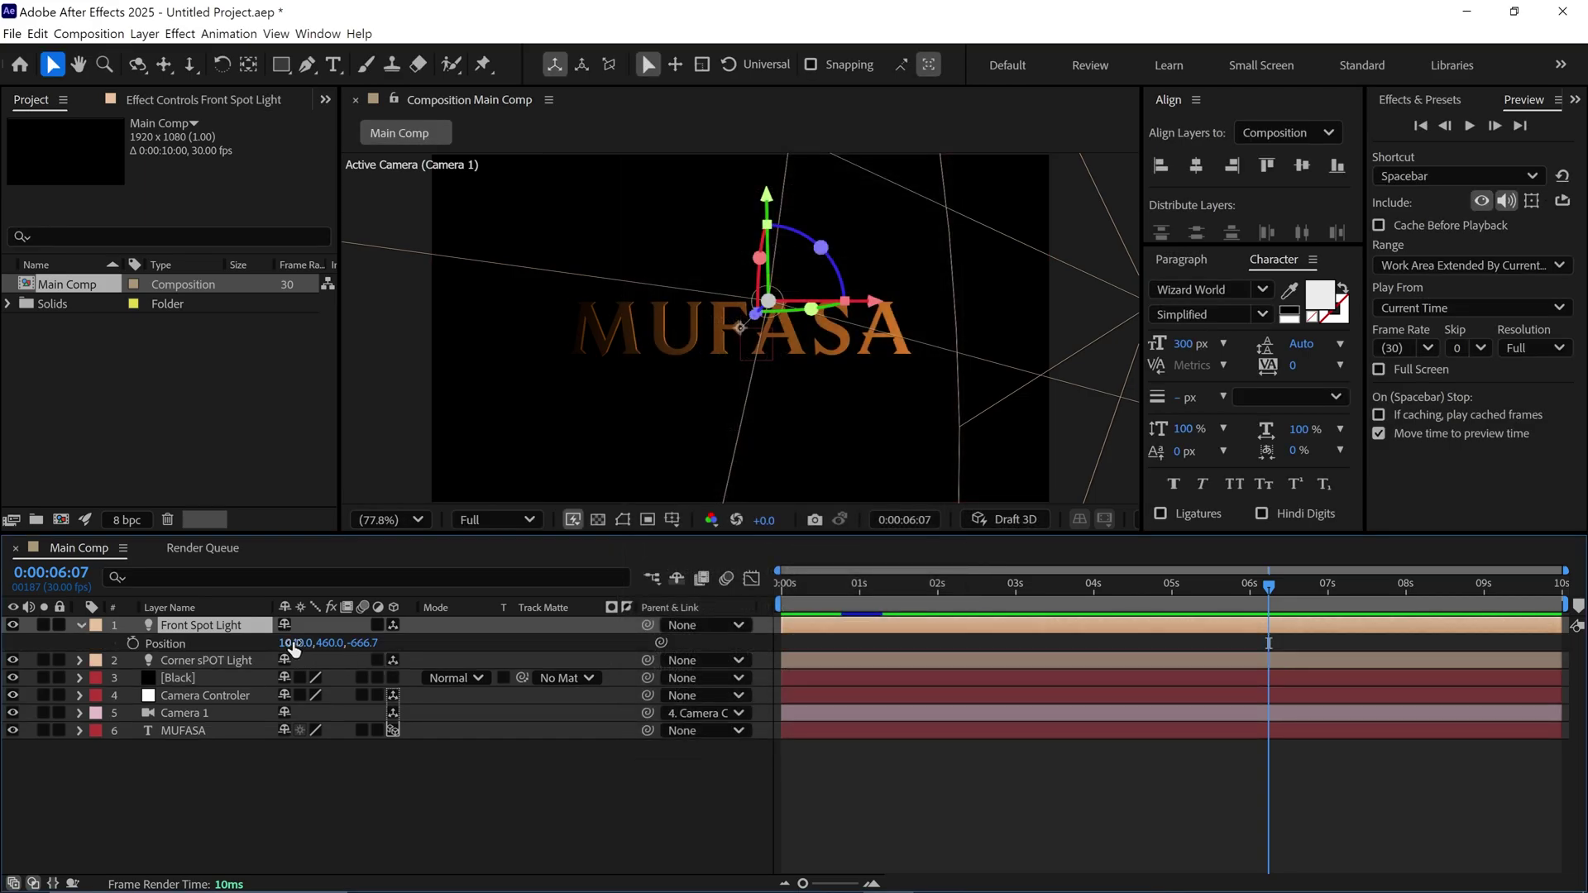
pyautogui.click(294, 643)
pyautogui.write('813')
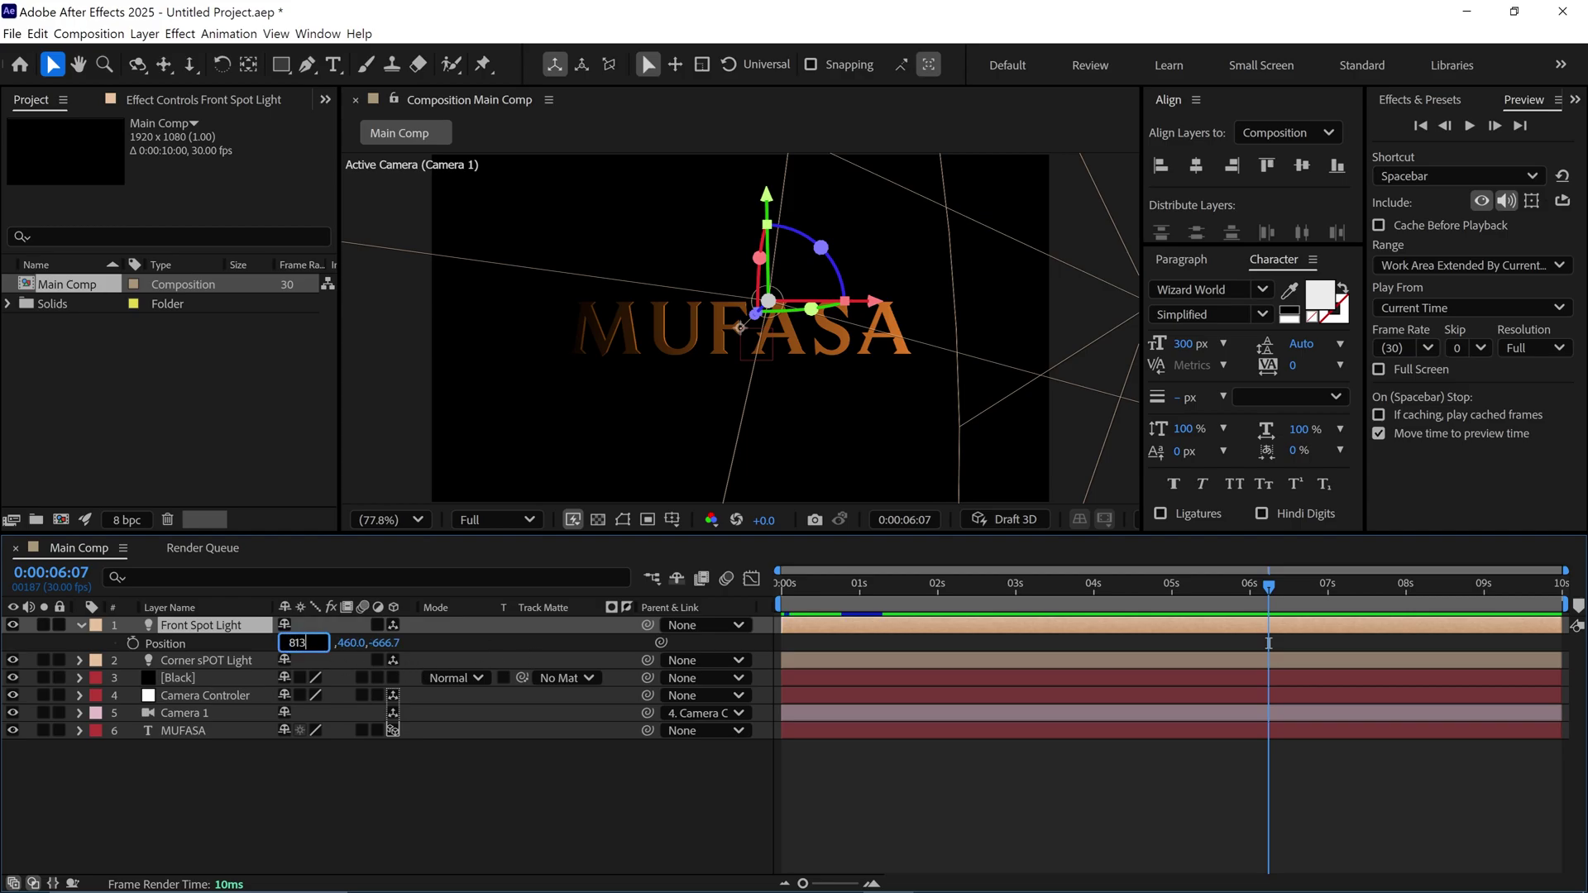
pyautogui.press('Return')
pyautogui.click(328, 643)
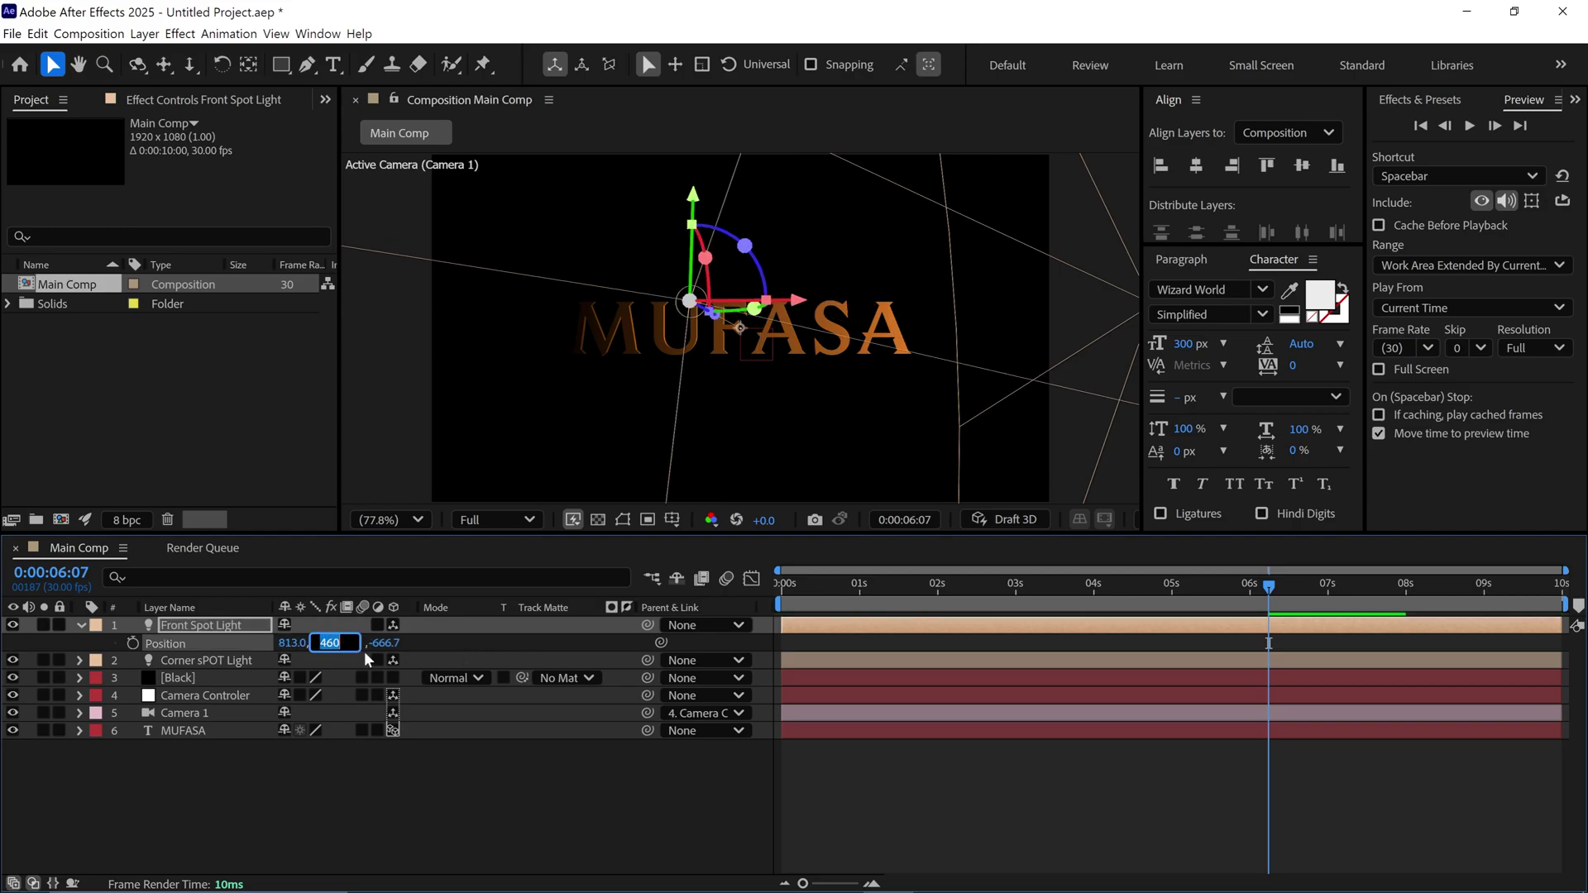
pyautogui.press('Return')
pyautogui.click(362, 644)
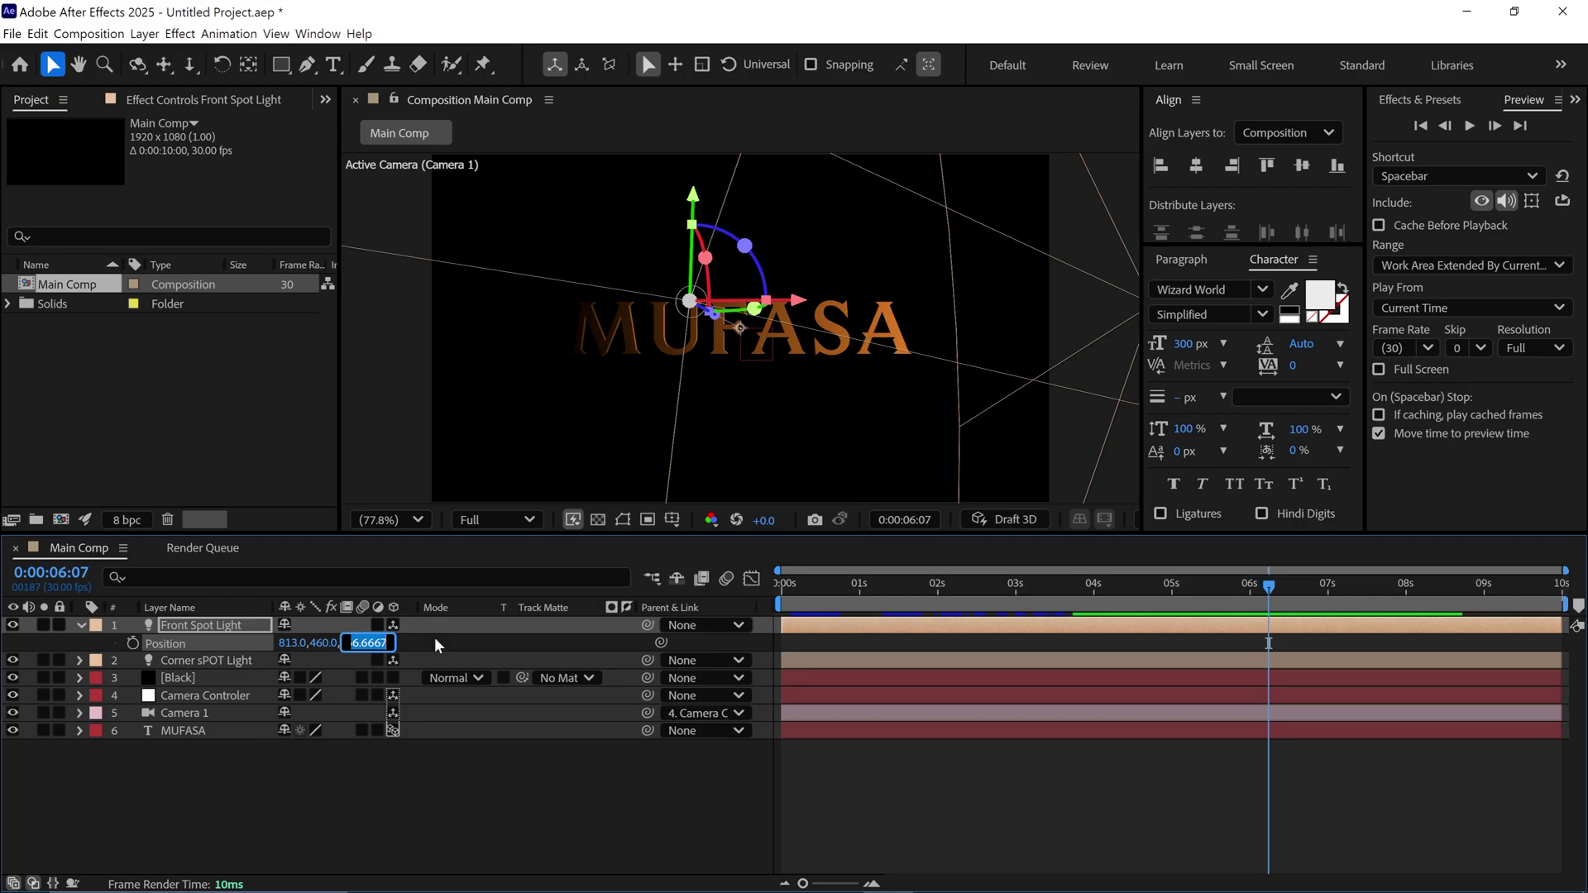
pyautogui.write('-693')
pyautogui.press('Return')
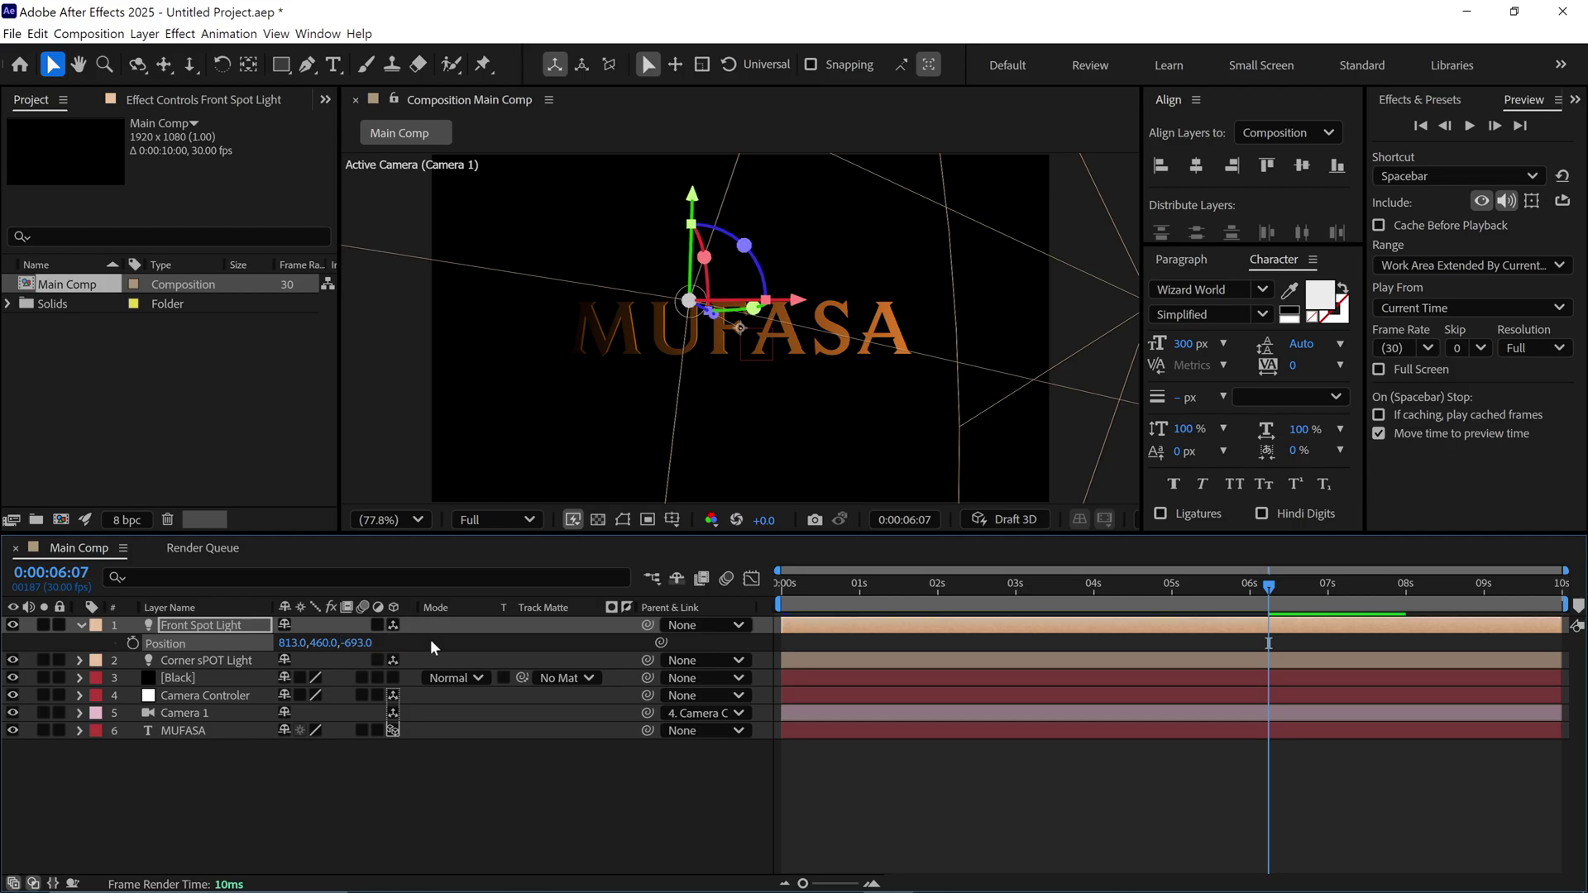
# Set an Intensity keyframe of 0% on the Front Spot Light at 1:08
pyautogui.click(883, 587)
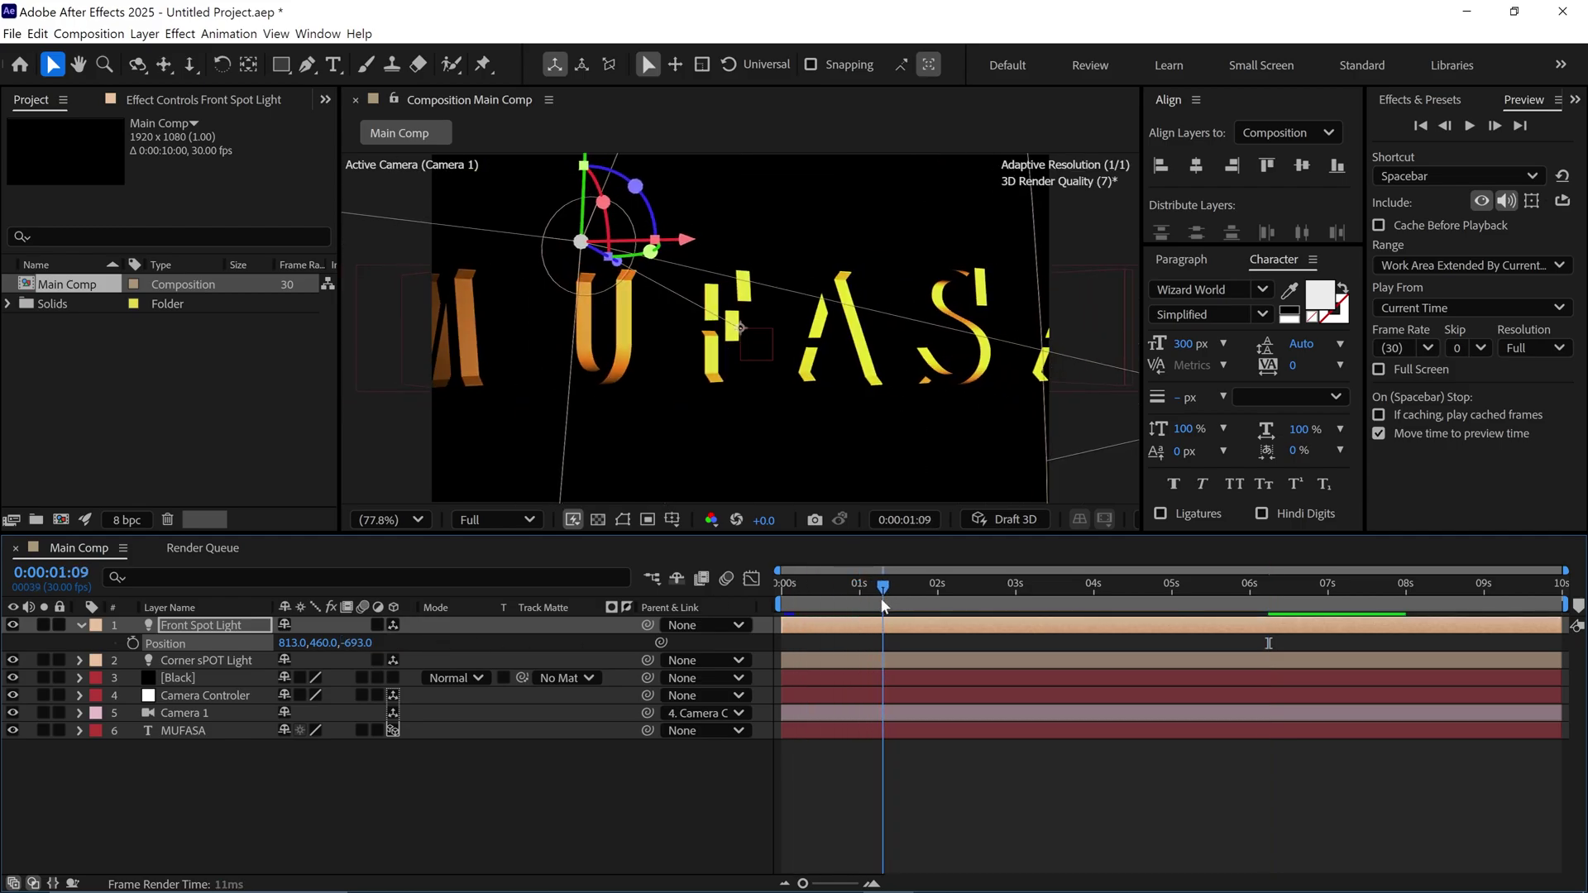
pyautogui.moveTo(883, 602); pyautogui.dragTo(881, 602)
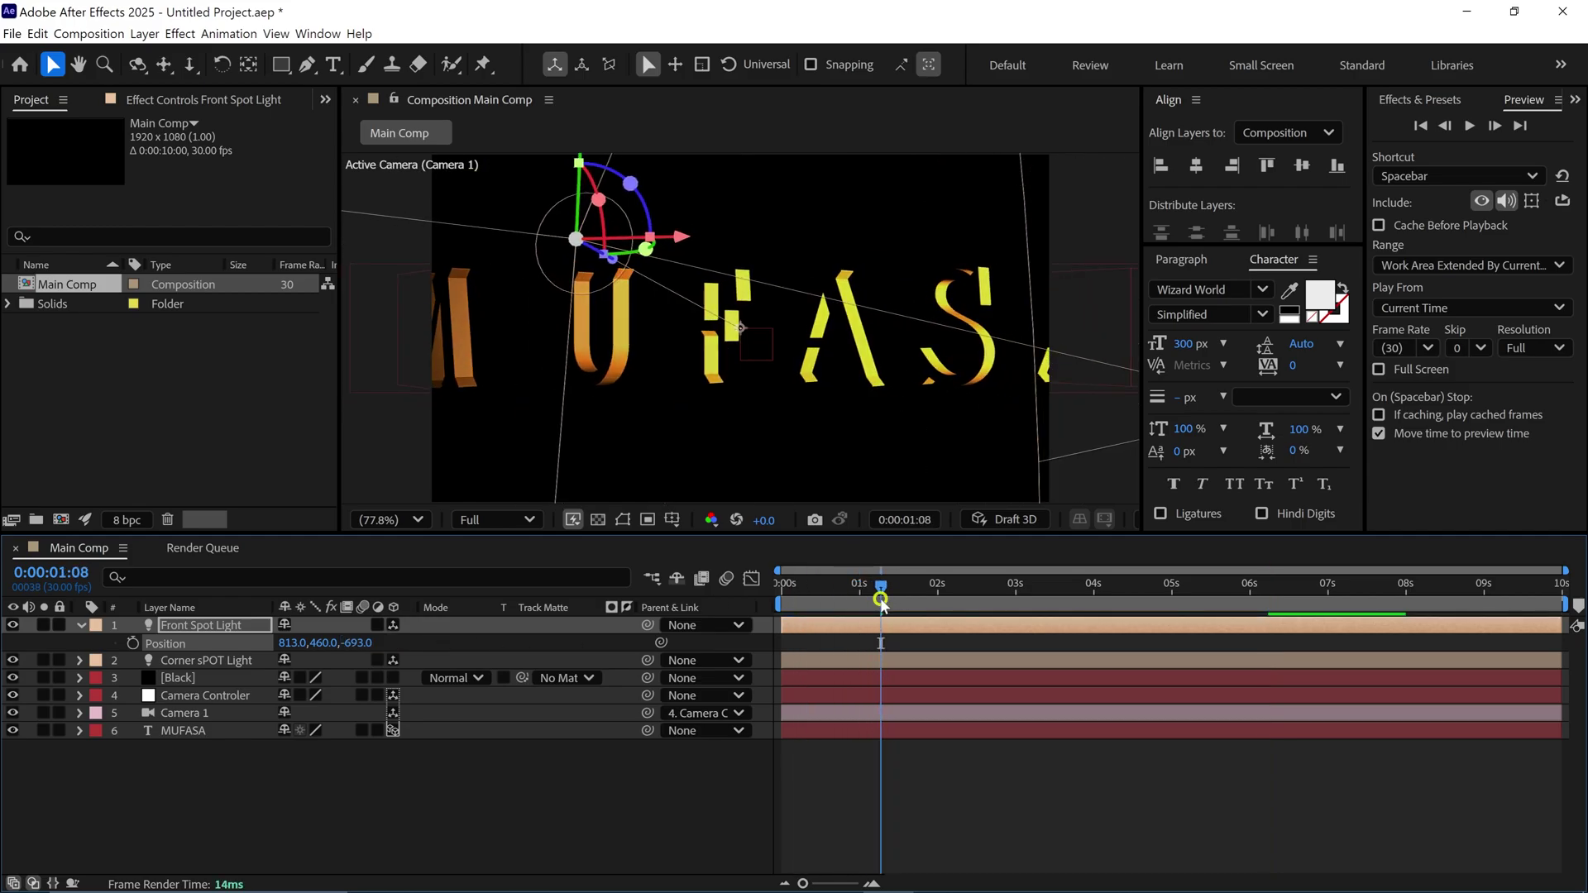
pyautogui.click(80, 626)
pyautogui.click(79, 626)
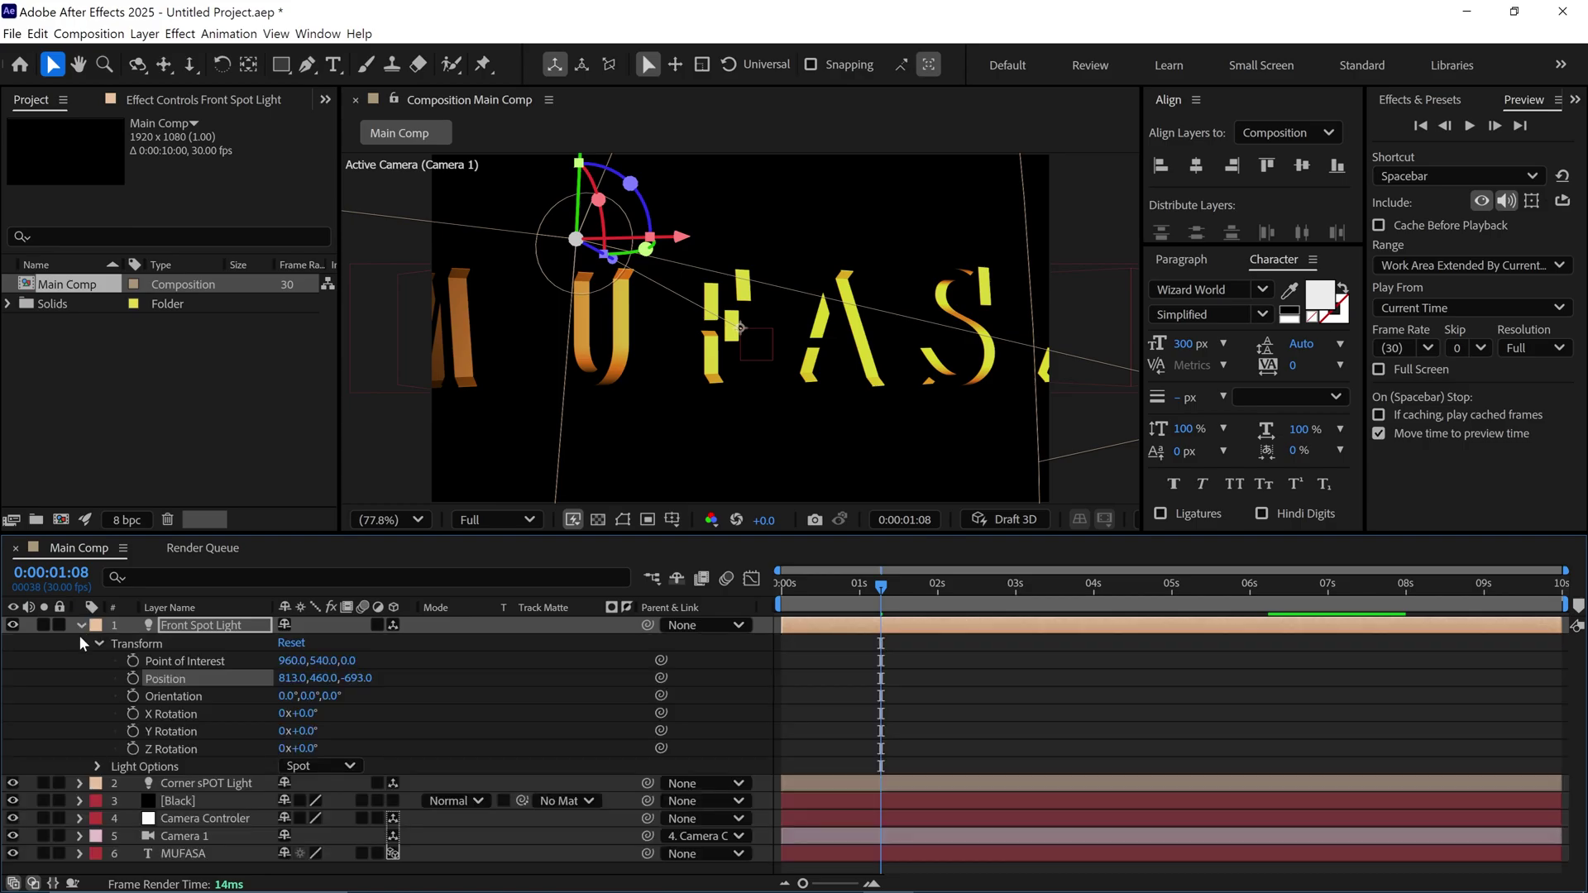
pyautogui.click(99, 644)
pyautogui.click(97, 661)
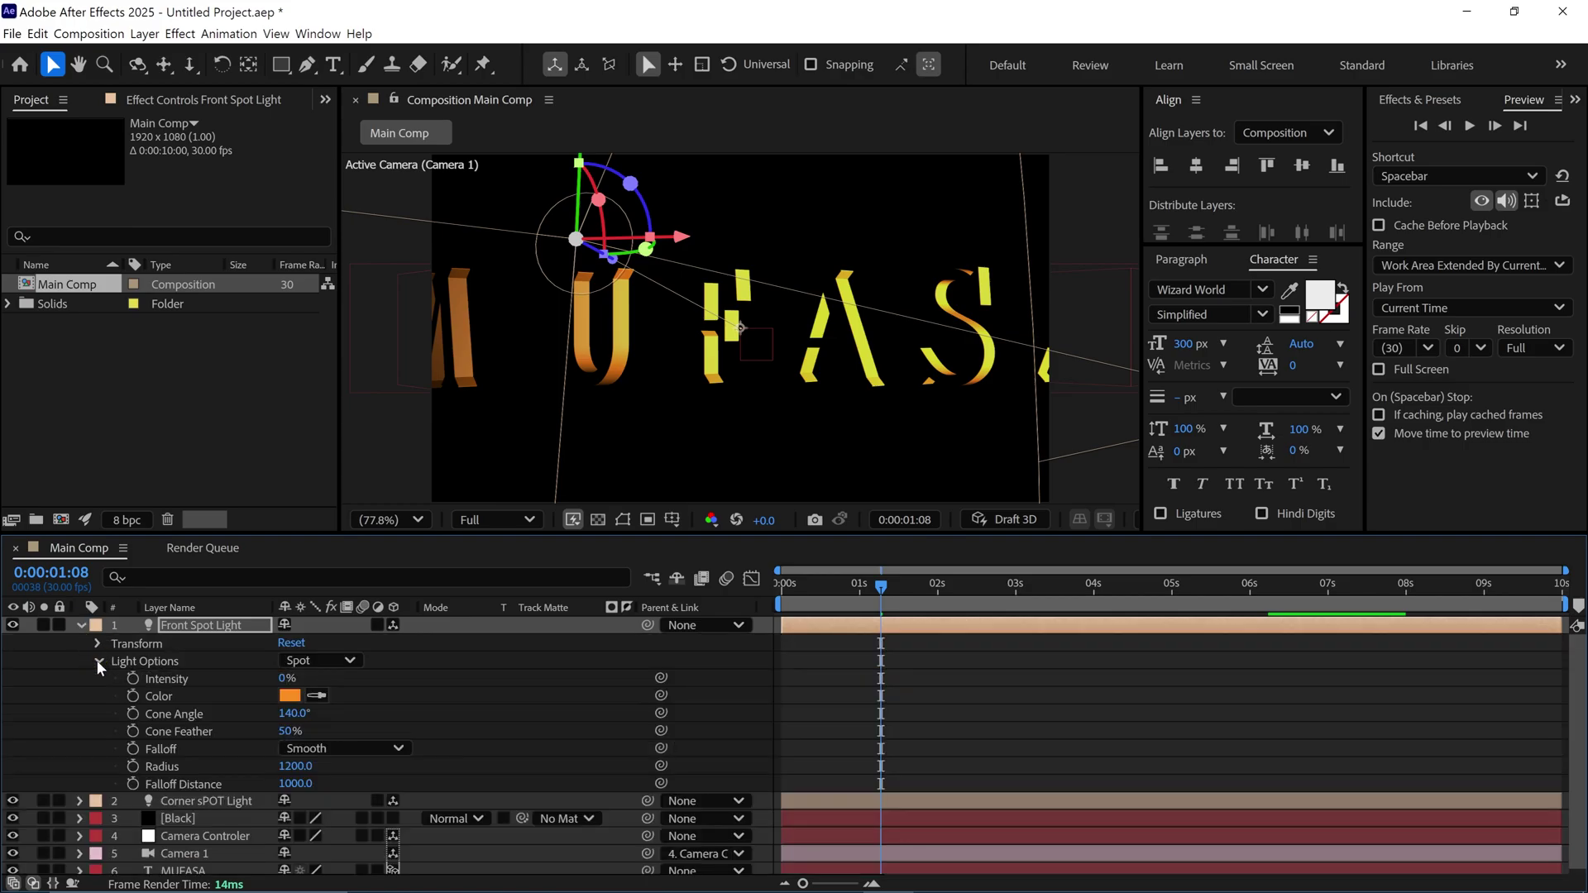
pyautogui.click(132, 679)
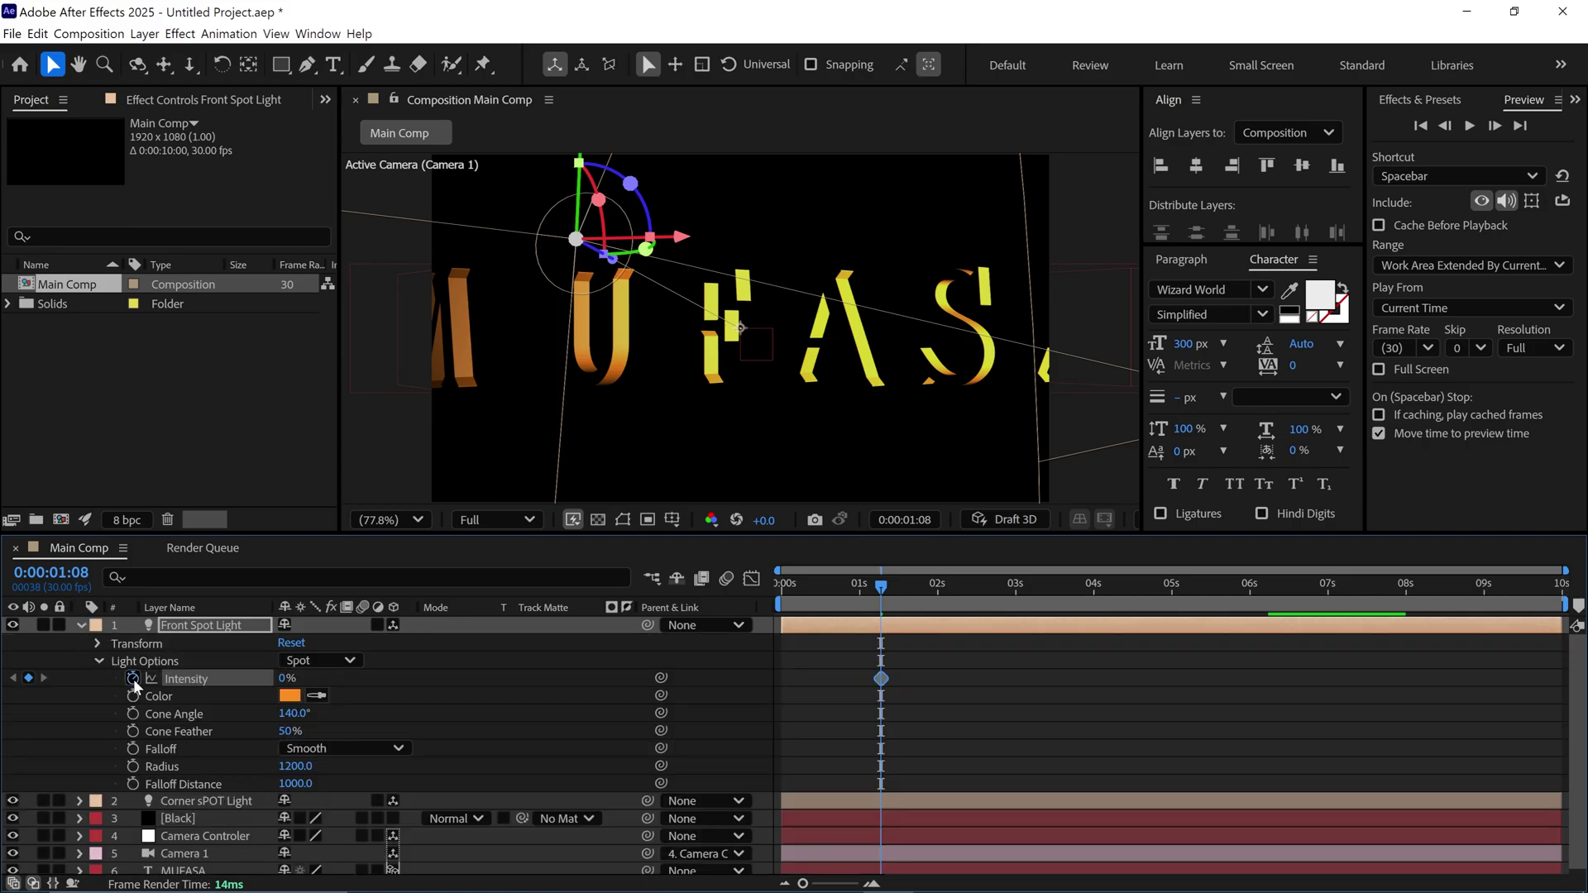
# Add a 500% Intensity keyframe at 4:12 and collapse the light layer
pyautogui.click(940, 680)
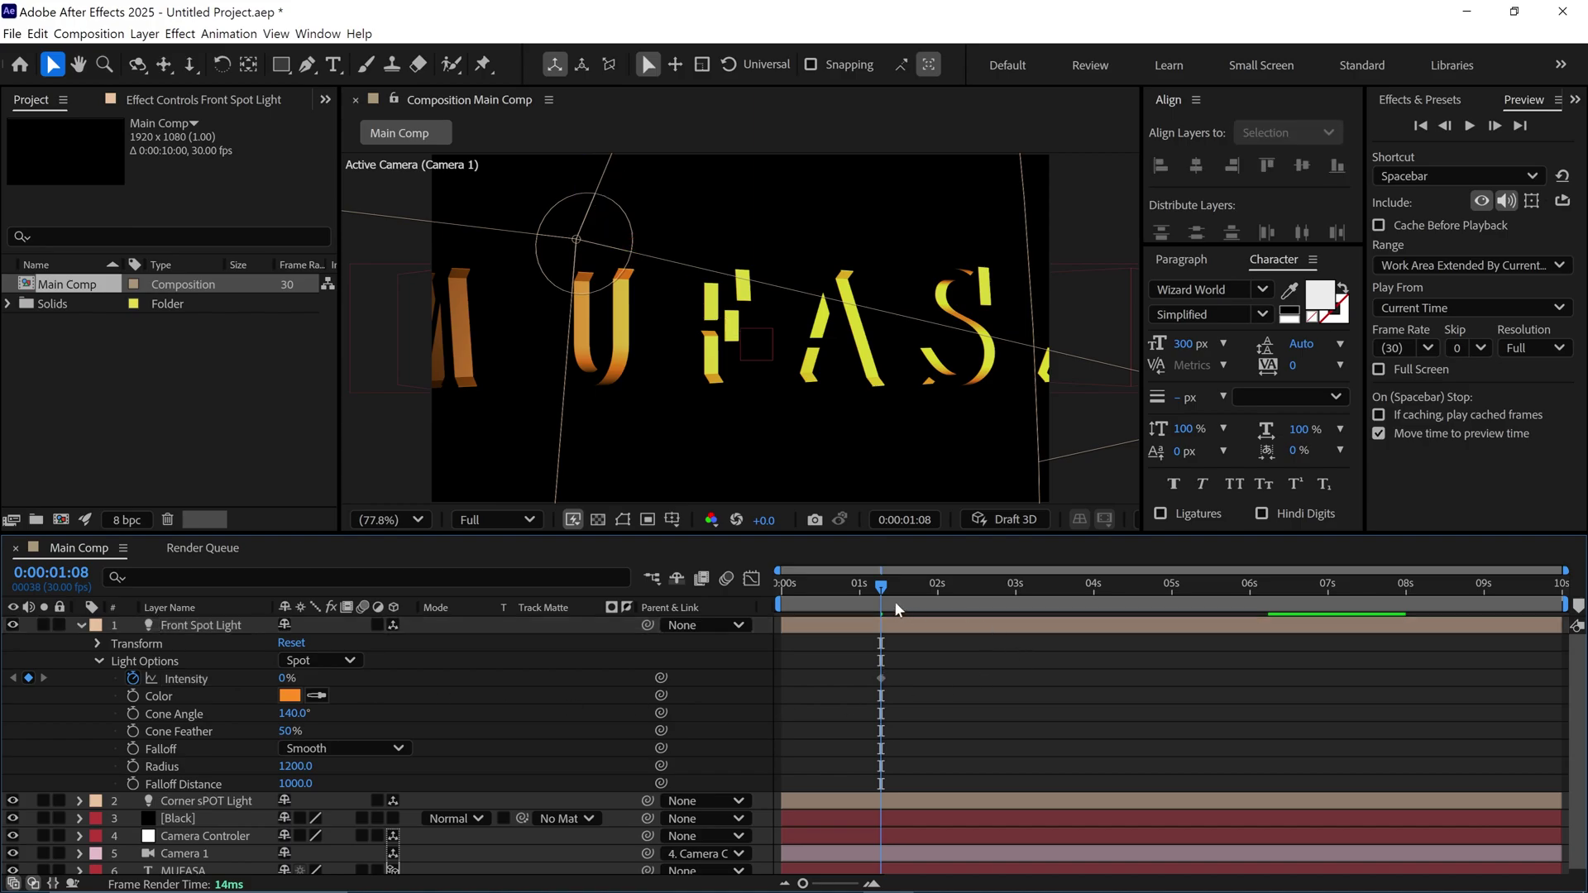
pyautogui.moveTo(881, 589); pyautogui.dragTo(1123, 594)
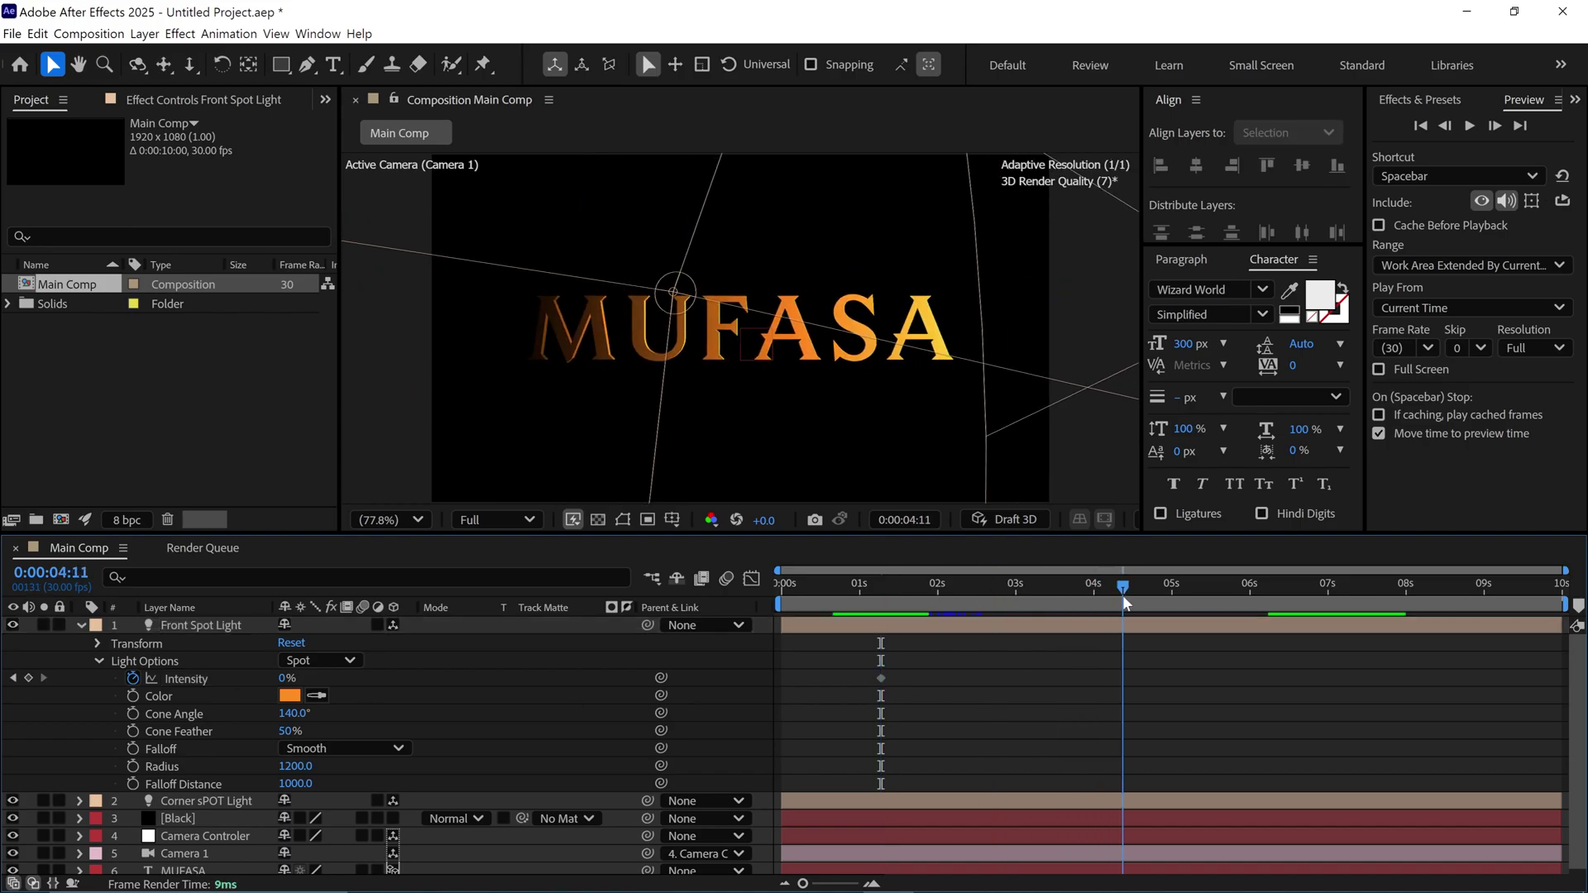
pyautogui.click(283, 679)
pyautogui.write('500')
pyautogui.press('Return')
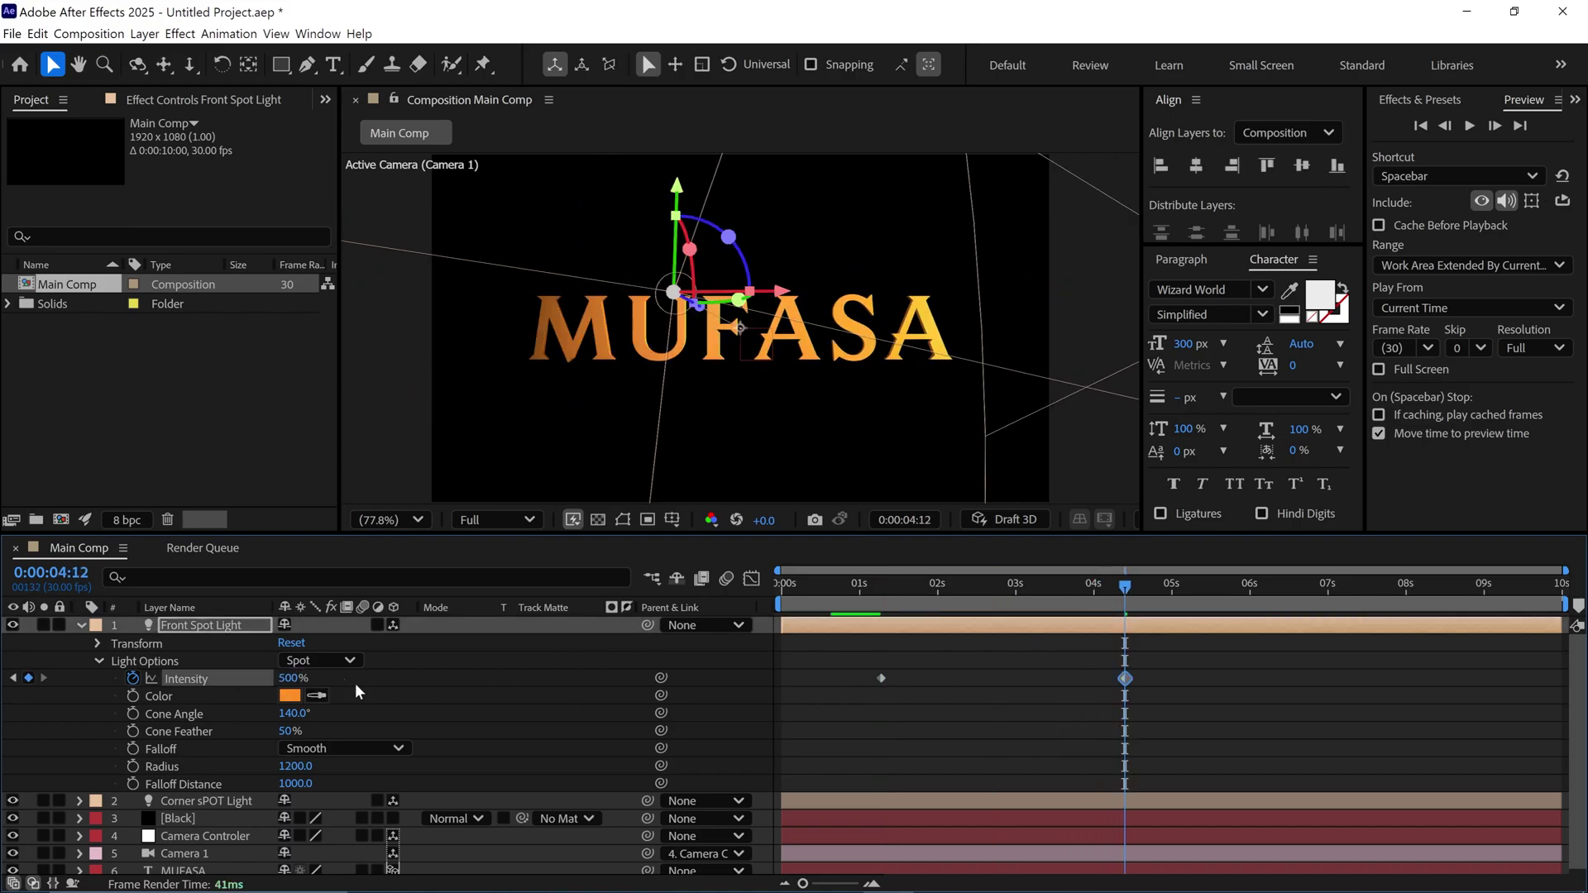
pyautogui.click(73, 625)
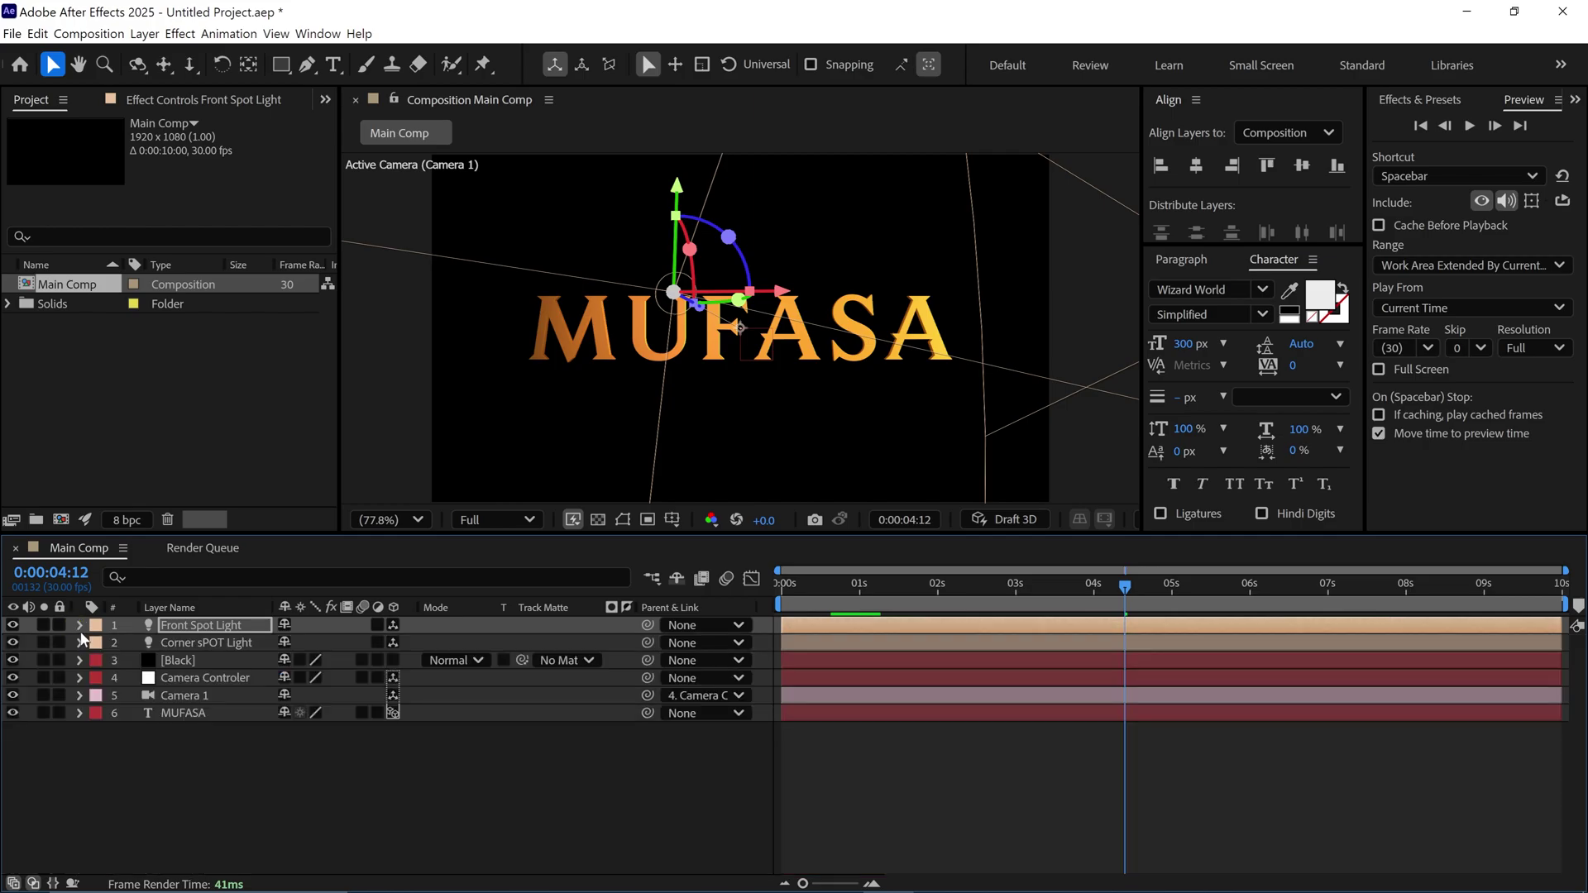
# Set up a new Environment light at 18% intensity with Casts Shadows unchecked
pyautogui.rightClick(307, 728)
pyautogui.moveTo(355, 542)
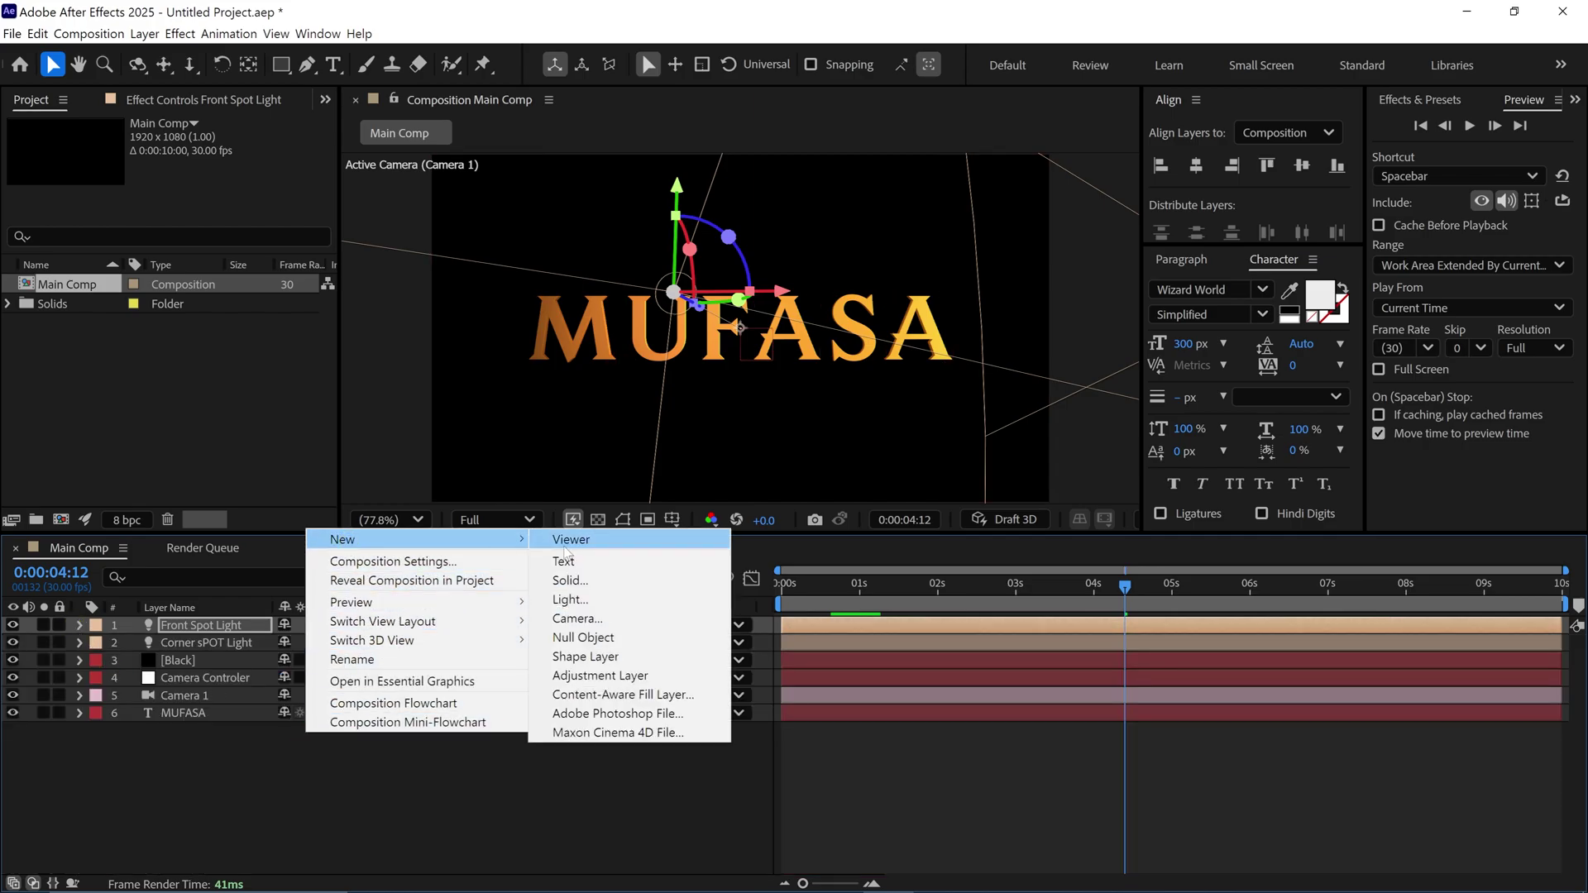
pyautogui.click(579, 598)
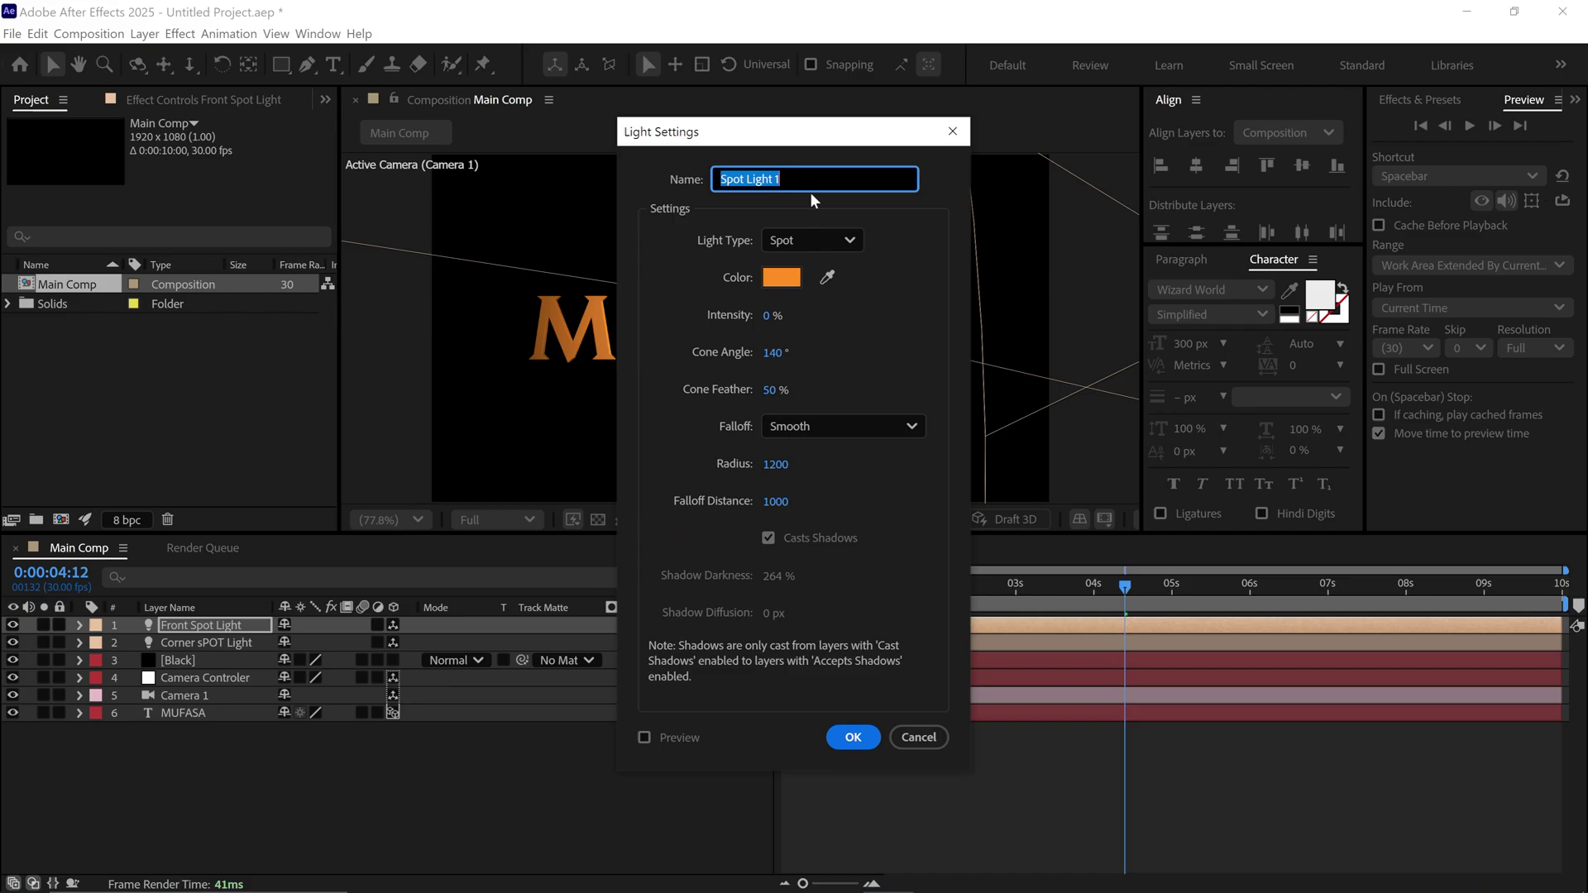
pyautogui.click(826, 240)
pyautogui.click(812, 369)
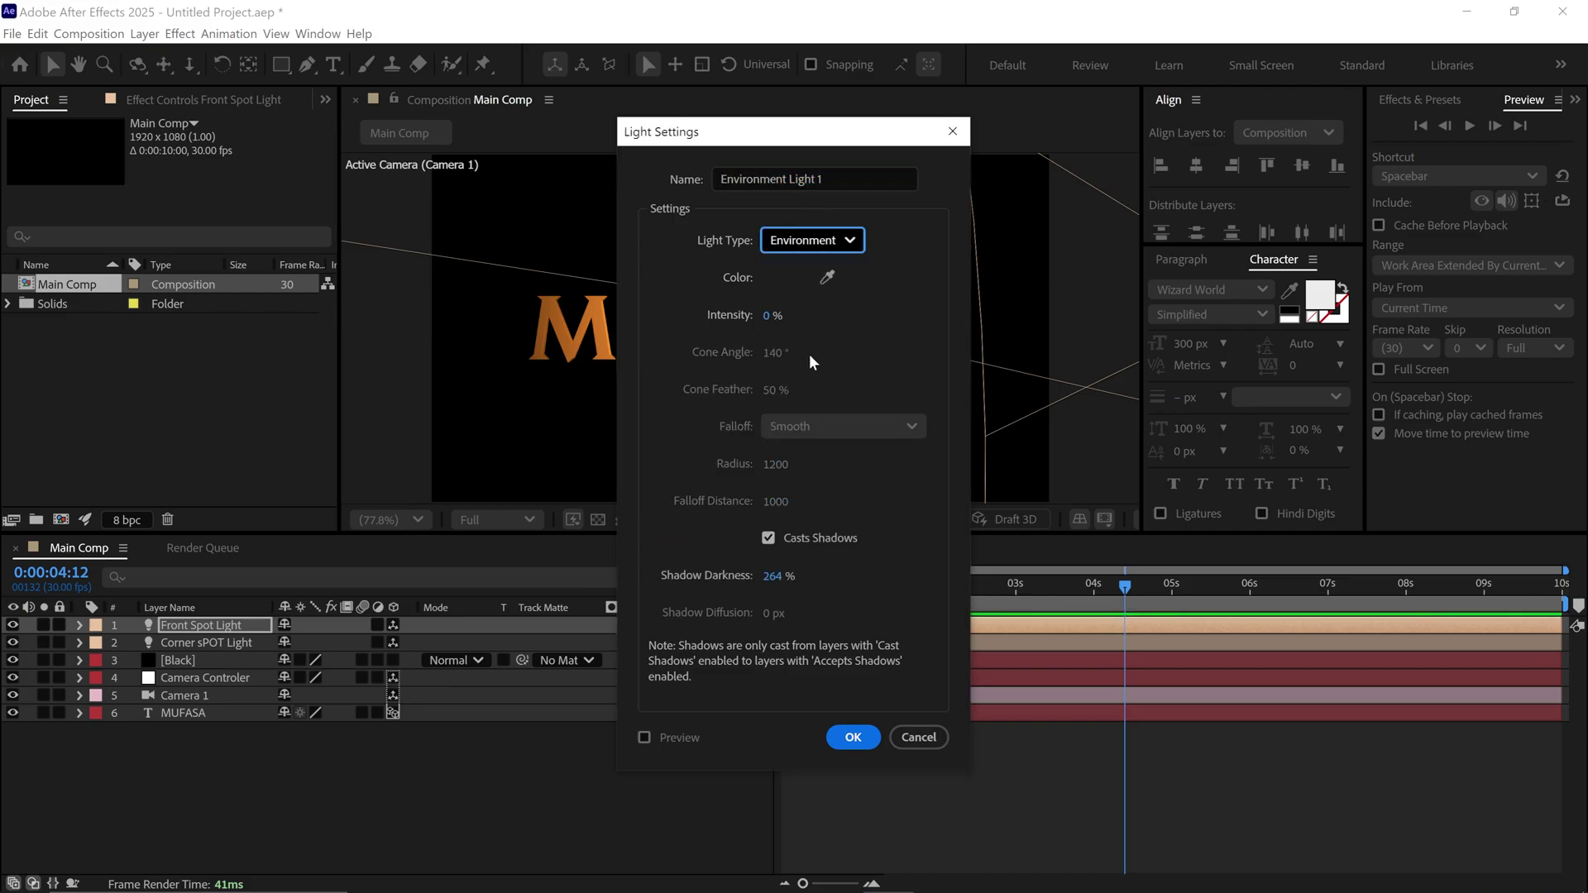
pyautogui.click(771, 316)
pyautogui.write('18')
pyautogui.click(856, 315)
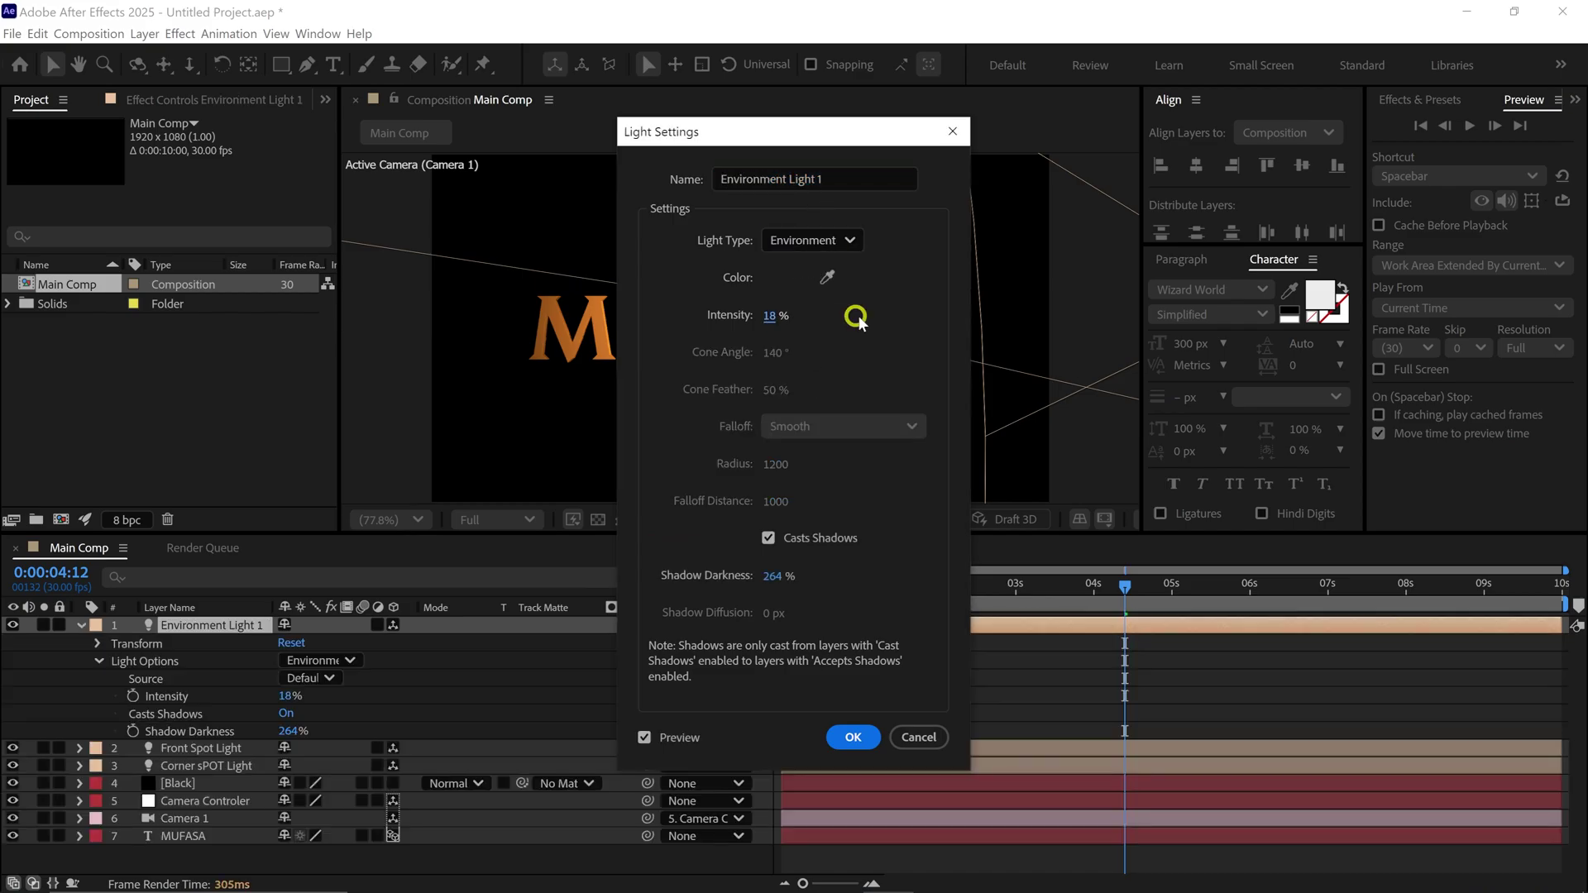
pyautogui.click(769, 538)
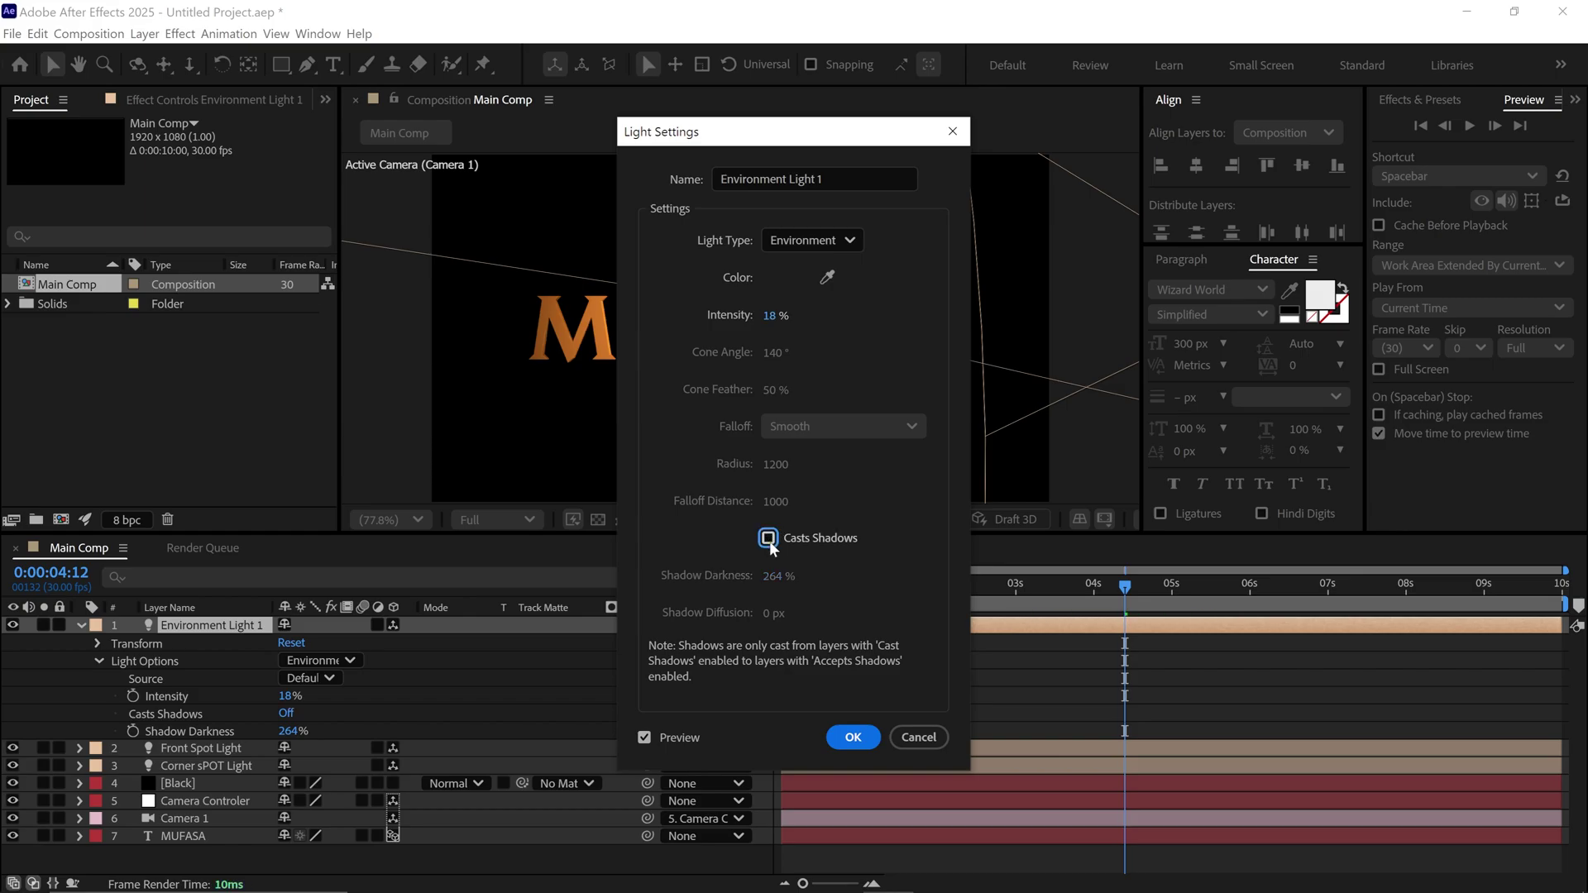
pyautogui.click(768, 538)
pyautogui.click(769, 543)
# Confirm Environment Light 1 and keyframe its Intensity at 0% at 3:17
pyautogui.click(851, 737)
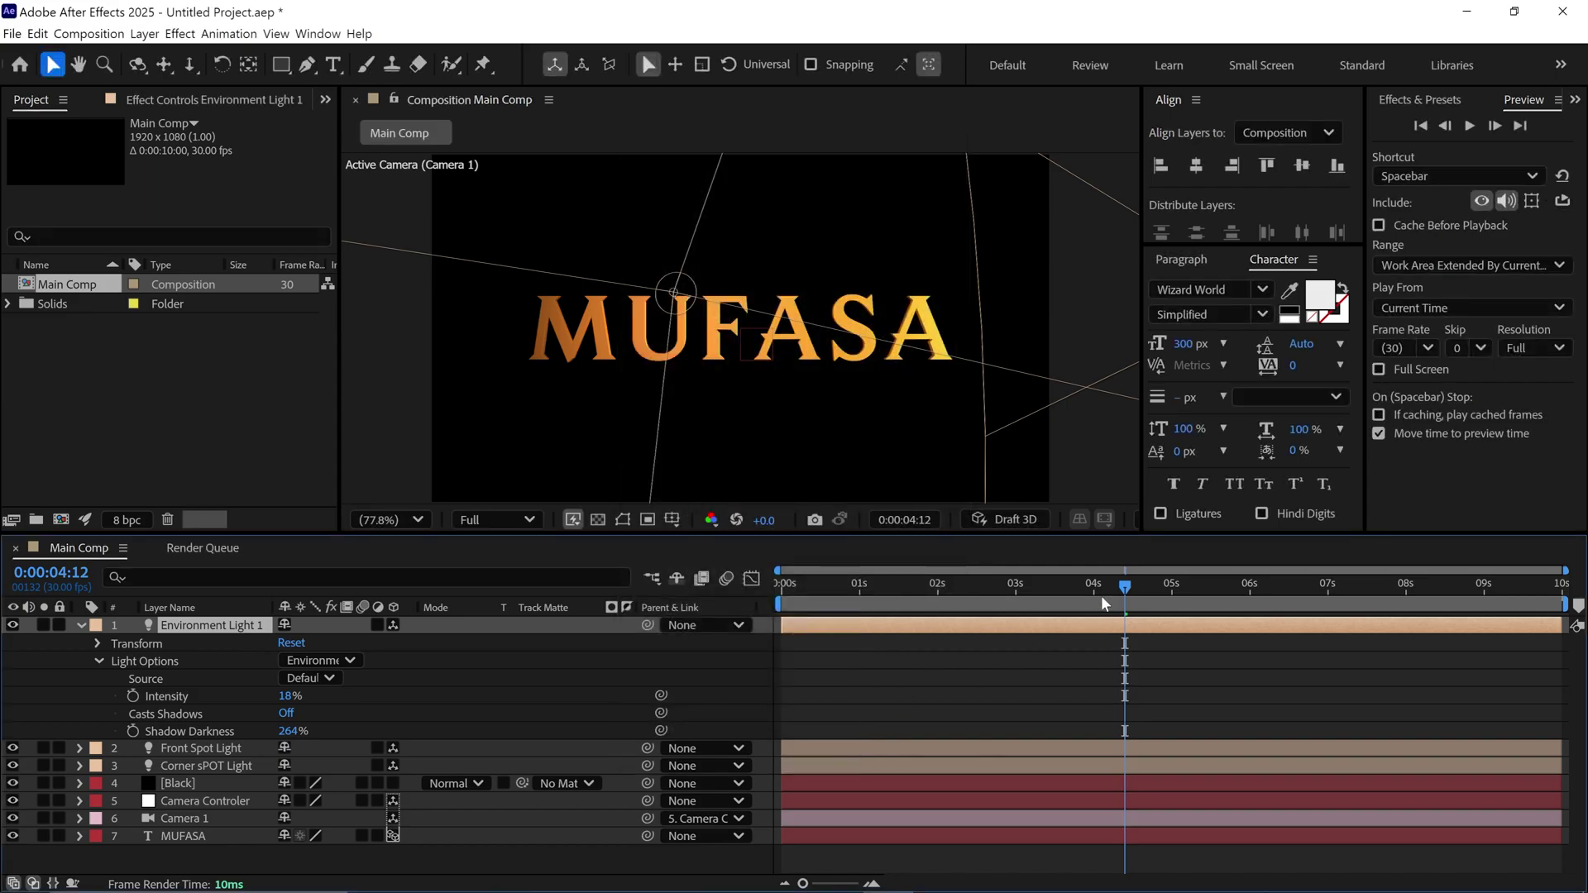
pyautogui.moveTo(1100, 595); pyautogui.dragTo(1005, 593)
pyautogui.press('space')
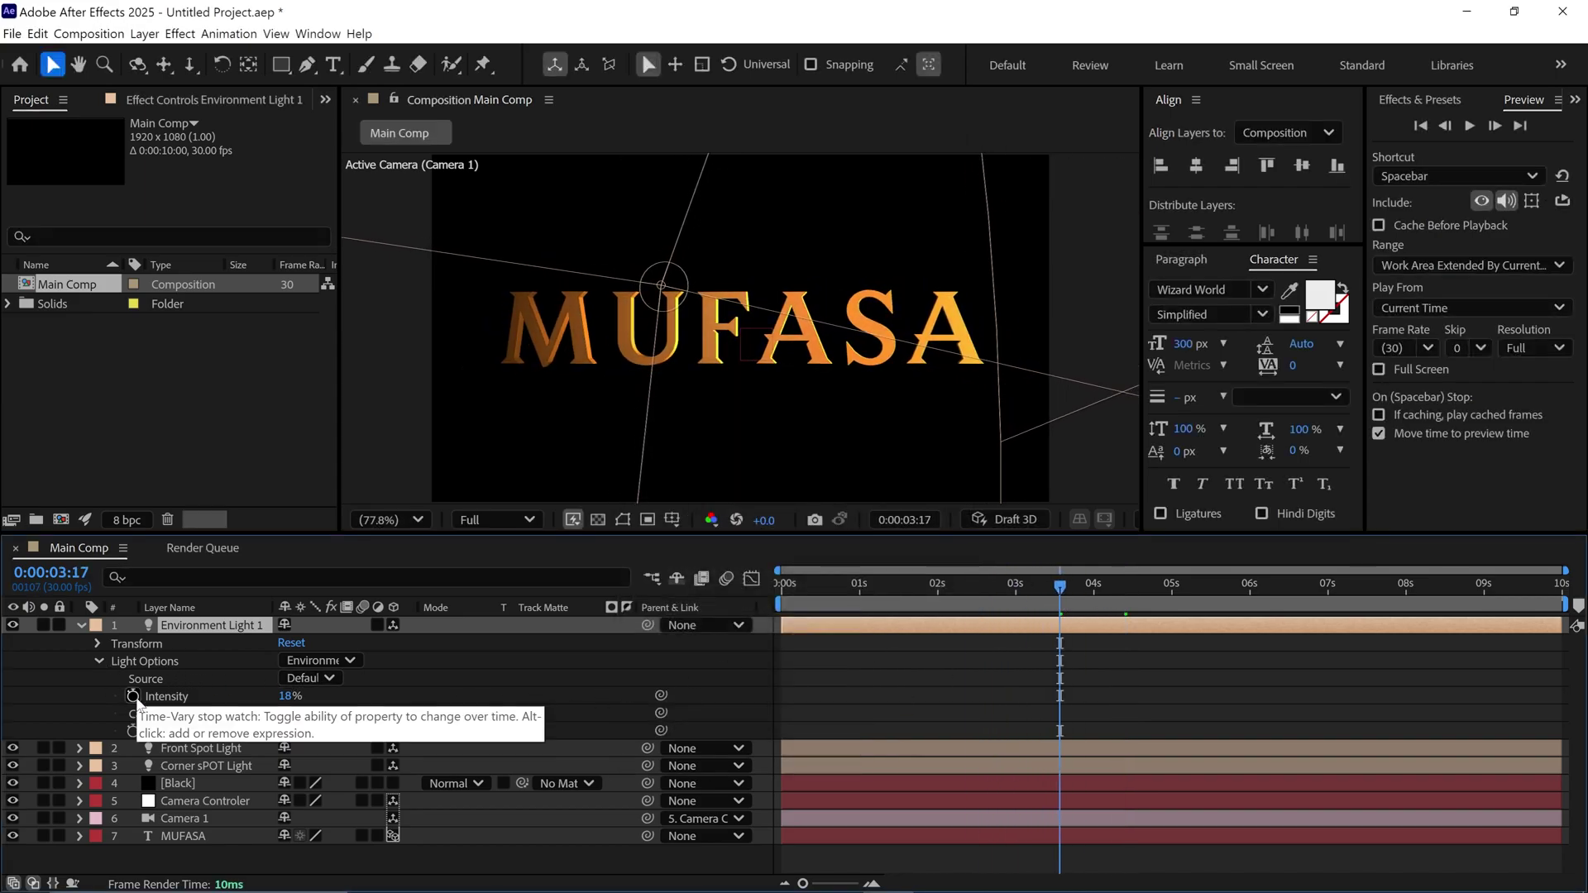
pyautogui.click(133, 696)
pyautogui.click(287, 697)
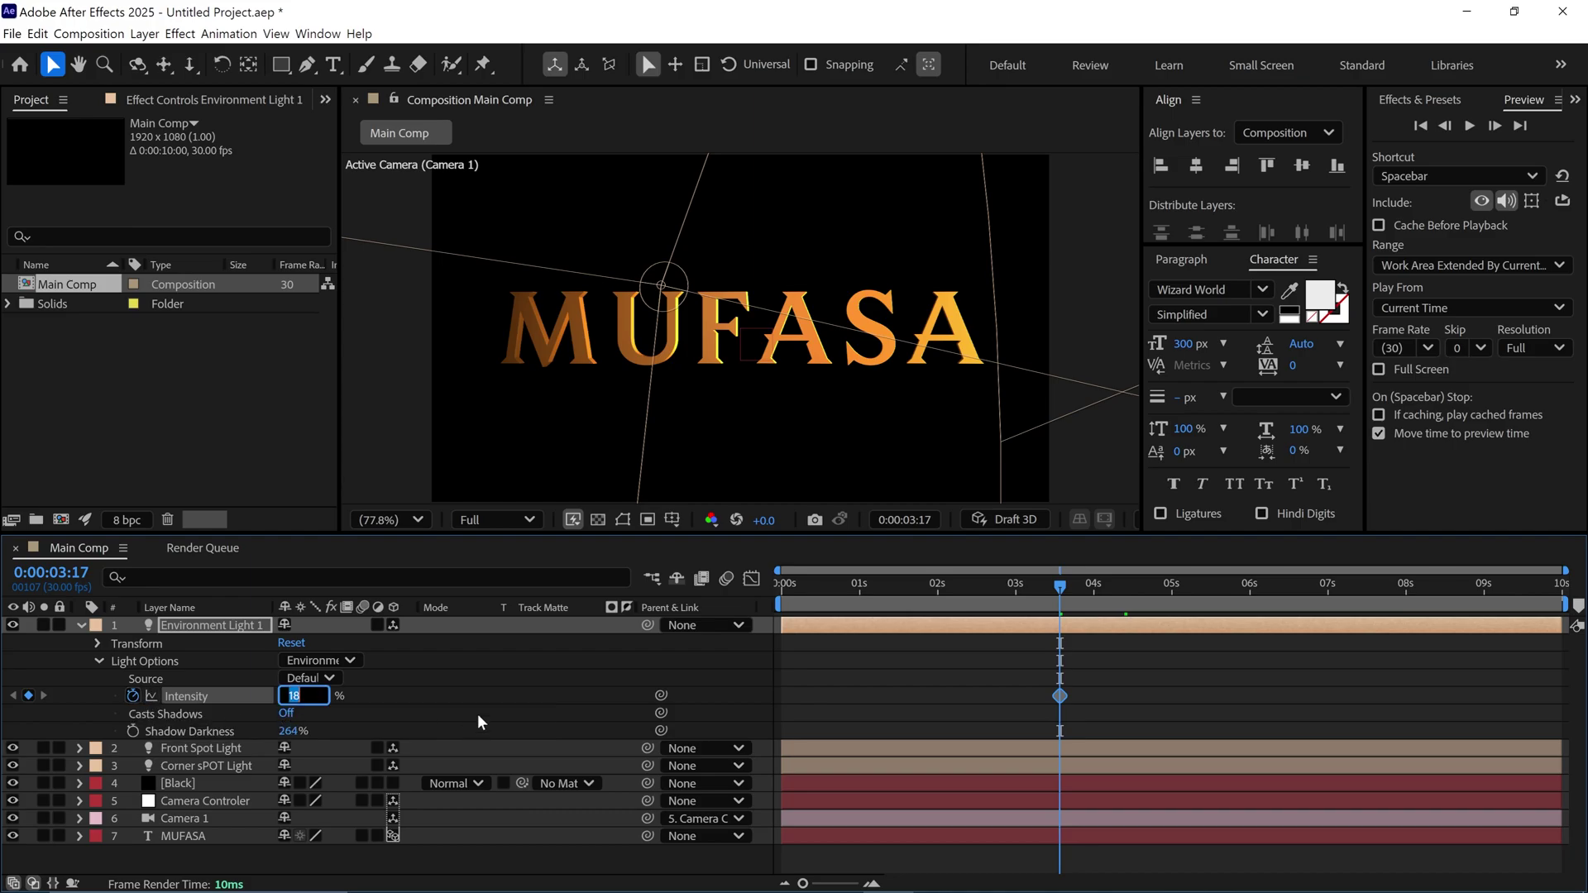
pyautogui.write('0')
pyautogui.press('Return')
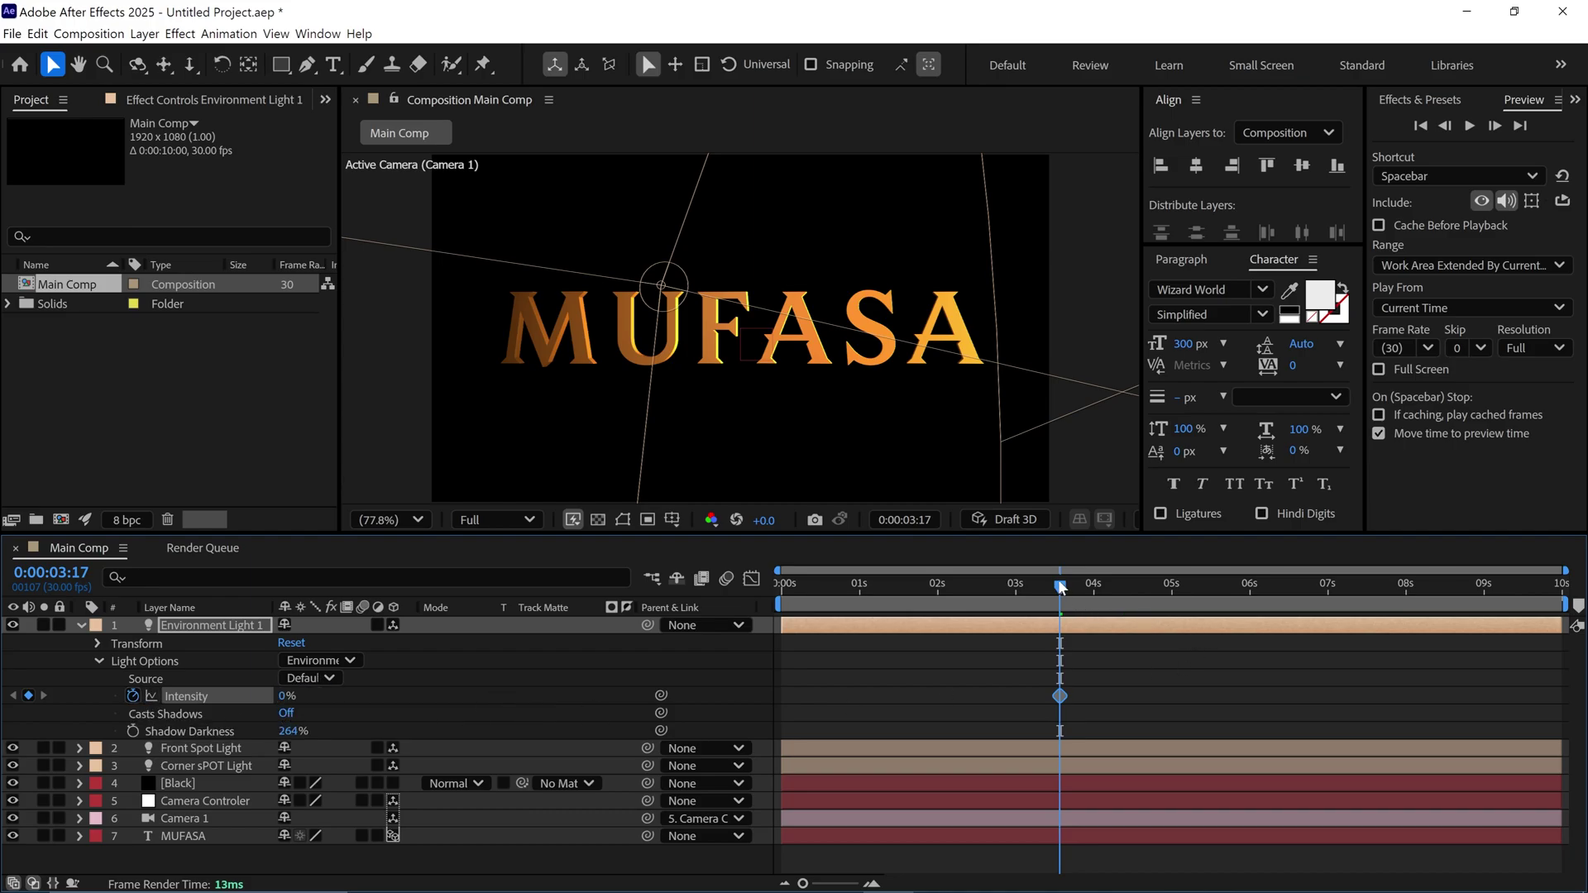
# Add Intensity keyframes of 50% at 5:27 and 150% at 7:00
pyautogui.moveTo(1060, 589); pyautogui.dragTo(1242, 597)
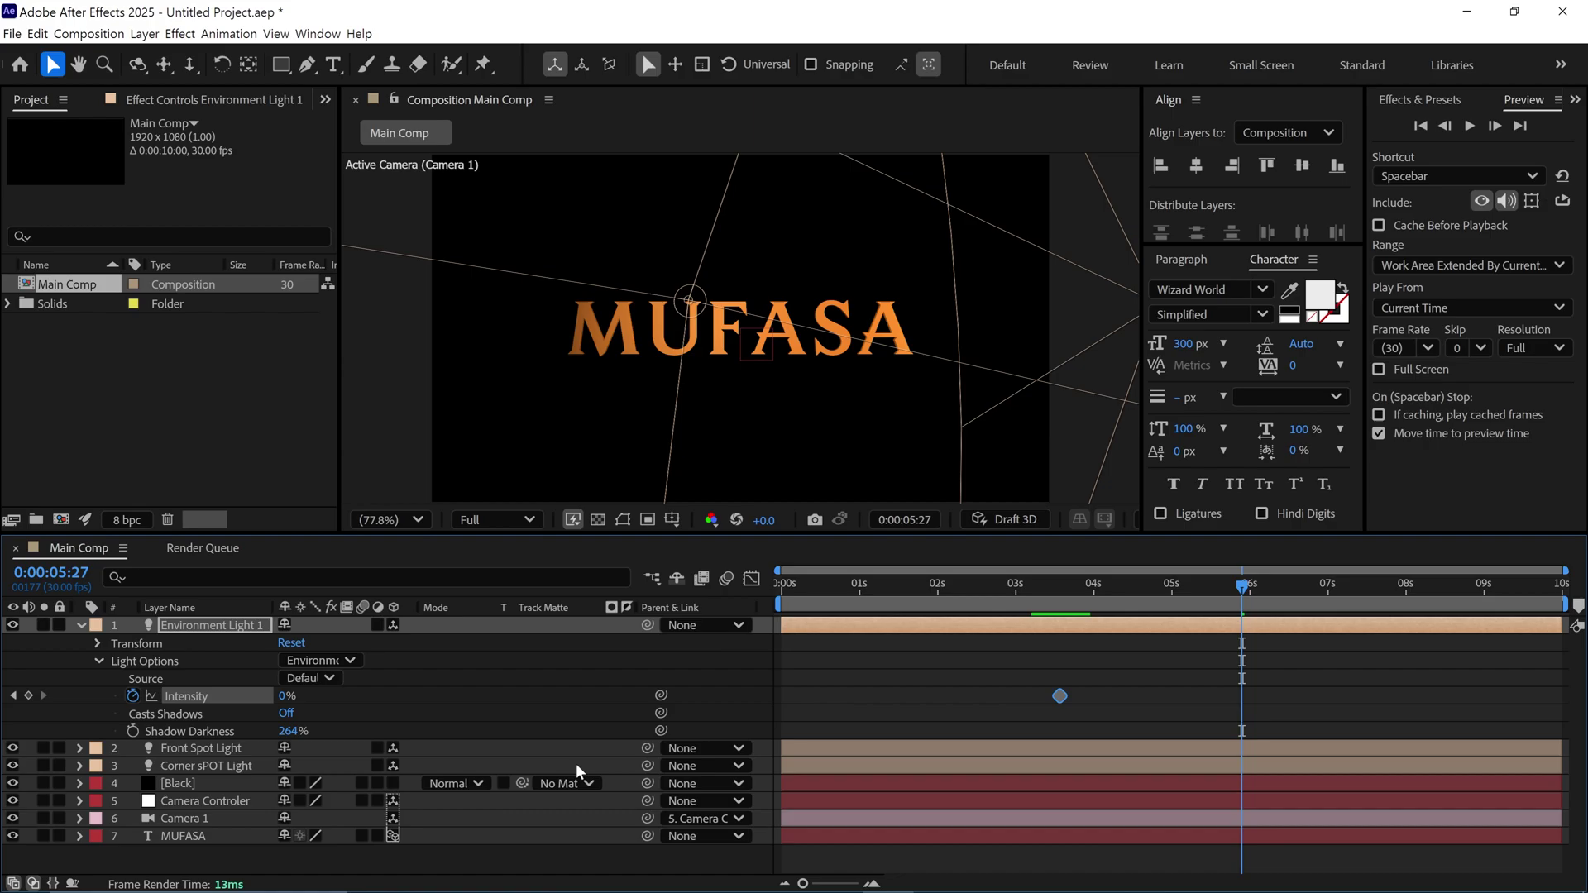
pyautogui.click(285, 697)
pyautogui.write('50')
pyautogui.press('Return')
pyautogui.moveTo(1242, 589); pyautogui.dragTo(1331, 593)
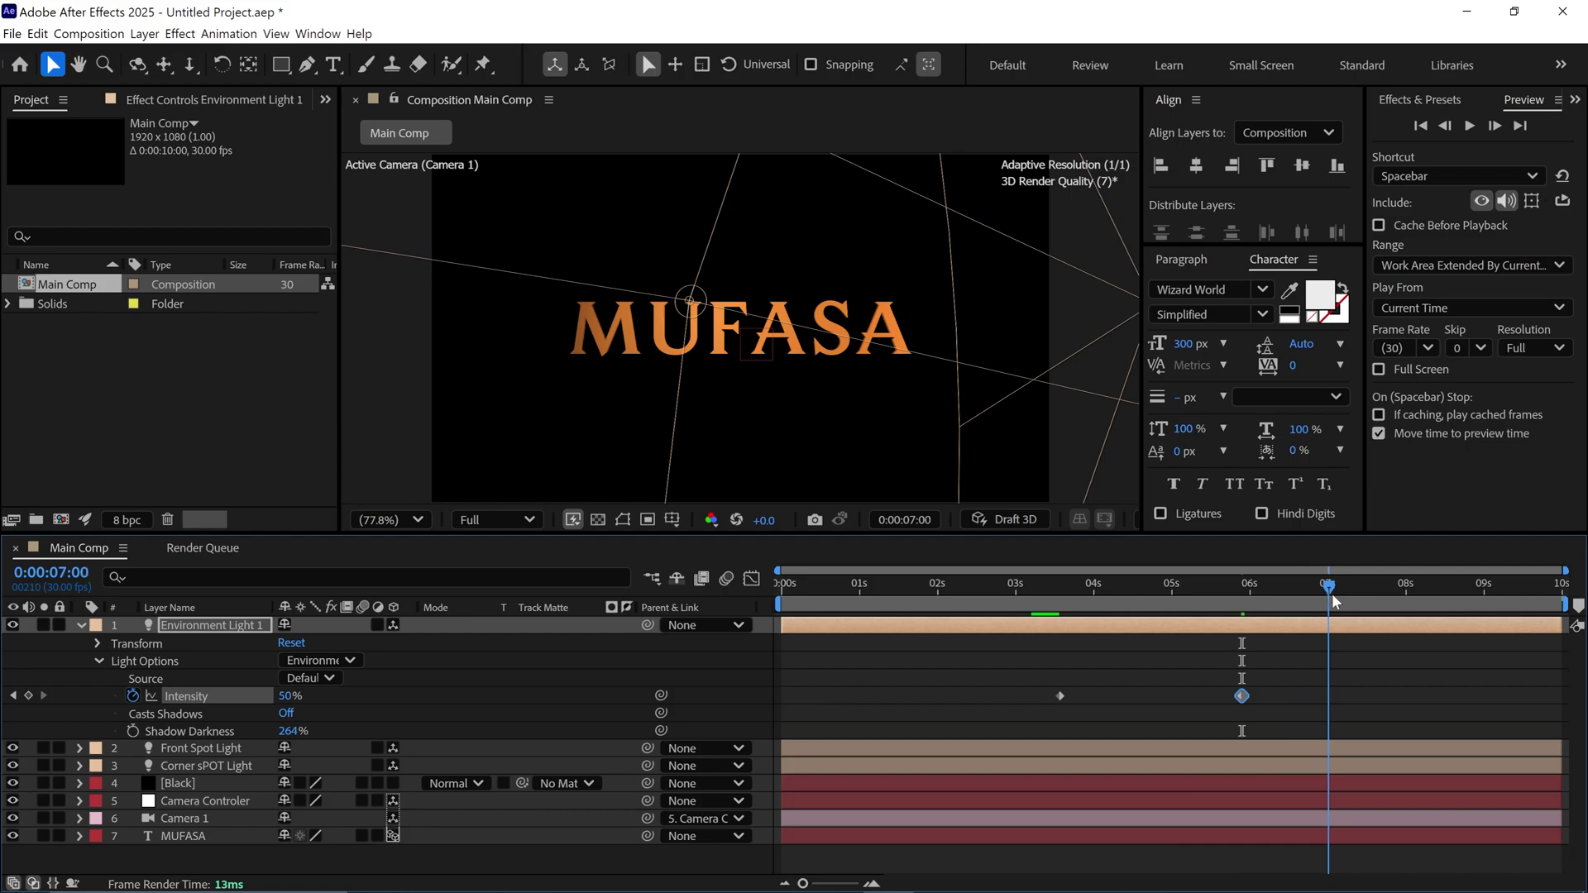
pyautogui.click(285, 697)
pyautogui.write('0')
pyautogui.press('Return')
pyautogui.moveTo(1328, 585); pyautogui.dragTo(1328, 643)
pyautogui.click(976, 643)
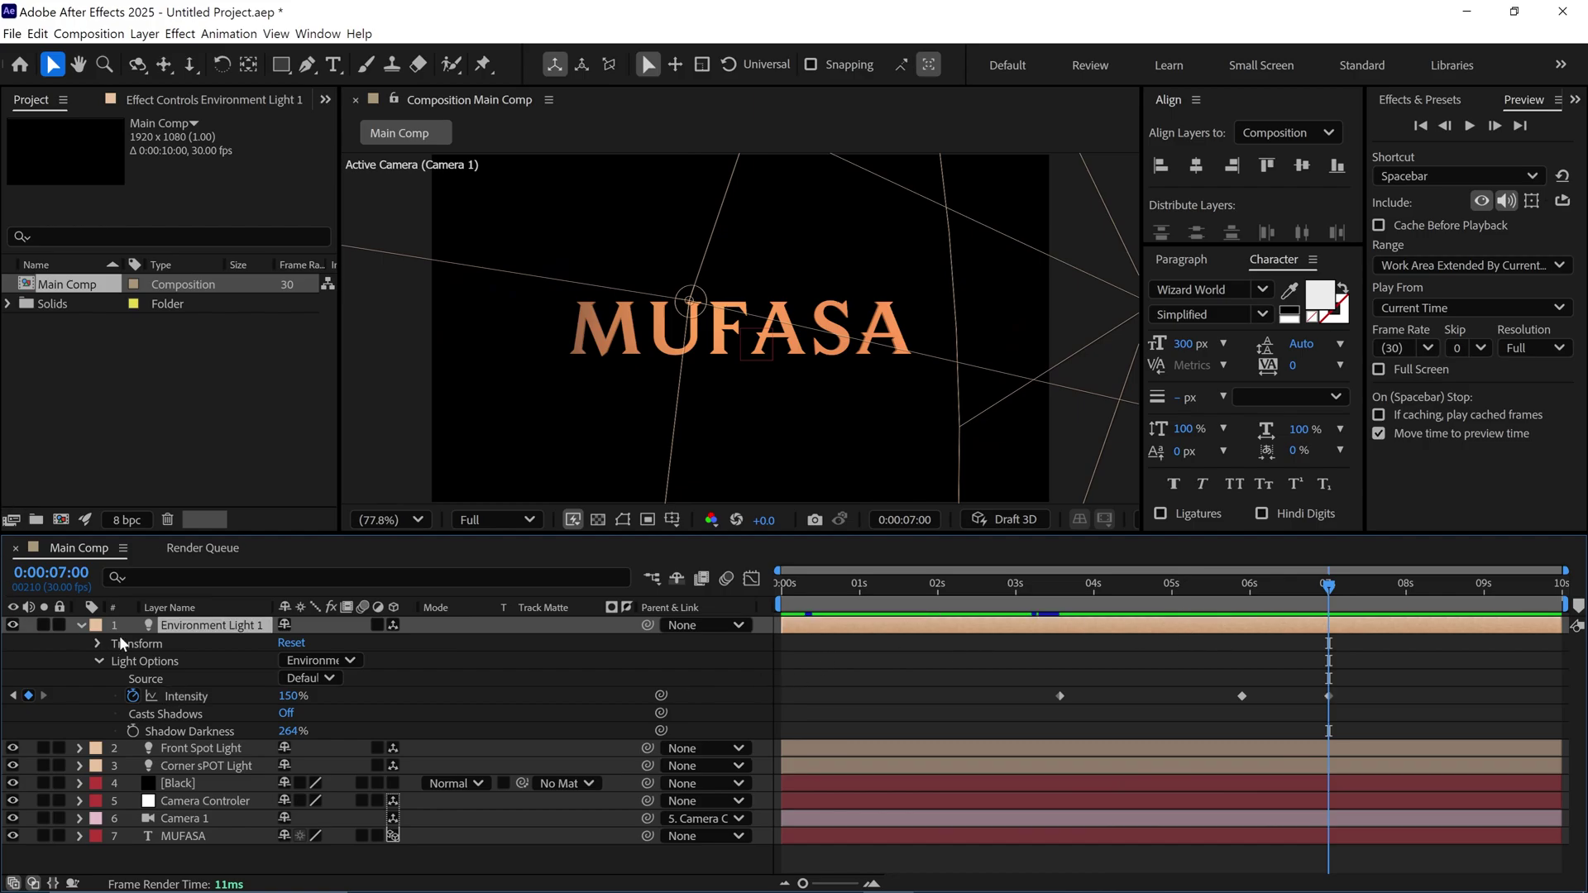
pyautogui.click(81, 627)
# Import Flare Image.png and place it at the top of Main Comp
pyautogui.click(302, 771)
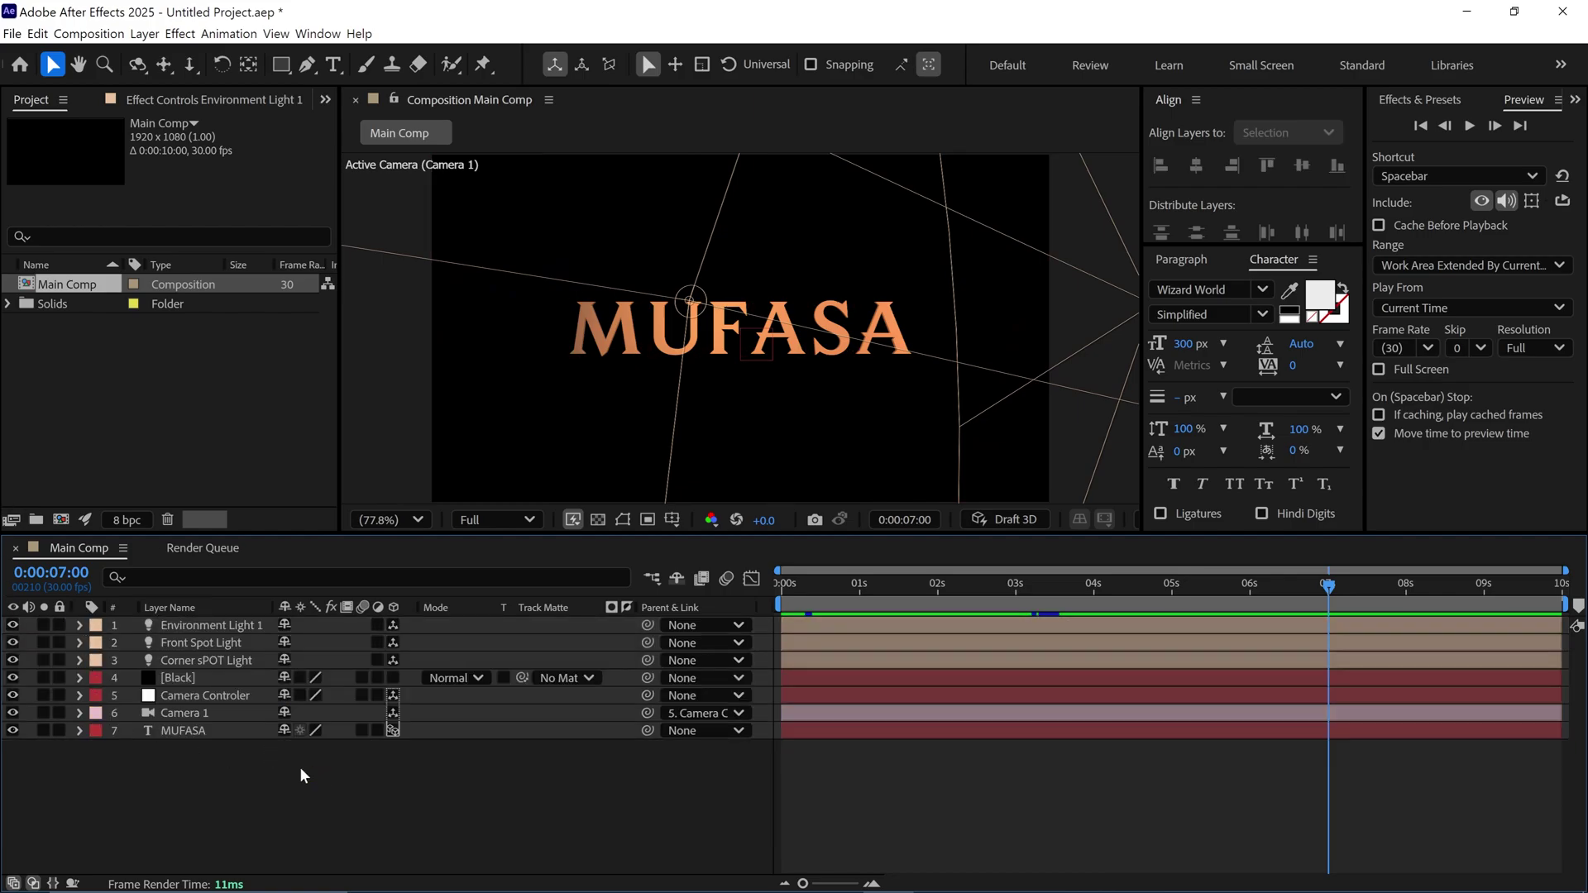
pyautogui.doubleClick(131, 399)
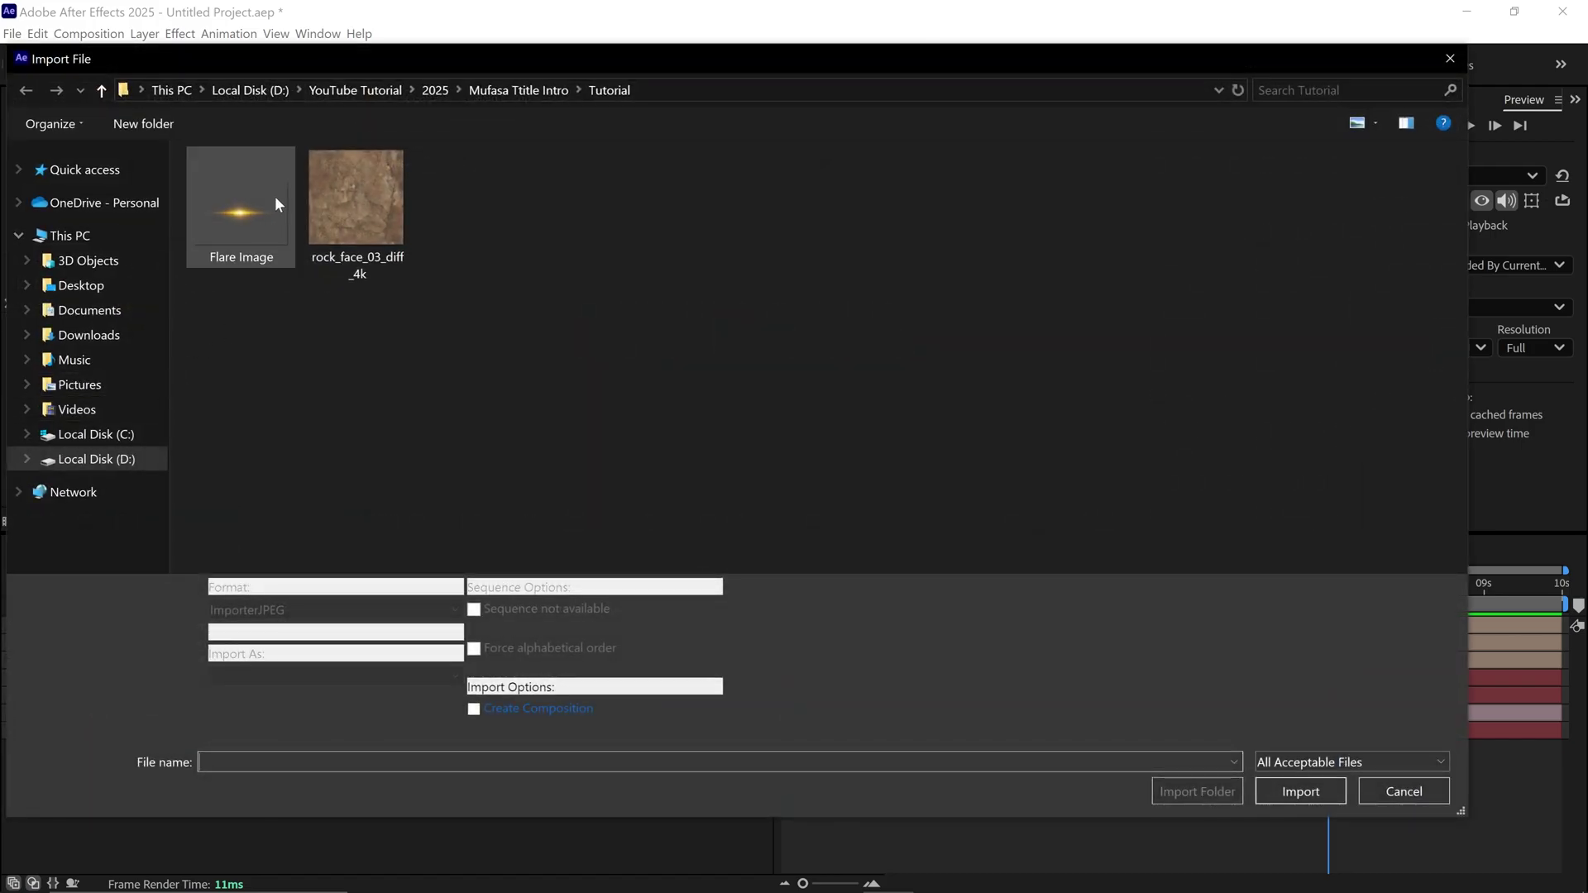
pyautogui.click(265, 202)
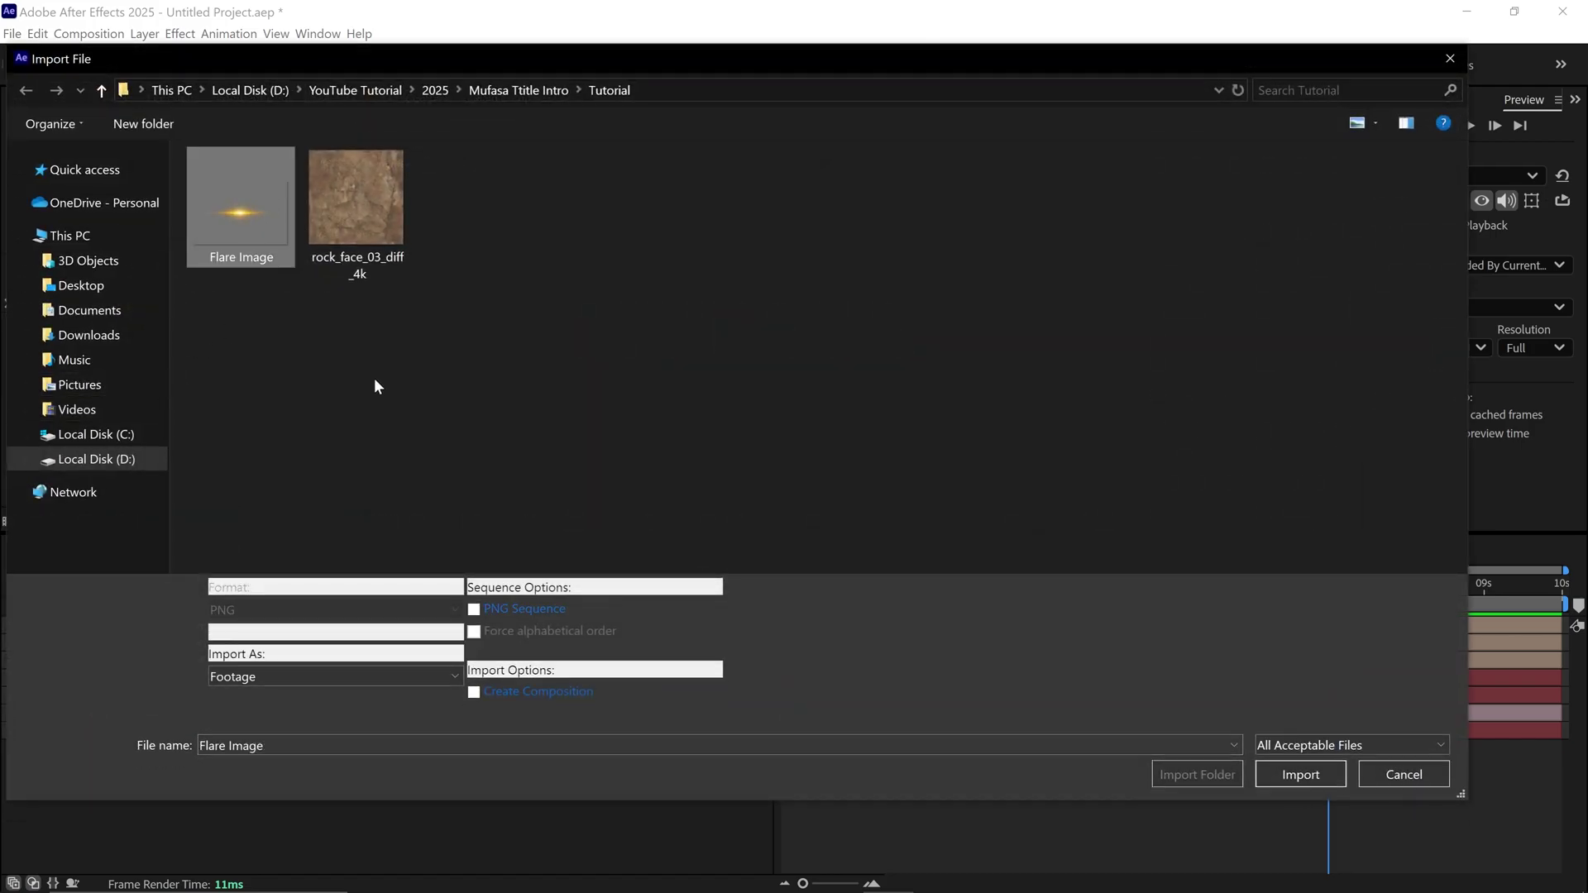
pyautogui.click(1310, 776)
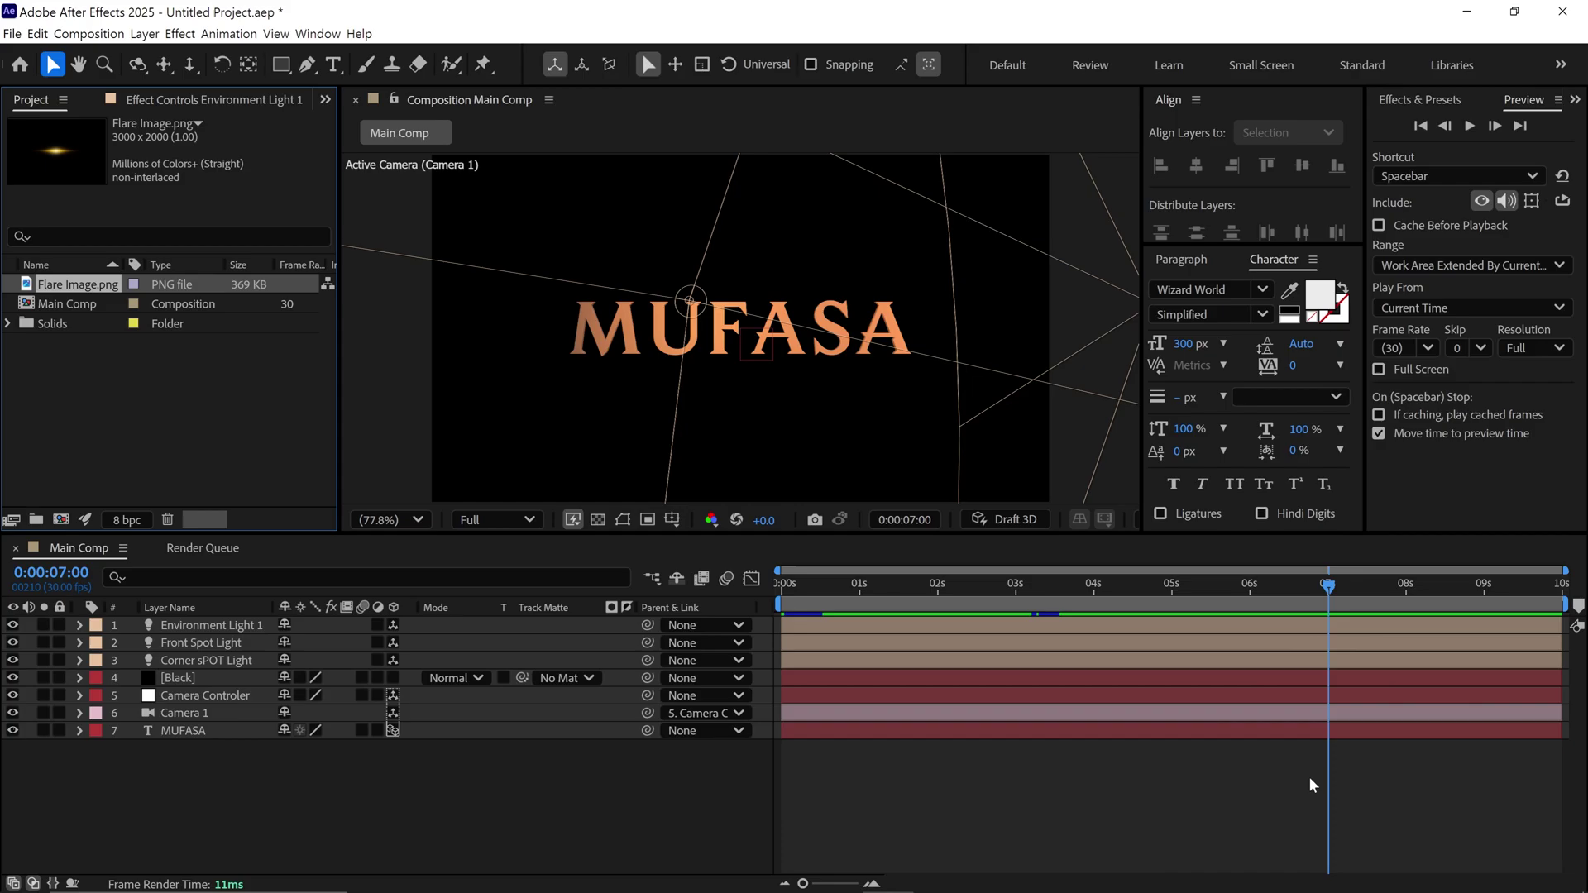
pyautogui.moveTo(83, 288); pyautogui.dragTo(193, 627)
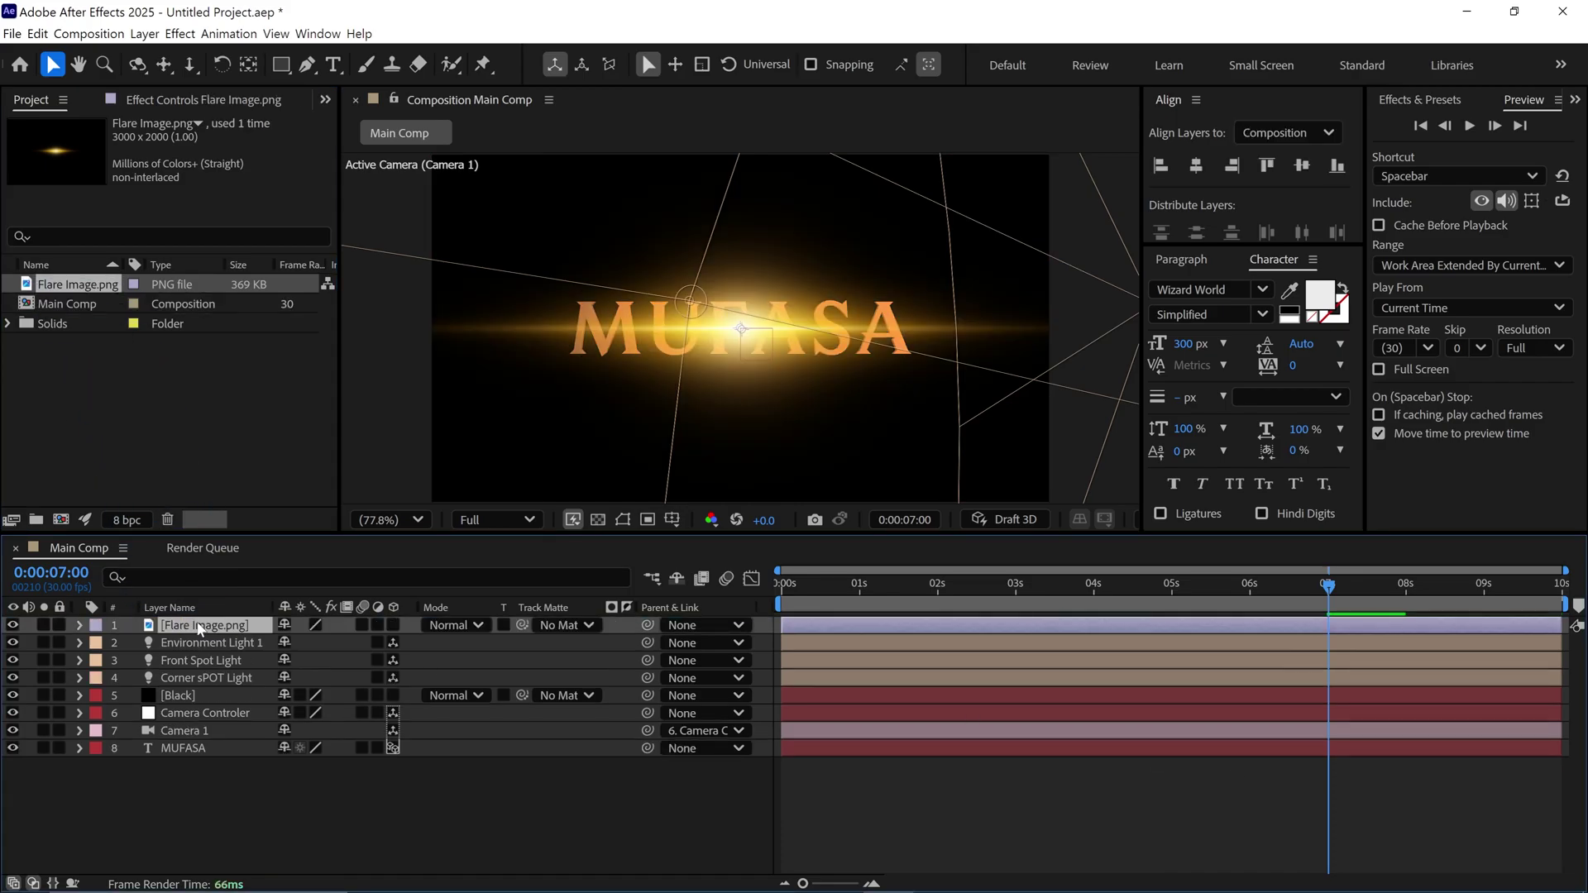
# Pre-compose the flare layer into 'Flare', moving all attributes into it
pyautogui.rightClick(198, 627)
pyautogui.click(261, 514)
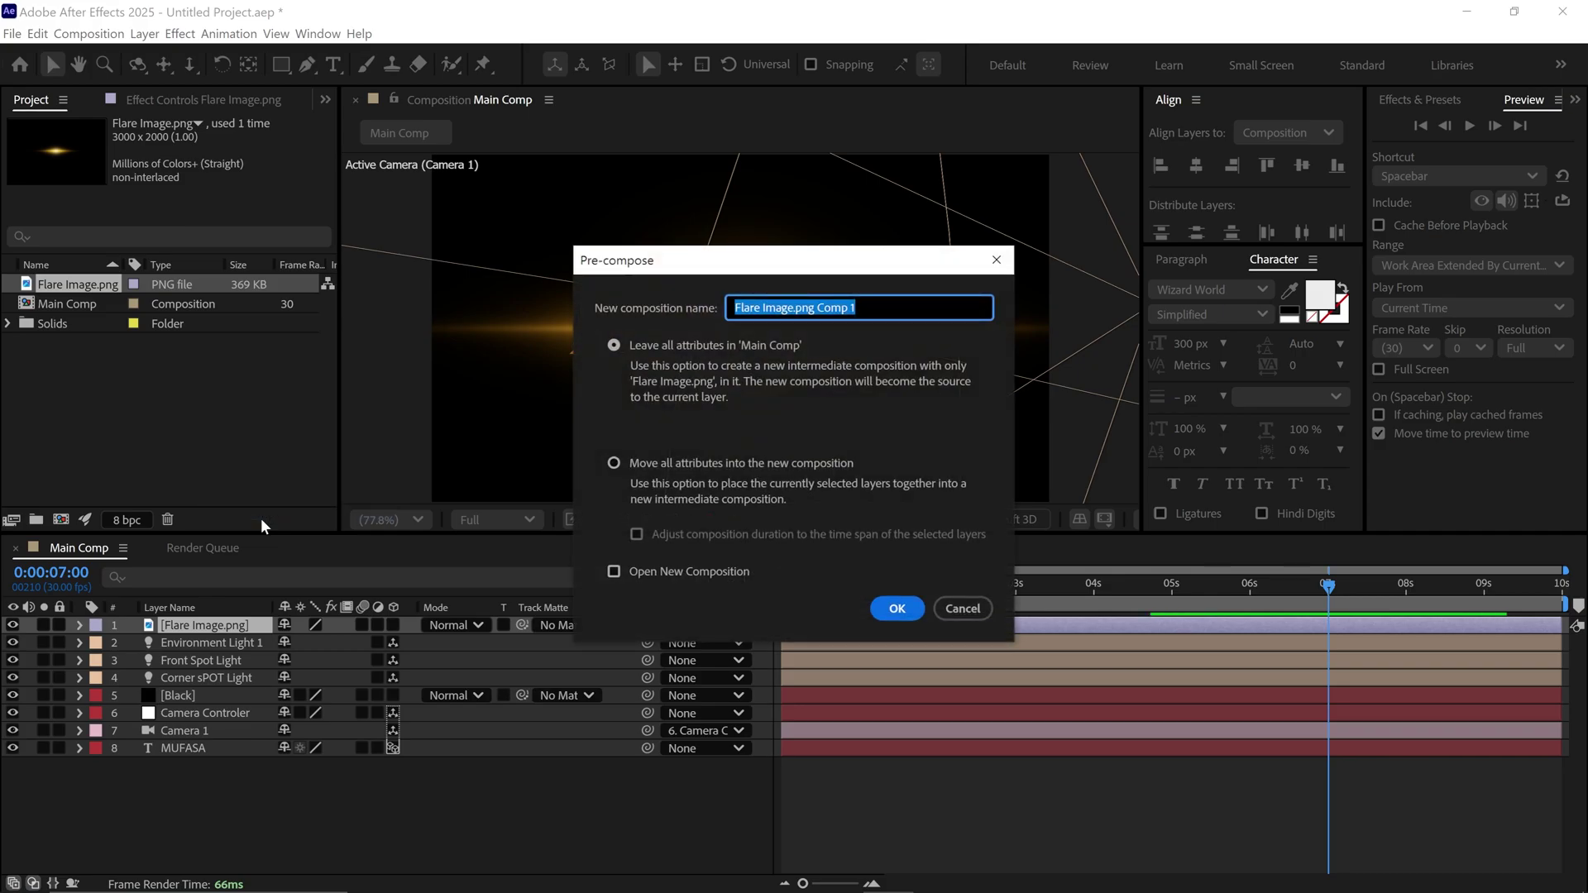
pyautogui.write('Flare')
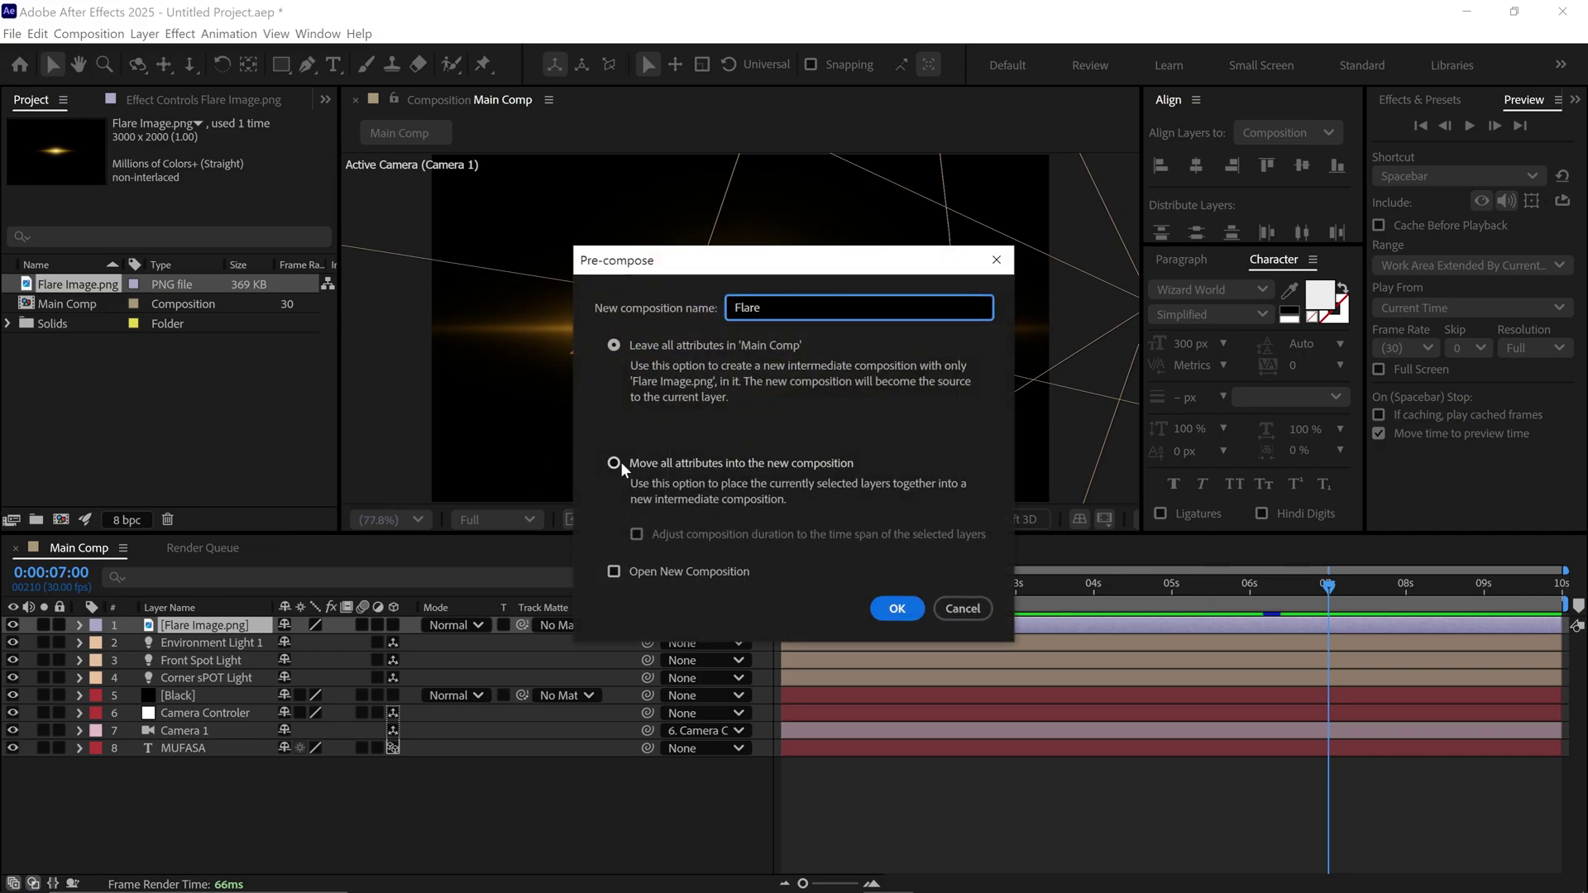
pyautogui.click(613, 464)
pyautogui.click(897, 608)
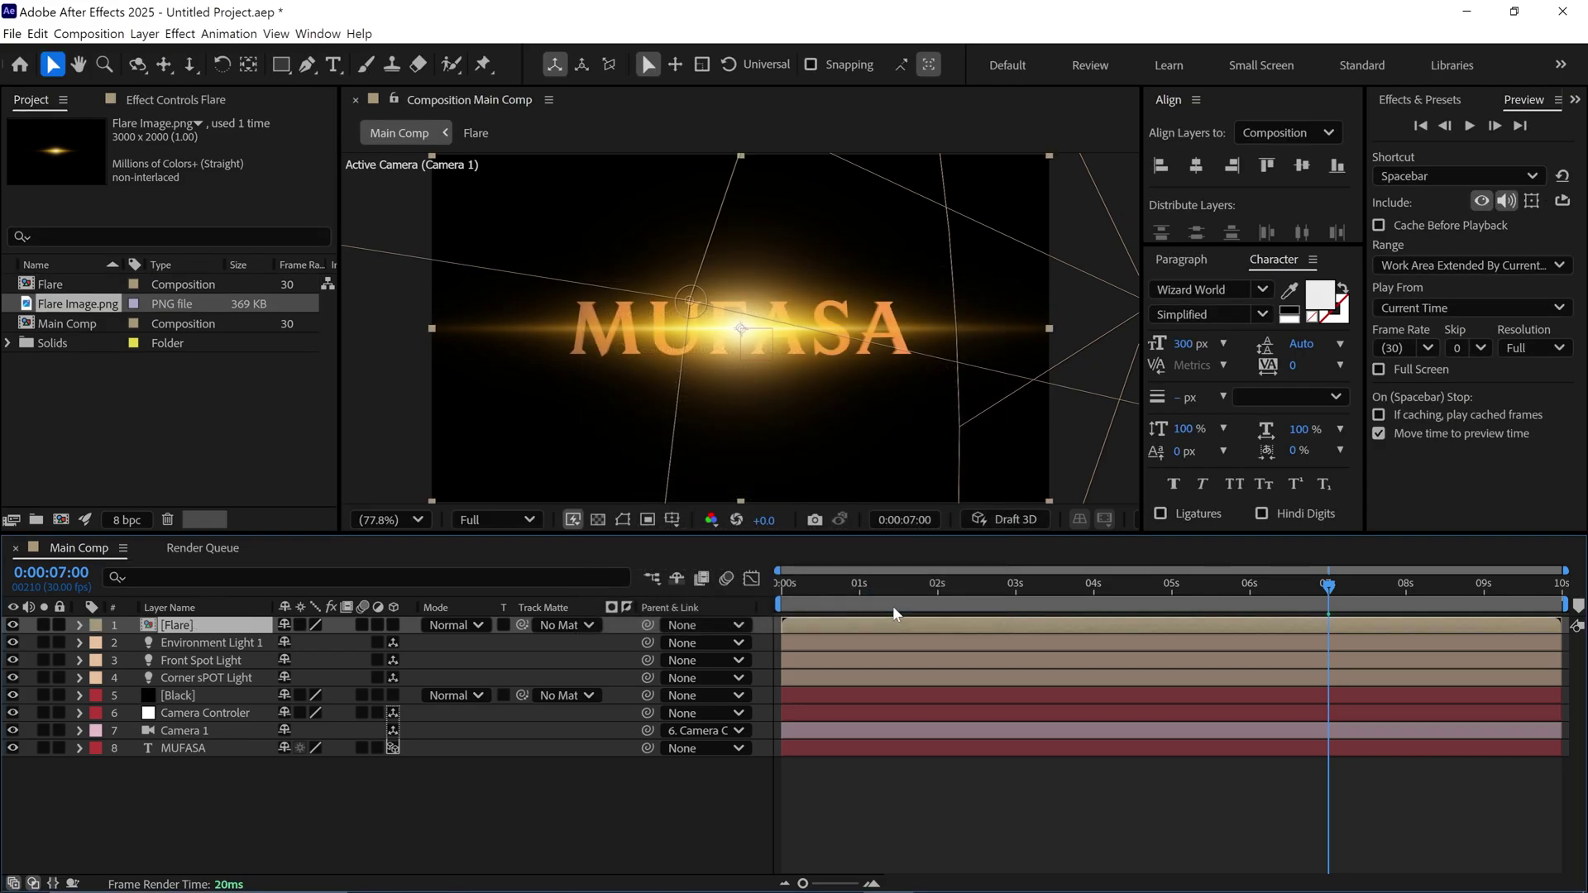
# Nudge the flare down-right and set a 73% Scale keyframe on the Flare layer at 4:29
pyautogui.moveTo(1094, 588); pyautogui.dragTo(1169, 587)
pyautogui.moveTo(782, 354); pyautogui.dragTo(819, 394)
pyautogui.press('s')
pyautogui.click(310, 643)
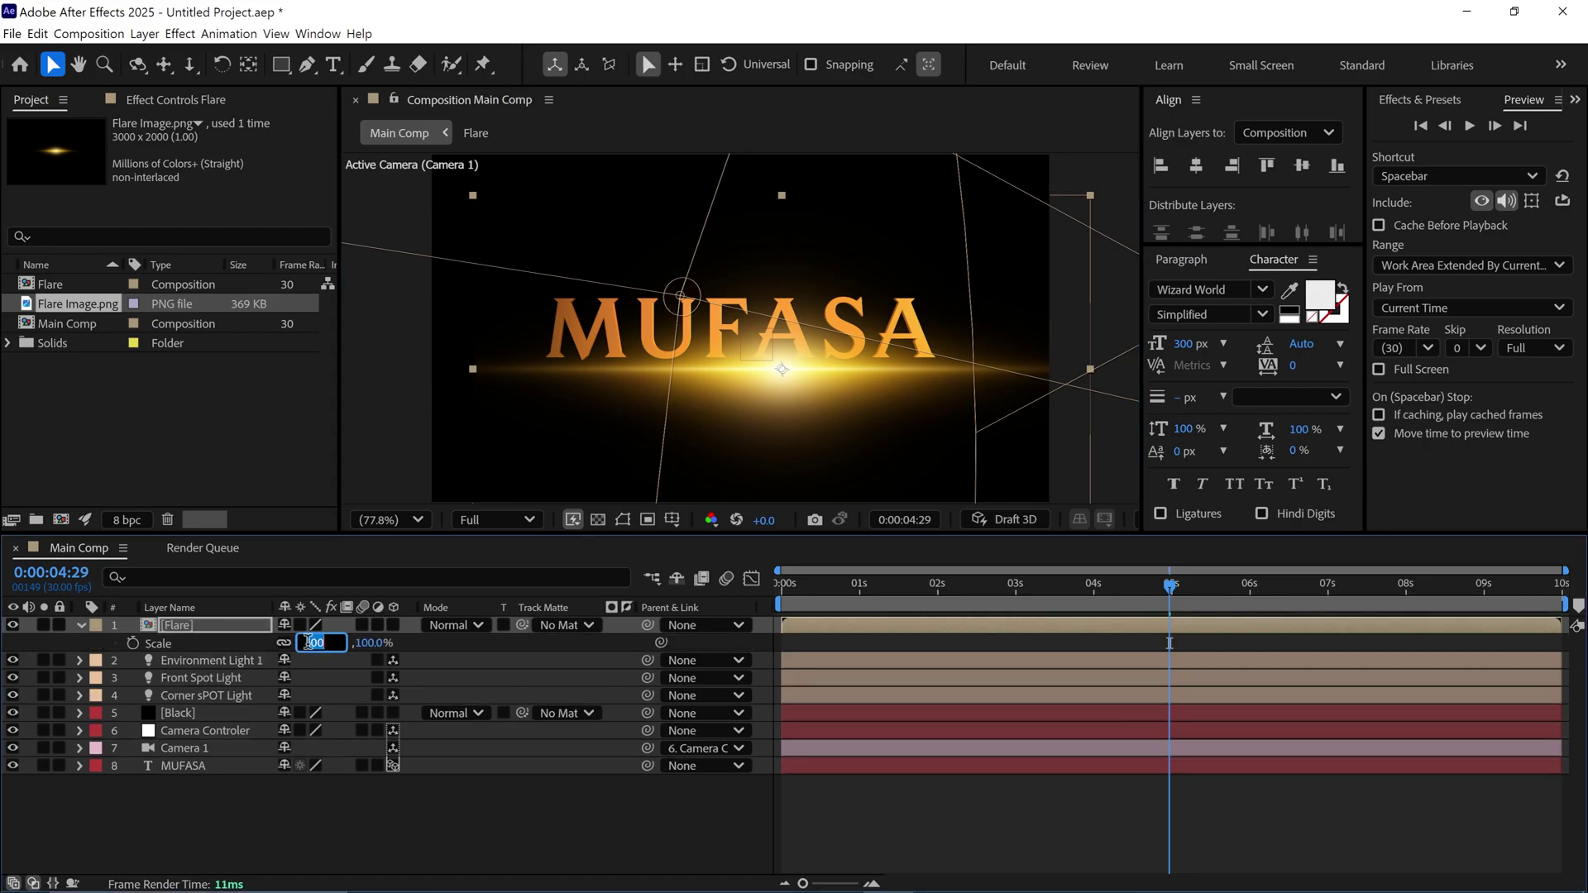
pyautogui.write('73')
pyautogui.press('Return')
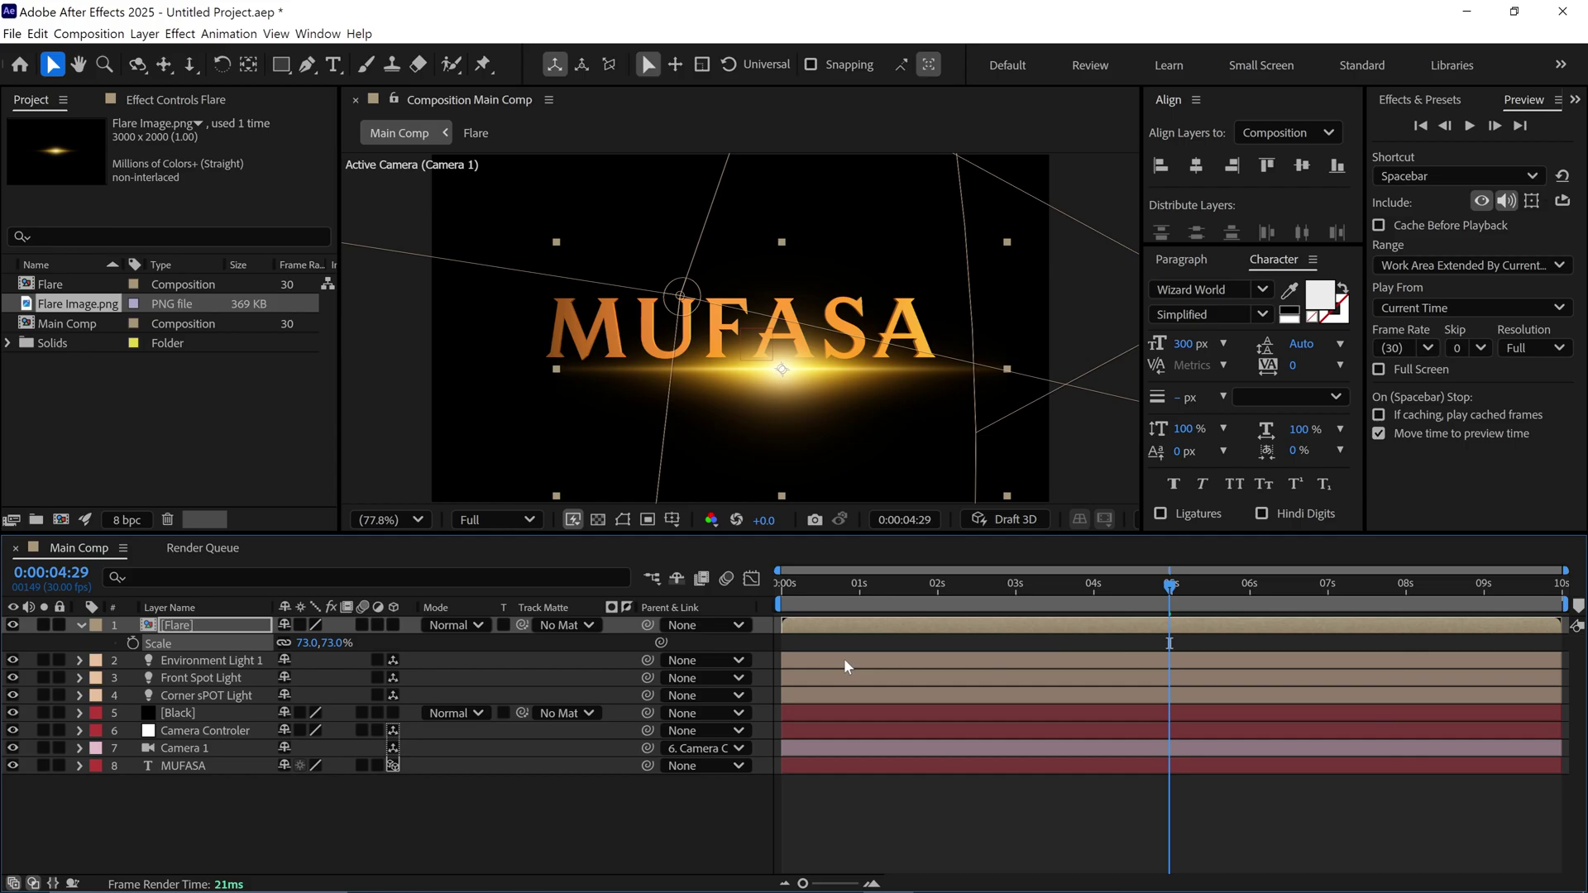
pyautogui.click(134, 643)
# Key the Flare Scale to 0% at 3:12 and at 8:00, then play back the animation
pyautogui.moveTo(1170, 594); pyautogui.dragTo(1047, 617)
pyautogui.click(307, 644)
pyautogui.write('0')
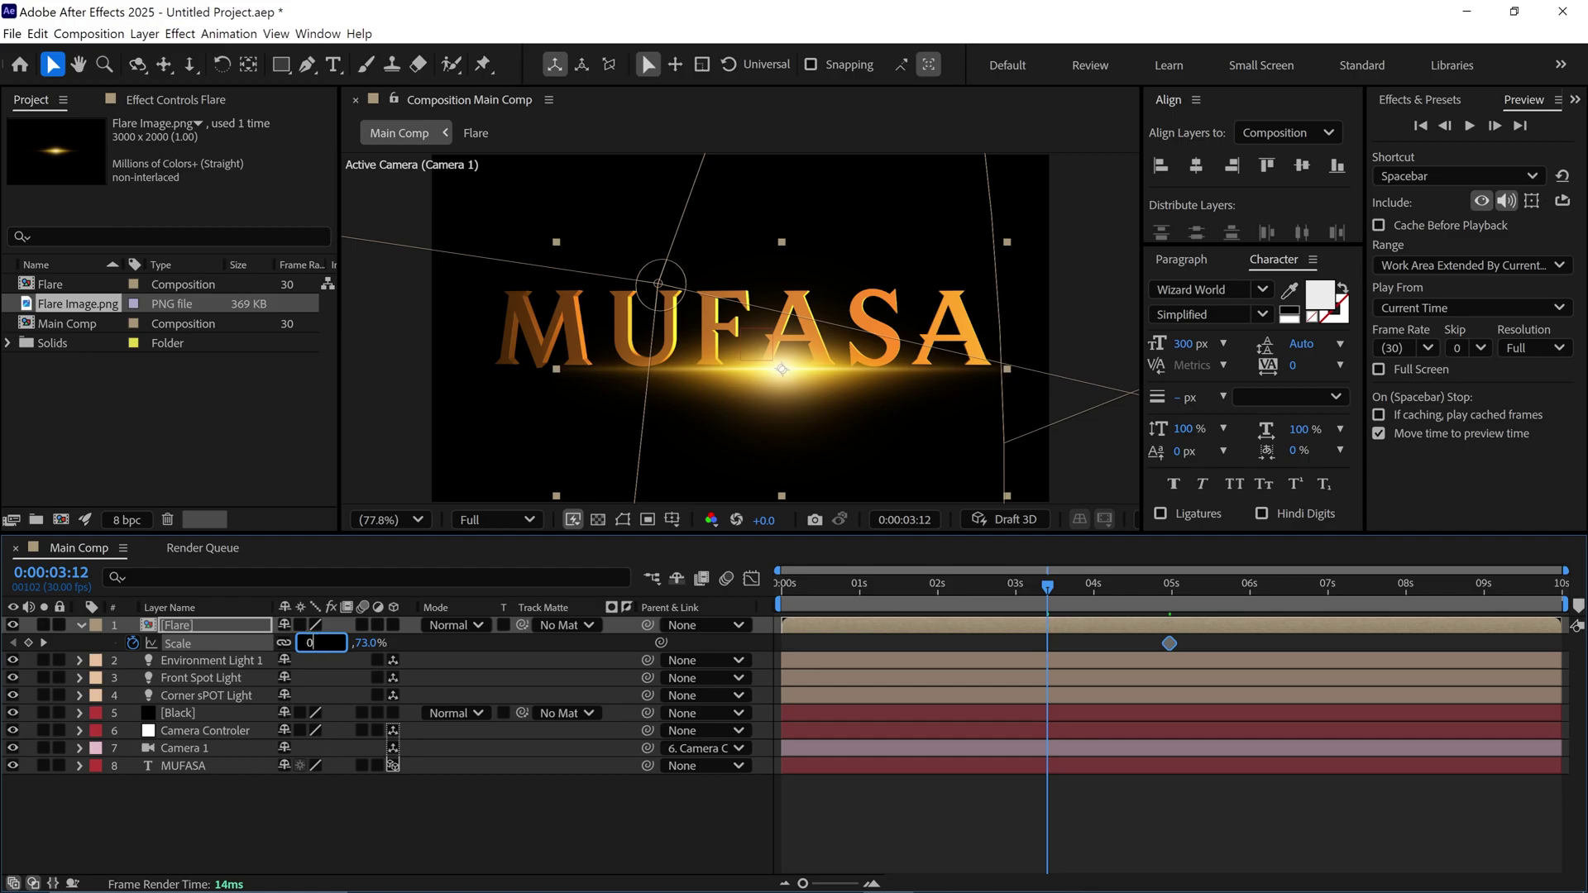
pyautogui.press('Return')
pyautogui.moveTo(1048, 595); pyautogui.dragTo(1413, 641)
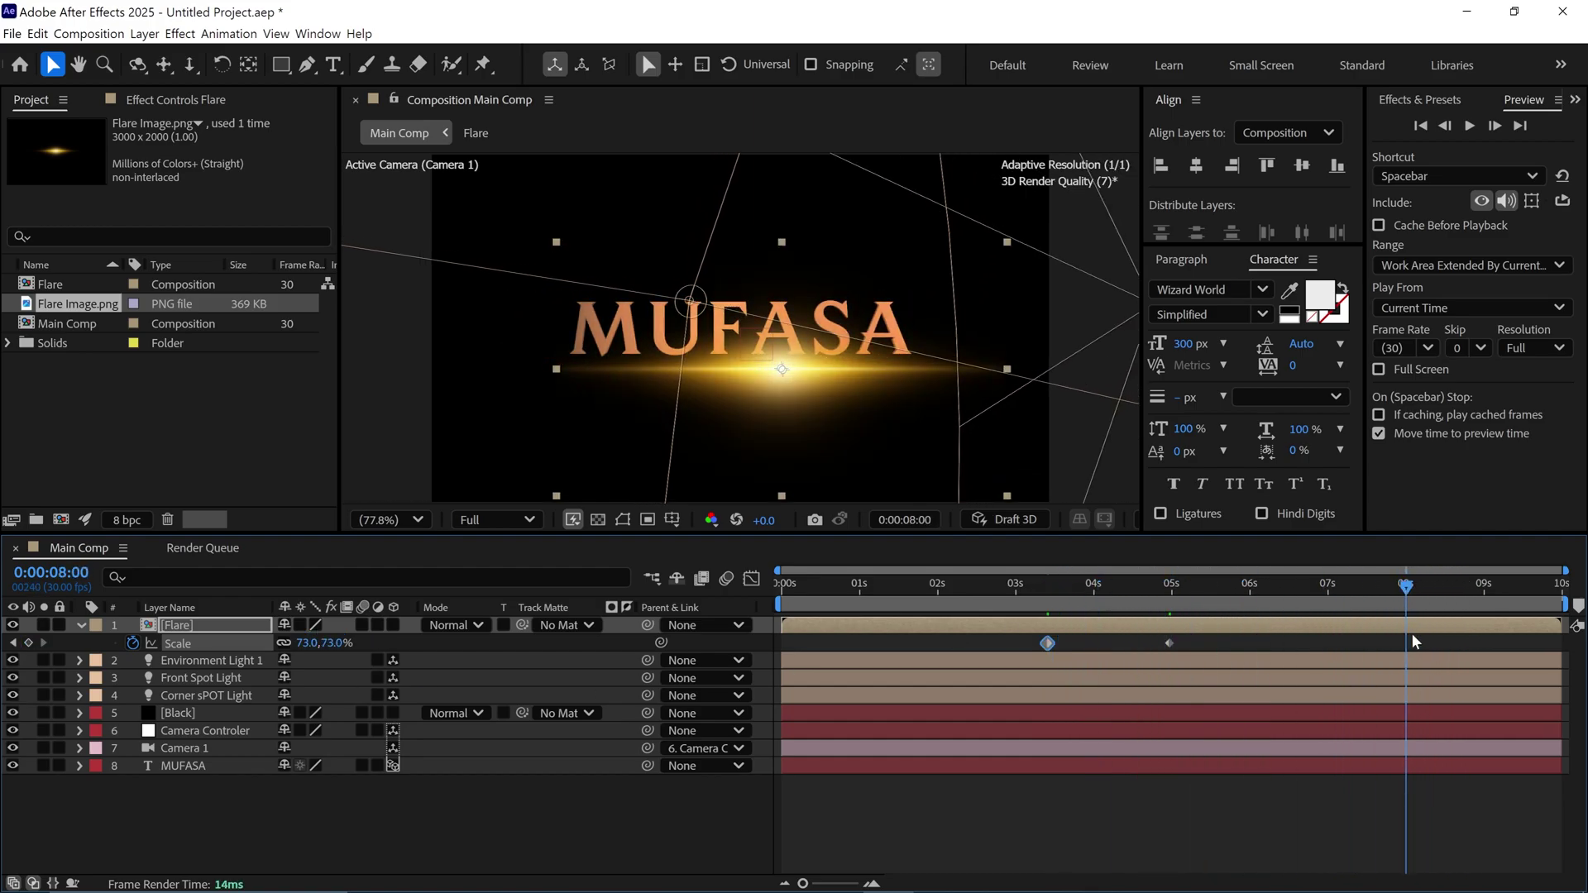
pyautogui.click(334, 642)
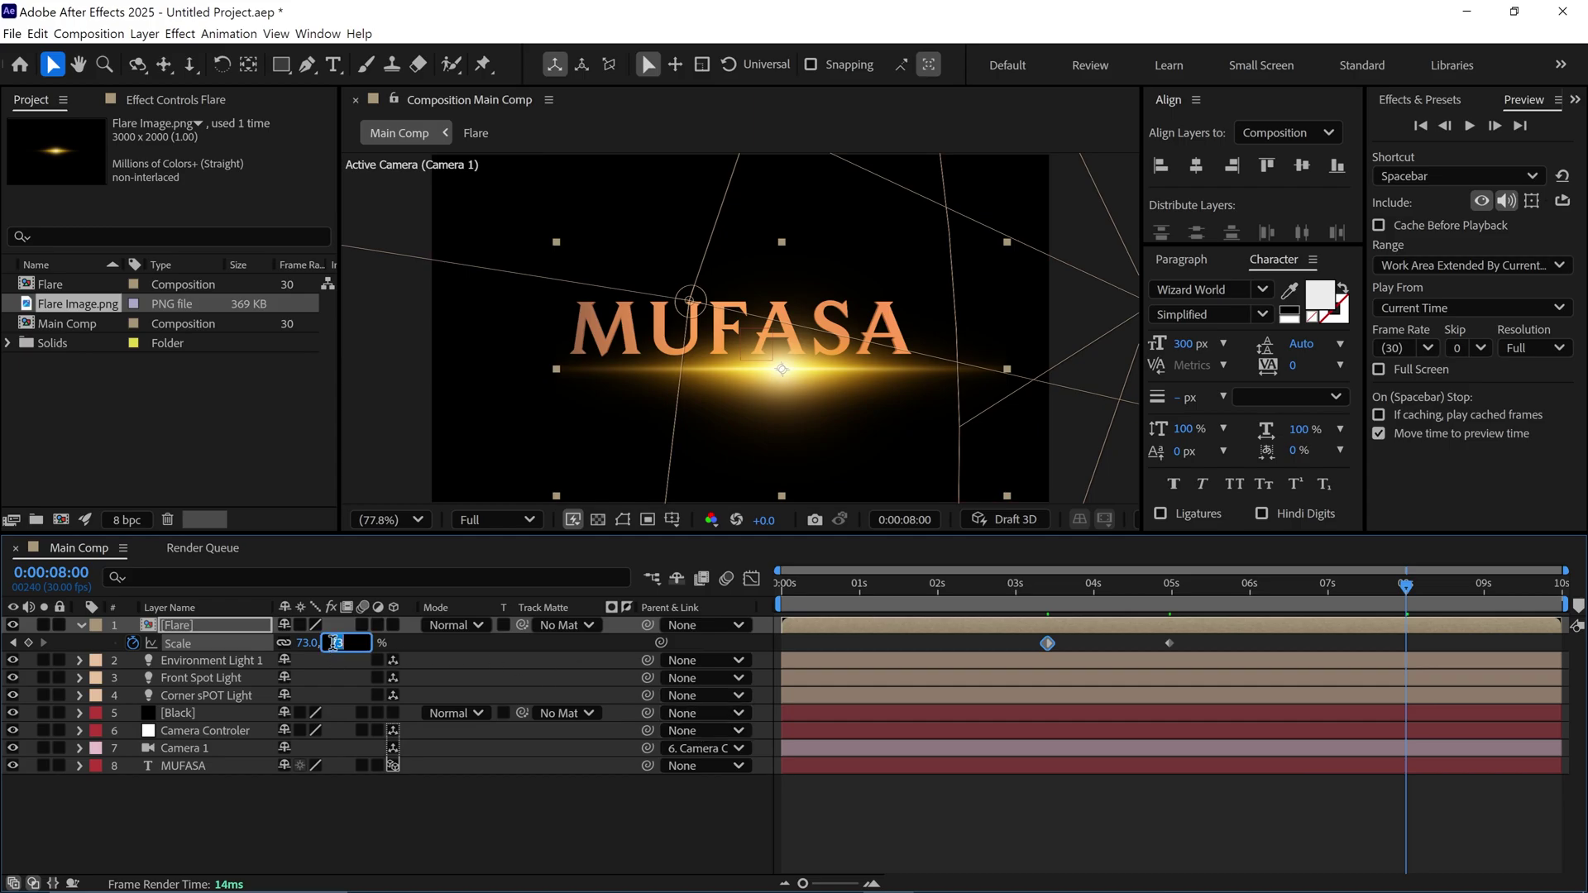
pyautogui.write('4')
pyautogui.press('Return')
pyautogui.moveTo(1410, 594); pyautogui.dragTo(1150, 626)
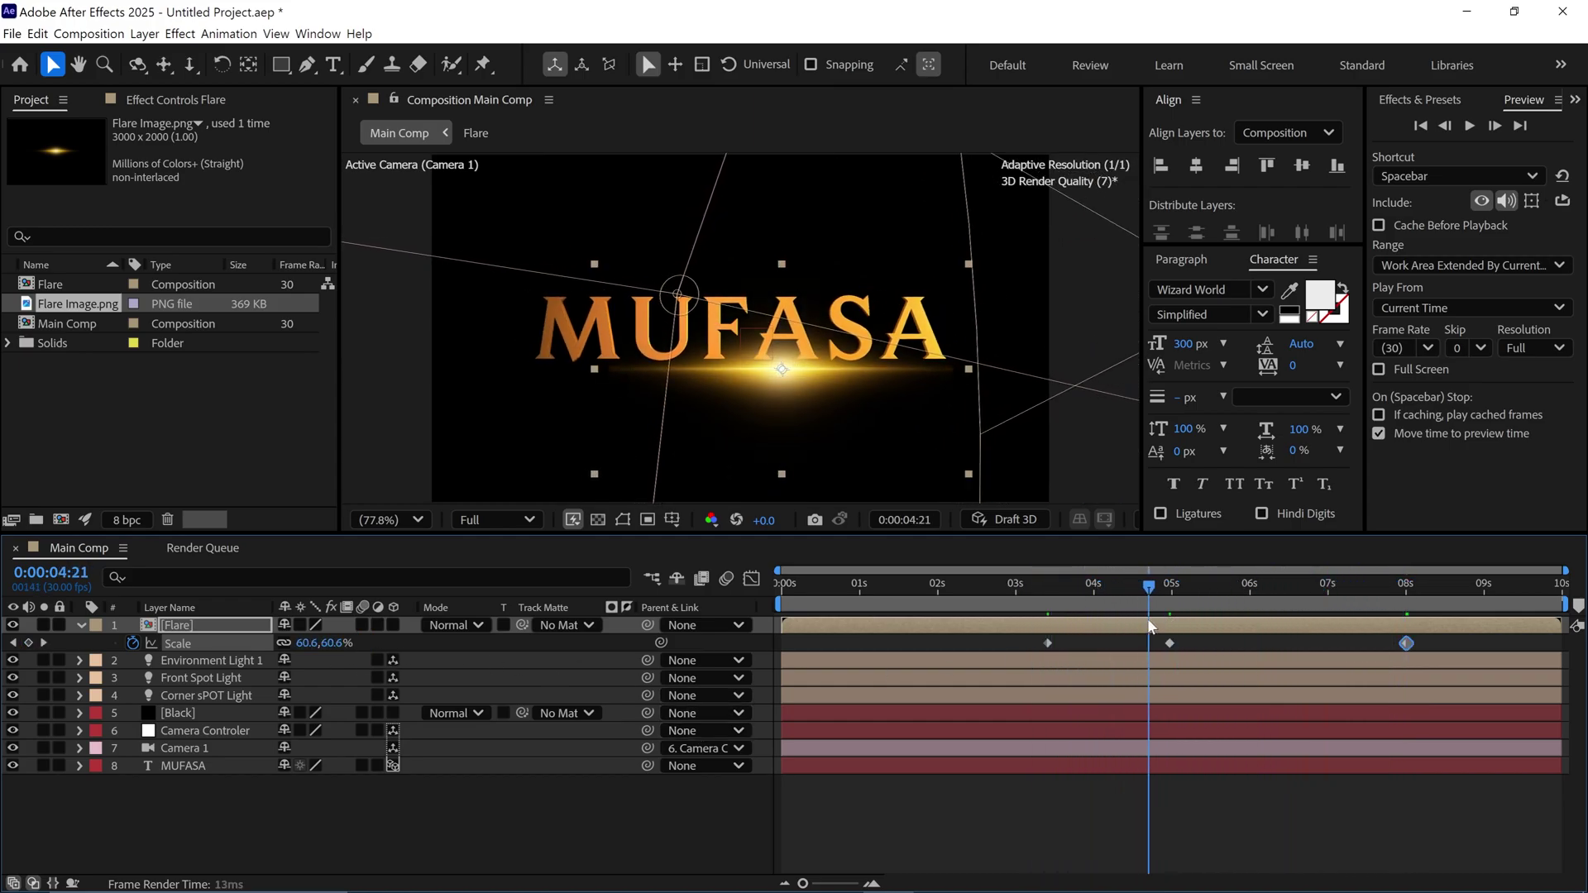
pyautogui.press('space')
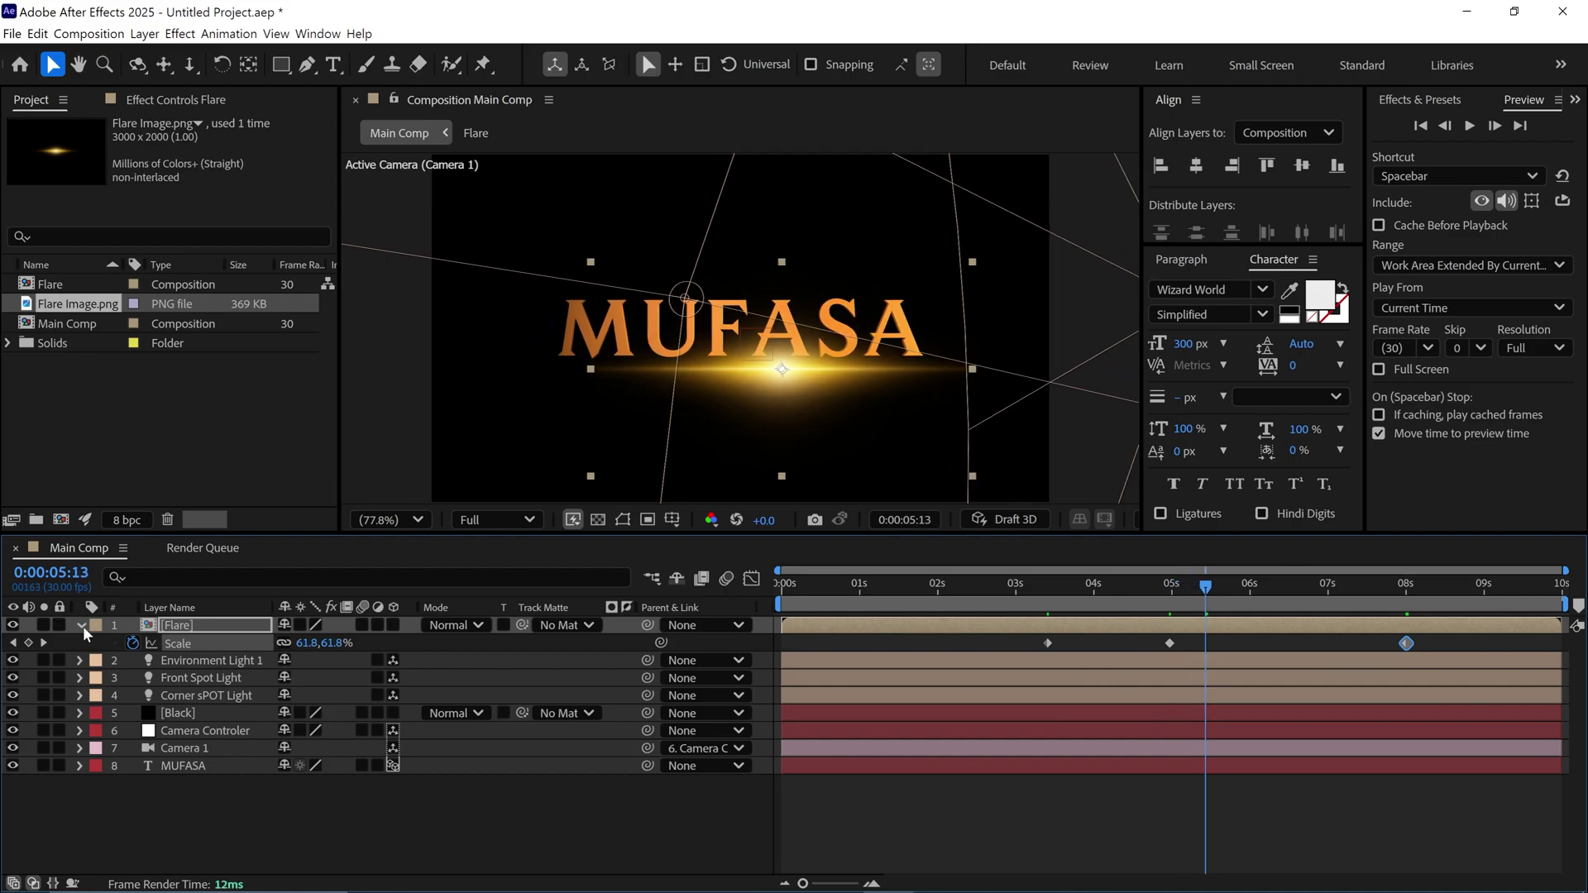
# Add a new light from the timeline's context menu and set its type to Point
pyautogui.click(80, 626)
pyautogui.rightClick(211, 765)
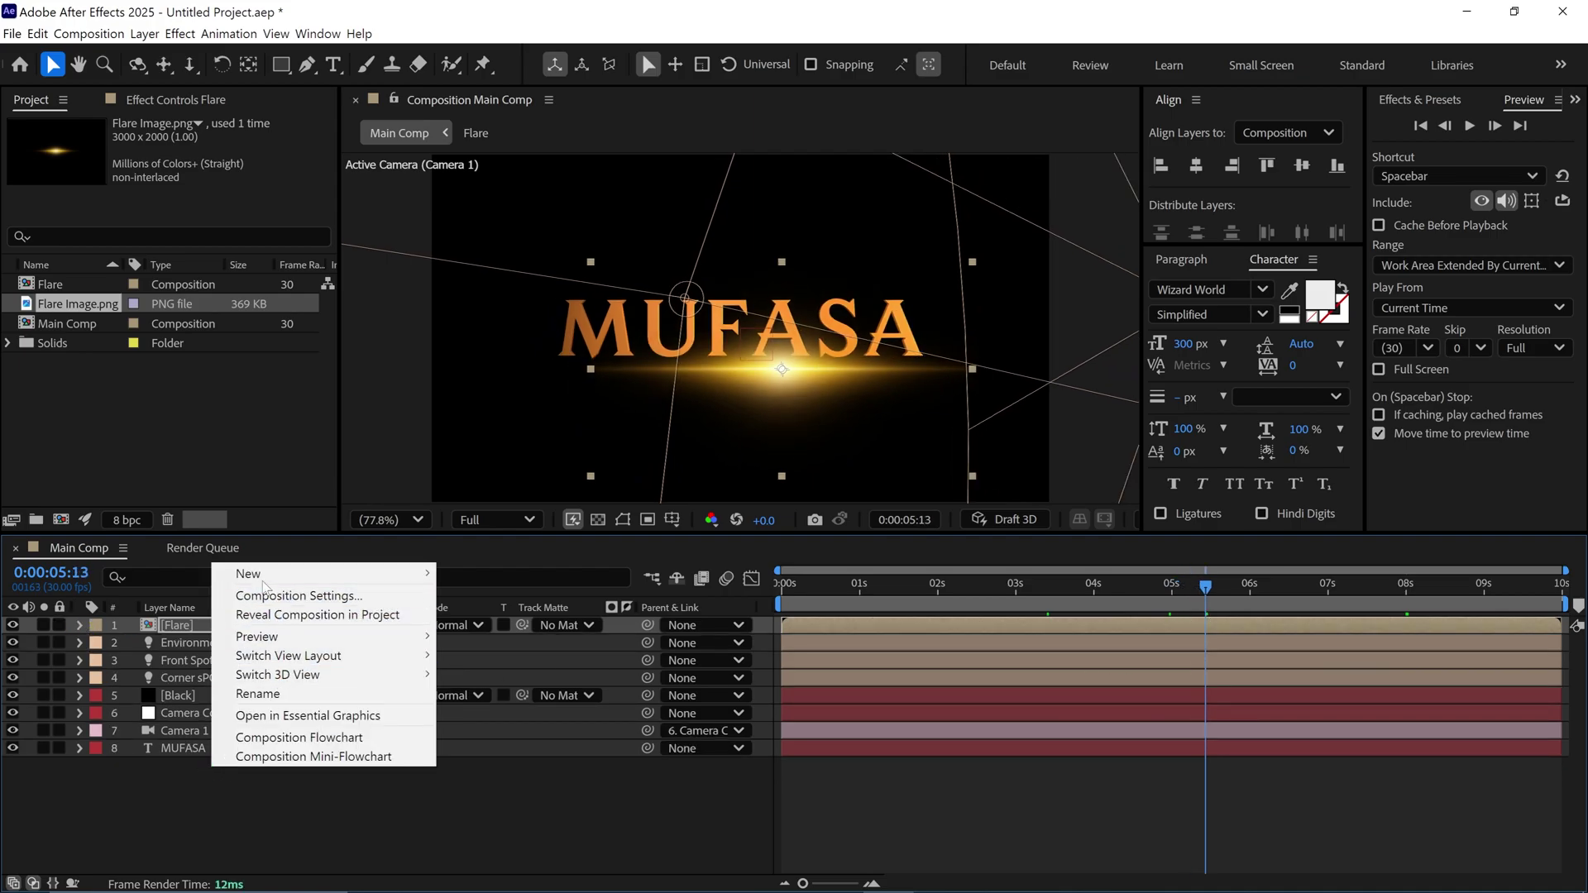
pyautogui.moveTo(397, 574)
pyautogui.click(488, 632)
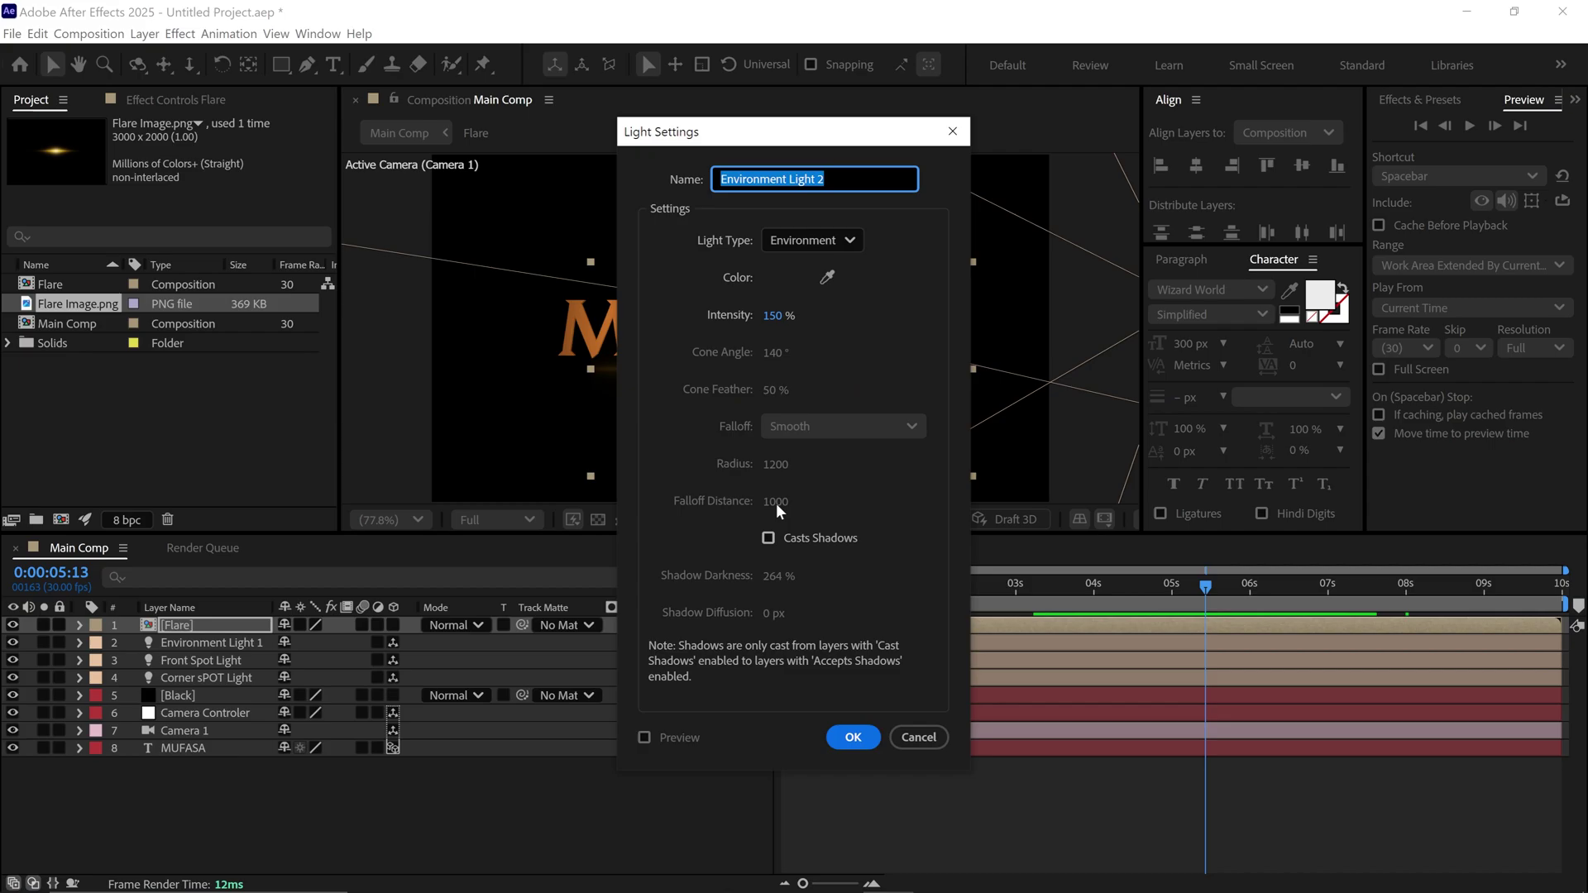
pyautogui.click(811, 243)
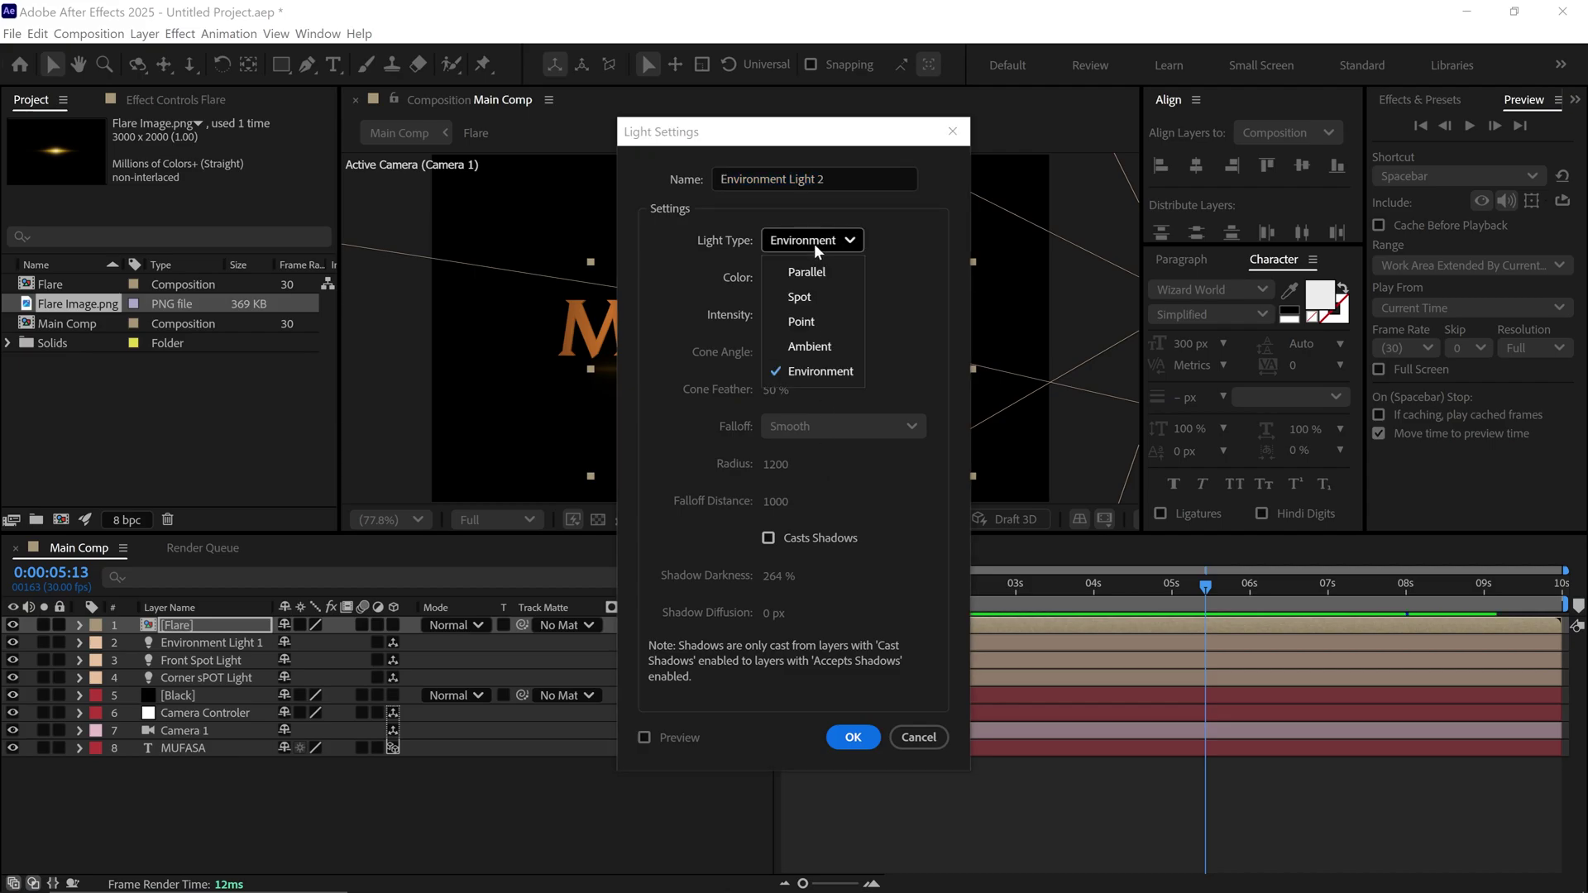
pyautogui.click(795, 321)
# Name the light Flare Point Light, with Radius 500 and Falloff Distance 500
pyautogui.hotkey('shift', 'Tab')
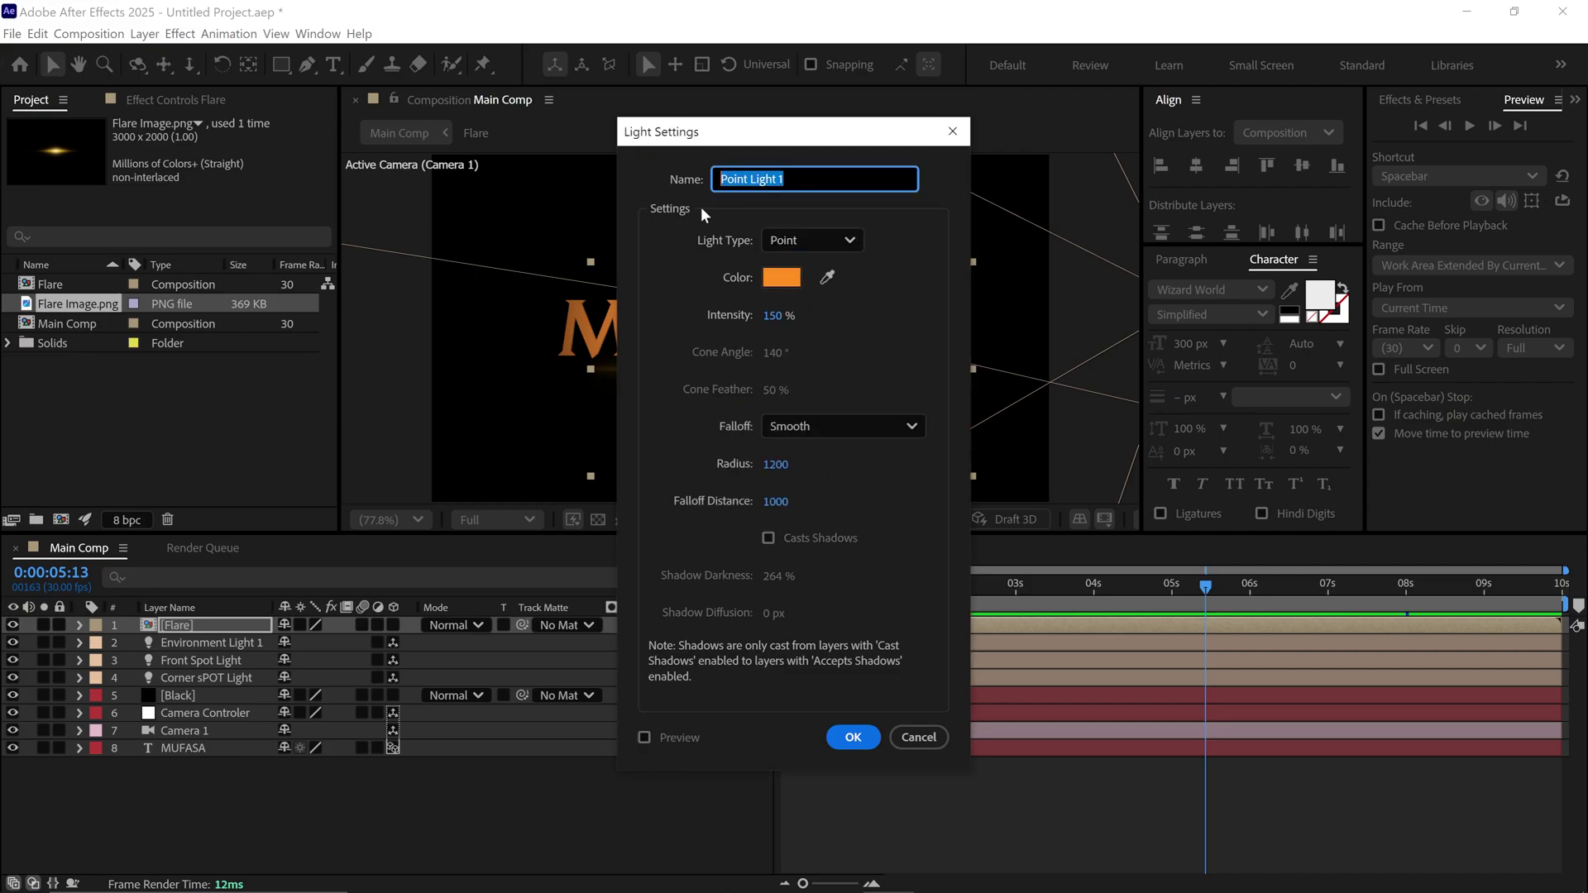
pyautogui.write('Flare Point Light')
pyautogui.click(776, 464)
pyautogui.write('500')
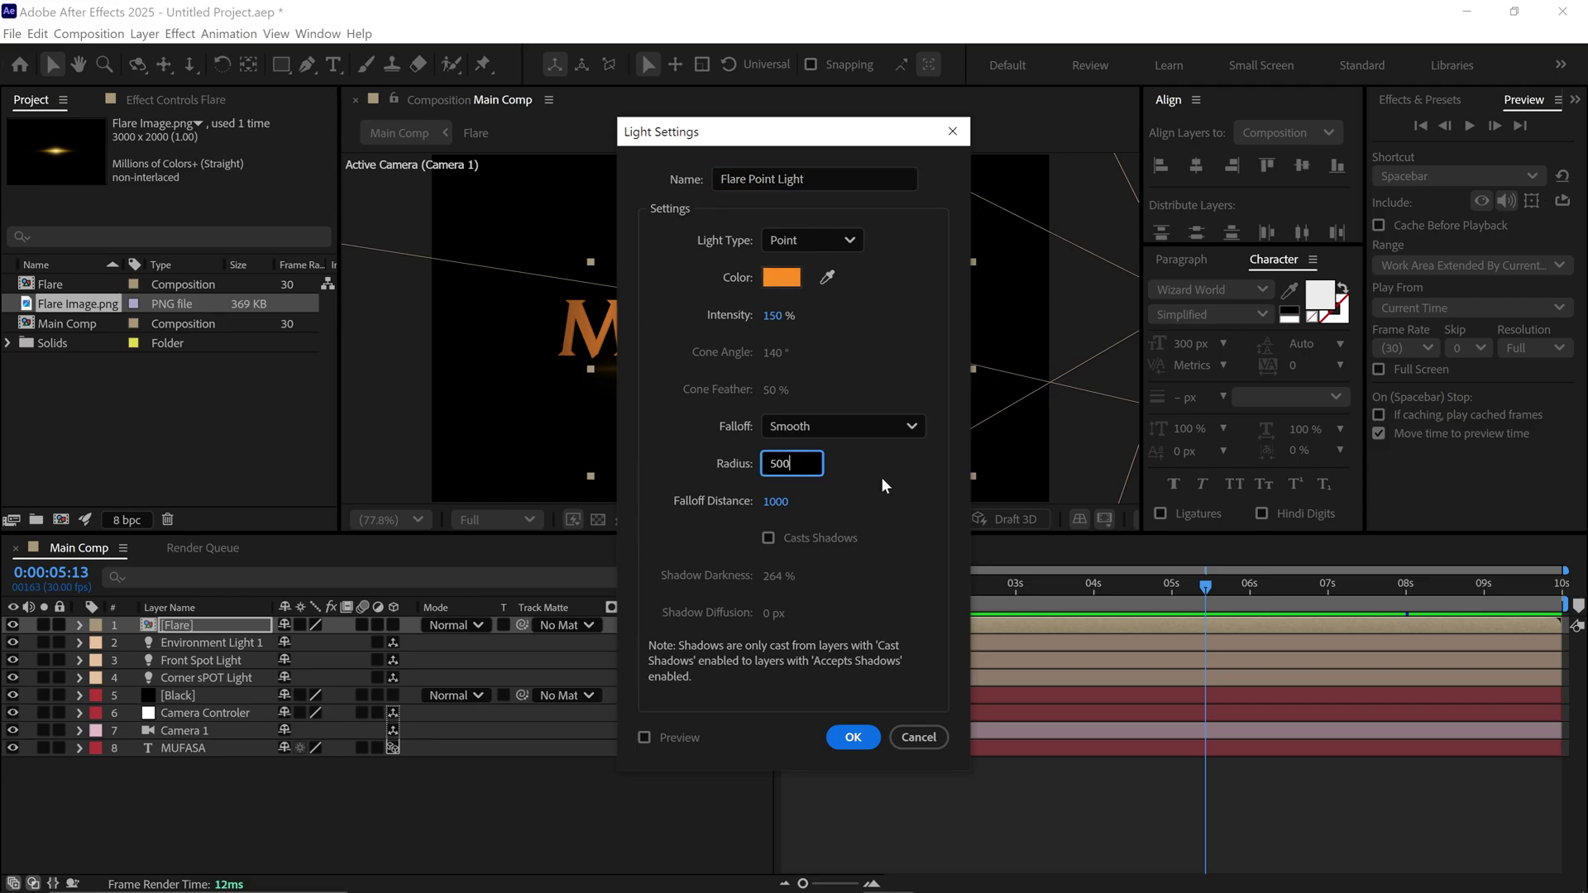
pyautogui.press('Return')
pyautogui.click(778, 502)
pyautogui.write('500')
pyautogui.press('Return')
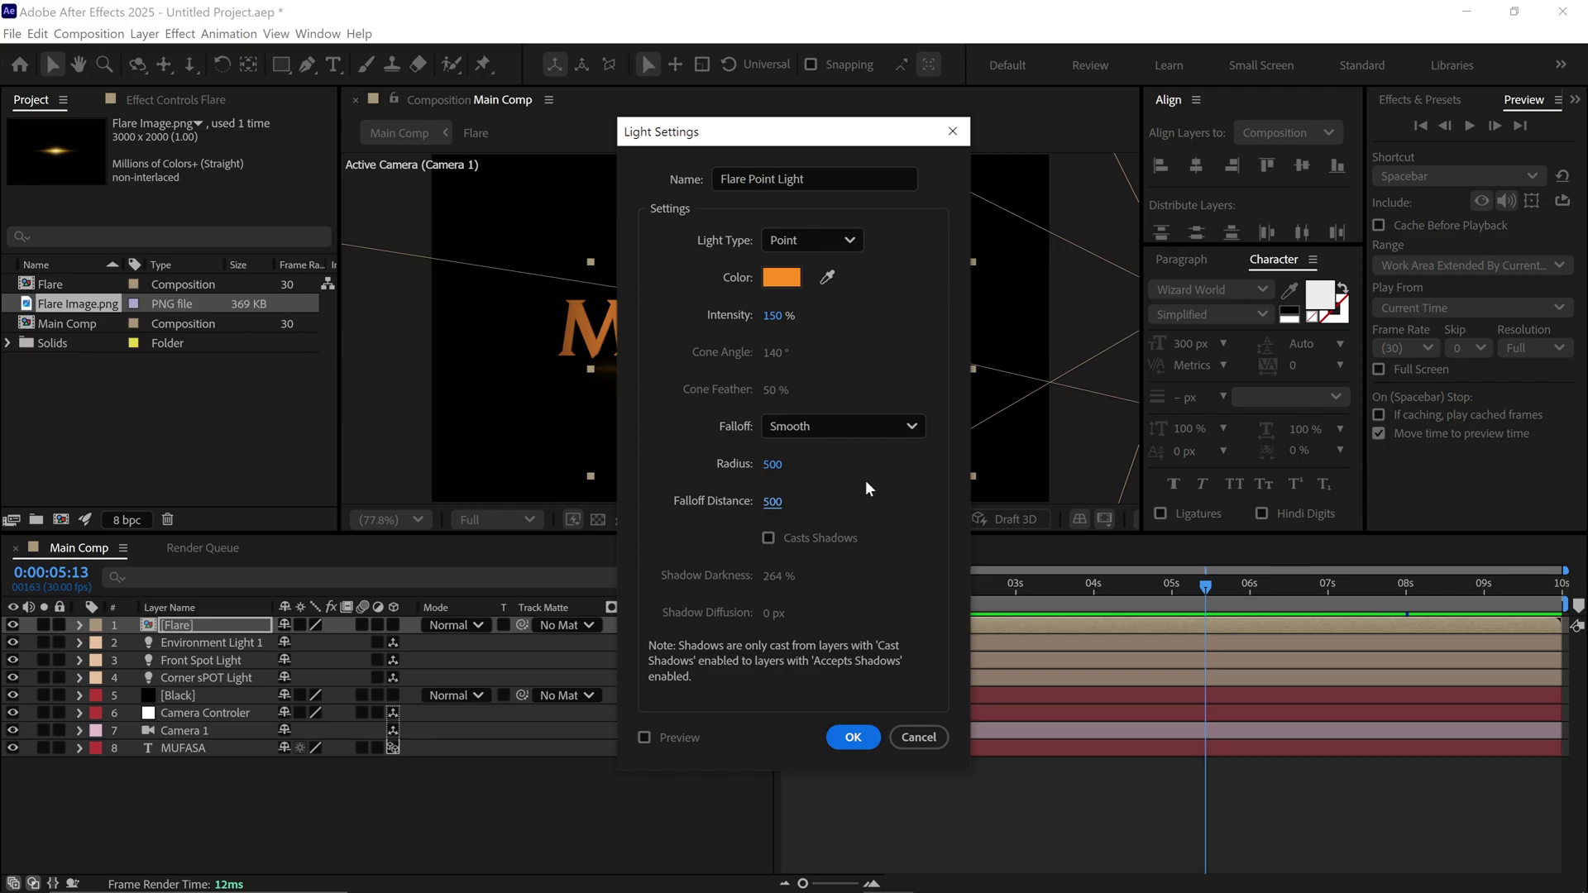
pyautogui.click(852, 737)
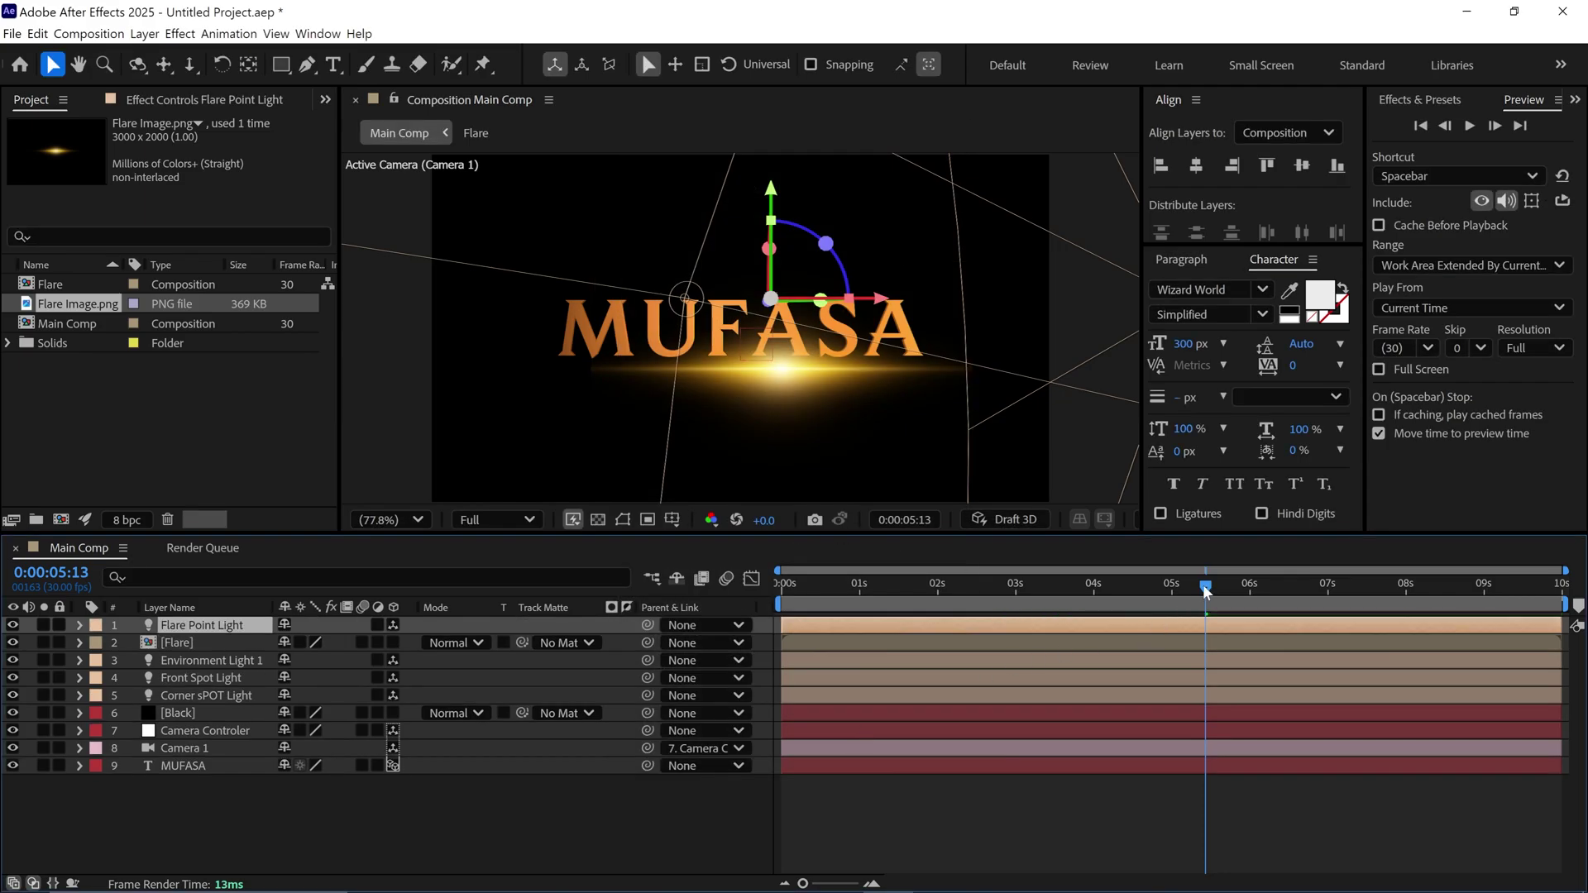
pyautogui.click(1154, 642)
# Key Flare Point Light's Intensity at 0% at 3:12, matching the first Flare Scale keyframe
pyautogui.press('s')
pyautogui.moveTo(1205, 586); pyautogui.dragTo(1049, 622)
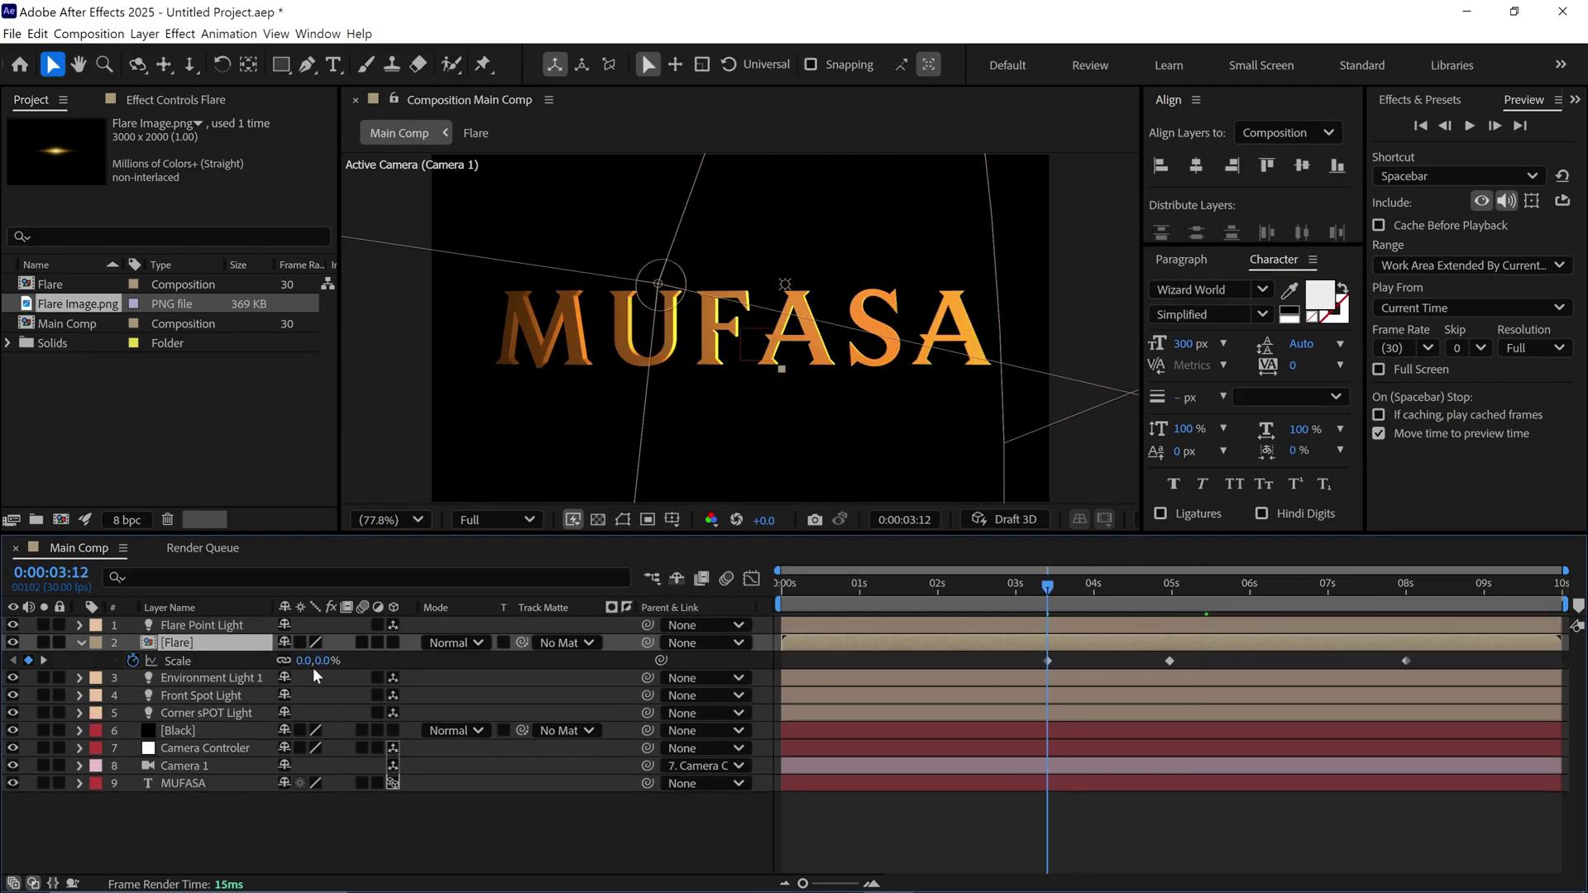
pyautogui.click(183, 626)
pyautogui.click(80, 626)
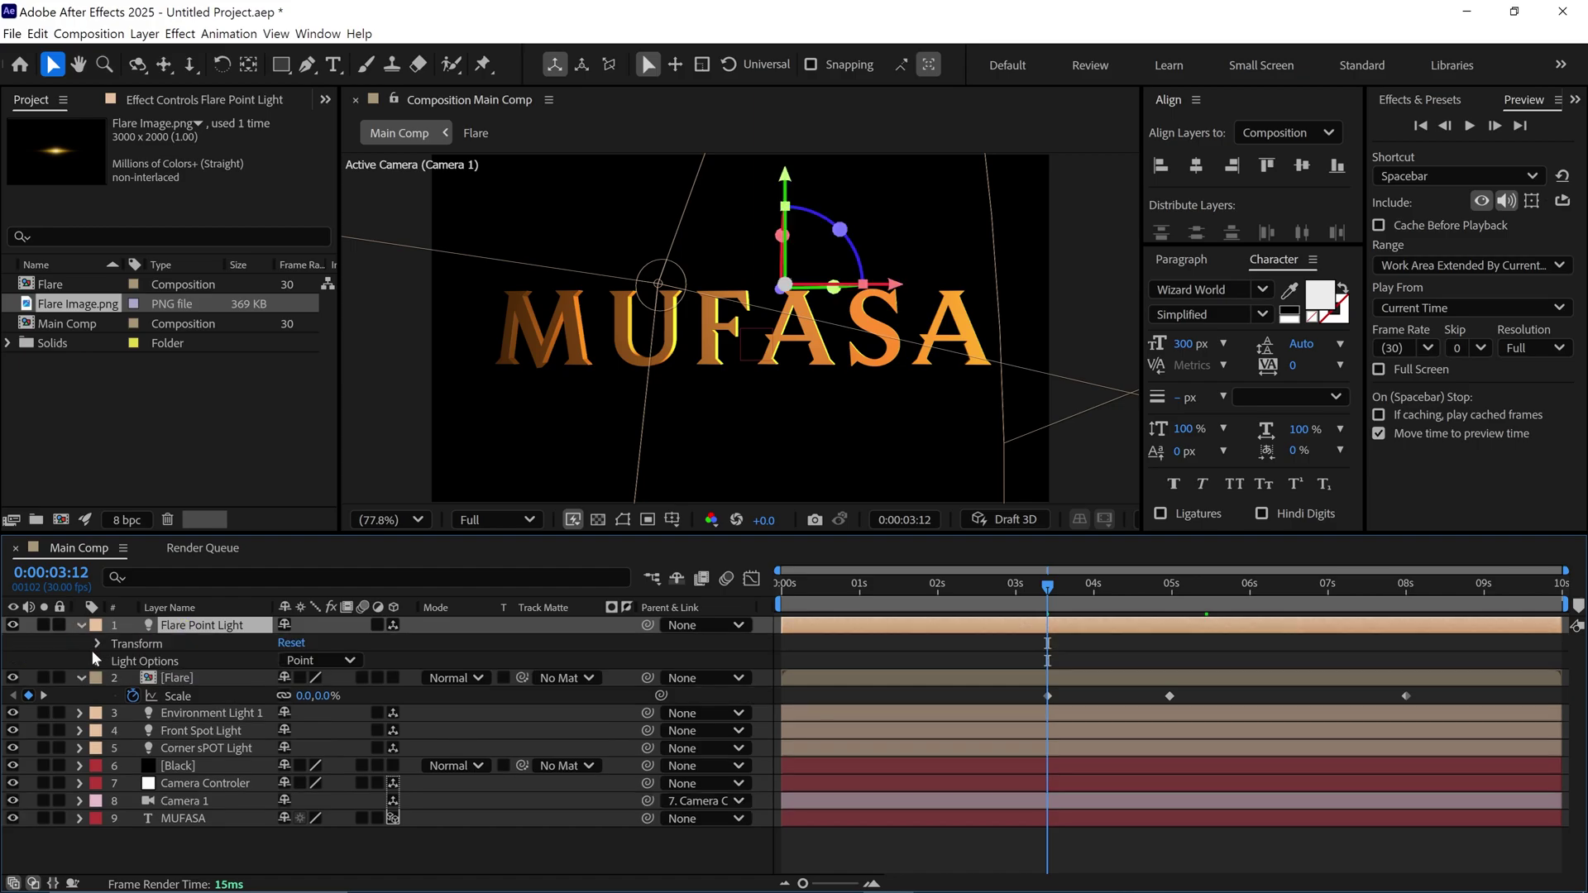
pyautogui.click(96, 661)
pyautogui.click(133, 678)
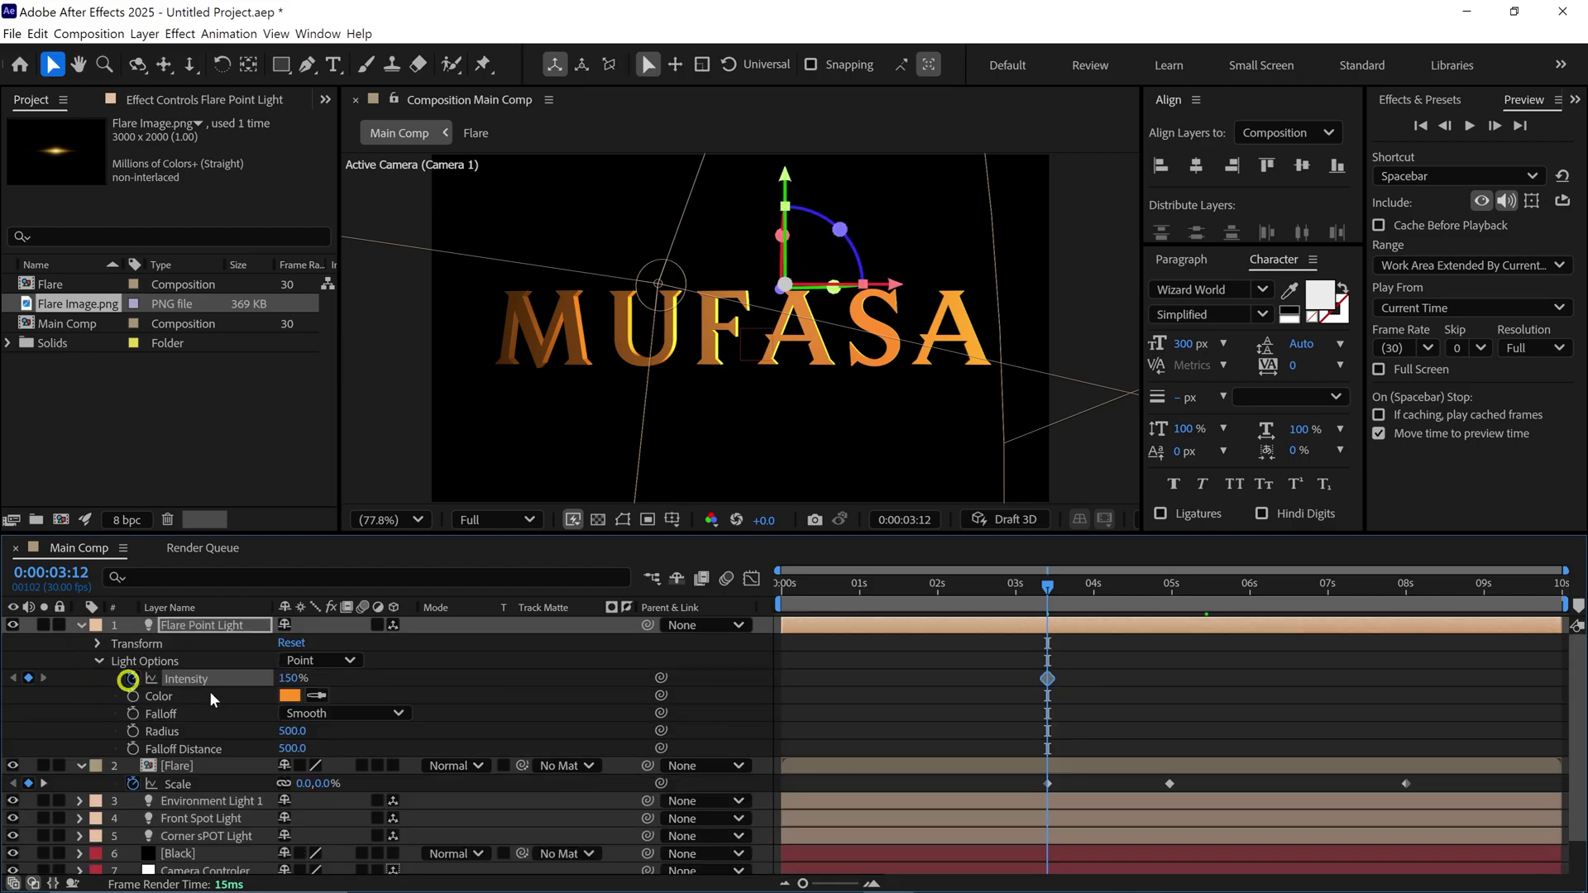
pyautogui.click(291, 679)
pyautogui.write('0')
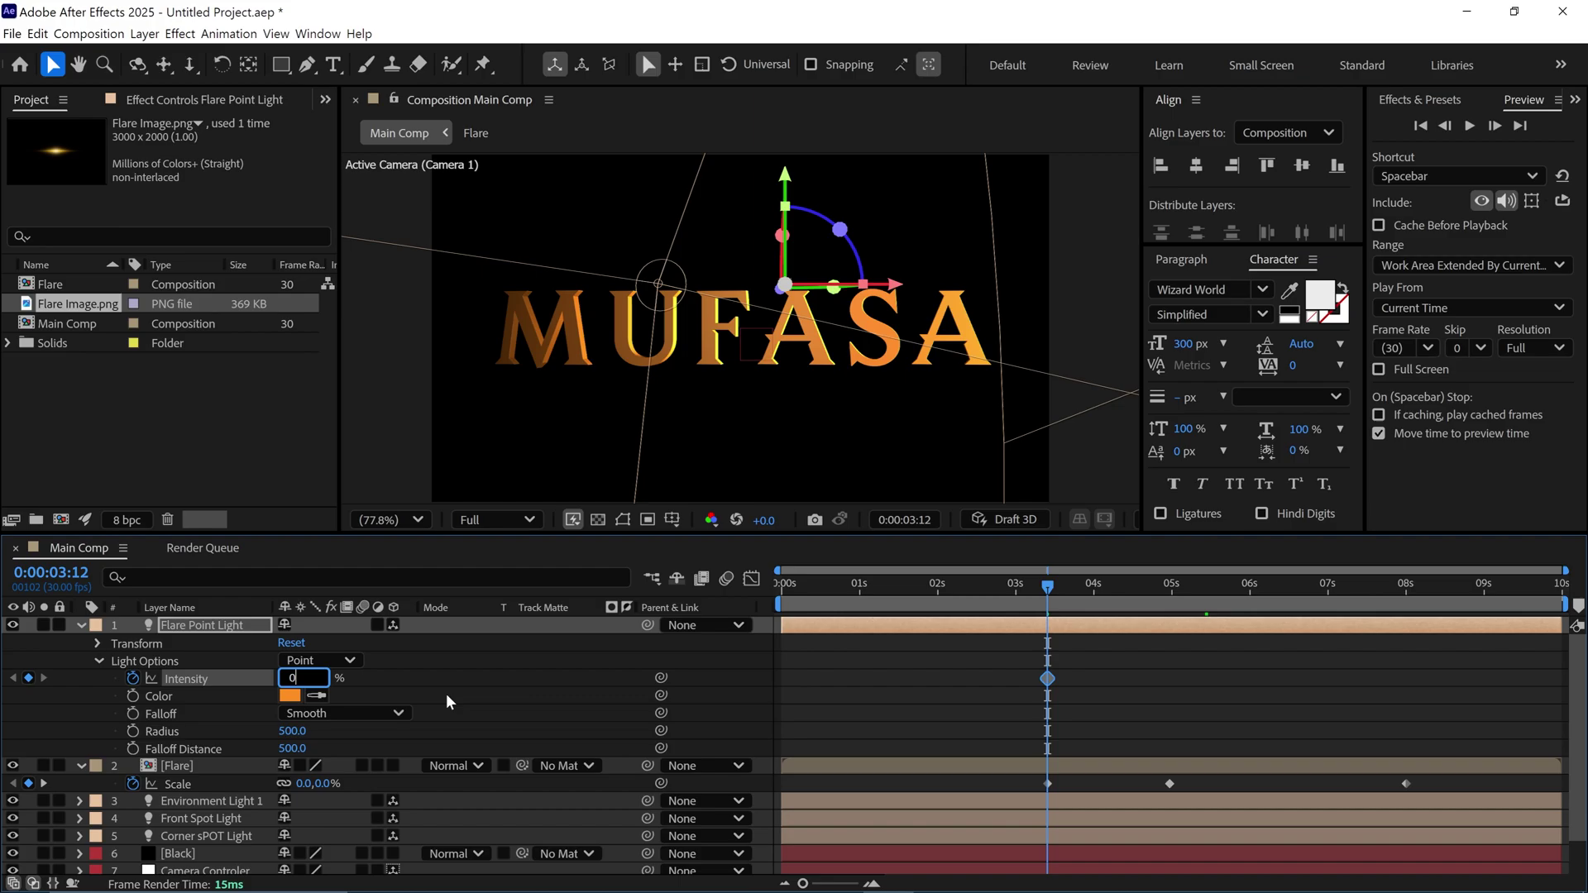
pyautogui.press('Return')
# Key the light's Intensity to 3000% at 4:29 and 500% at 8:00
pyautogui.moveTo(1063, 591); pyautogui.dragTo(1168, 610)
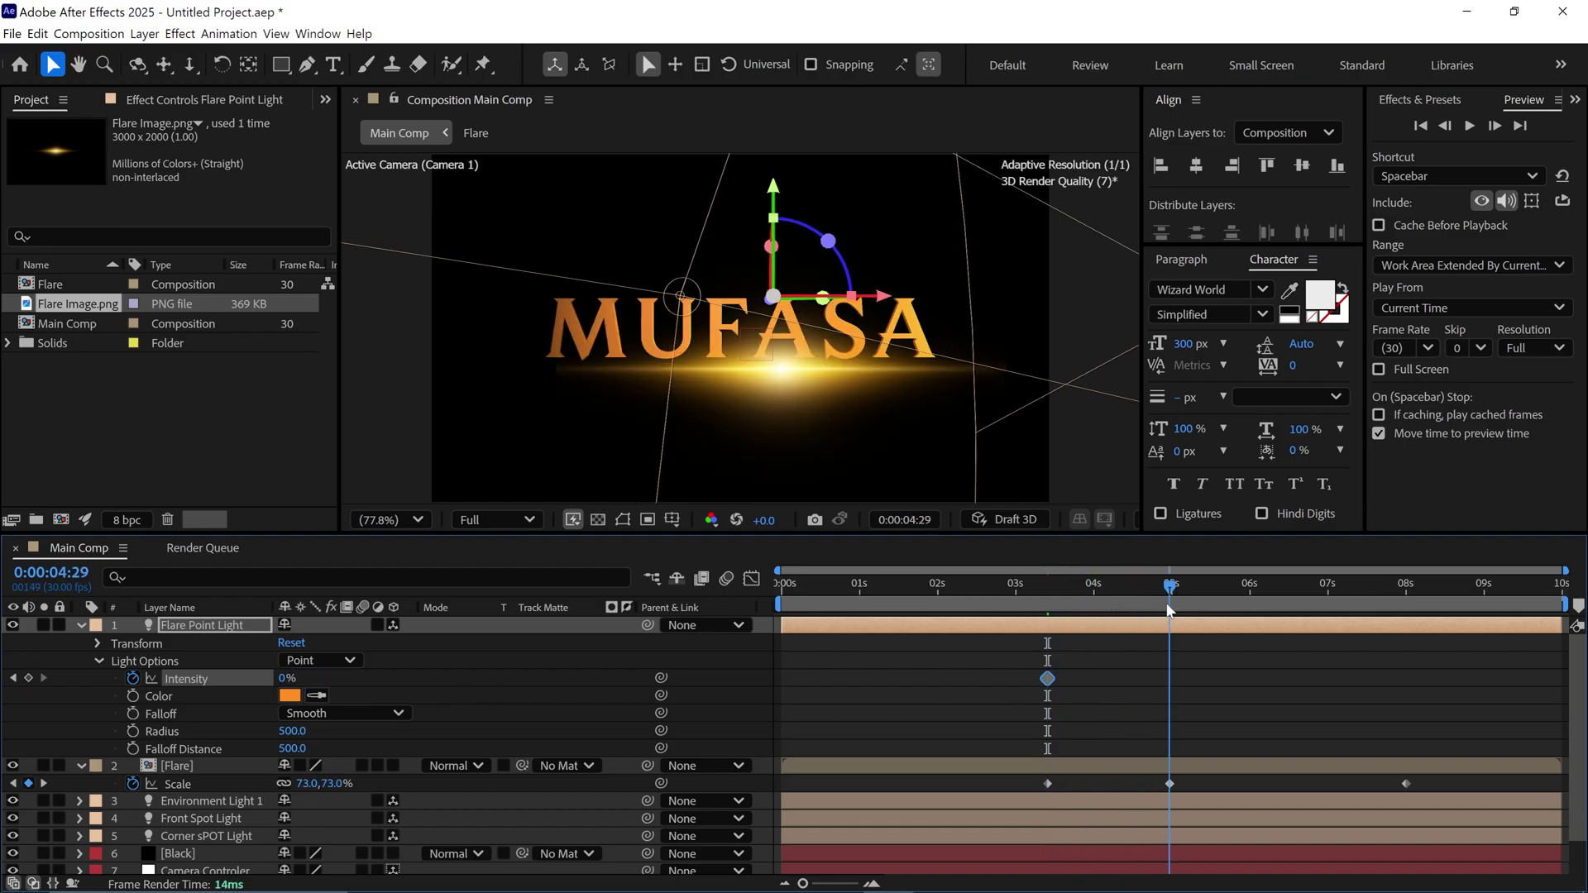
pyautogui.click(287, 679)
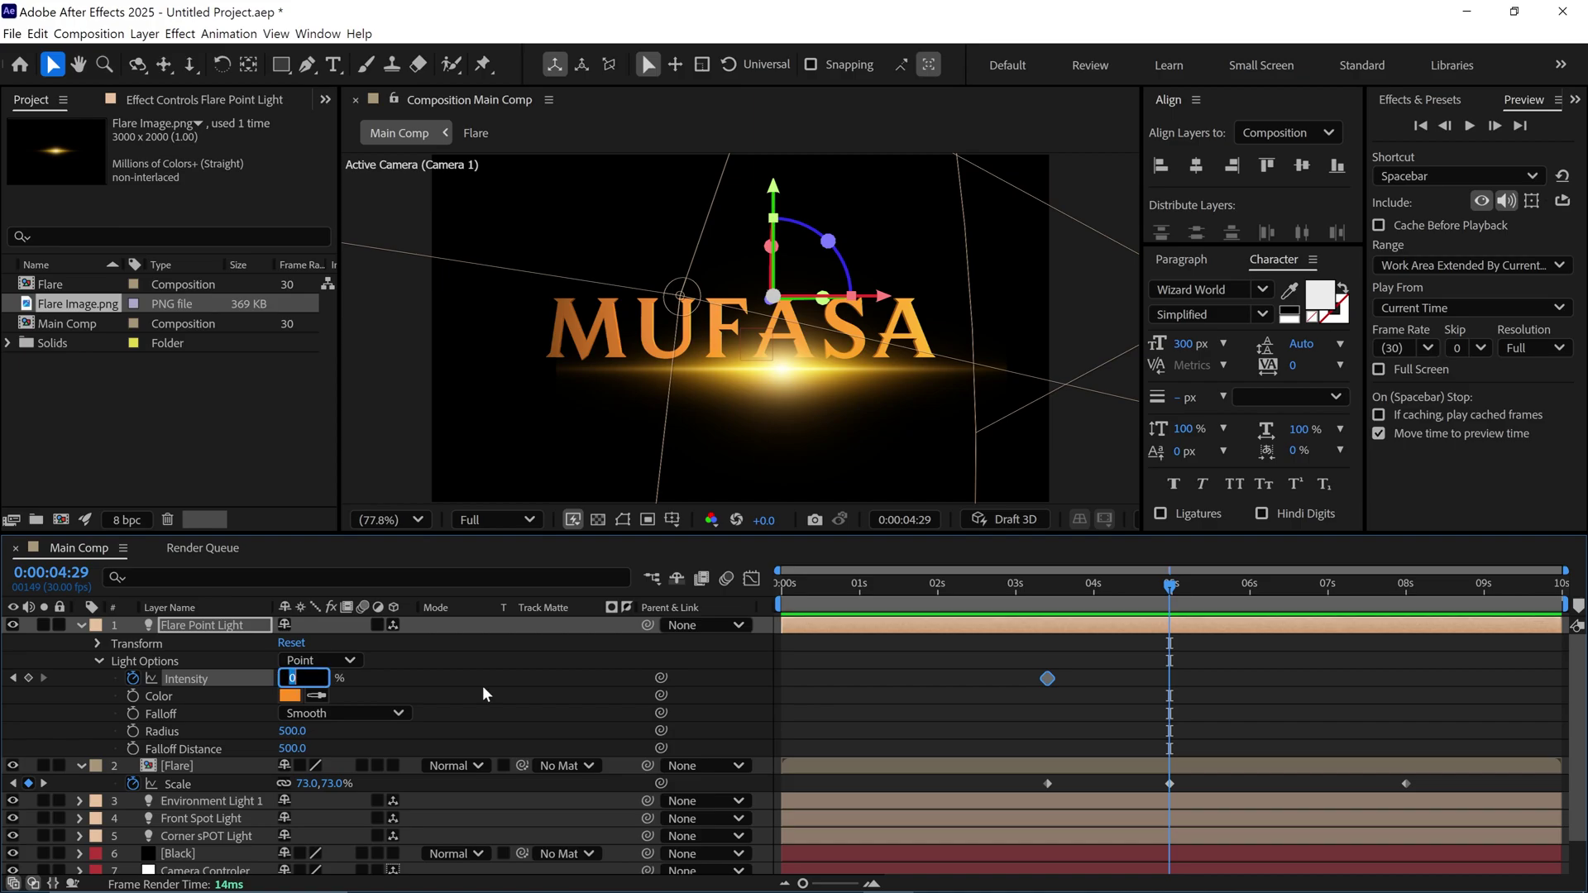
pyautogui.write('3000')
pyautogui.press('Return')
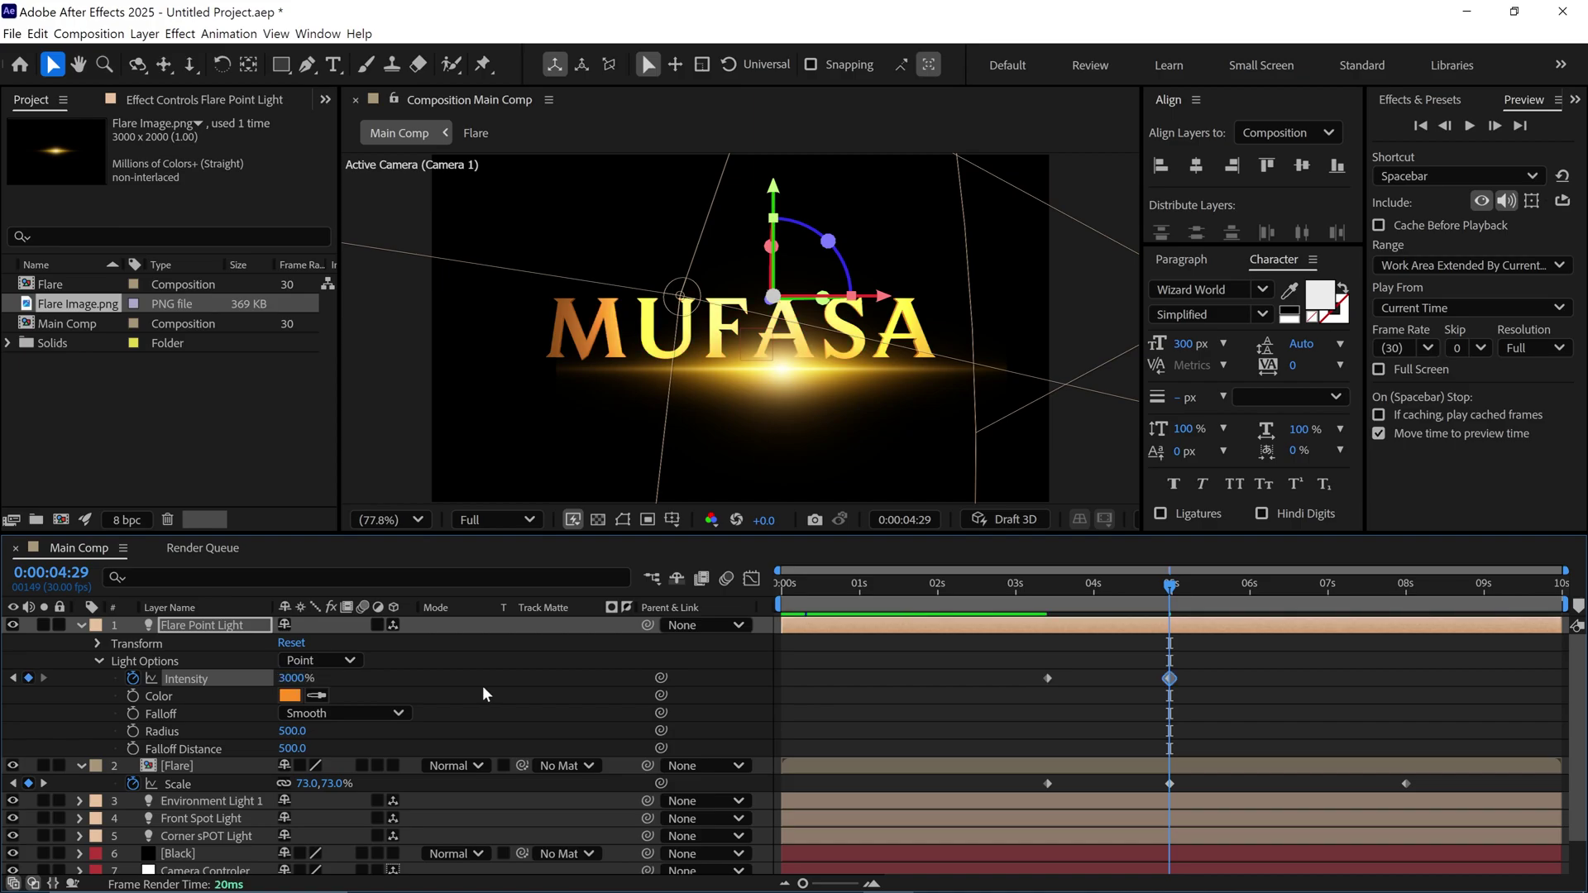
pyautogui.click(1406, 584)
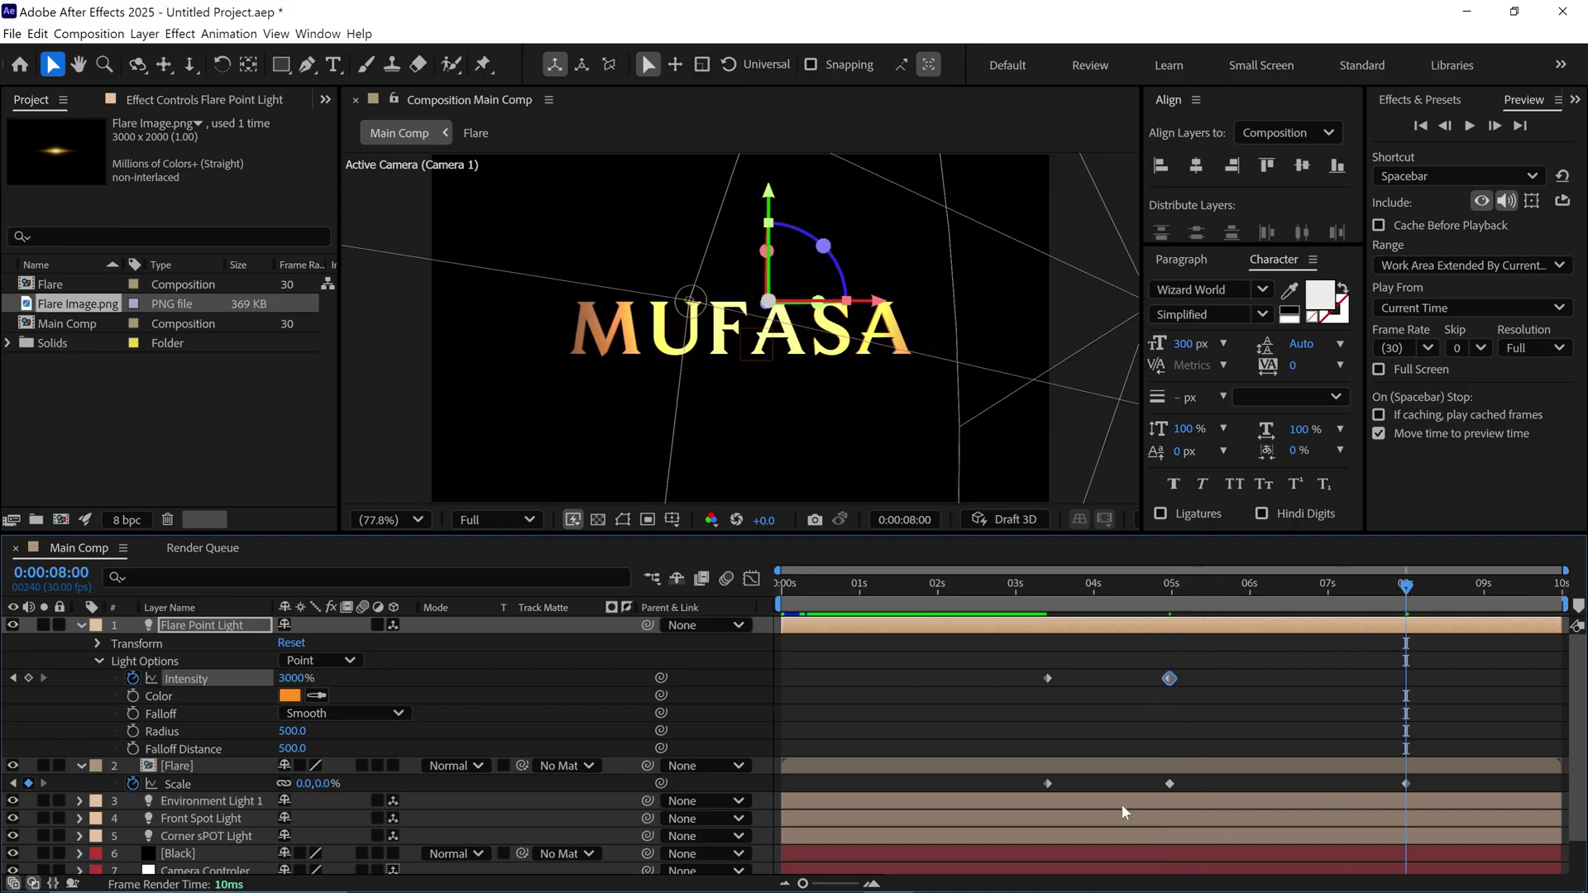
pyautogui.click(295, 678)
pyautogui.write('50')
pyautogui.press('Return')
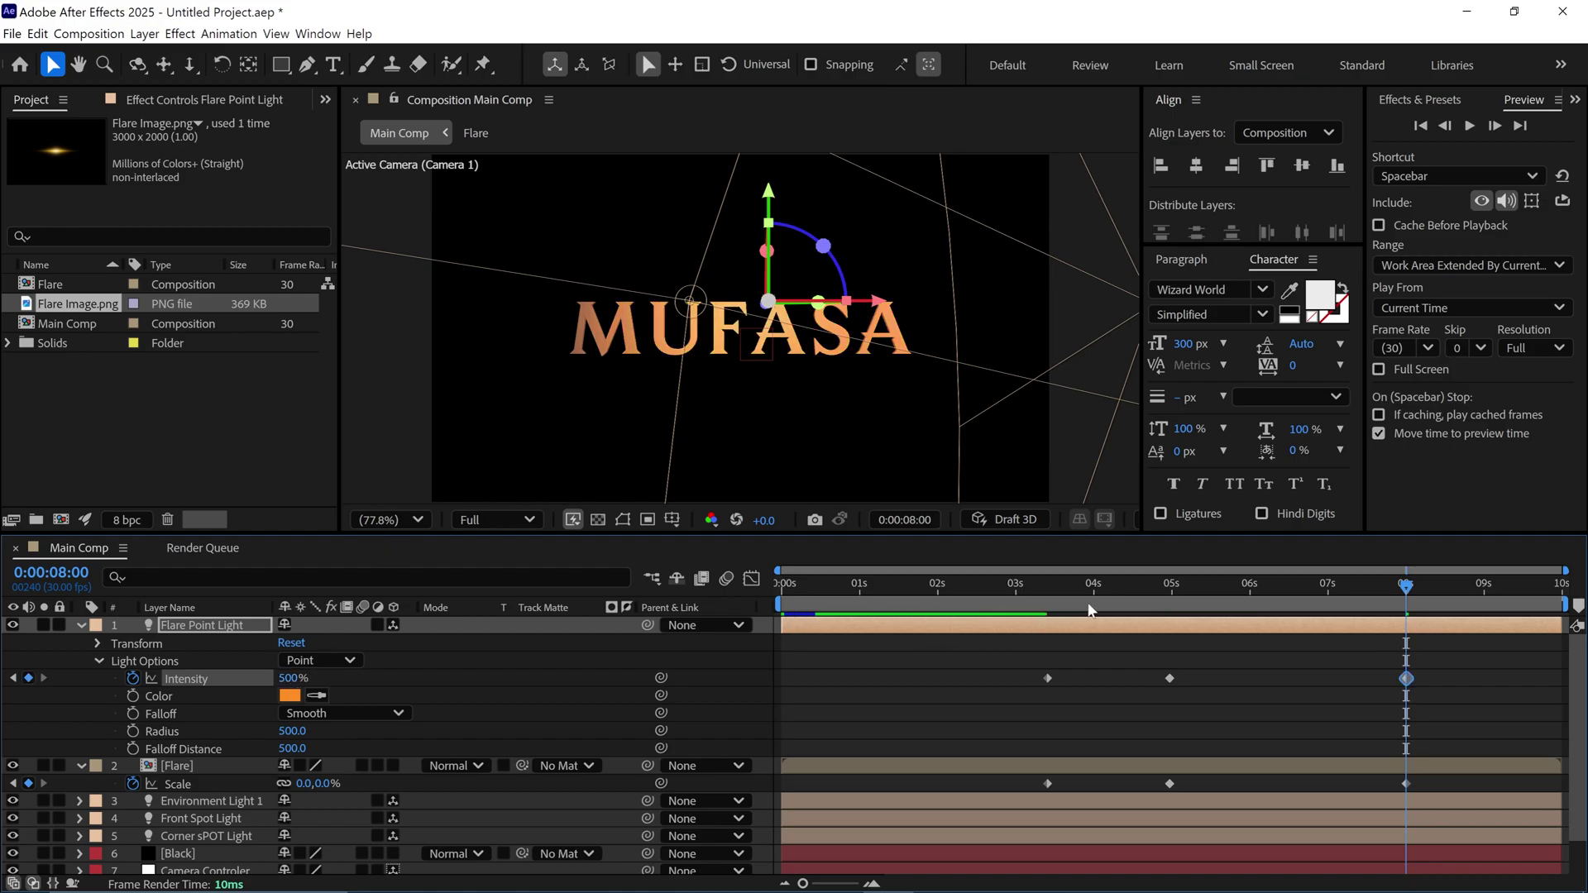
# Return to the 4:29 keyframe and maximize the Composition panel
pyautogui.click(1205, 589)
pyautogui.moveTo(1194, 599); pyautogui.dragTo(1170, 588)
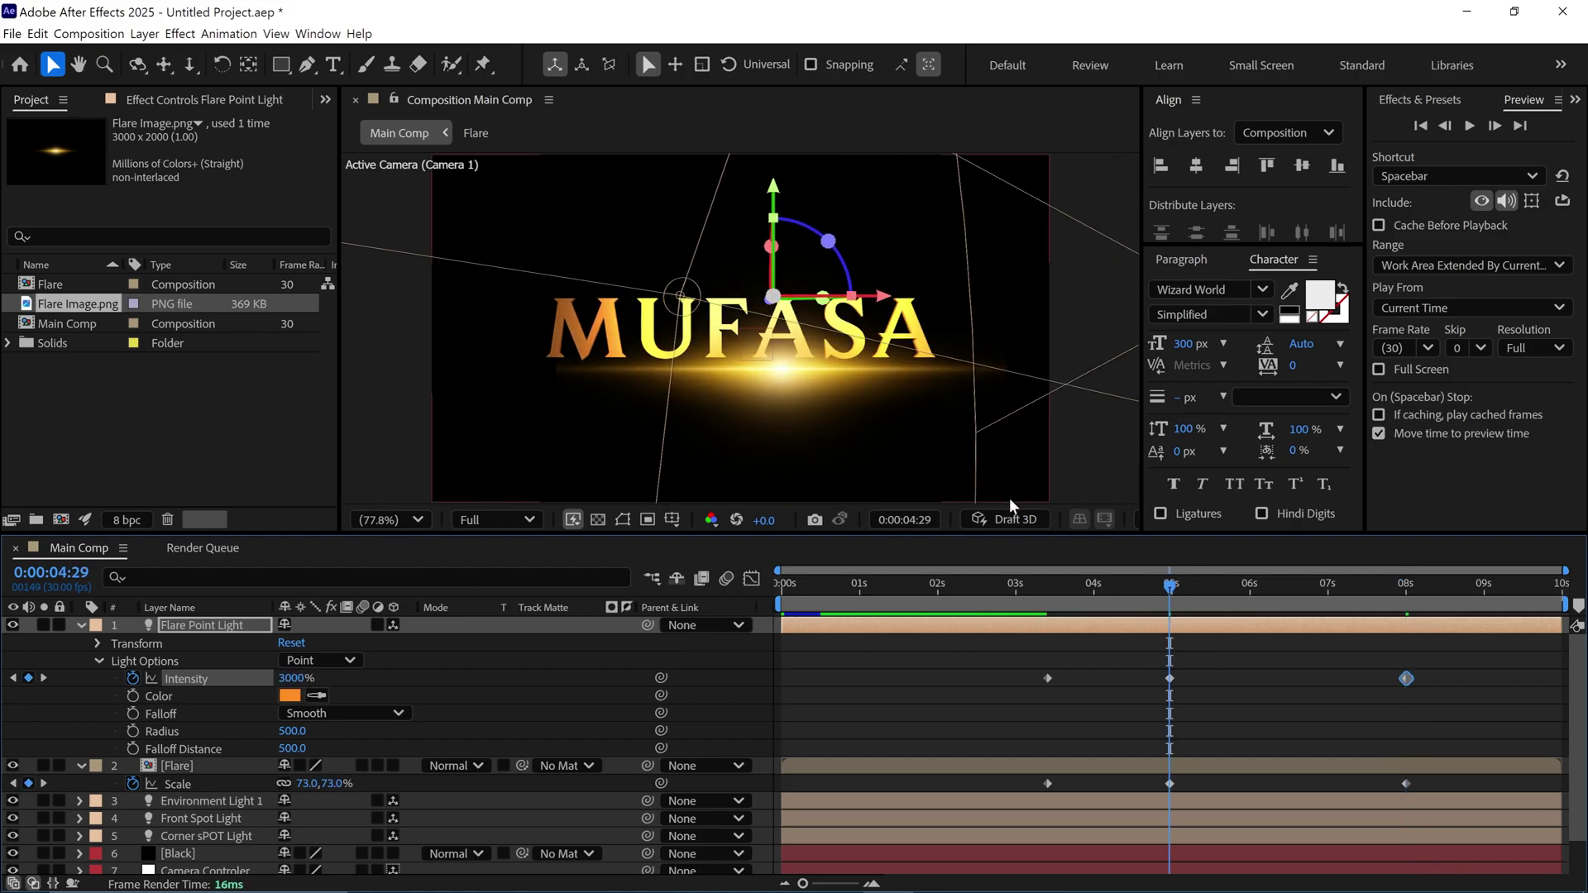
pyautogui.press('`')
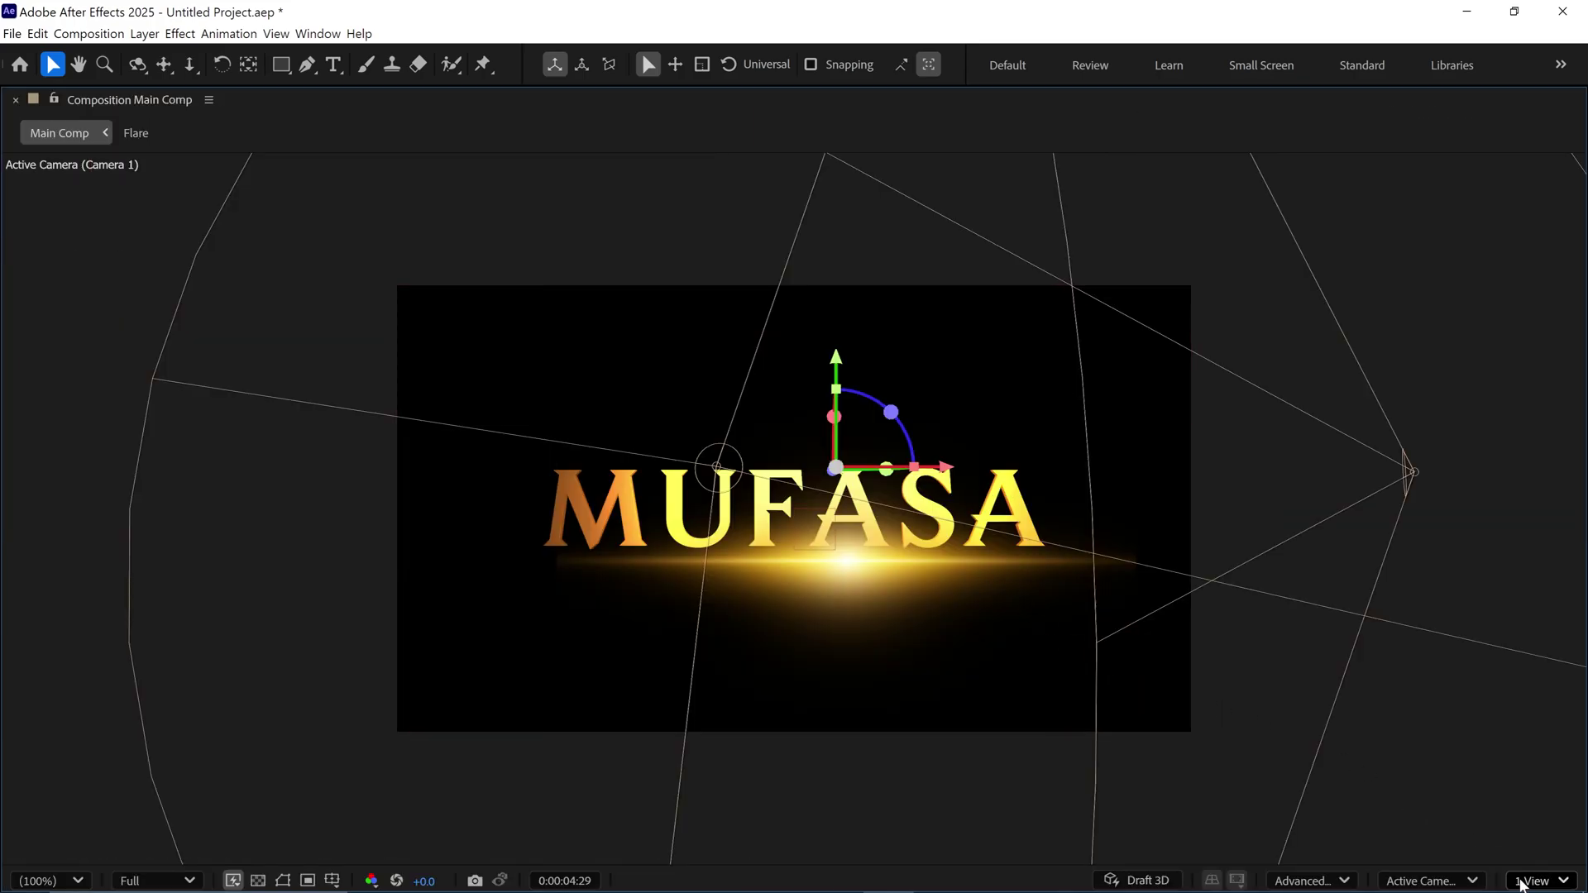
# Split the Composition panel into two views with the Left view active
pyautogui.click(1537, 881)
pyautogui.click(1500, 797)
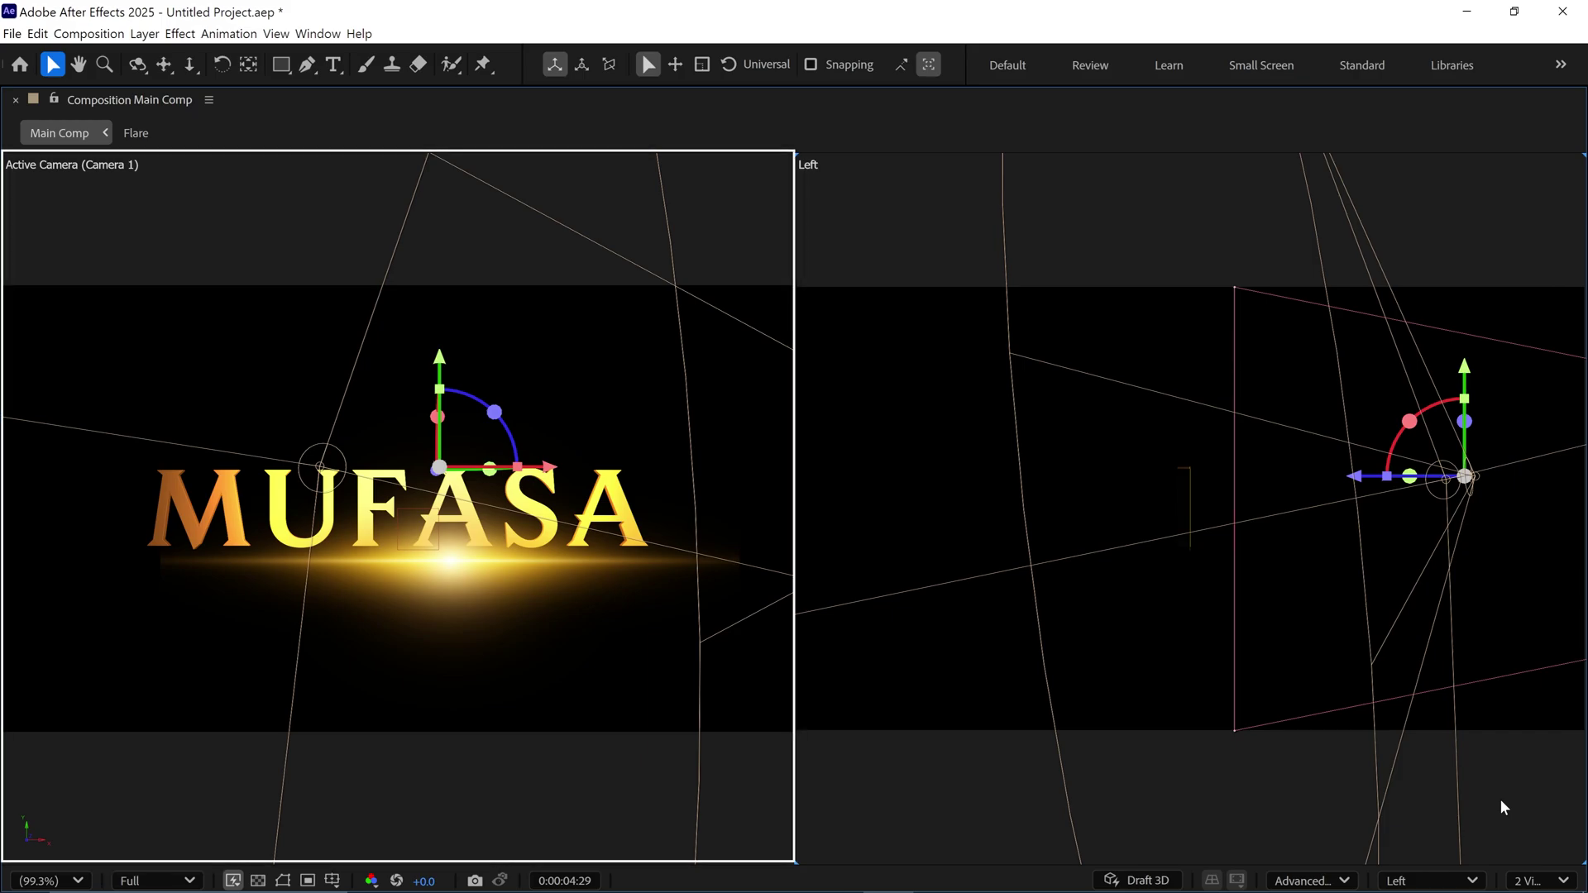
pyautogui.click(1501, 798)
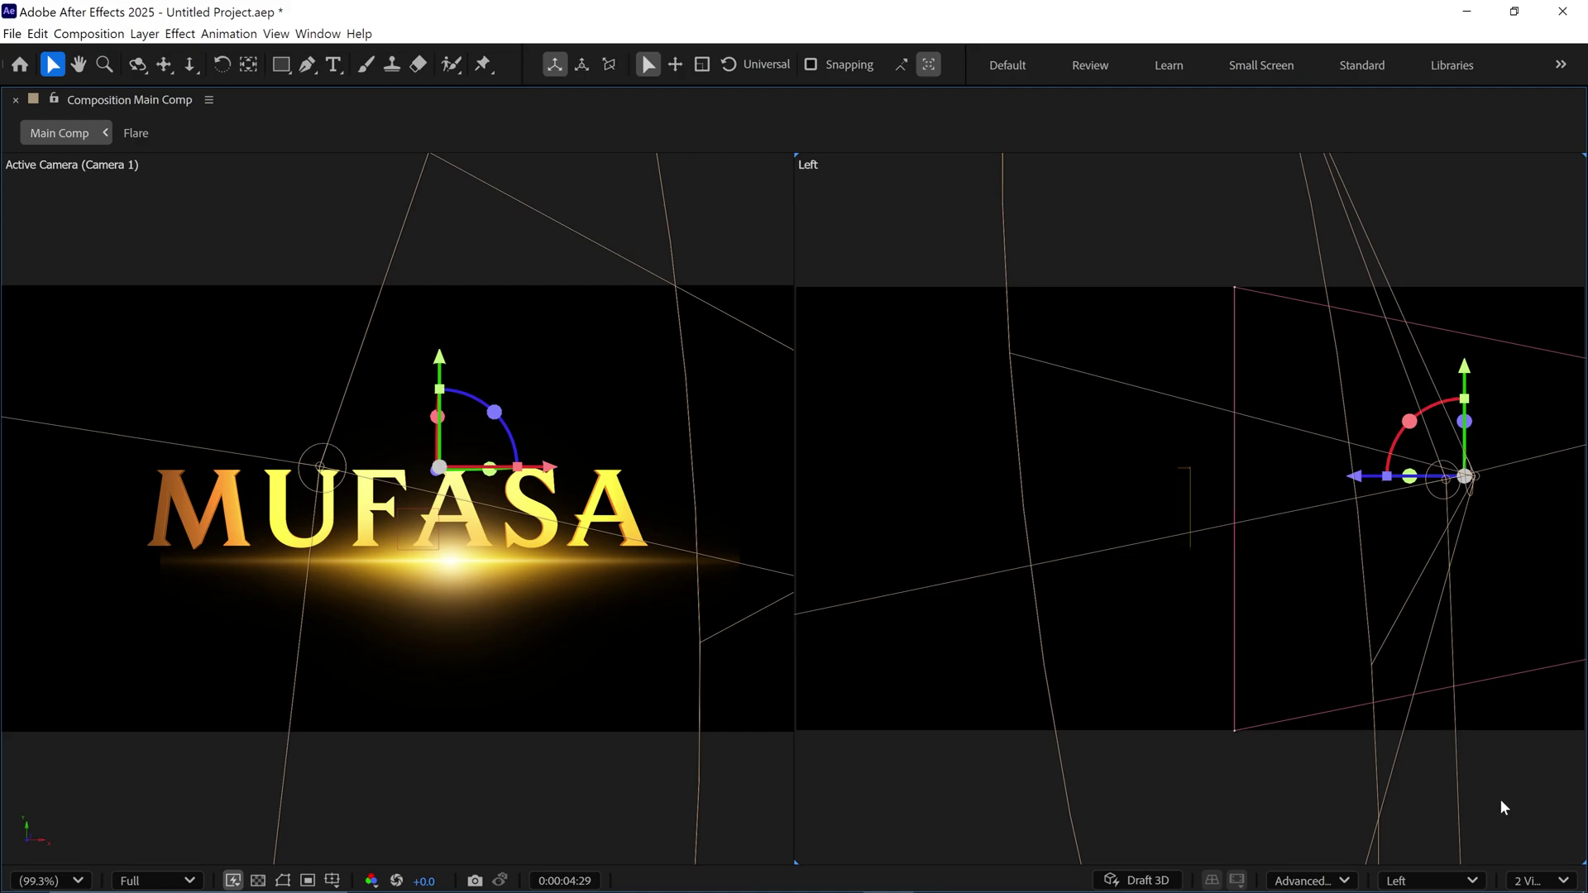
# Switch the second viewer to the Top view and restore the panel layout
pyautogui.click(1174, 639)
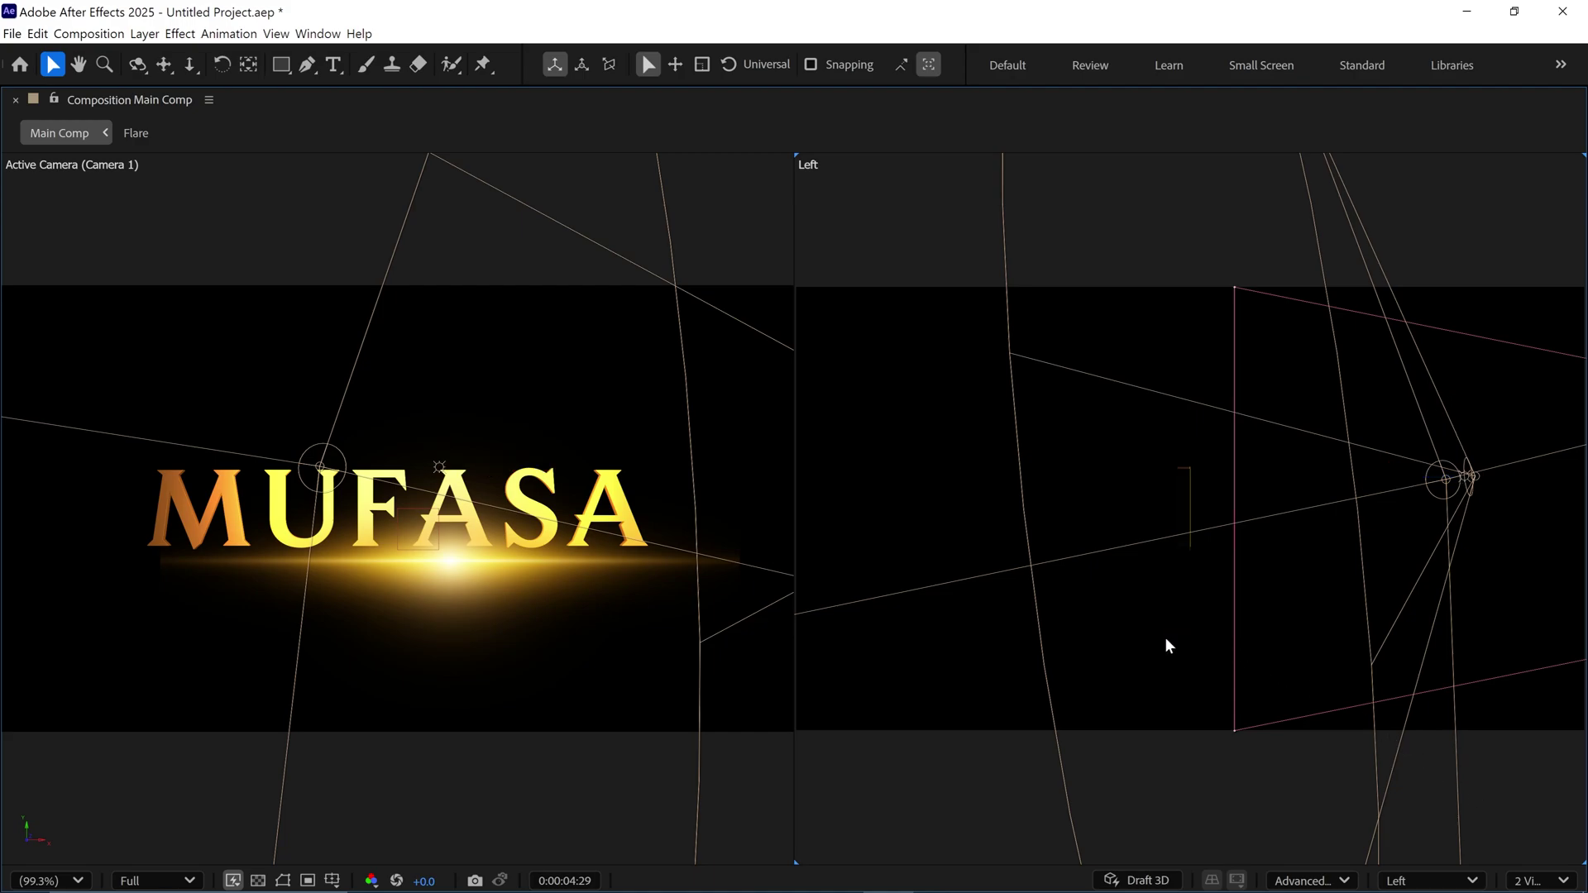
pyautogui.click(1416, 880)
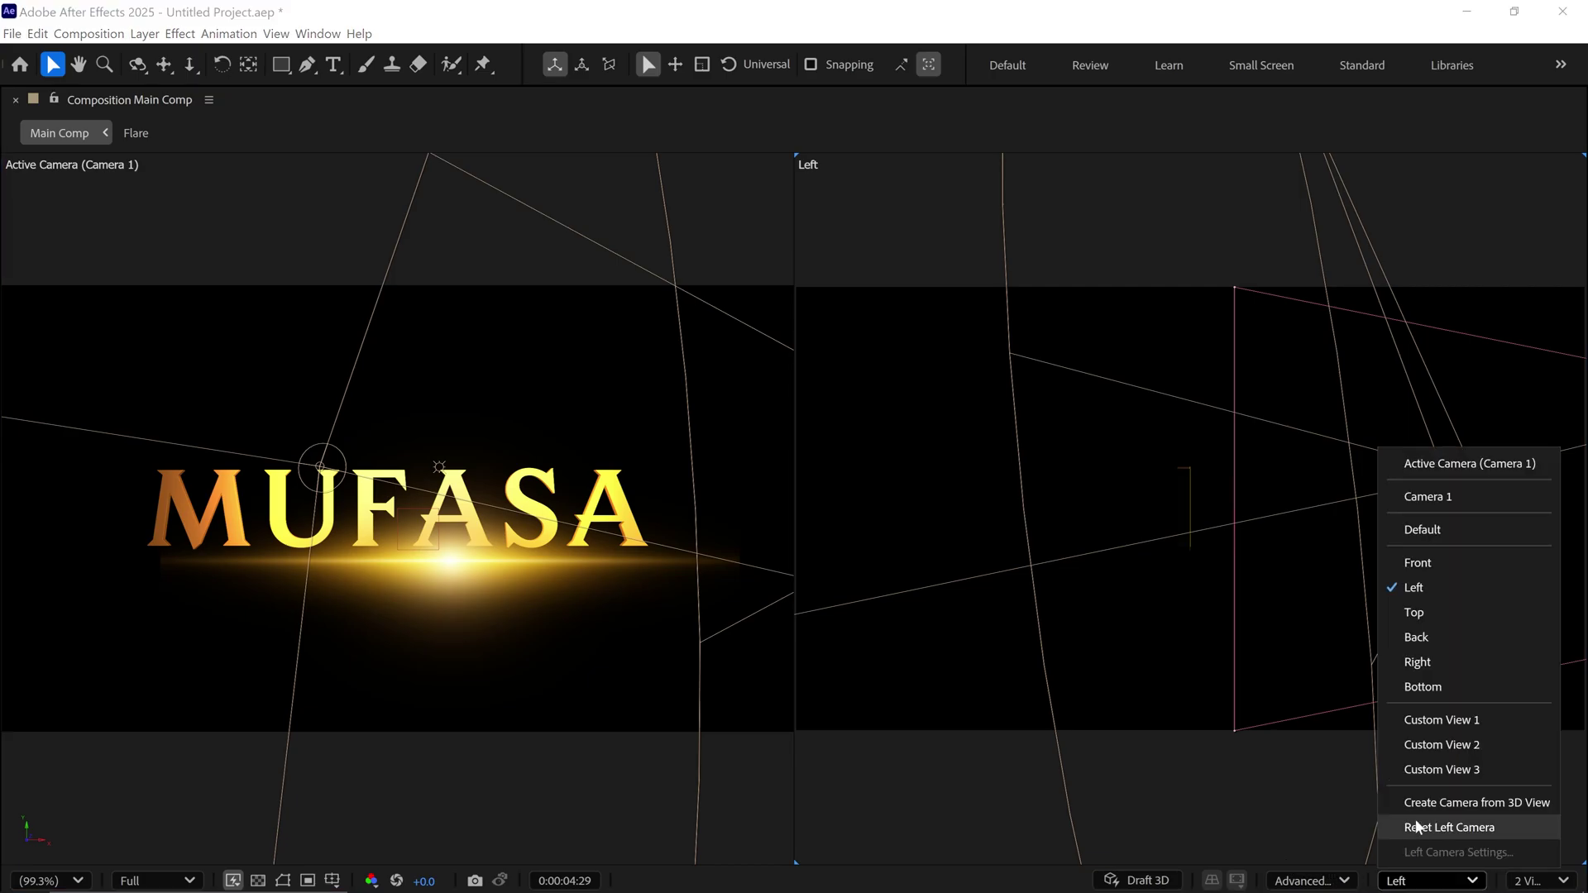
pyautogui.click(1425, 616)
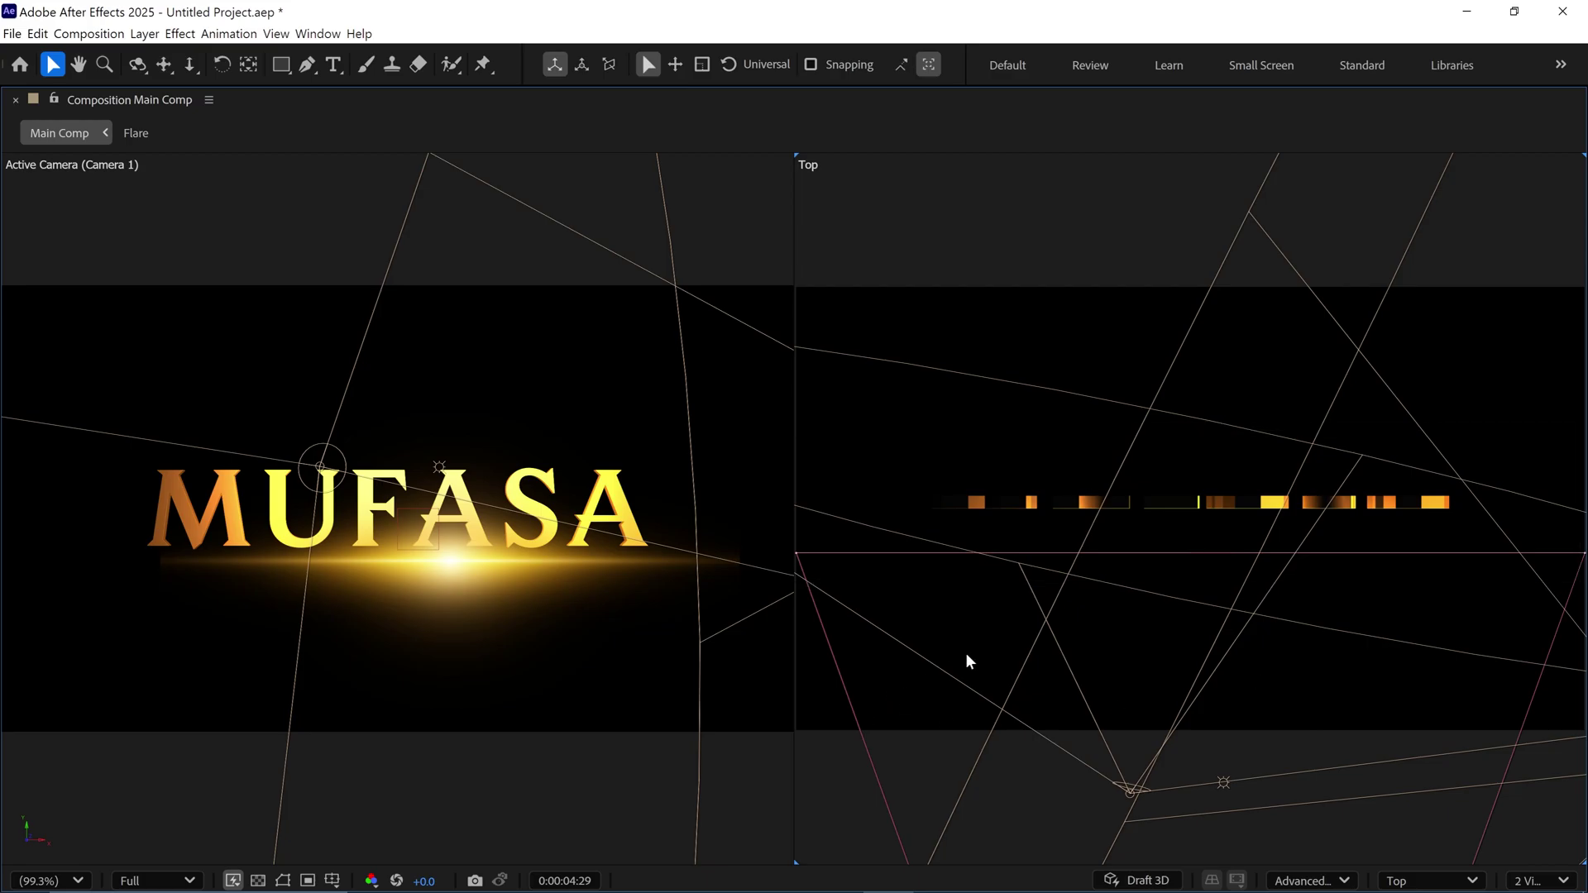
pyautogui.press('`')
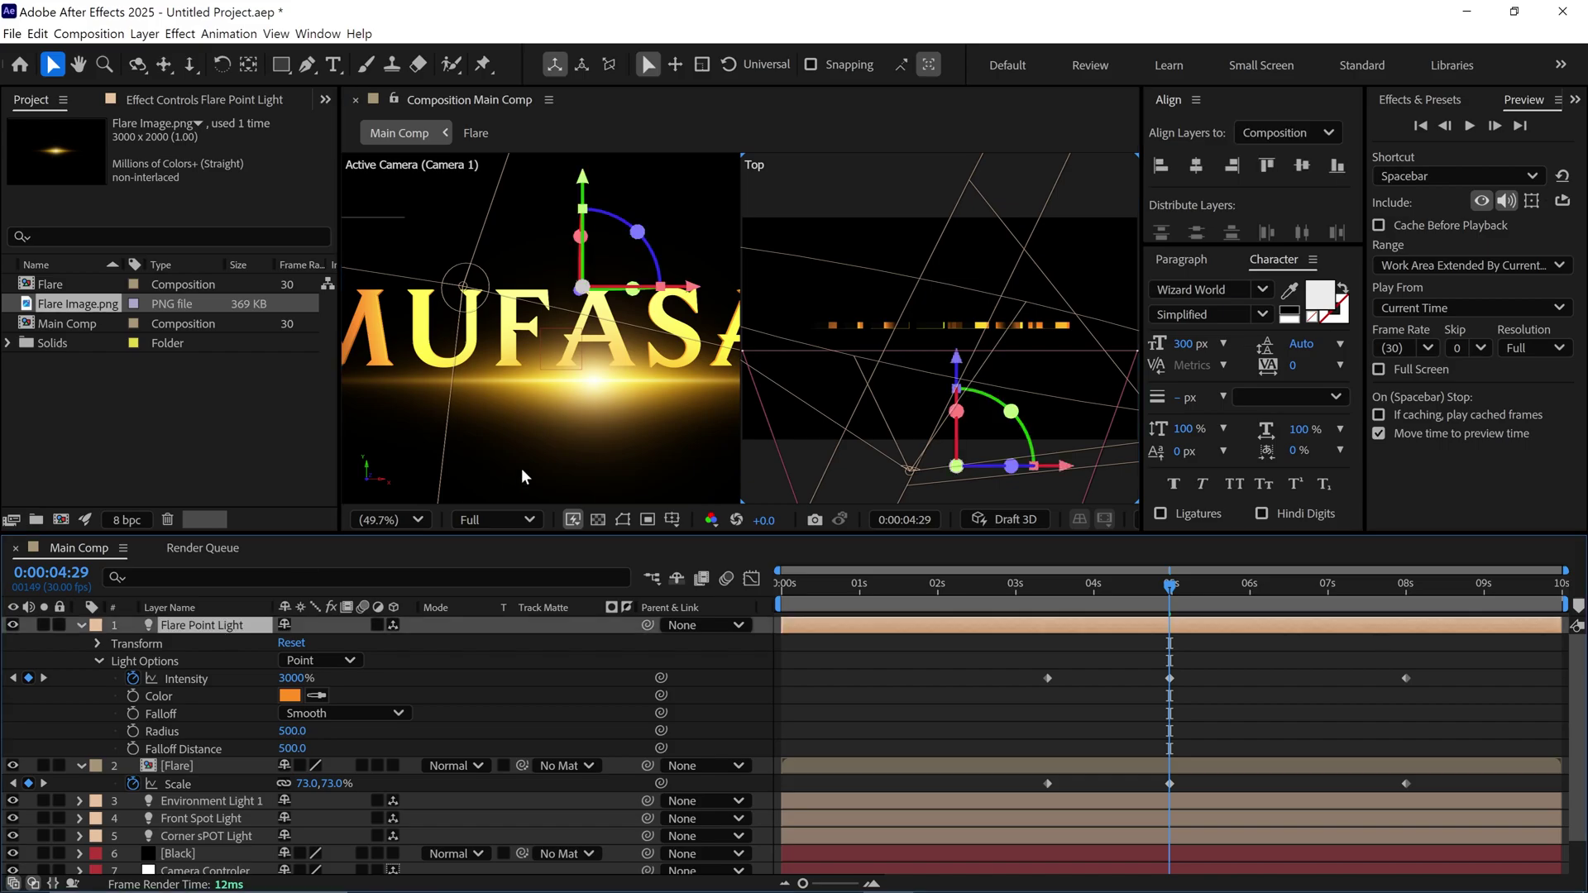
# Drag Flare Point Light forward, down and right to about 1098.1, 663.8, 42.3 under MUFASA
pyautogui.press('`')
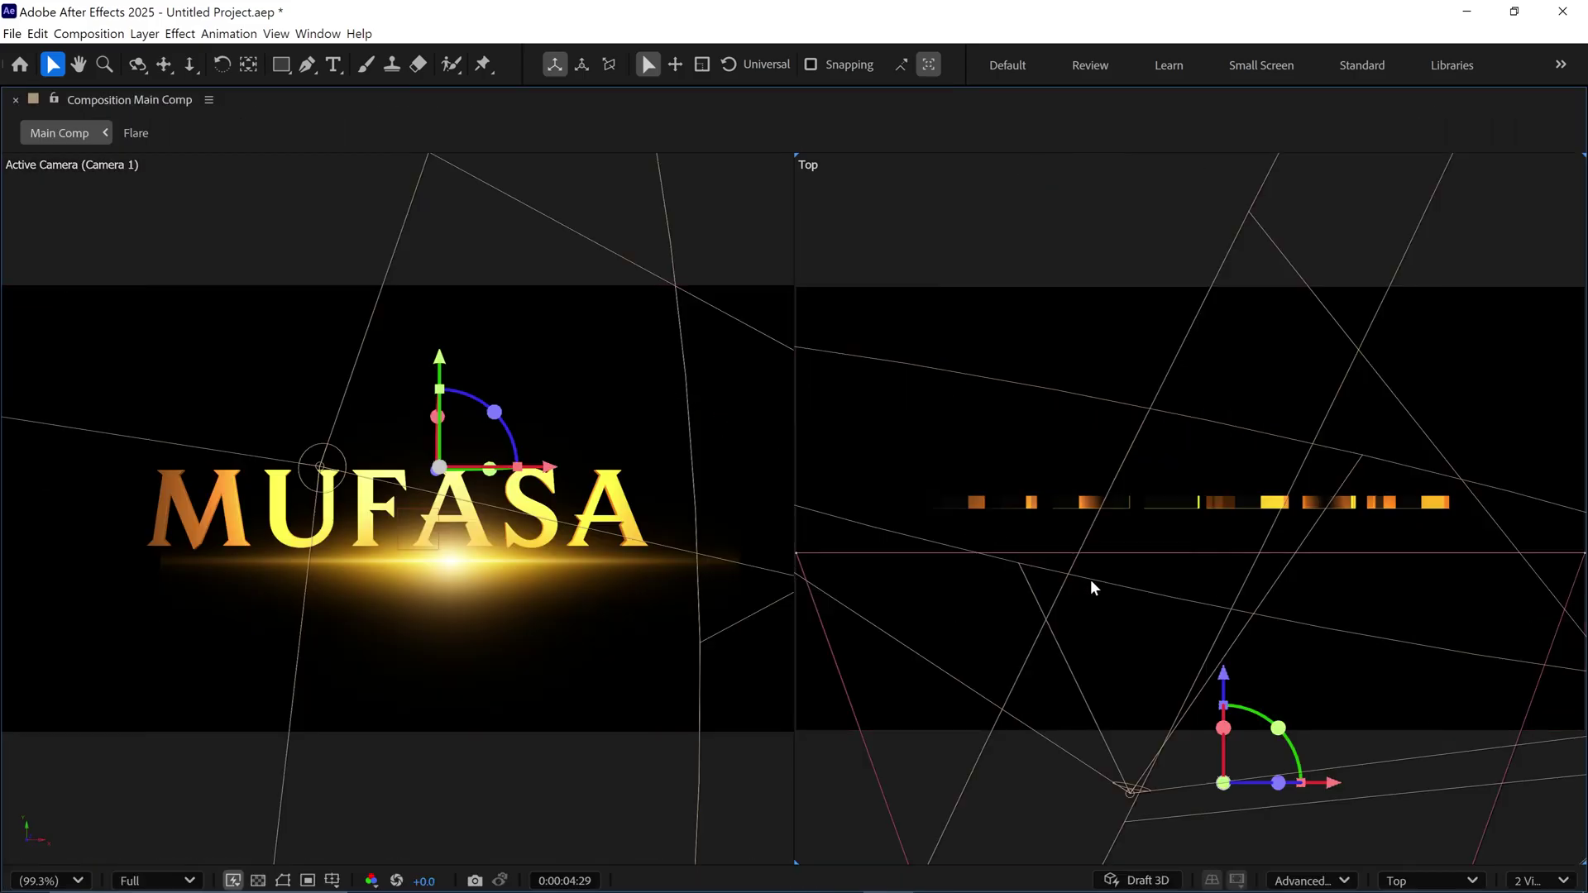
pyautogui.moveTo(1225, 676); pyautogui.dragTo(1222, 382)
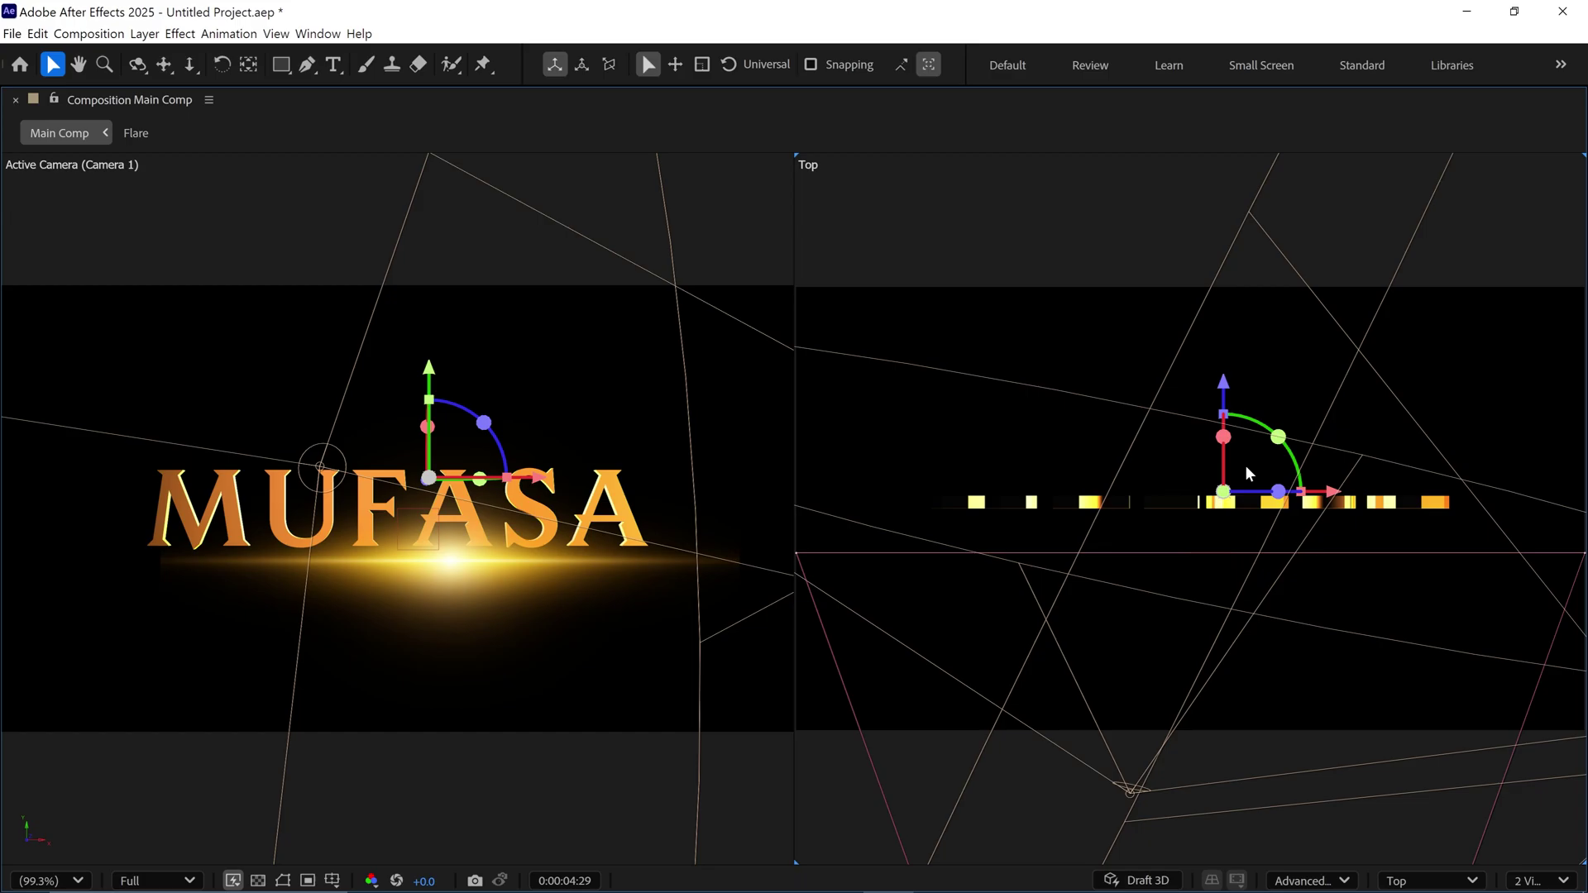
pyautogui.moveTo(431, 370); pyautogui.dragTo(425, 451)
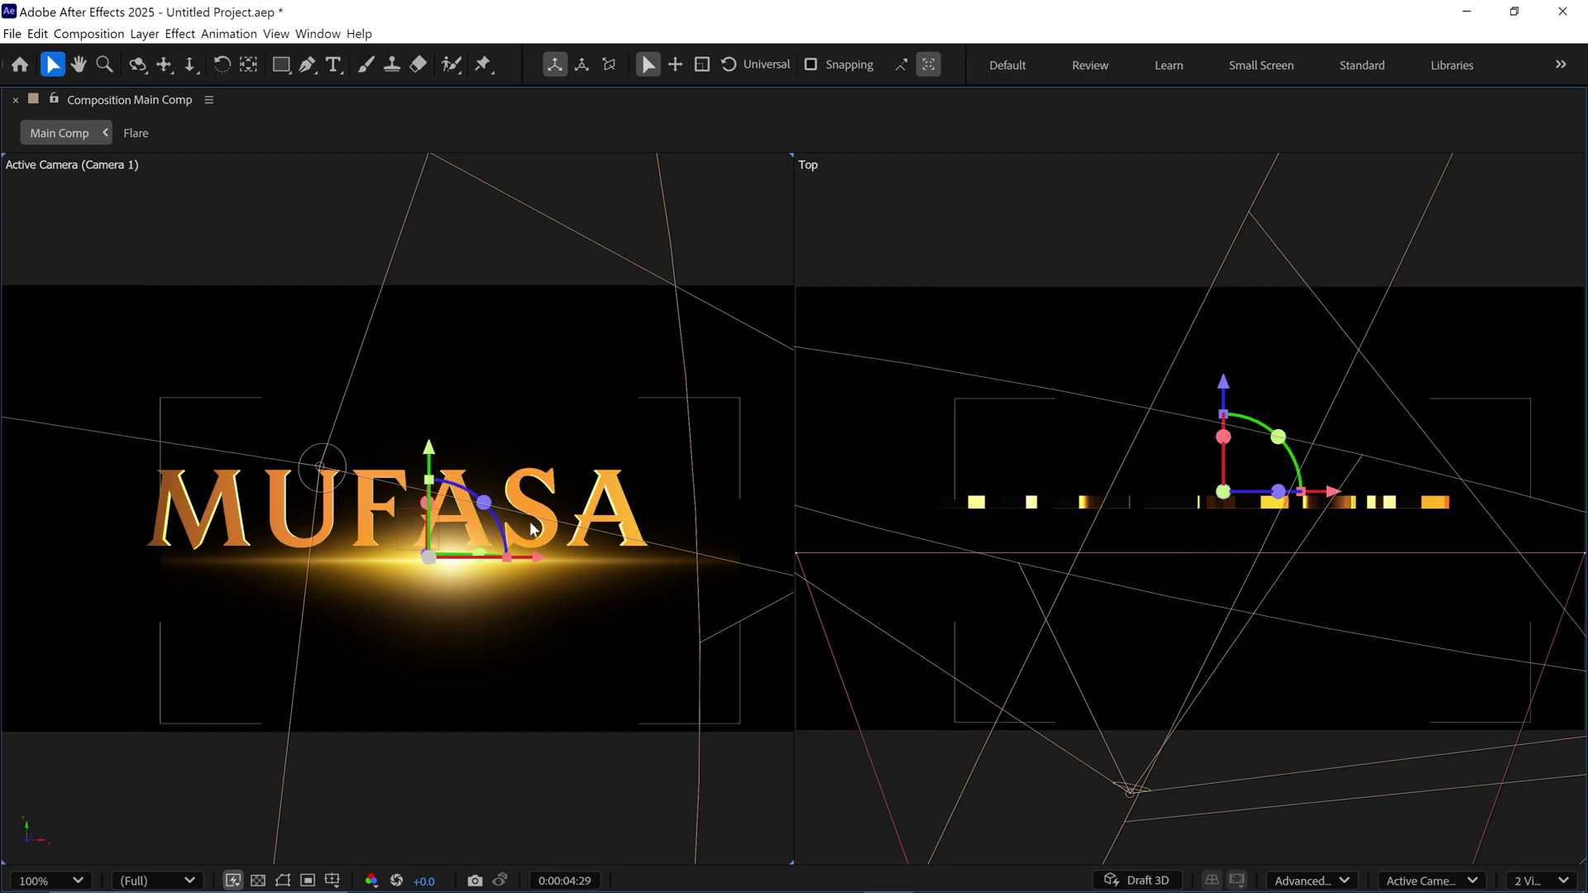
pyautogui.moveTo(541, 557); pyautogui.dragTo(567, 558)
pyautogui.press('`')
pyautogui.moveTo(1168, 593); pyautogui.dragTo(1256, 627)
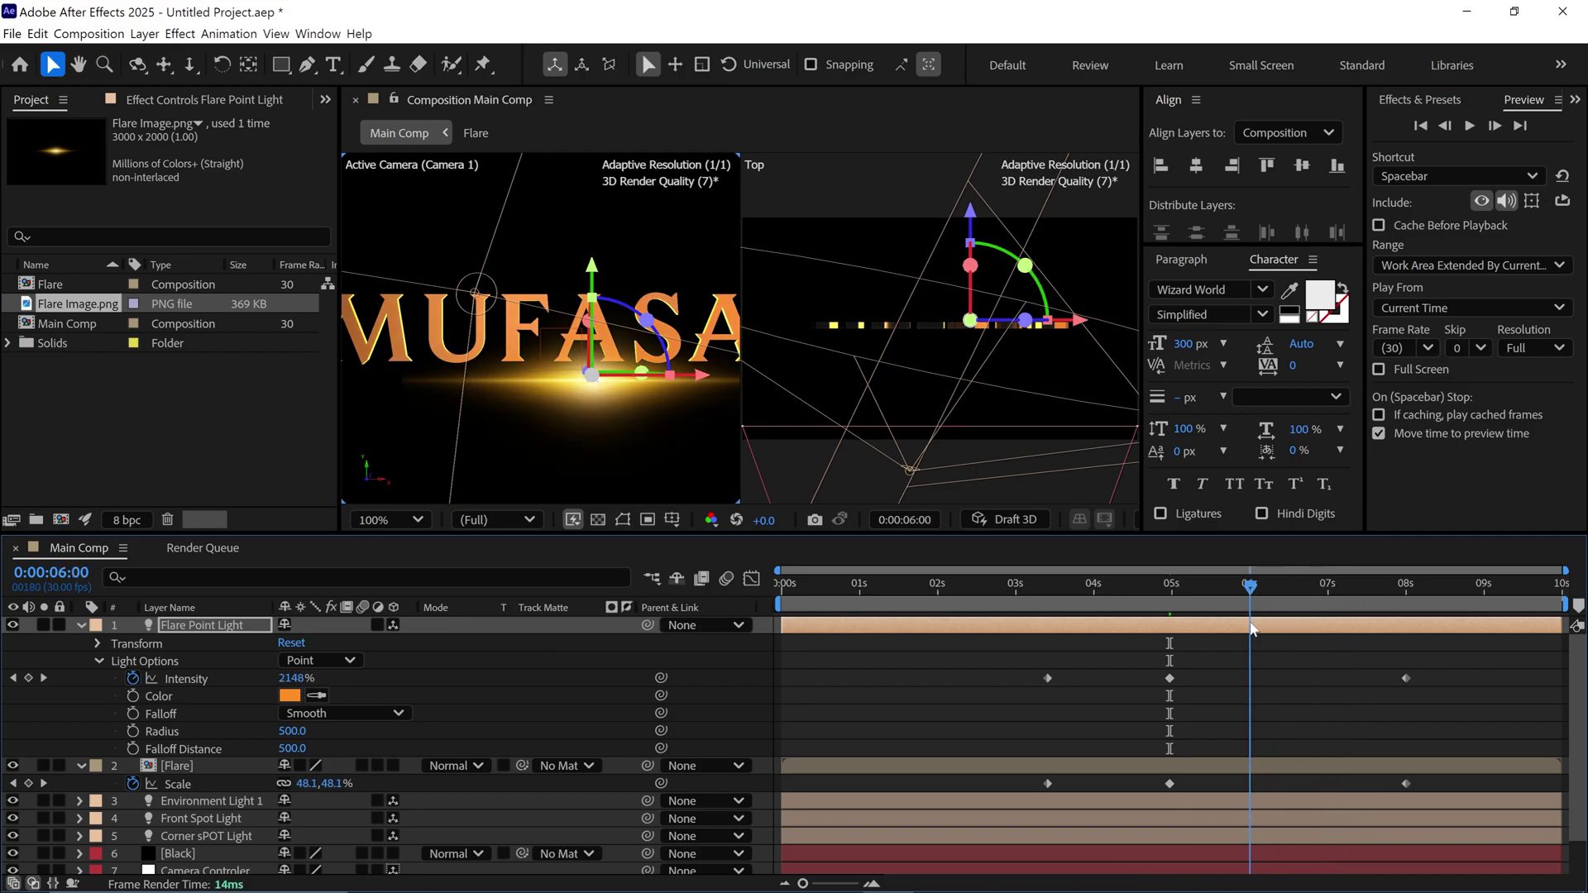
# Set the Composition view layout to 1 View
pyautogui.press('`')
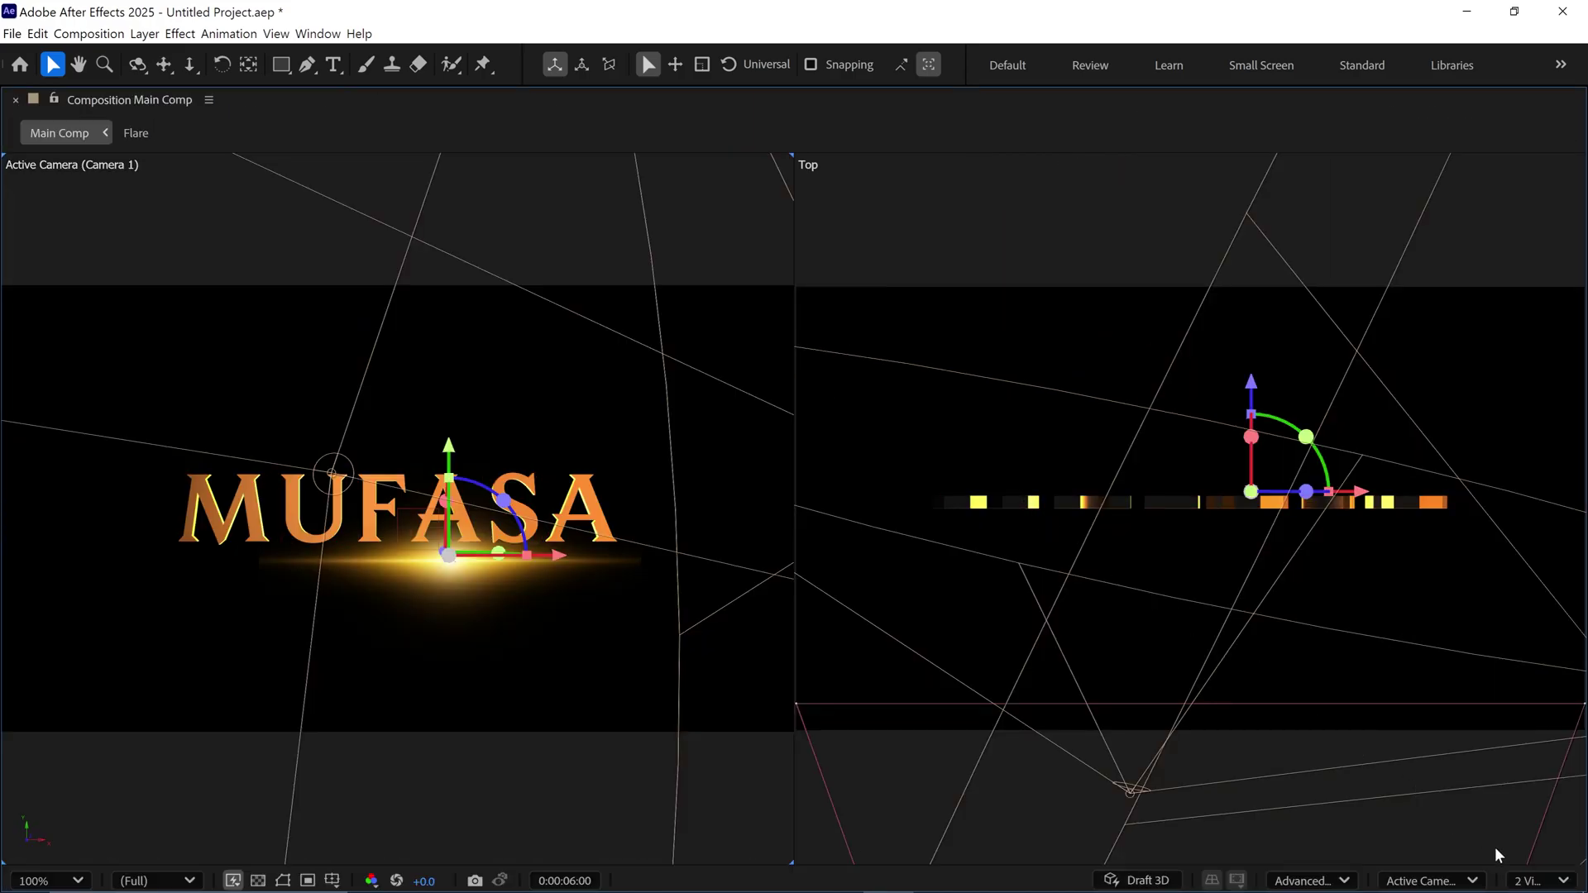
pyautogui.click(1536, 881)
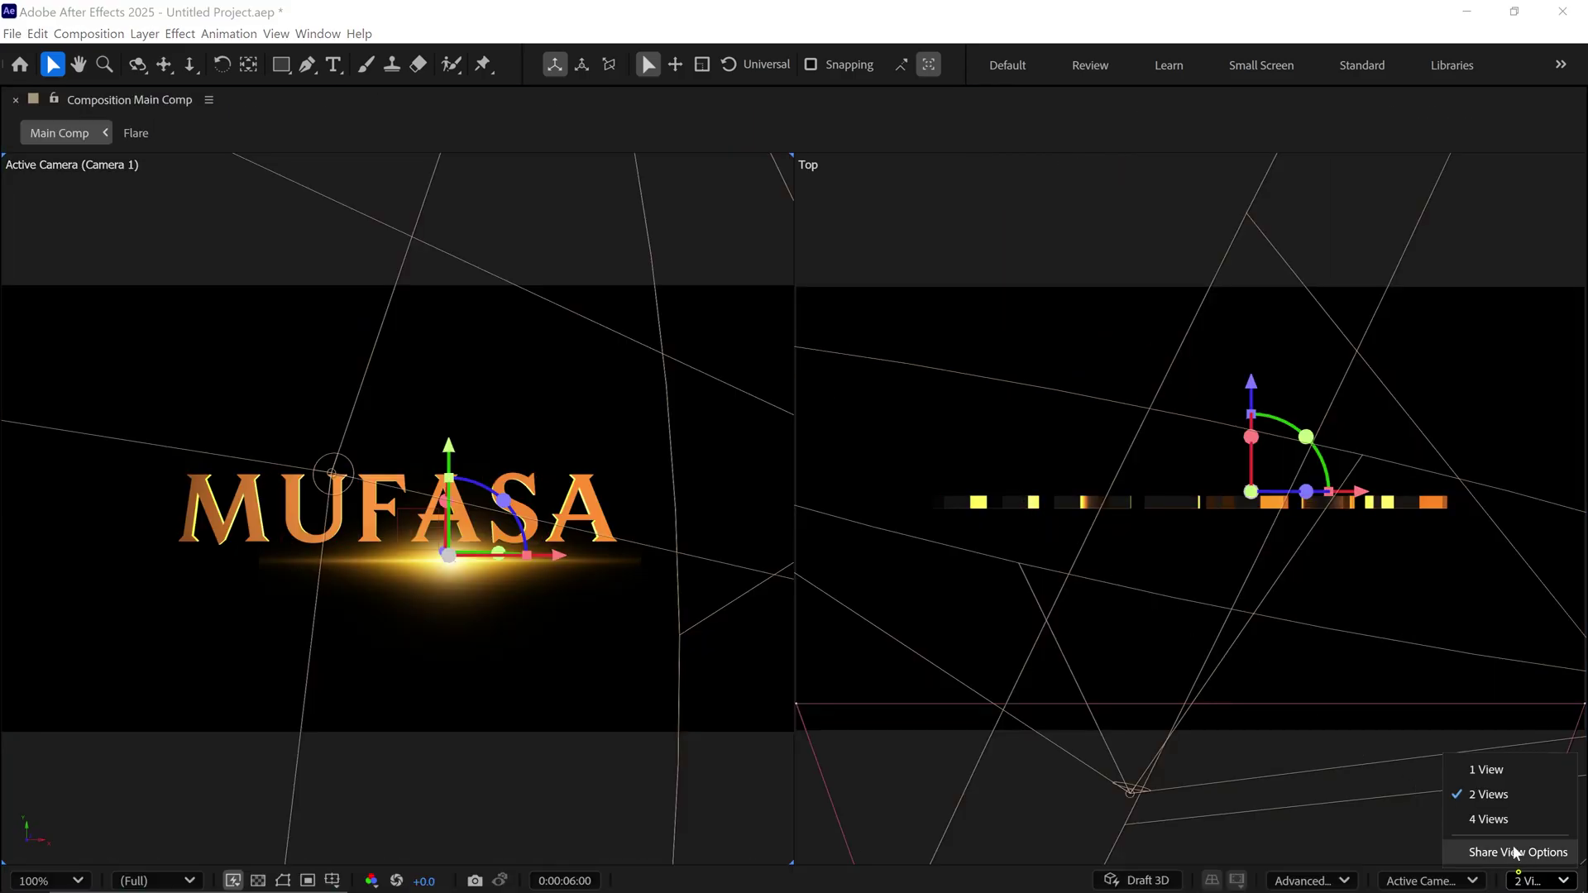
pyautogui.click(1505, 773)
pyautogui.press('`')
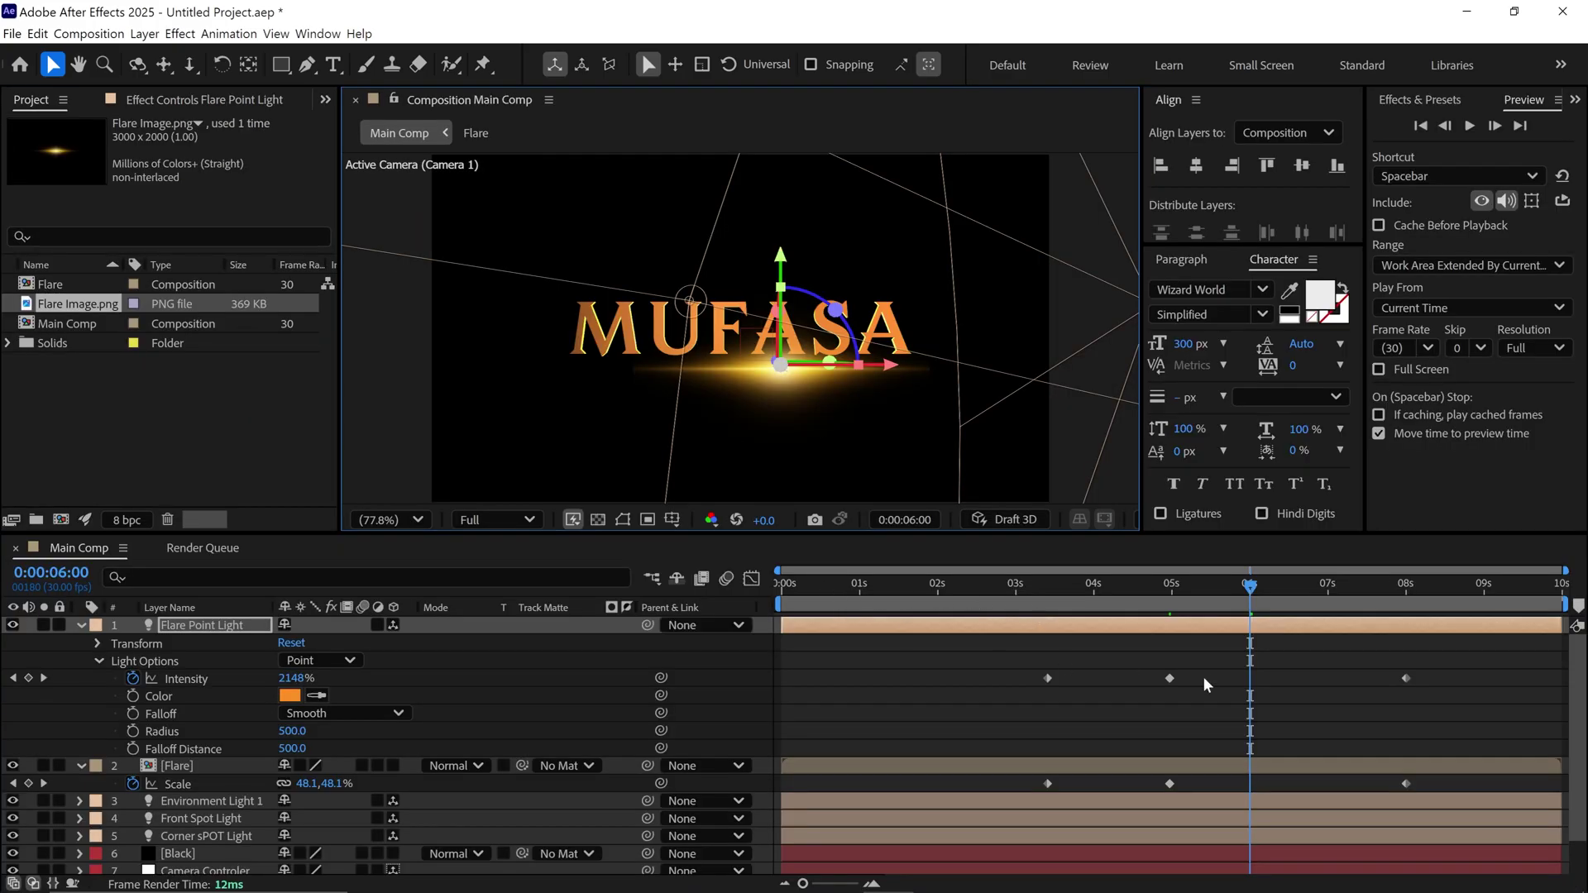
# Apply Easy Ease to the 5-second Intensity and Scale keyframes and preview from 3 seconds
pyautogui.moveTo(1242, 645); pyautogui.dragTo(1133, 787)
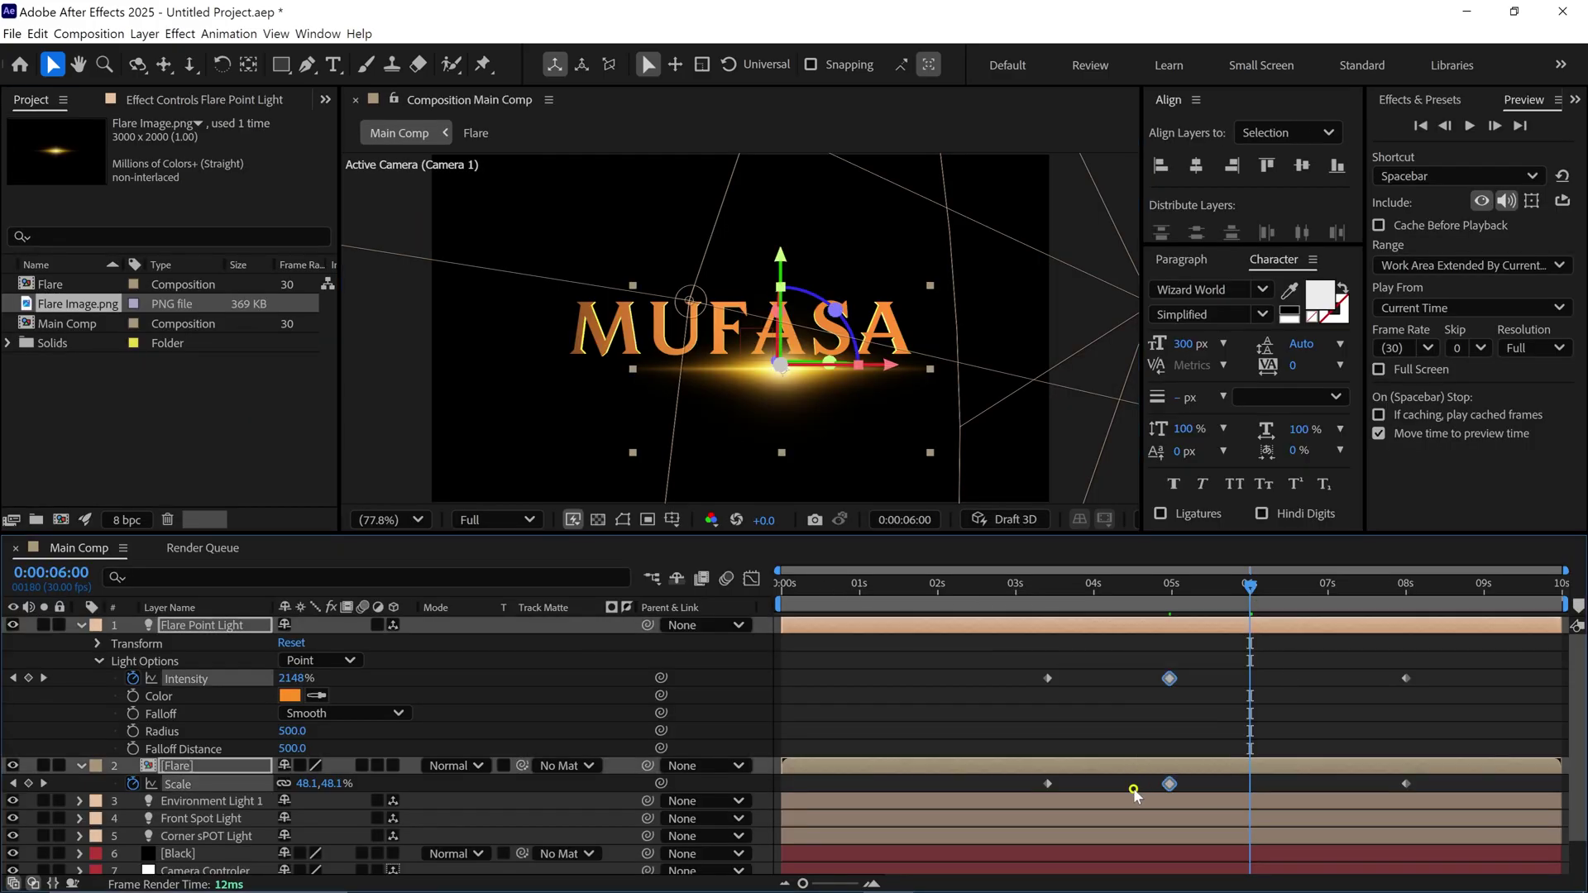
pyautogui.rightClick(1171, 681)
pyautogui.moveTo(1190, 672)
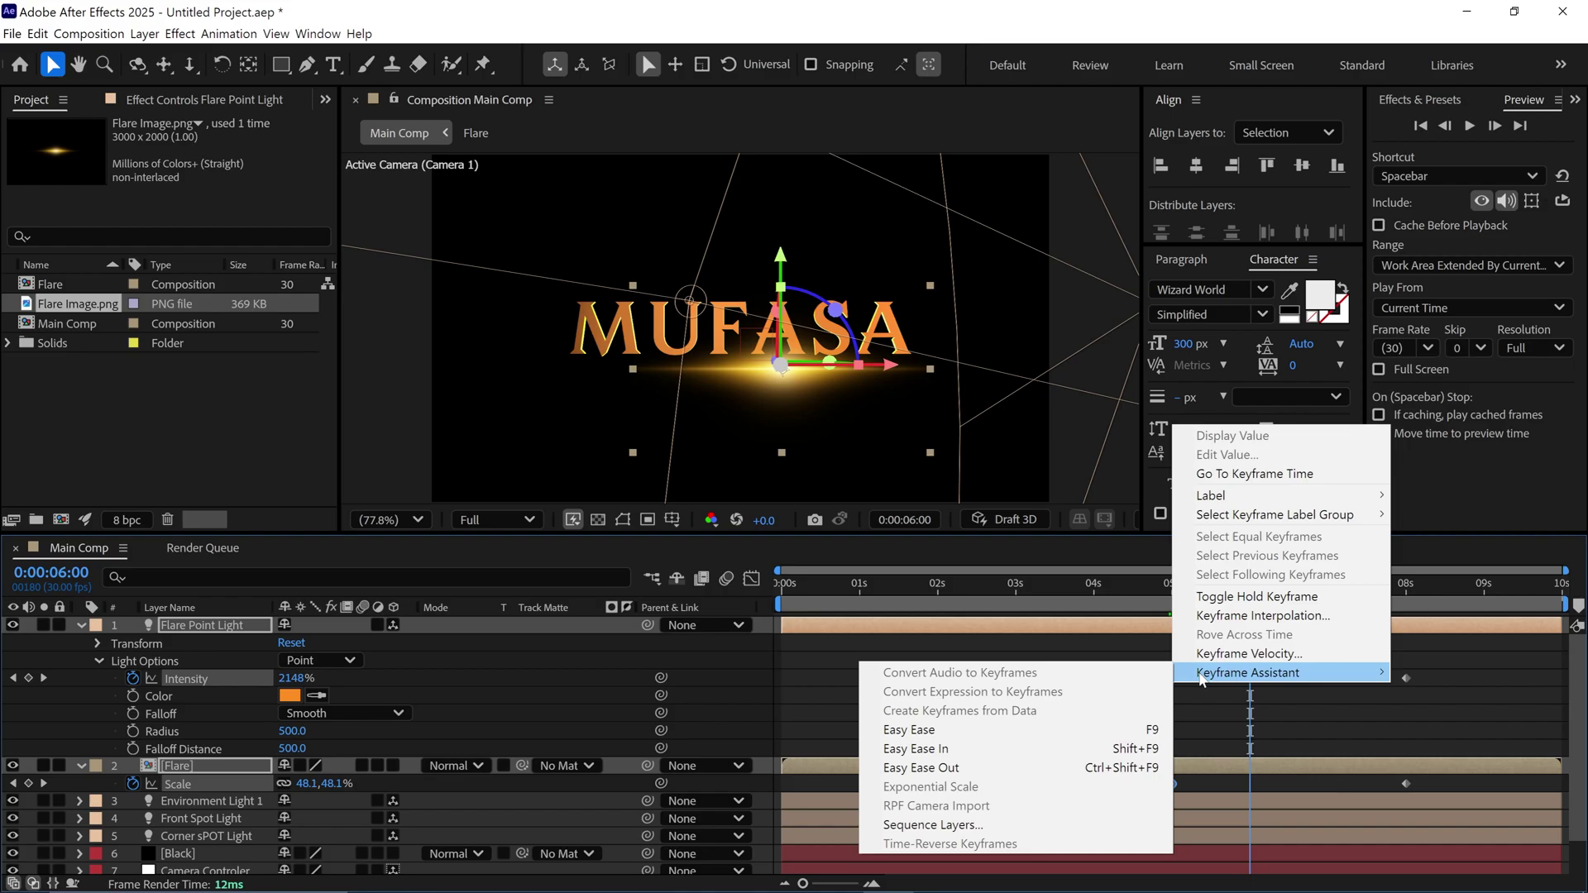
pyautogui.click(1040, 731)
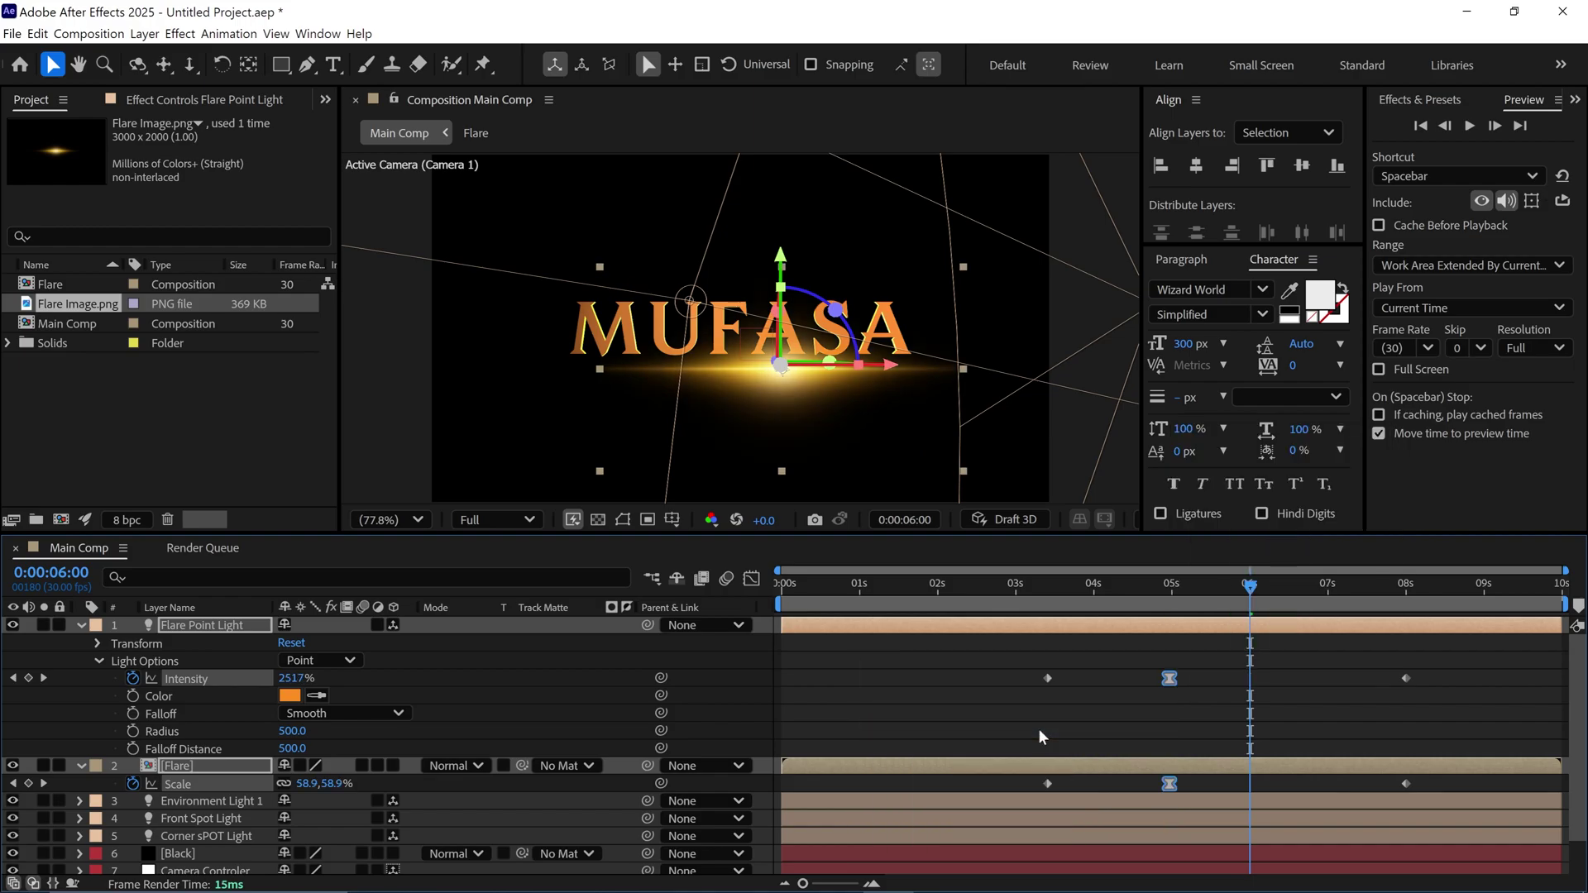
pyautogui.click(1047, 593)
pyautogui.press('space')
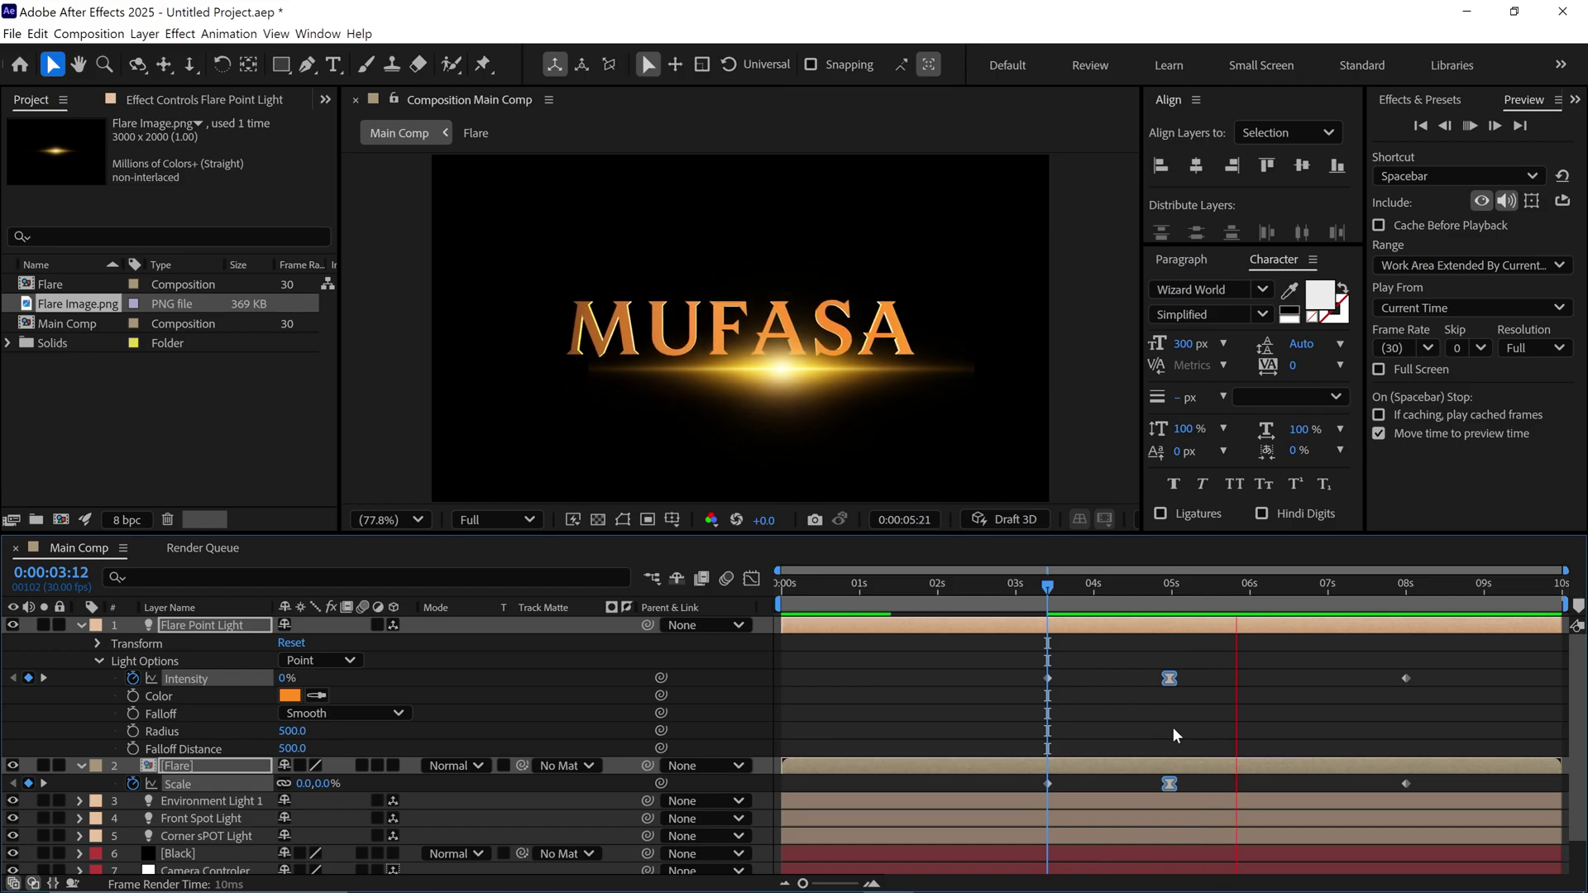
pyautogui.press('space')
# Collapse the light and Flare layers and enable Collapse Transformations on Flare
pyautogui.click(765, 721)
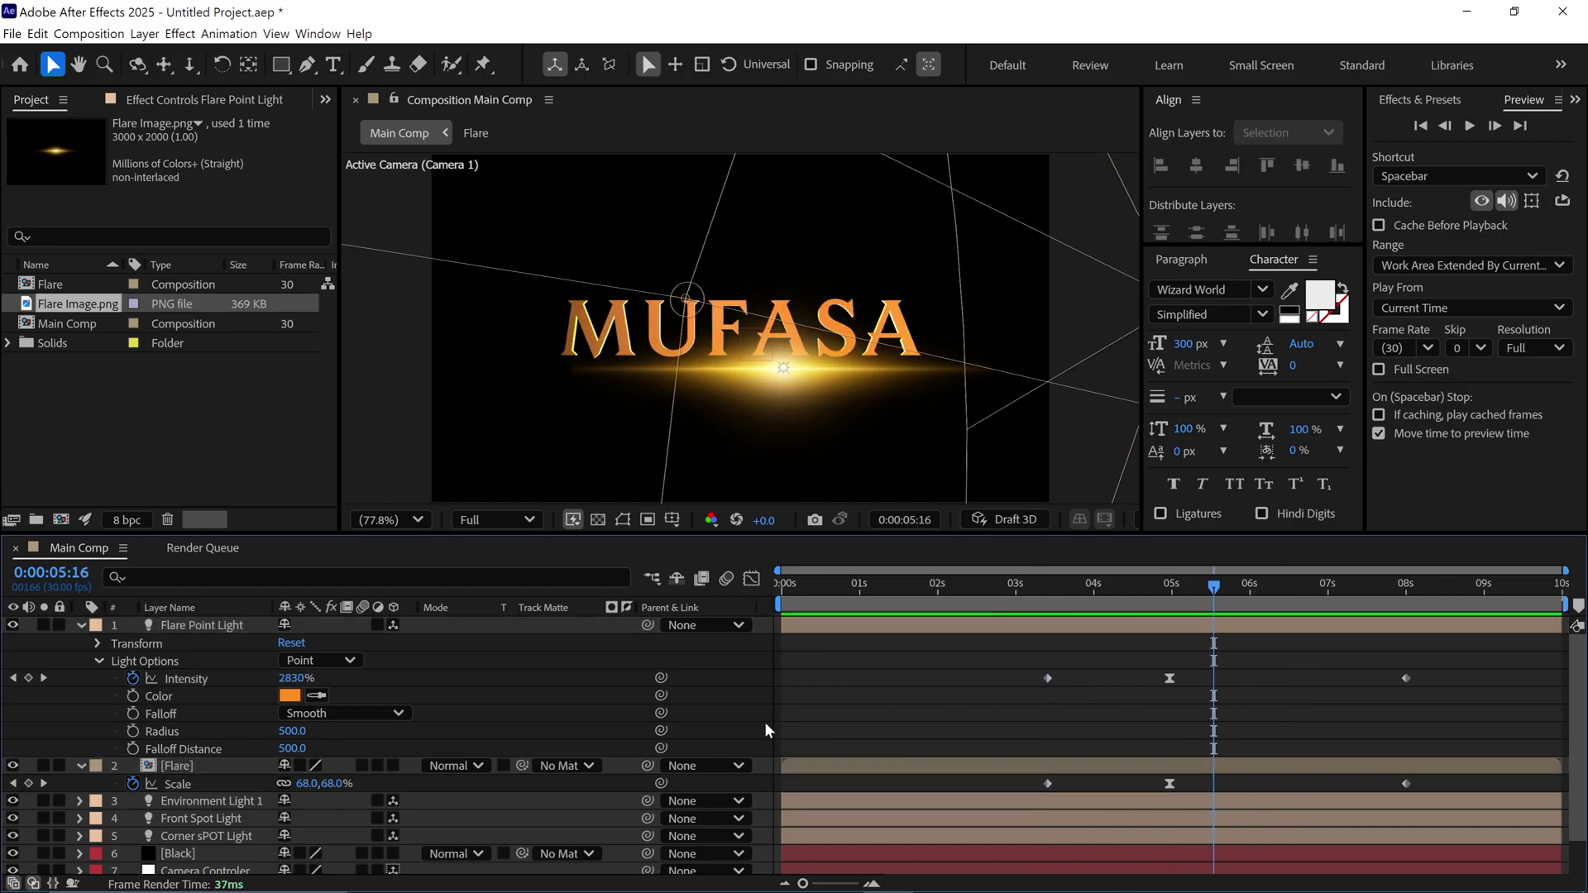
pyautogui.click(80, 626)
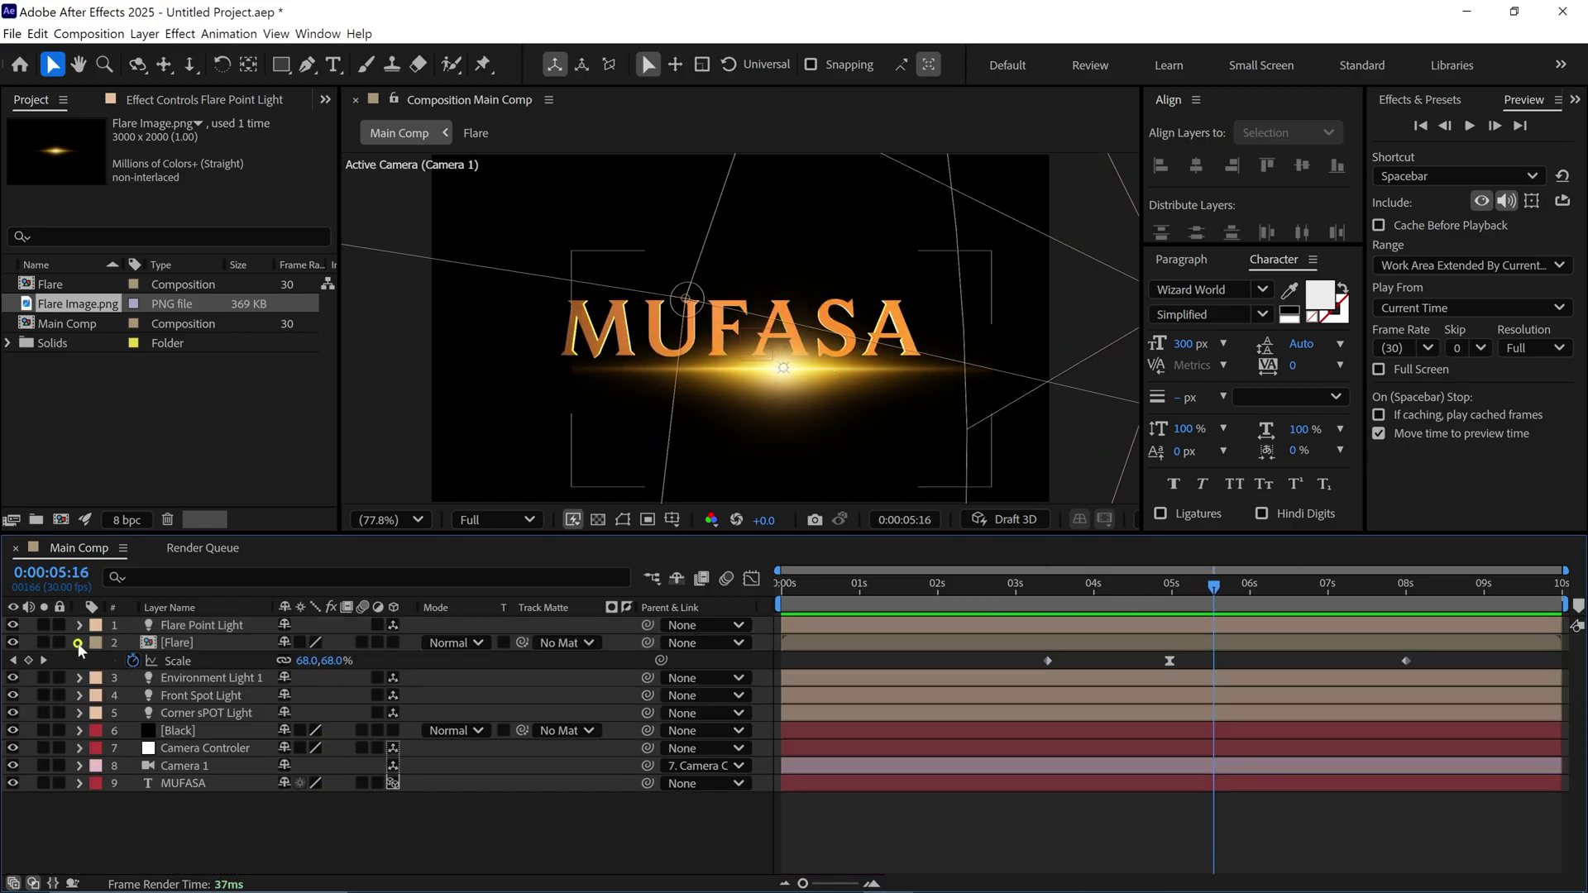
pyautogui.click(80, 644)
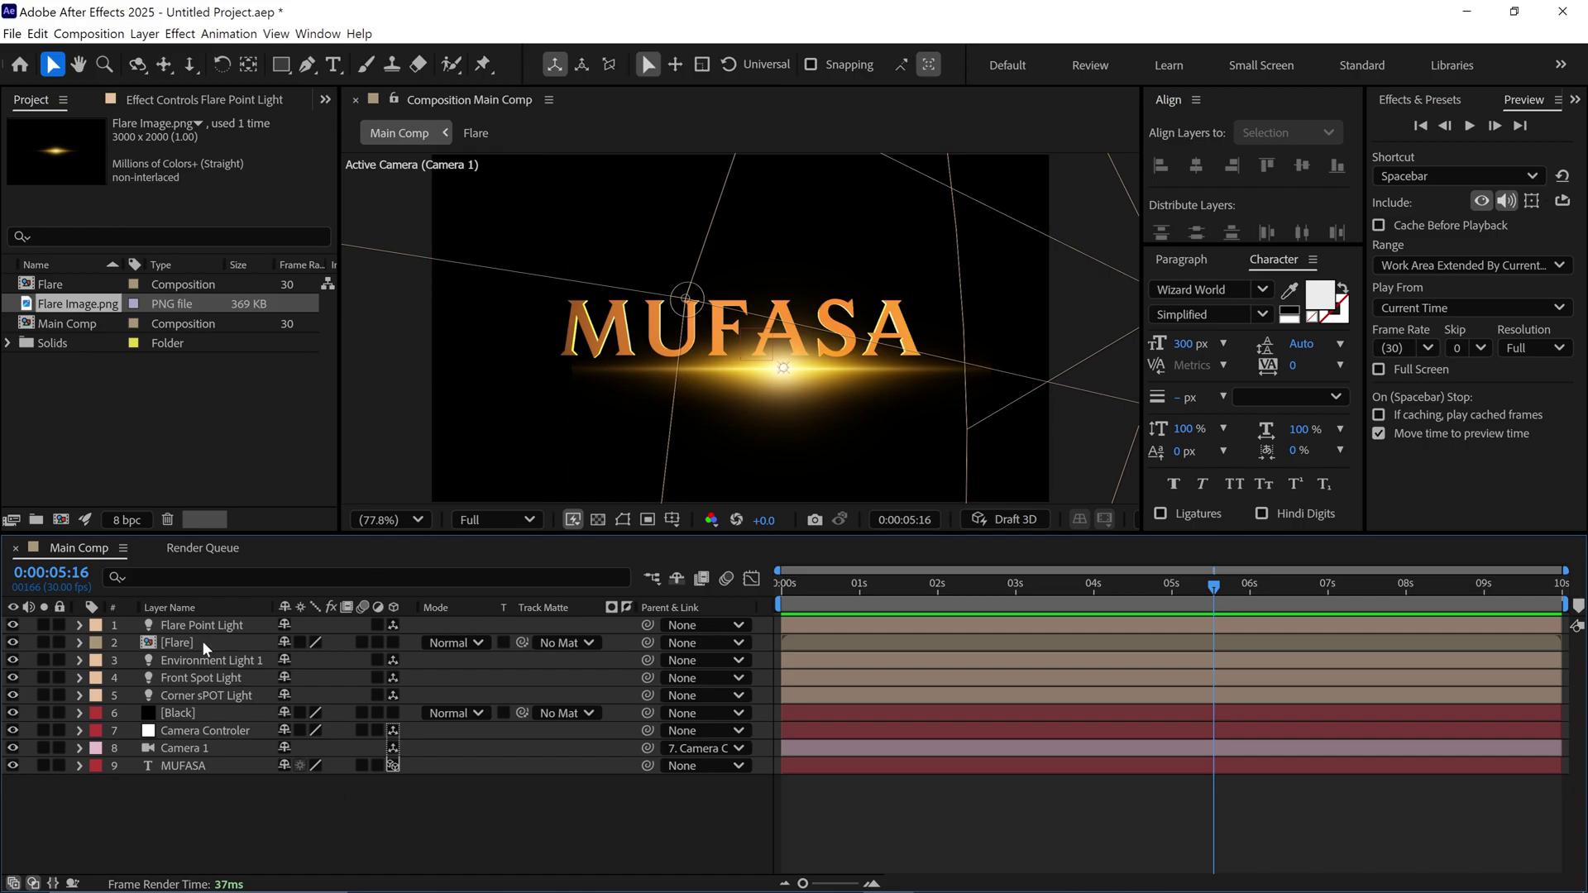
pyautogui.click(300, 642)
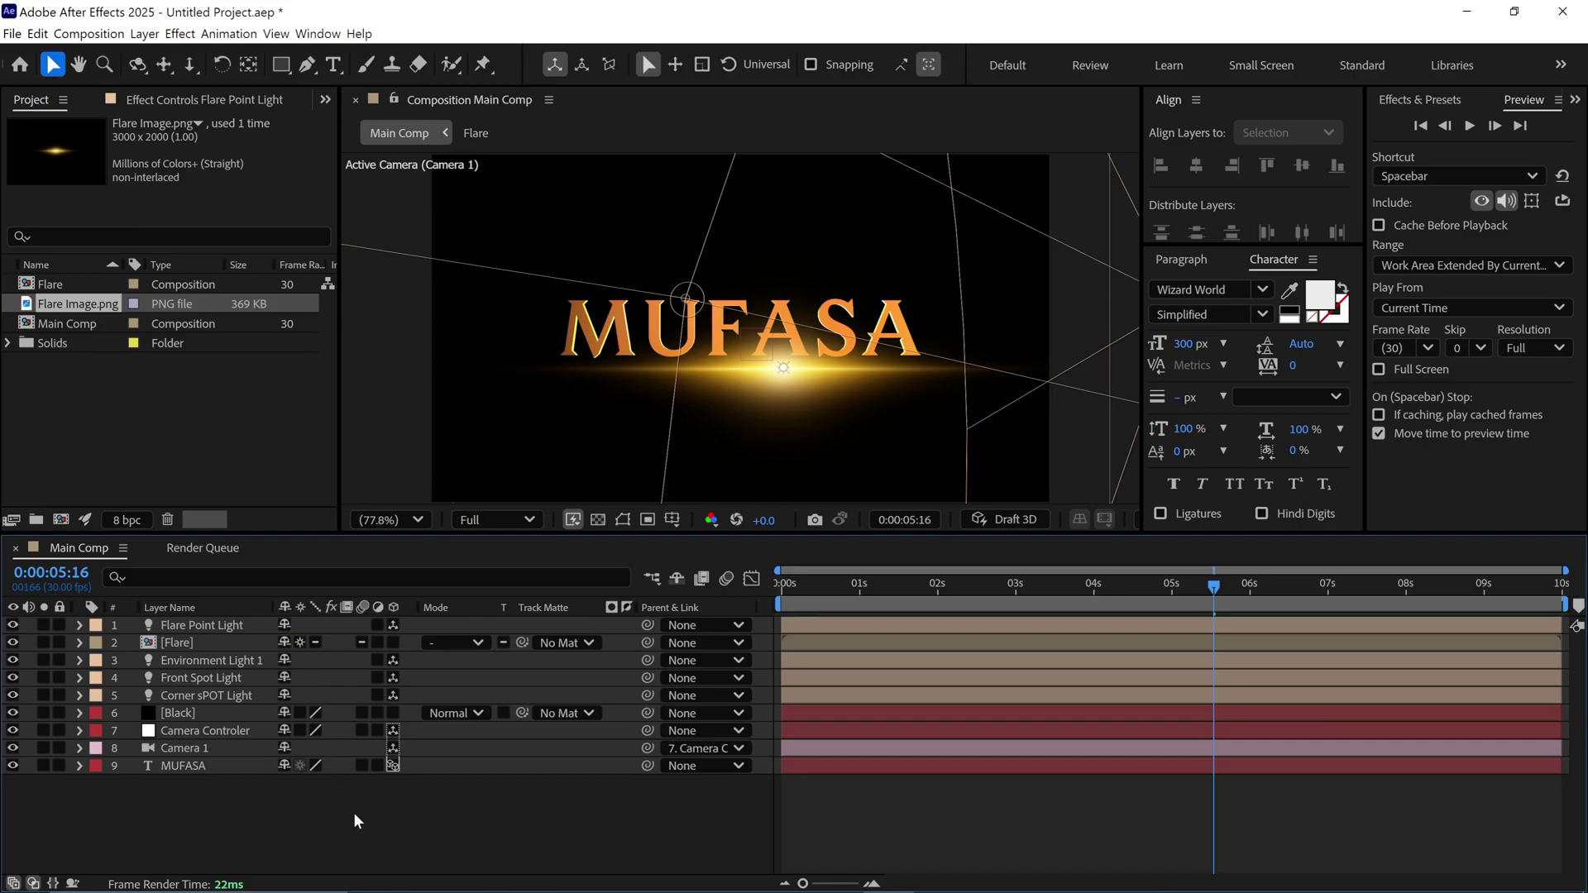
# Reveal all keyframed properties with U and marquee-select the keyframes of layers 3 to 9
pyautogui.hotkey('ctrl', 'a')
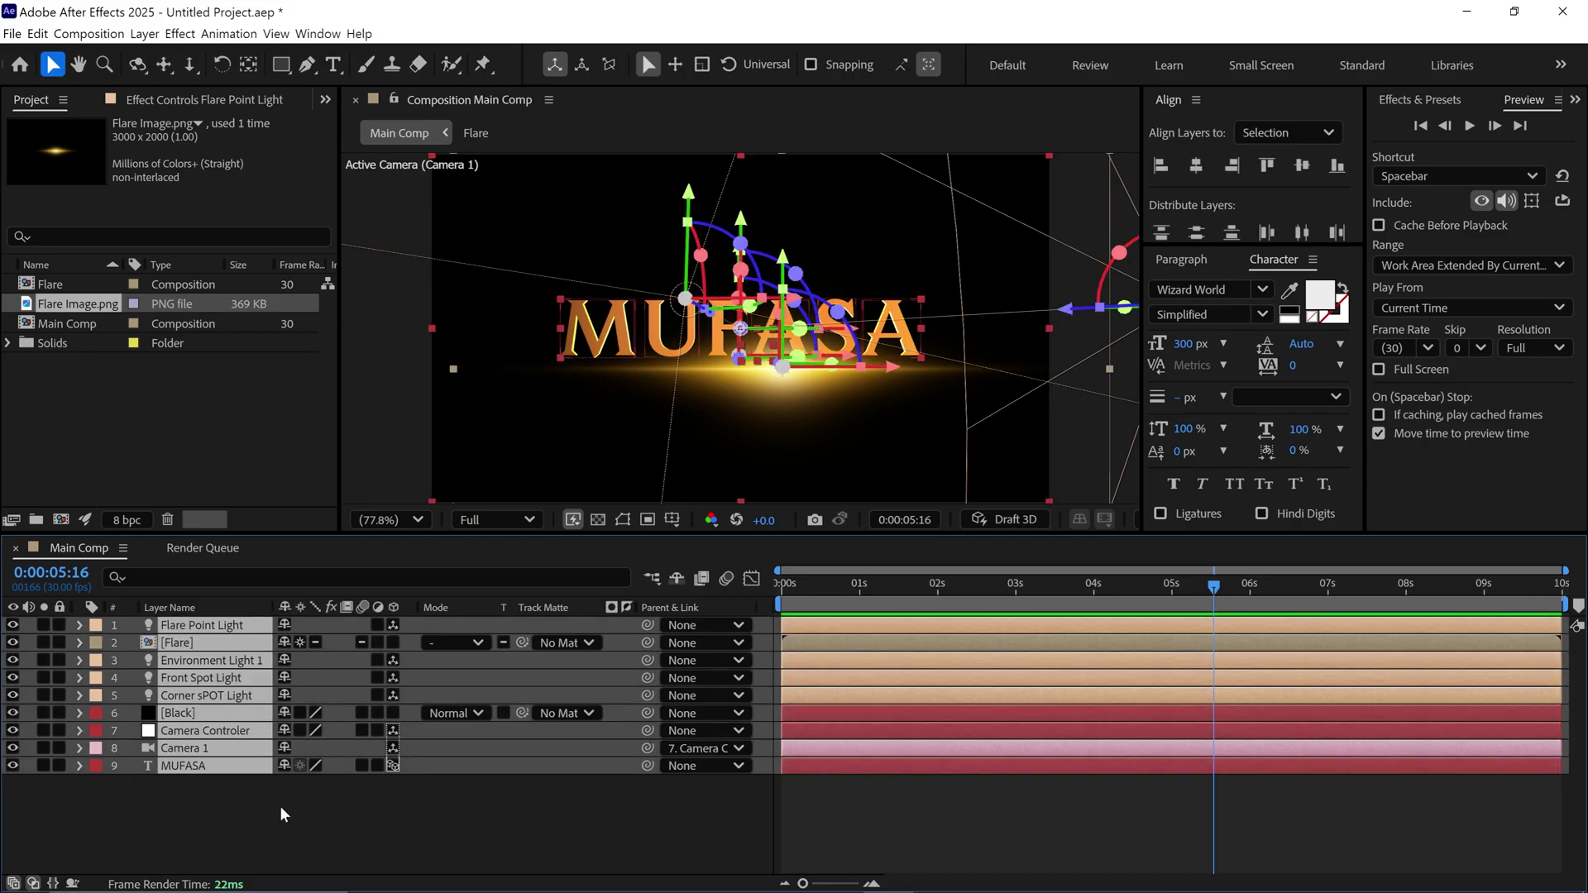
pyautogui.press('u')
pyautogui.press('`')
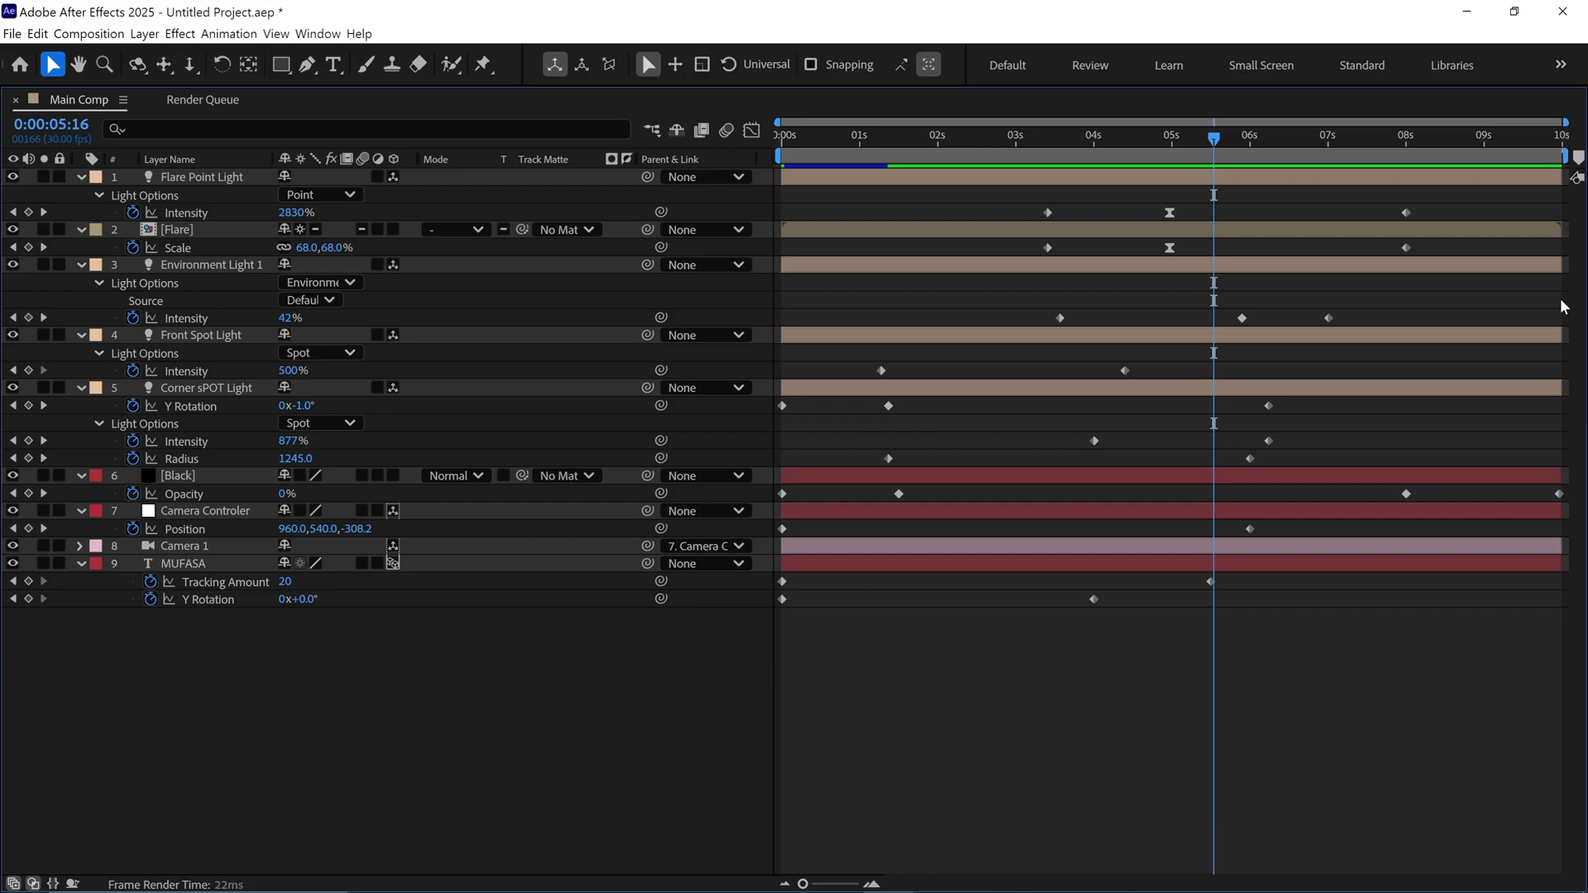
pyautogui.moveTo(1563, 301); pyautogui.dragTo(782, 657)
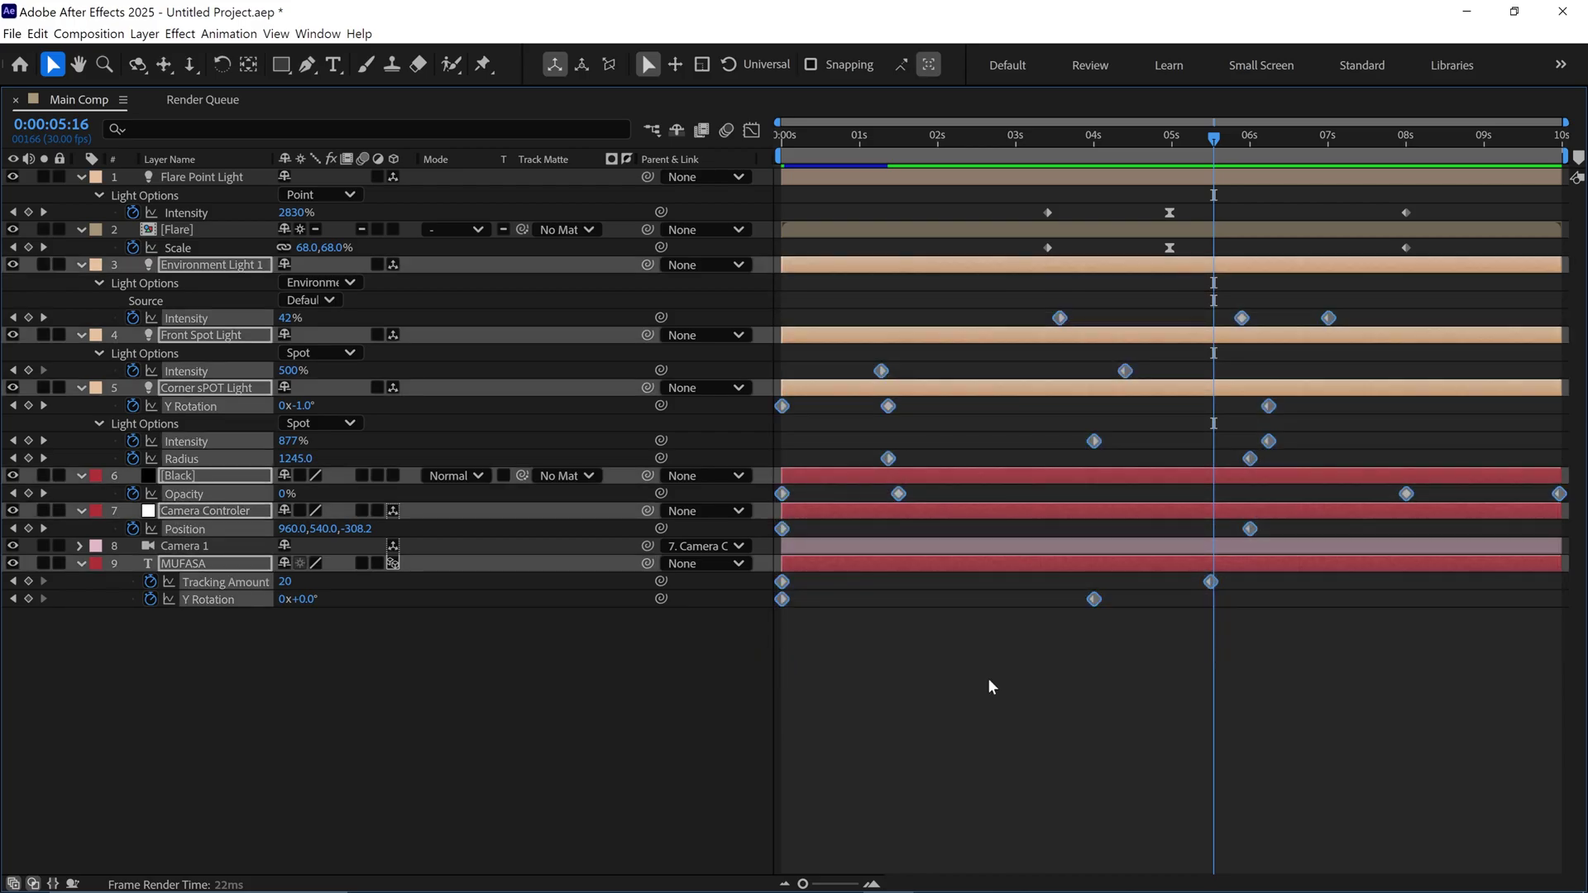
pyautogui.rightClick(1059, 317)
# Apply Easy Ease to the selected keyframes of layers 3 to 9 and collapse their properties
pyautogui.moveTo(1089, 571)
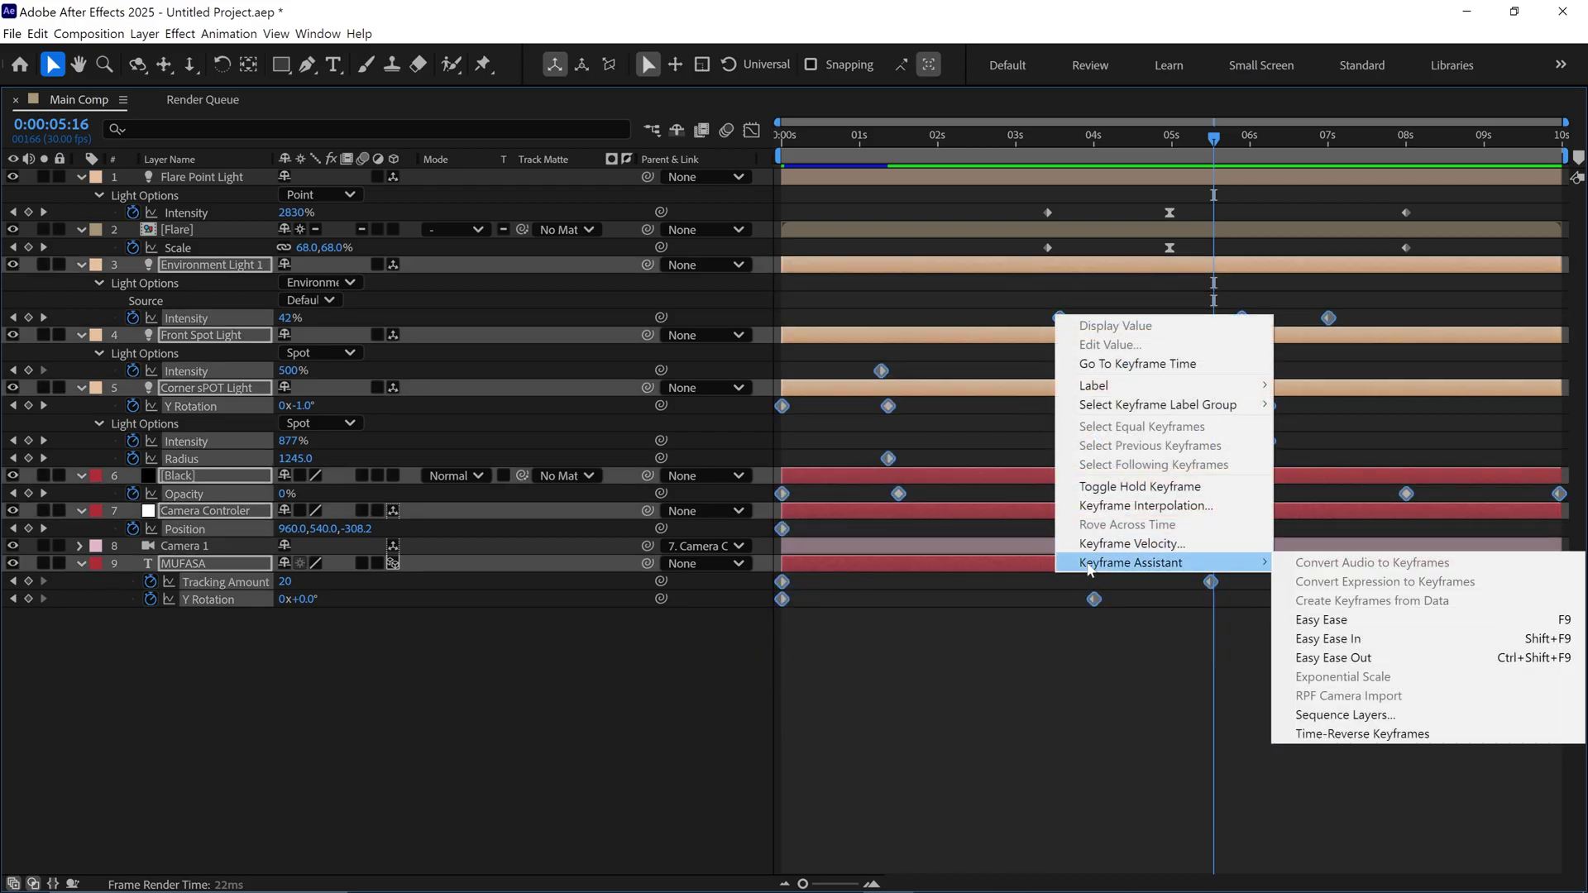
pyautogui.click(1334, 620)
pyautogui.press('`')
pyautogui.press('u')
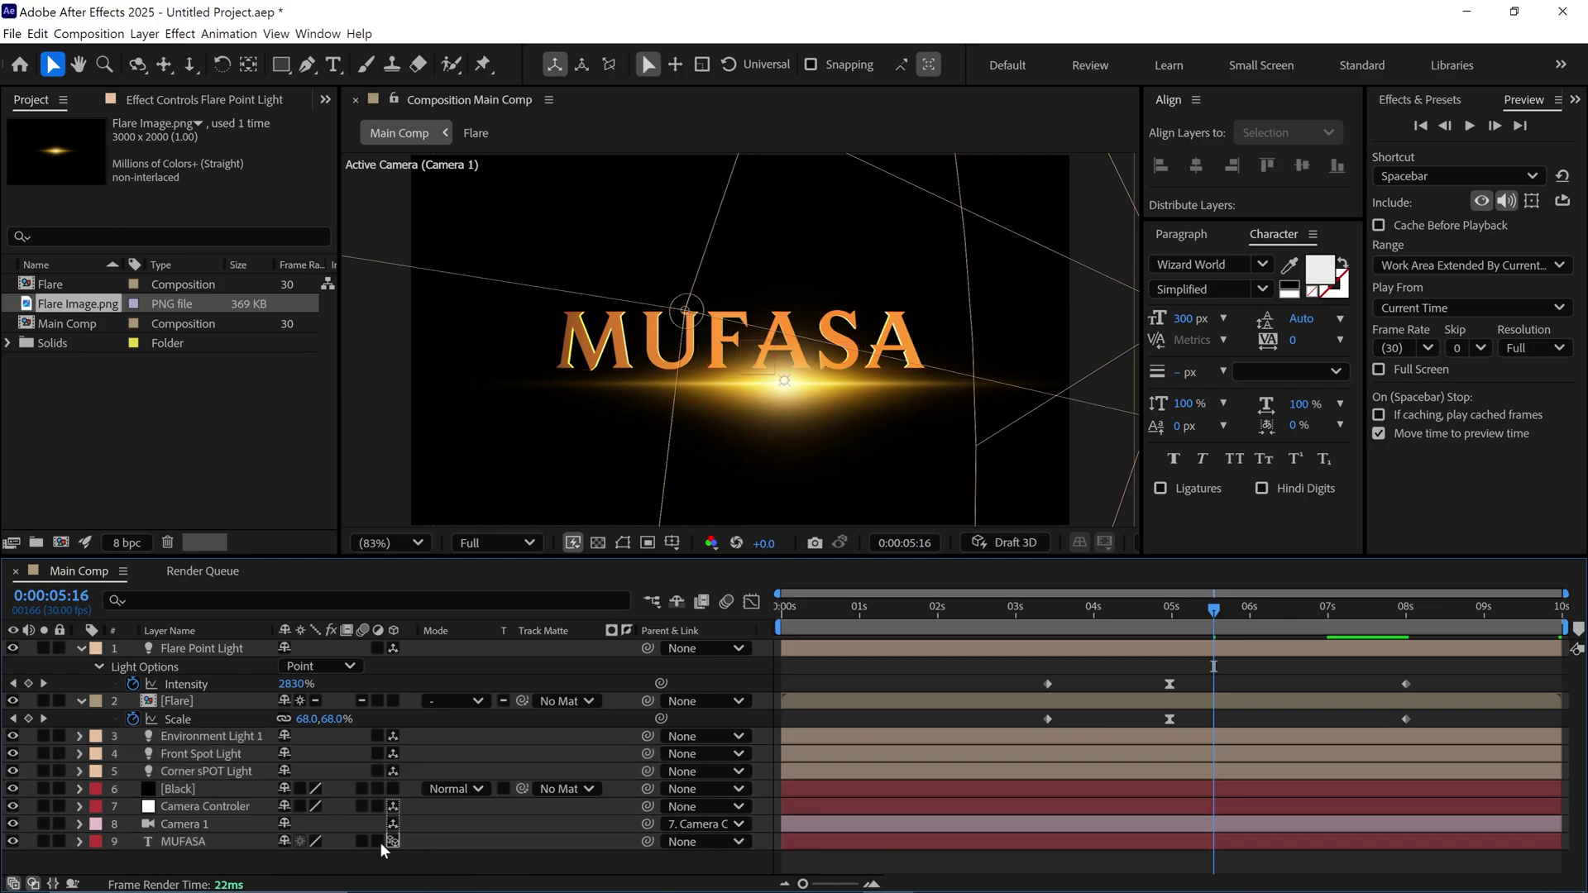
# Shape Camera Controler's Position speed graph for a fast start and long ease into 6:00, then preview
pyautogui.click(225, 809)
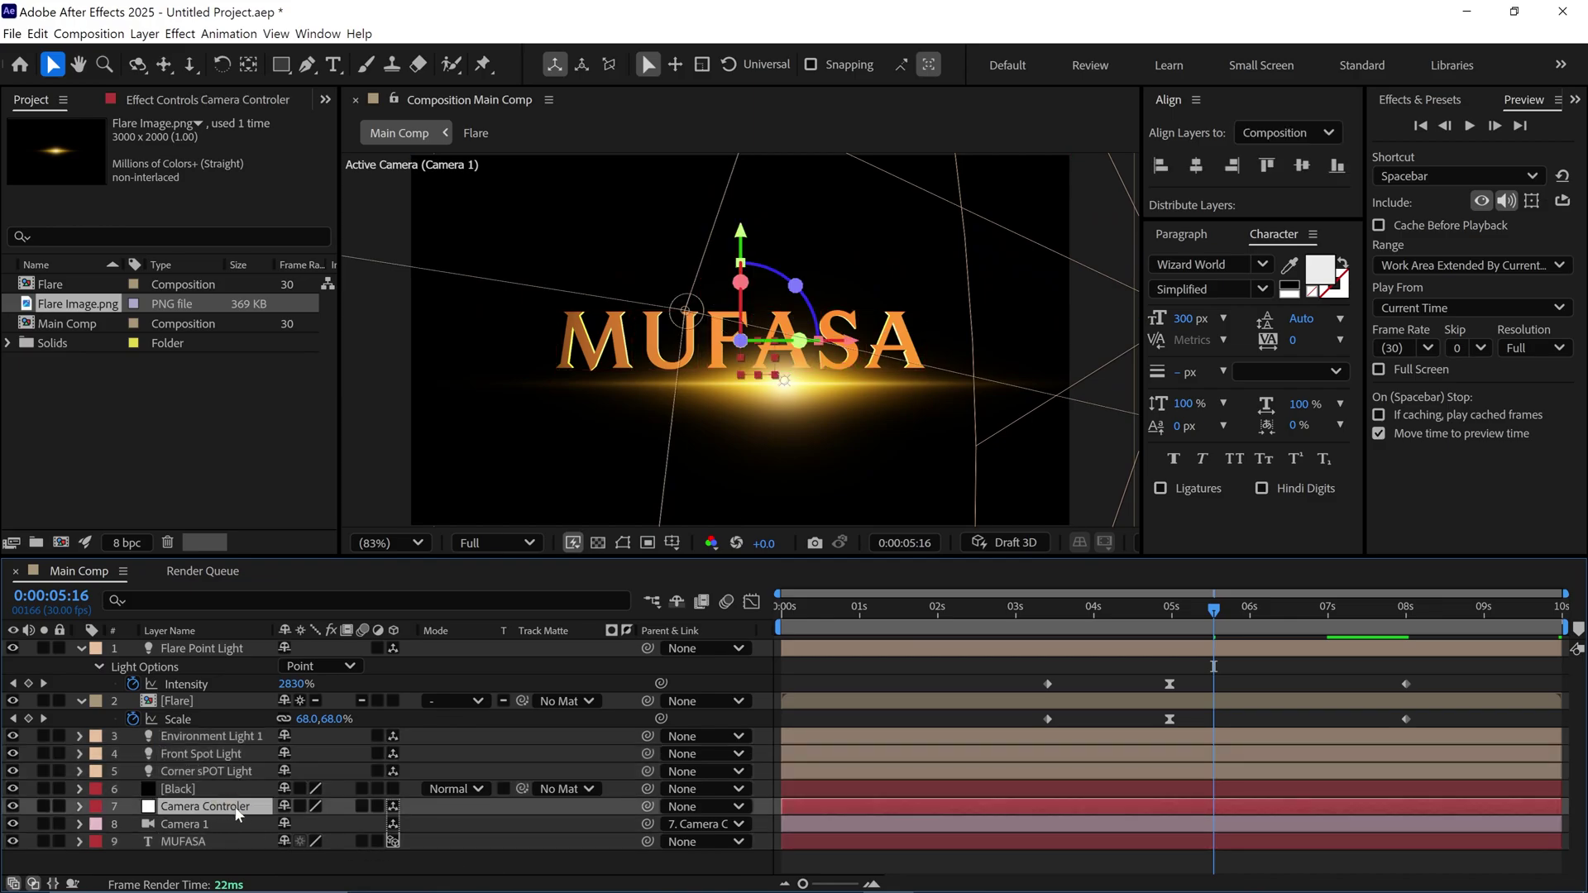
pyautogui.press('p')
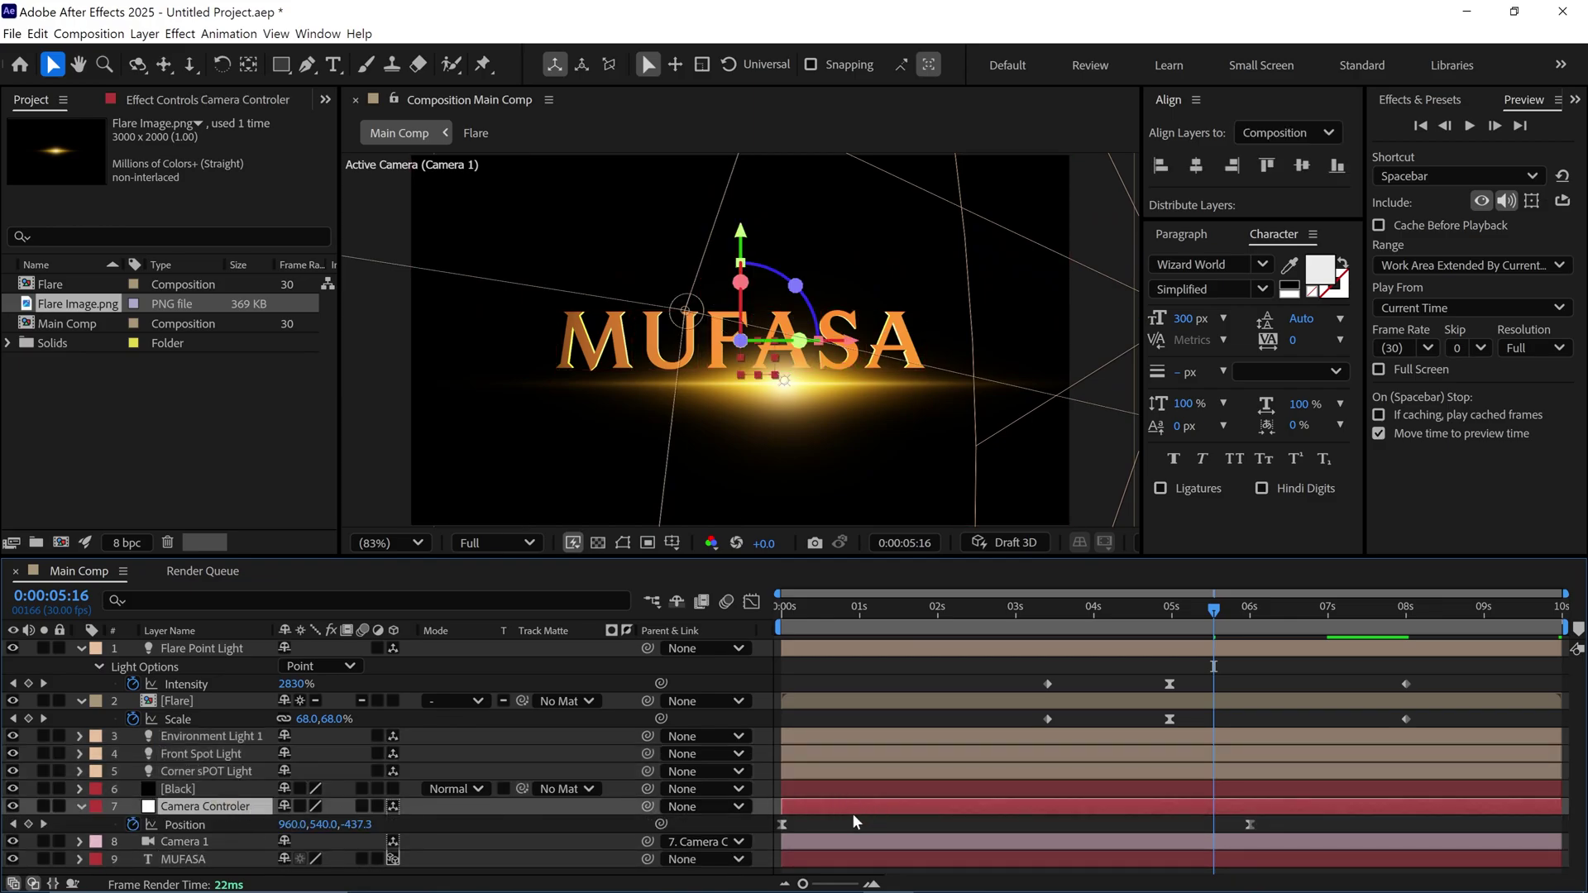
pyautogui.moveTo(844, 817); pyautogui.dragTo(768, 837)
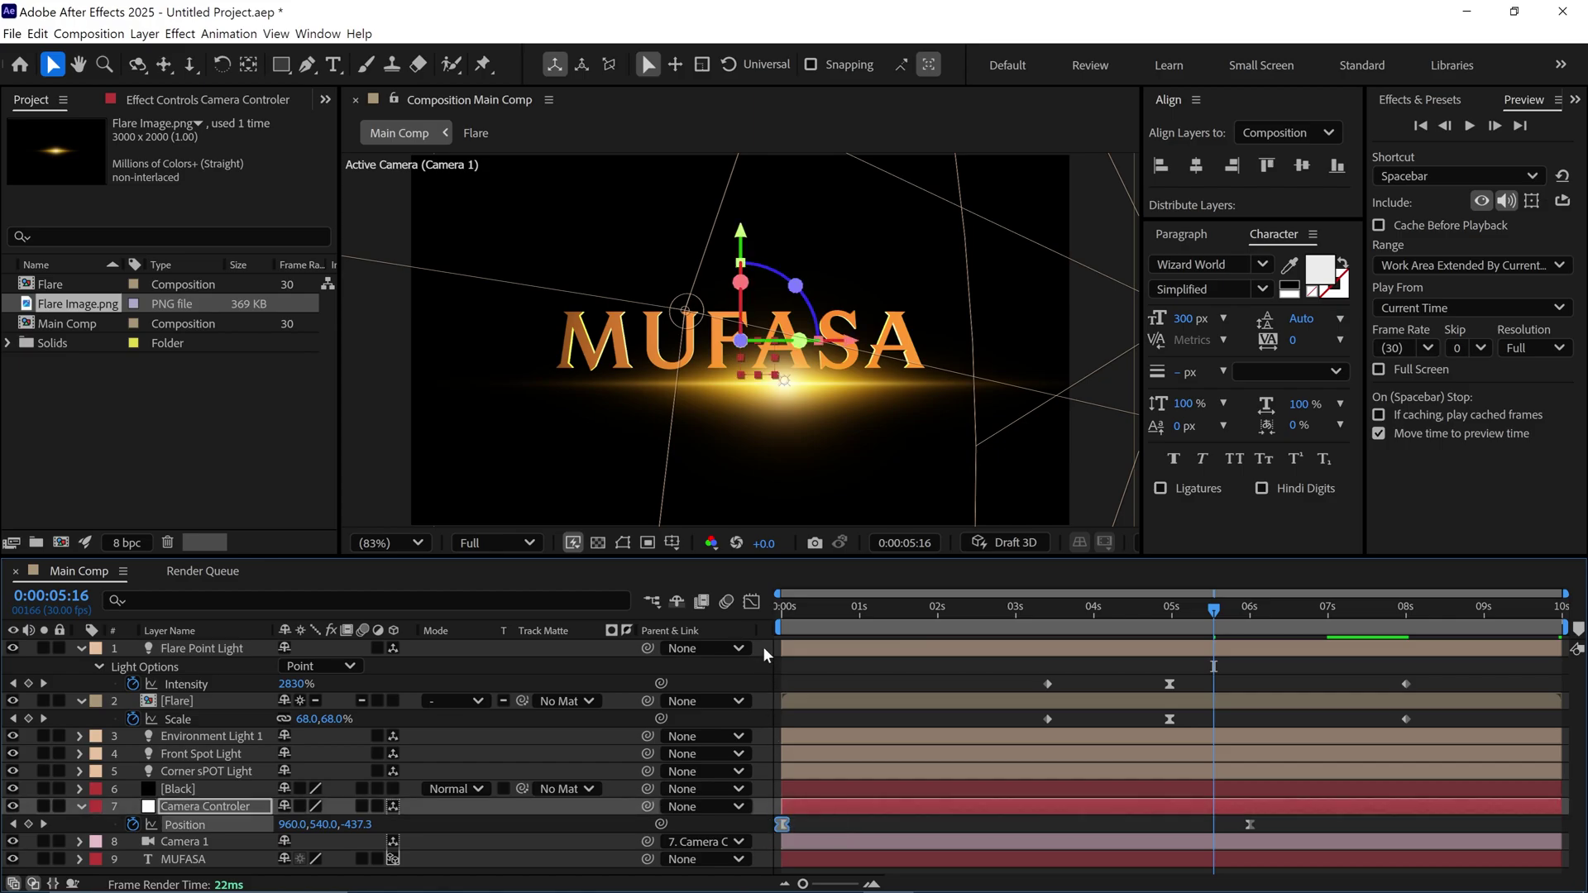
pyautogui.click(751, 603)
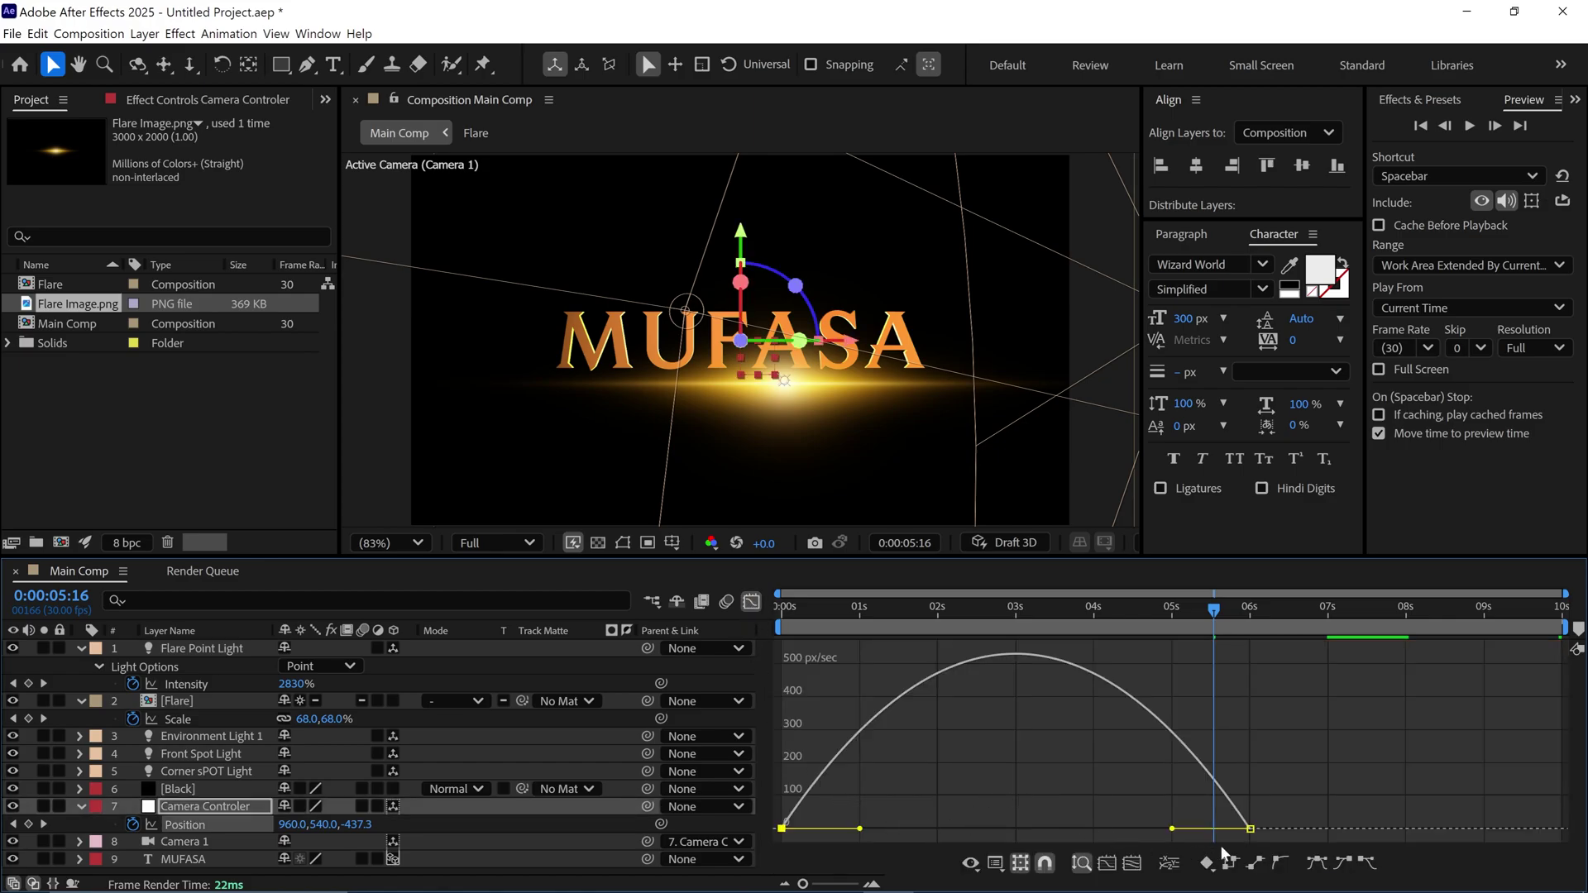
pyautogui.moveTo(1174, 833); pyautogui.dragTo(1045, 830)
pyautogui.moveTo(860, 829); pyautogui.dragTo(801, 828)
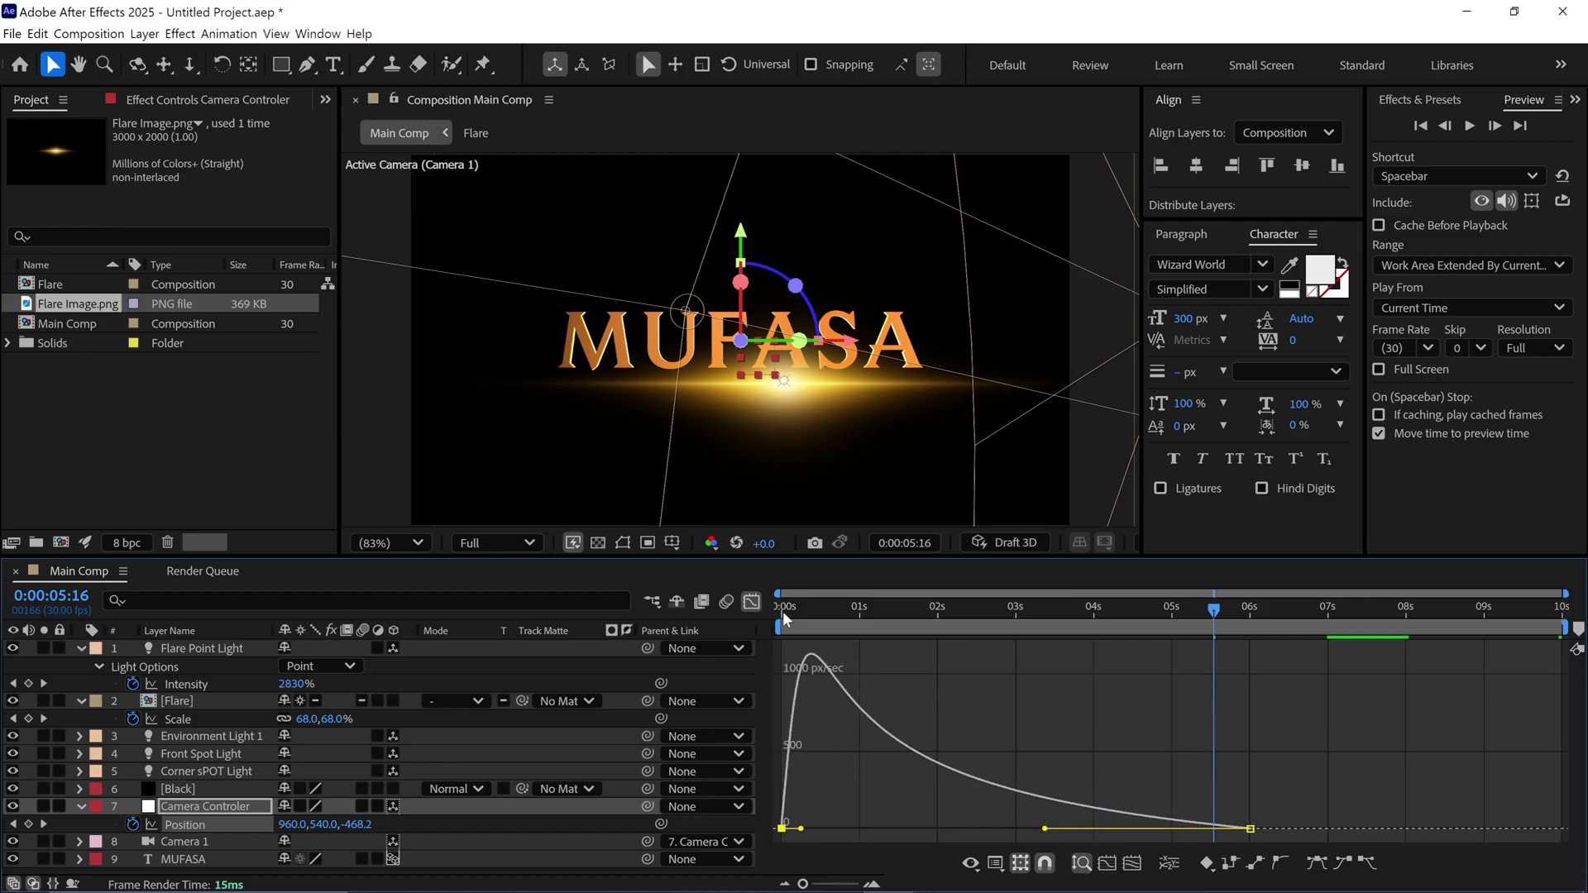
pyautogui.press('Home')
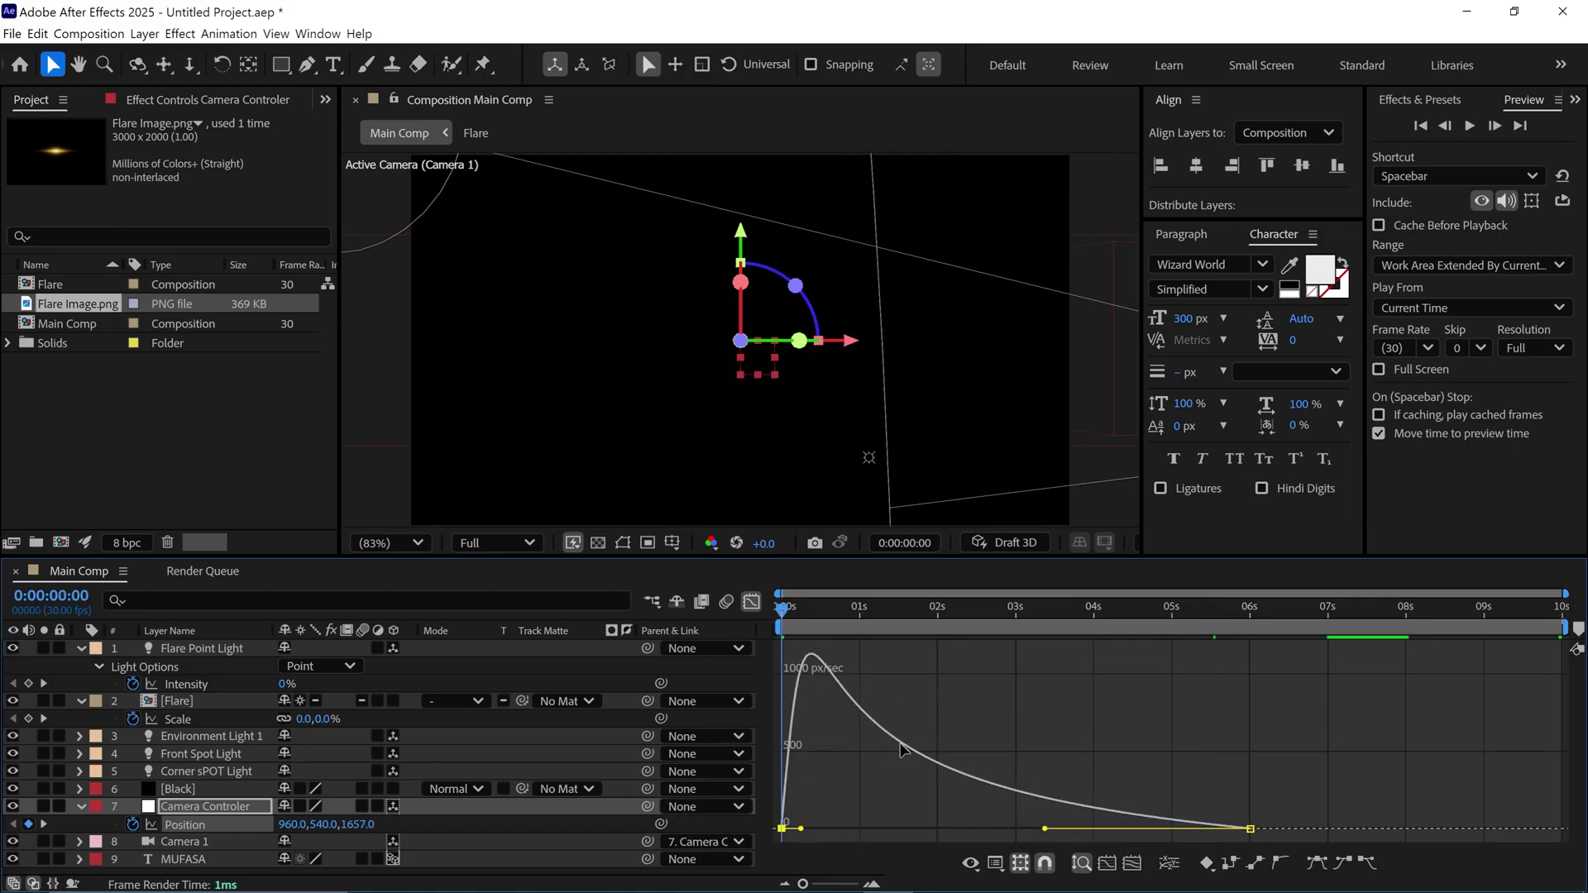
pyautogui.press('space')
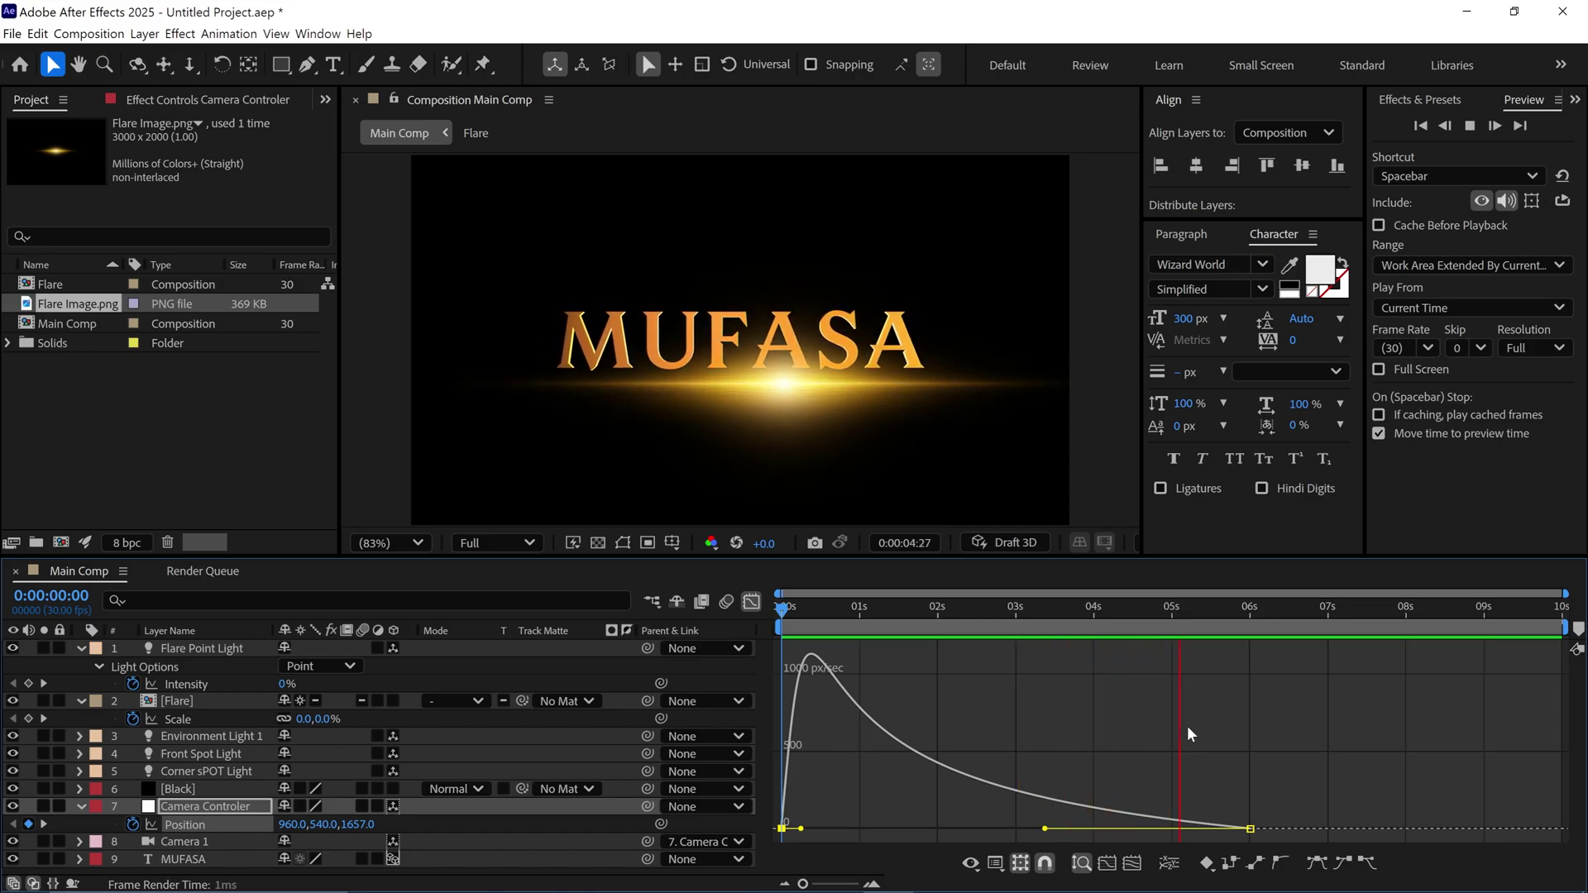
pyautogui.press('space')
# Collapse all layers, leave the Graph Editor, and scrub to review the flare under MUFASA
pyautogui.hotkey('ctrl', 'a')
pyautogui.press('u')
pyautogui.click(751, 601)
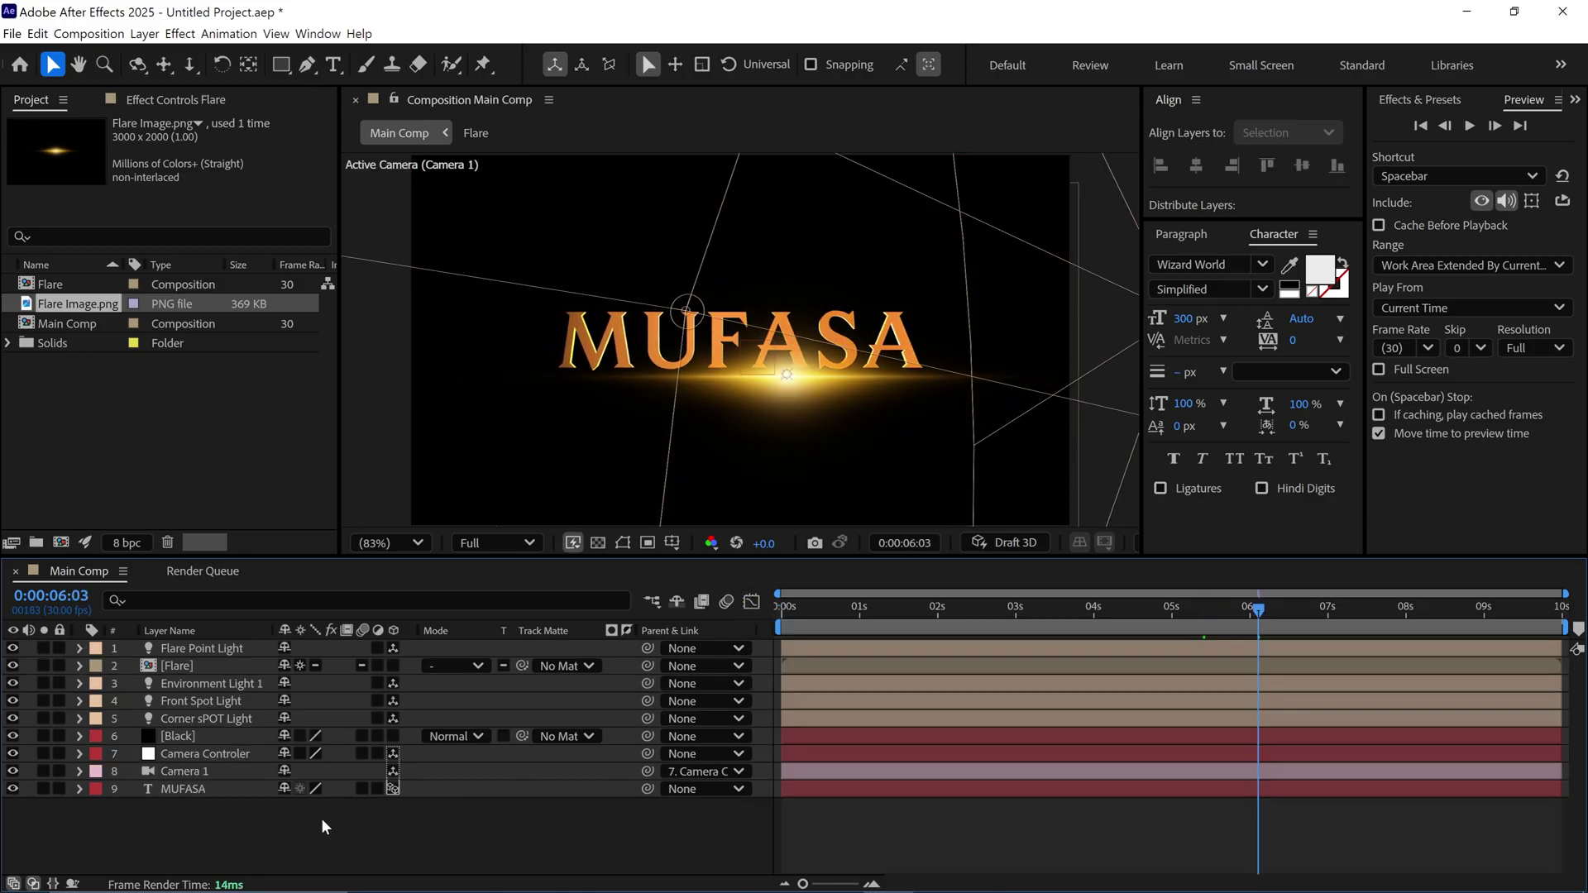
pyautogui.moveTo(1319, 610); pyautogui.dragTo(1164, 662)
pyautogui.press('space')
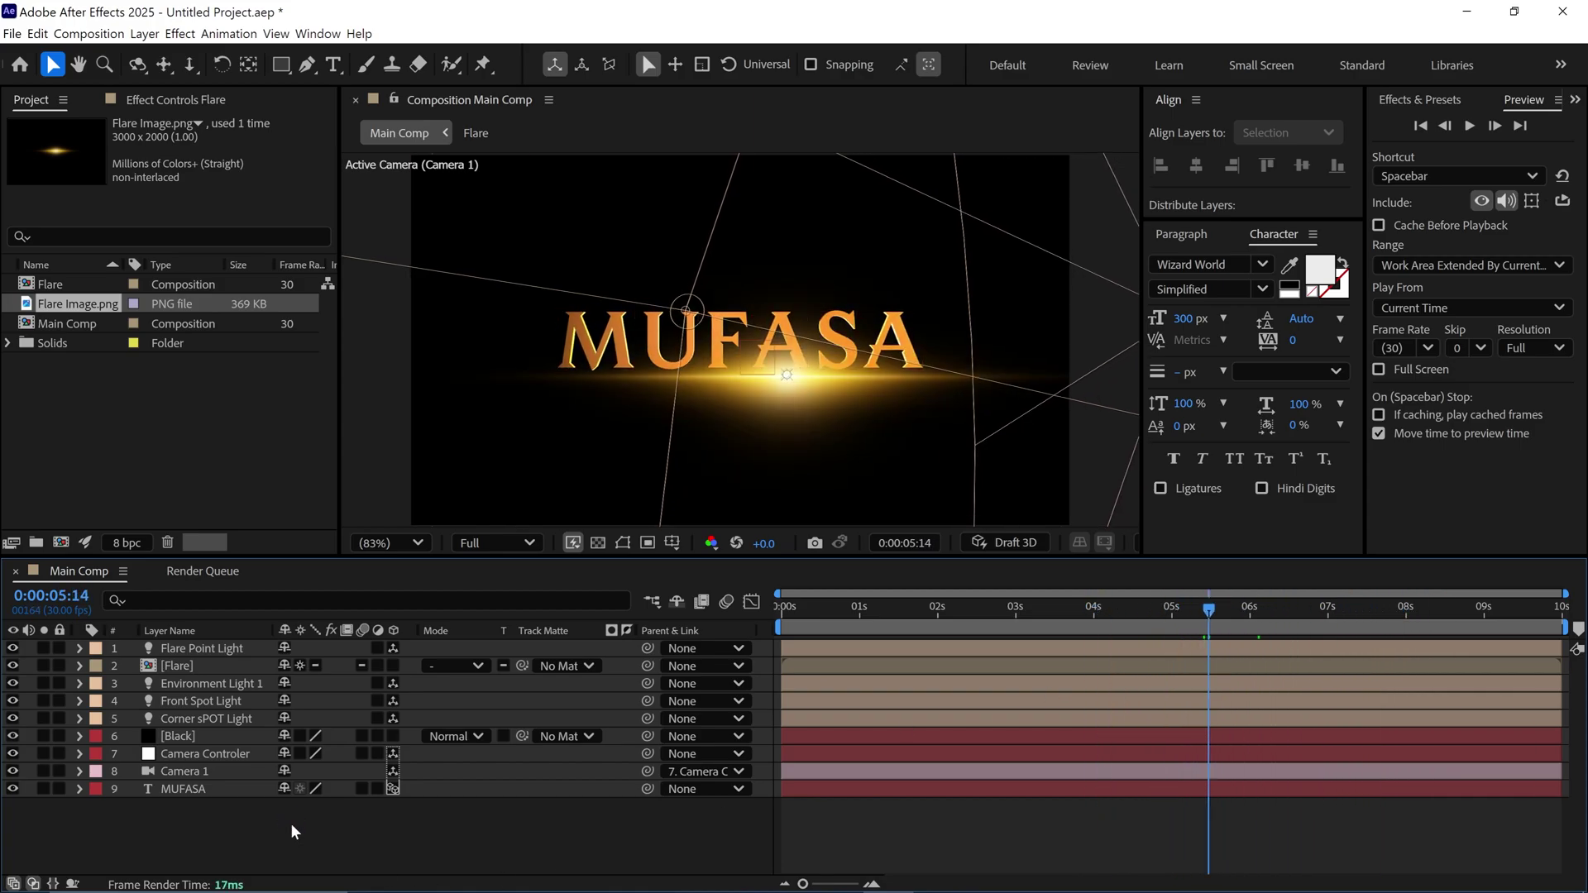
pyautogui.doubleClick(134, 464)
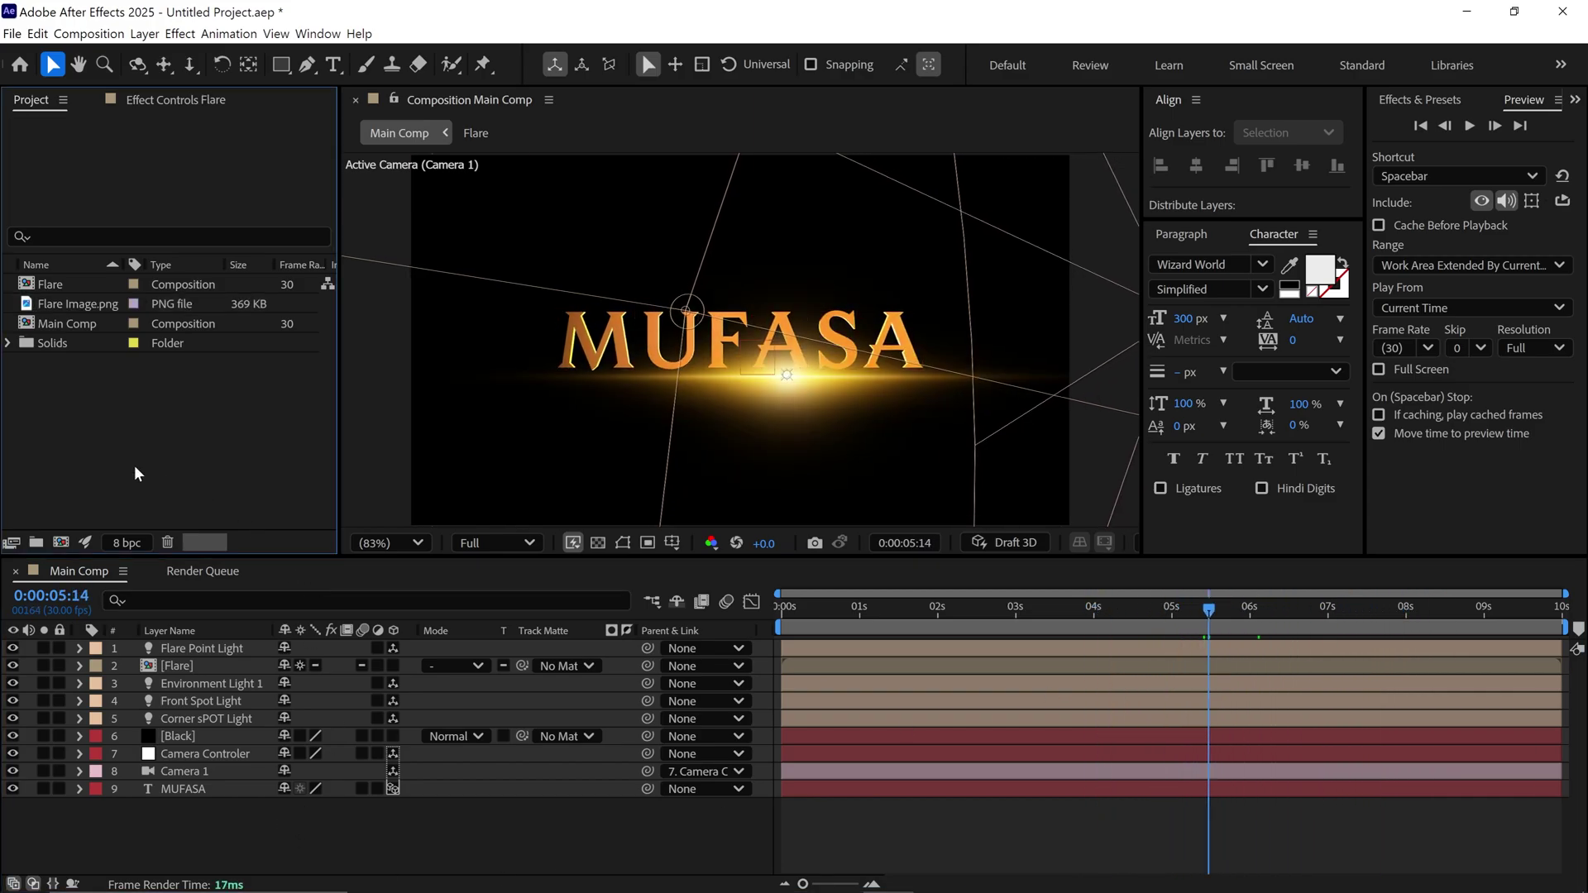
# Import rock_face_03_diff_4k, place it atop Main Comp, and pre-compose it as tEXTURE with all attributes
pyautogui.click(362, 212)
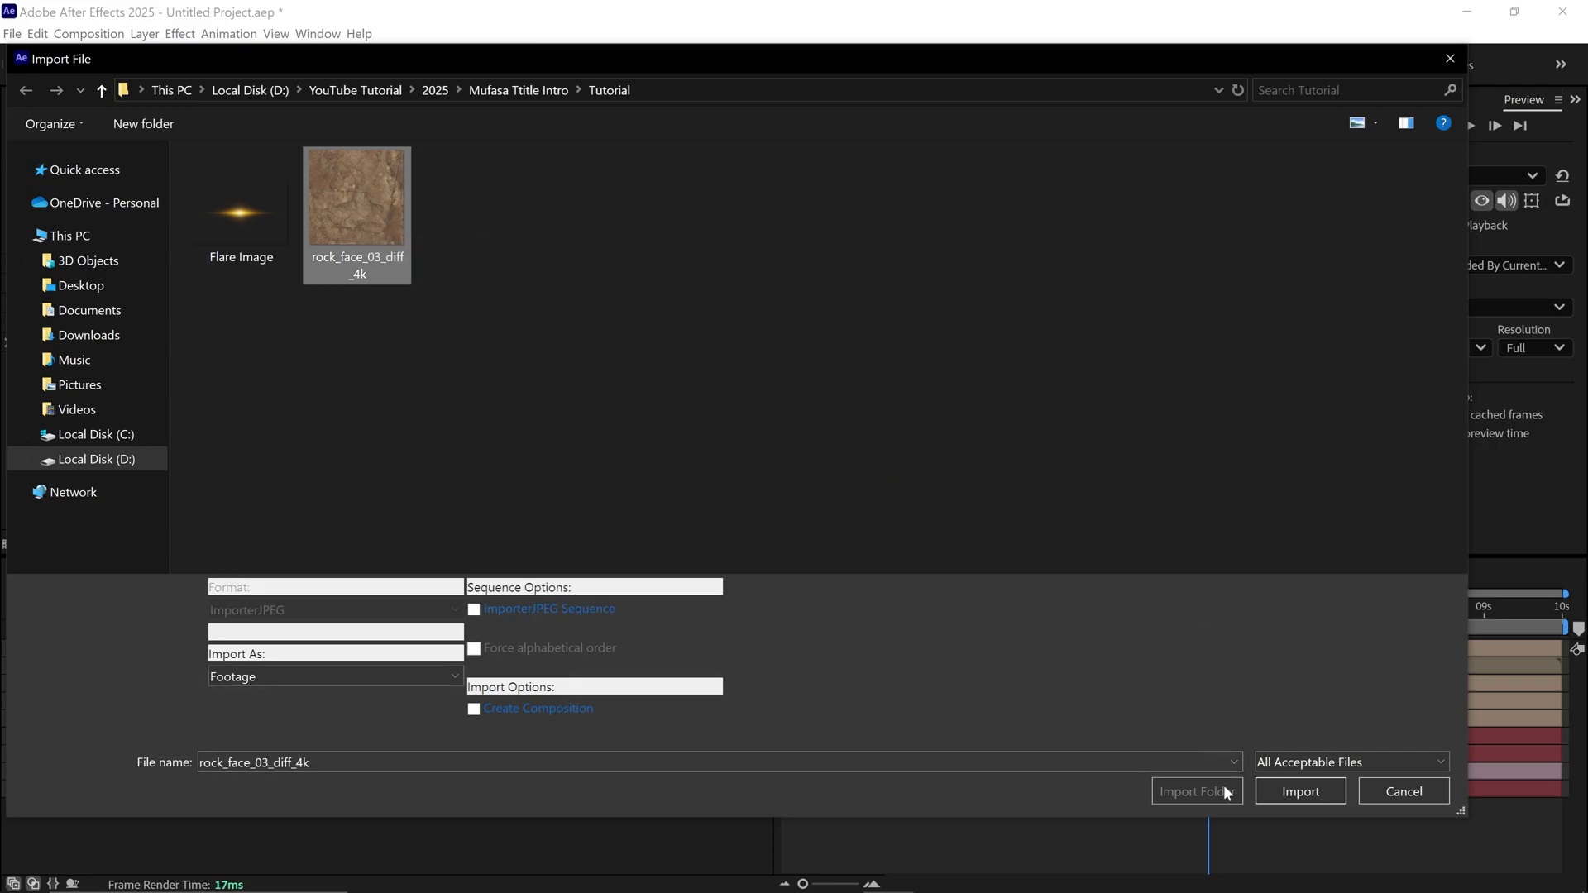
pyautogui.click(1279, 793)
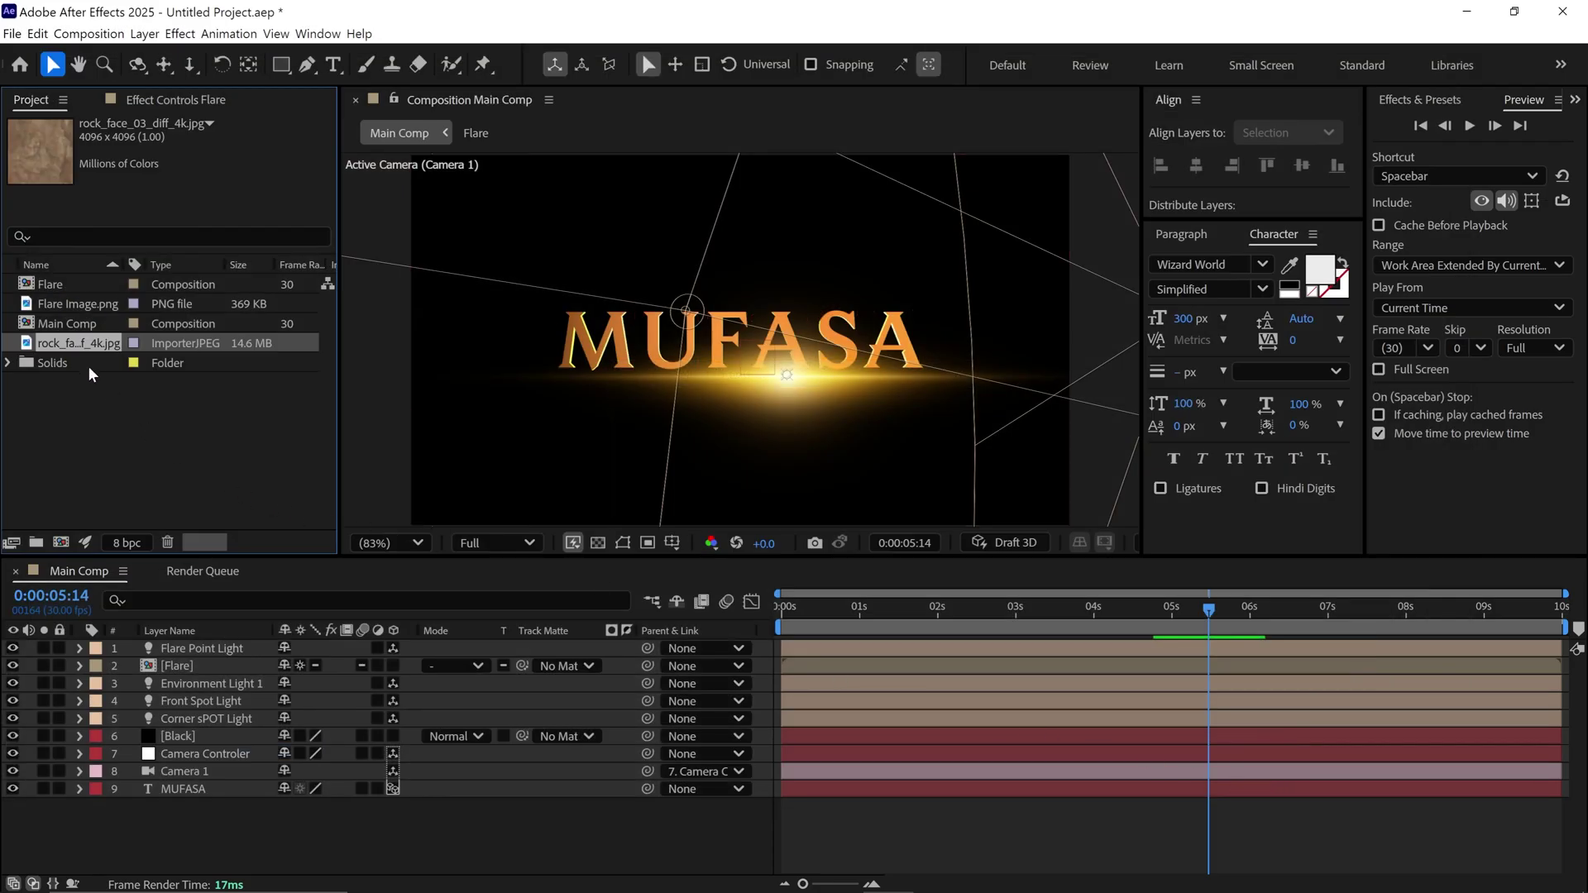
pyautogui.moveTo(78, 346); pyautogui.dragTo(195, 640)
pyautogui.rightClick(225, 653)
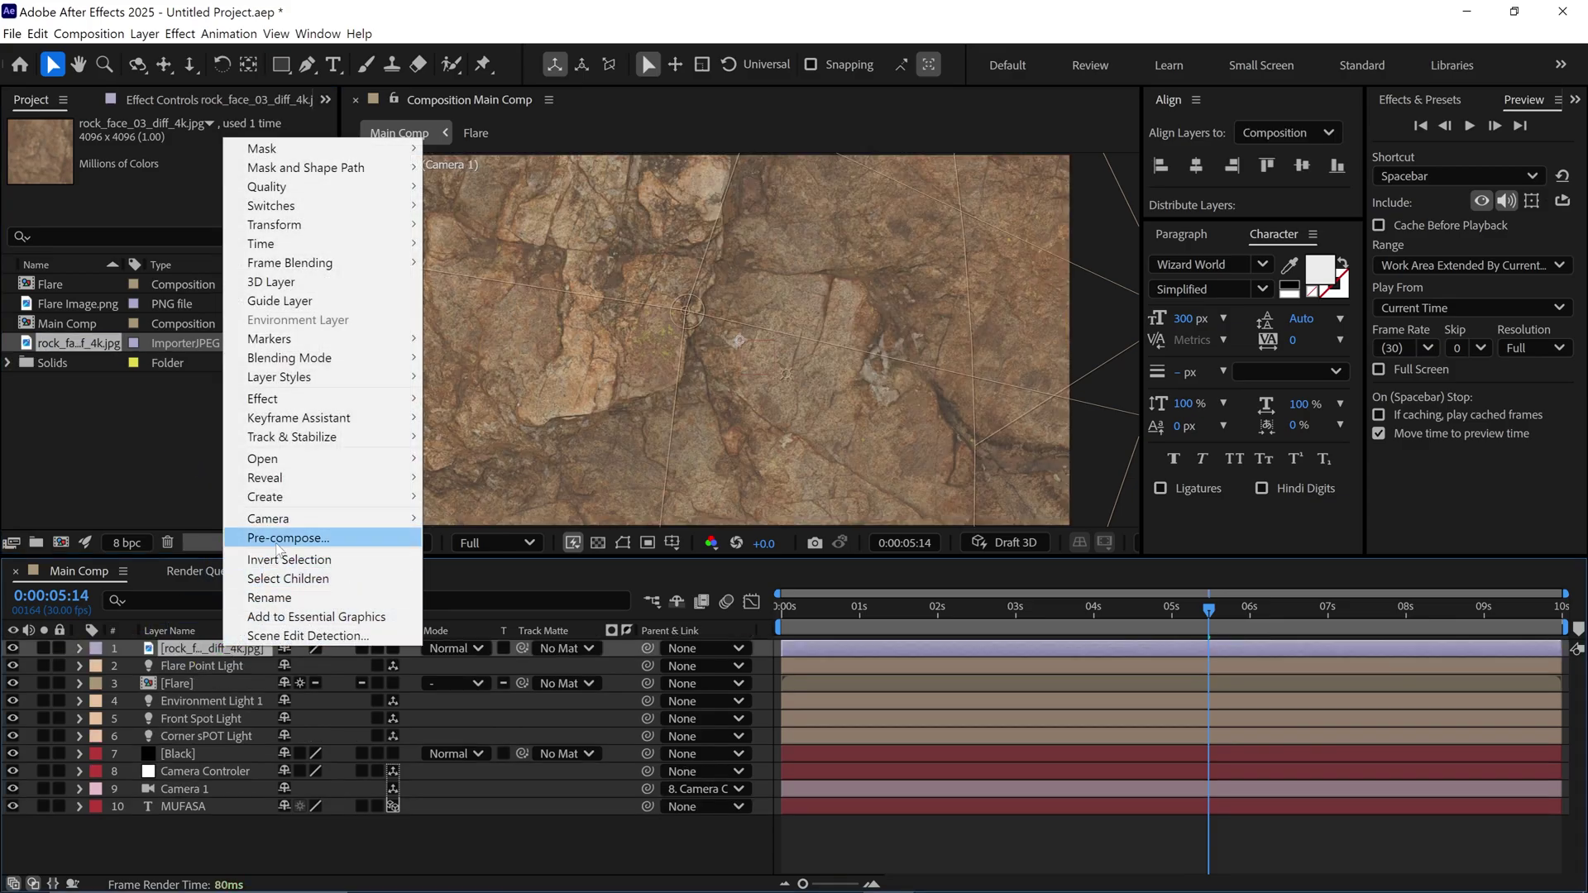
pyautogui.click(263, 542)
pyautogui.write('te')
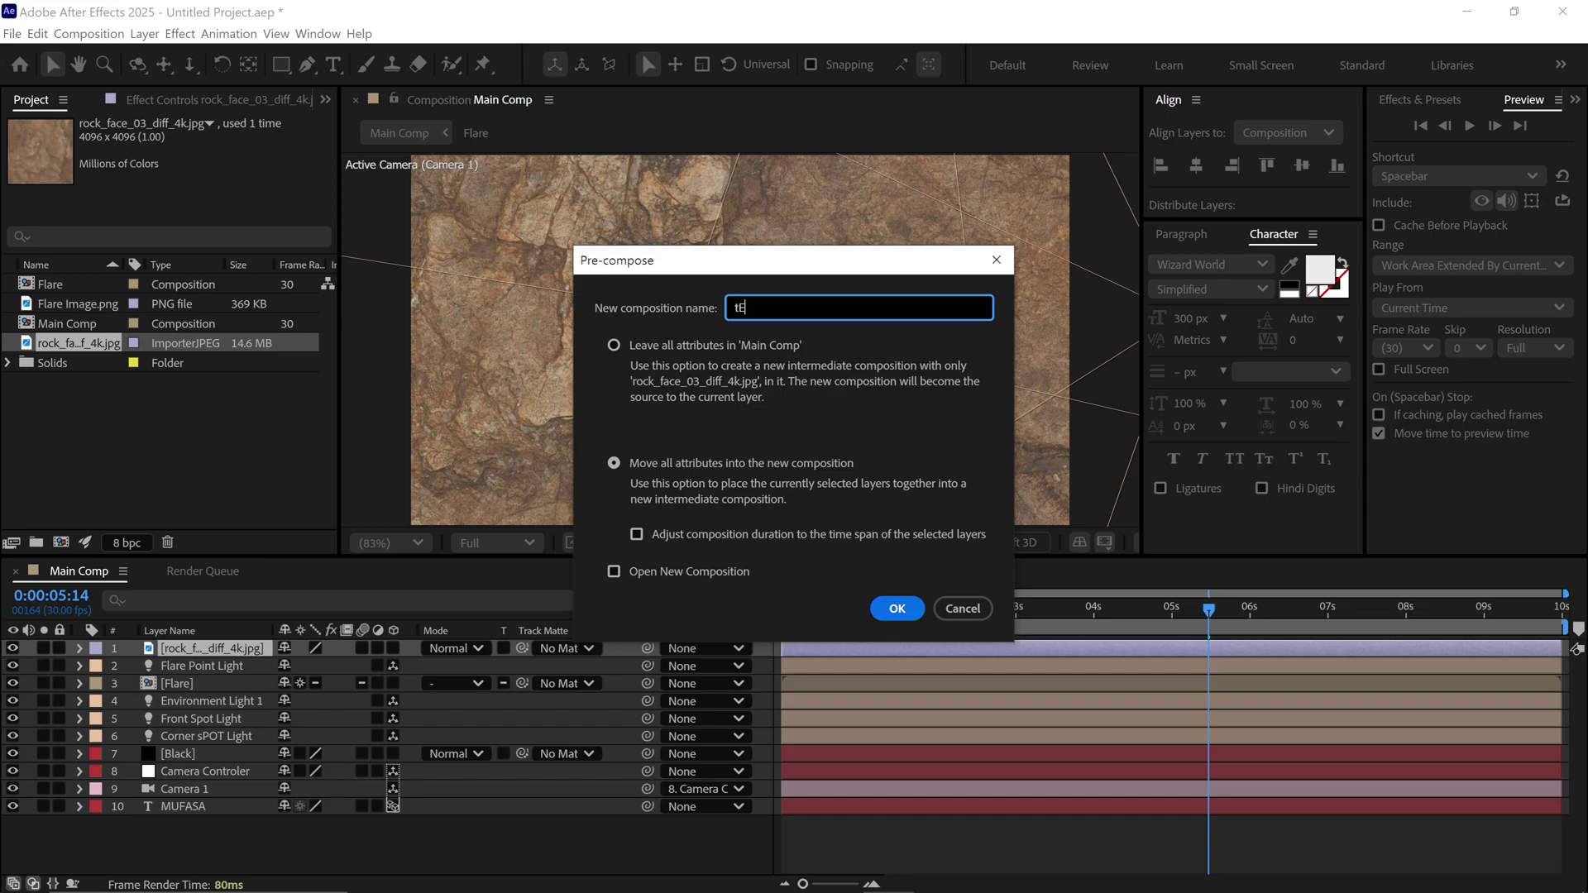
pyautogui.write('XTURE')
pyautogui.click(613, 463)
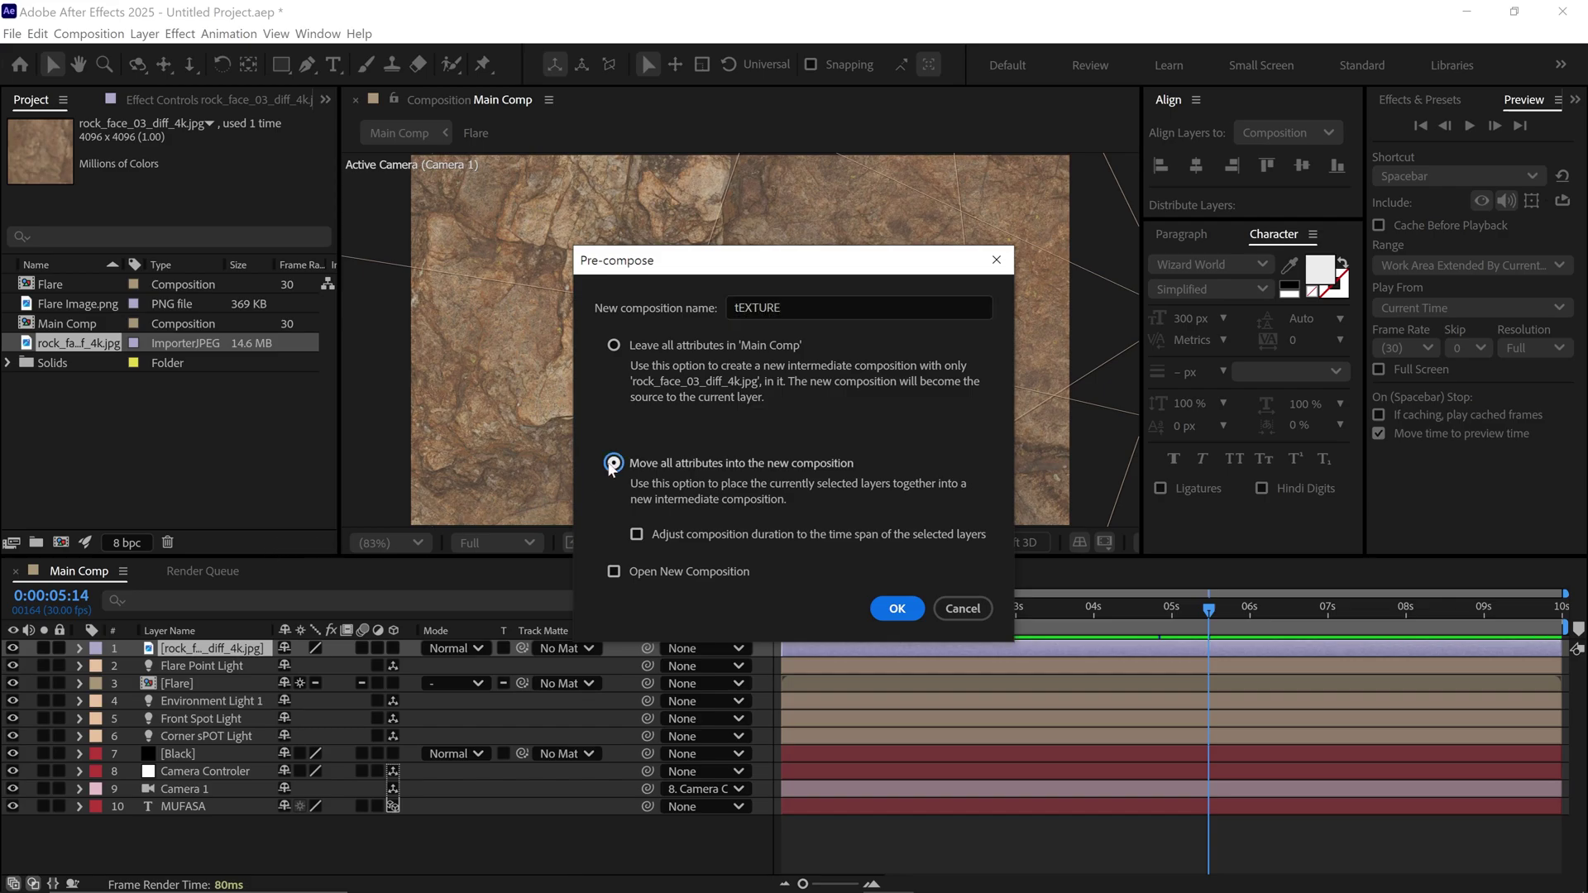
pyautogui.click(897, 609)
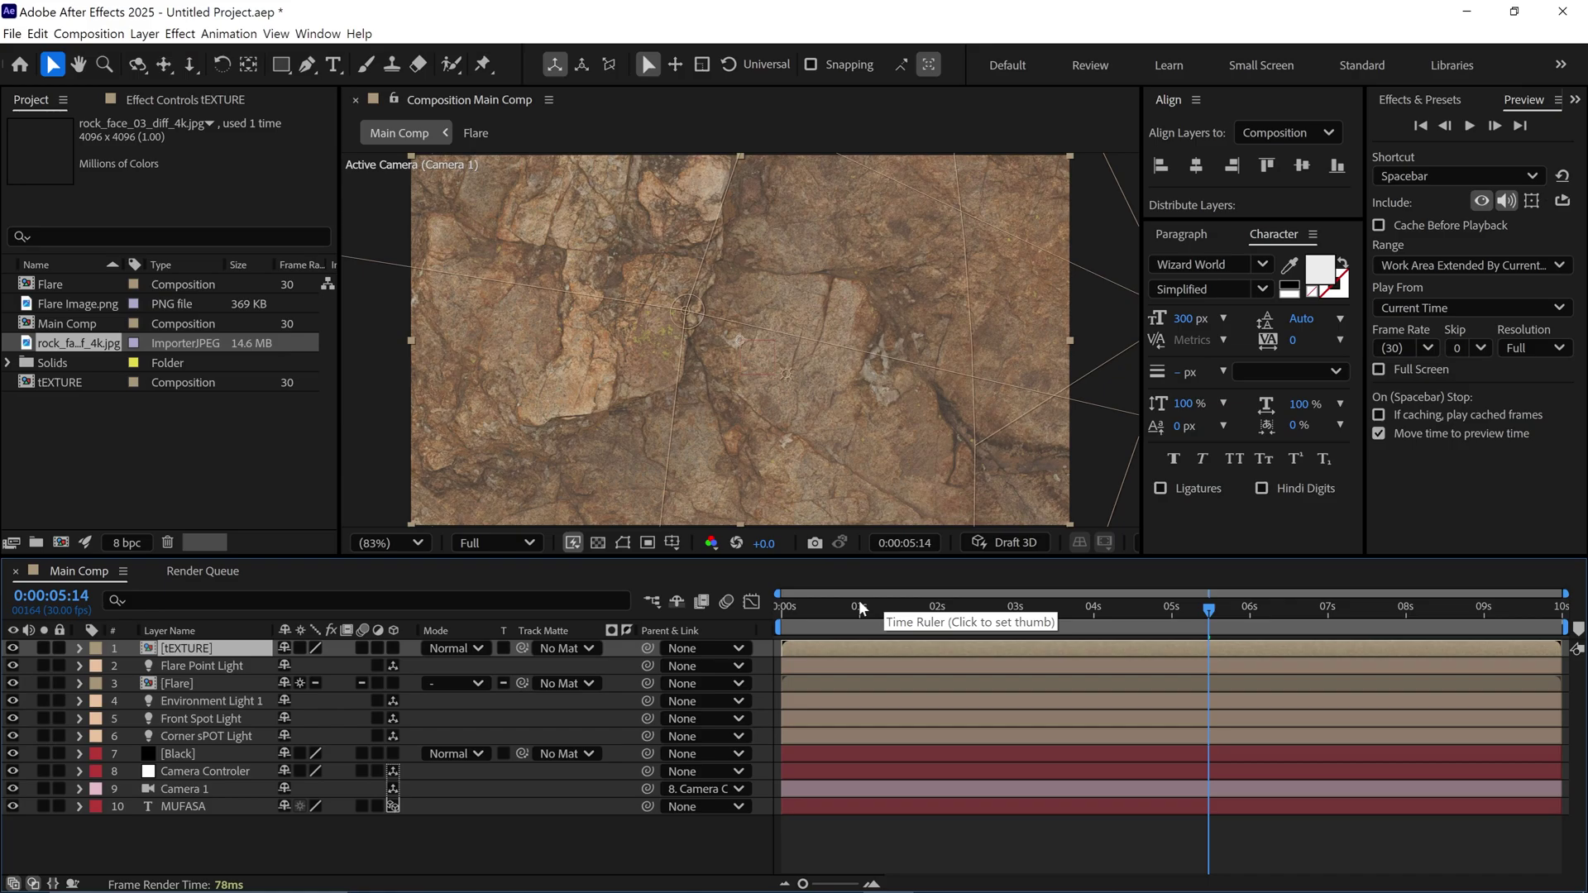
# Inside tEXTURE, scale the rock texture layer to 32% and make it 3D
pyautogui.doubleClick(234, 648)
pyautogui.click(233, 648)
pyautogui.press('s')
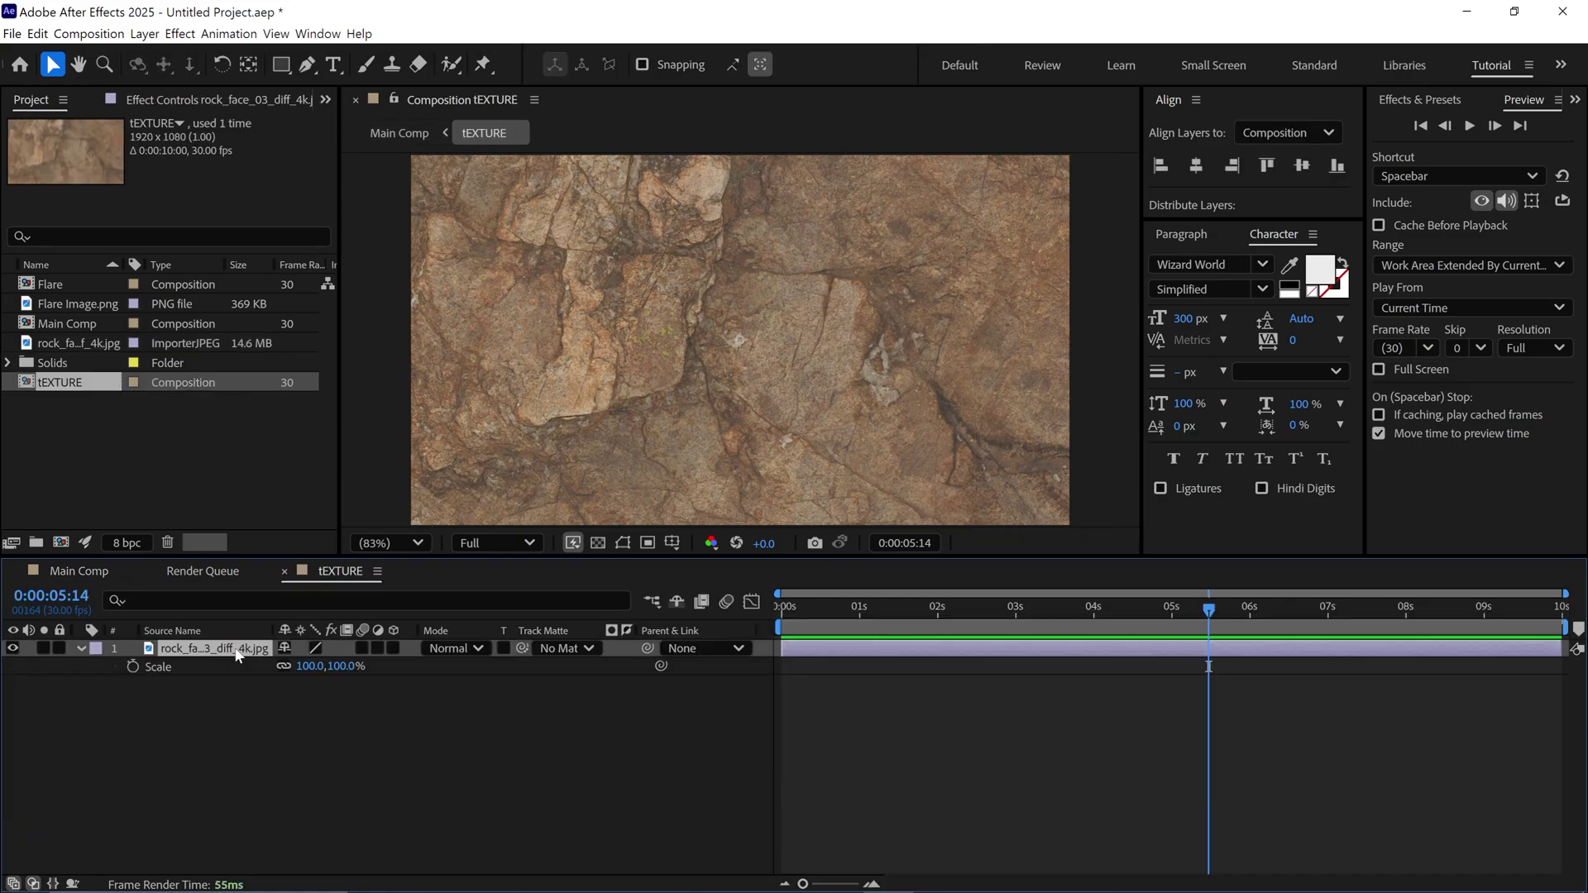
pyautogui.click(314, 666)
pyautogui.write('32')
pyautogui.press('Return')
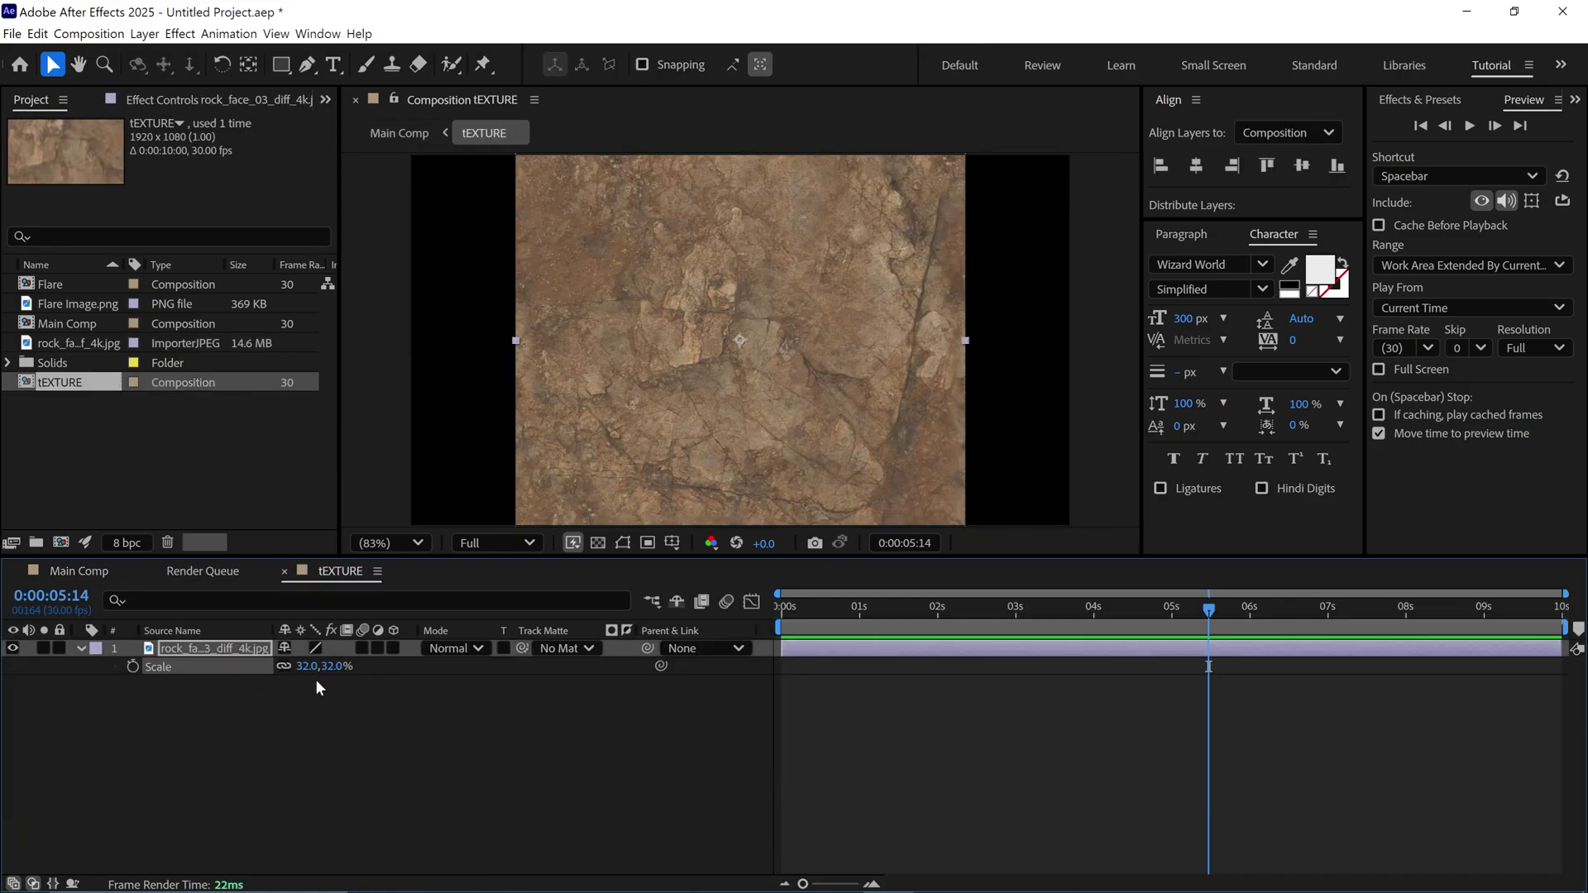
pyautogui.click(81, 649)
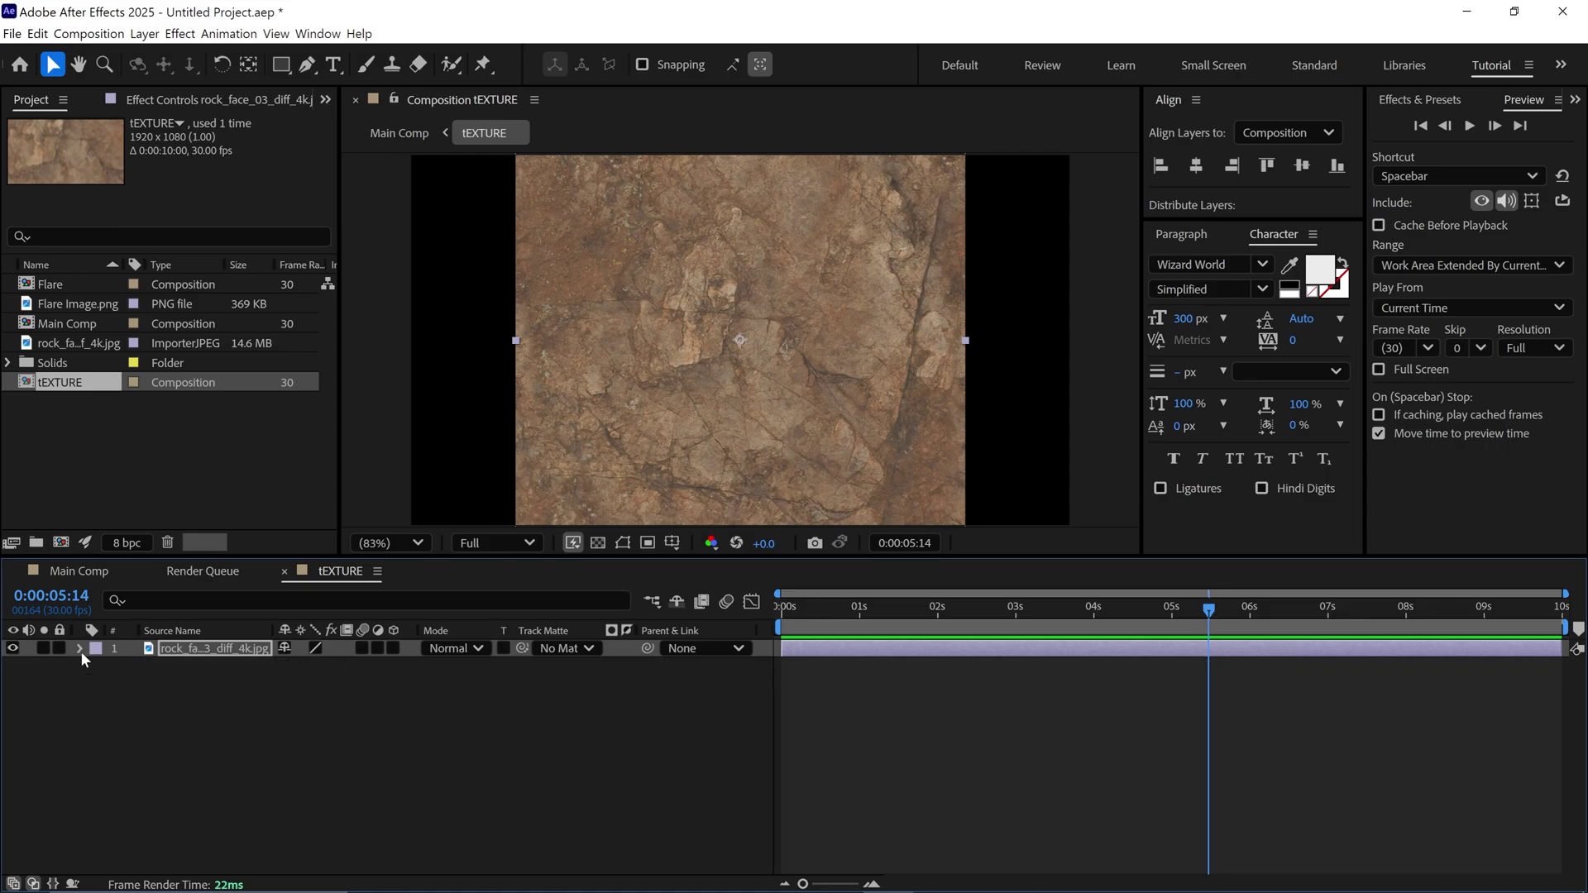
pyautogui.click(394, 648)
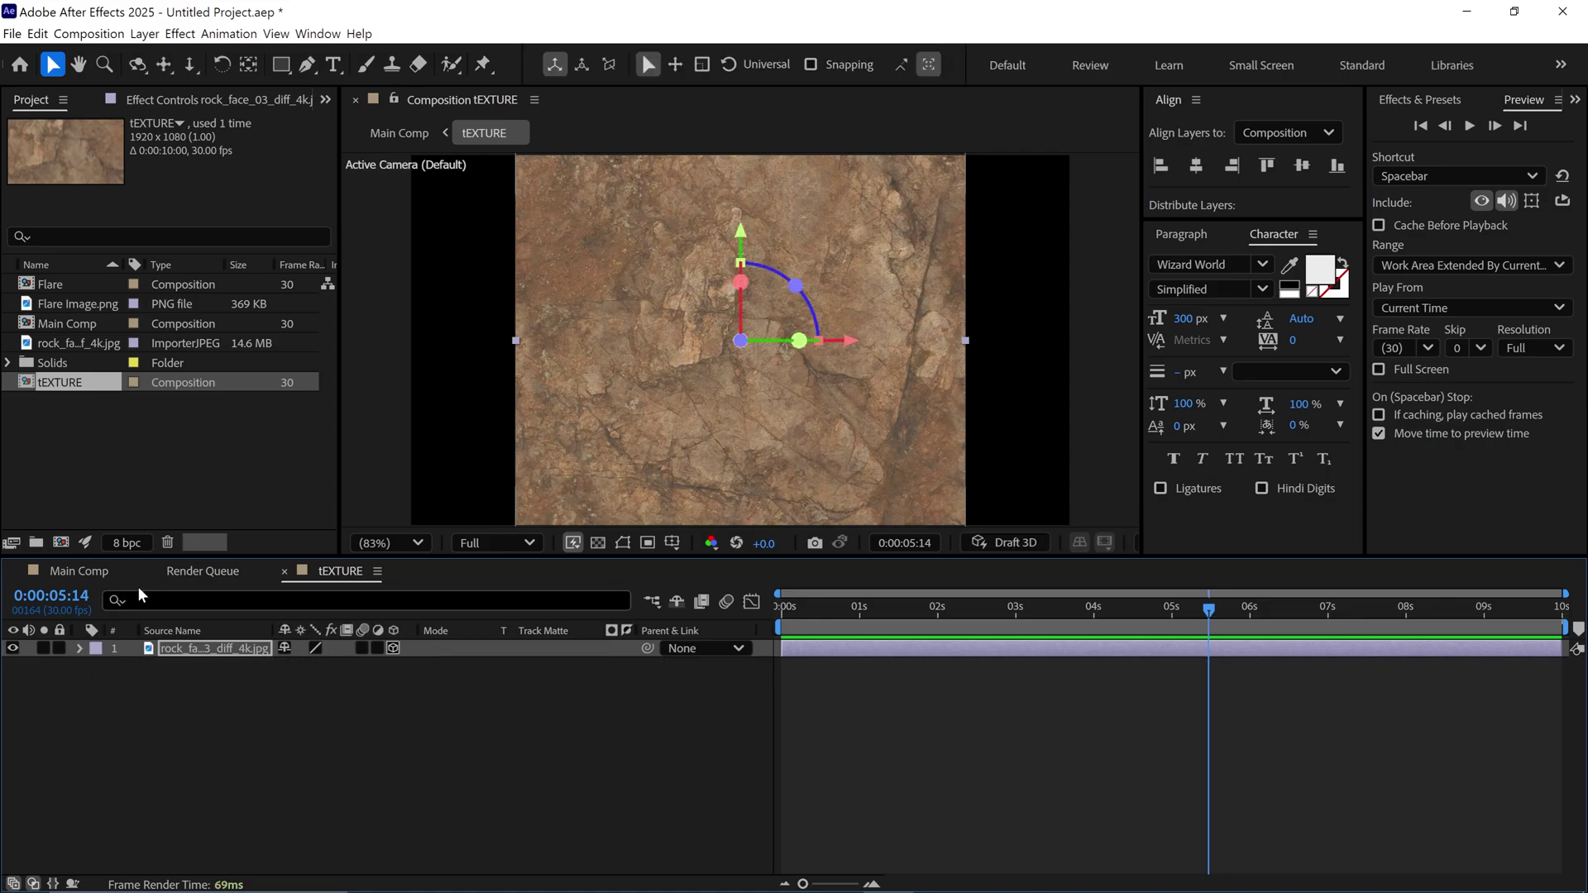
# Paste Camera 1 and Camera Controler from Main Comp into tEXTURE and preview from the start
pyautogui.click(81, 572)
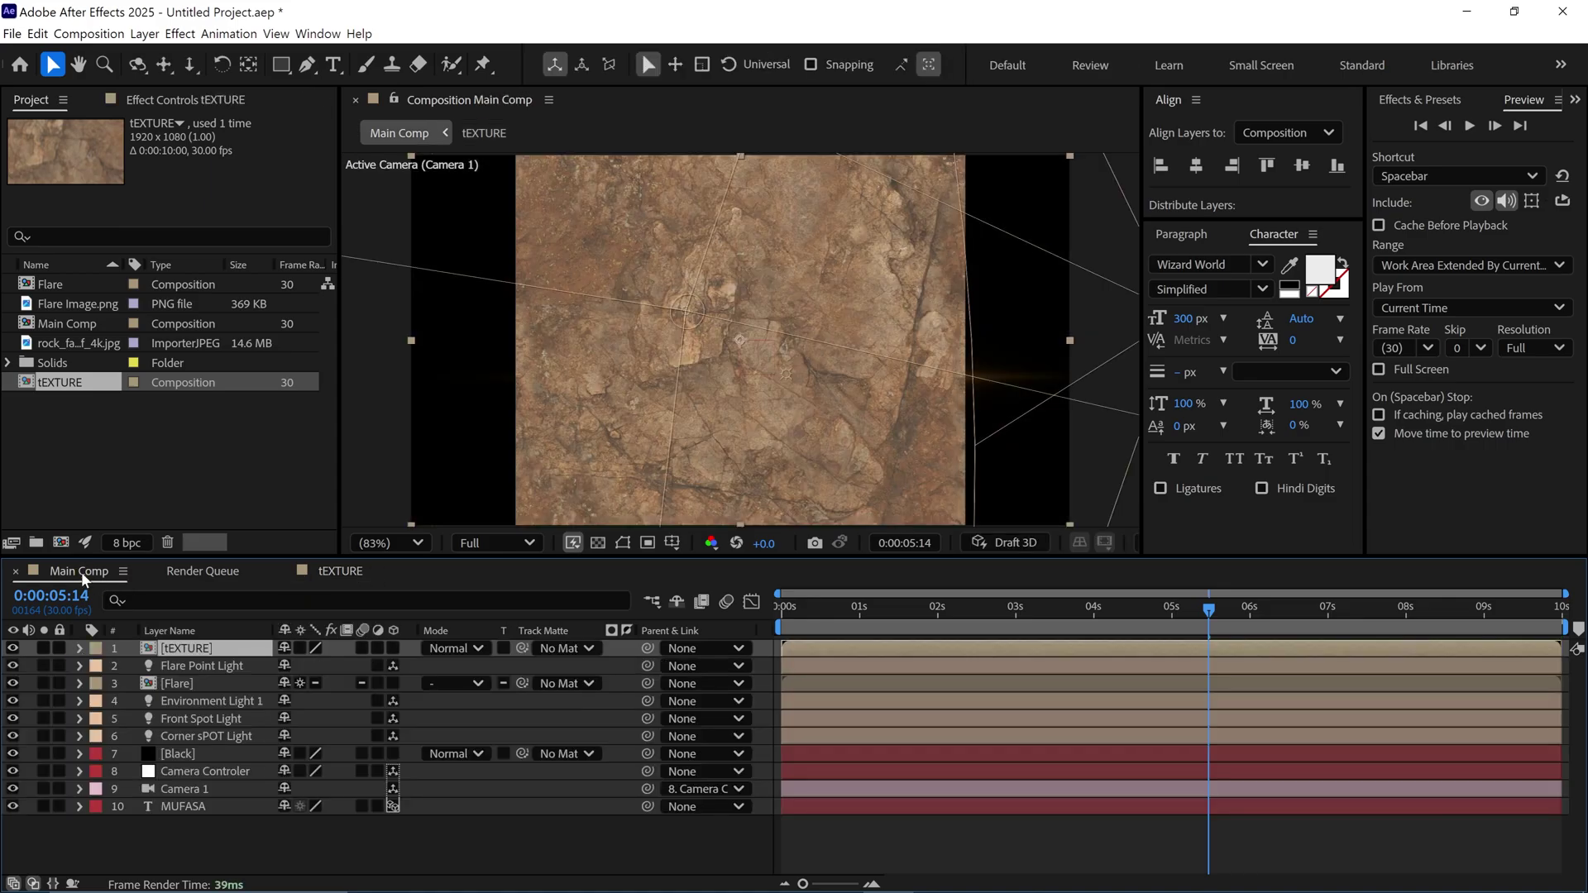
pyautogui.click(211, 790)
pyautogui.keyDown('ctrl'); pyautogui.click(240, 771); pyautogui.keyUp('ctrl')
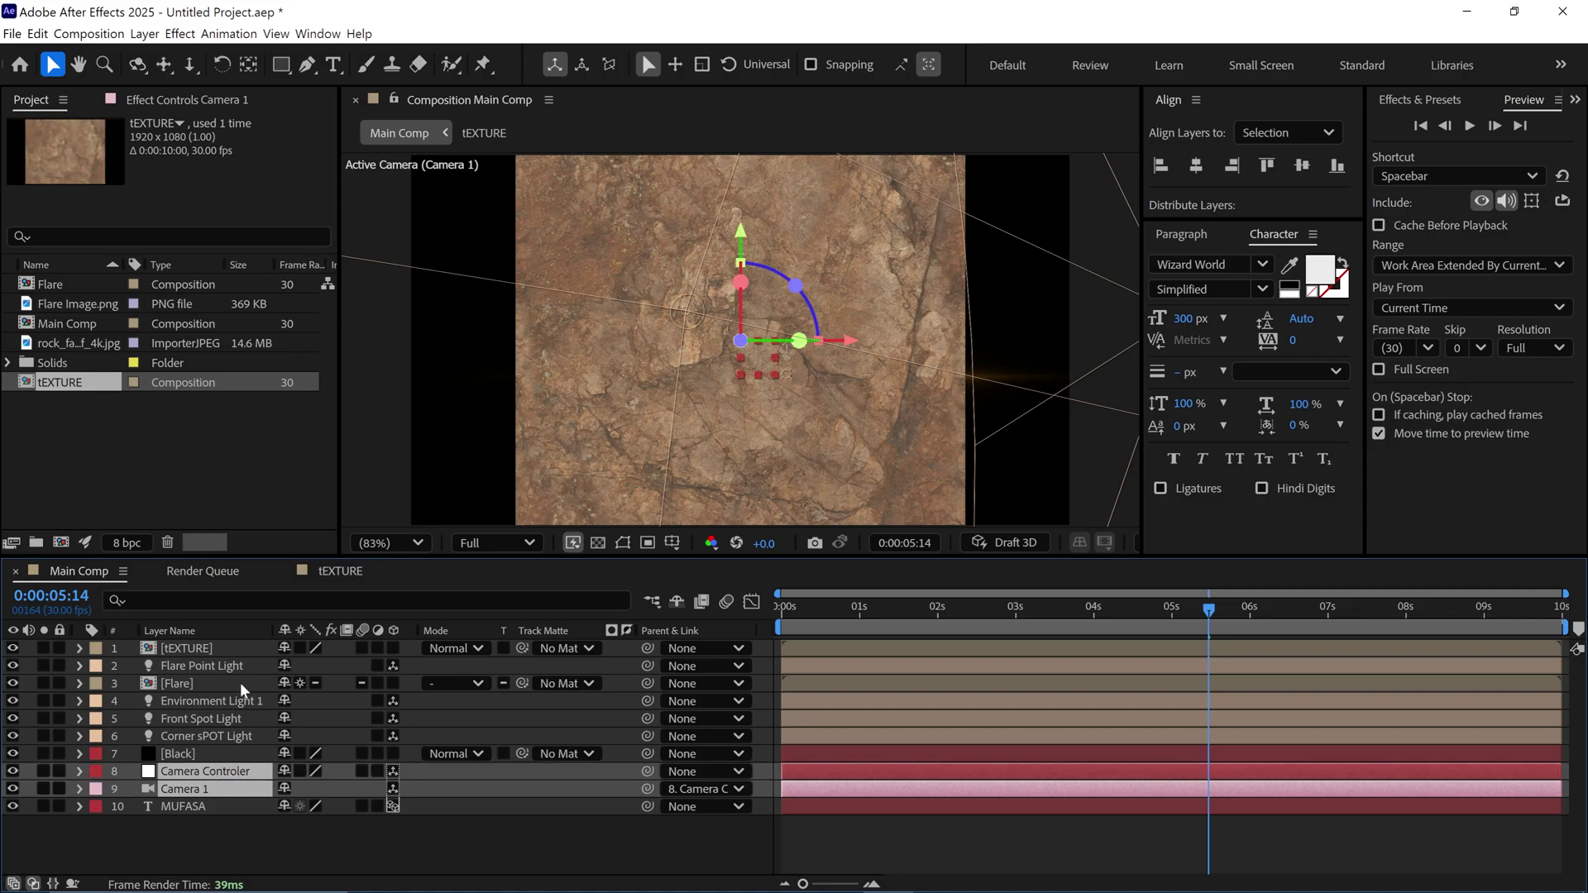
pyautogui.click(329, 574)
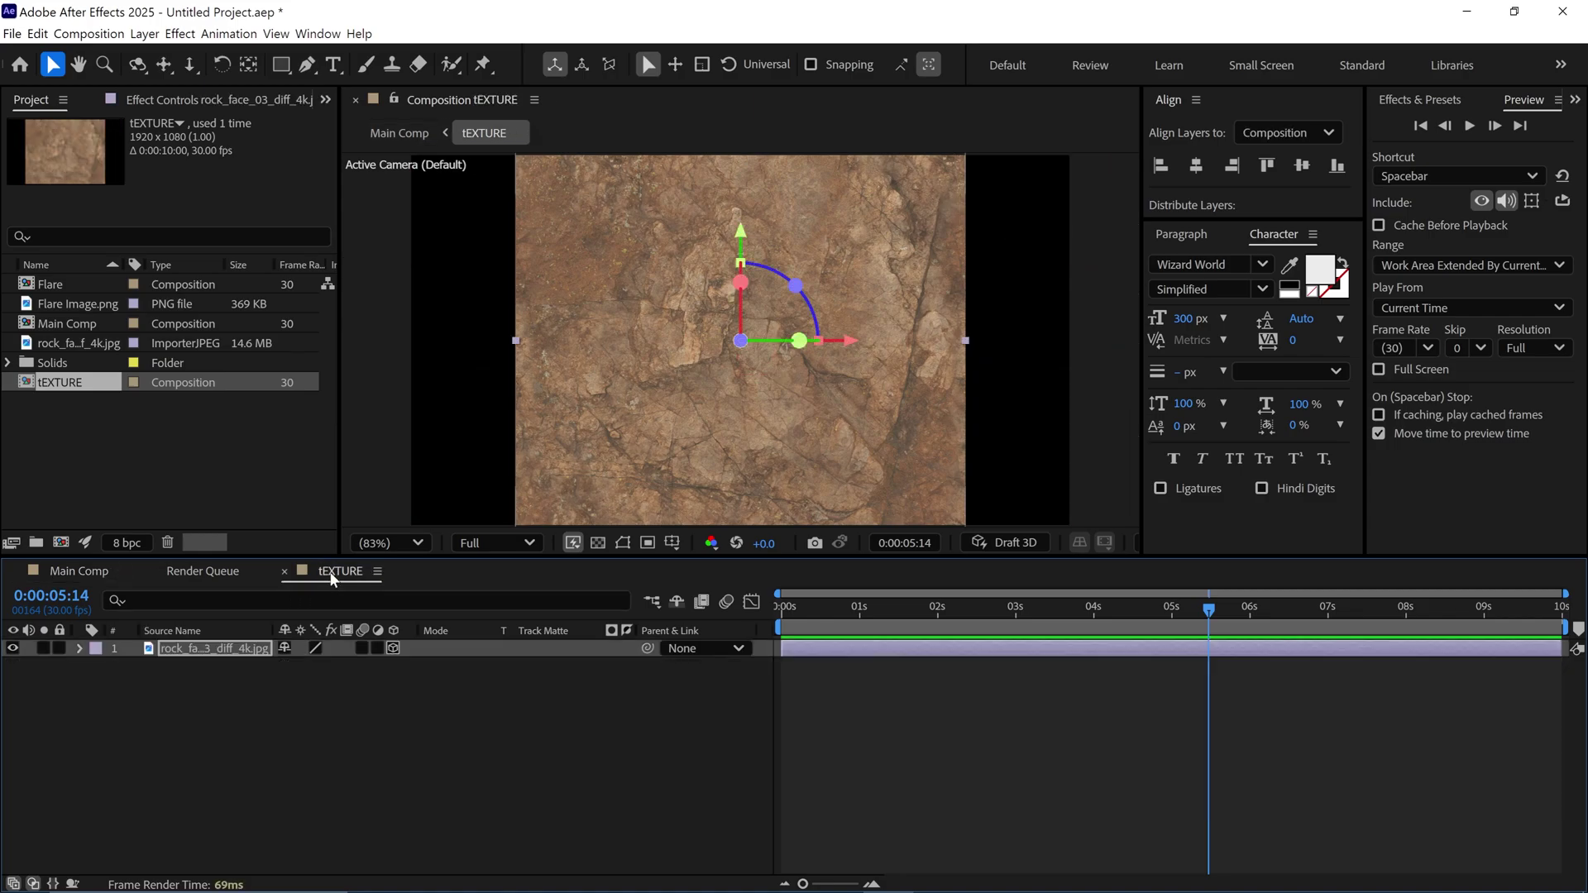
pyautogui.hotkey('ctrl', 'v')
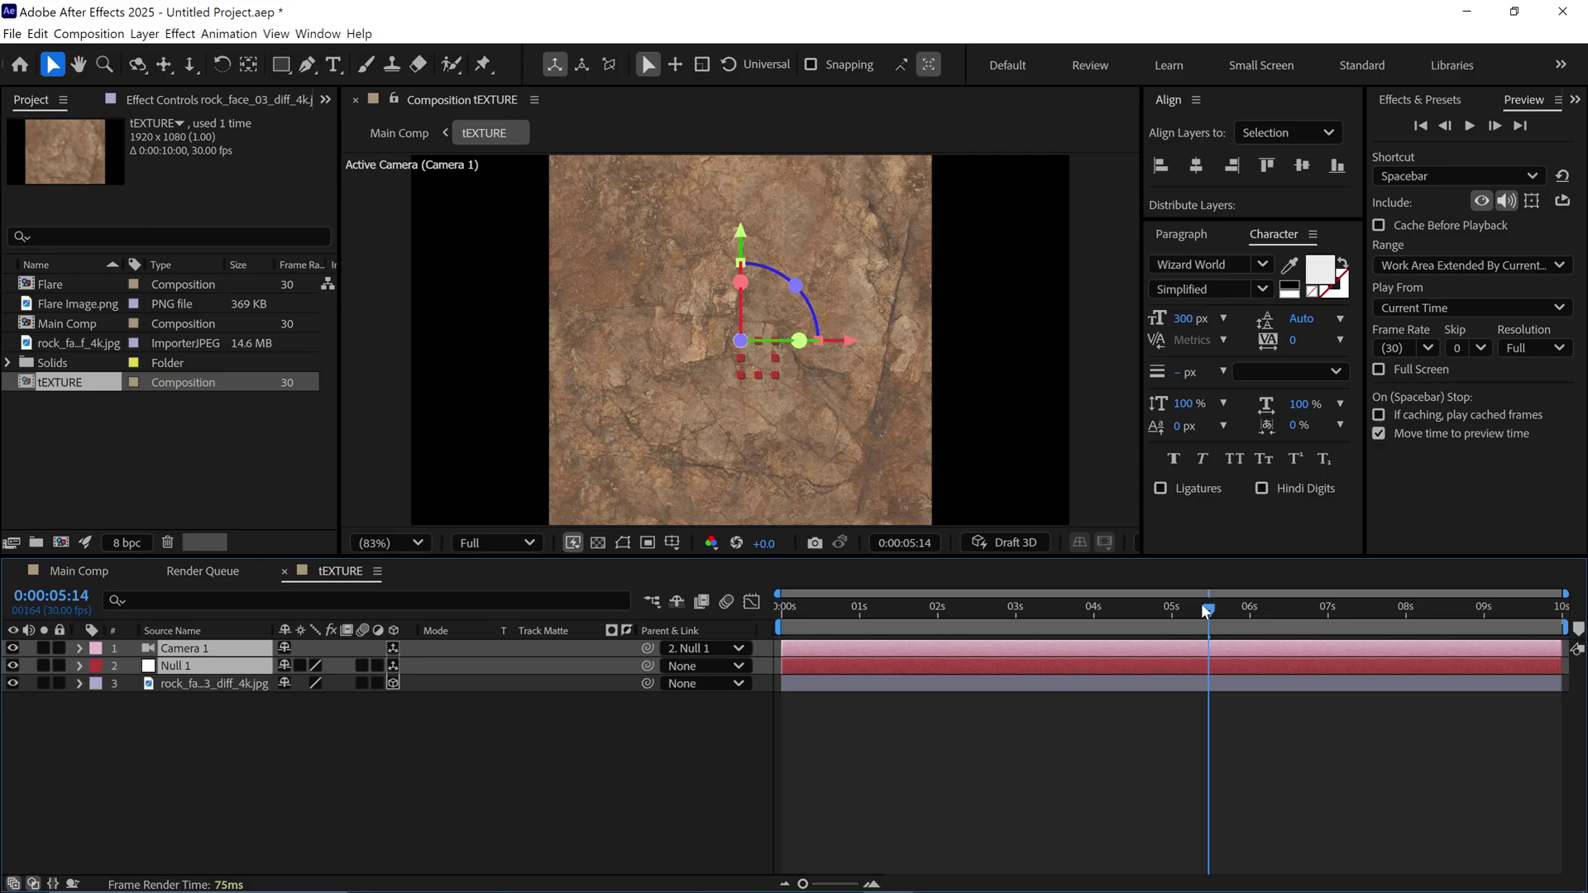
pyautogui.press('Home')
pyautogui.press('space')
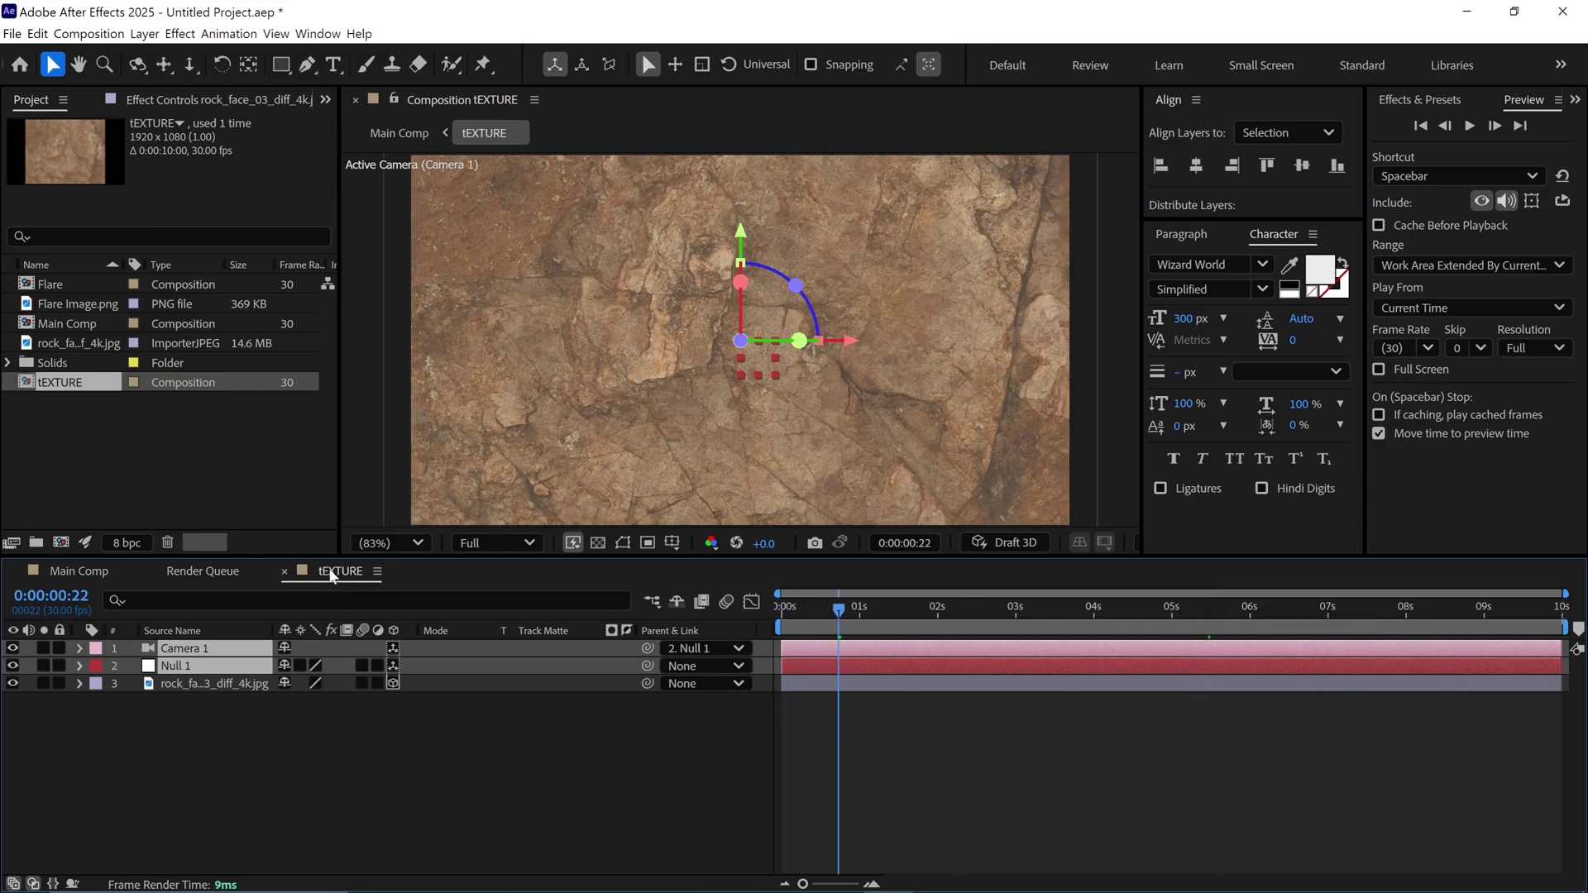
# Dock the tEXTURE timeline under the viewer and select Camera Controler in Main Comp's timeline
pyautogui.moveTo(344, 560); pyautogui.dragTo(400, 544)
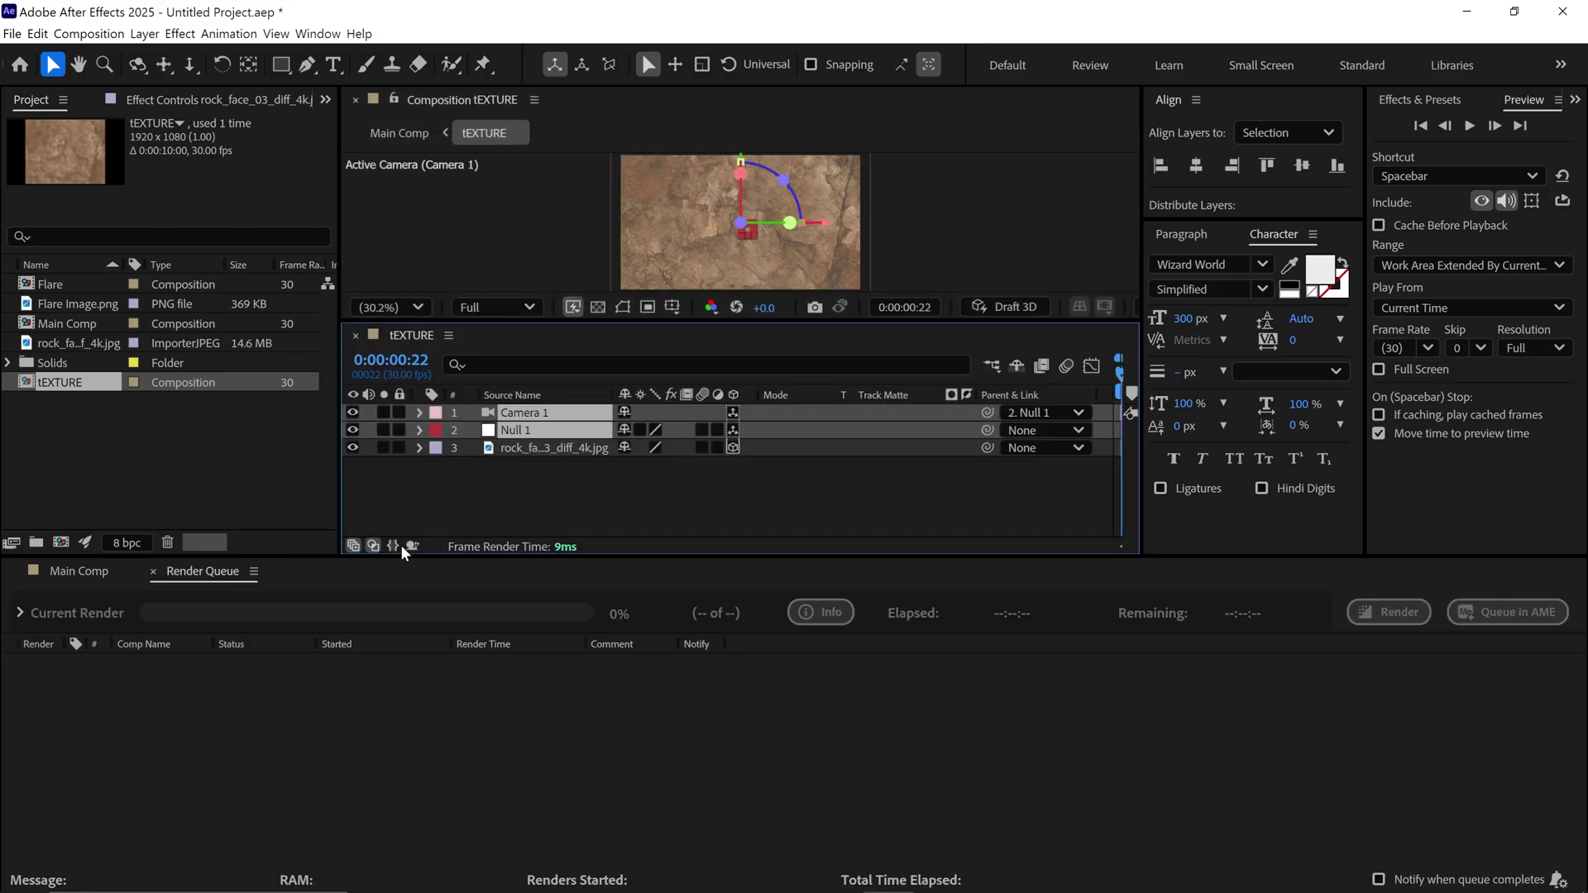
pyautogui.click(66, 567)
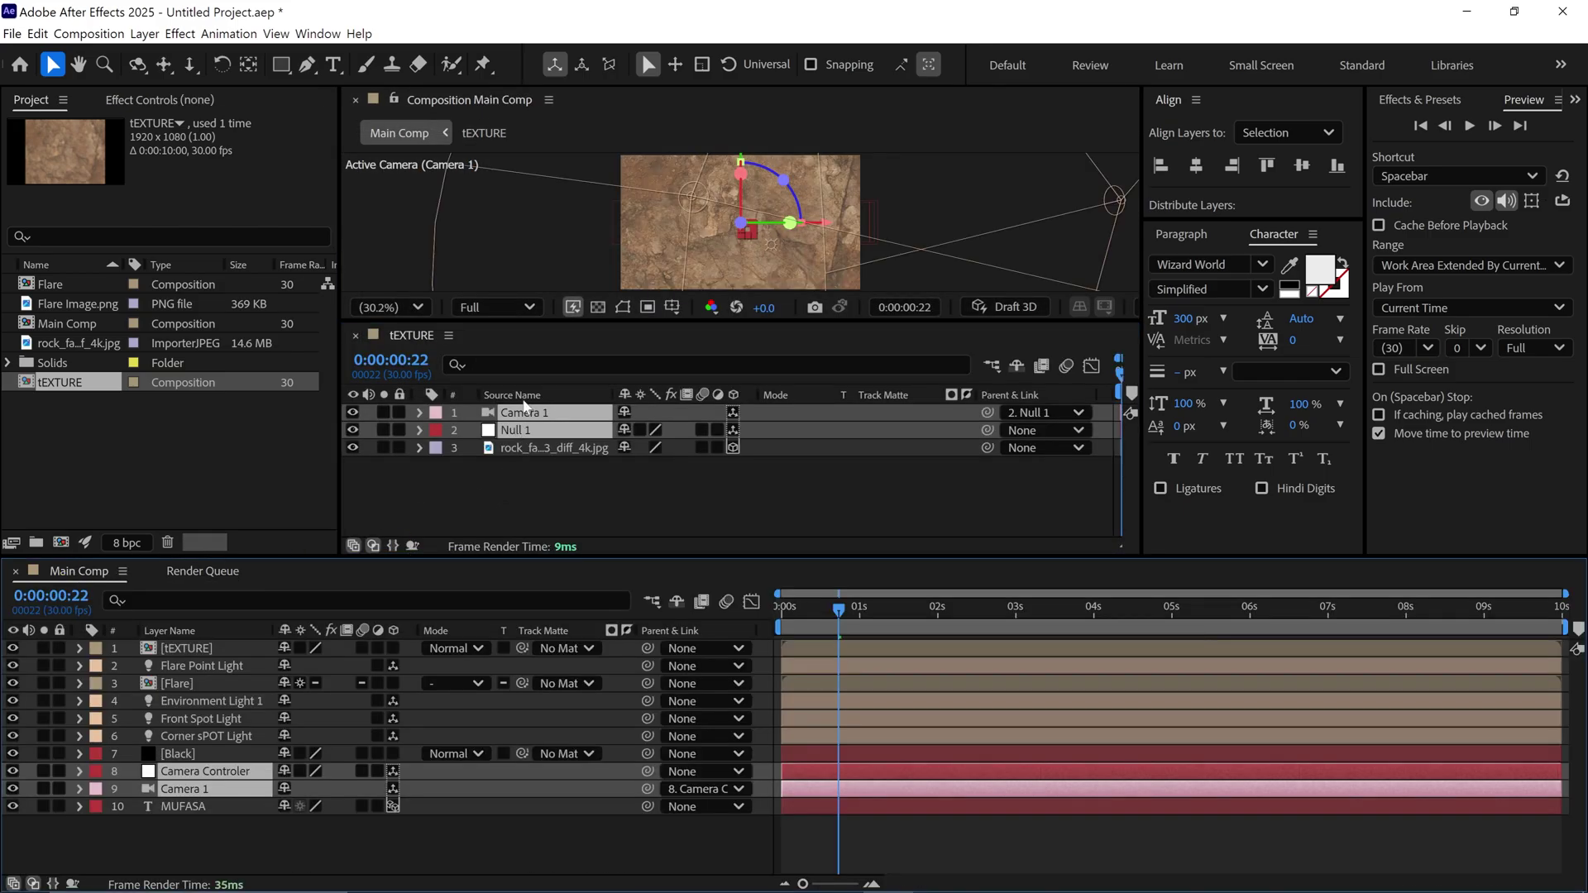
pyautogui.click(456, 460)
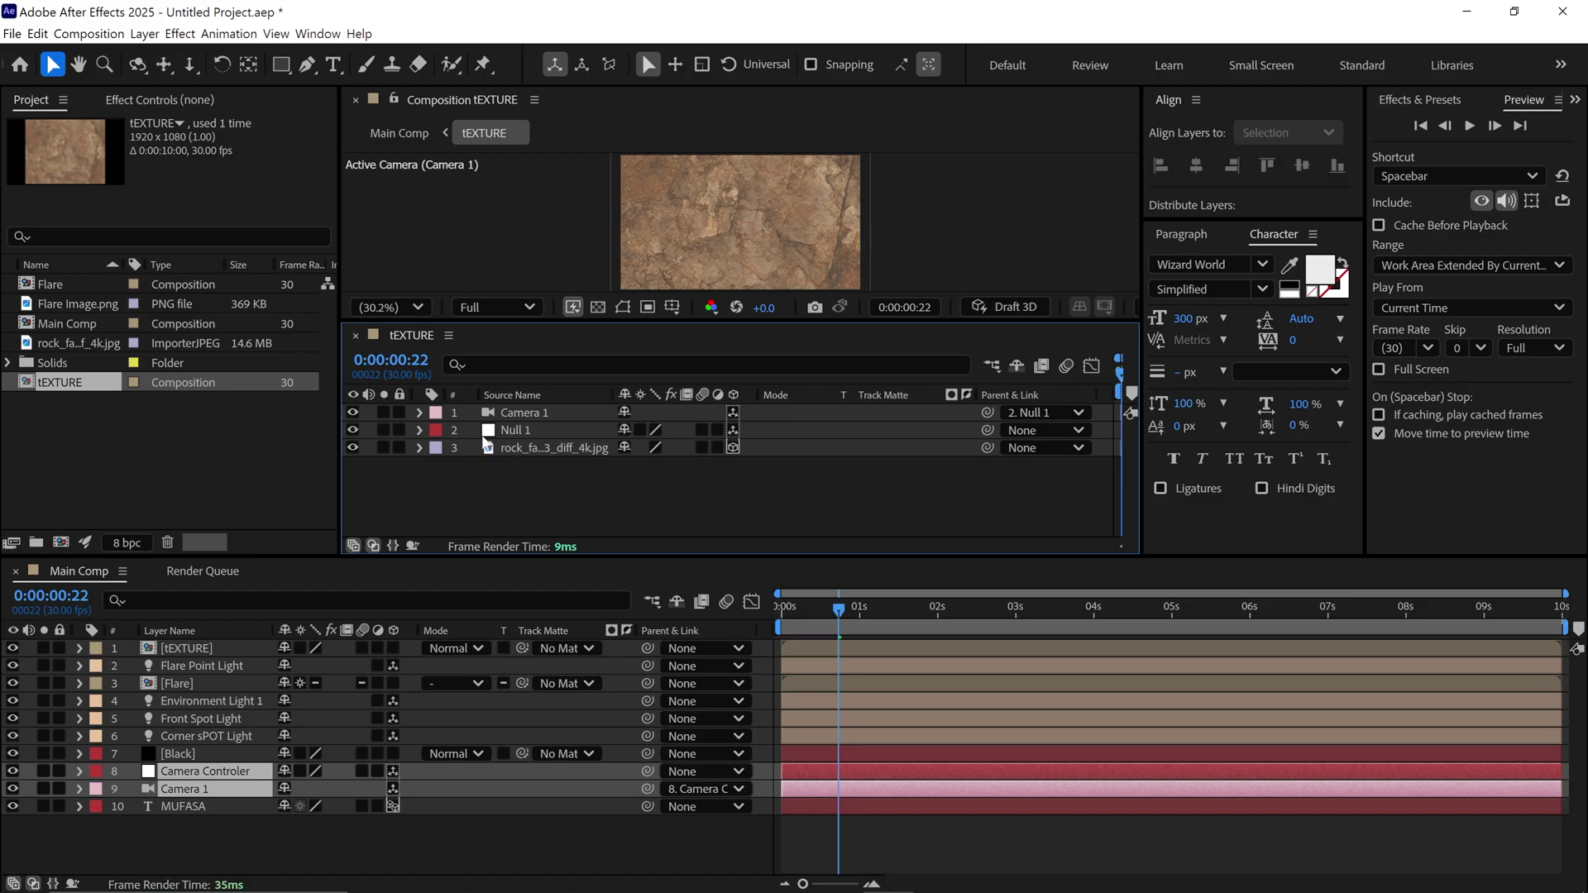
pyautogui.click(195, 831)
pyautogui.click(223, 773)
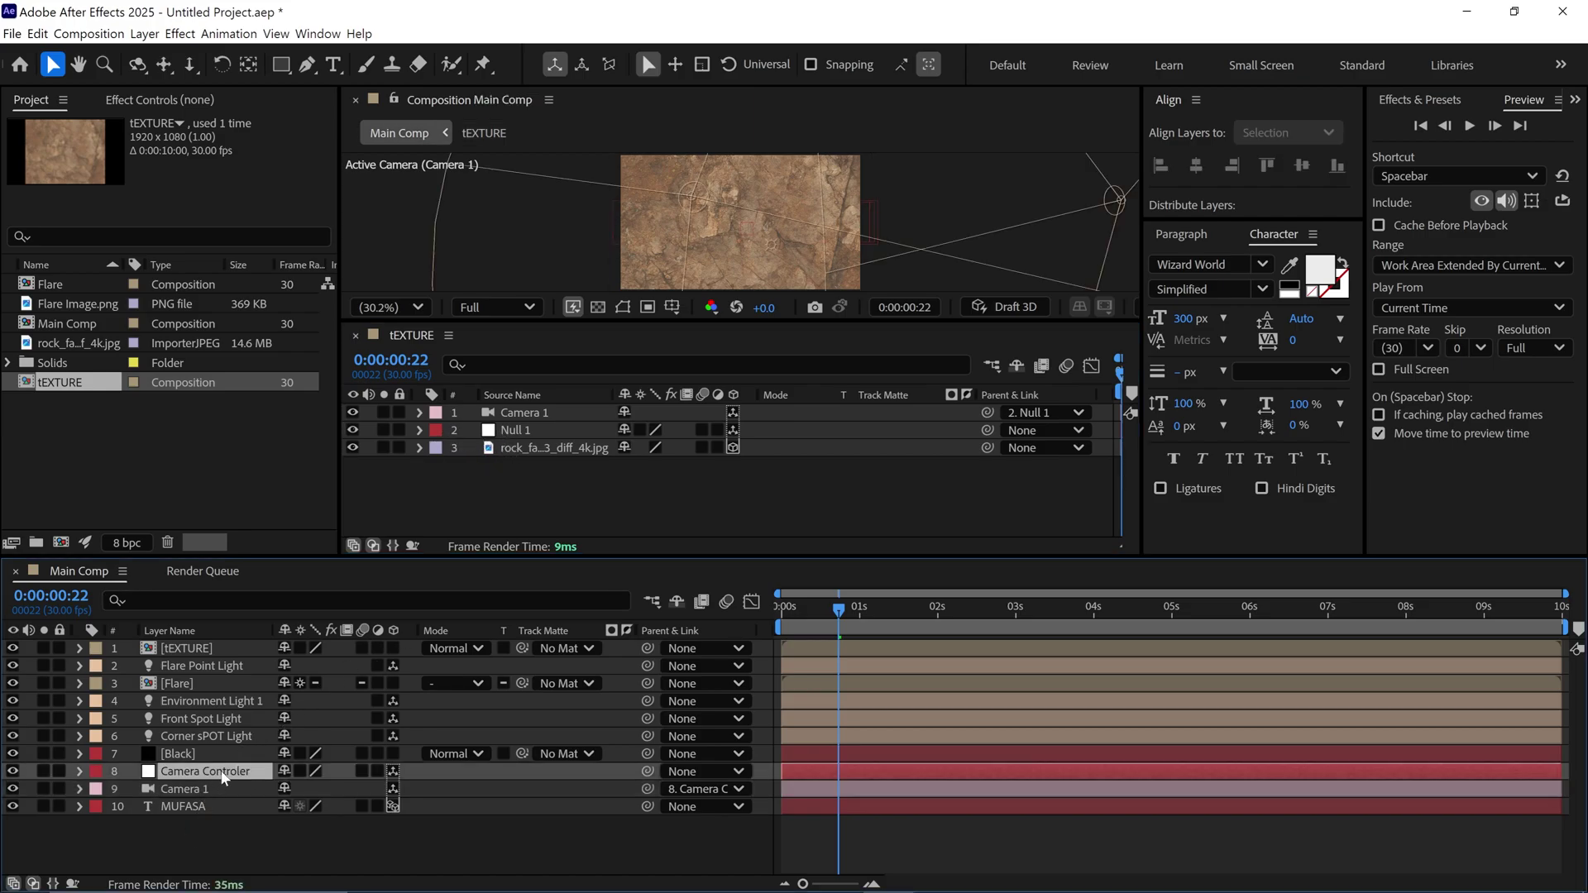
# Pick-whip Null 1's Position expression to Camera Controler's Position, then delete Null 1's keyframes
pyautogui.press('p')
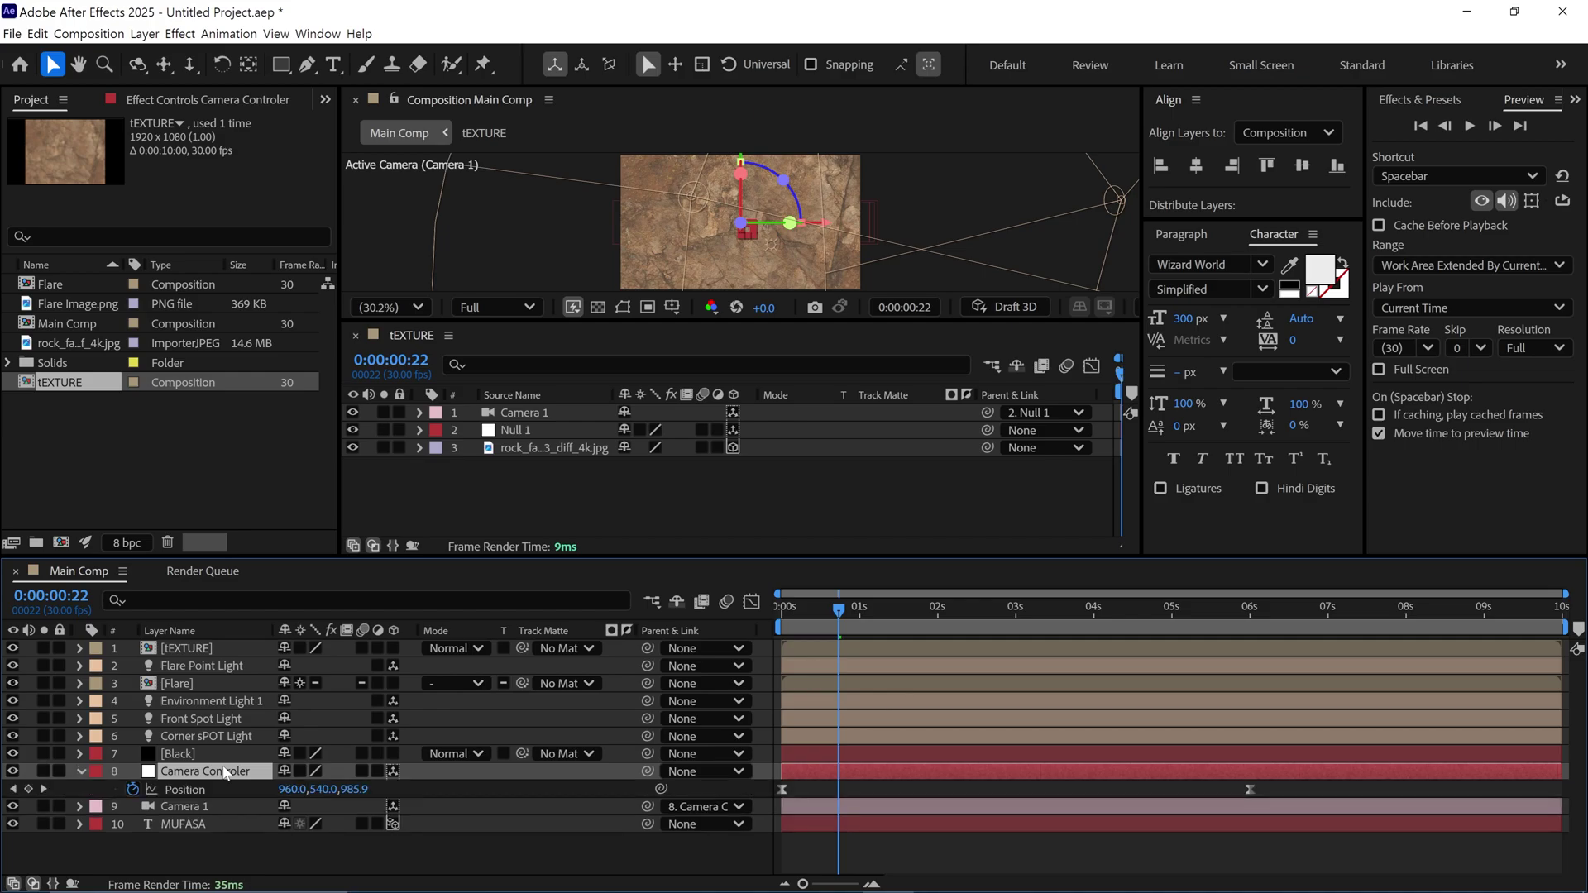
pyautogui.click(525, 429)
pyautogui.press('p')
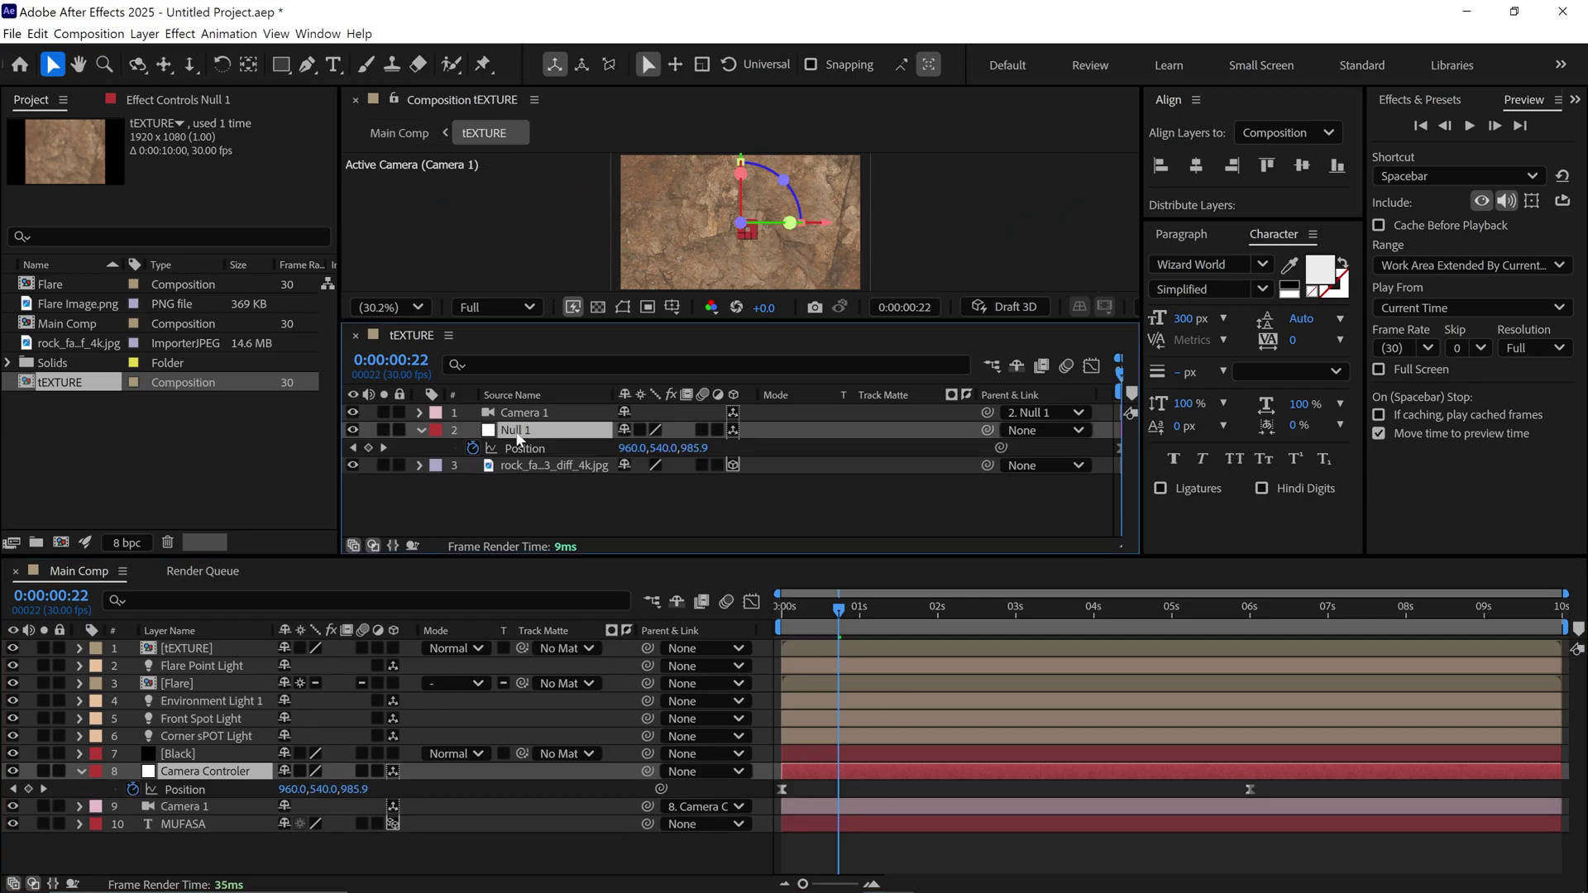
pyautogui.click(373, 546)
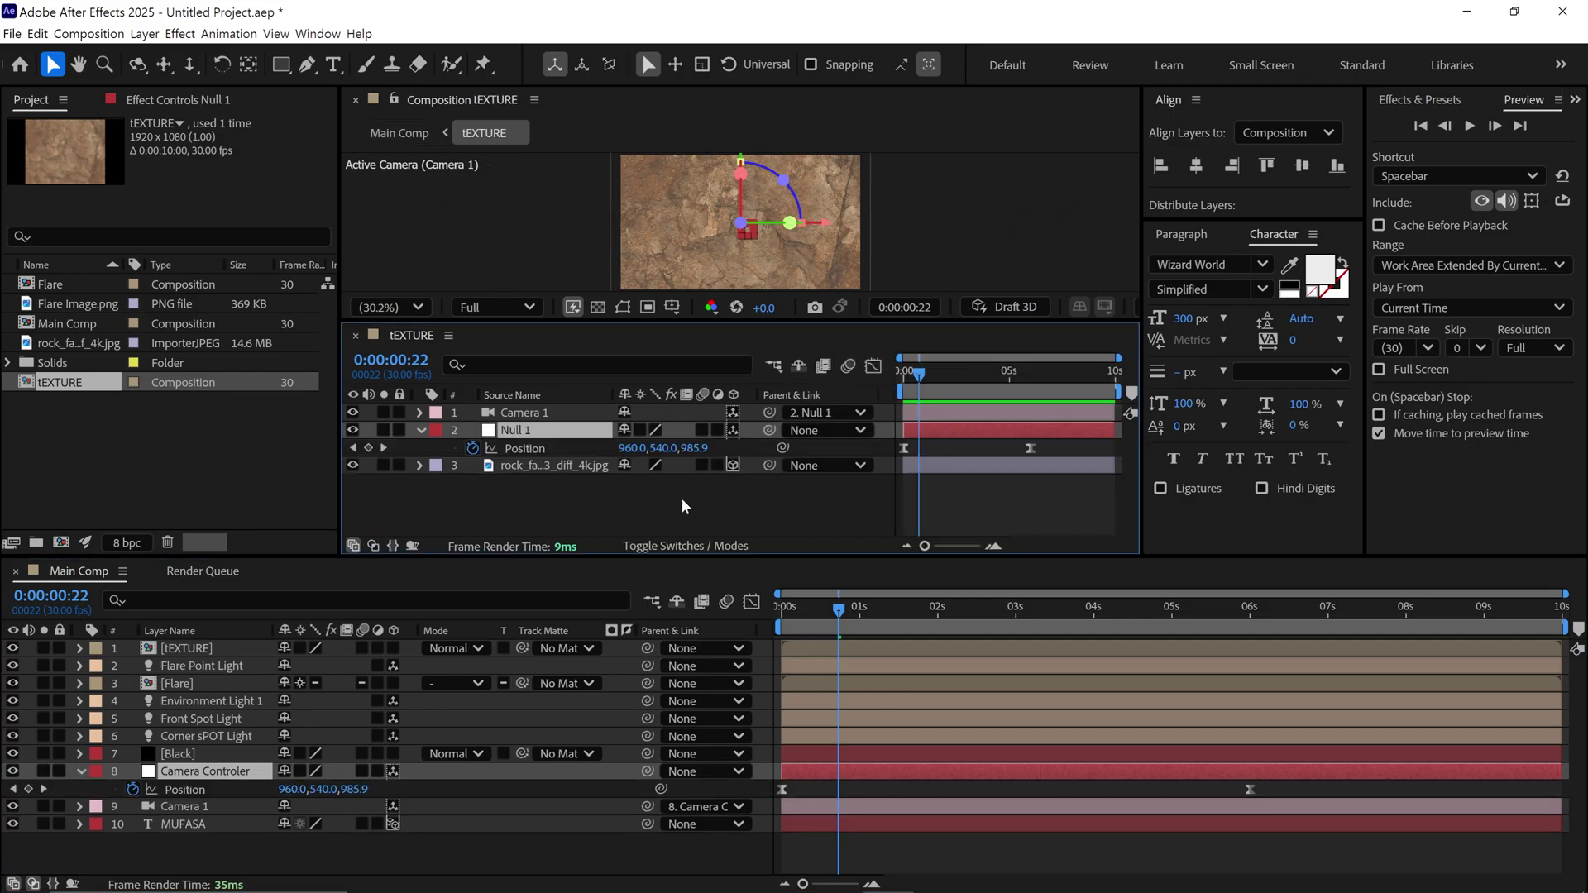
pyautogui.keyDown('alt'); pyautogui.click(473, 447); pyautogui.keyUp('alt')
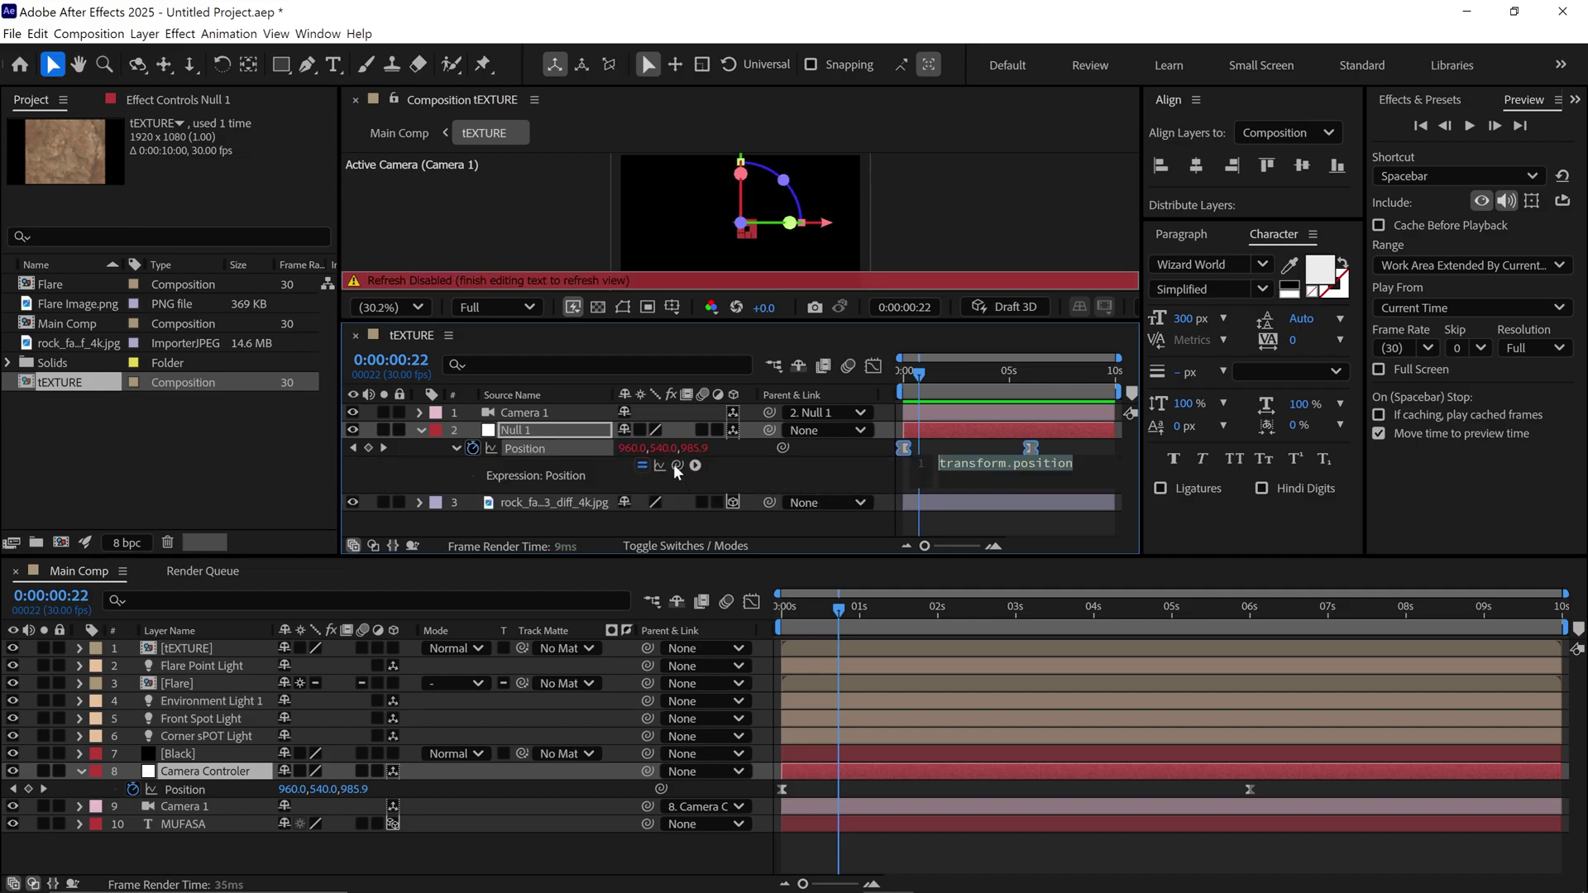
pyautogui.moveTo(674, 465); pyautogui.dragTo(207, 789)
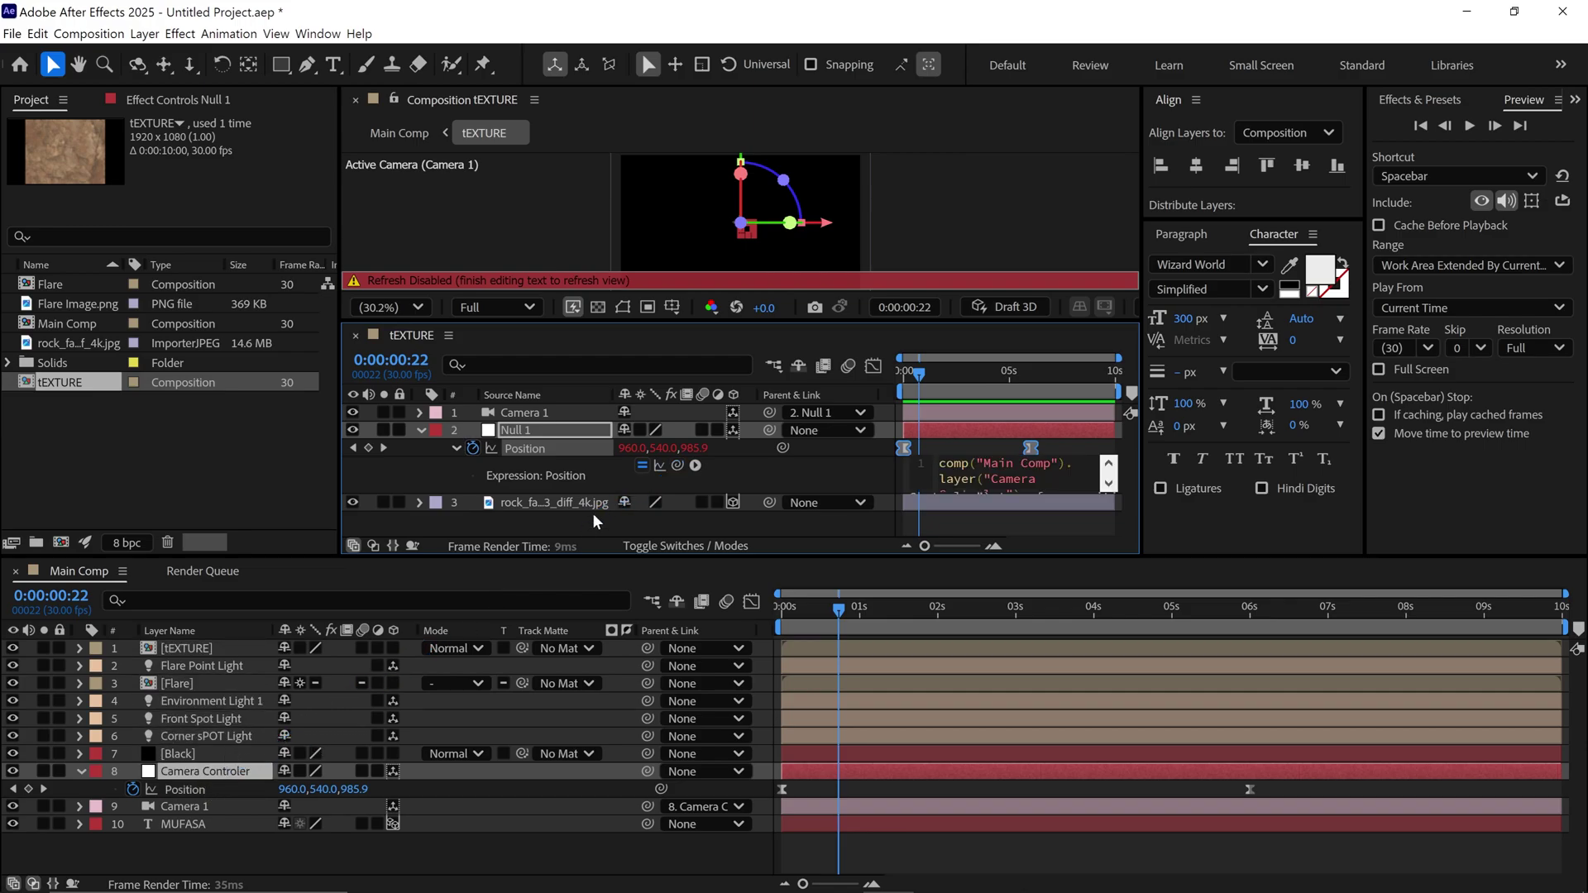
pyautogui.click(559, 432)
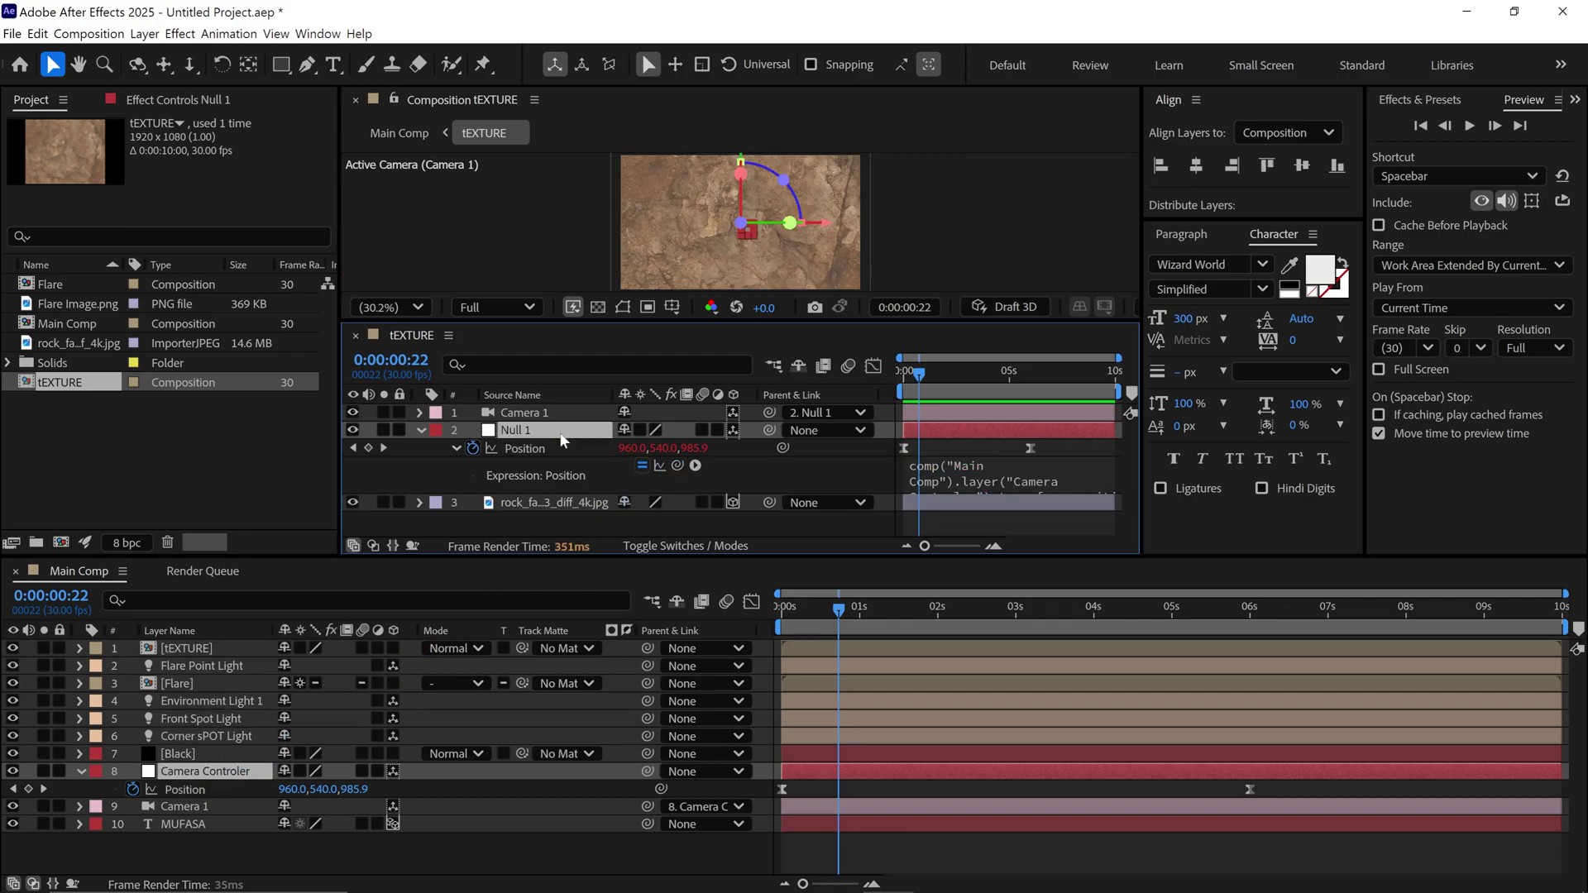
pyautogui.moveTo(920, 375); pyautogui.dragTo(900, 419)
pyautogui.click(470, 449)
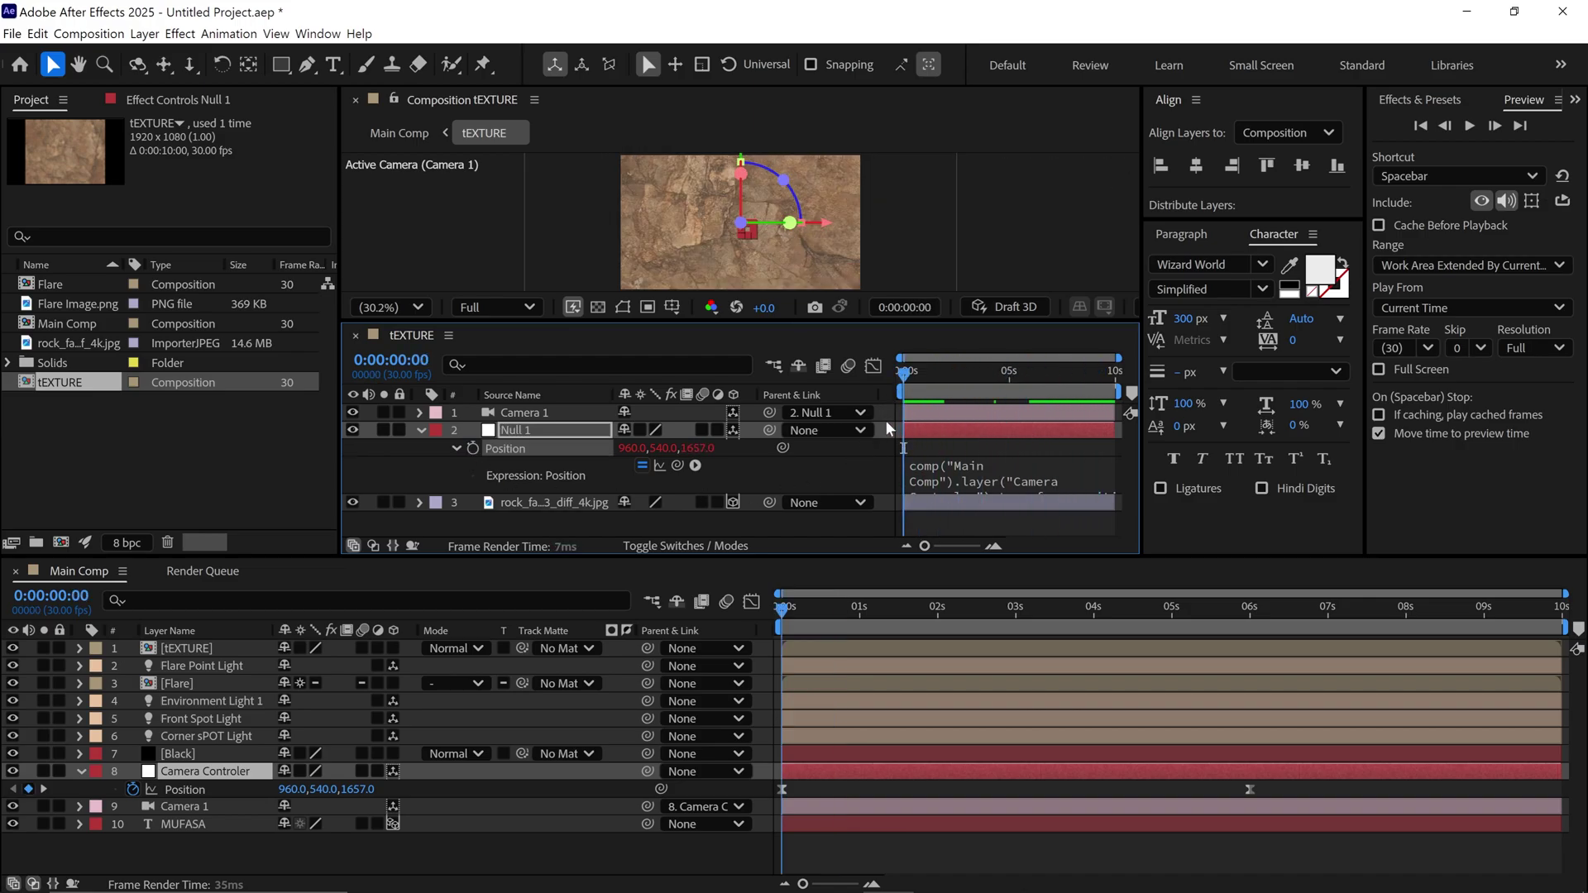
# Show the tEXTURE timeline beside Main Comp and bring up its new-layer context menu
pyautogui.click(228, 774)
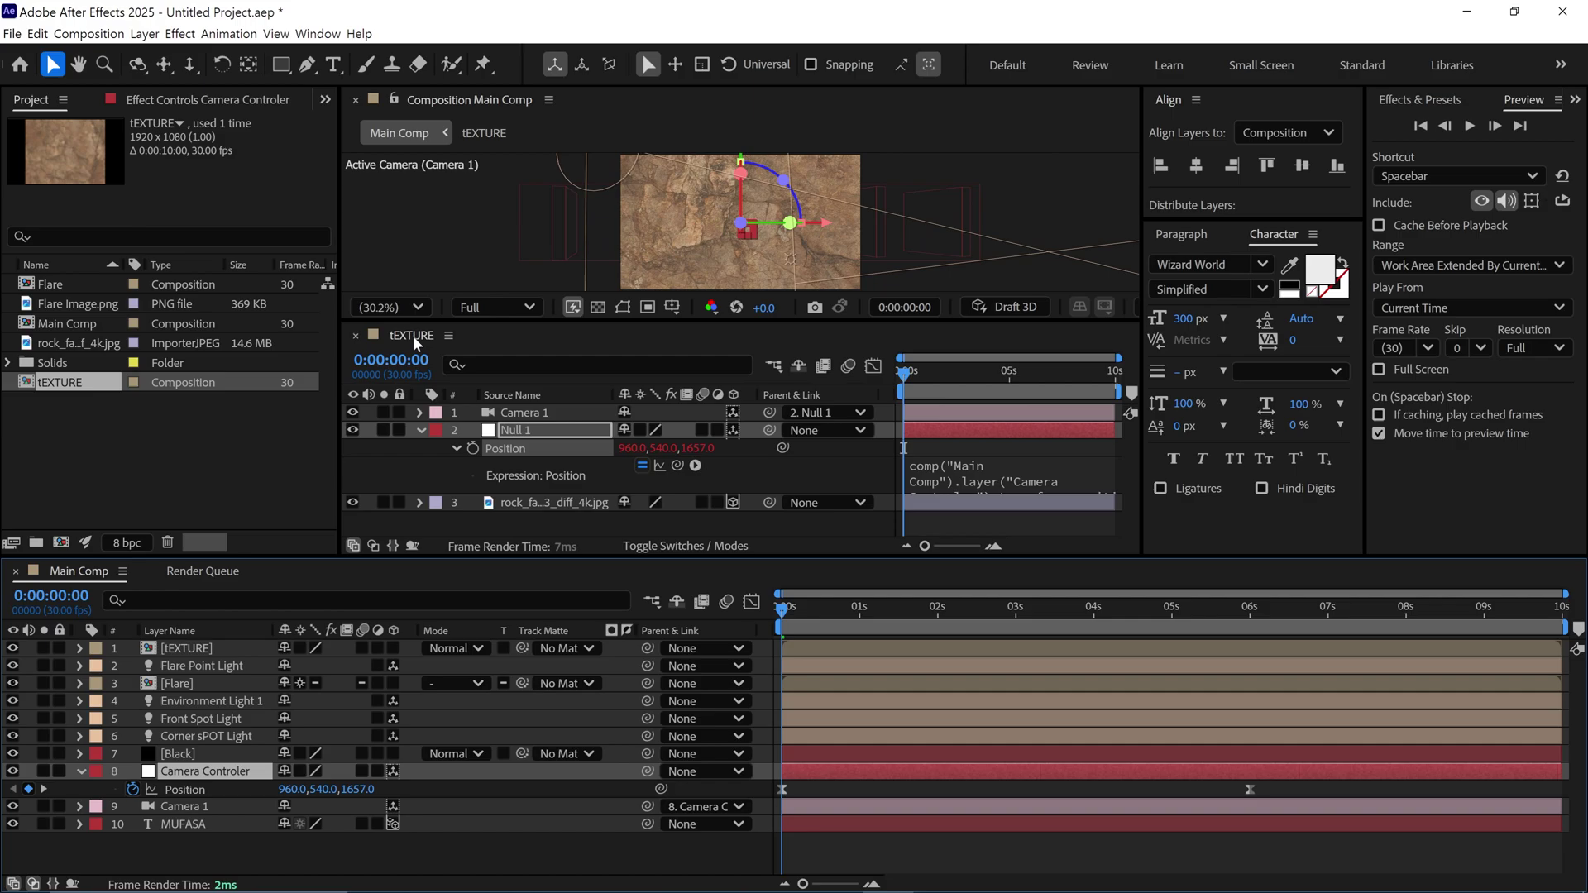
pyautogui.moveTo(414, 335); pyautogui.dragTo(383, 571)
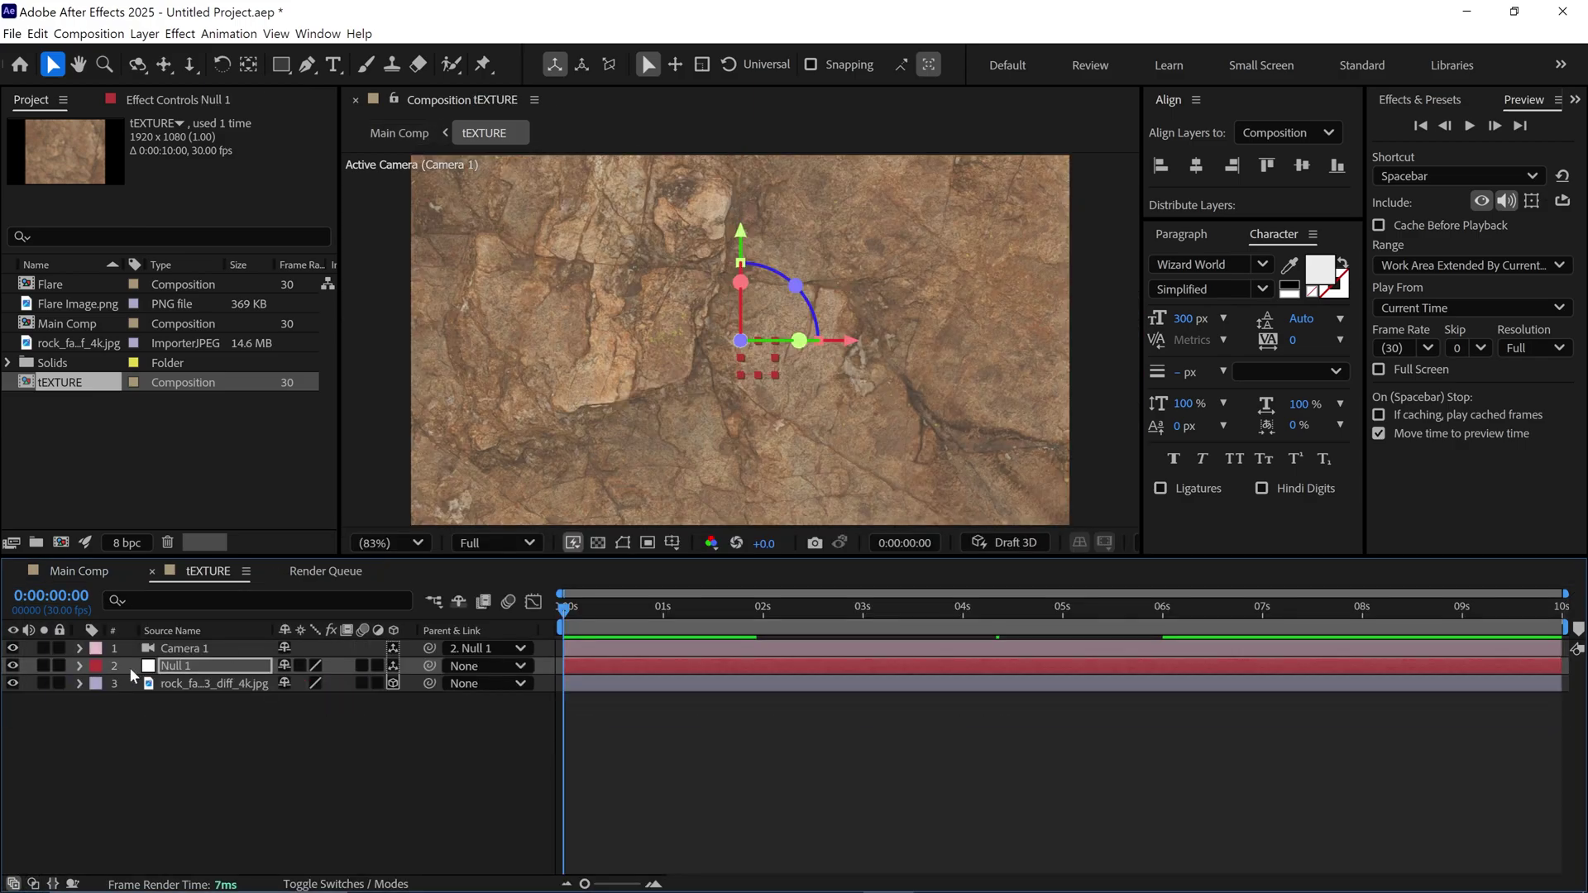
pyautogui.click(101, 573)
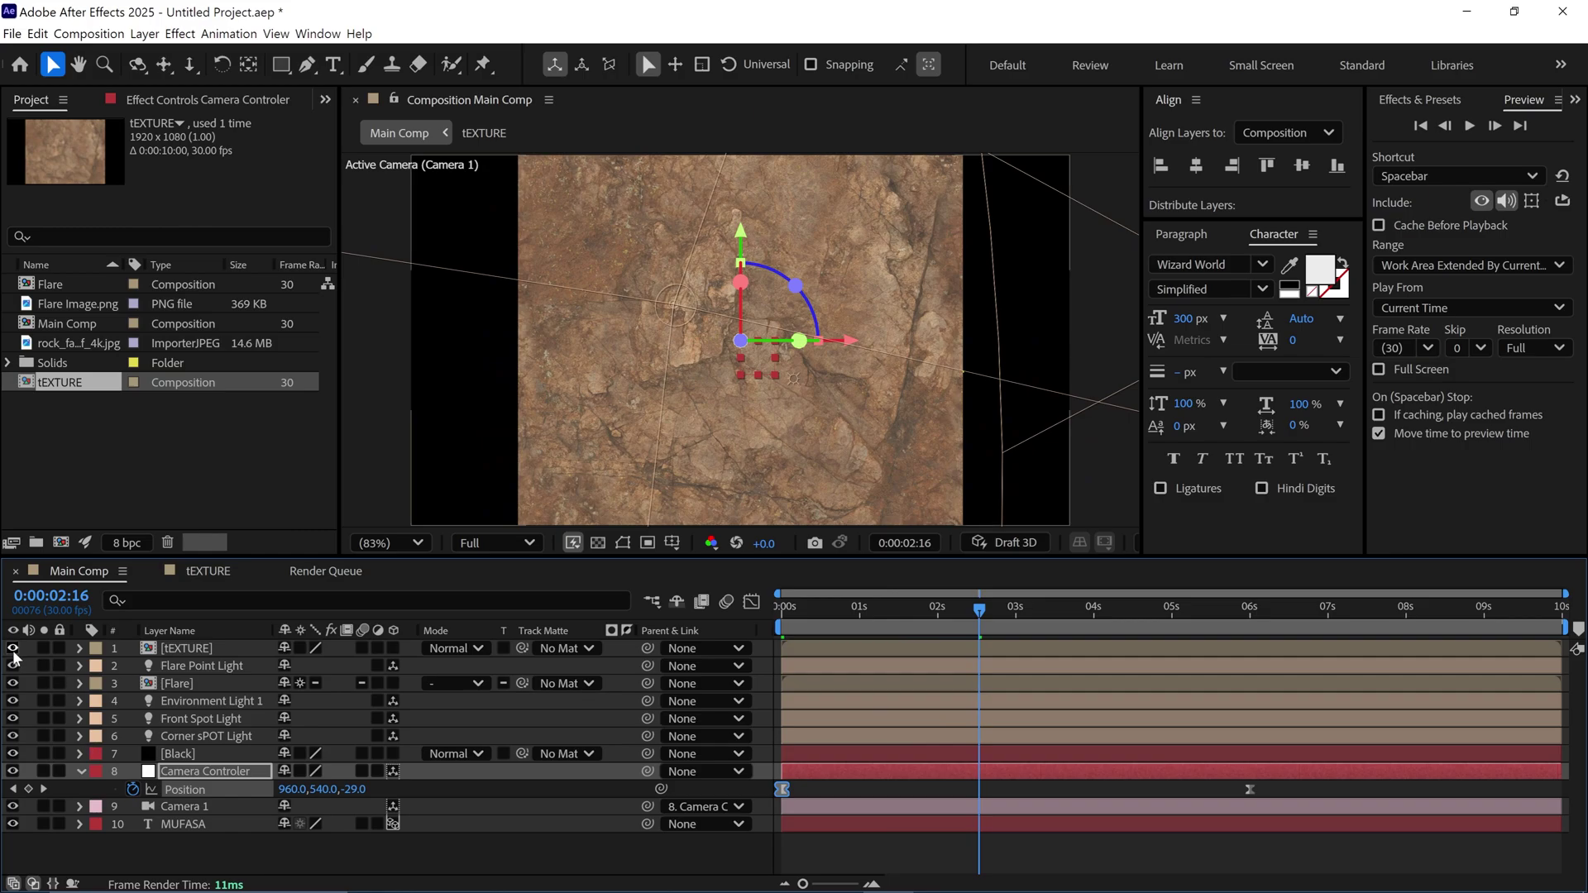
pyautogui.click(225, 572)
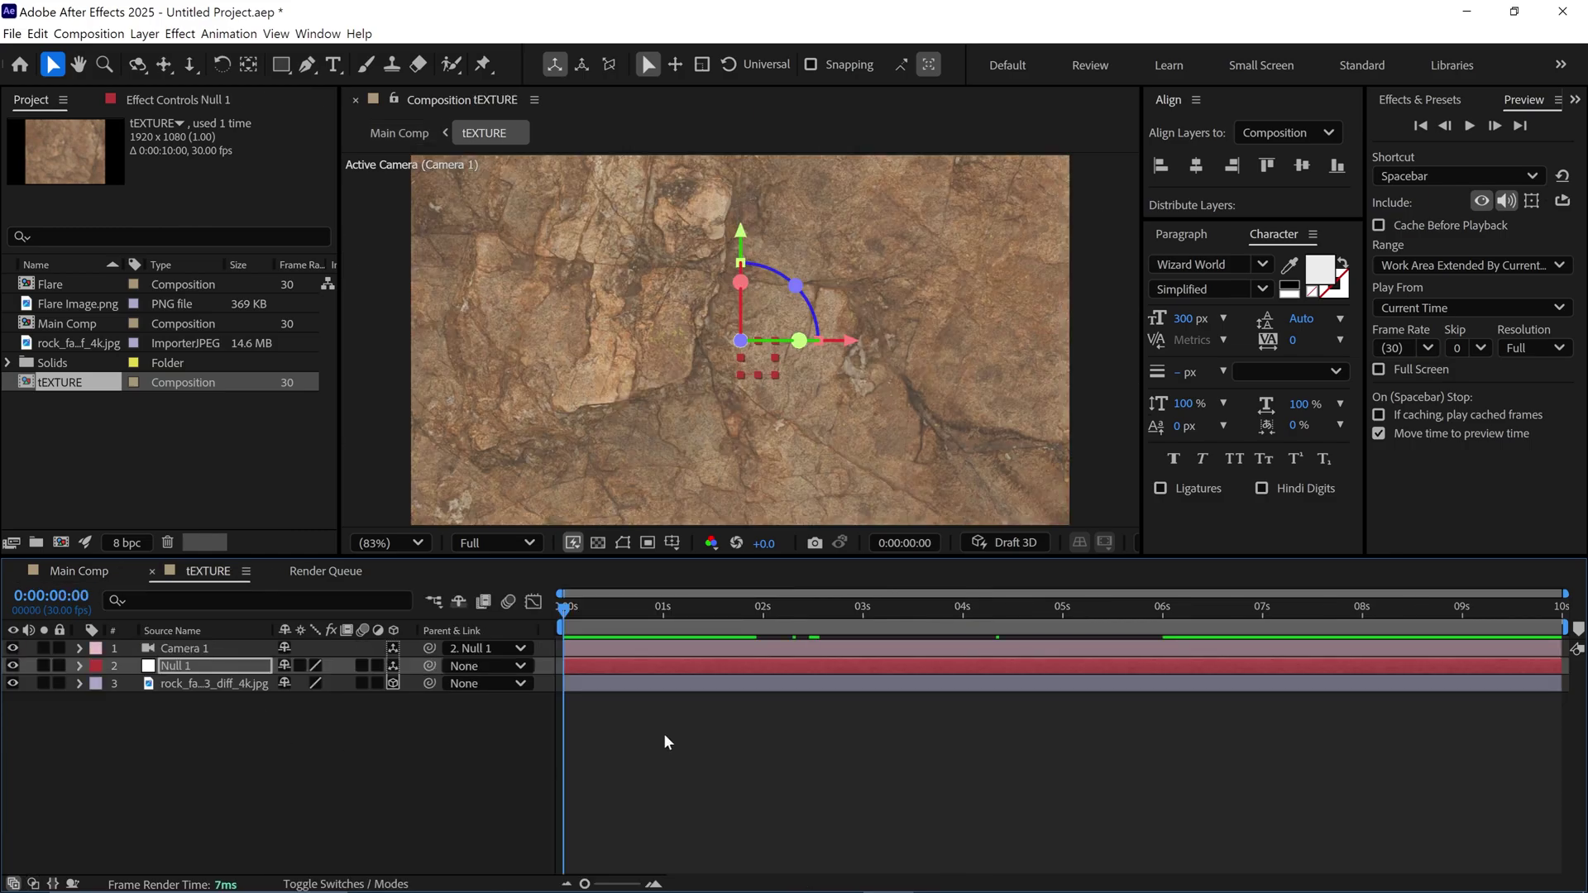
pyautogui.rightClick(461, 726)
# Create a new solid named Color with fill colour FFAB2A
pyautogui.moveTo(286, 520)
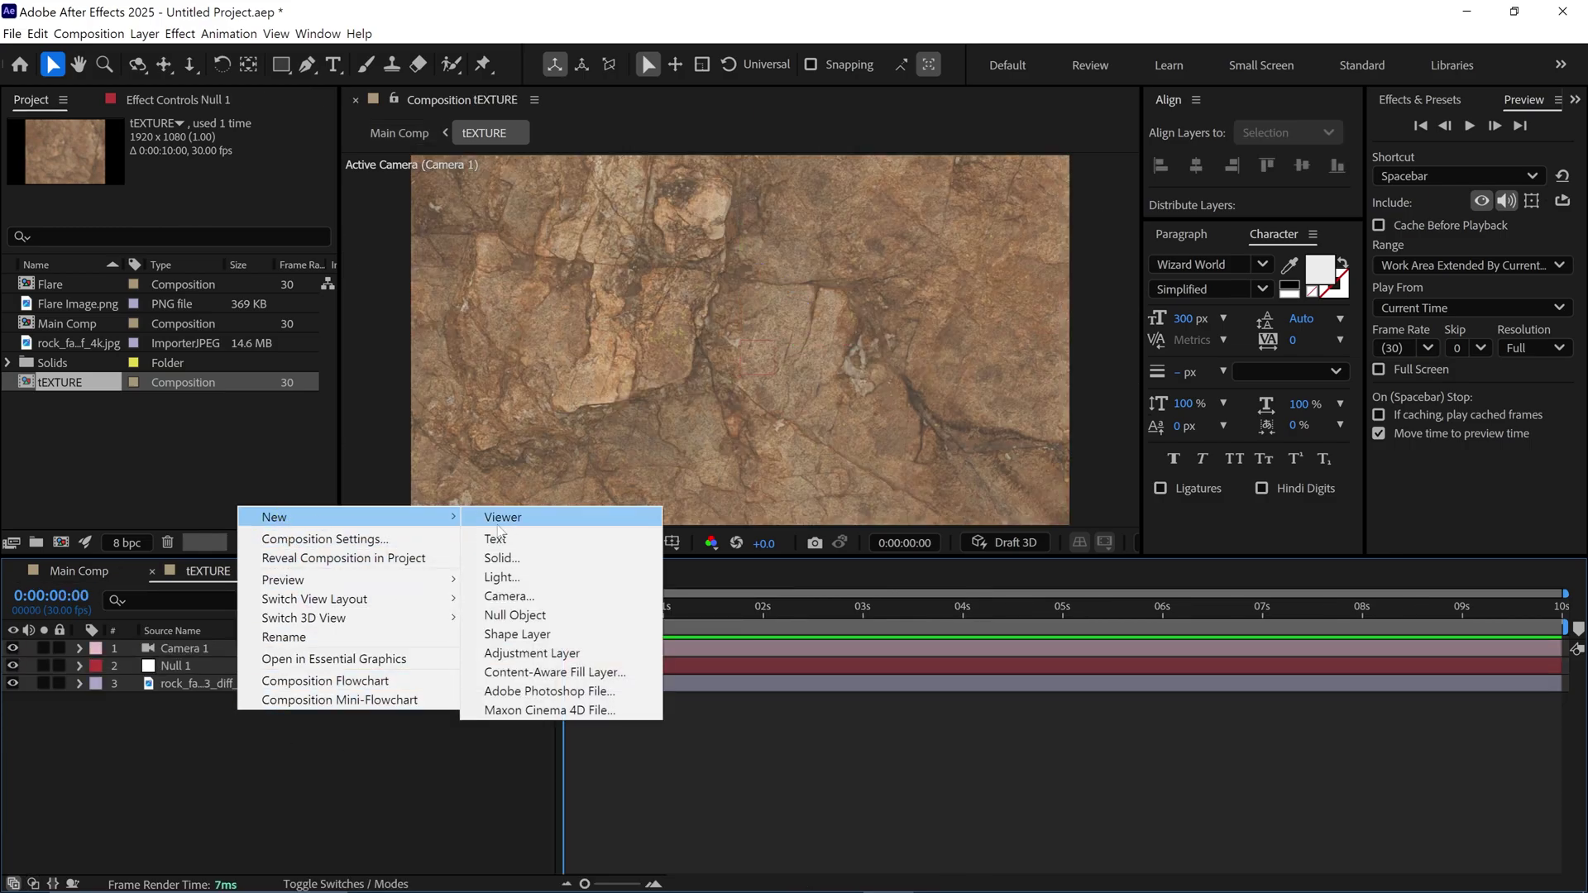
pyautogui.click(501, 558)
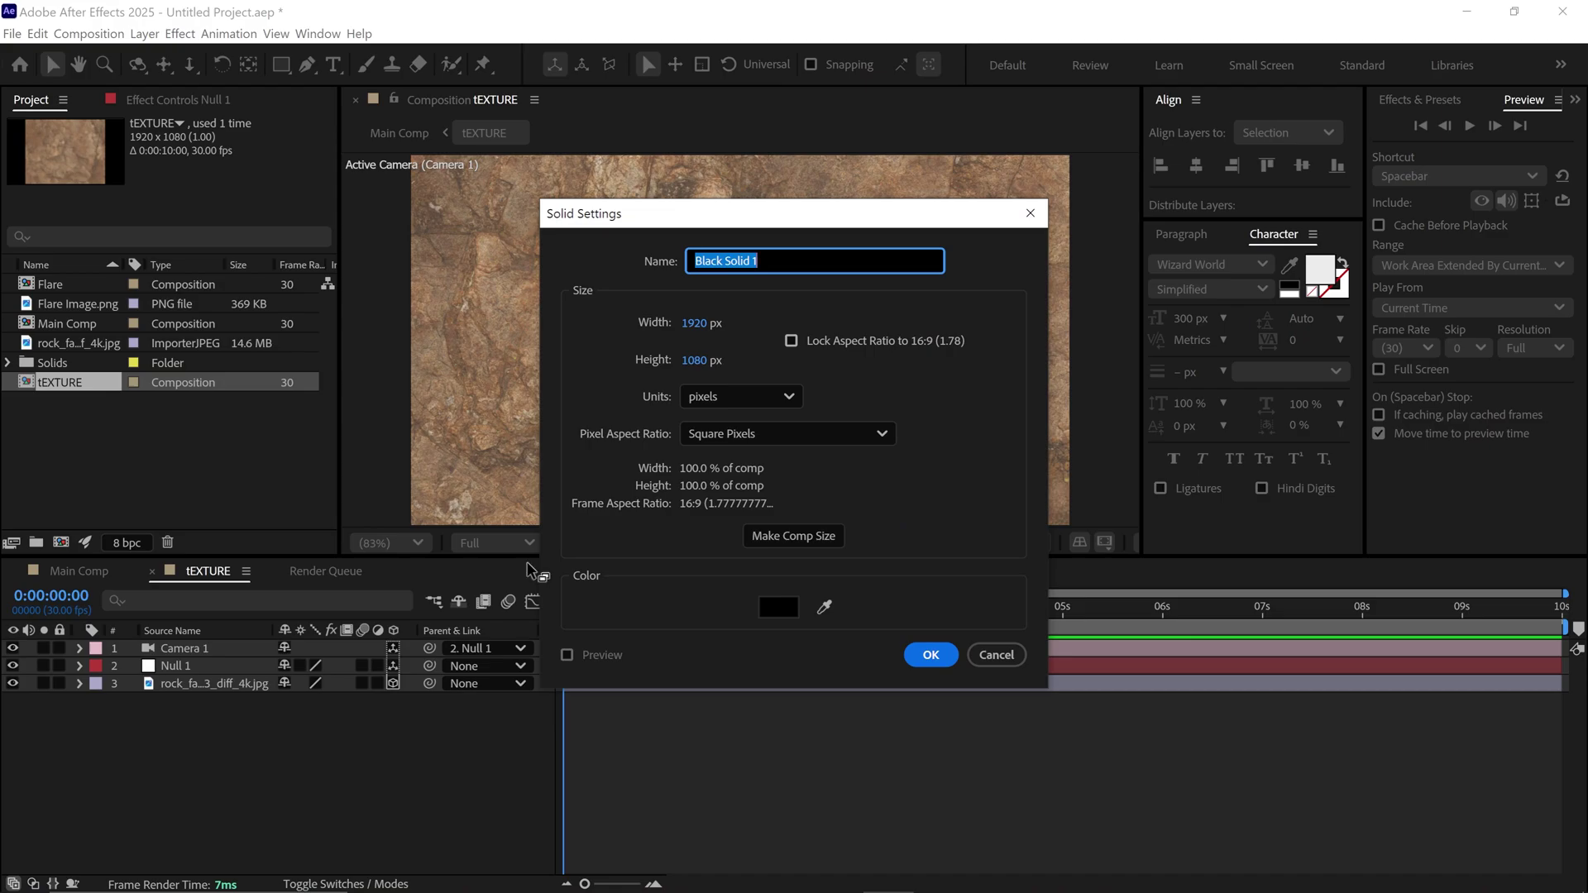
pyautogui.write('Colo')
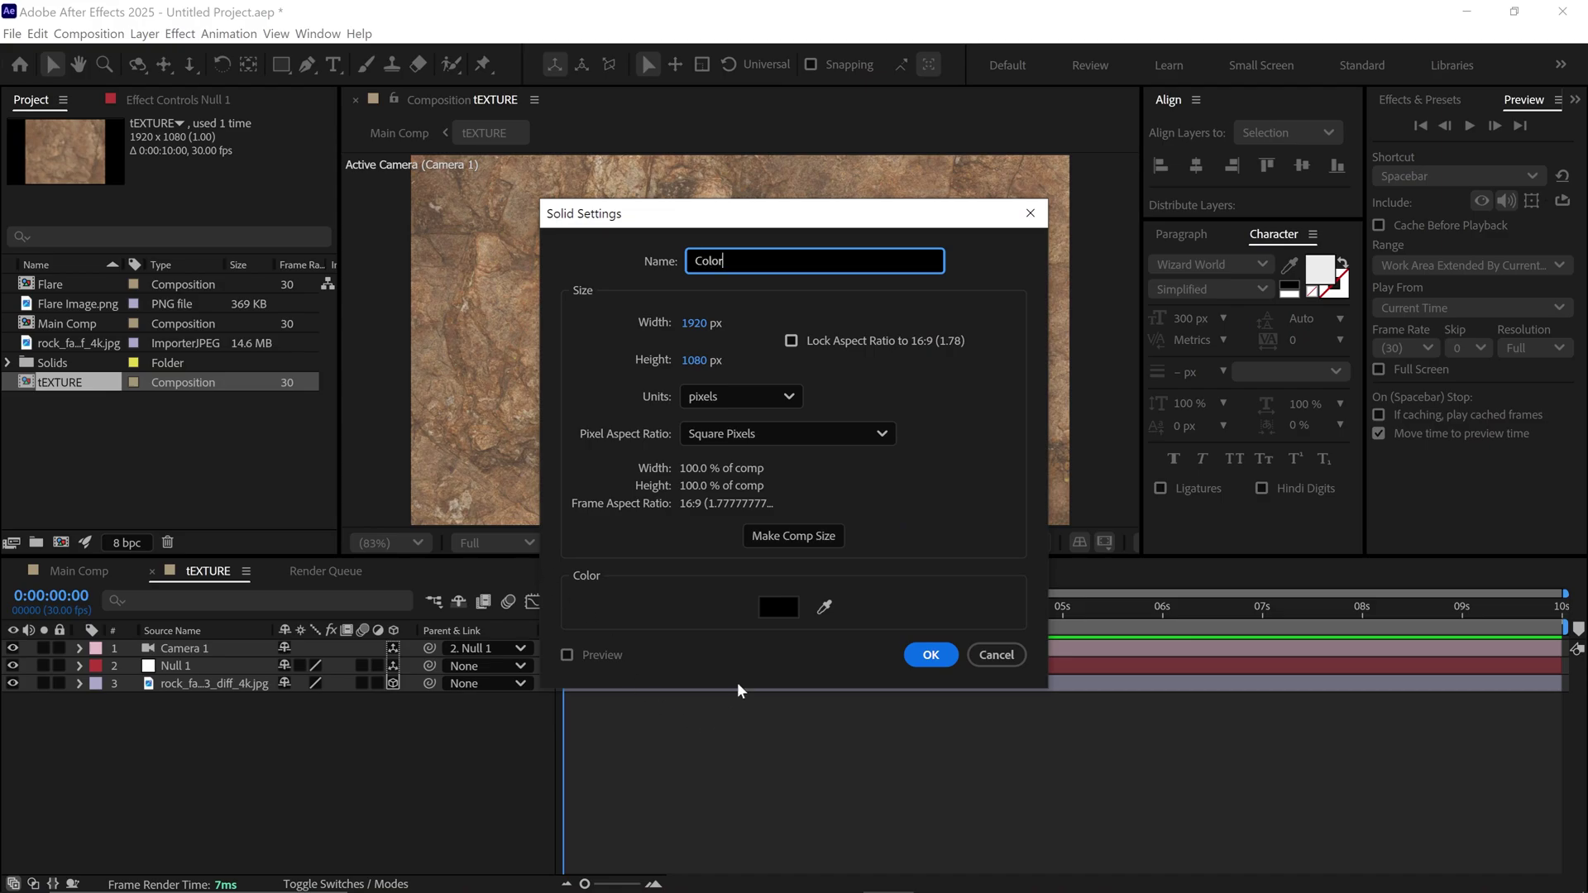
pyautogui.write('r')
pyautogui.click(777, 608)
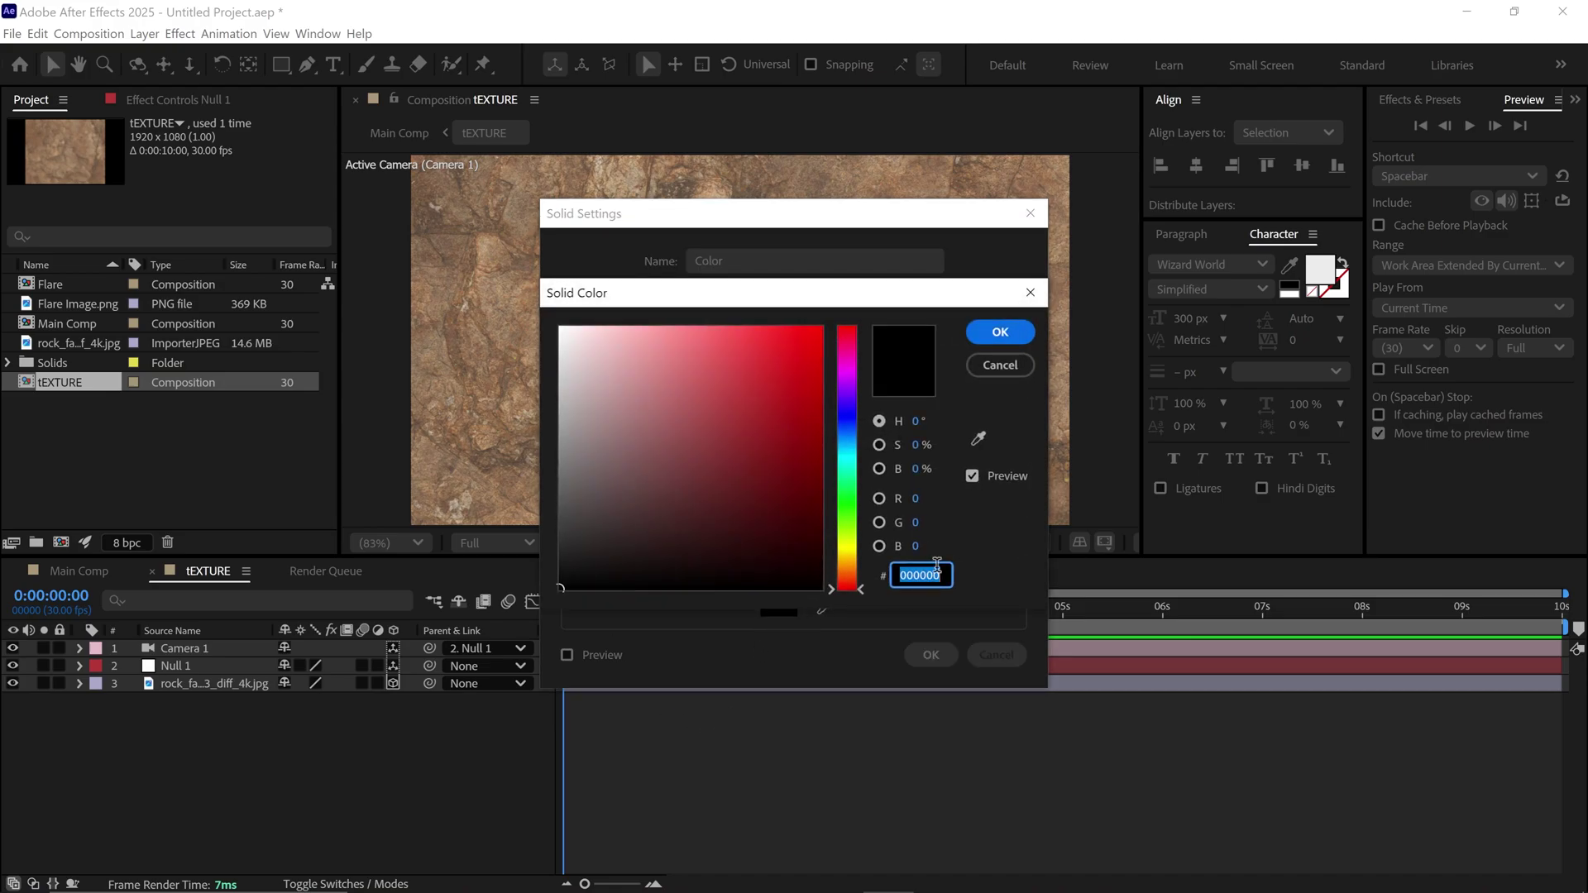
pyautogui.write('FFAB2A')
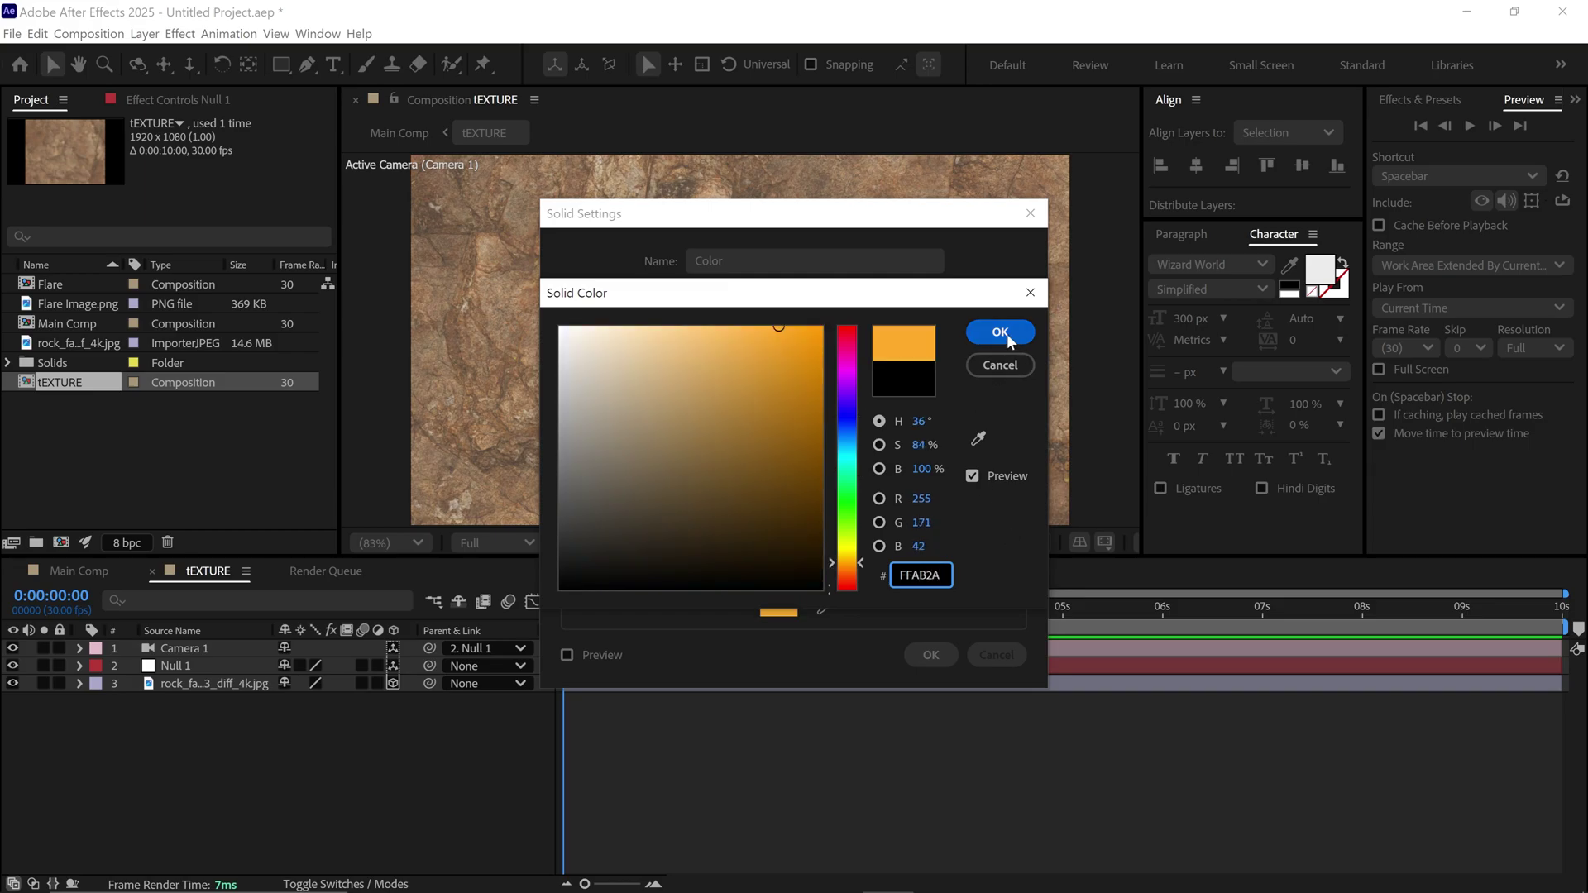
pyautogui.click(1009, 338)
pyautogui.click(929, 653)
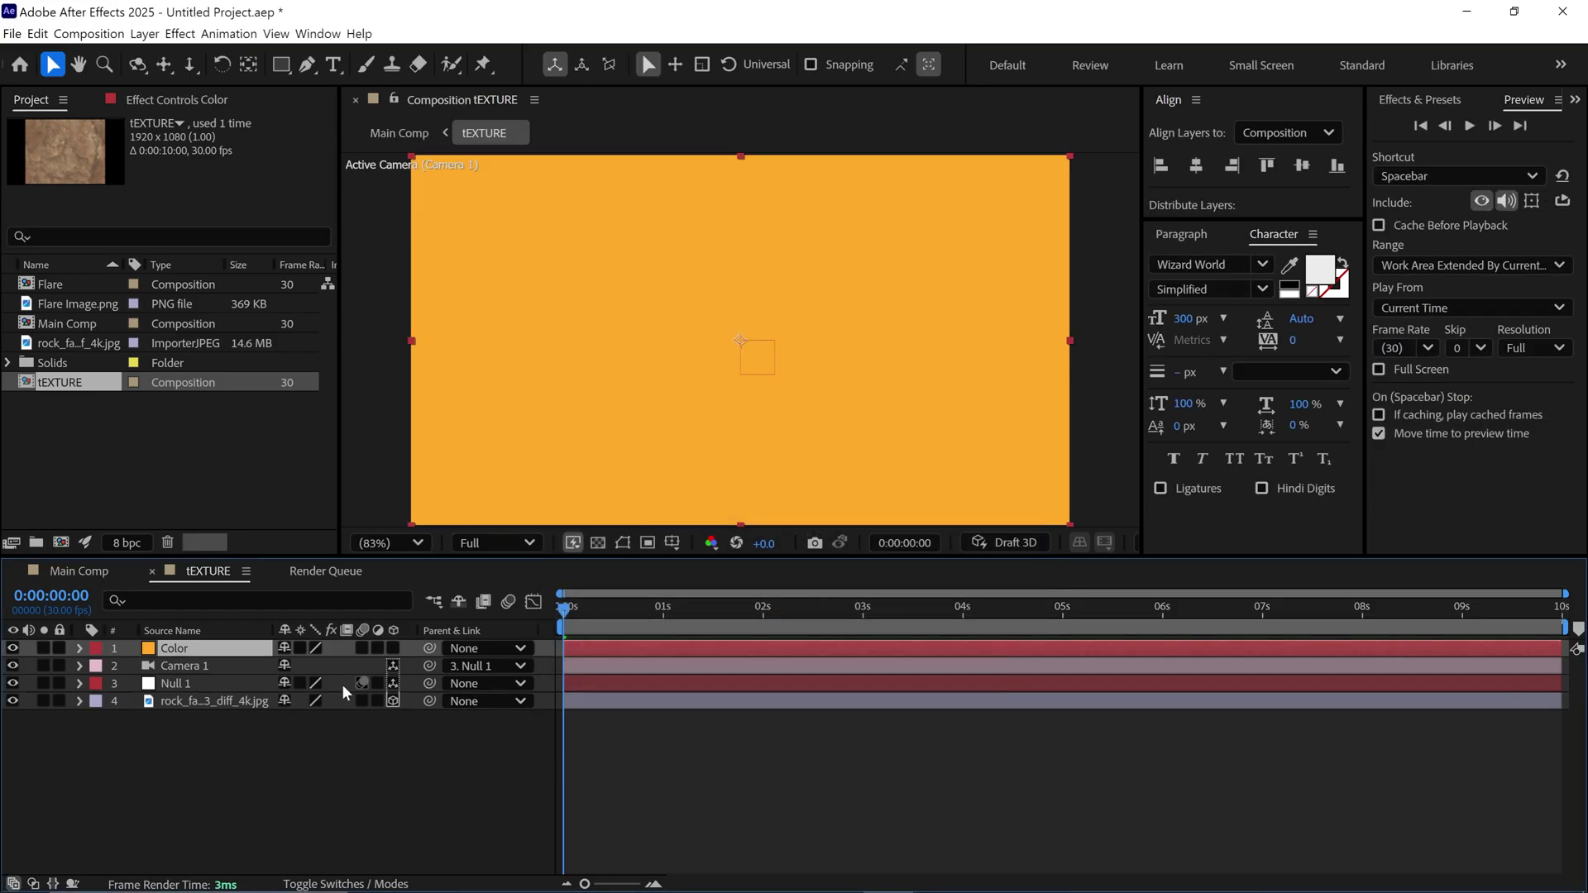
# Move the Color solid to layer 3, below Camera 1 and Null 1, and show its blending modes
pyautogui.moveTo(192, 652); pyautogui.dragTo(196, 693)
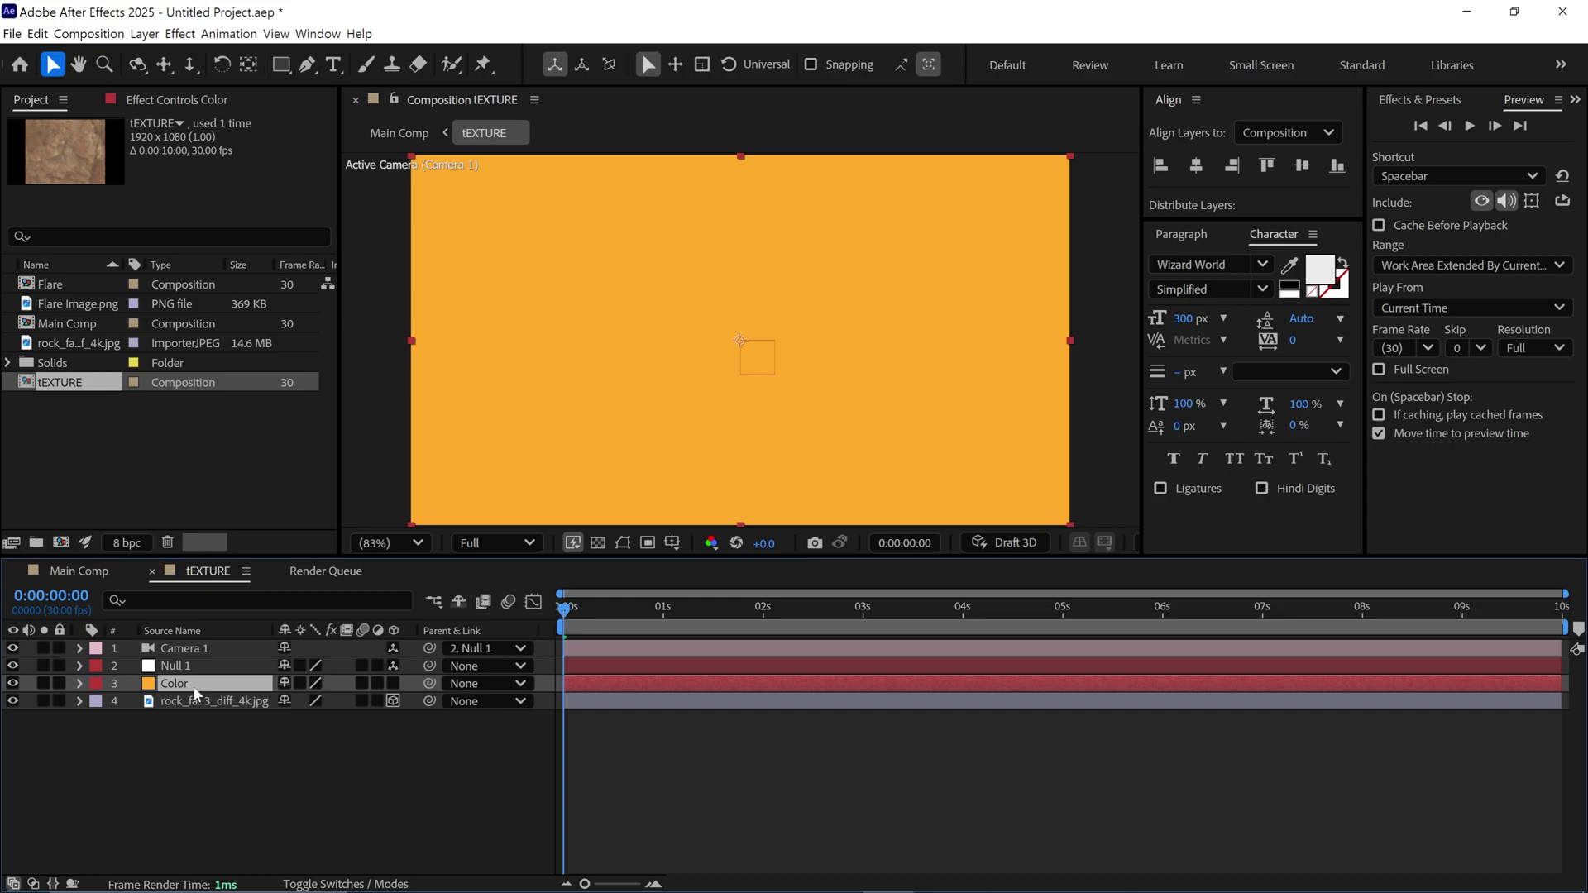
pyautogui.click(39, 882)
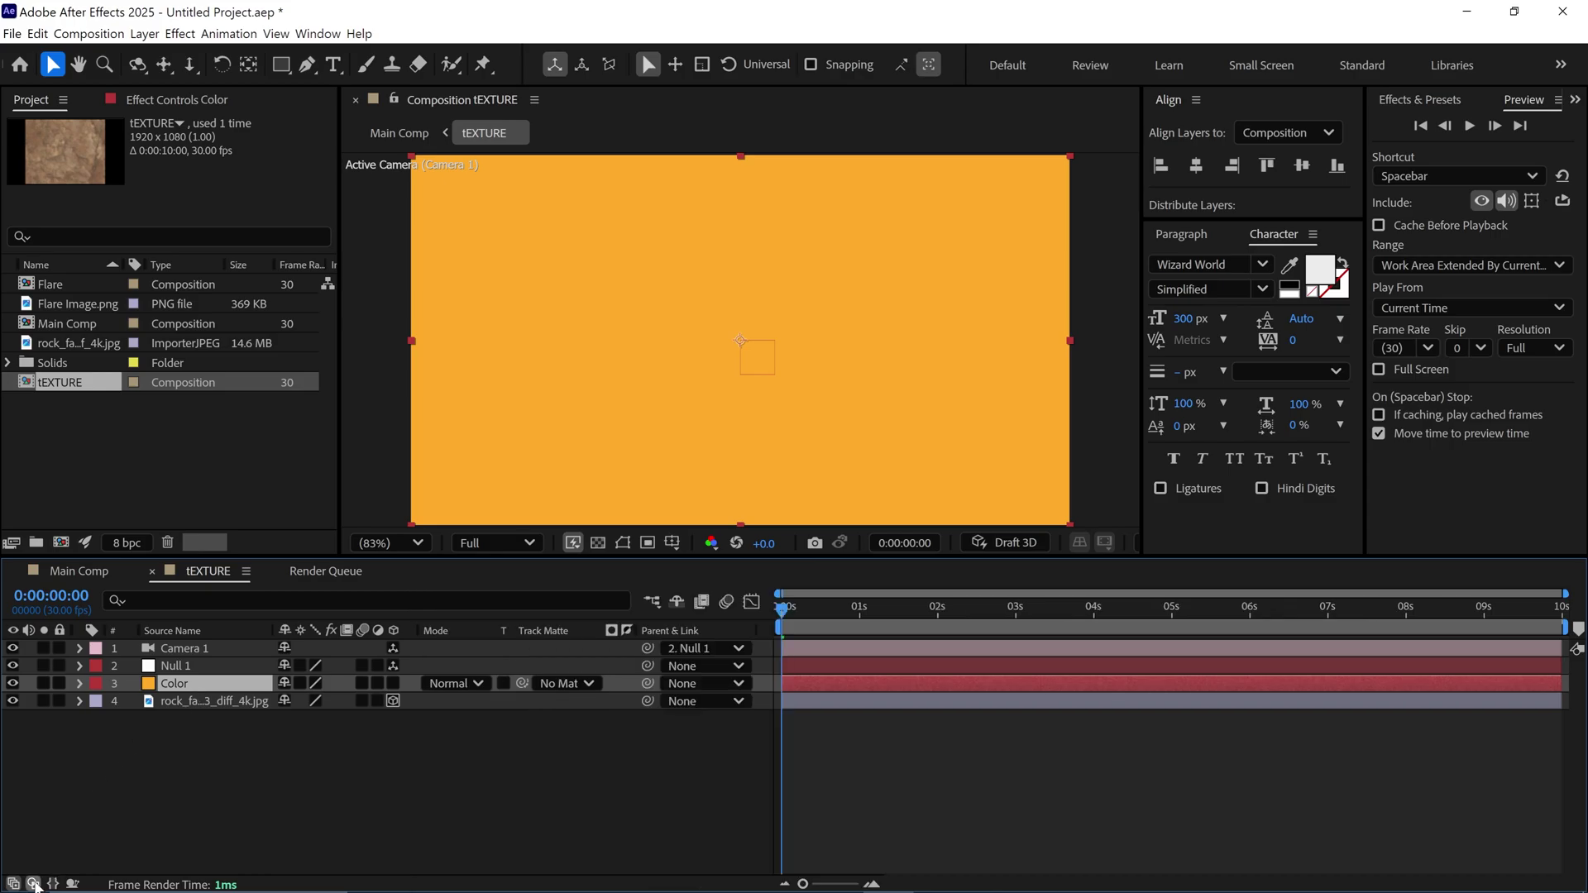
pyautogui.click(453, 687)
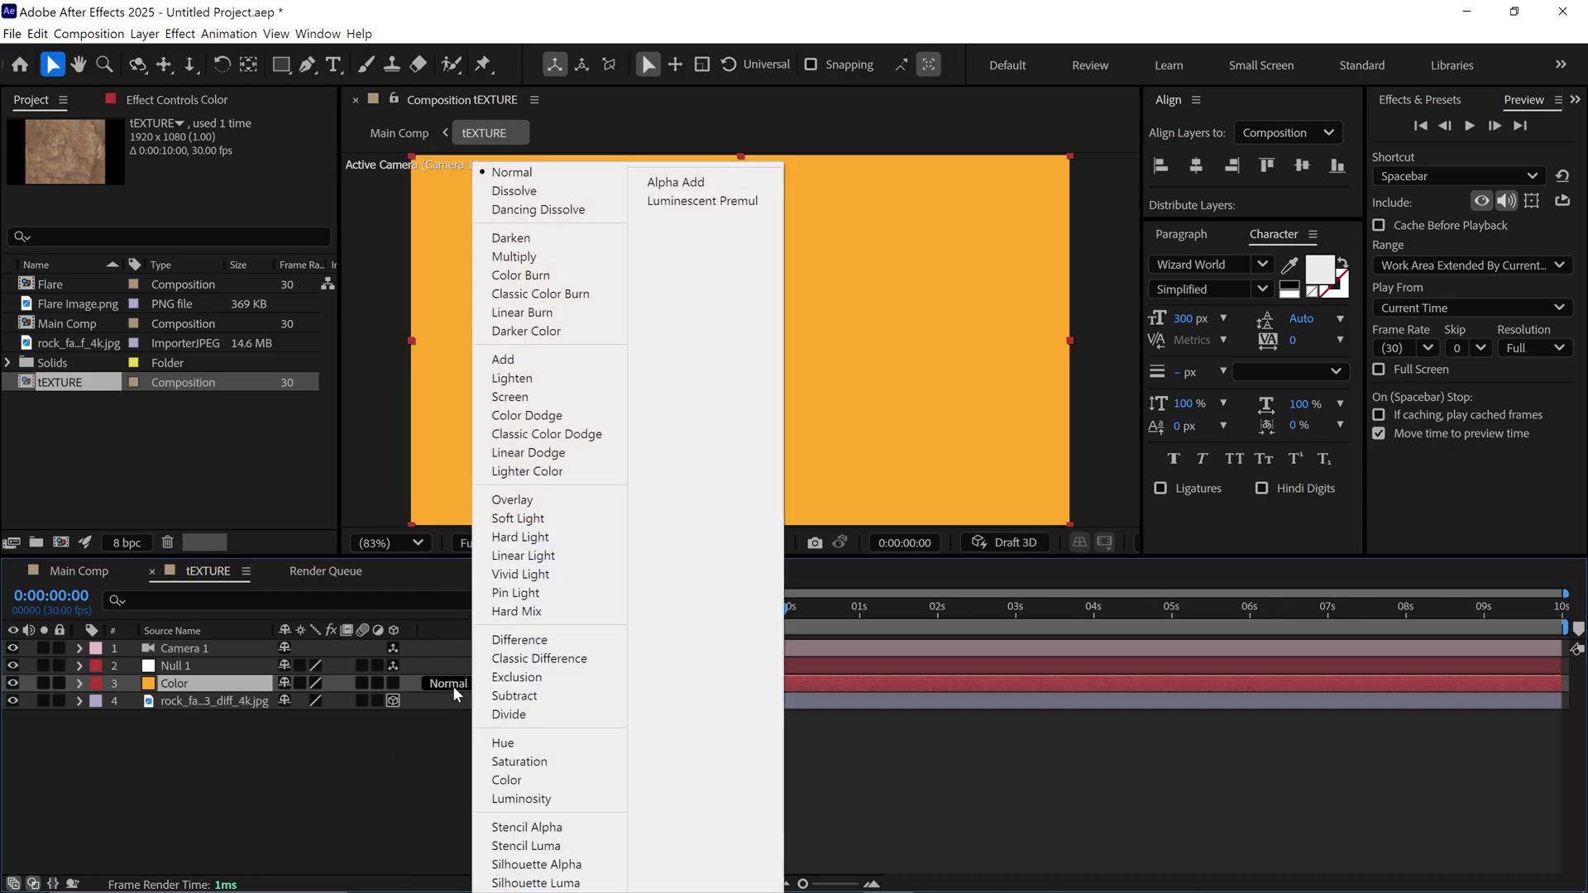
# Set the Color layer's blend mode to Color and preview the golden tint
pyautogui.click(507, 780)
pyautogui.press('space')
pyautogui.press('space')
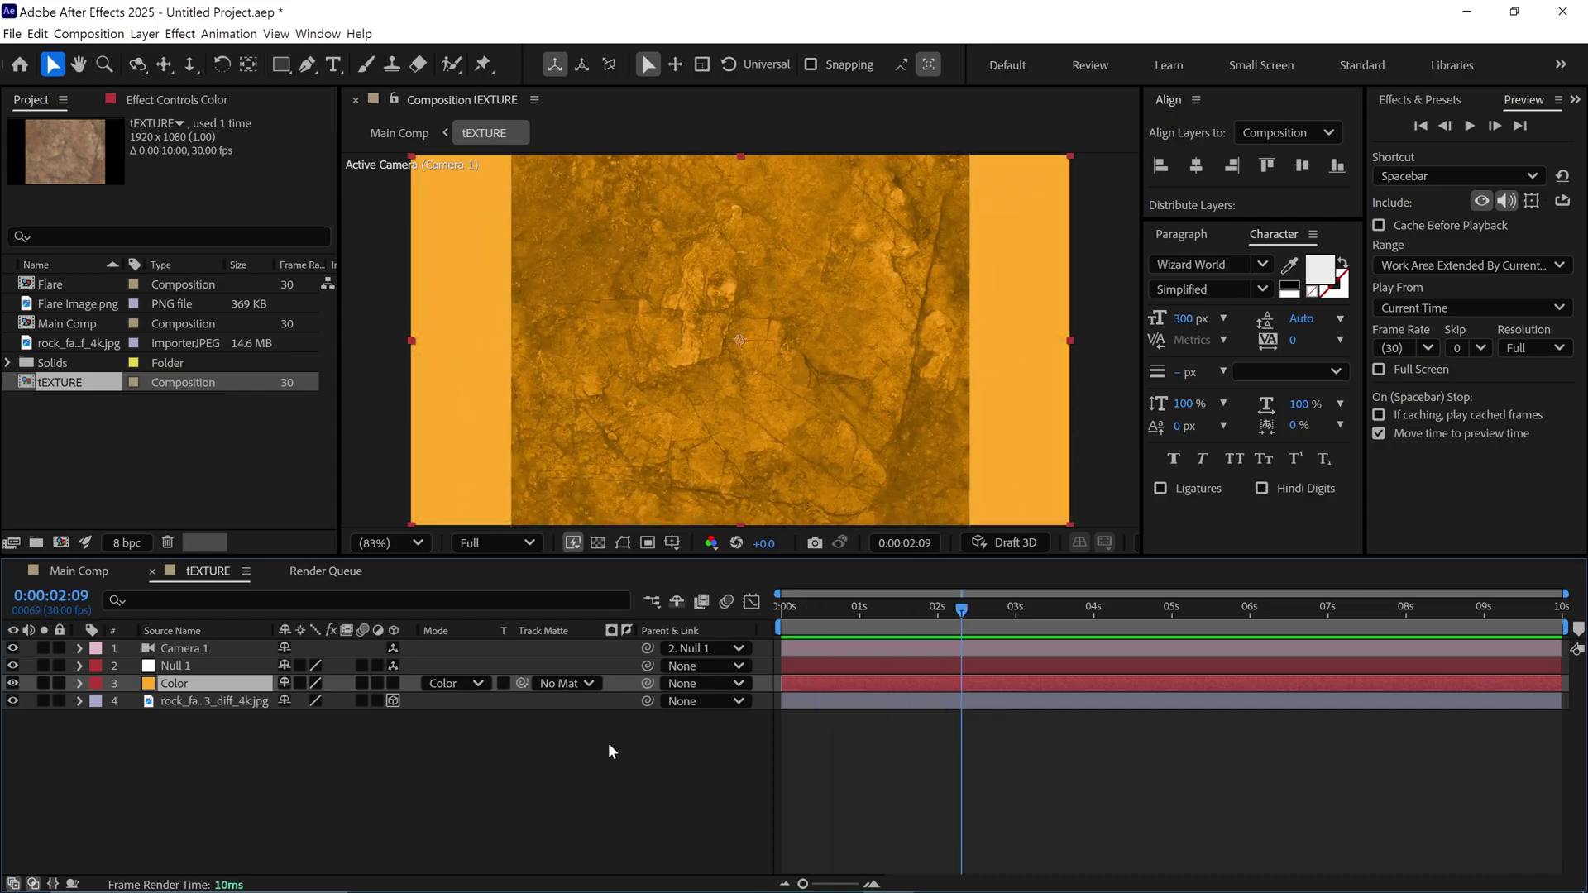
pyautogui.click(309, 732)
# Apply the Auto Color effect to the rock image layer
pyautogui.click(222, 703)
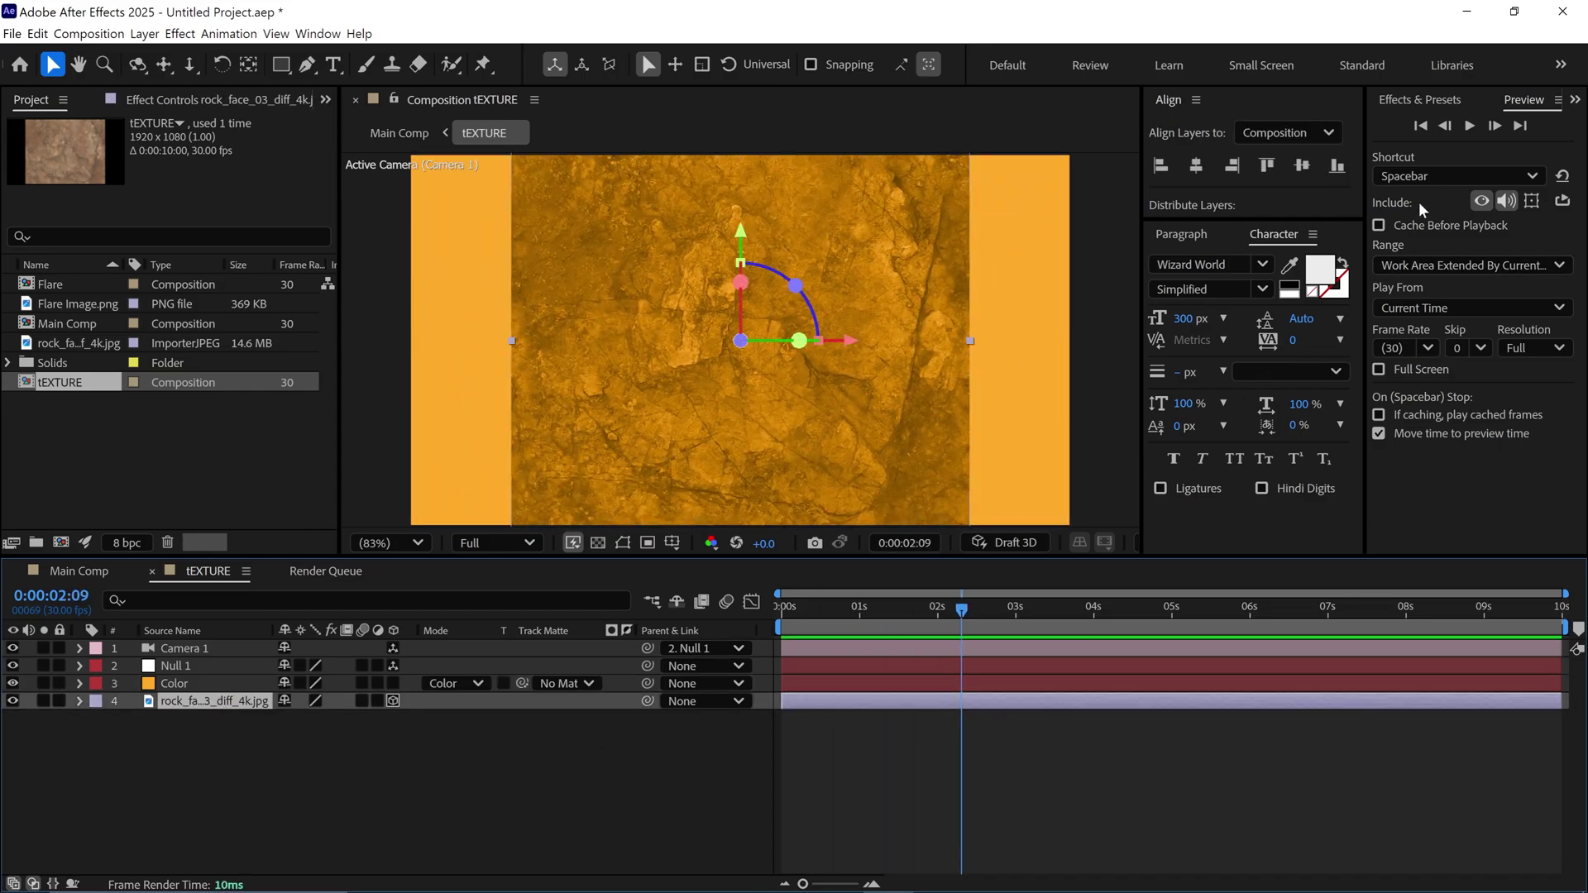
pyautogui.click(1454, 108)
pyautogui.click(1429, 116)
pyautogui.write('au')
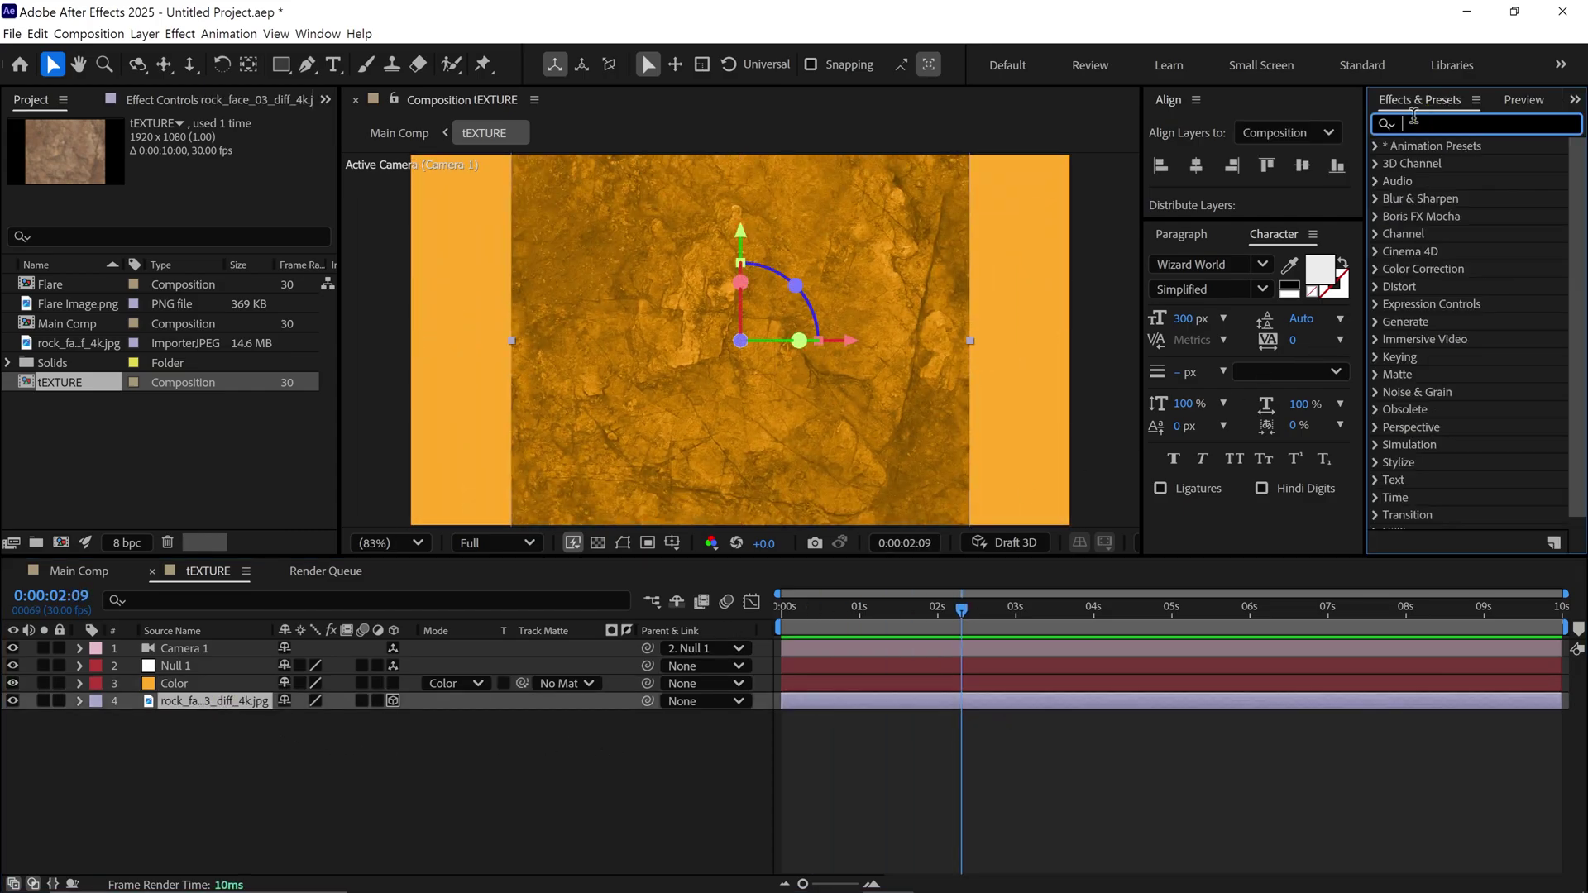
pyautogui.write('to color')
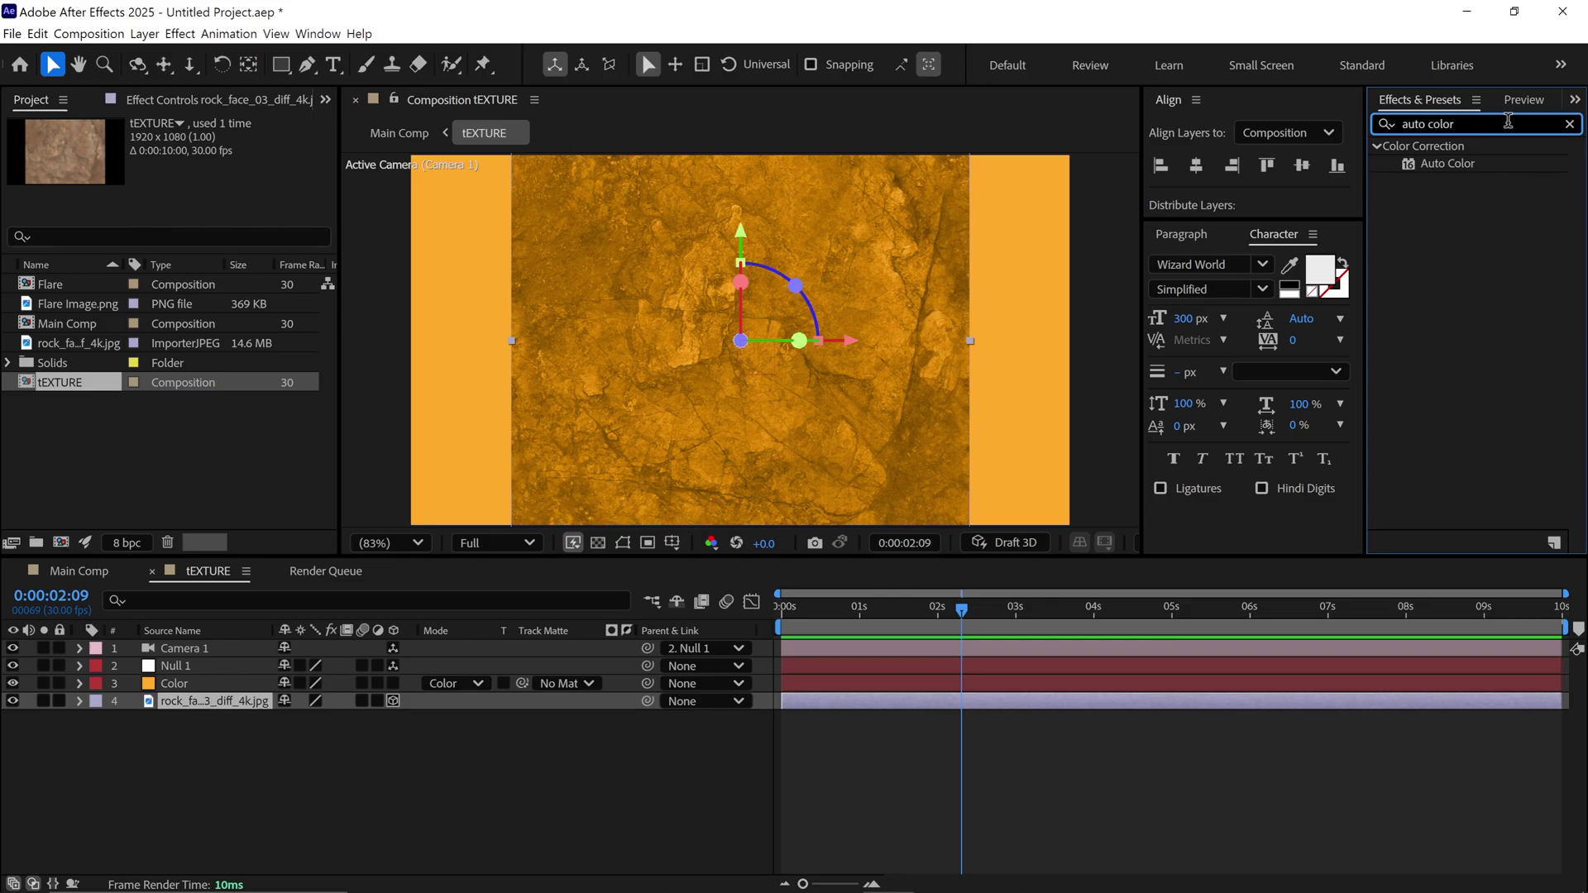
pyautogui.moveTo(1447, 163); pyautogui.dragTo(240, 698)
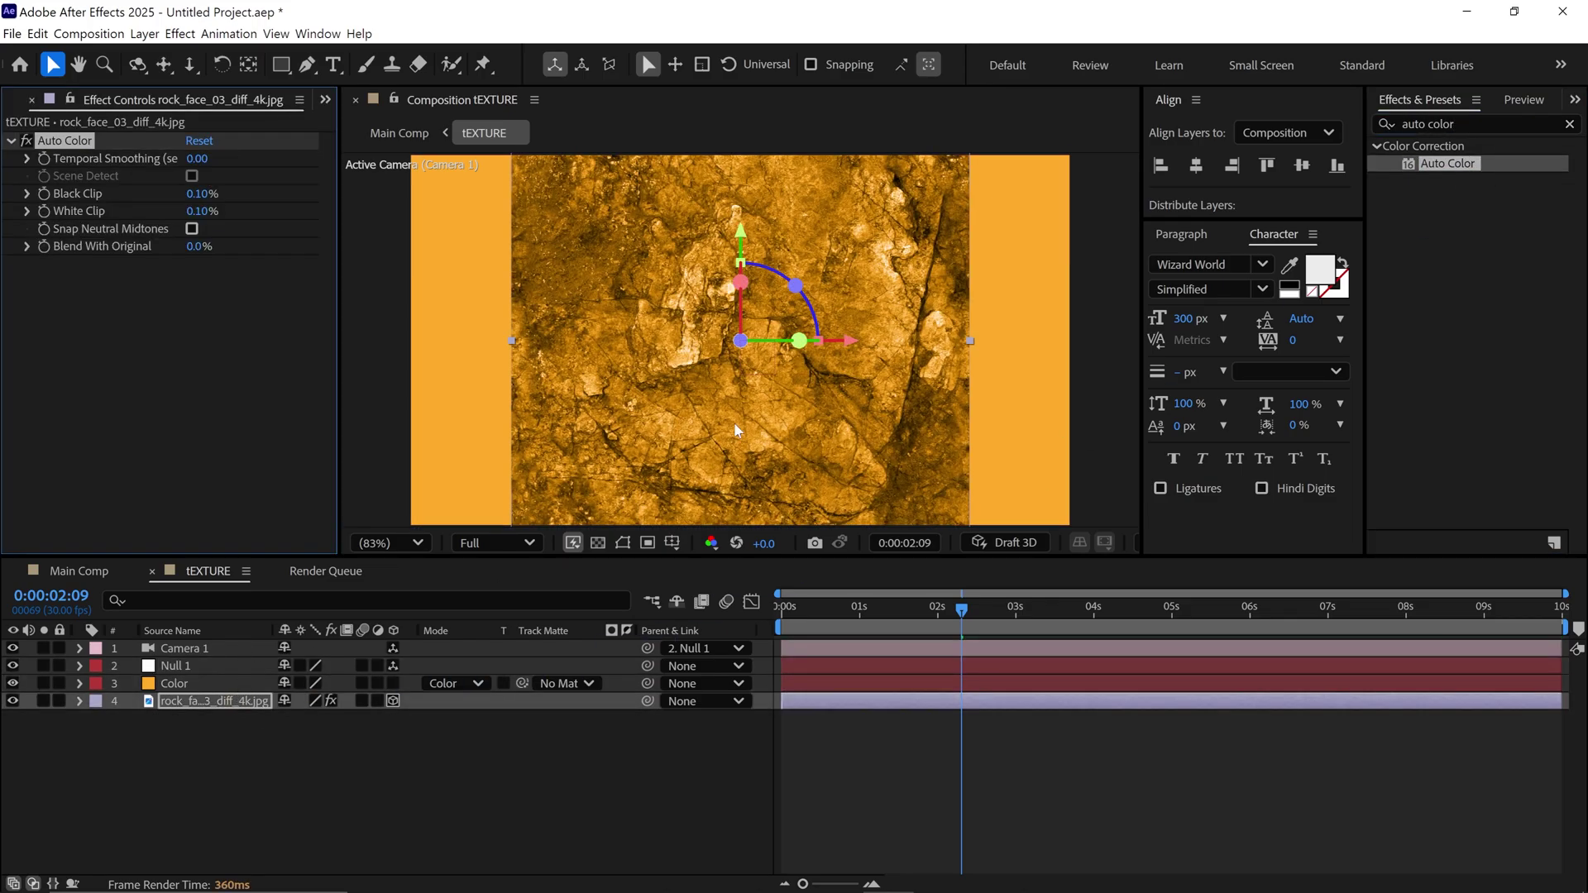
# Set the rock layer's opacity to 50%
pyautogui.click(201, 702)
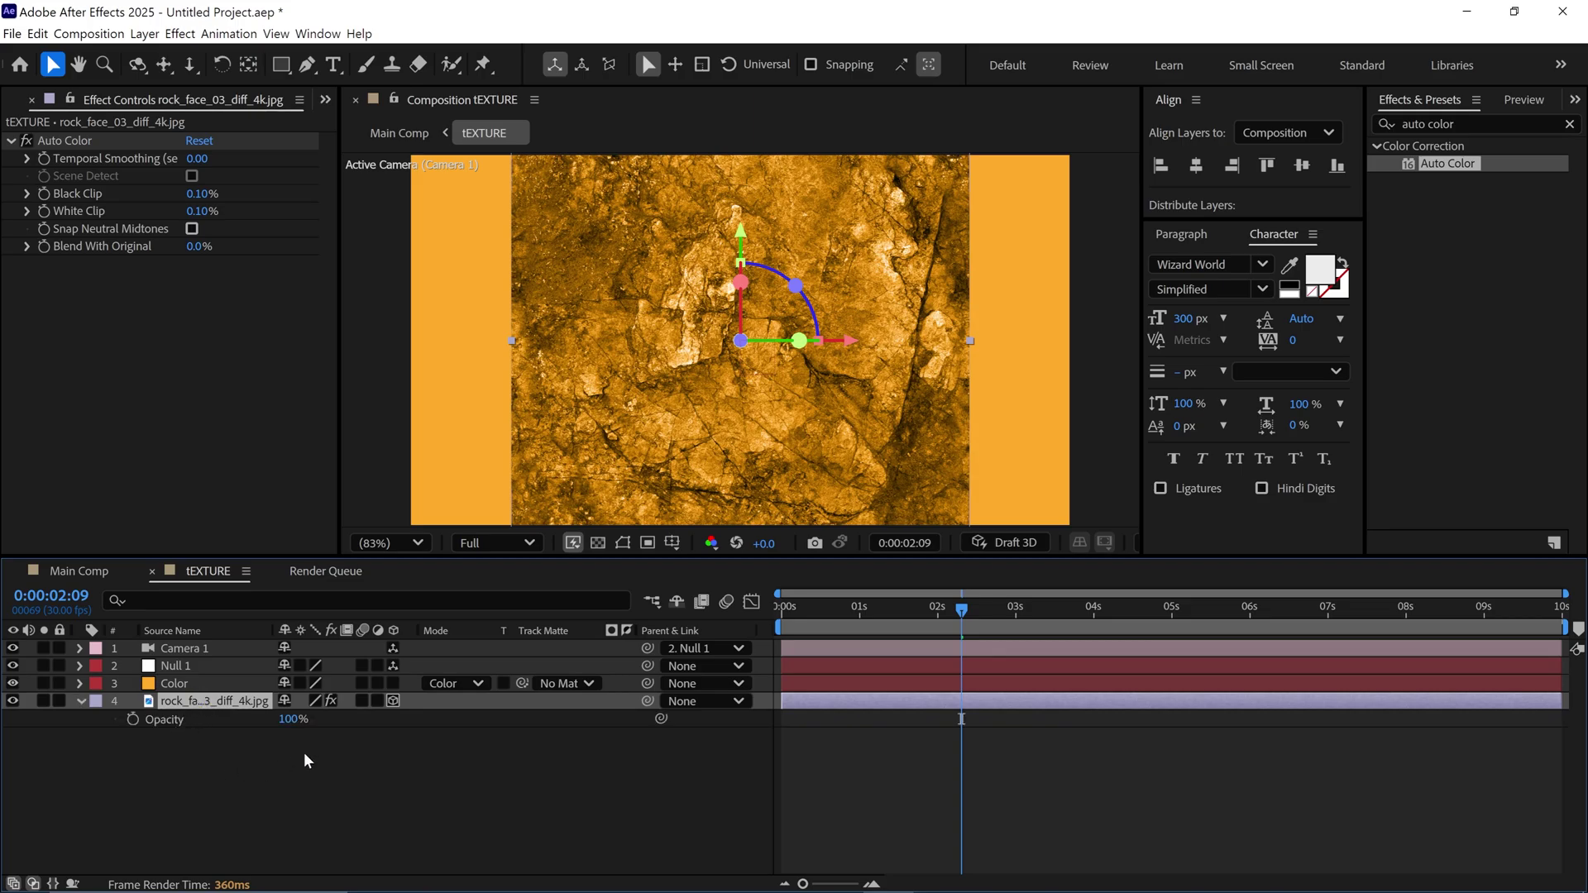
pyautogui.write('50')
pyautogui.click(360, 771)
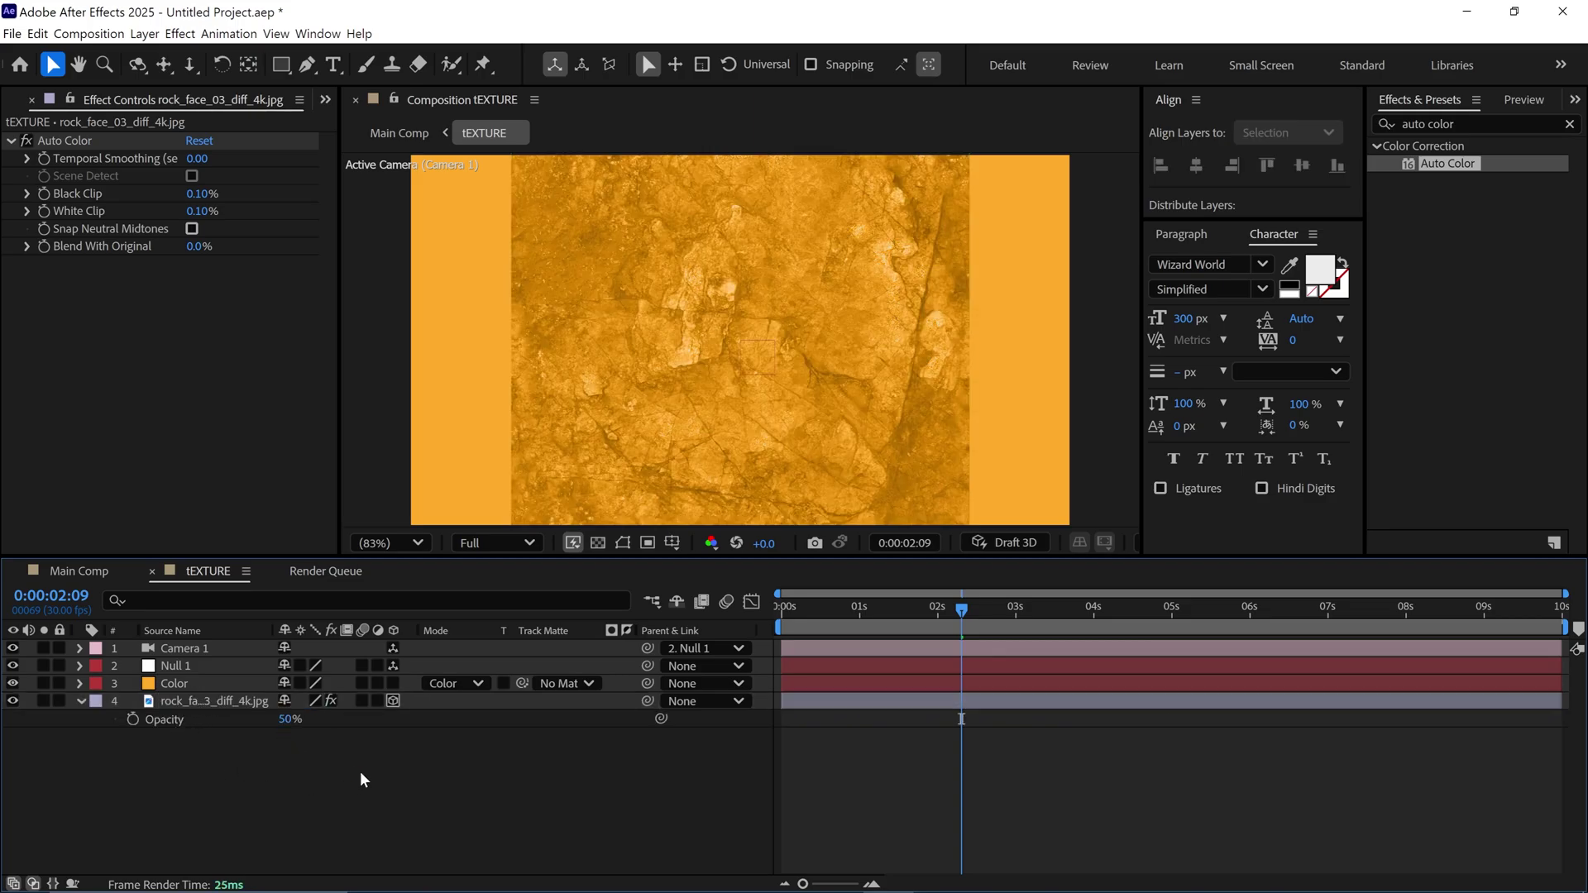
pyautogui.click(81, 701)
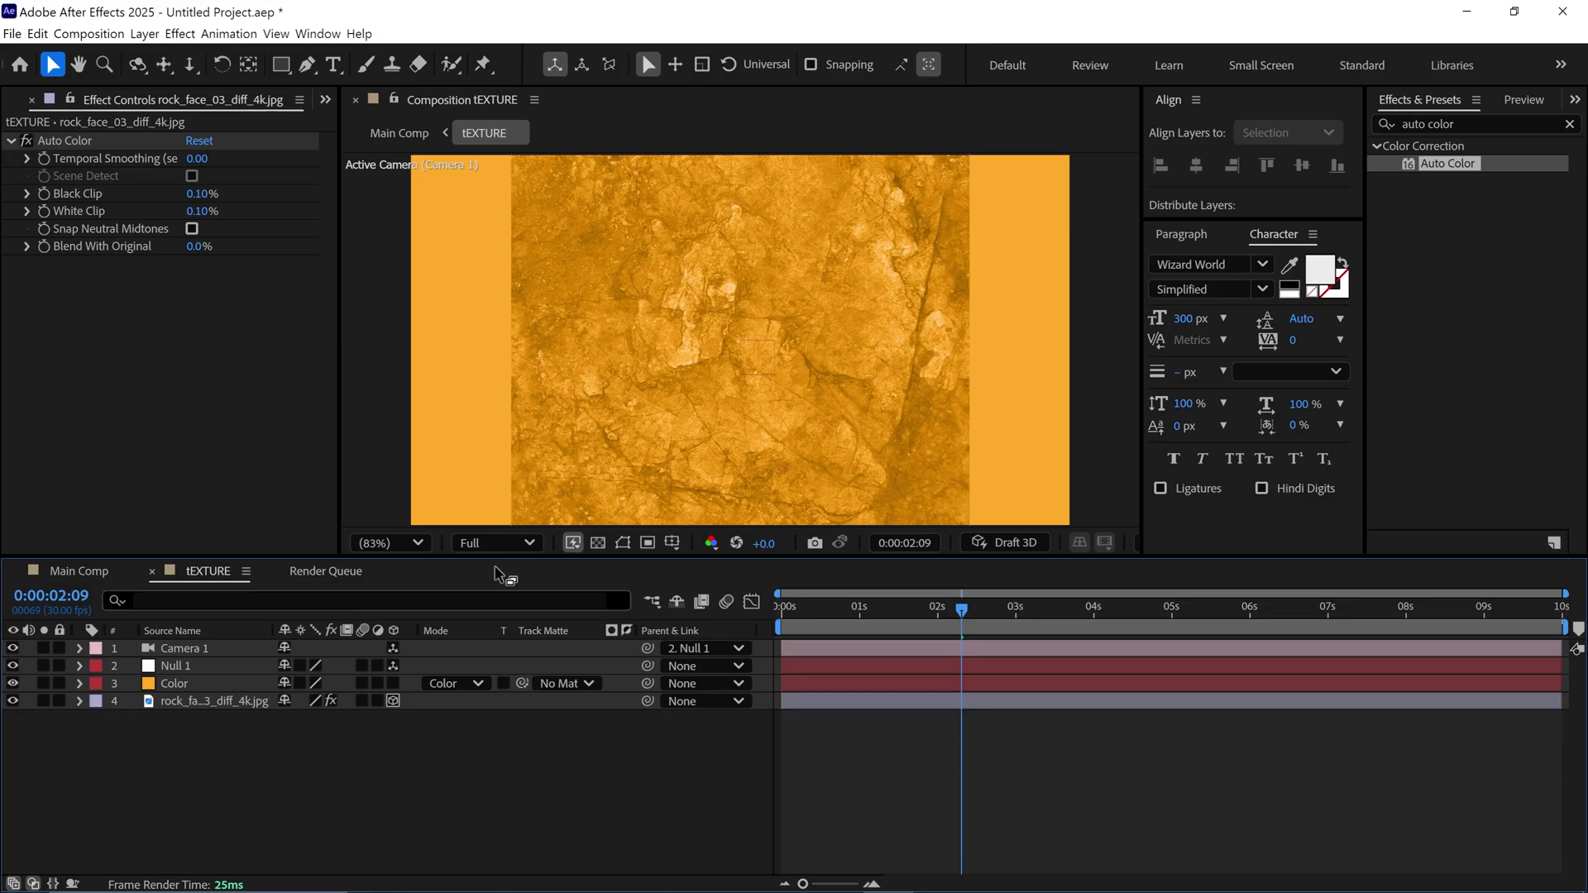
# In Main Comp at 0:00:03:11, move the [tEXTURE] layer just above MUFASA
pyautogui.click(84, 571)
pyautogui.moveTo(994, 612); pyautogui.dragTo(1043, 613)
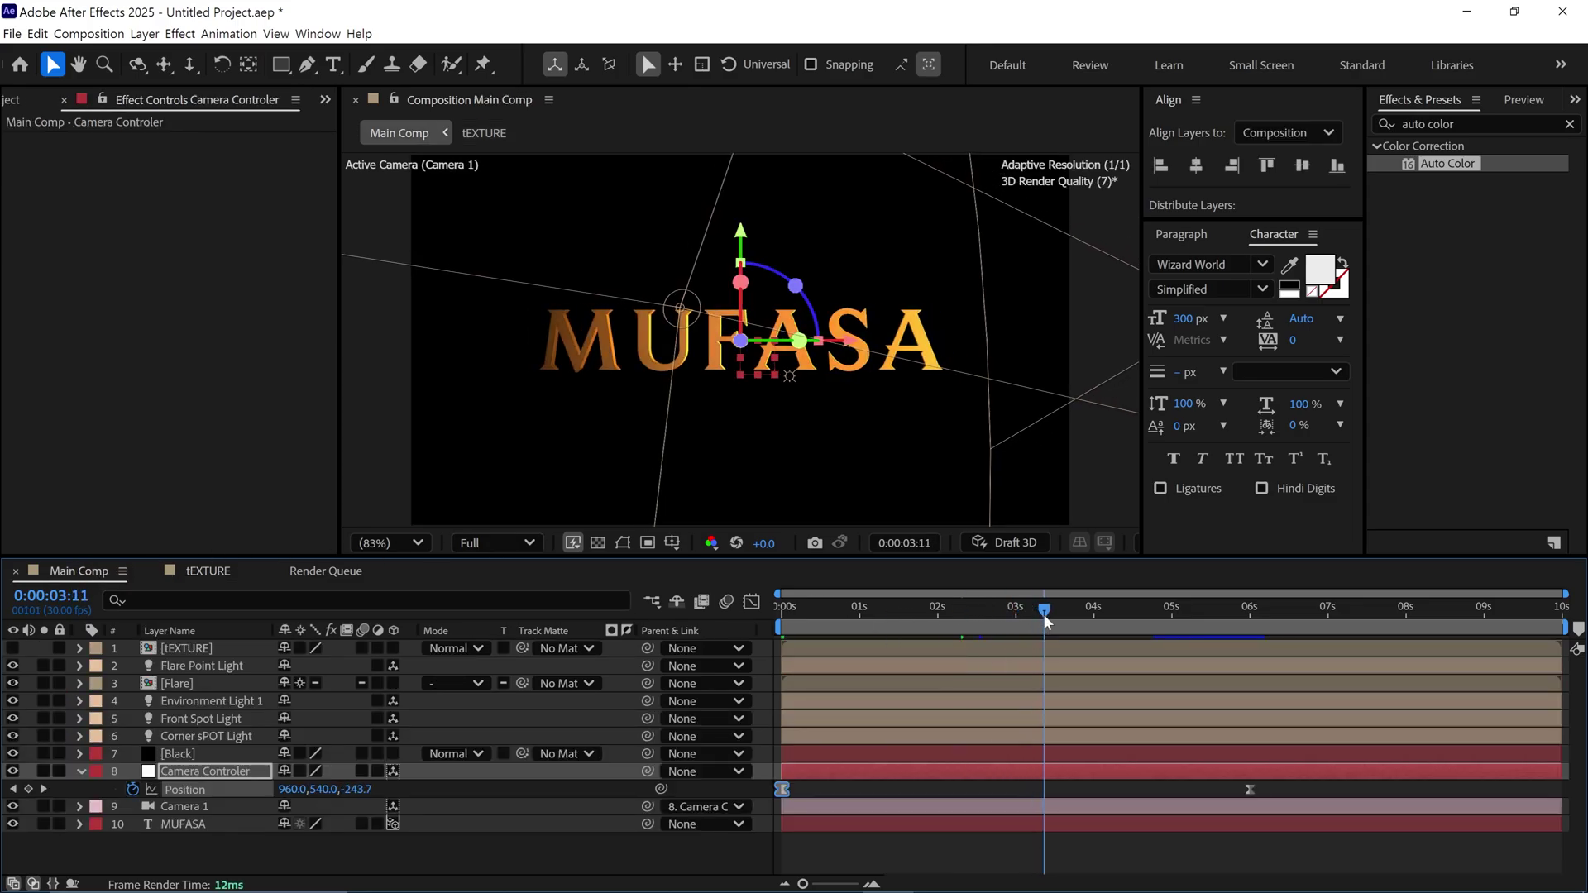
pyautogui.click(80, 772)
pyautogui.click(210, 651)
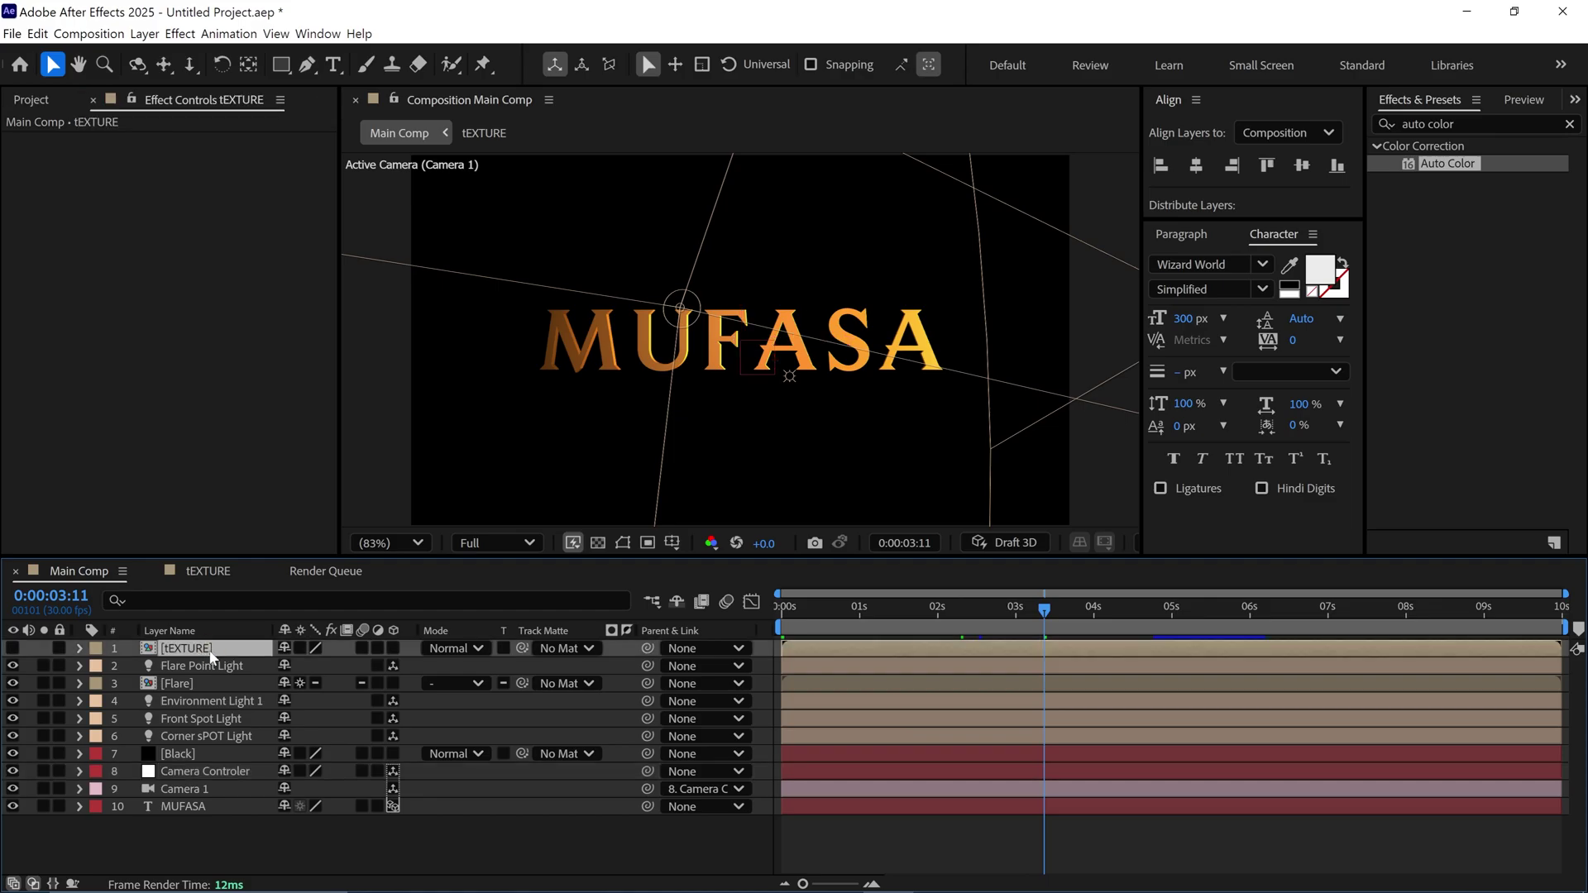
pyautogui.moveTo(211, 658); pyautogui.dragTo(184, 794)
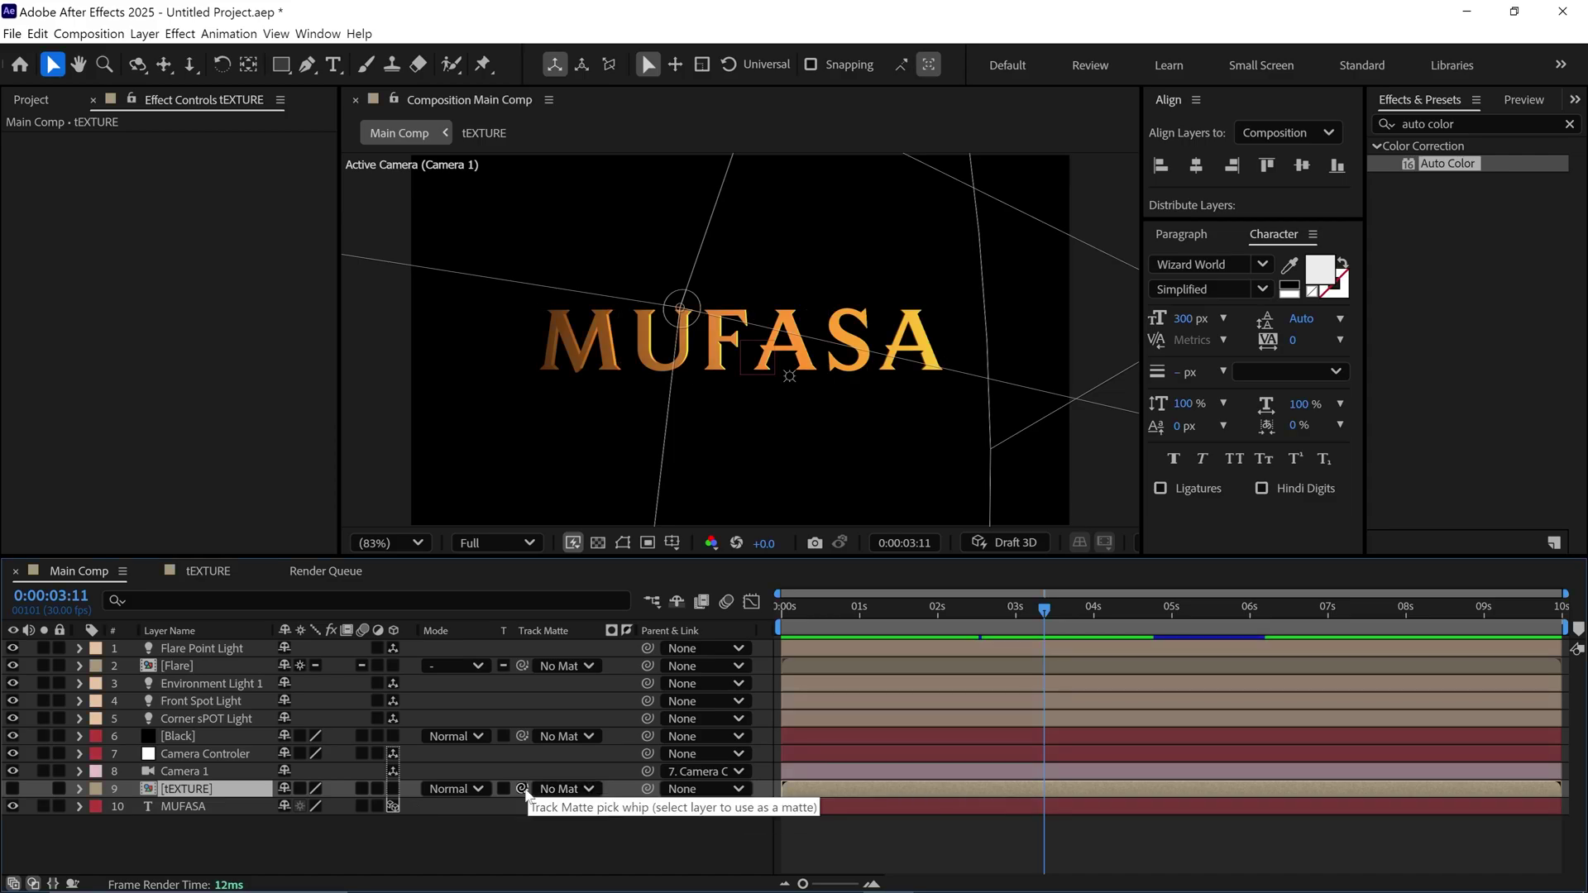
# Set [tEXTURE]'s track matte to MUFASA as a Luma Matte
pyautogui.moveTo(369, 800); pyautogui.dragTo(212, 808)
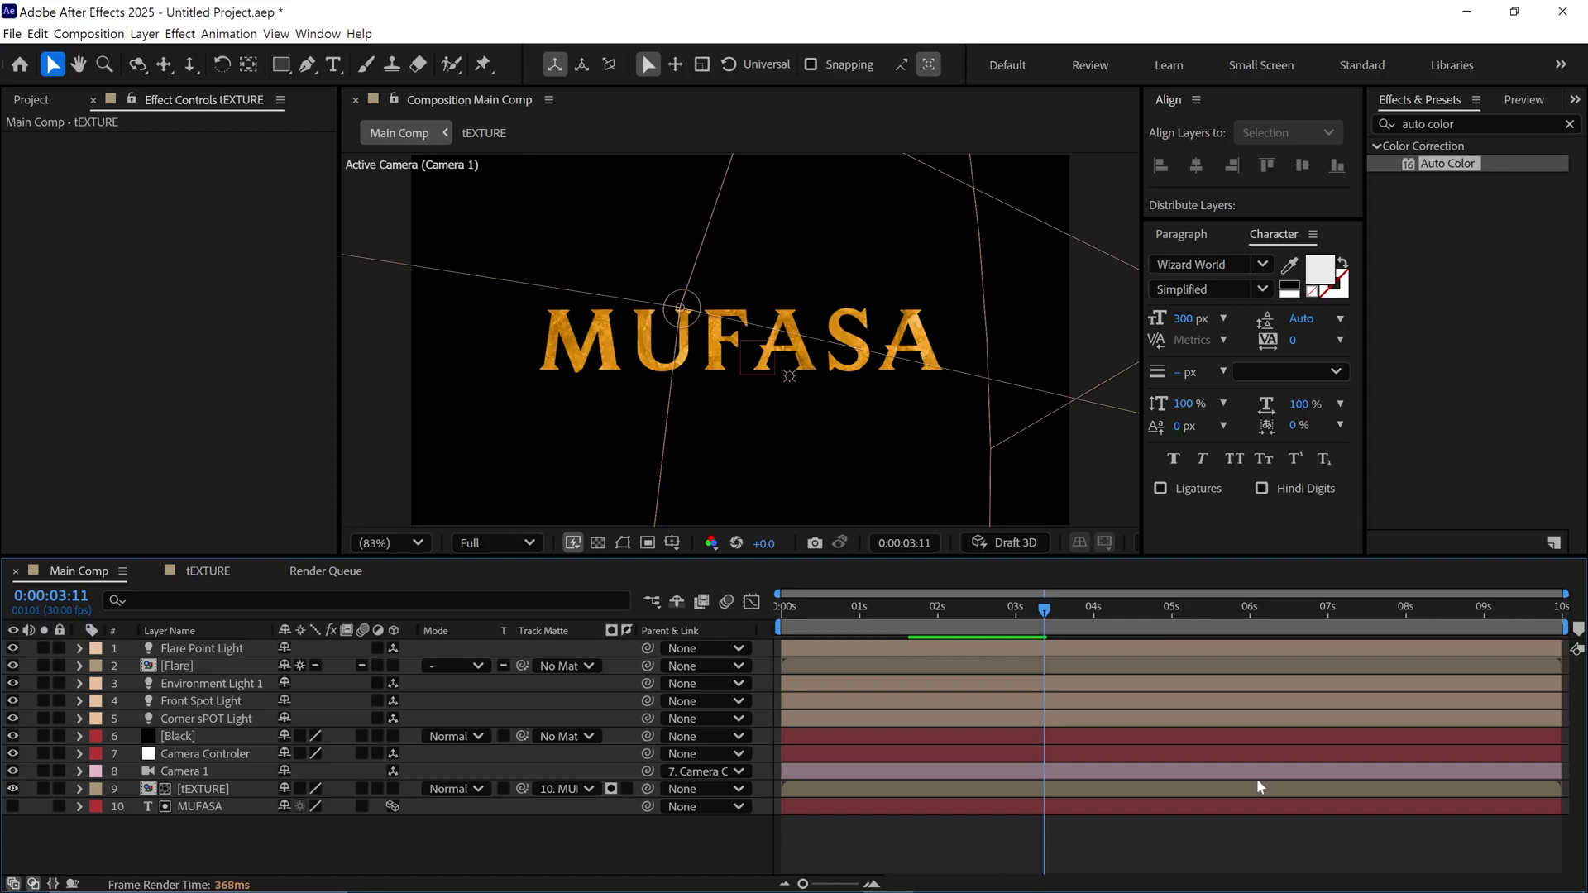
pyautogui.scroll(1, 845, 344)
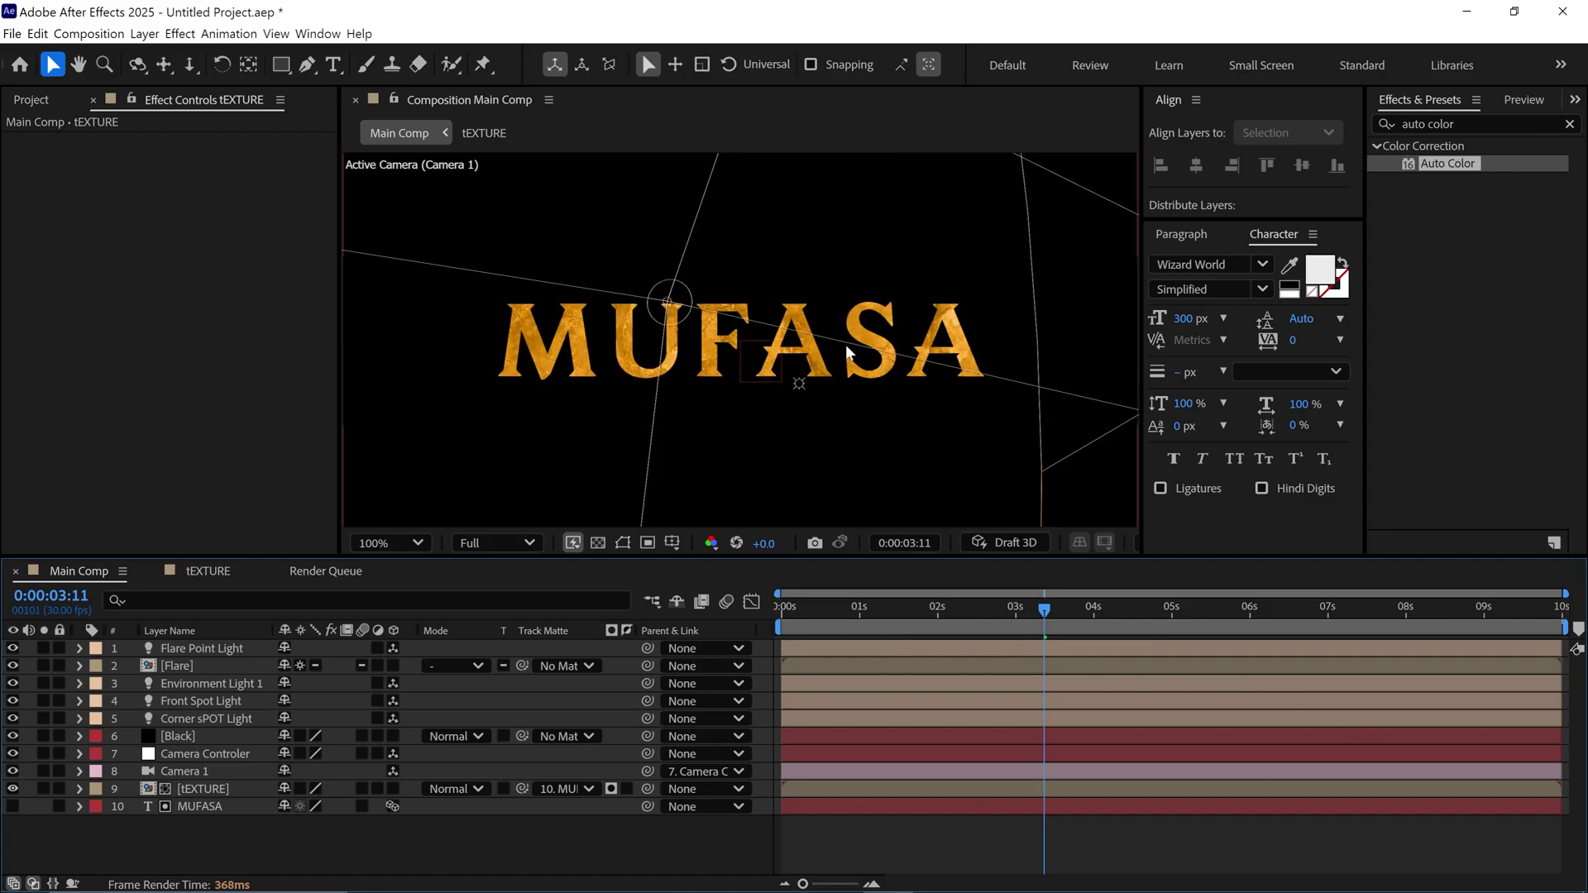
pyautogui.click(1047, 616)
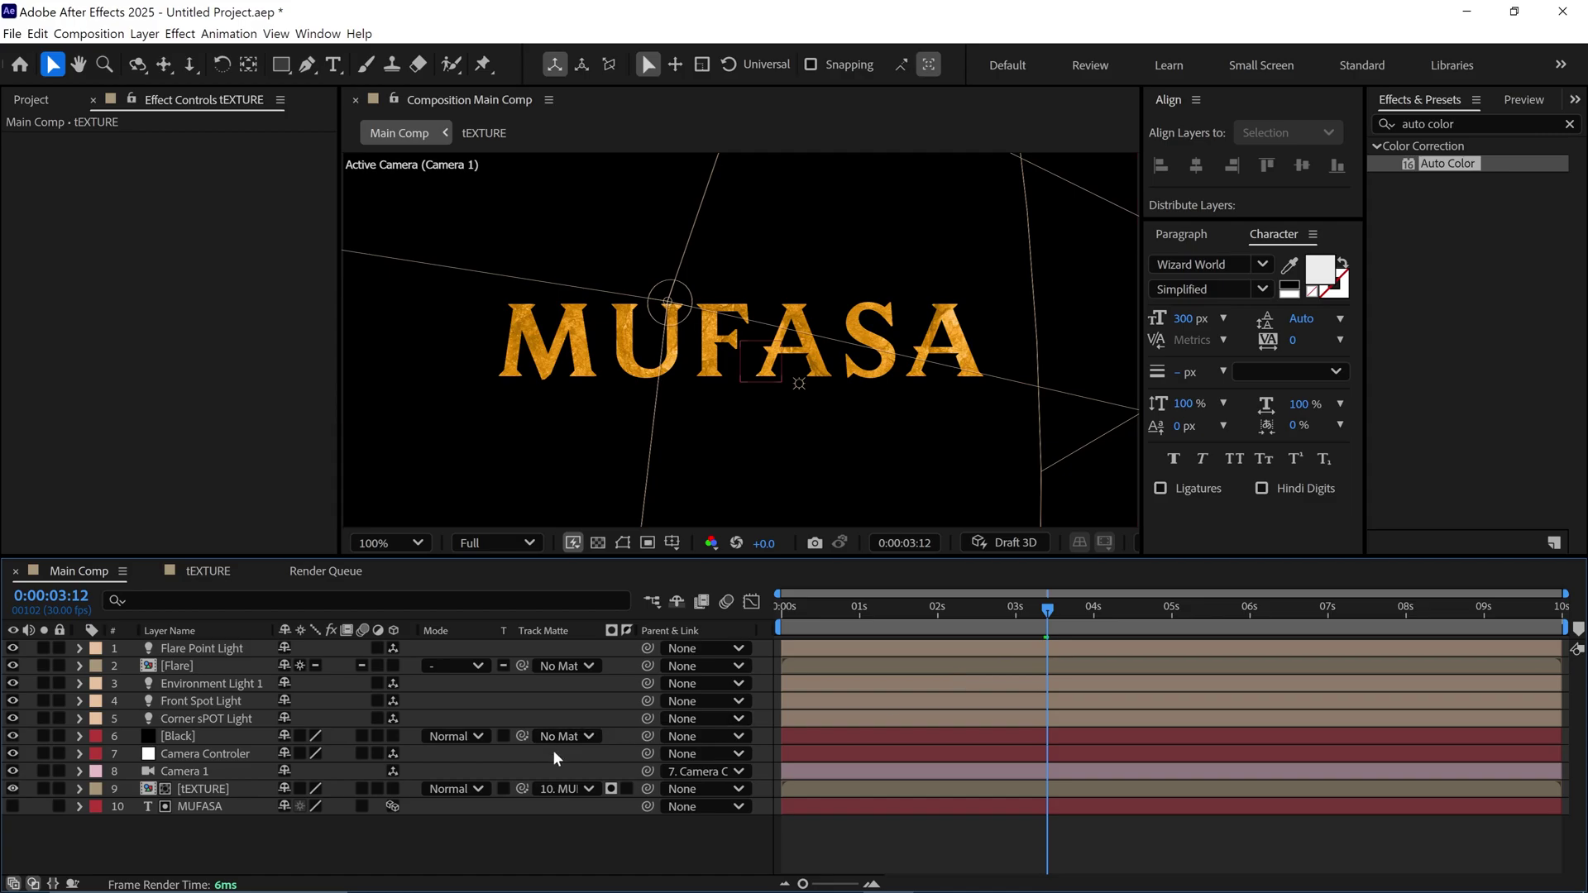
pyautogui.click(611, 789)
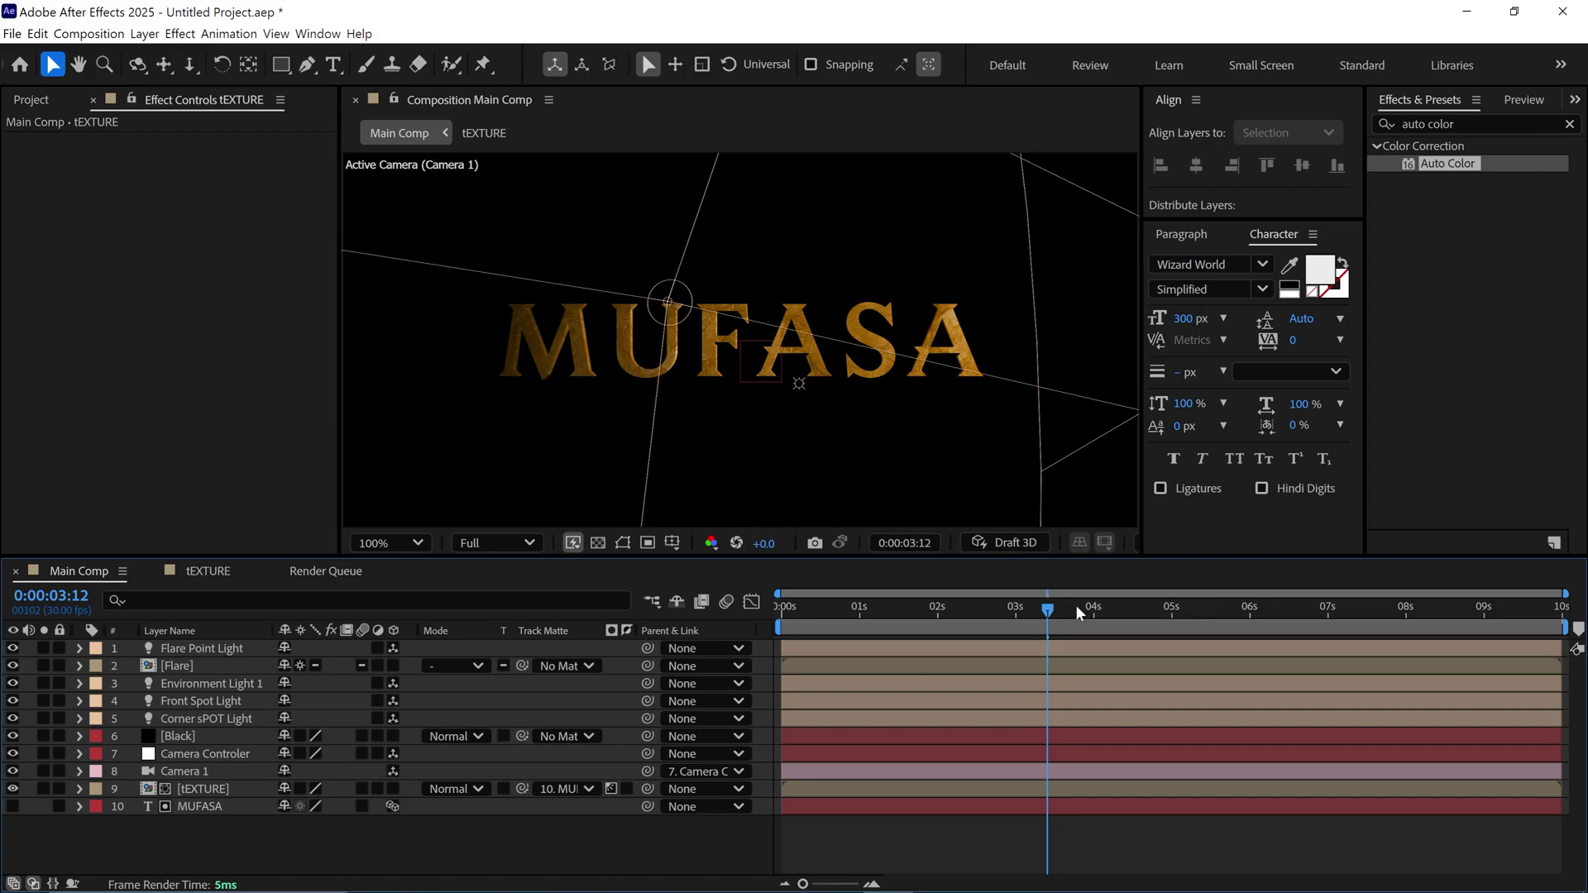
# Preview the textured title animation from the start
pyautogui.moveTo(1075, 612); pyautogui.dragTo(1188, 614)
pyautogui.press('Home')
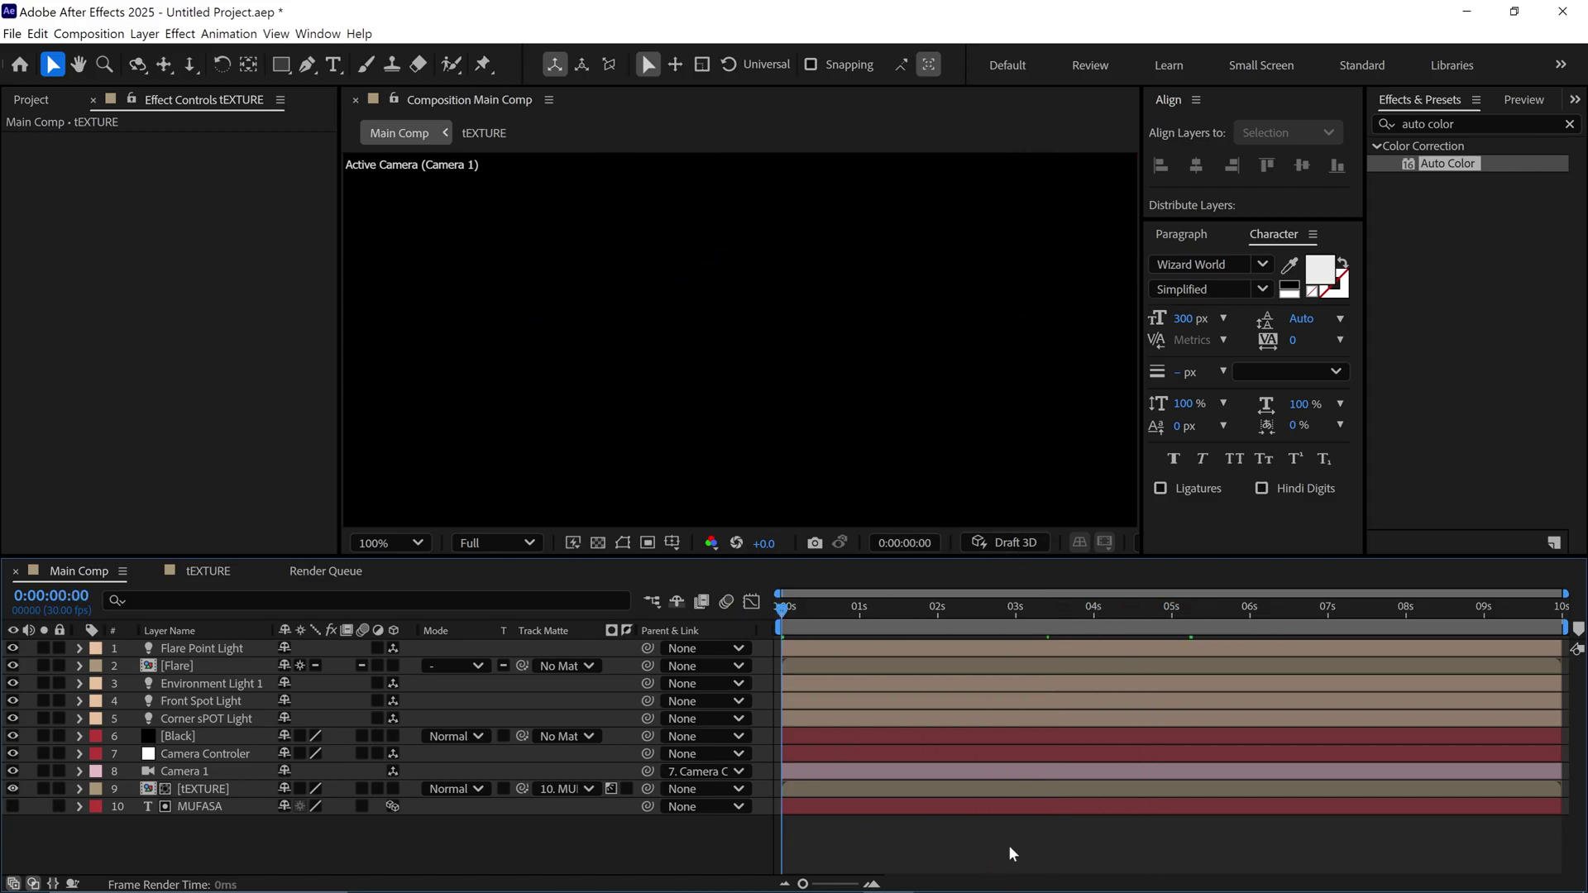
pyautogui.press('space')
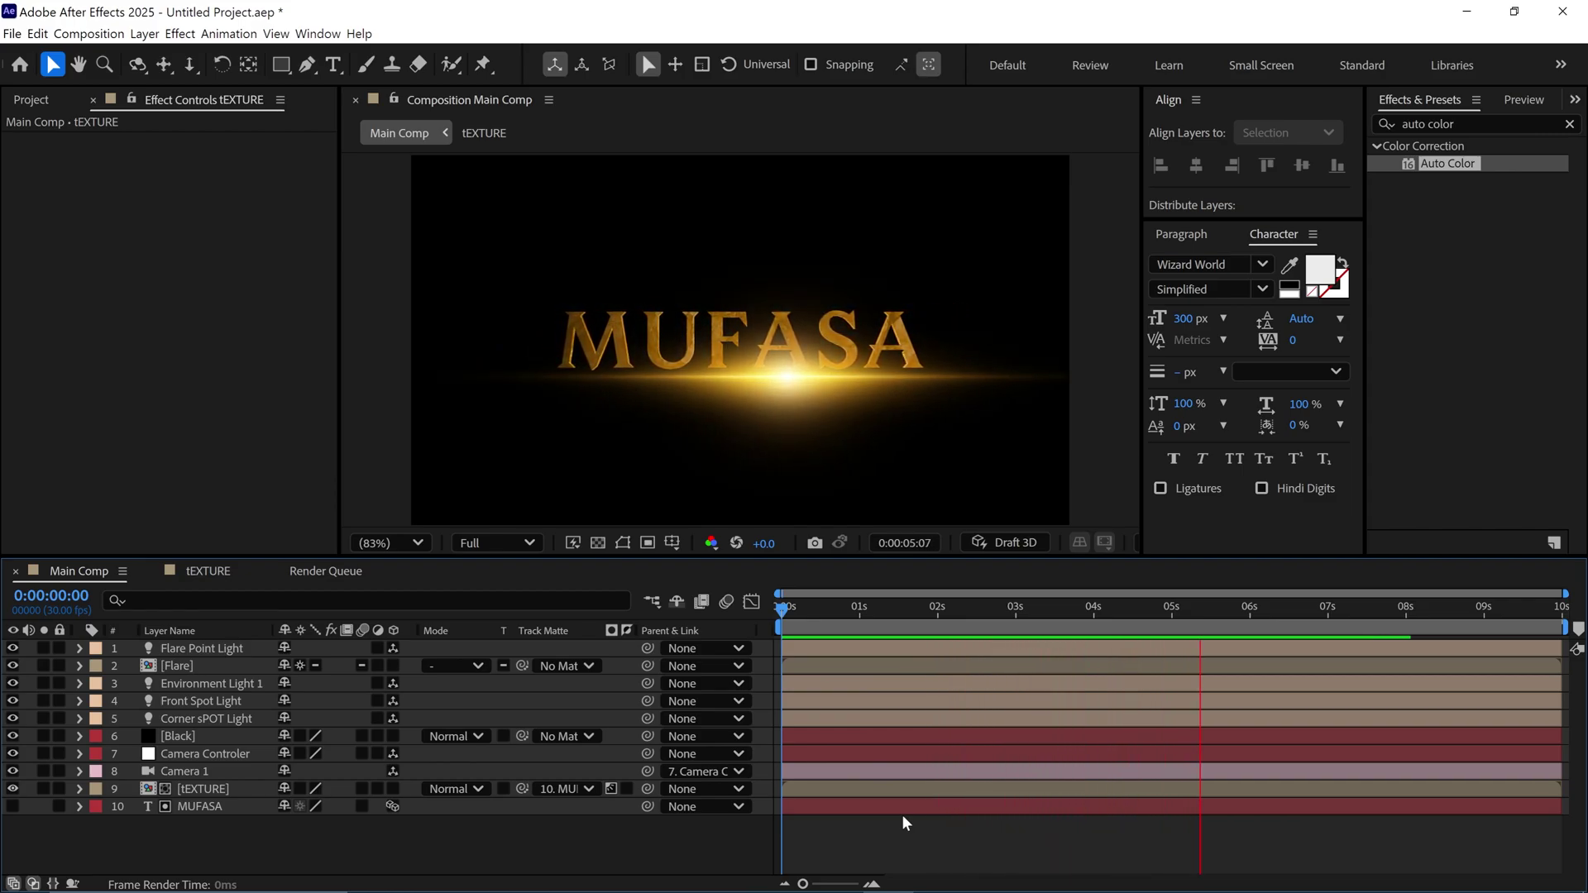
pyautogui.click(901, 813)
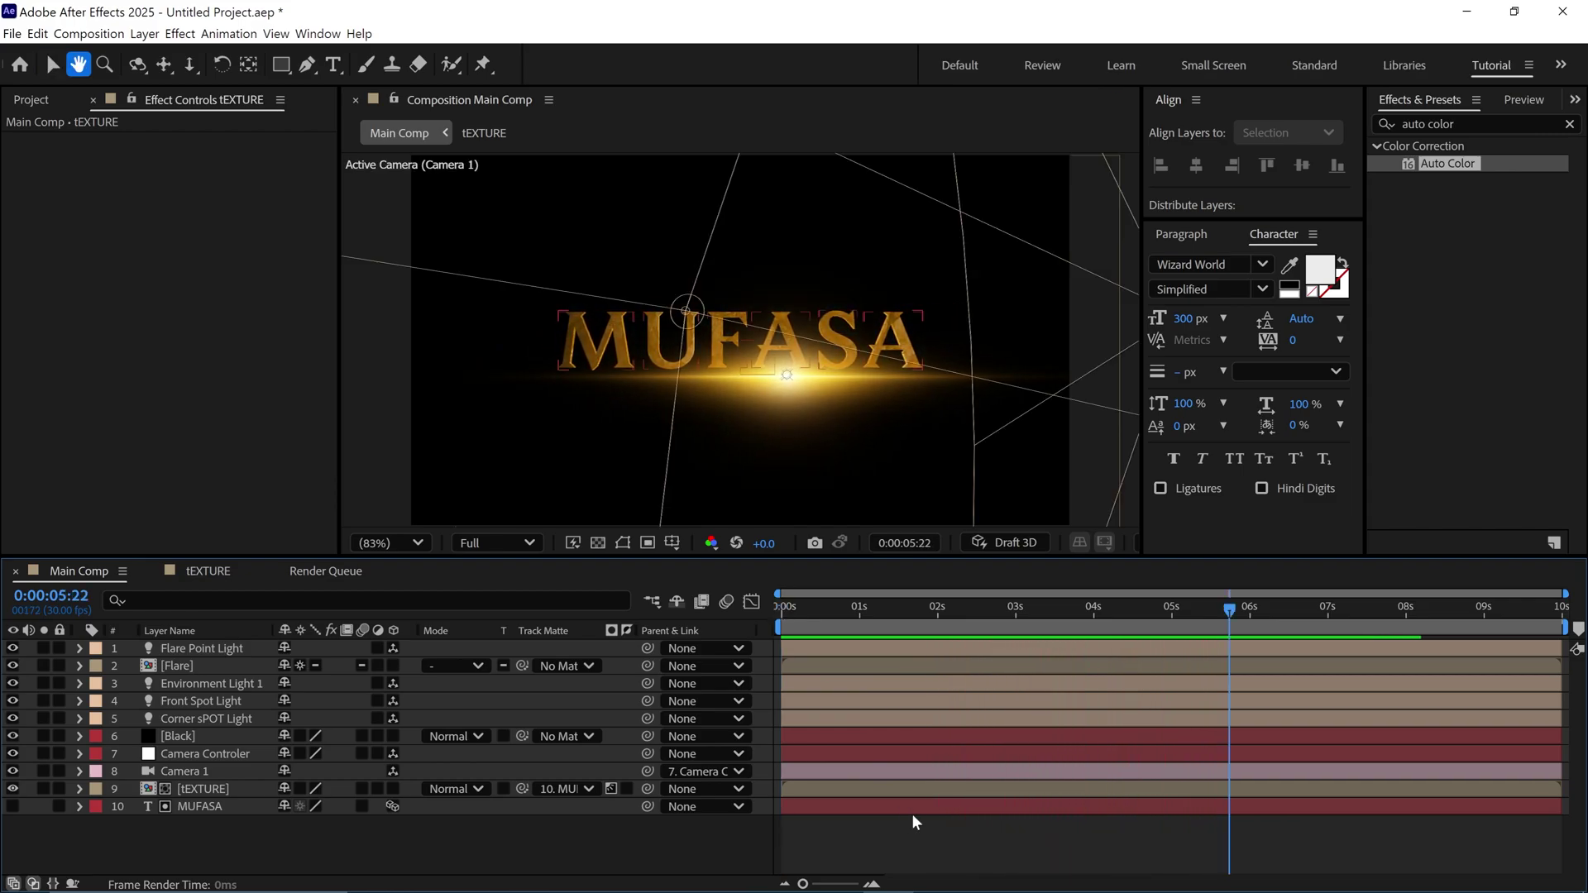
# Create a composition named Animation and nest Main Comp inside it as its only layer
pyautogui.click(31, 100)
pyautogui.click(61, 543)
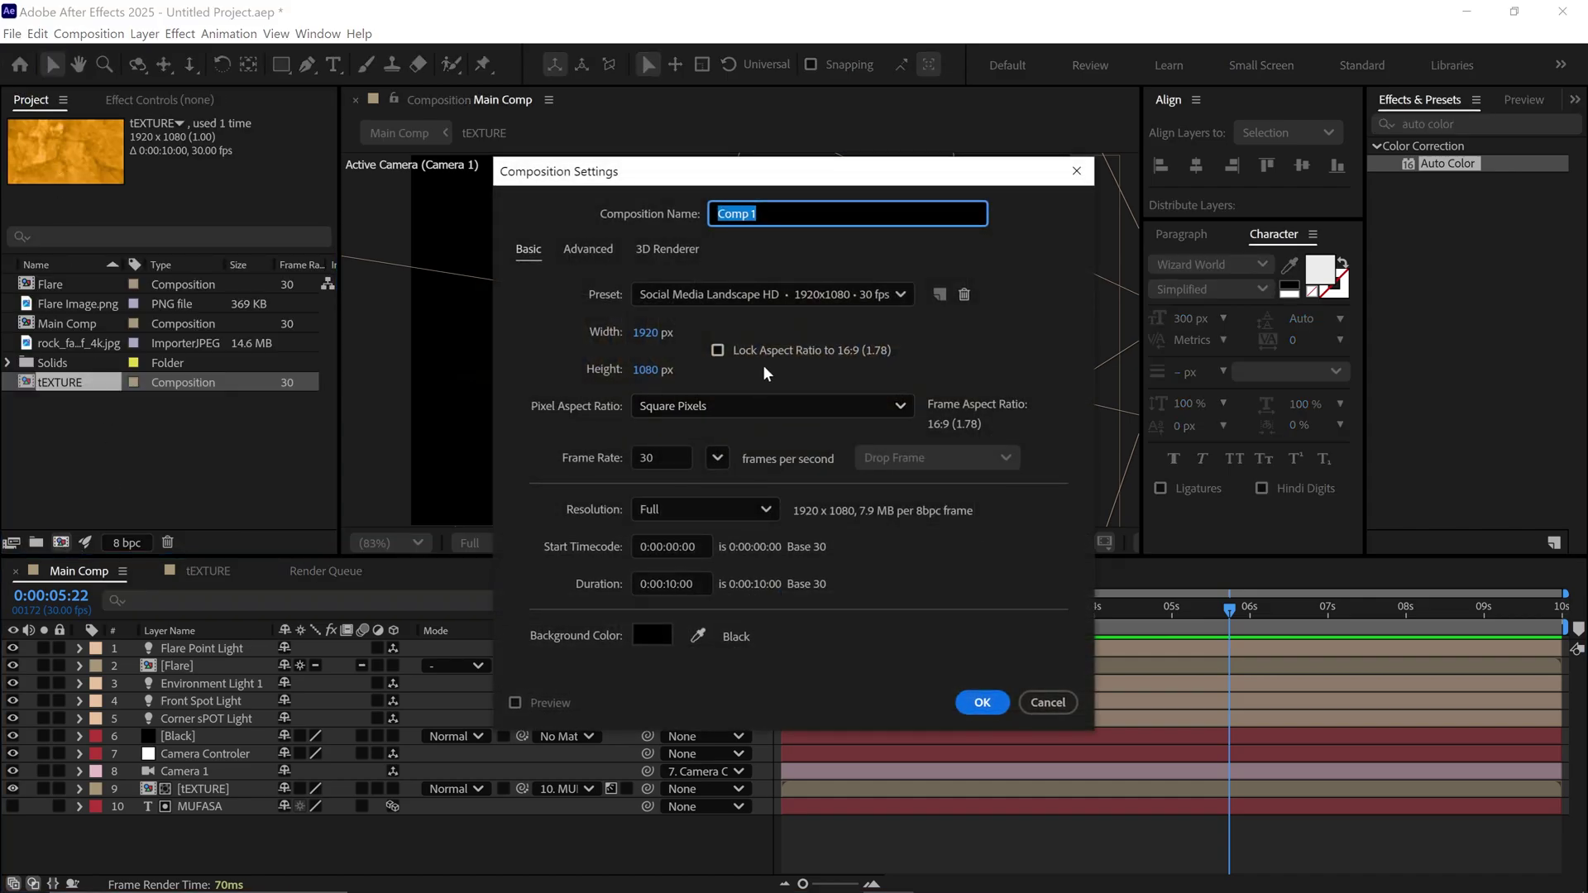
pyautogui.write('Animation')
pyautogui.click(983, 703)
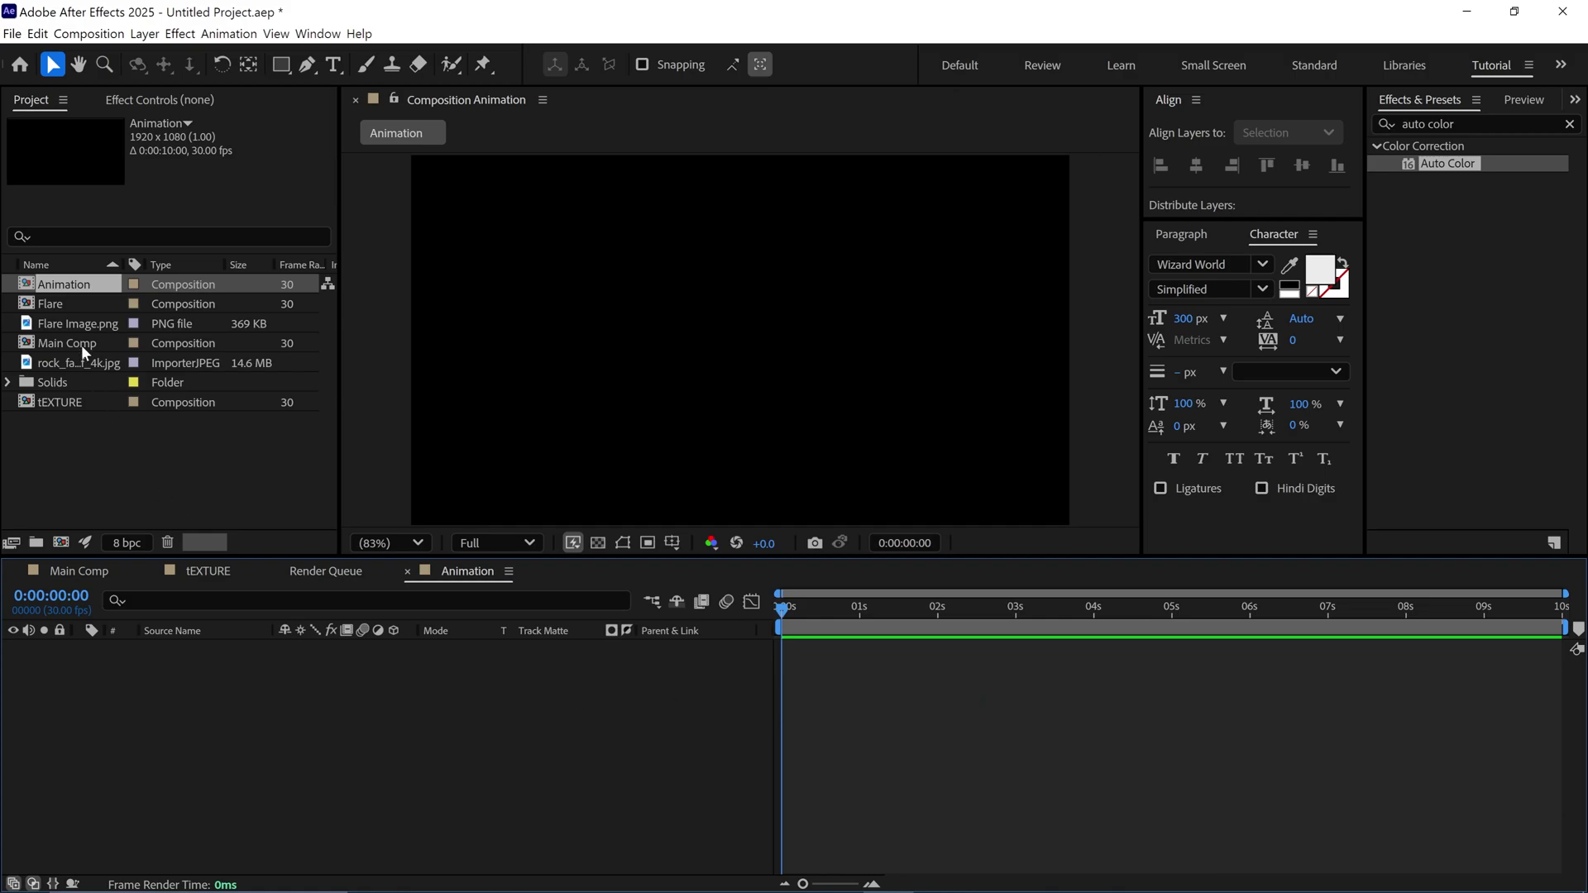
pyautogui.moveTo(66, 342); pyautogui.dragTo(137, 693)
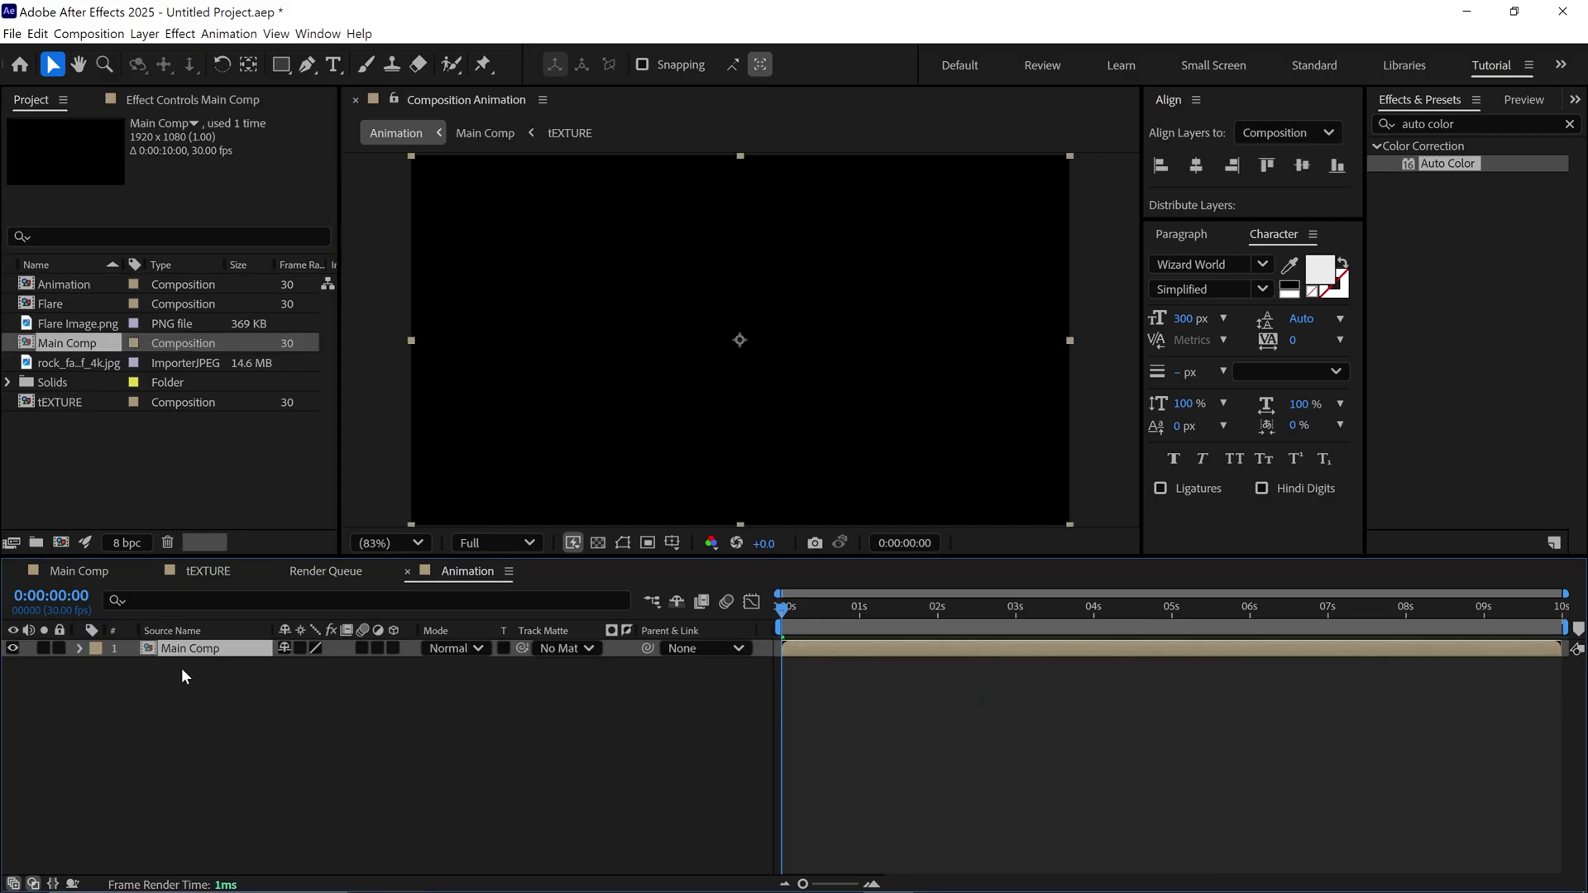
pyautogui.moveTo(808, 603); pyautogui.dragTo(1130, 637)
# Add an adjustment layer above Main Comp and apply the Curves effect to it
pyautogui.rightClick(422, 716)
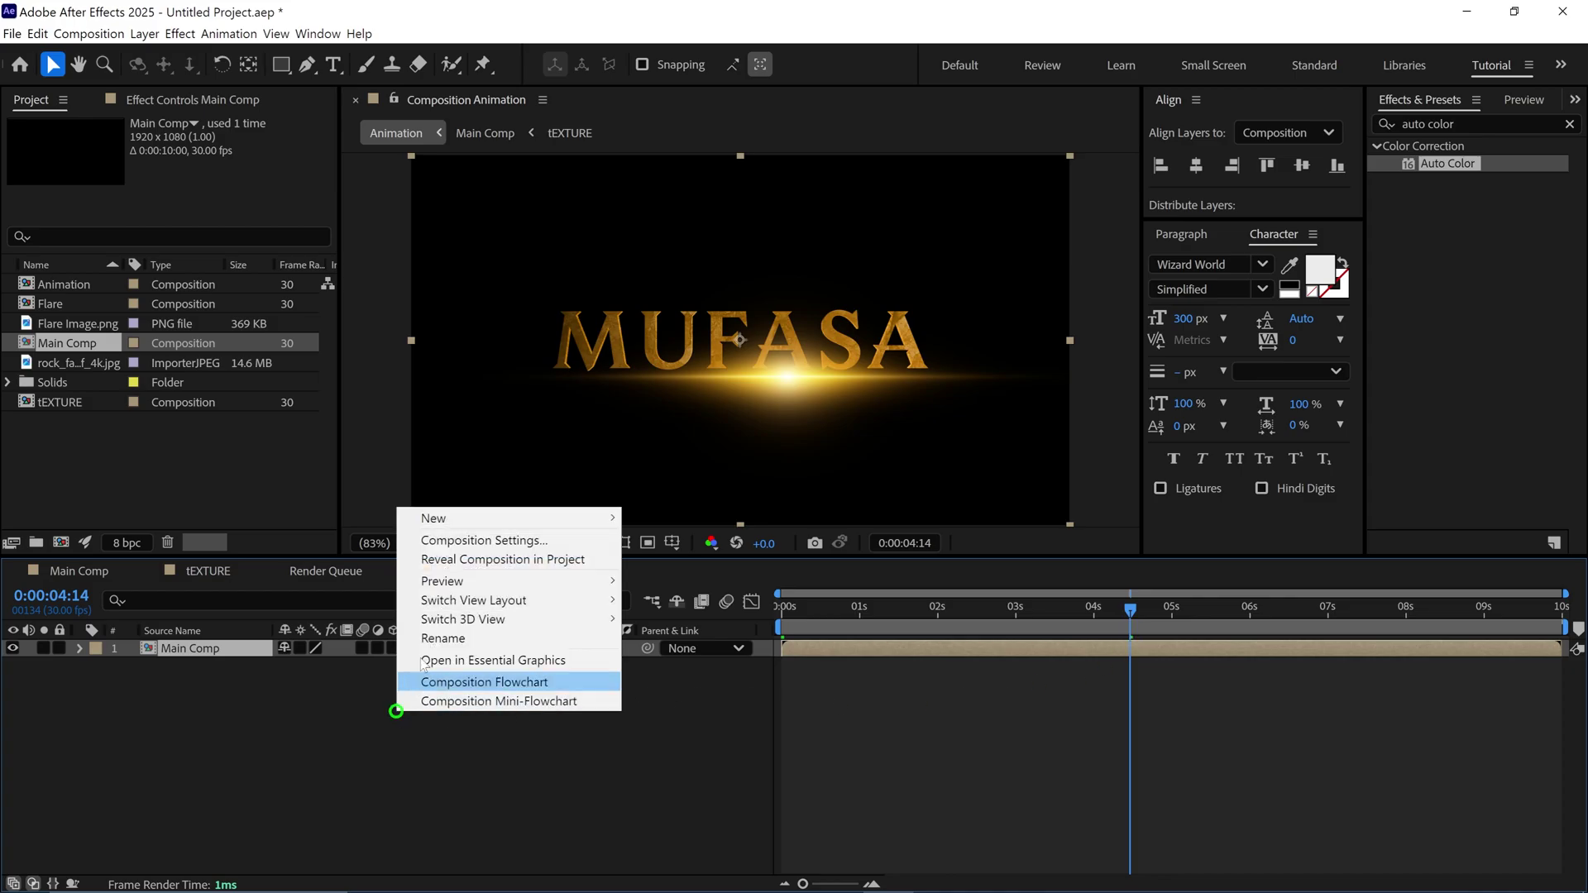
pyautogui.moveTo(443, 526)
pyautogui.click(688, 655)
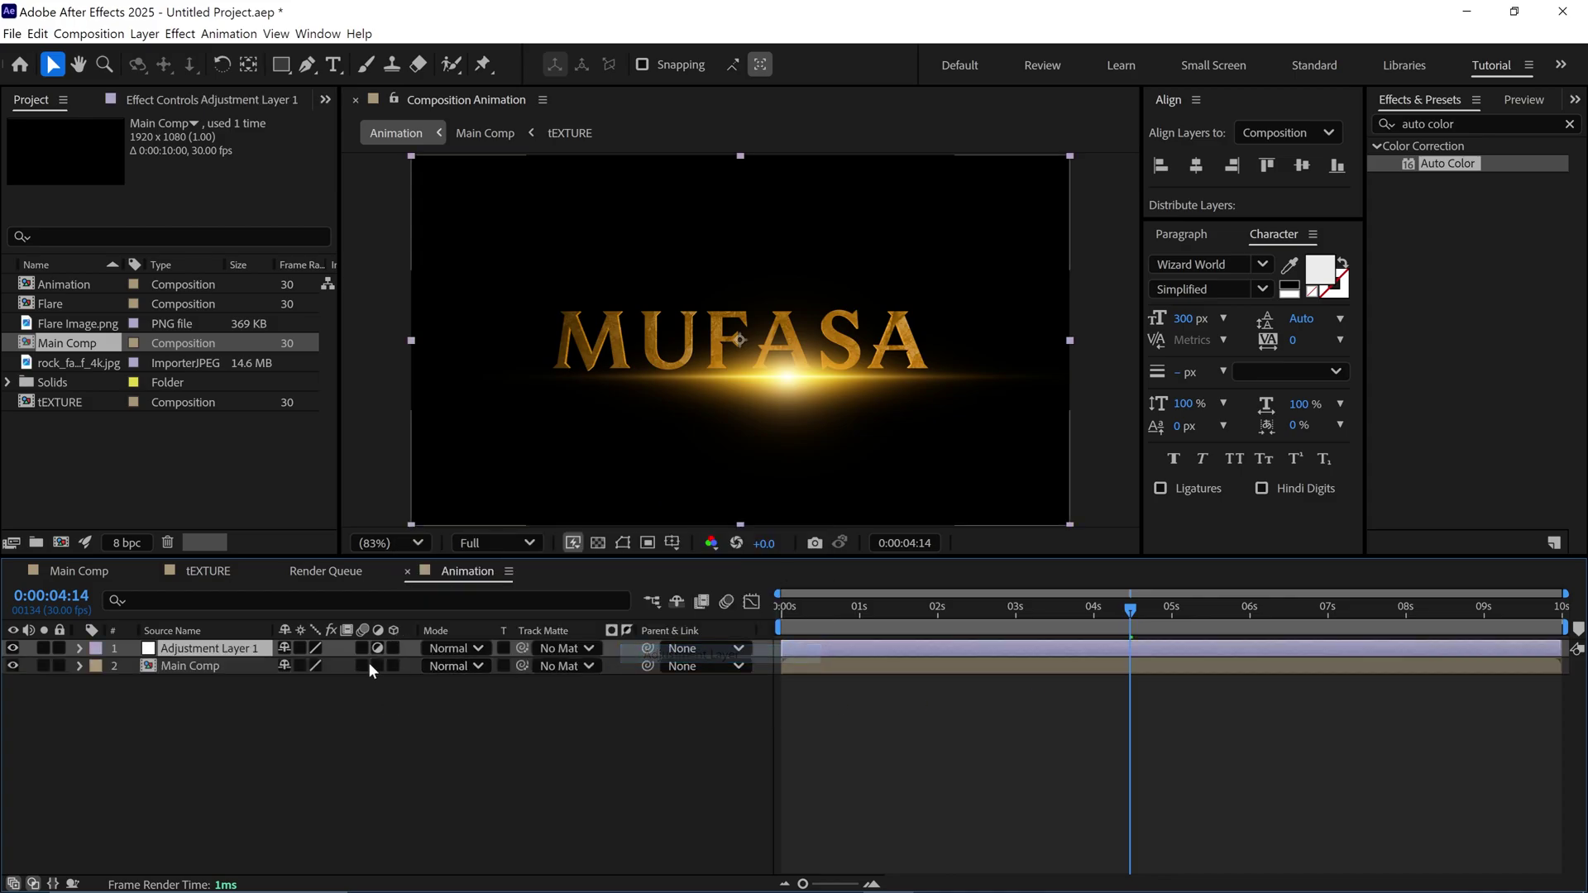
pyautogui.hotkey('ctrl', '7')
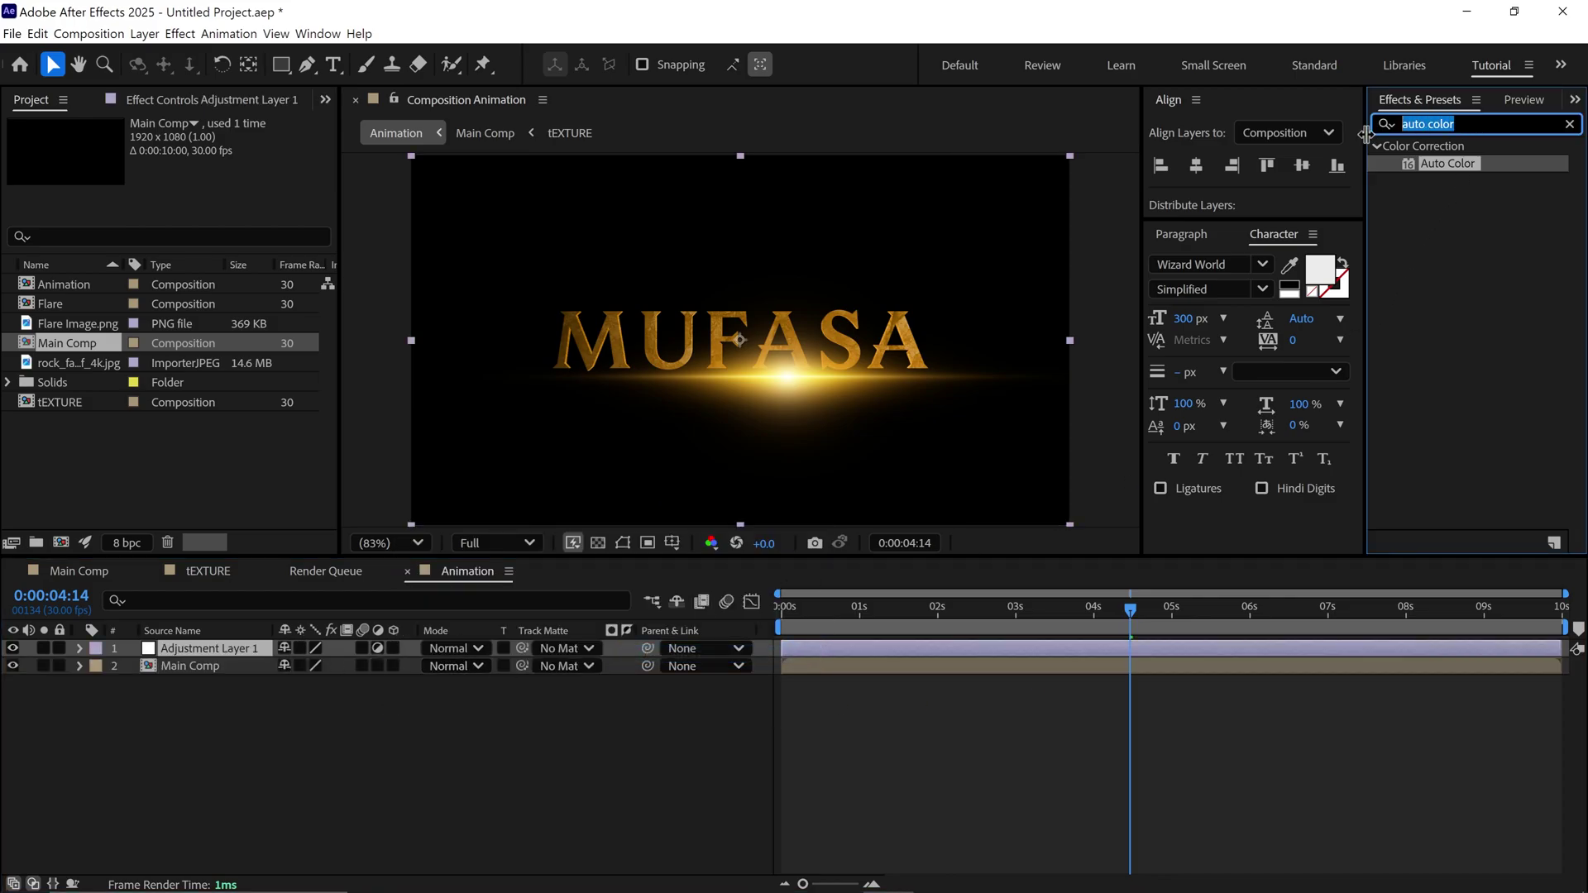
pyautogui.write('curve')
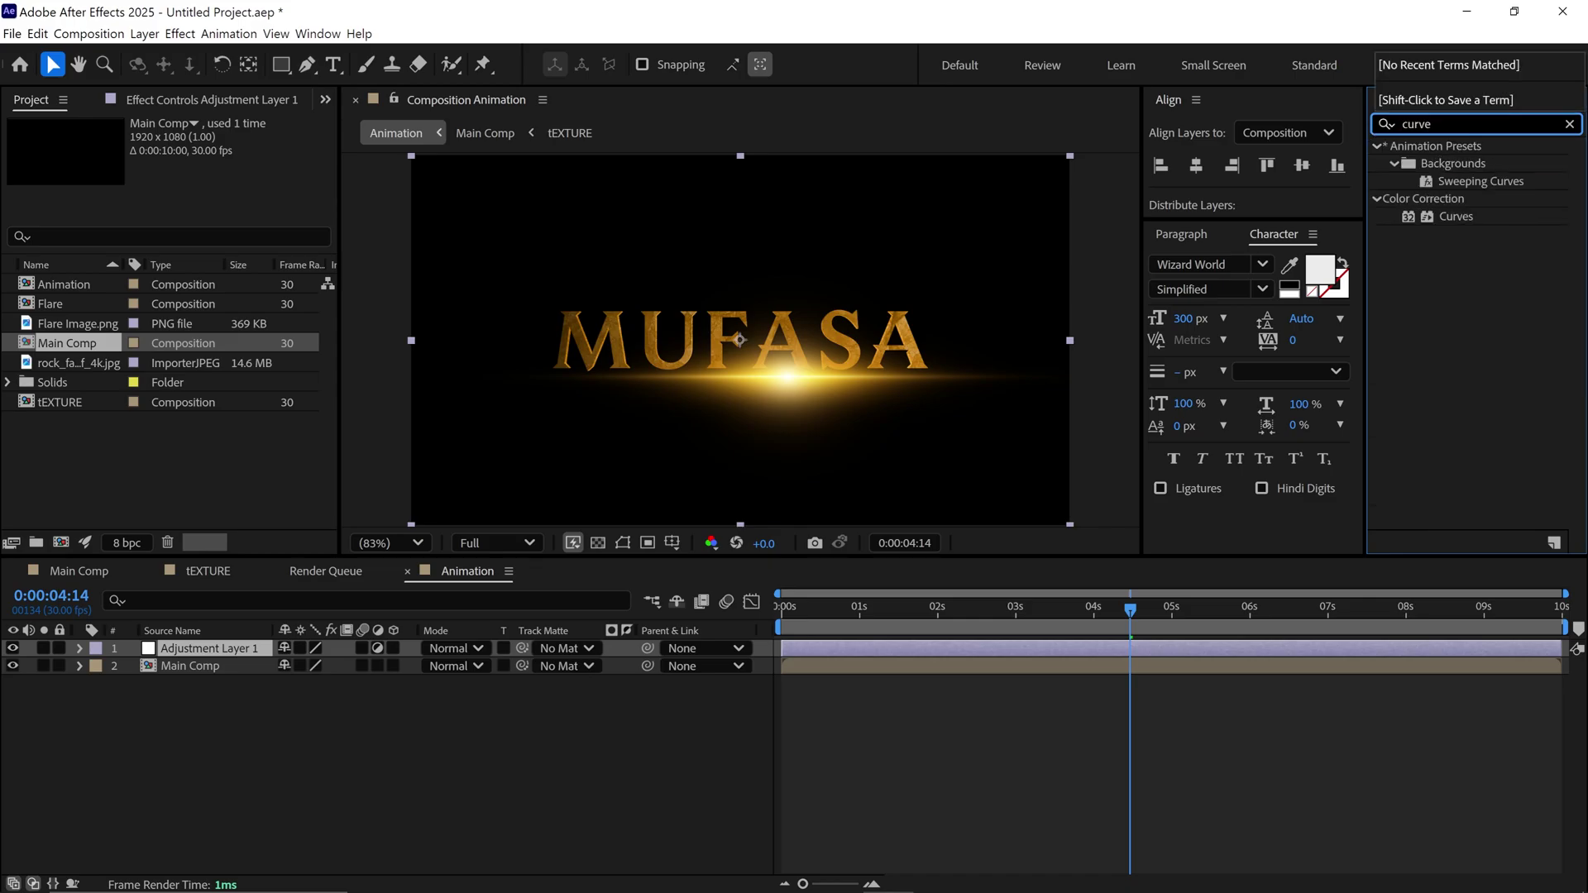
pyautogui.moveTo(1456, 215); pyautogui.dragTo(279, 650)
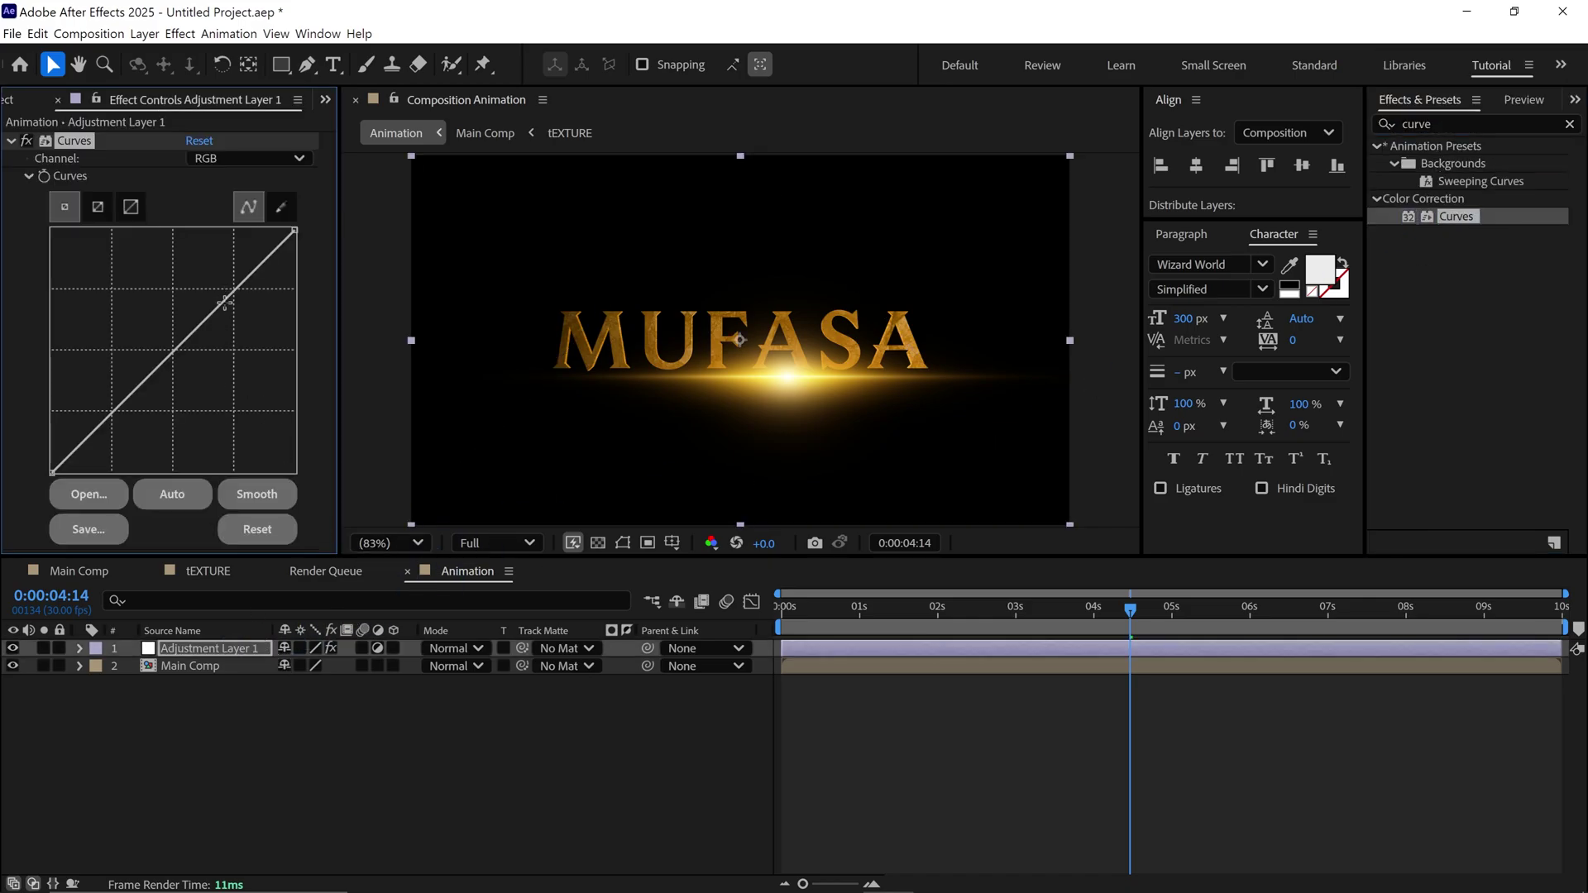
# Bend the RGB curve into a gentle S-shape and preview the graded animation
pyautogui.moveTo(225, 302); pyautogui.dragTo(214, 298)
pyautogui.click(171, 355)
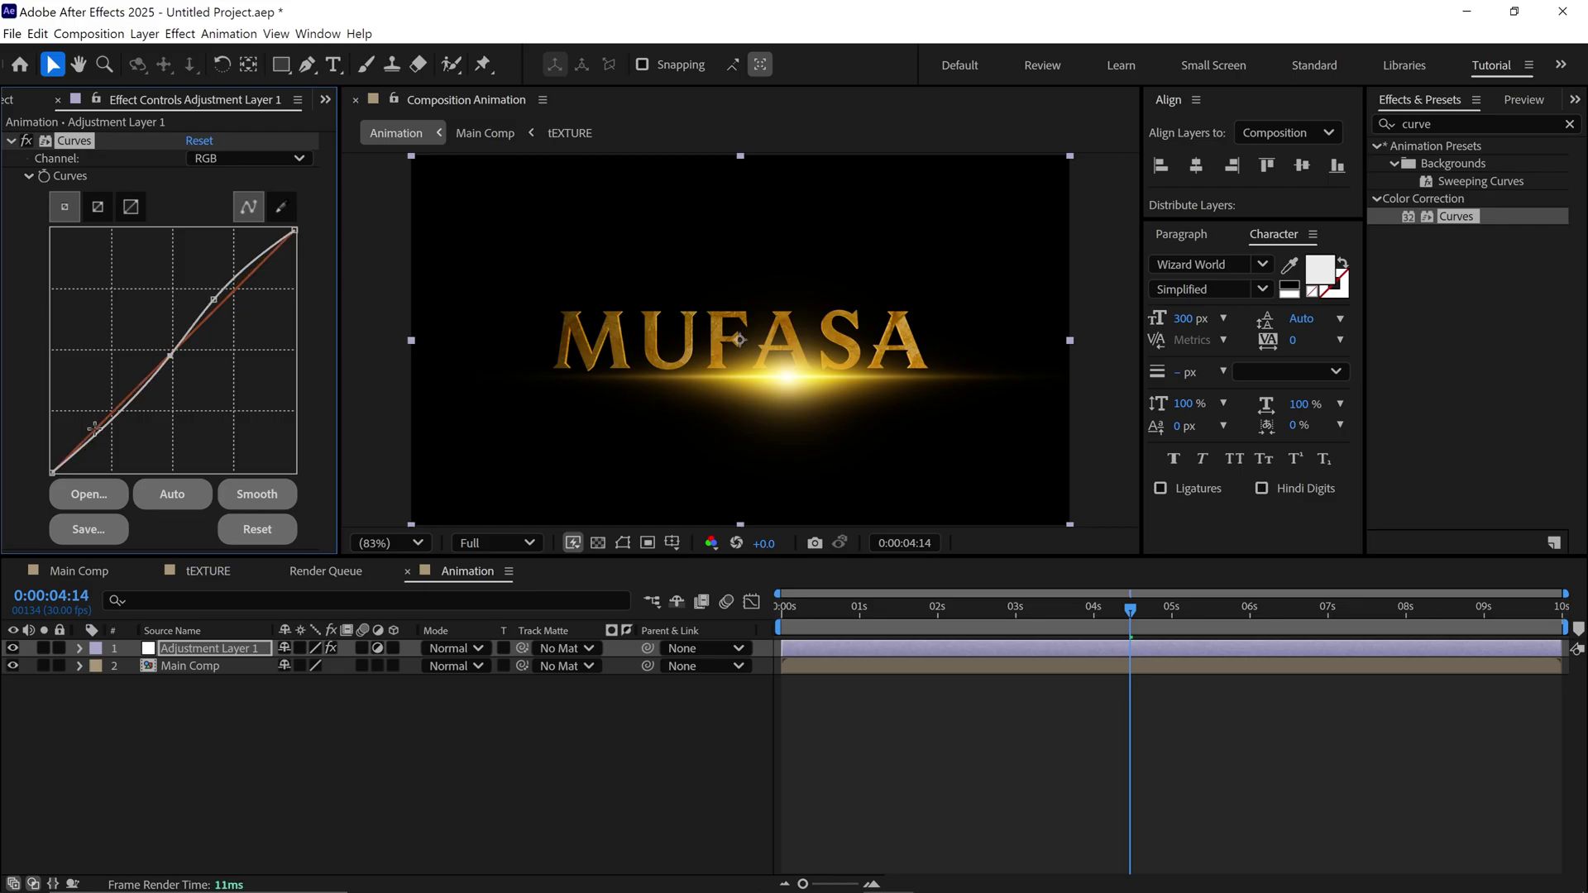
pyautogui.moveTo(96, 434); pyautogui.dragTo(96, 425)
pyautogui.moveTo(1150, 606); pyautogui.dragTo(613, 744)
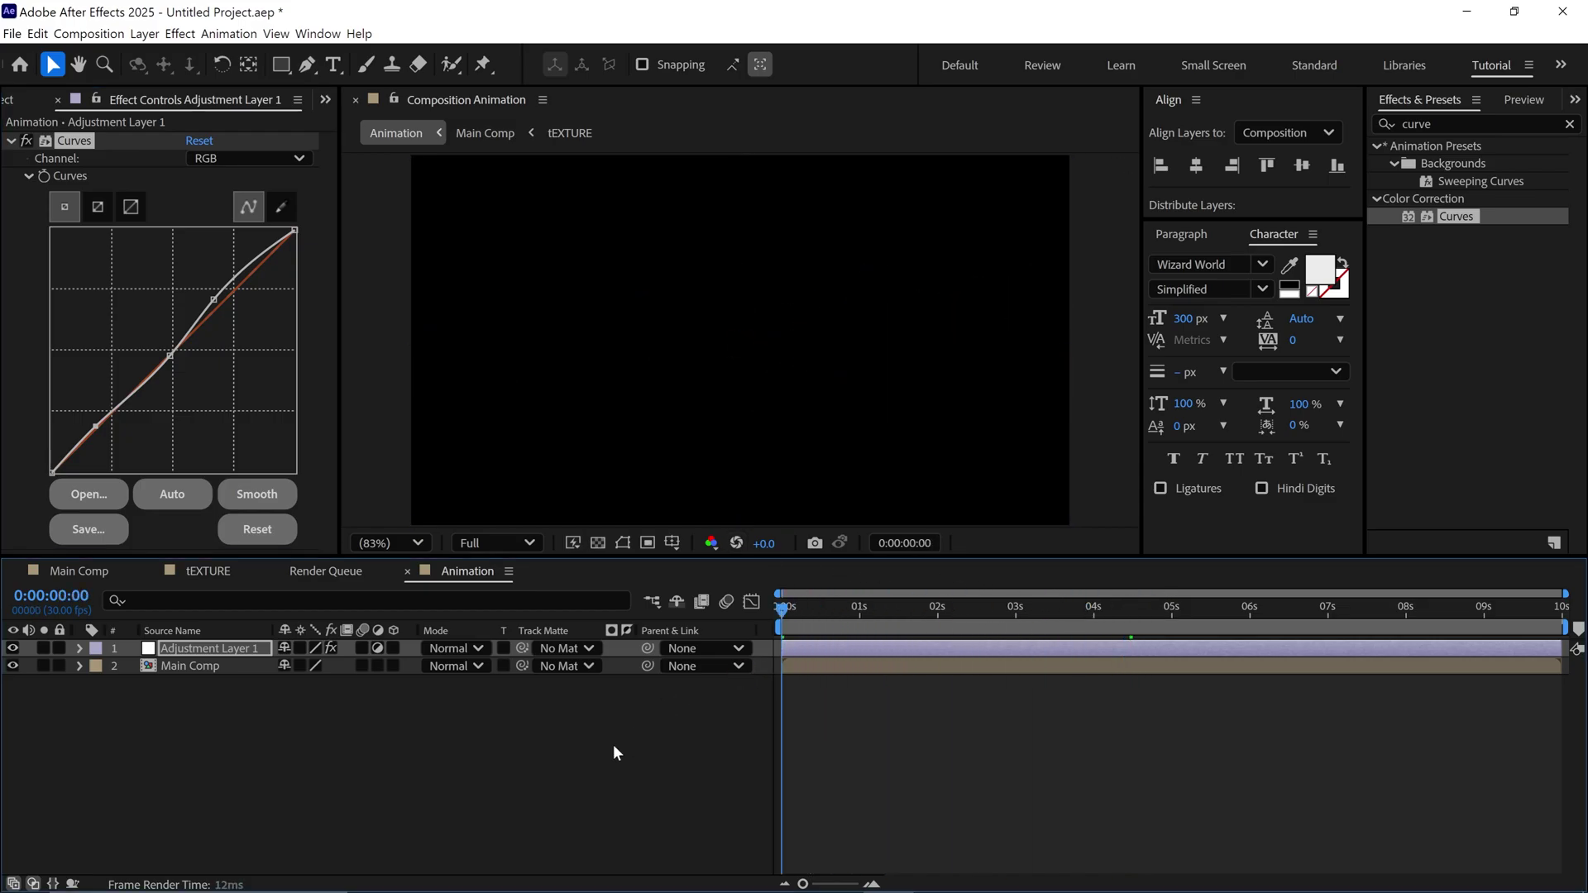
pyautogui.press('space')
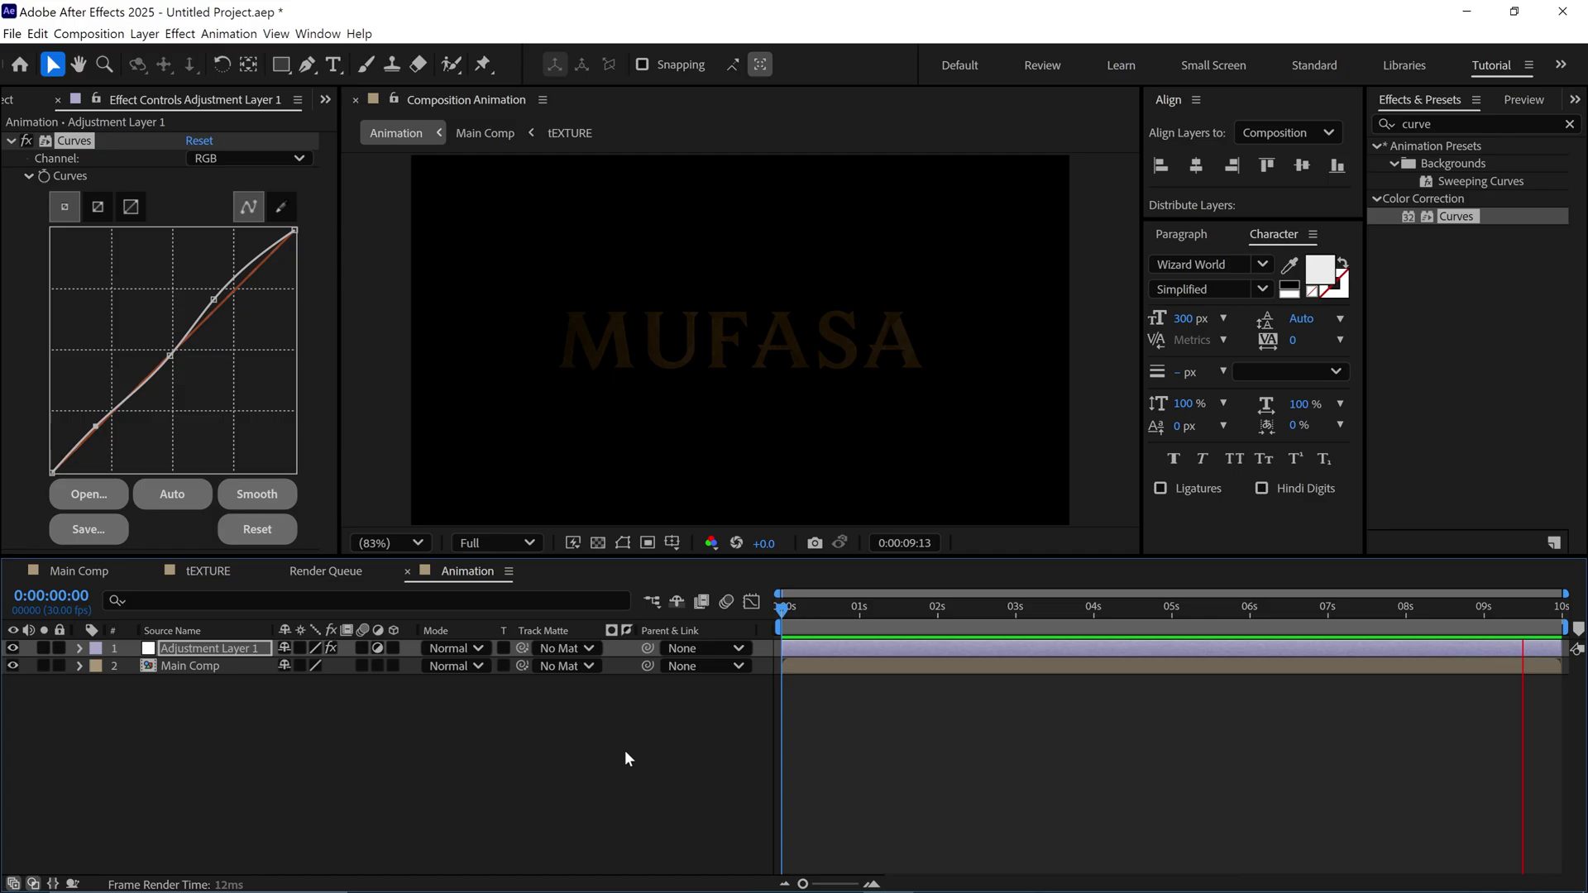
pyautogui.press('space')
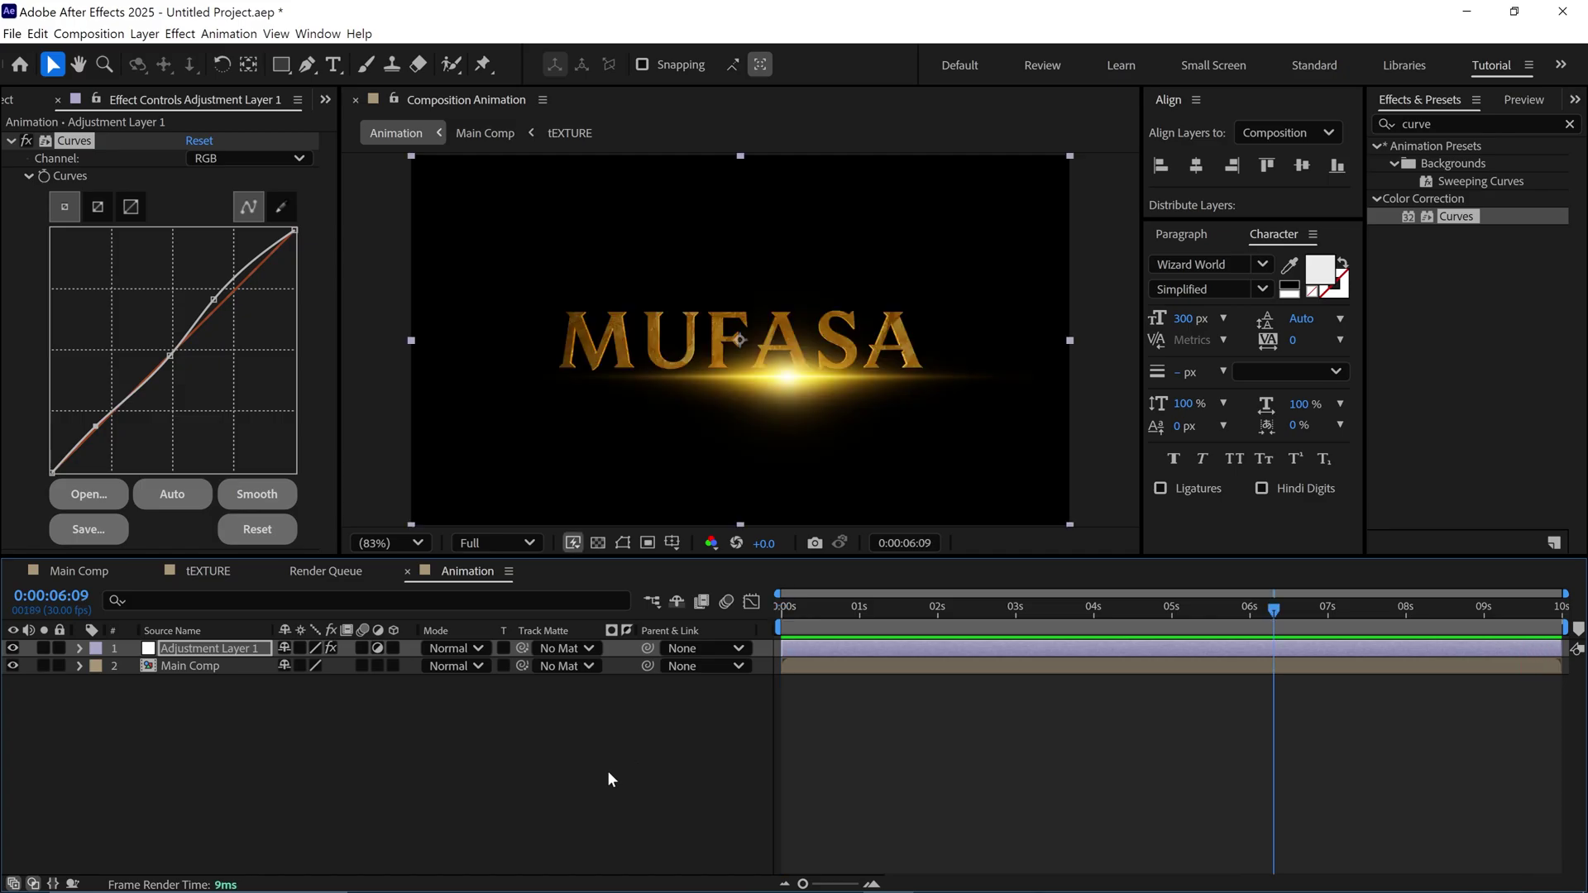
# Open Main Comp and select the MUFASA text layer for editing
pyautogui.doubleClick(189, 666)
pyautogui.click(211, 806)
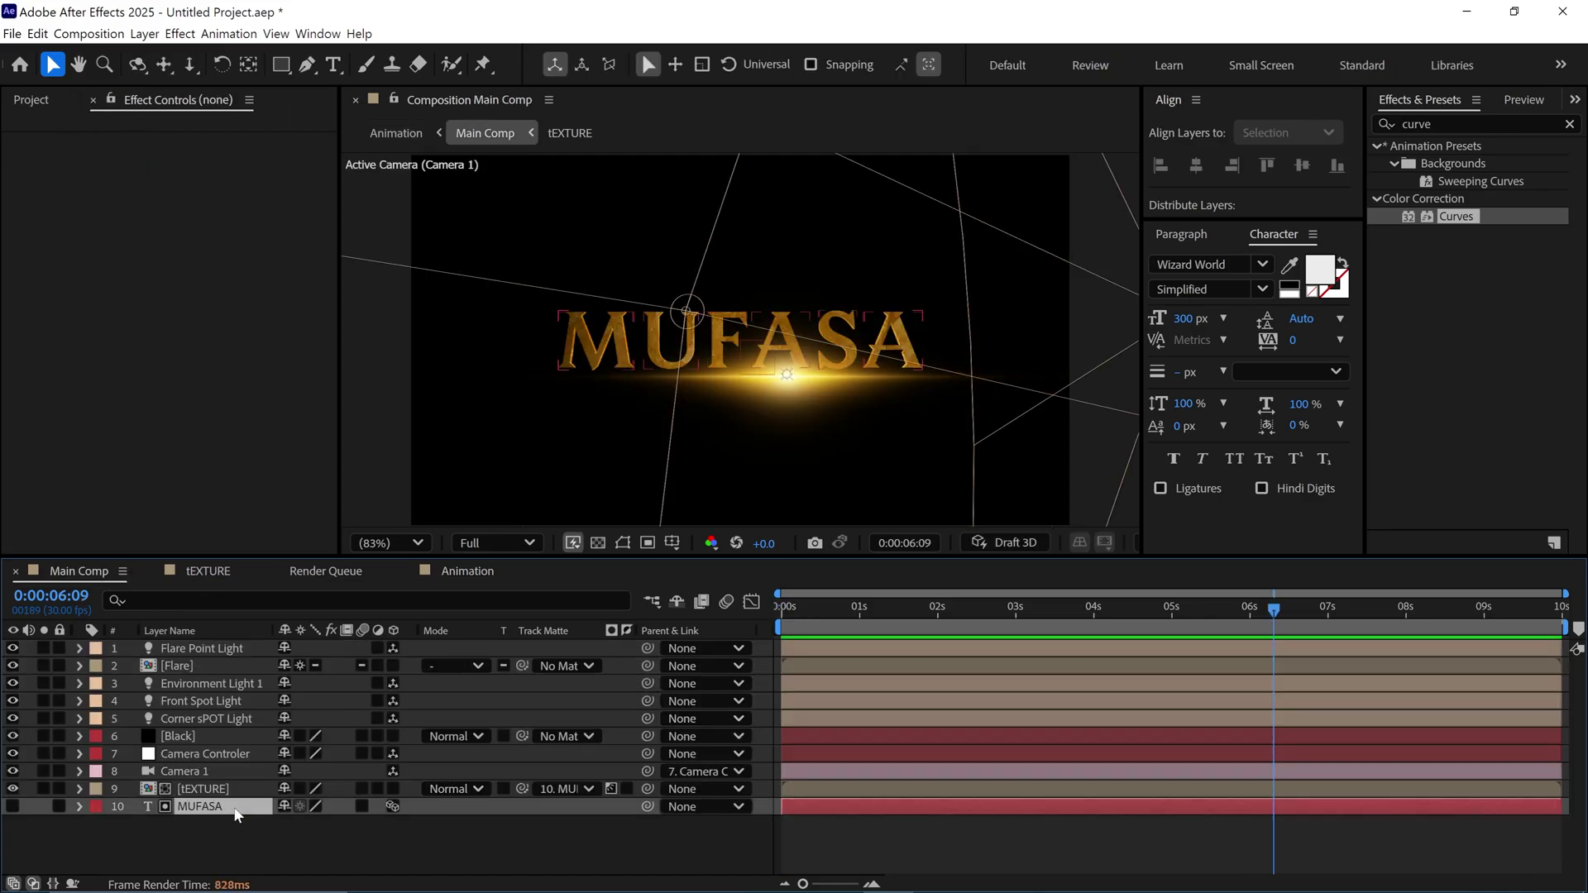
pyautogui.click(1112, 608)
pyautogui.doubleClick(221, 804)
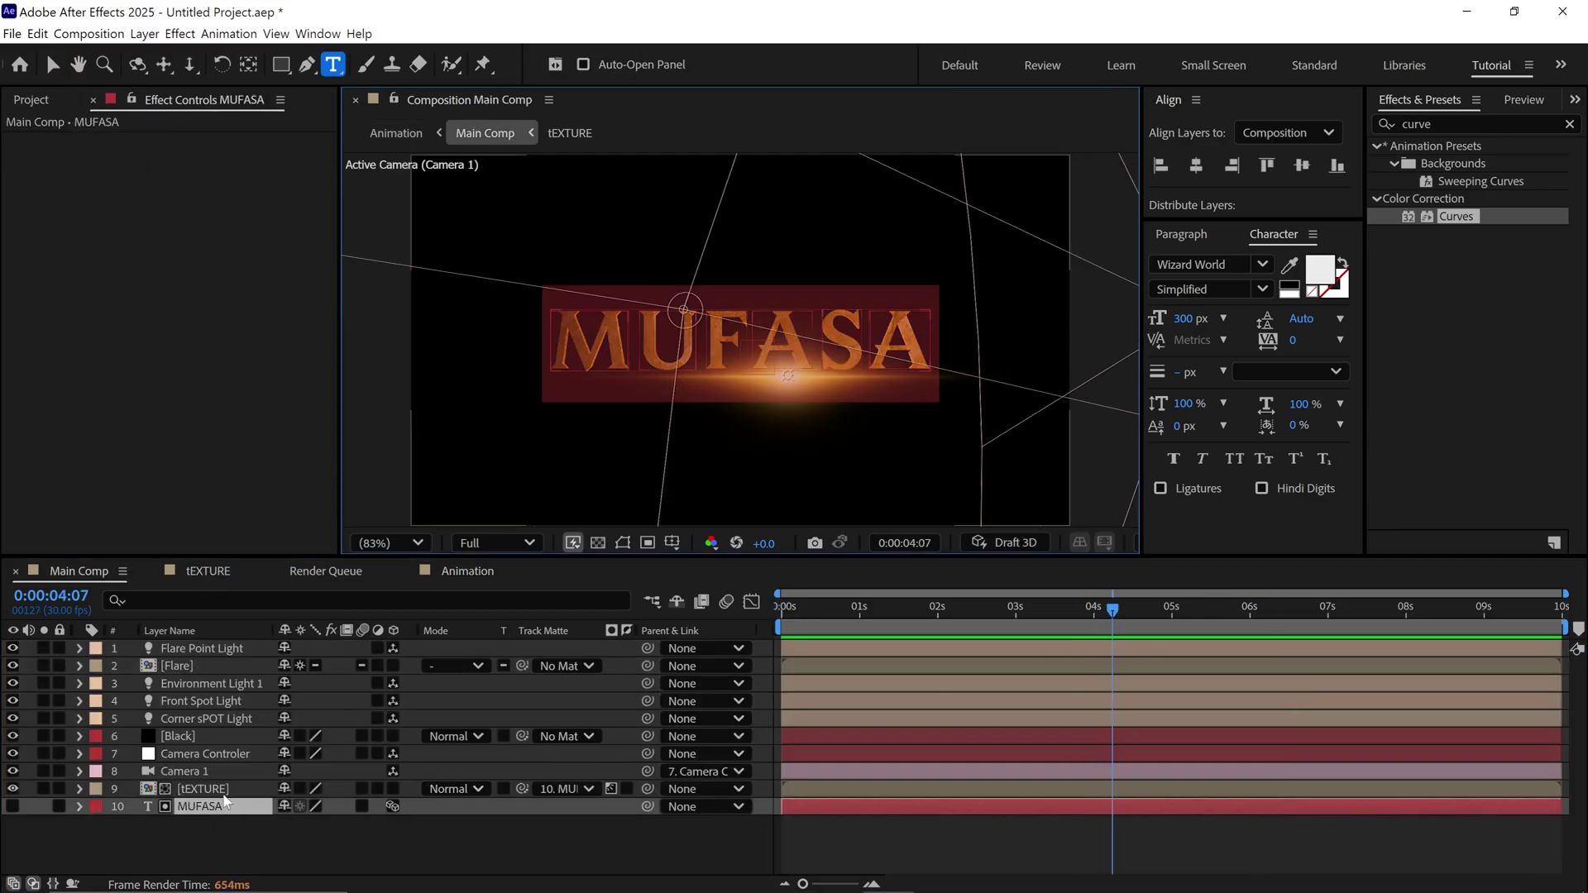
pyautogui.write('Title')
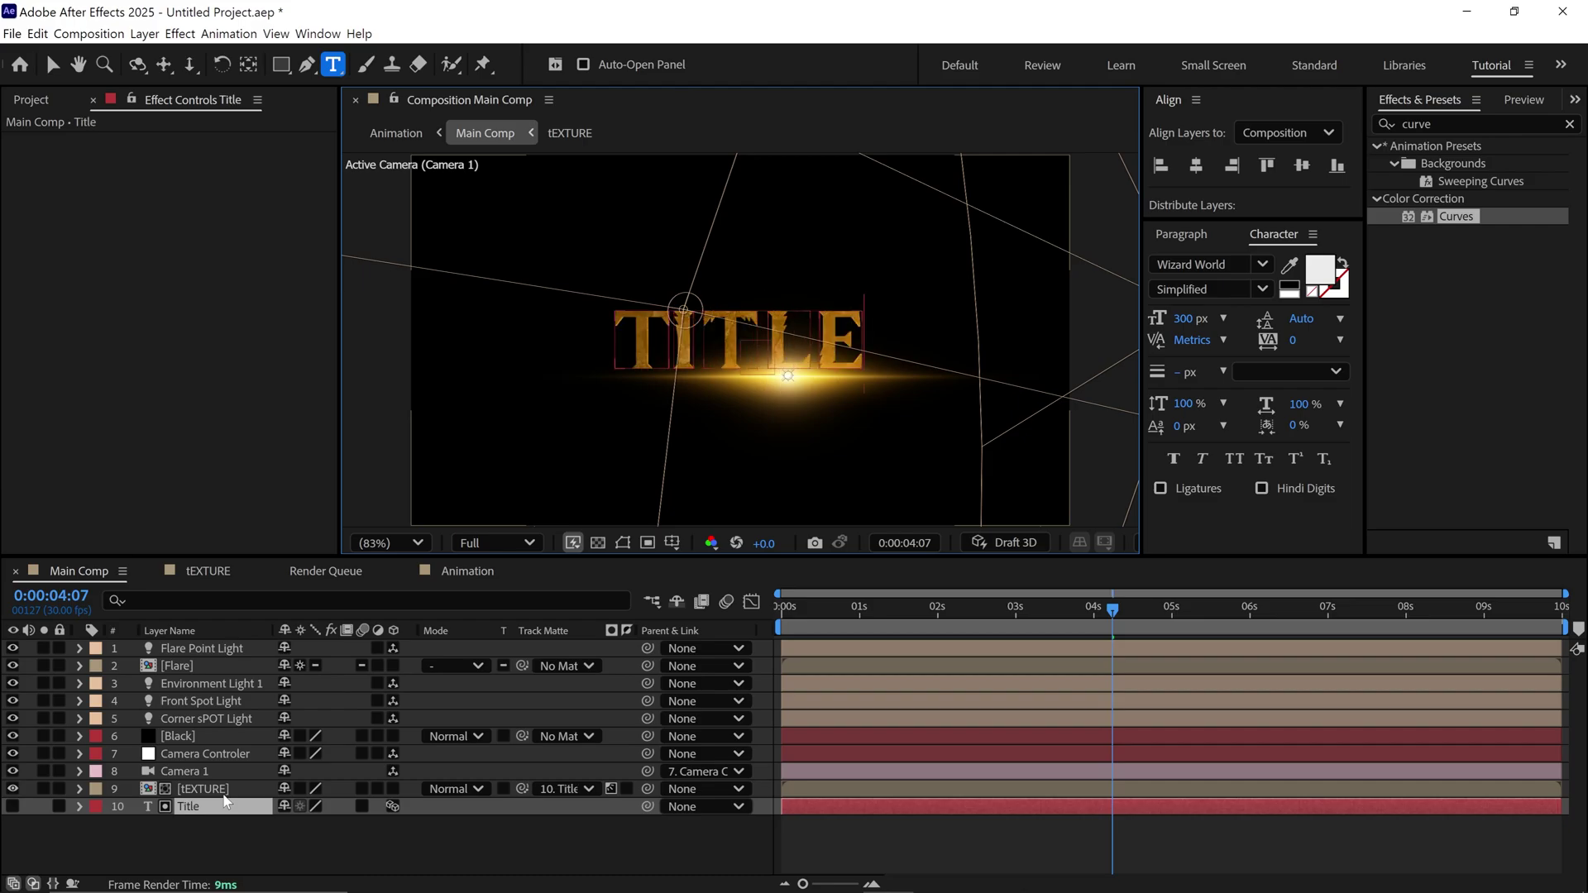
pyautogui.moveTo(827, 612); pyautogui.dragTo(1123, 611)
pyautogui.press('v')
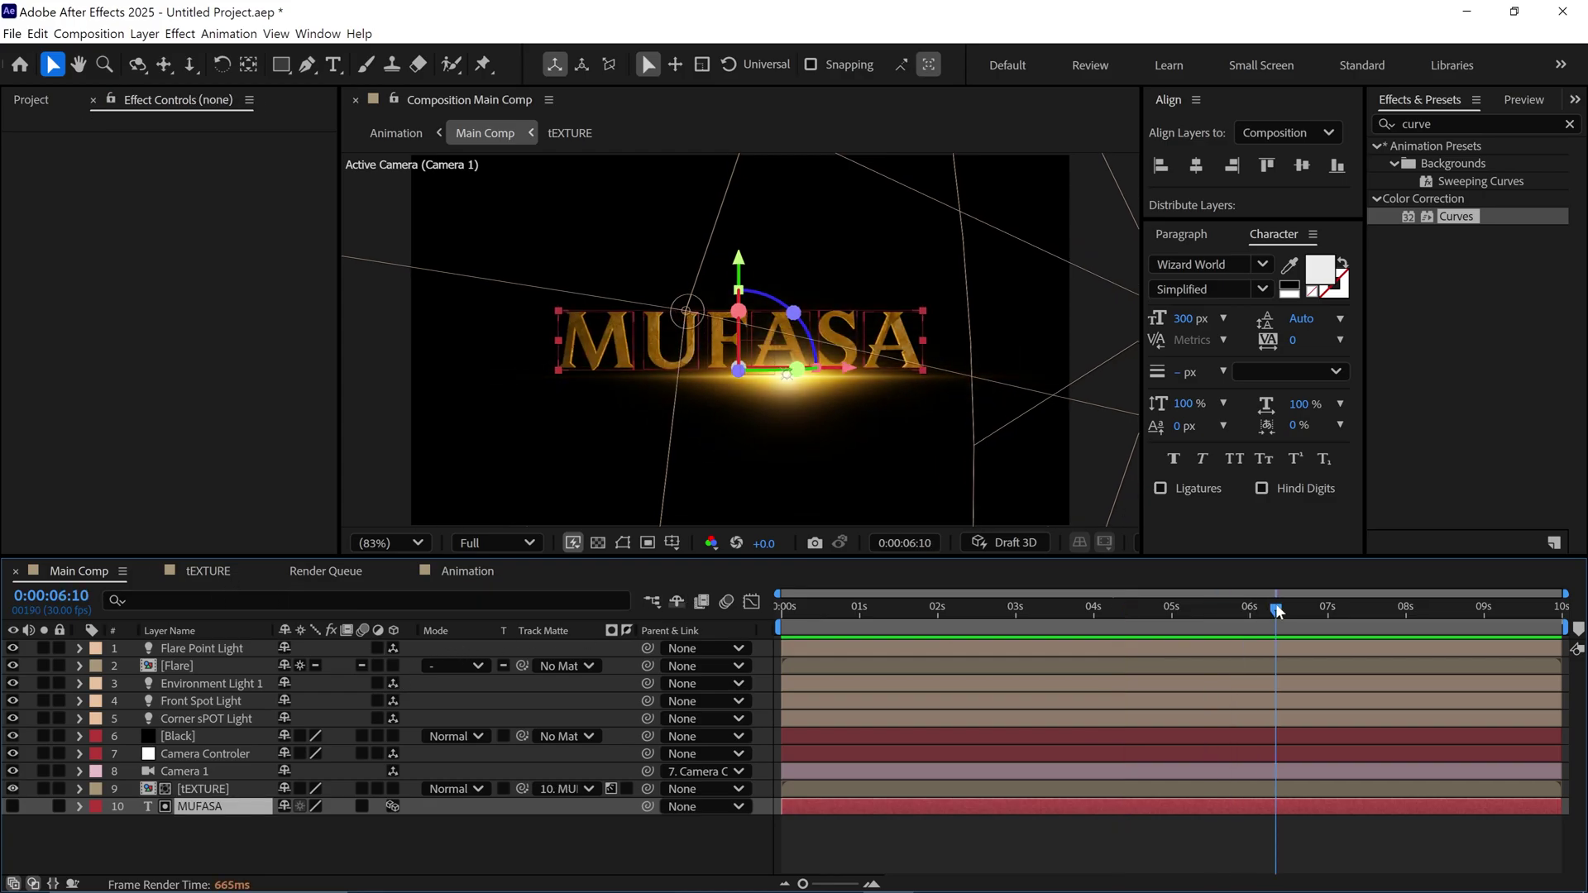
# Change the MUFASA title font to MBF Royal and check it at 4:23
pyautogui.click(1199, 265)
pyautogui.scroll(1, 1304, 413)
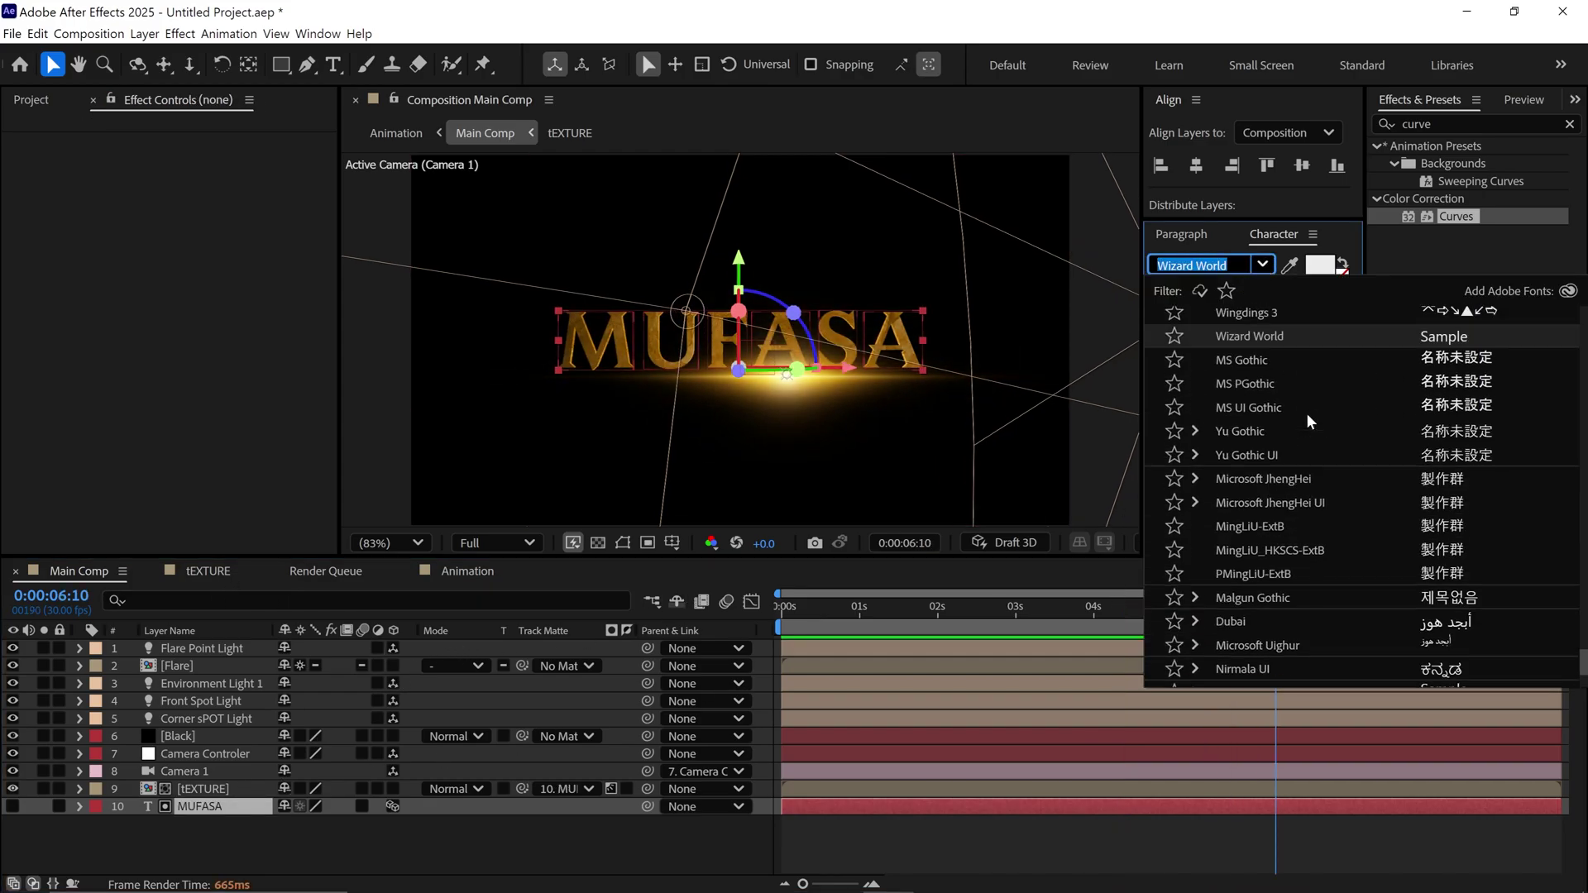
pyautogui.scroll(-3, 1336, 358)
pyautogui.click(1262, 359)
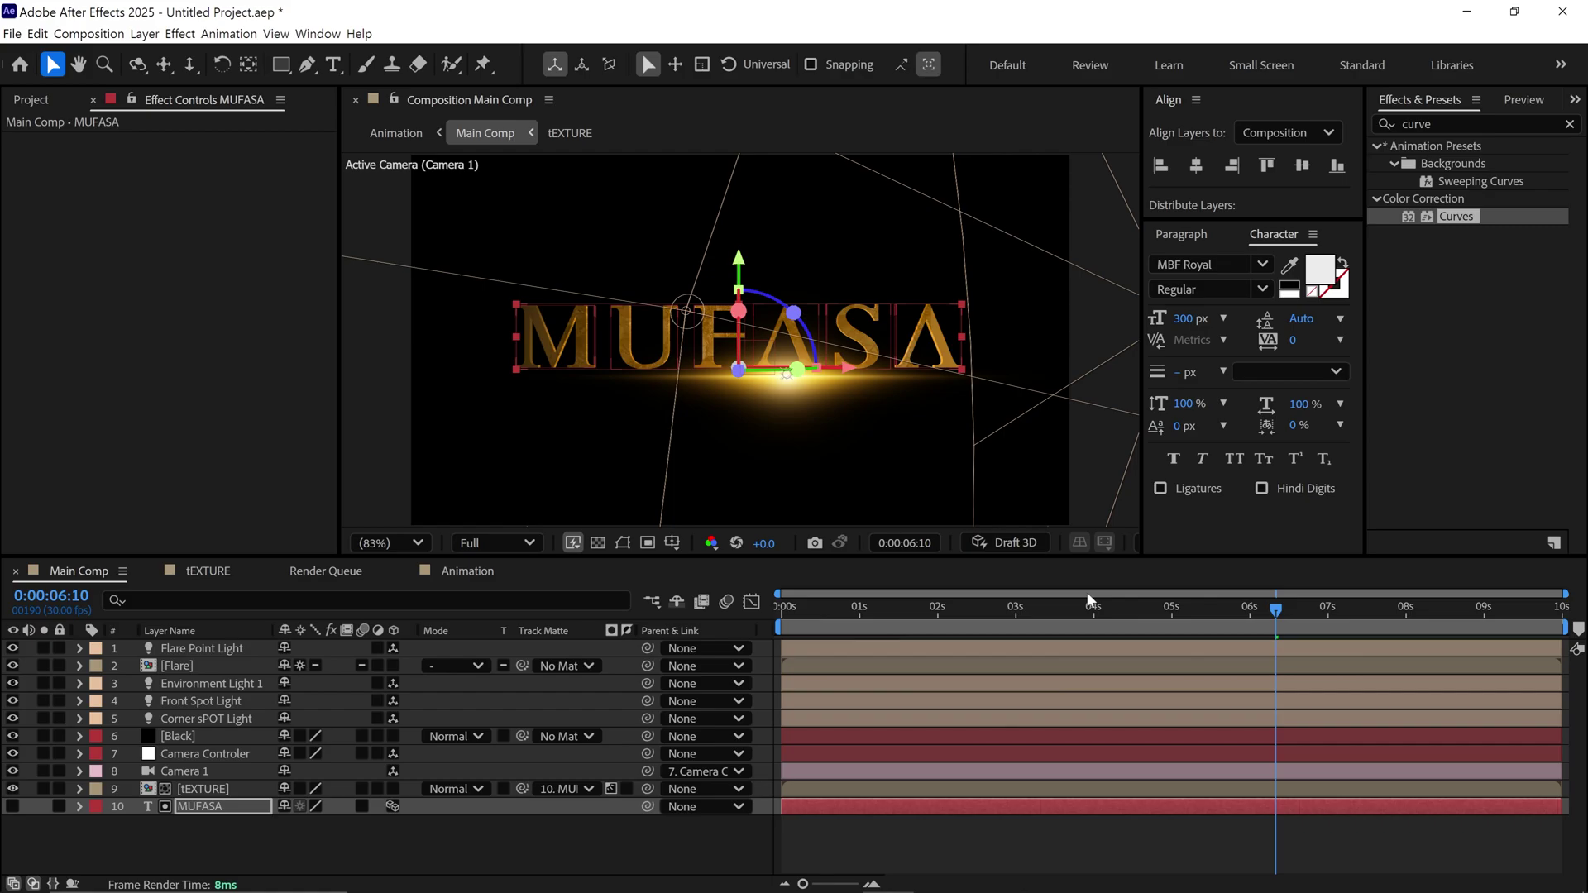
pyautogui.click(928, 623)
pyautogui.moveTo(928, 630); pyautogui.dragTo(1151, 630)
pyautogui.click(1262, 265)
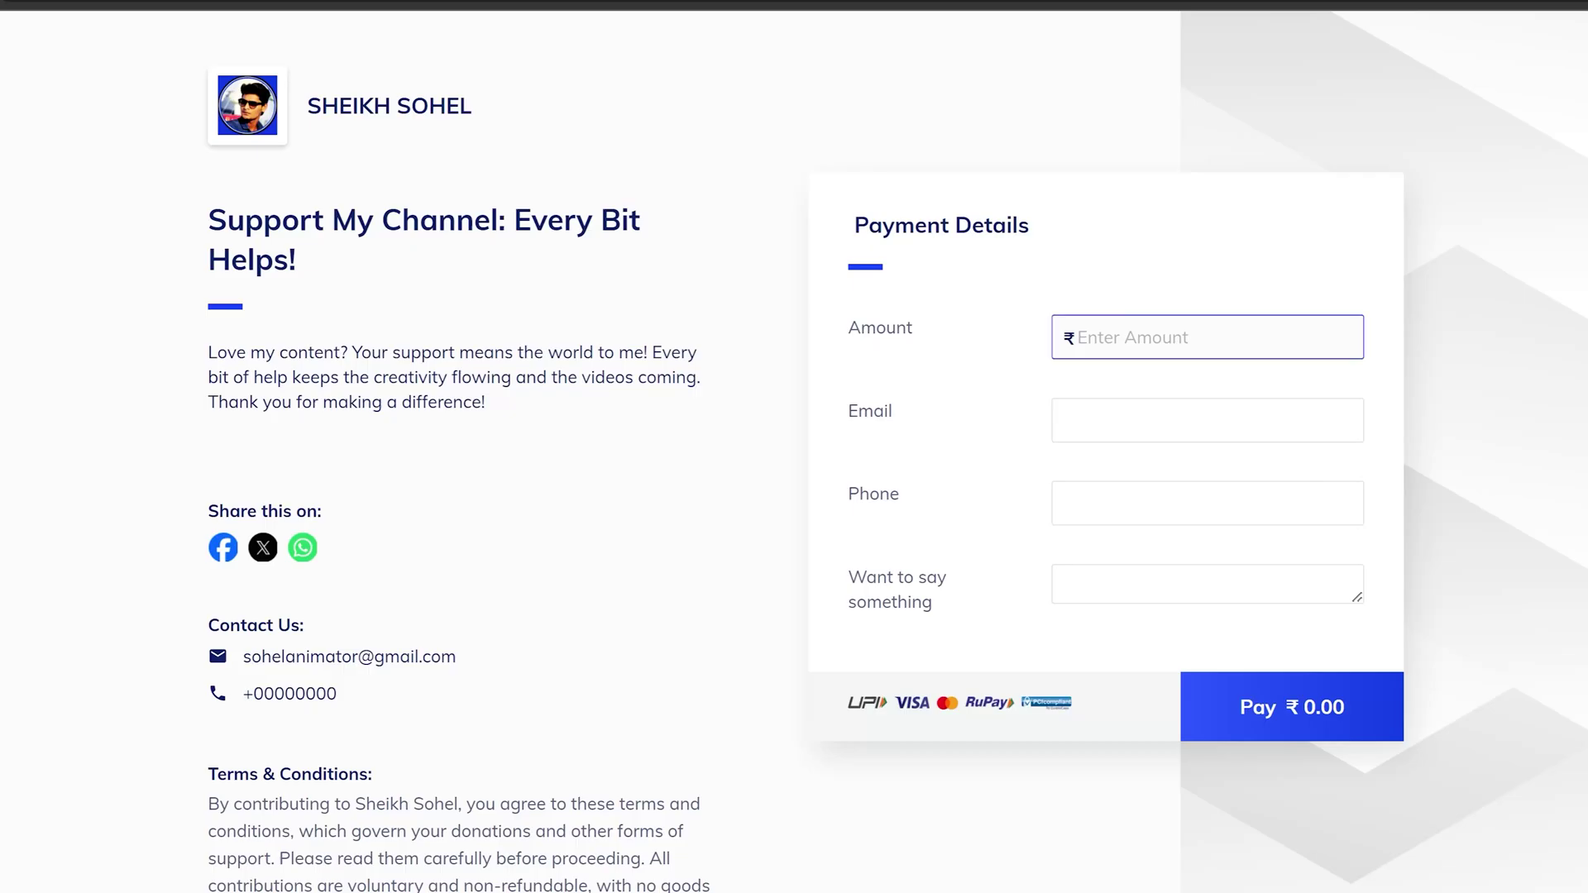
# Enter 150 in the Amount field, replacing several trial values, so the total reads ₹150.00
pyautogui.write('10000')
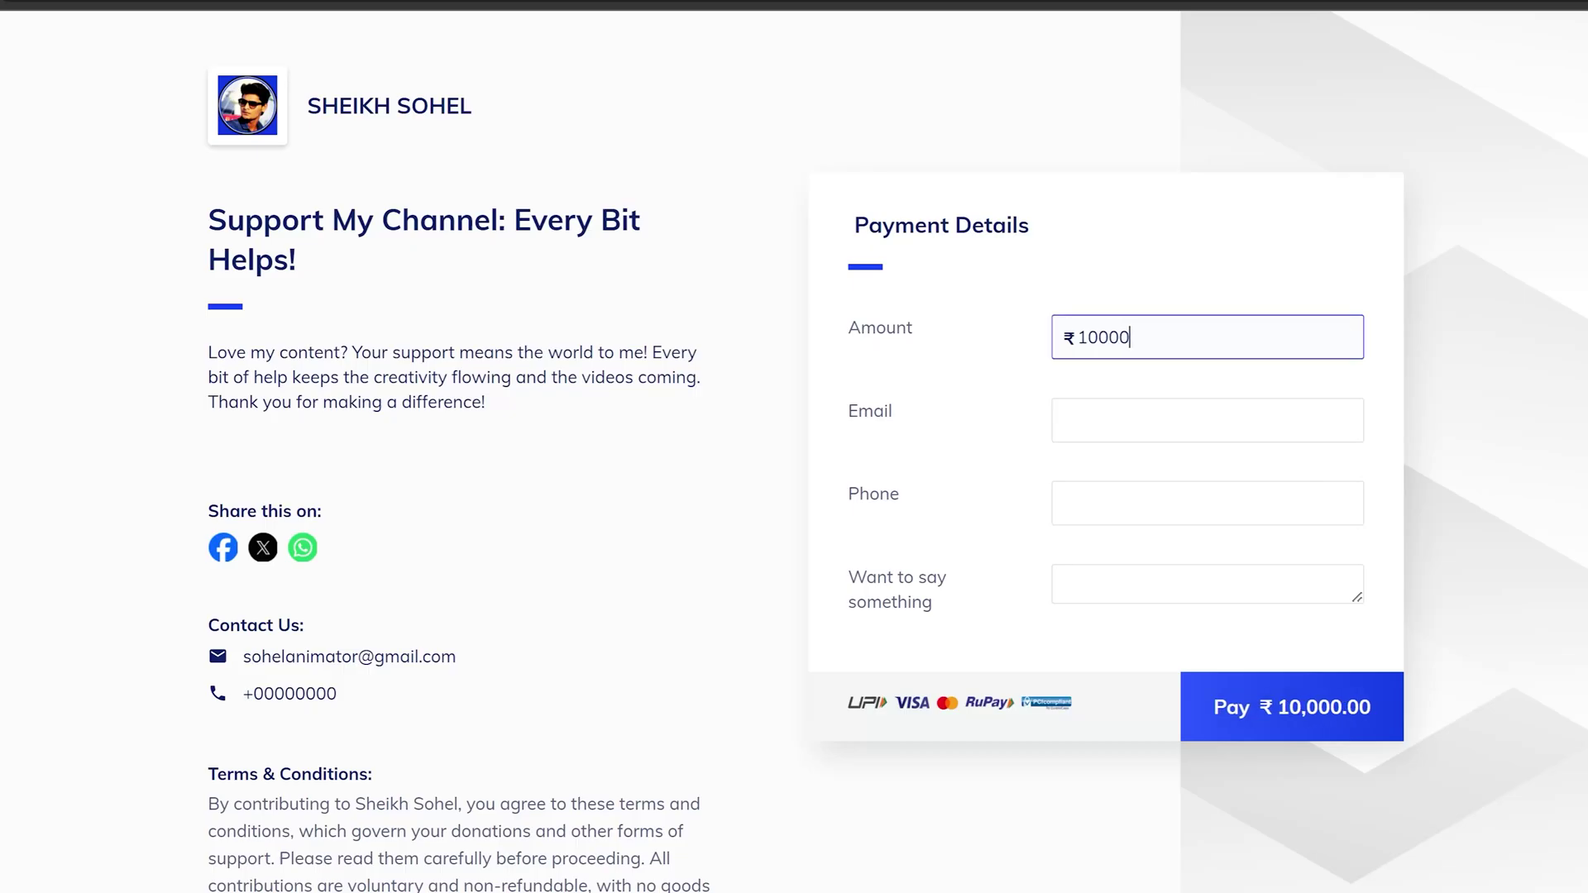
pyautogui.press('BackSpace')
pyautogui.press('BackSpace')
pyautogui.press('BackSpace')
pyautogui.write('000')
pyautogui.press('BackSpace')
pyautogui.press('BackSpace')
pyautogui.press('BackSpace')
pyautogui.press('BackSpace')
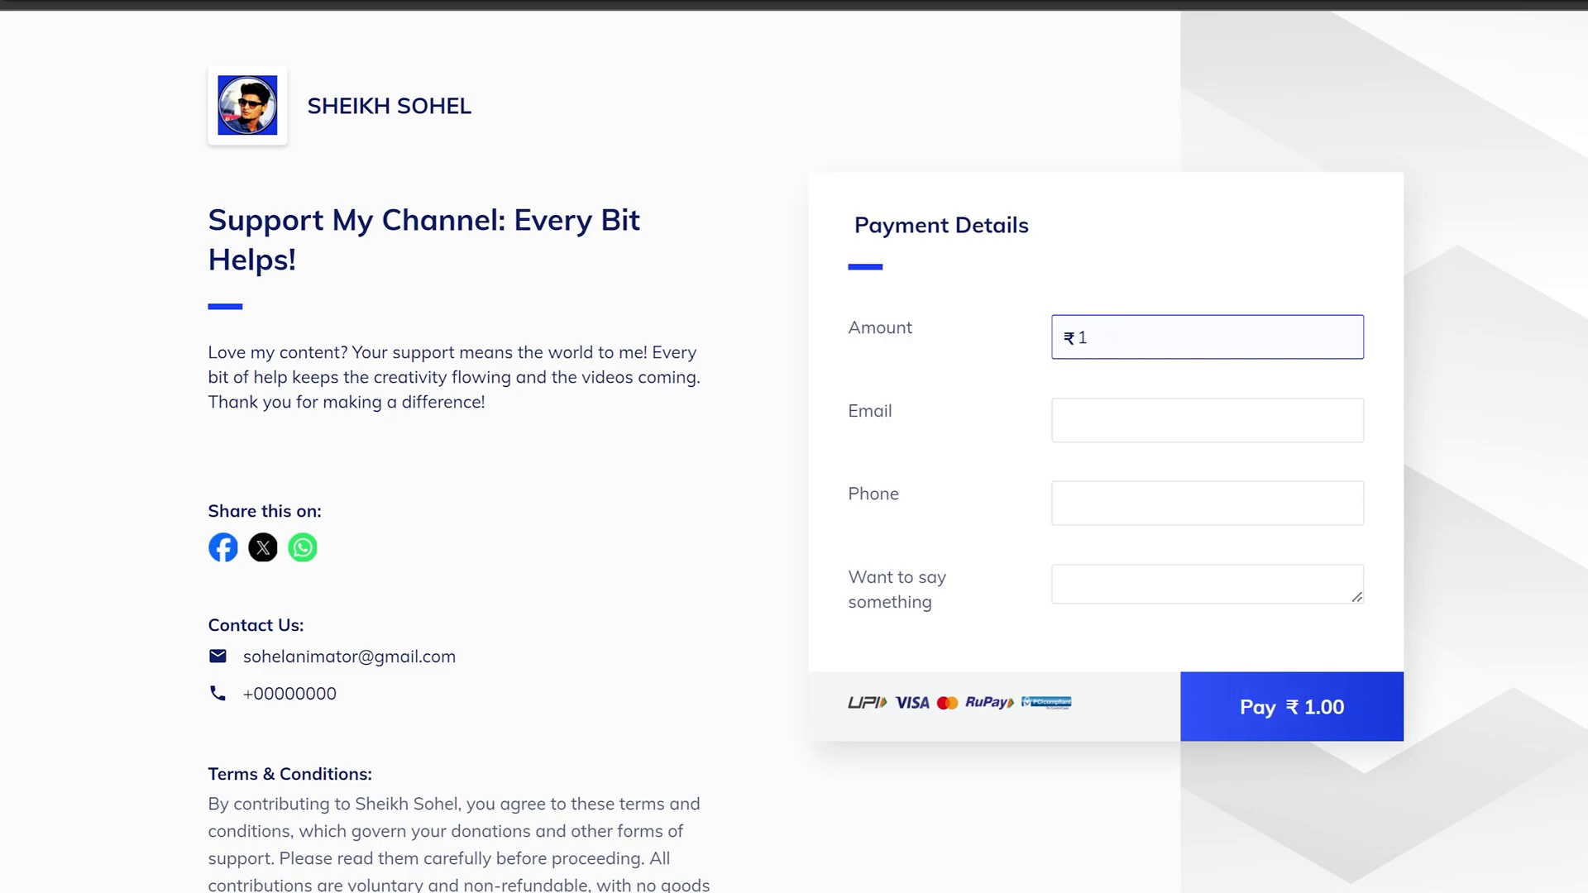
pyautogui.press('BackSpace')
pyautogui.write('500')
pyautogui.press('BackSpace')
pyautogui.press('BackSpace')
pyautogui.press('BackSpace')
pyautogui.write('30')
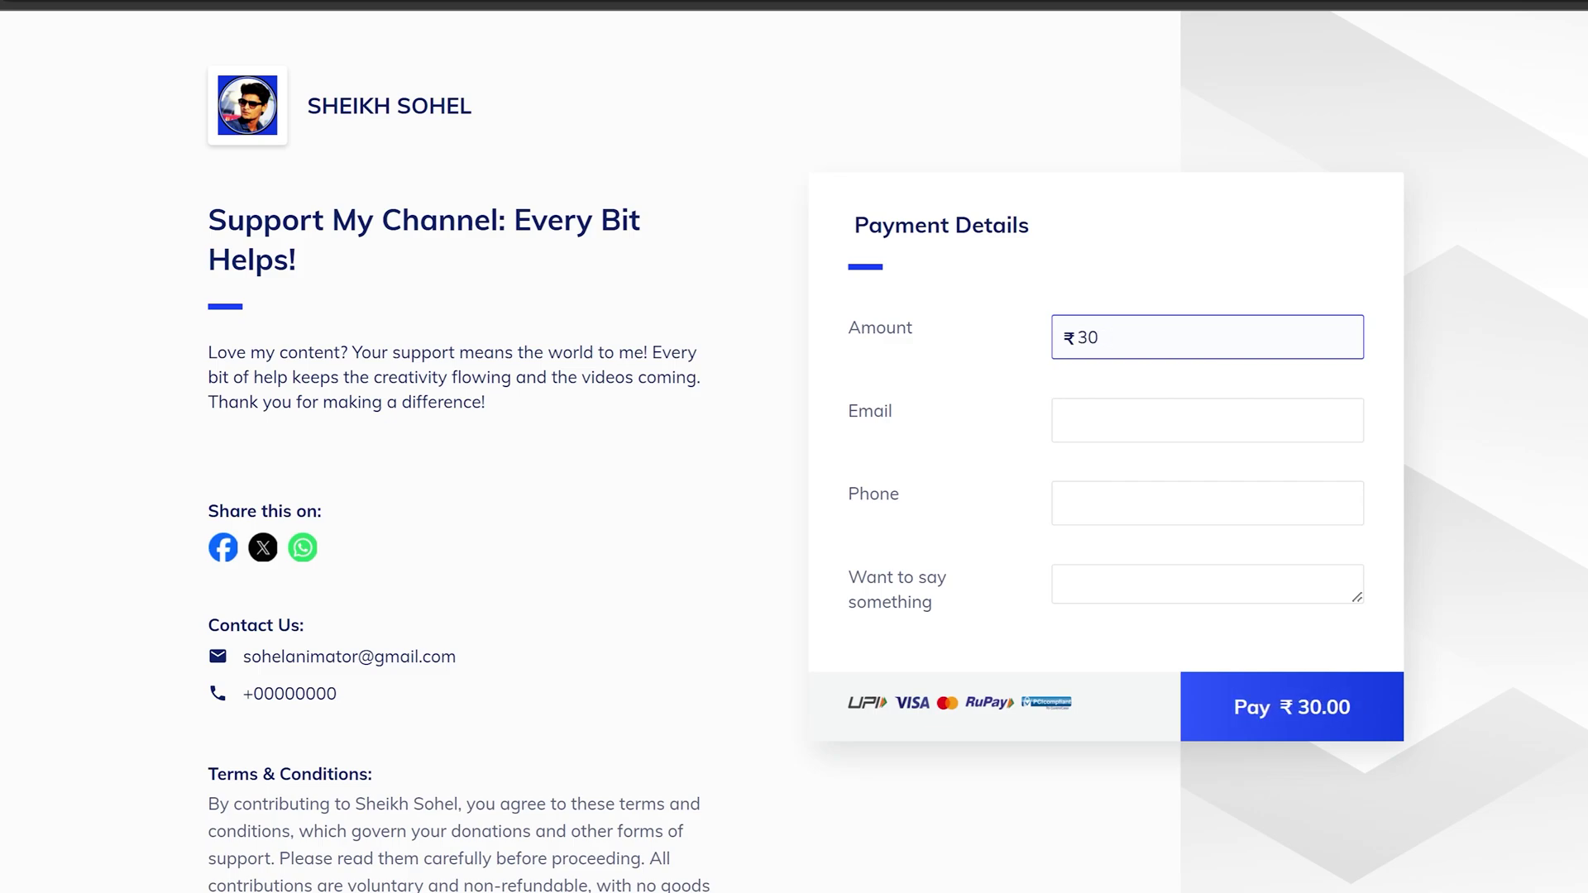
pyautogui.press('BackSpace')
pyautogui.press('BackSpace')
pyautogui.write('40')
pyautogui.press('BackSpace')
pyautogui.press('BackSpace')
pyautogui.write('150')
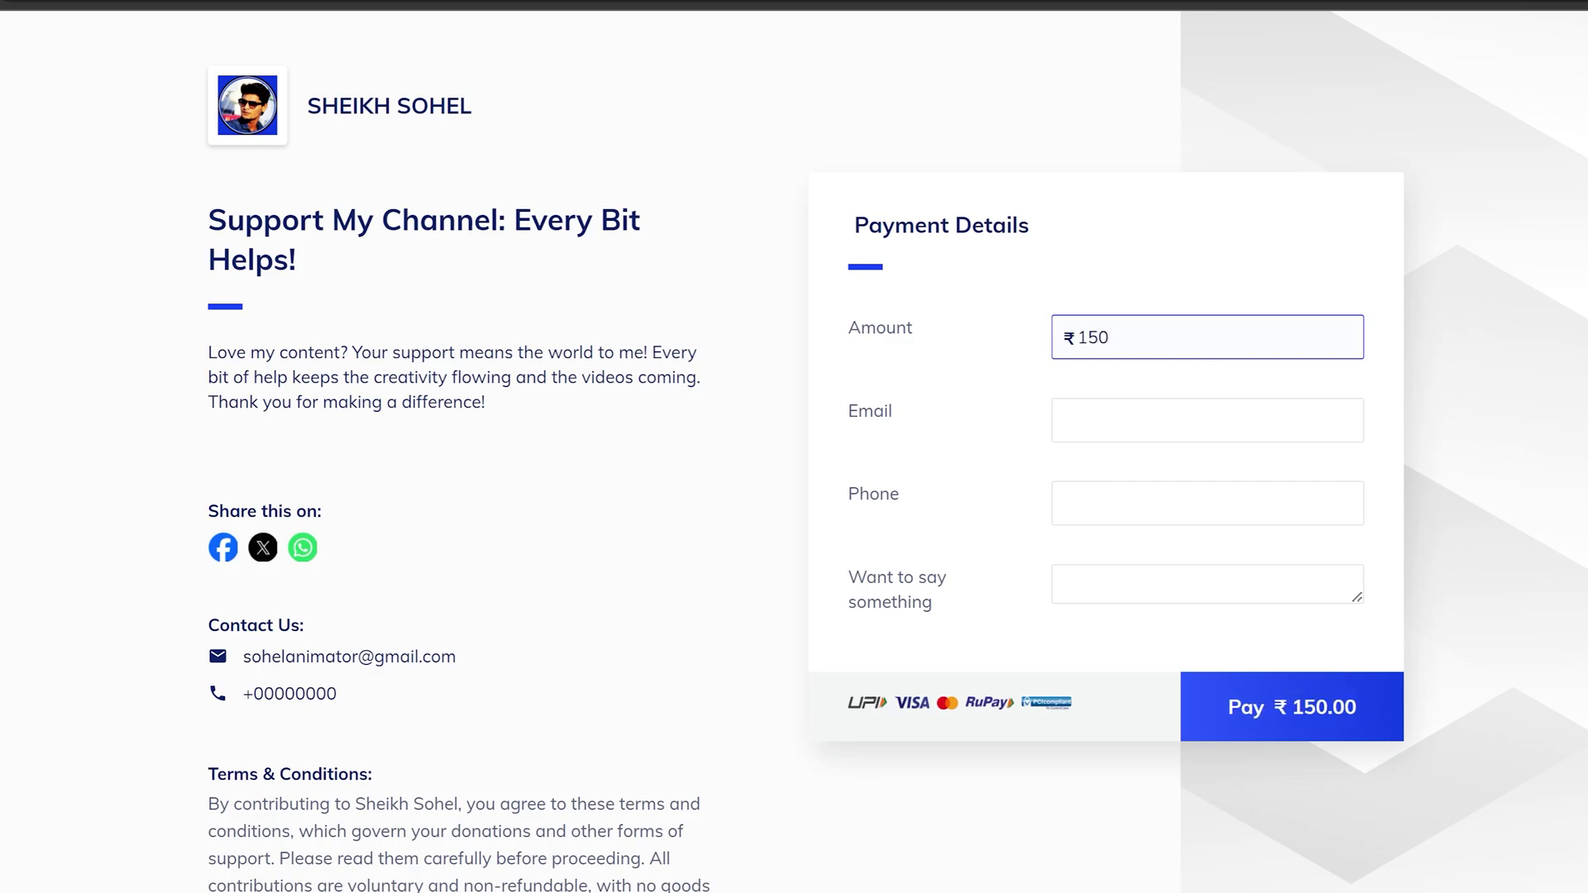